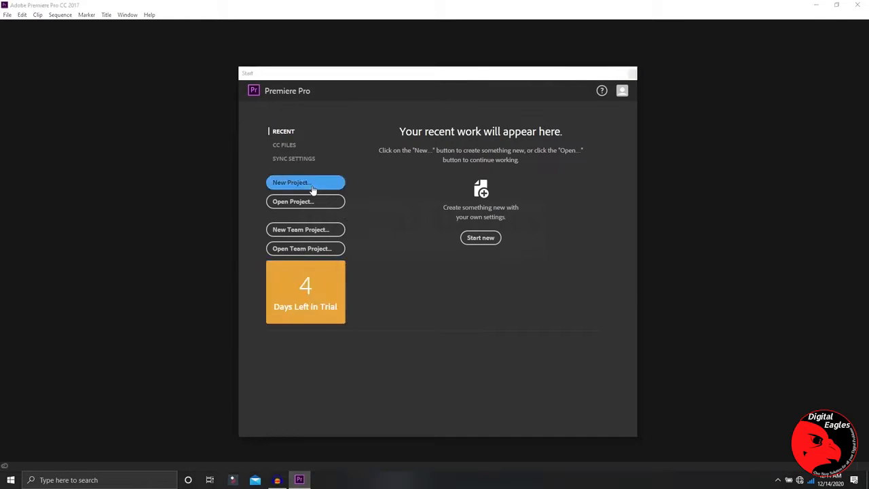
Start a new project named "project main" and keep the default Premiere Pro 11.0 documents folder as its location.
{"action": "left_click", "coordinate": [307, 184]}
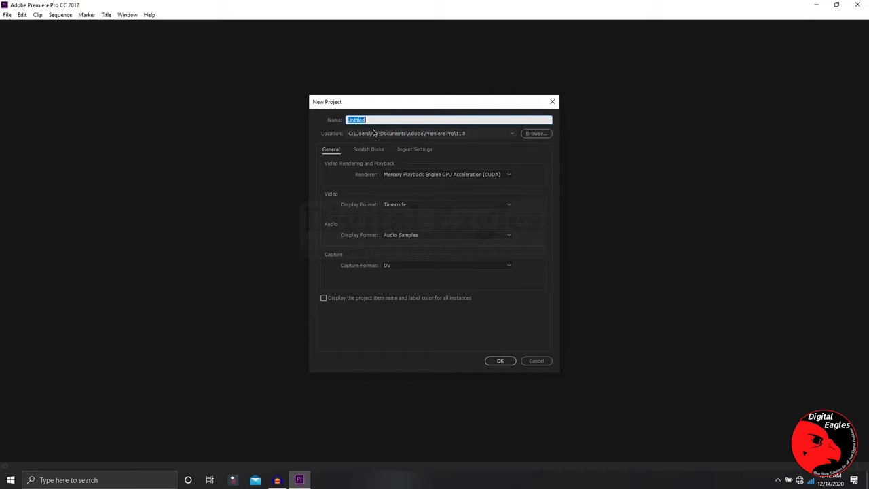
{"action": "type", "text": "project main"}
{"action": "left_click", "coordinate": [533, 134]}
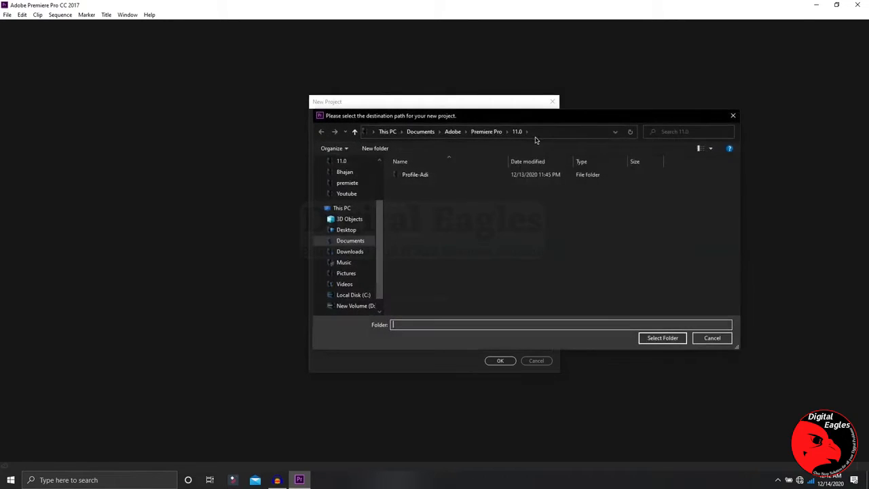
{"action": "left_click", "coordinate": [710, 338]}
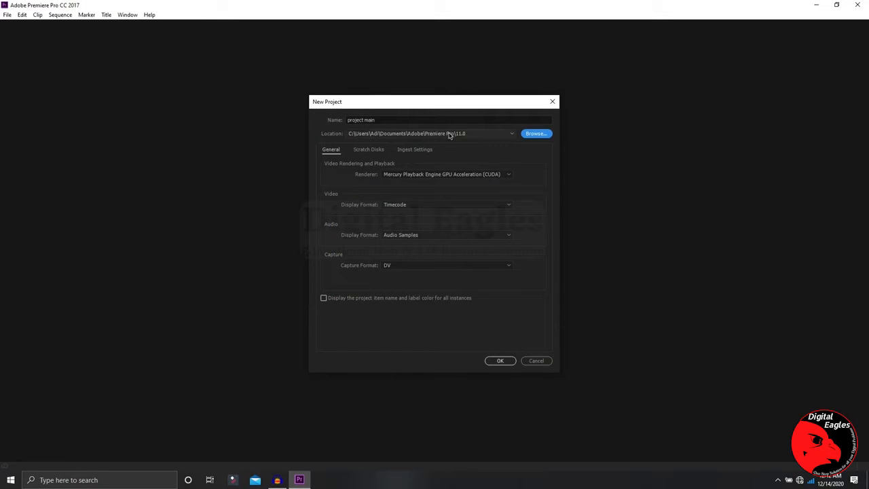
Choose Mercury Playback Engine GPU Acceleration (CUDA) as the renderer and keep Timecode as the video display format.
{"action": "left_click", "coordinate": [475, 178]}
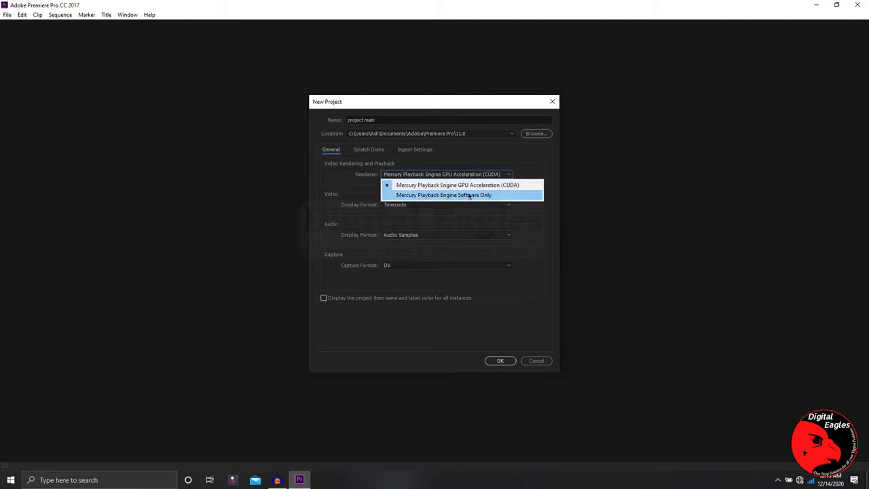
{"action": "left_click", "coordinate": [500, 185]}
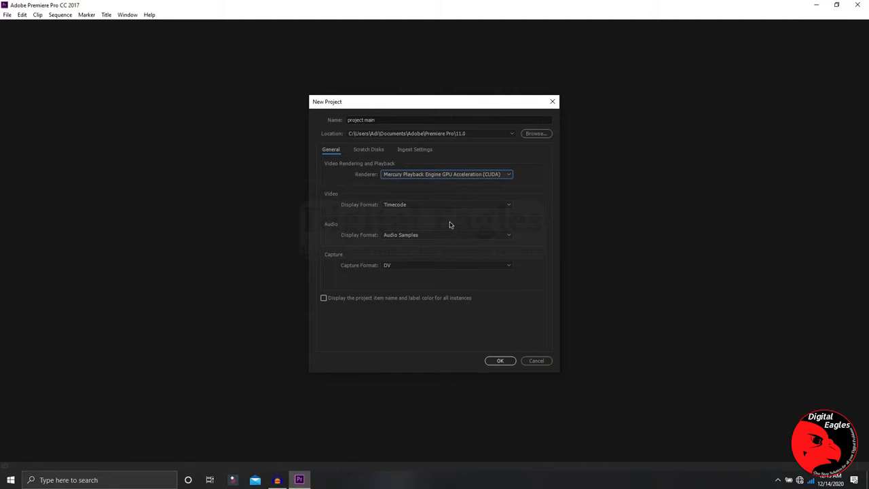
{"action": "left_click", "coordinate": [406, 206]}
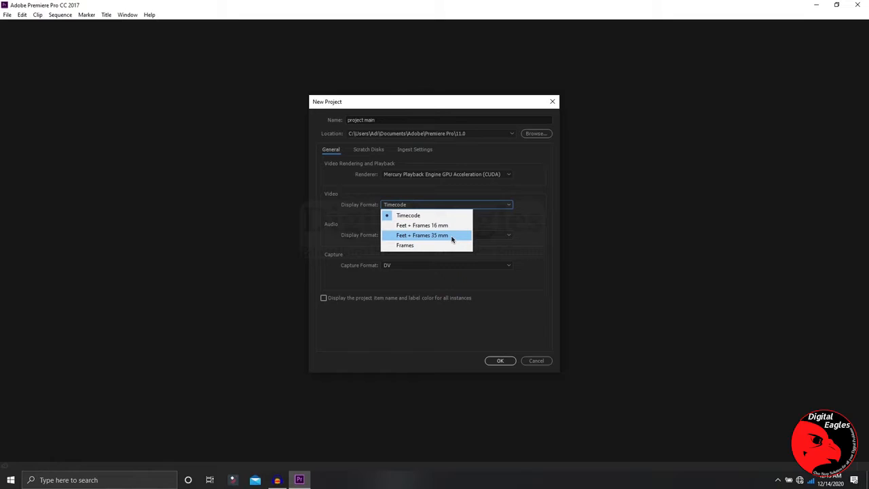
{"action": "left_click", "coordinate": [539, 219]}
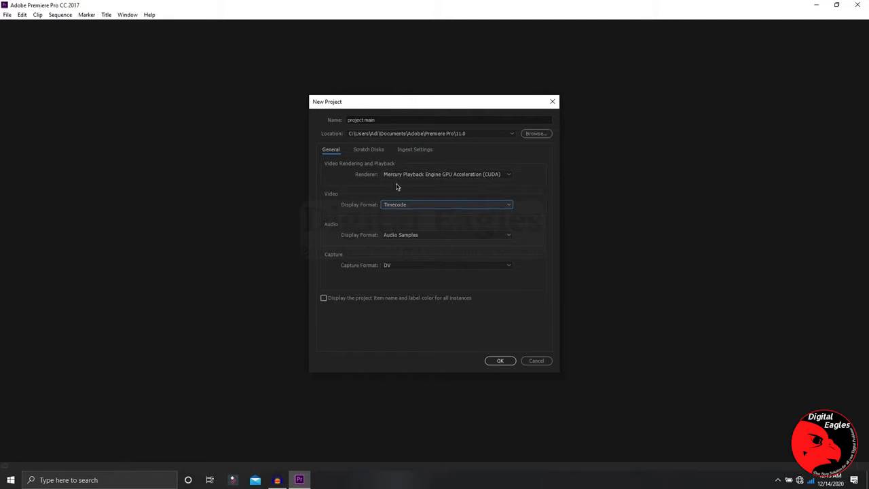
Review the new project's scratch disk and ingest settings and create the project.
{"action": "left_click", "coordinate": [374, 152]}
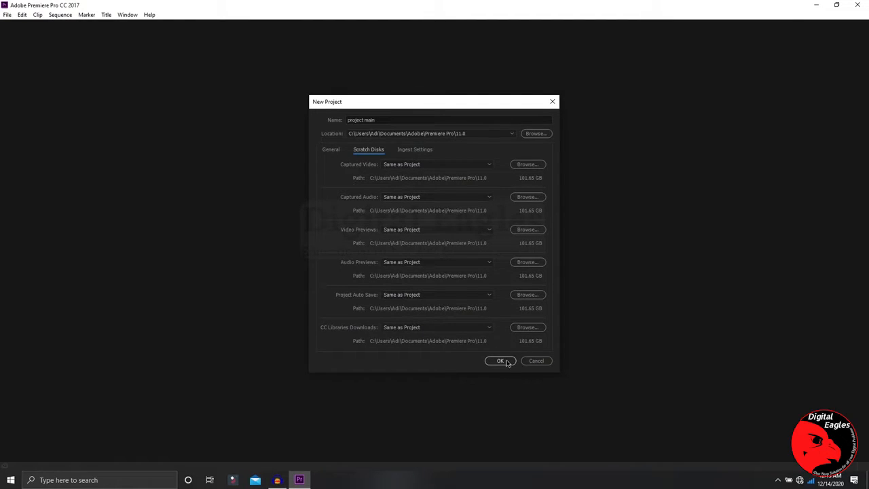
{"action": "left_click", "coordinate": [426, 149]}
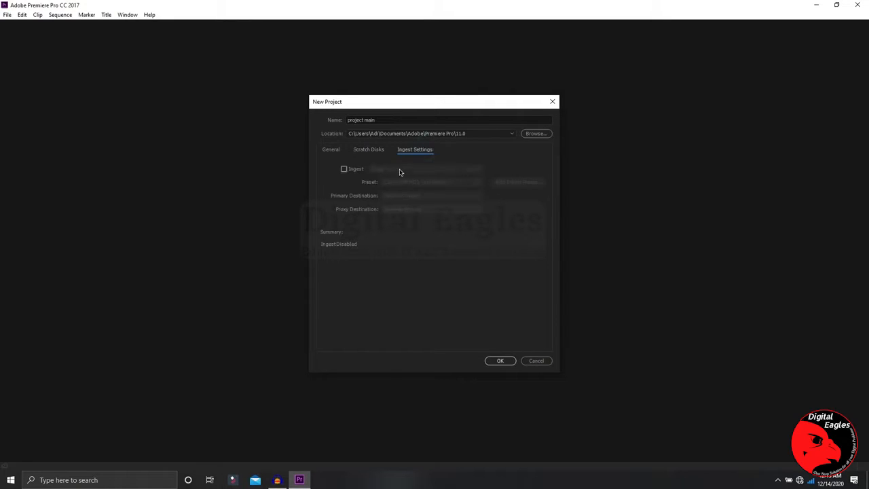
{"action": "left_click", "coordinate": [343, 168]}
{"action": "left_click", "coordinate": [514, 251]}
{"action": "left_click", "coordinate": [333, 151]}
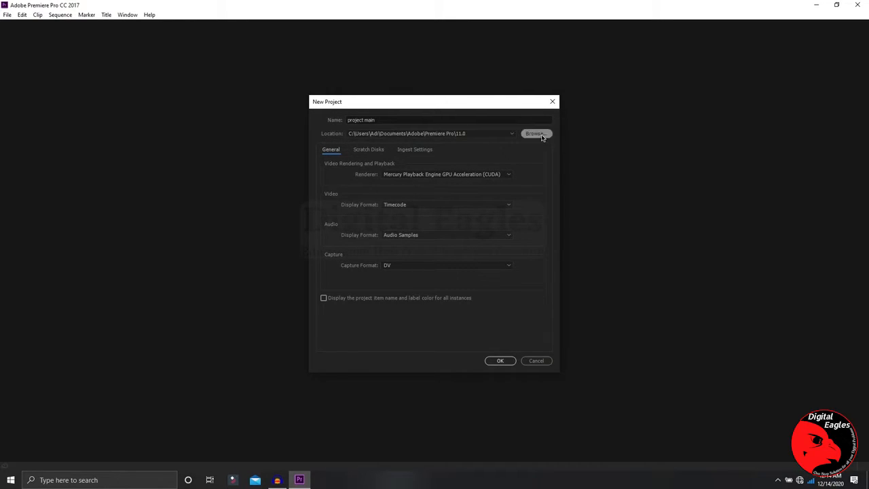
{"action": "left_click", "coordinate": [501, 360]}
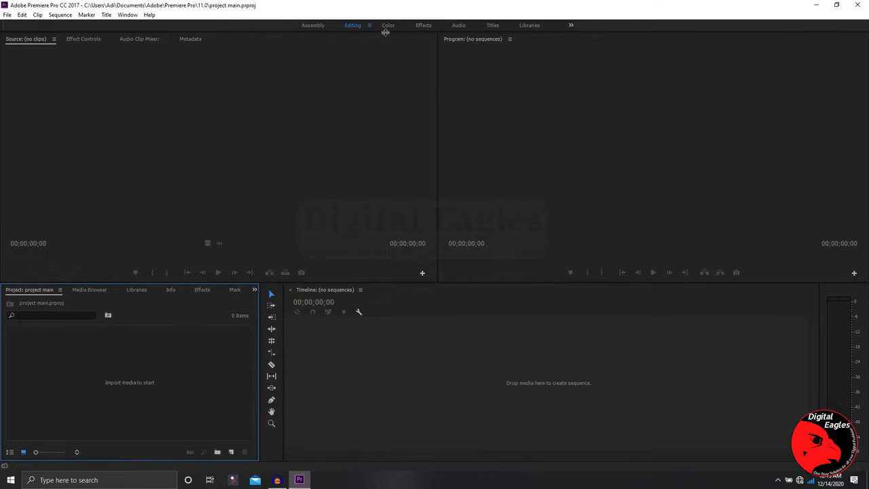
Look through the Assembly, Editing, Color, Effects, Audio, Titles and Libraries workspaces and return to the Editing workspace.
{"action": "left_click", "coordinate": [315, 25]}
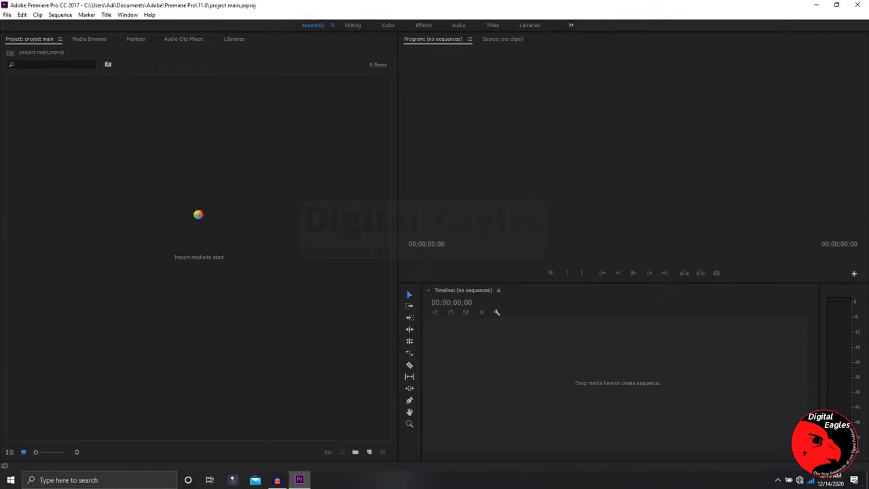
{"action": "left_click", "coordinate": [354, 26]}
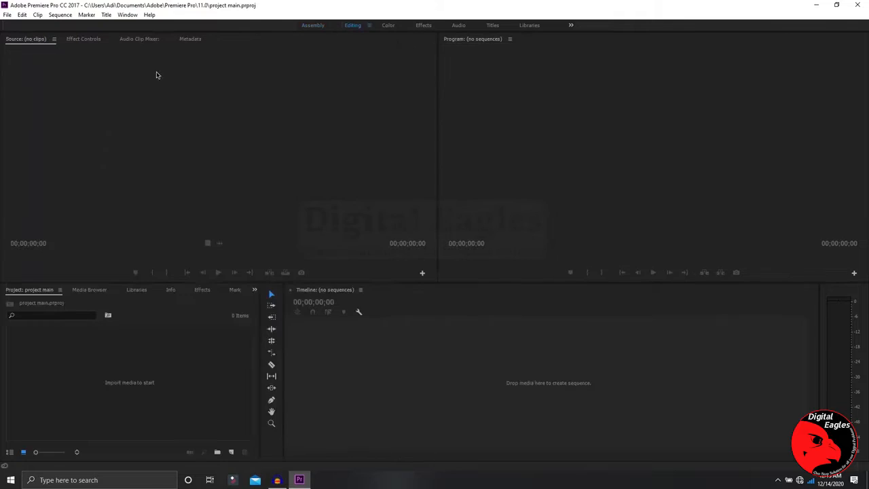
{"action": "left_click", "coordinate": [388, 25]}
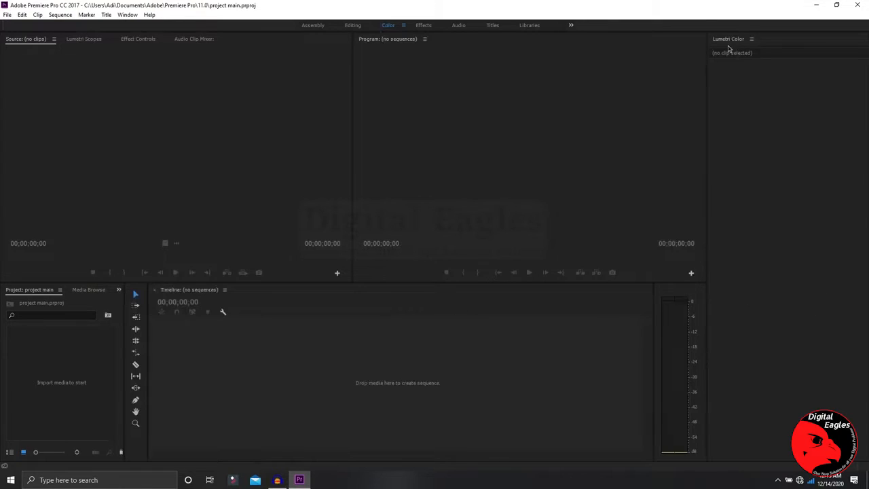
{"action": "left_click", "coordinate": [751, 40]}
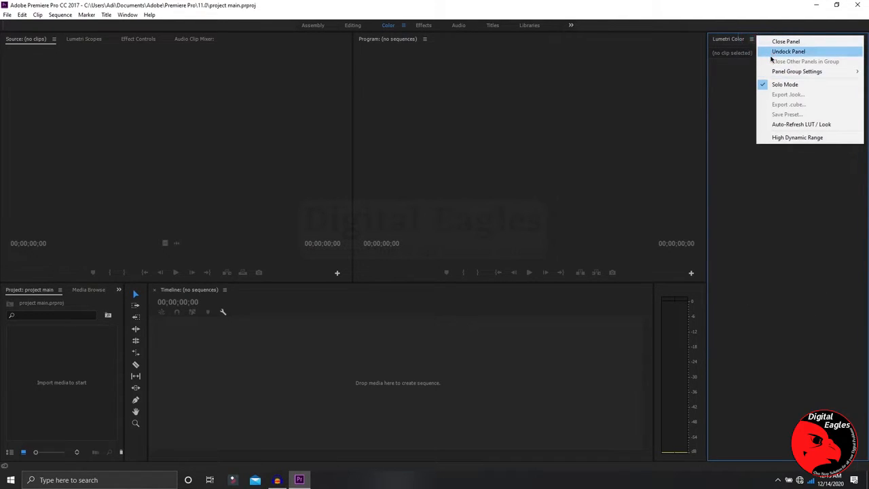
{"action": "left_click", "coordinate": [399, 108]}
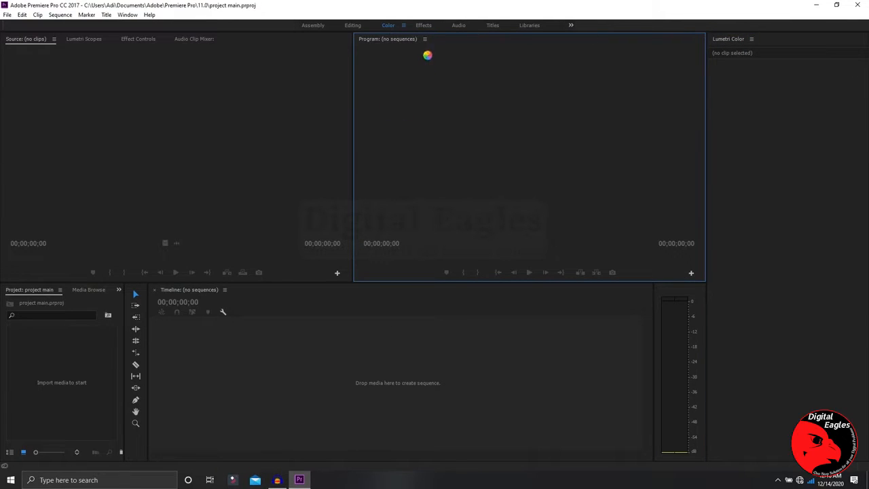
{"action": "left_click", "coordinate": [428, 28]}
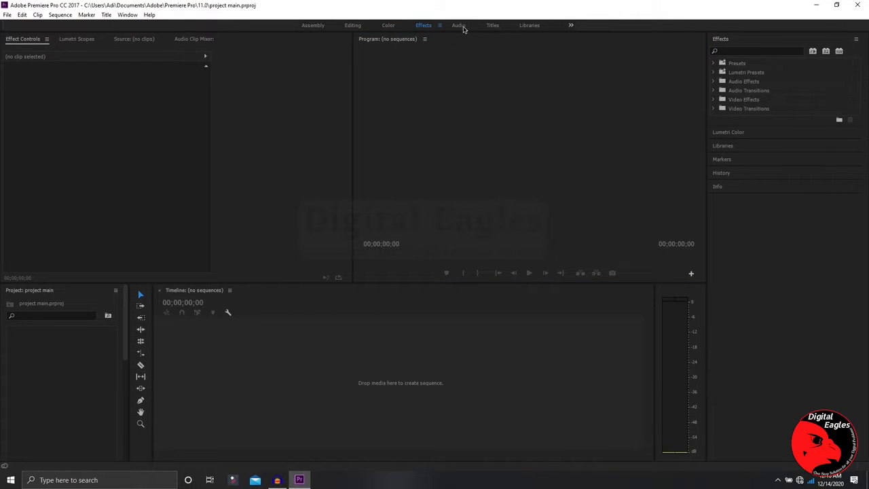
{"action": "left_click", "coordinate": [460, 25]}
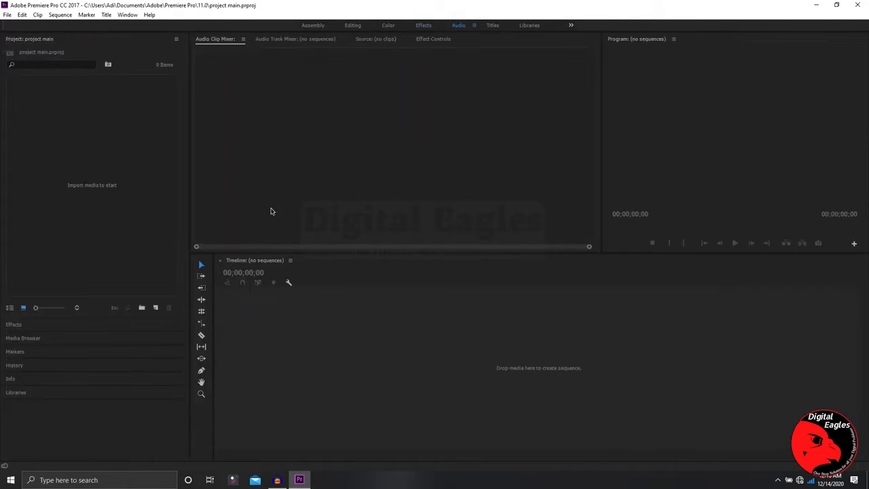
{"action": "left_click", "coordinate": [494, 26]}
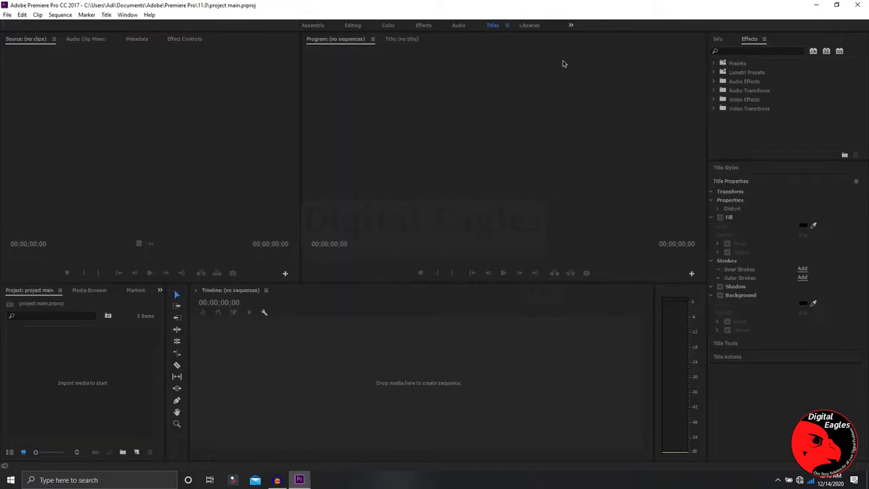
{"action": "left_click", "coordinate": [530, 25]}
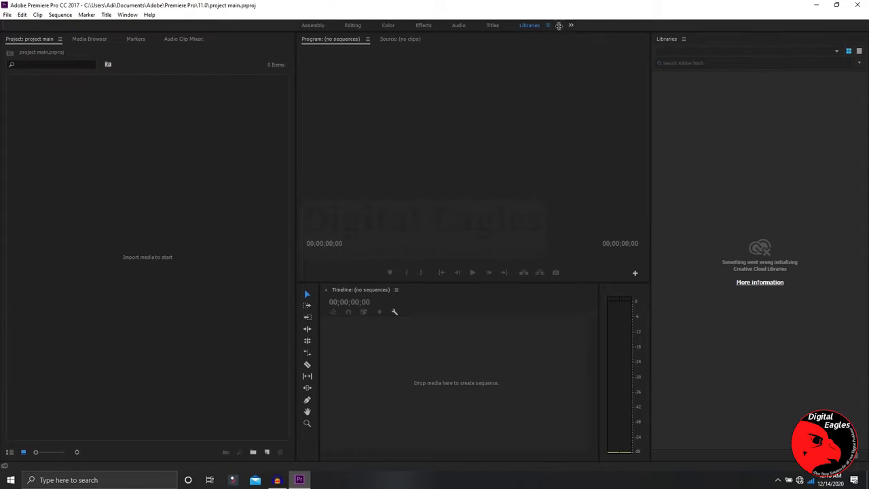
{"action": "left_click", "coordinate": [570, 26]}
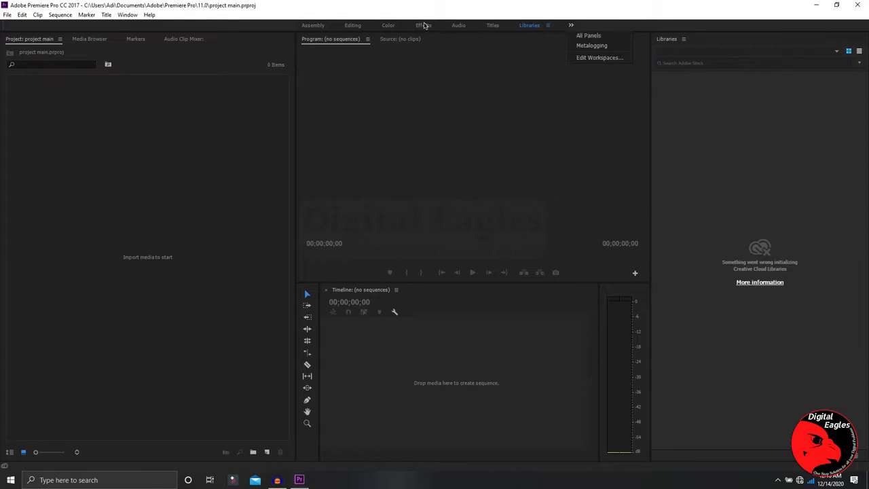
{"action": "left_click", "coordinate": [388, 26]}
{"action": "left_click", "coordinate": [349, 26]}
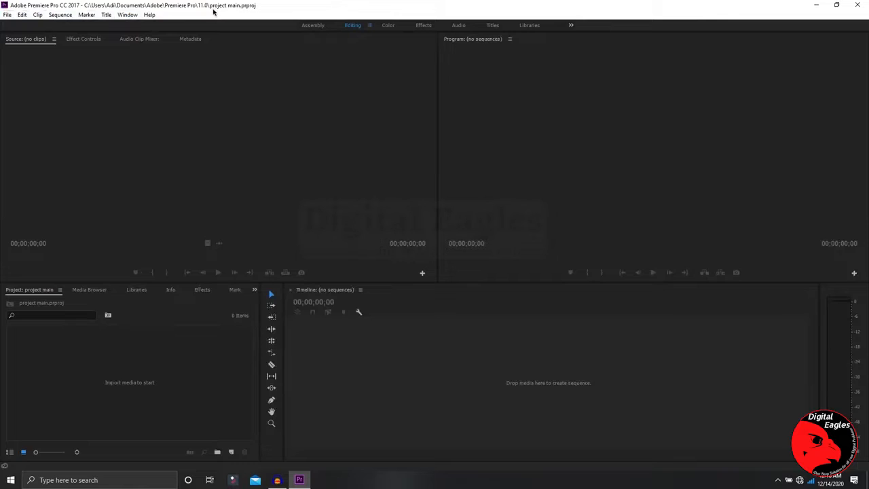
Try to open the online keyboard help.
{"action": "left_click", "coordinate": [149, 14]}
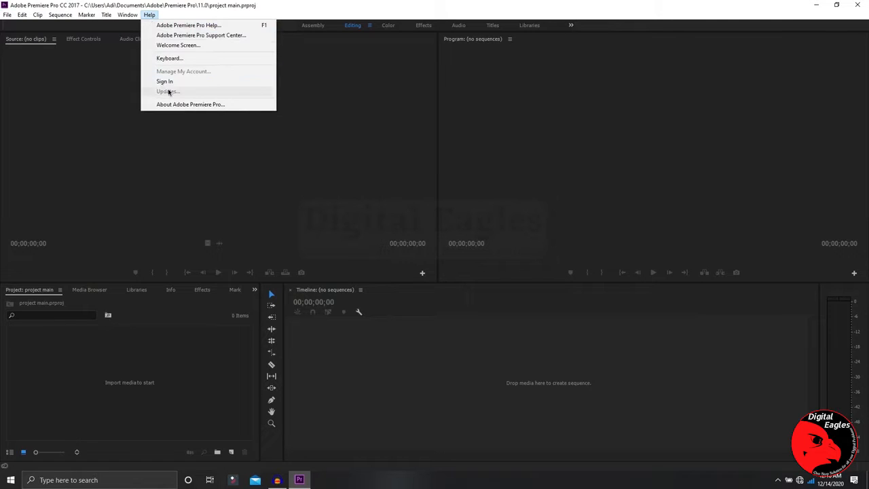
{"action": "left_click", "coordinate": [169, 58]}
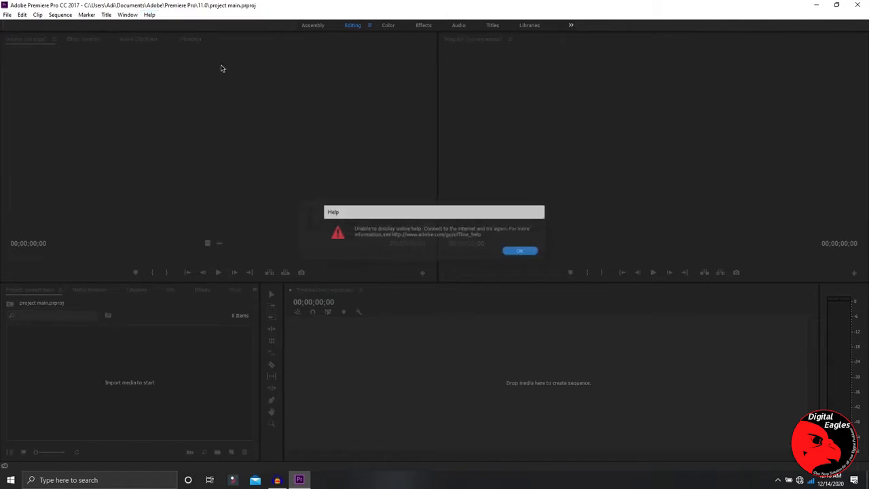
{"action": "left_click", "coordinate": [526, 256]}
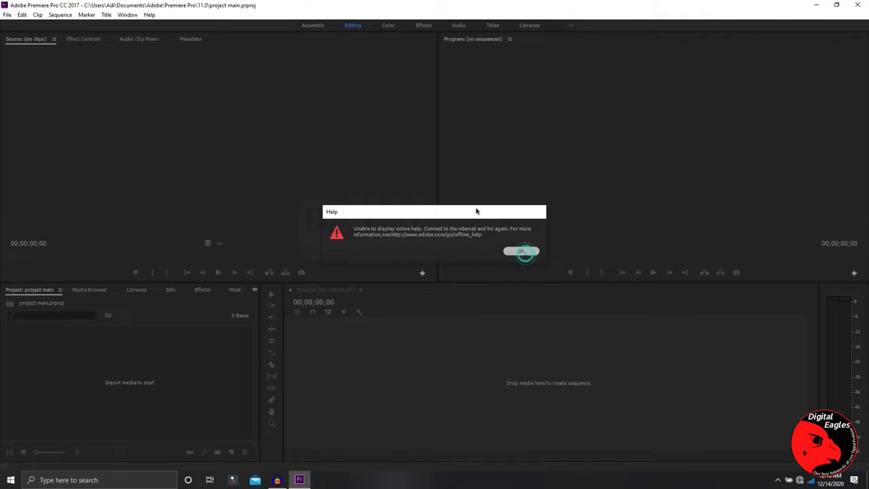
{"action": "left_click", "coordinate": [150, 18]}
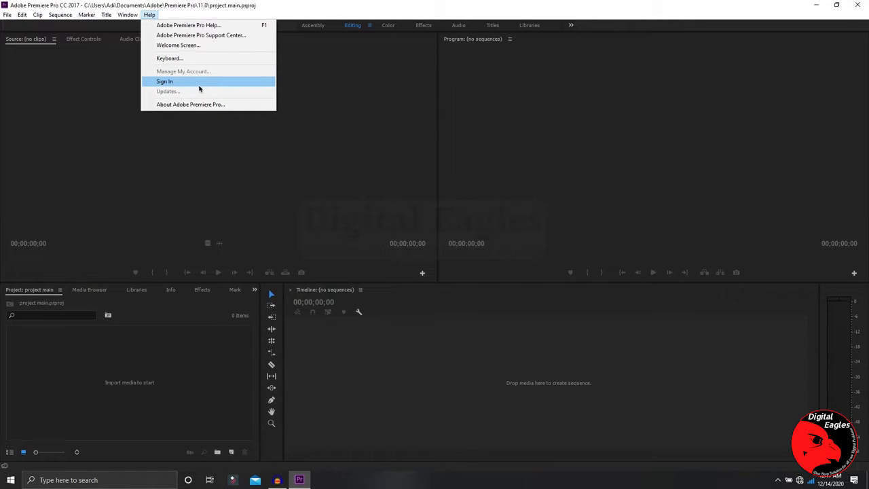
{"action": "left_click", "coordinate": [122, 15]}
{"action": "left_click", "coordinate": [121, 15]}
{"action": "left_click", "coordinate": [133, 16]}
{"action": "left_click", "coordinate": [132, 15]}
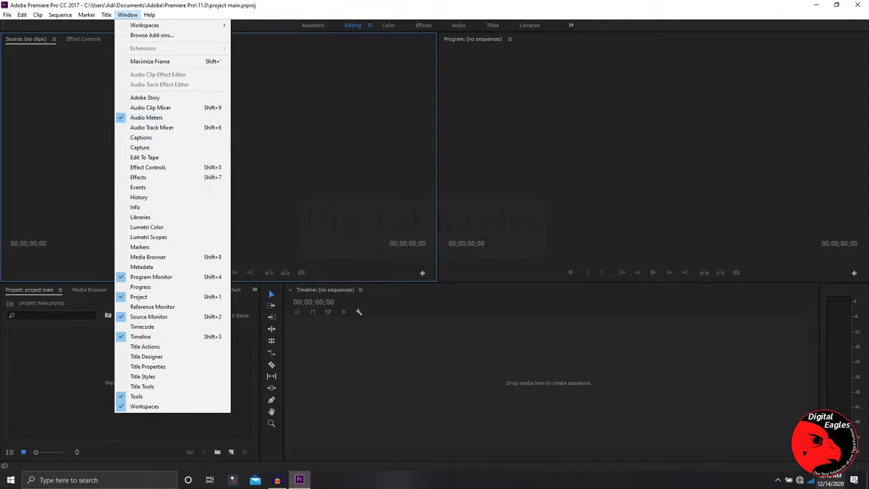
Show the History panel in the Editing workspace.
{"action": "left_click", "coordinate": [119, 15]}
{"action": "left_click", "coordinate": [118, 15]}
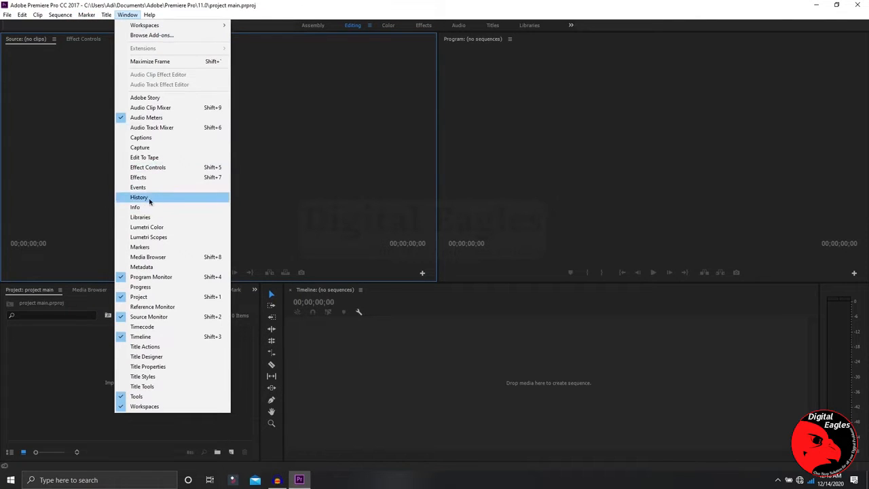
{"action": "left_click", "coordinate": [128, 199]}
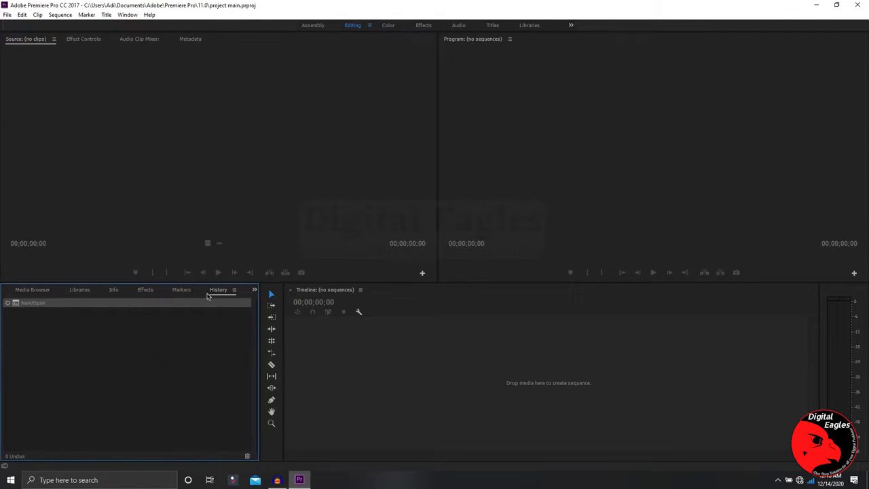
Try to hide the History panel again.
{"action": "left_click", "coordinate": [119, 15]}
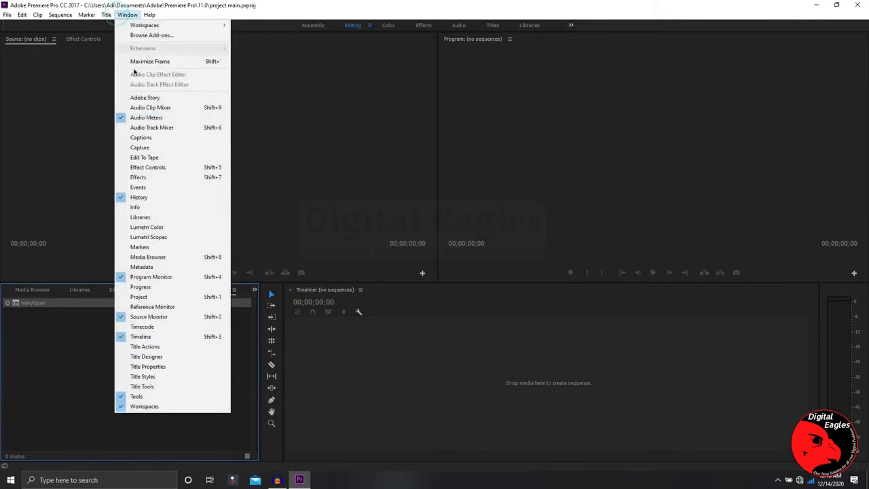
{"action": "left_click", "coordinate": [123, 197]}
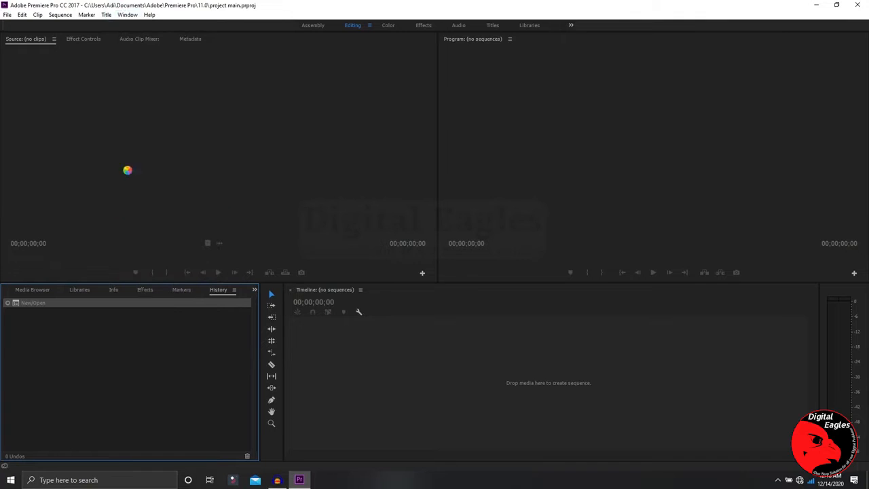
{"action": "left_click", "coordinate": [127, 14]}
{"action": "mouse_move", "coordinate": [149, 15]}
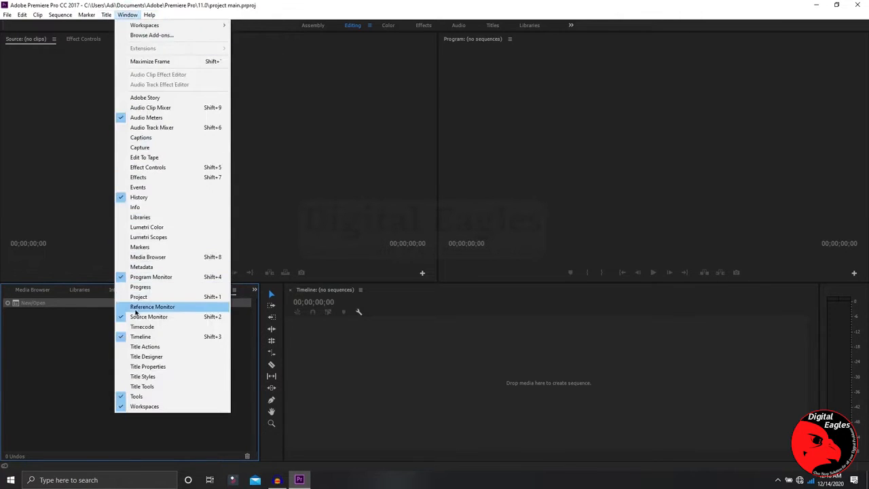
{"action": "left_click", "coordinate": [132, 197]}
Look through the Media Browser, Libraries, Effects and Info panels and return to the Media Browser.
{"action": "left_click", "coordinate": [35, 290]}
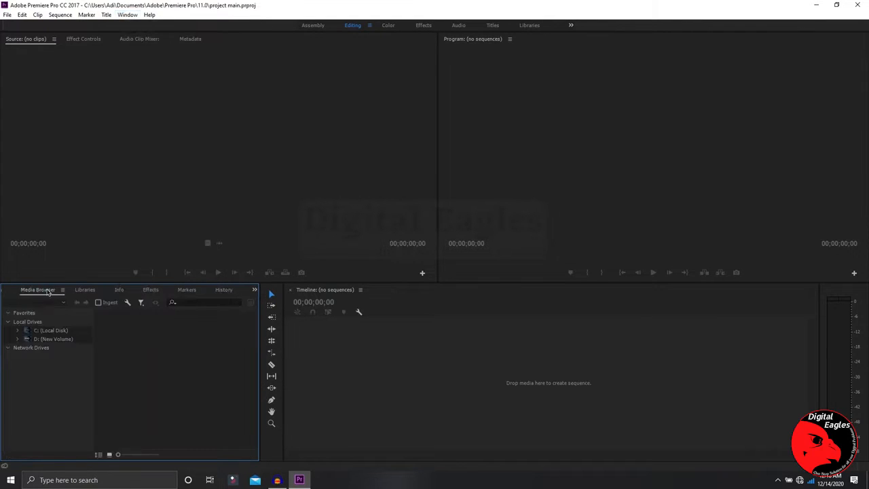
{"action": "left_click", "coordinate": [86, 289]}
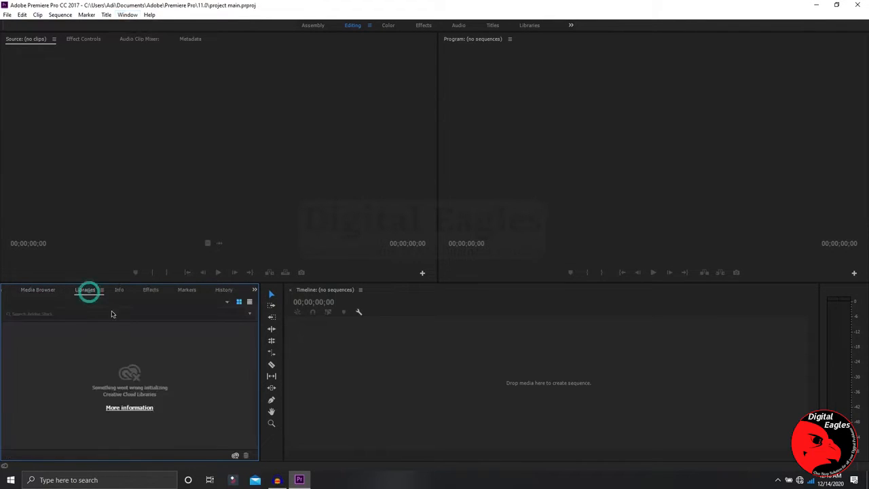
{"action": "left_click", "coordinate": [149, 290]}
{"action": "left_click", "coordinate": [119, 290]}
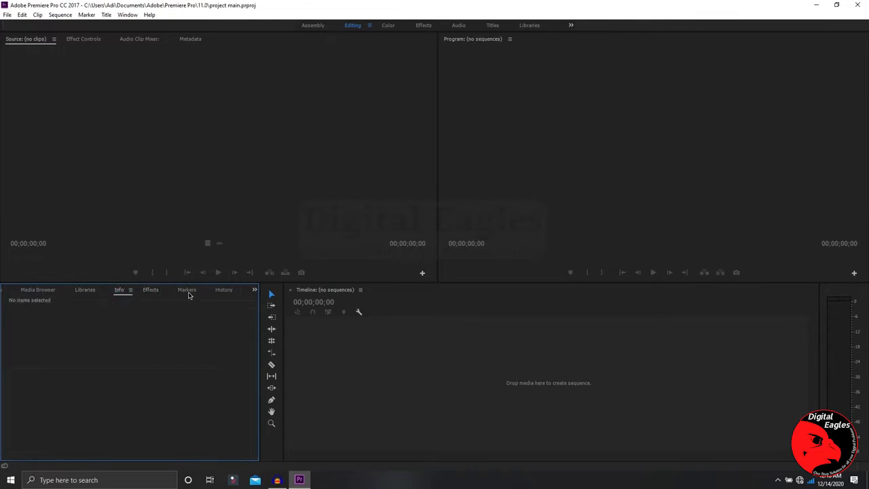
{"action": "left_click", "coordinate": [35, 290]}
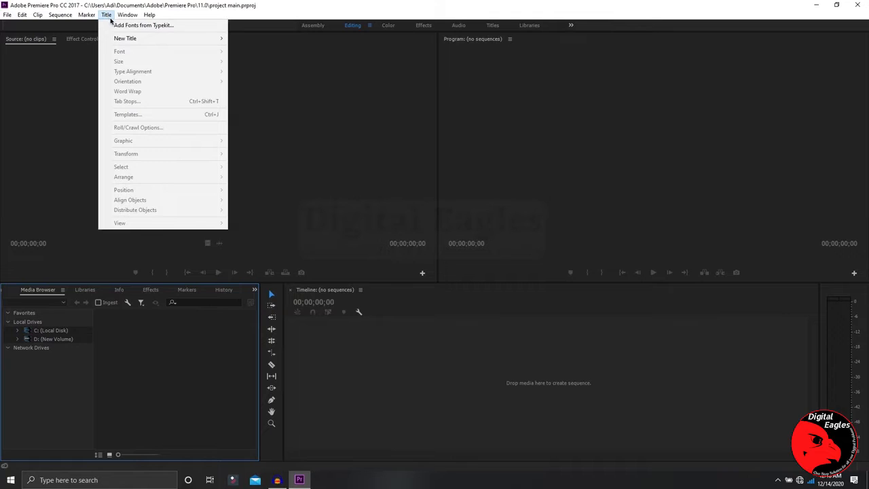
Review the commands available for titles, windows, markers, sequences and clips.
{"action": "mouse_move", "coordinate": [117, 42]}
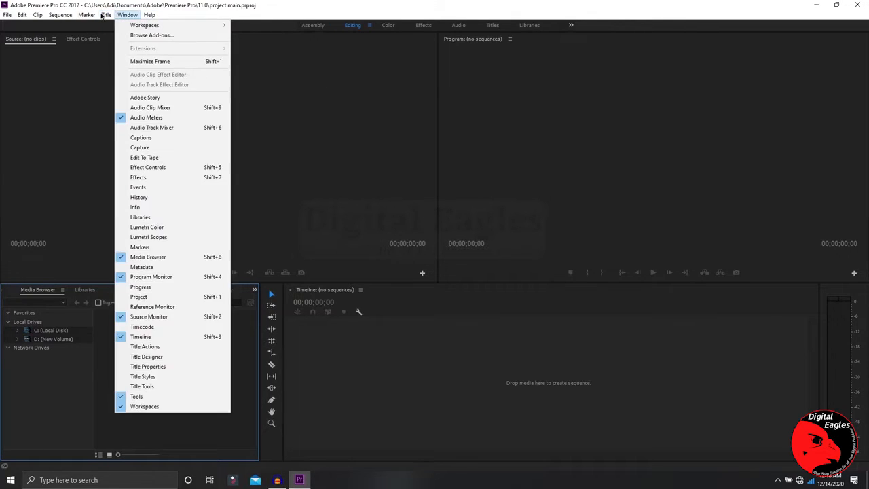
{"action": "mouse_move", "coordinate": [106, 15]}
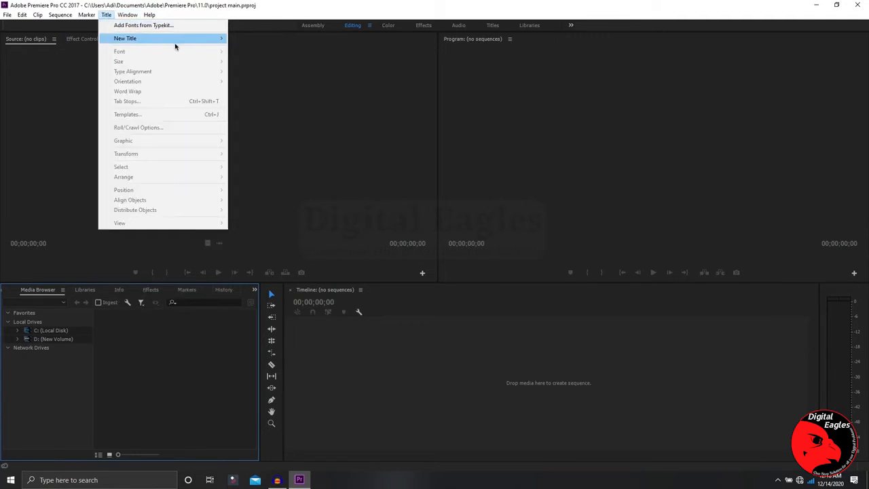
{"action": "left_click", "coordinate": [108, 15]}
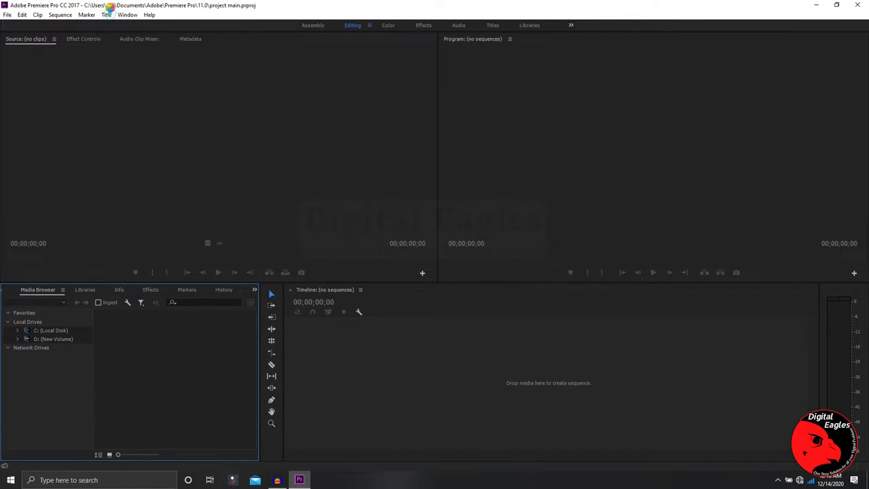
{"action": "left_click", "coordinate": [90, 15]}
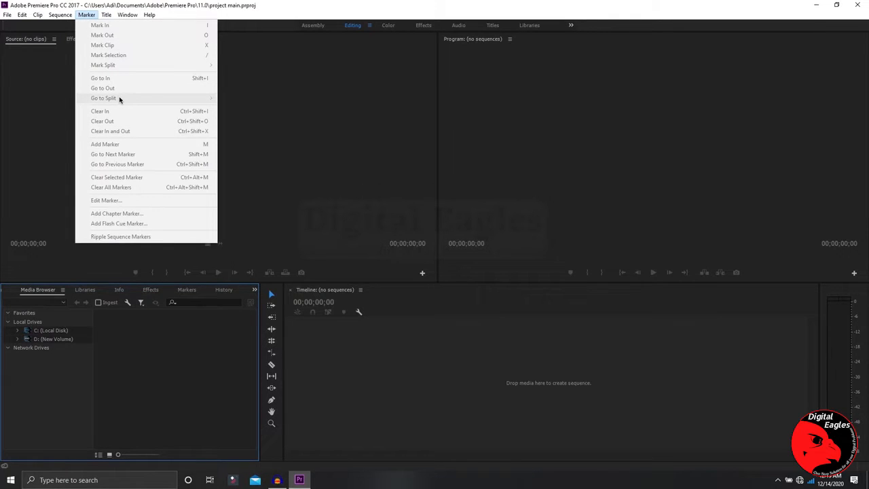
{"action": "mouse_move", "coordinate": [60, 16]}
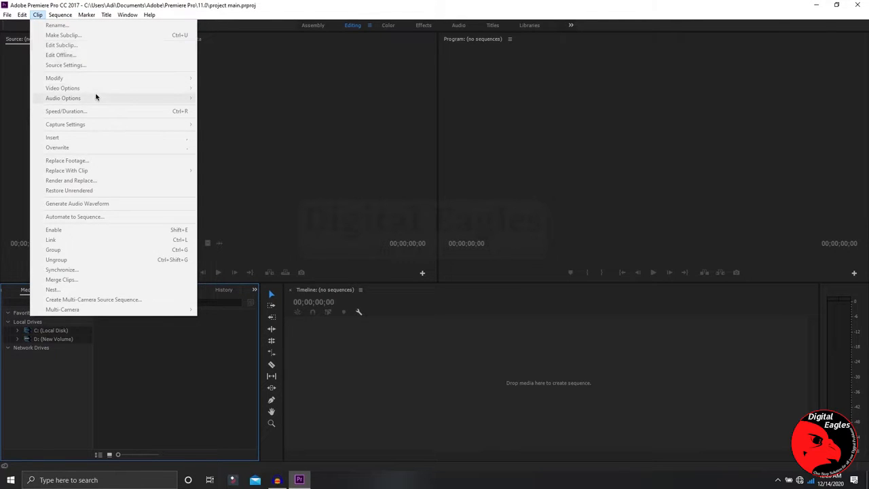
{"action": "left_click", "coordinate": [37, 14]}
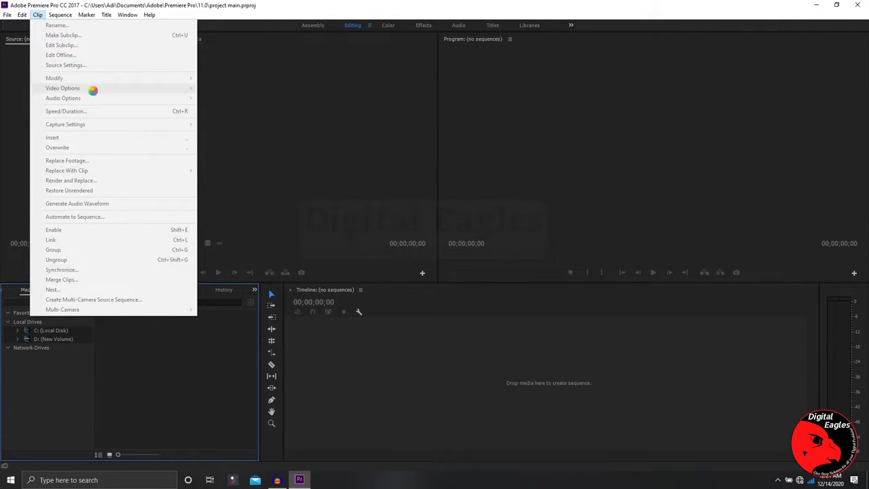
Examine the keyboard shortcut layout and the application command list, and close it without changes.
{"action": "mouse_move", "coordinate": [22, 15]}
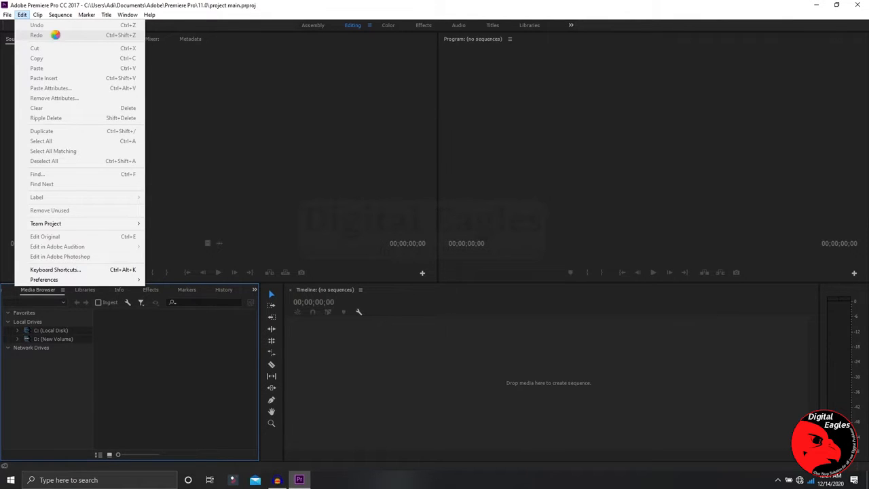
{"action": "left_click", "coordinate": [78, 270]}
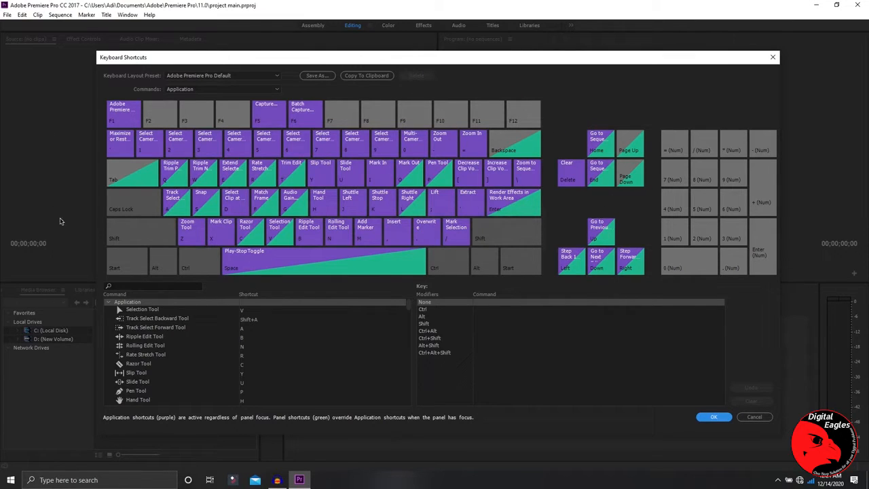
{"action": "scroll", "coordinate": [157, 387], "scroll_direction": "down", "scroll_amount": 3}
{"action": "scroll", "coordinate": [158, 387], "scroll_direction": "down", "scroll_amount": 8}
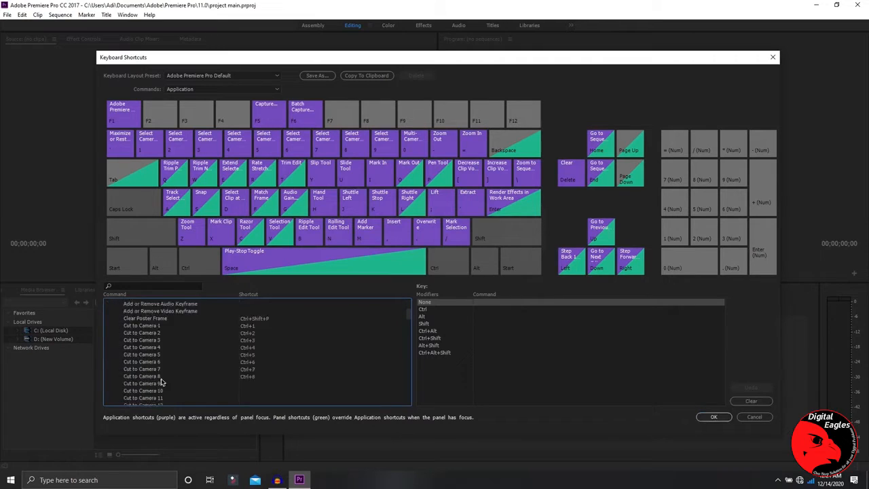
{"action": "left_click", "coordinate": [755, 416]}
Review the project file commands, including saving, exporting, project settings and the kinds of new items.
{"action": "left_click", "coordinate": [8, 15]}
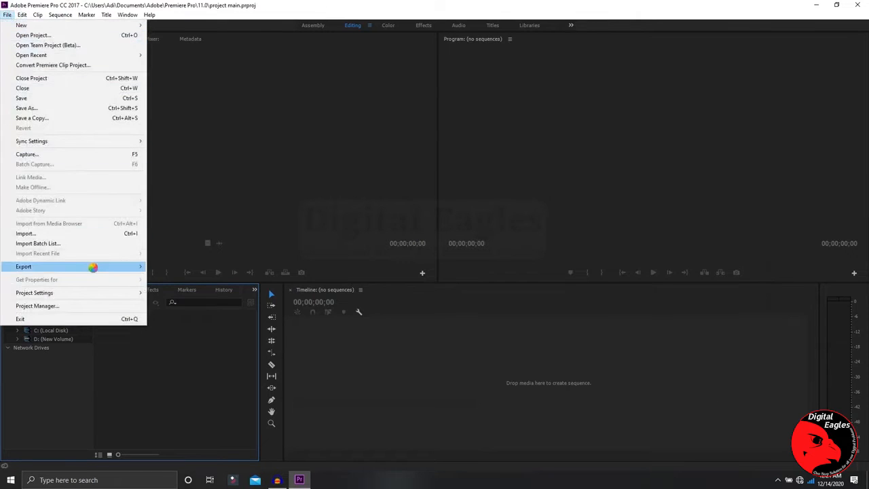
{"action": "mouse_move", "coordinate": [94, 271]}
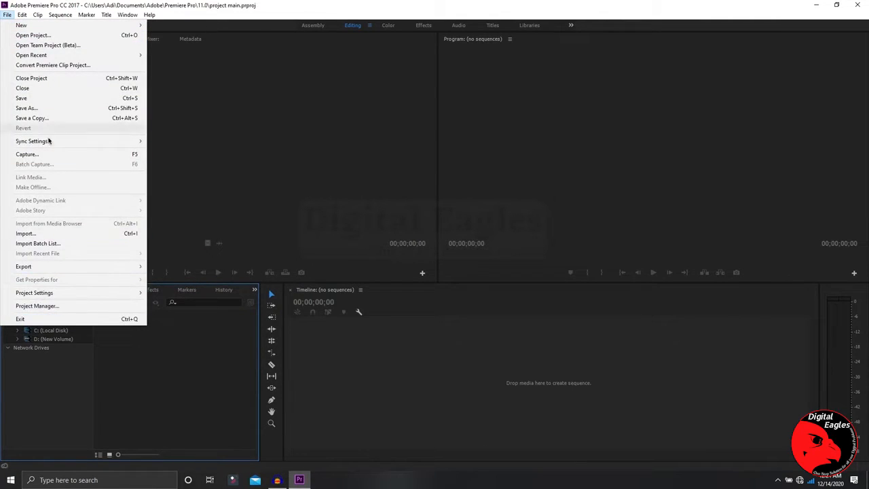
{"action": "mouse_move", "coordinate": [45, 266]}
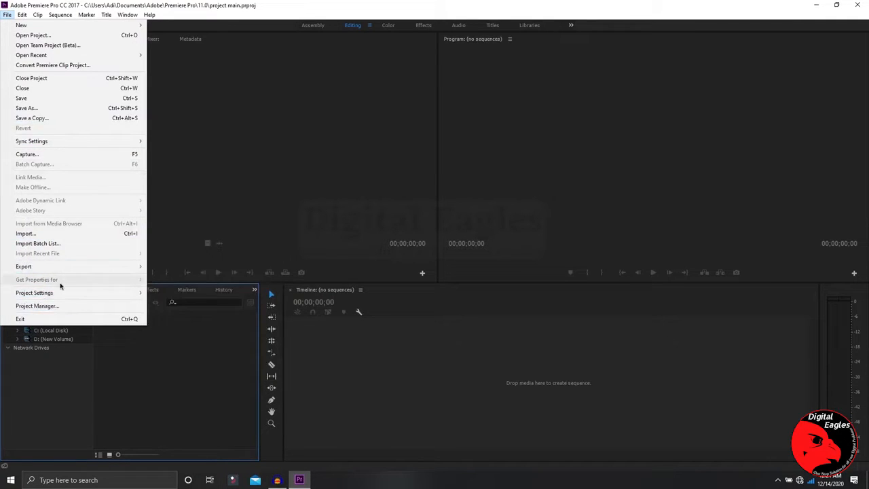
{"action": "mouse_move", "coordinate": [48, 296]}
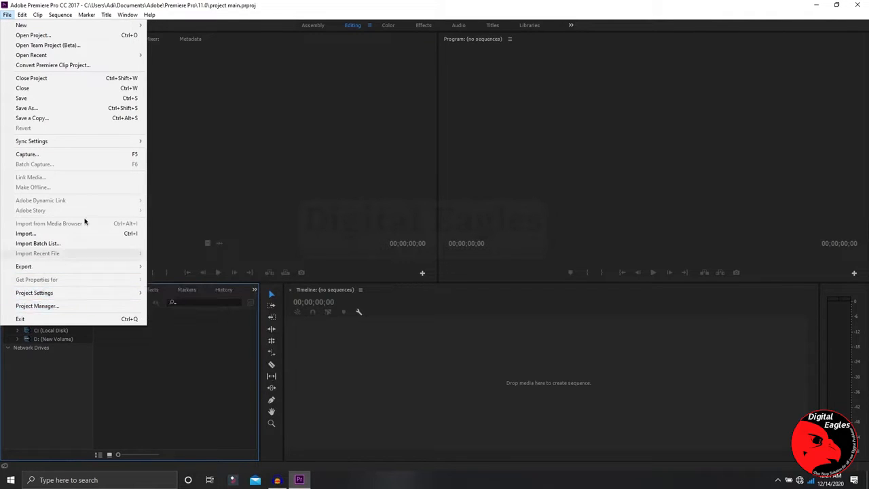
{"action": "left_click", "coordinate": [58, 118]}
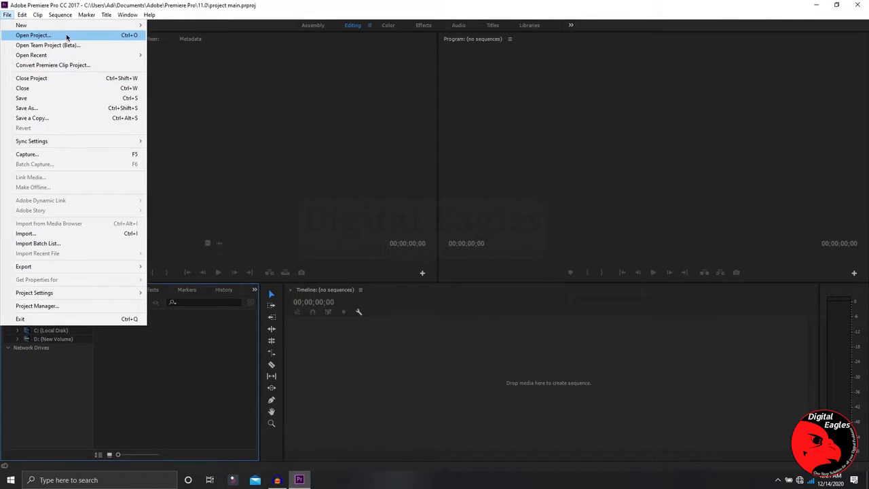
{"action": "mouse_move", "coordinate": [32, 25]}
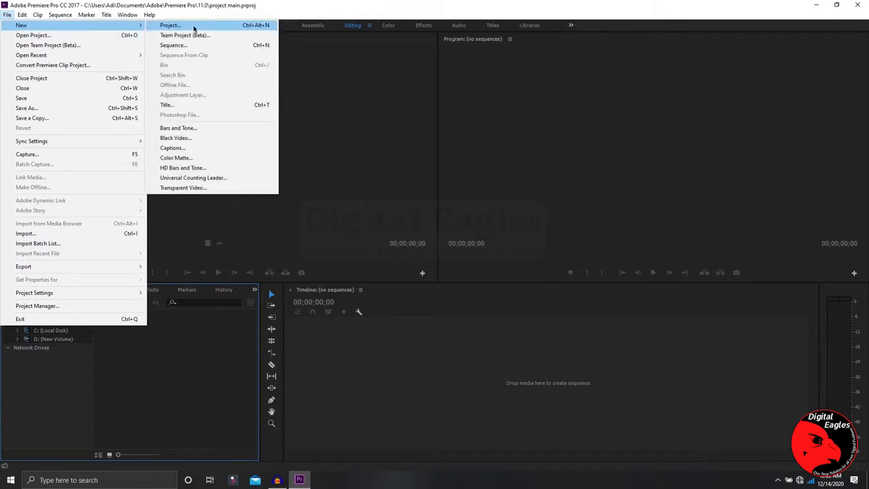
{"action": "left_click", "coordinate": [113, 7]}
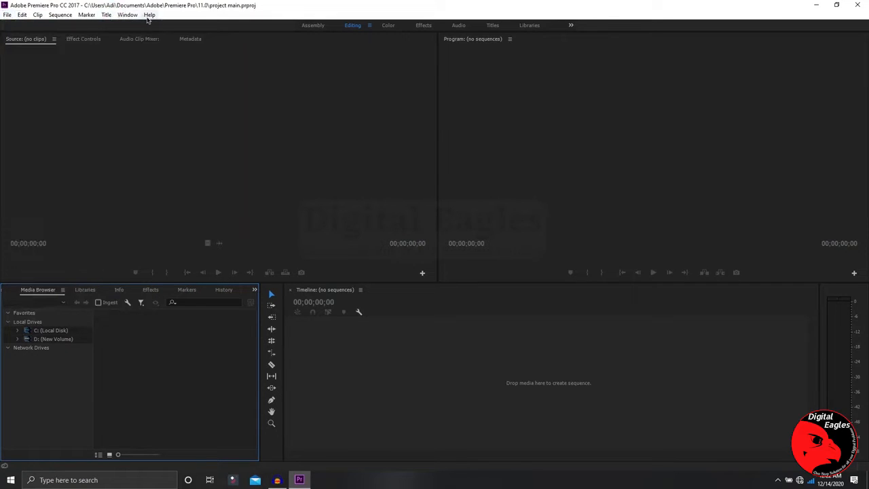
Browse the Media Browser to the taj footage folder inside Projects on drive D:, and collapse the Projects folder in the tree.
{"action": "left_click", "coordinate": [455, 397]}
{"action": "left_click", "coordinate": [161, 378]}
{"action": "left_click", "coordinate": [163, 378]}
{"action": "left_click", "coordinate": [19, 340]}
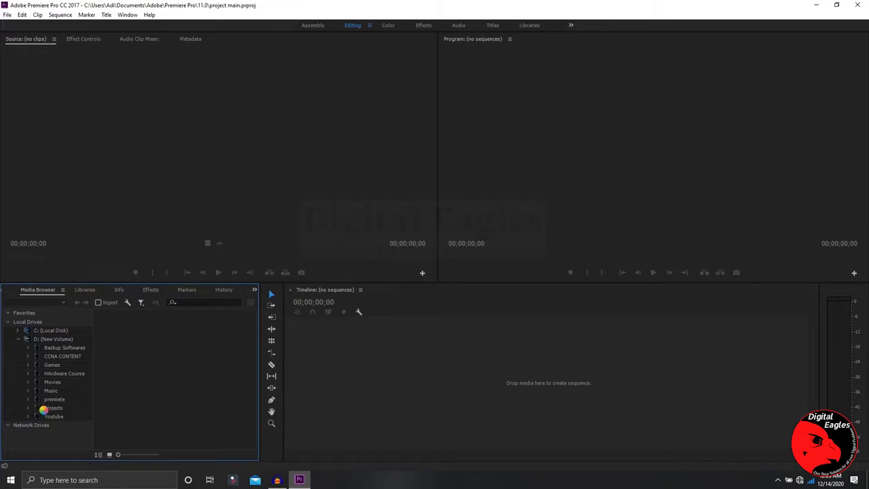
{"action": "left_click", "coordinate": [61, 408]}
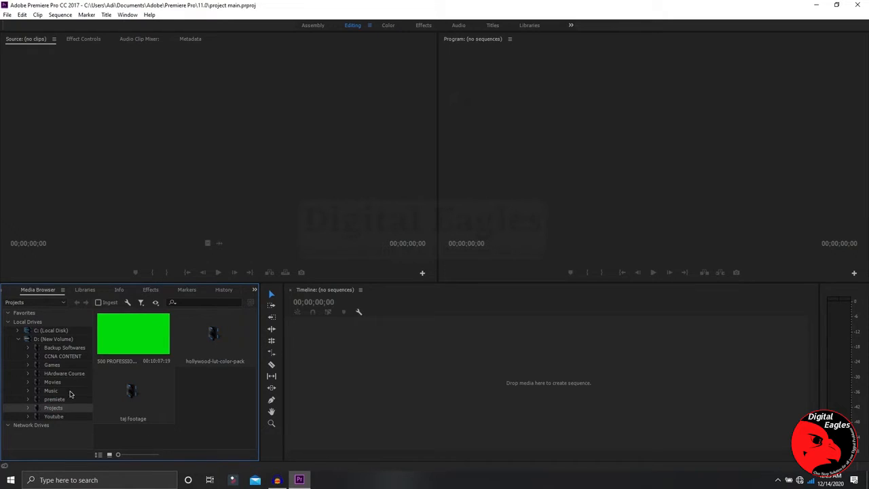
{"action": "left_click", "coordinate": [128, 351]}
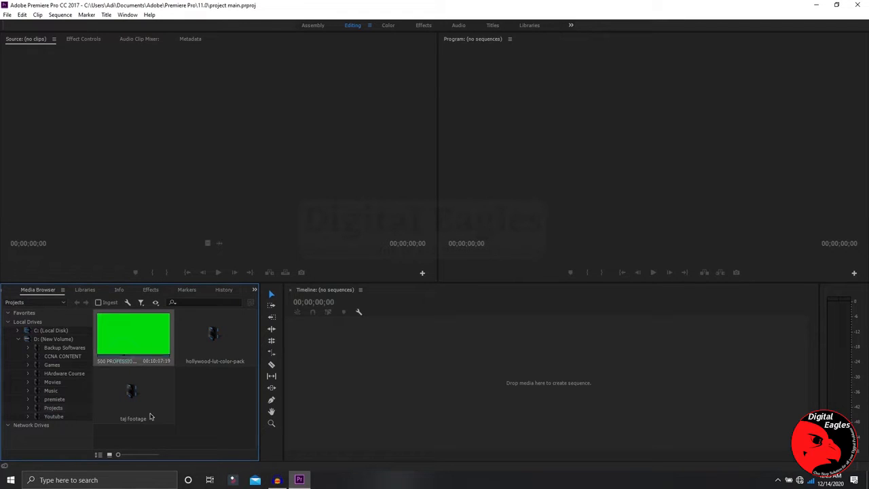
{"action": "left_click", "coordinate": [126, 389]}
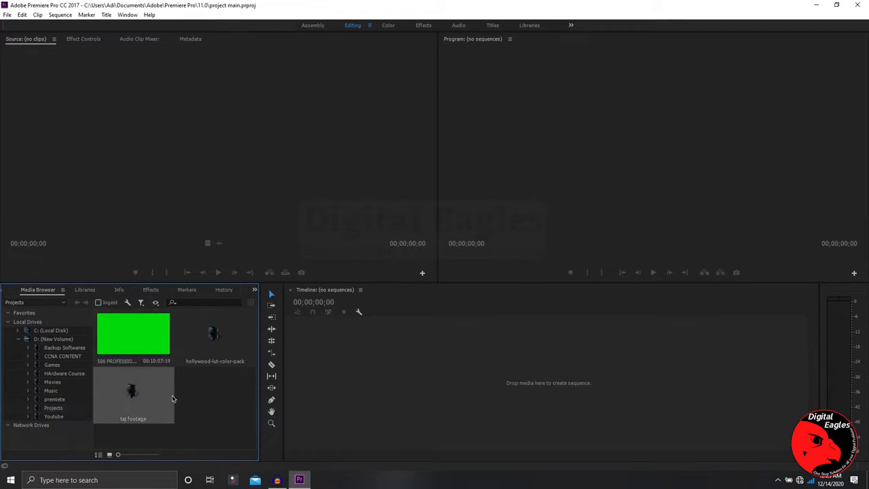
{"action": "double_click", "coordinate": [146, 407]}
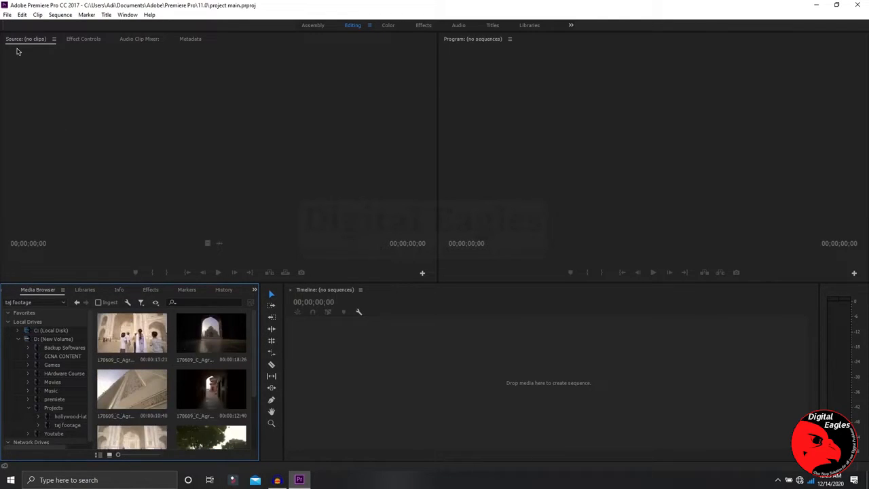
{"action": "left_click", "coordinate": [28, 408]}
{"action": "left_click", "coordinate": [9, 15]}
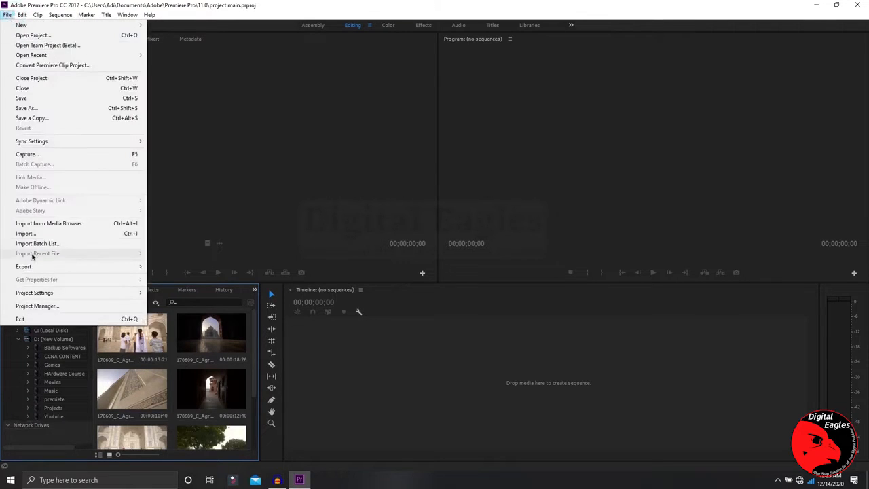
{"action": "left_click", "coordinate": [99, 237]}
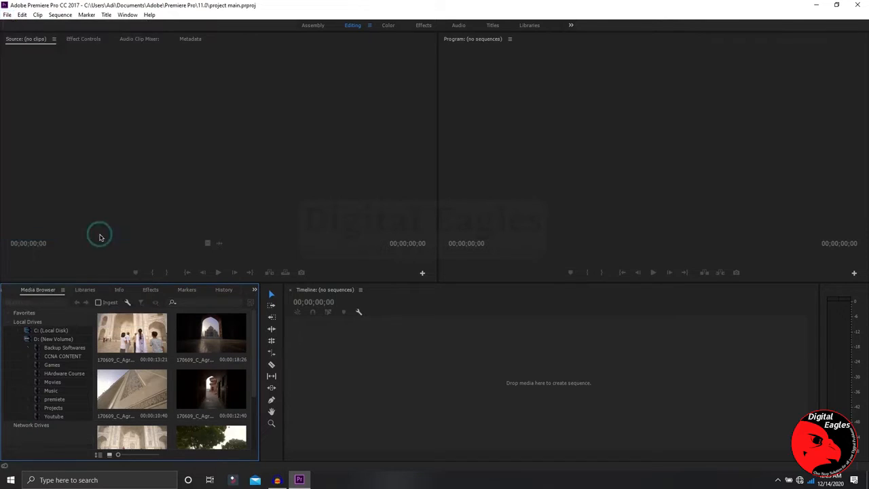
{"action": "left_click", "coordinate": [45, 209]}
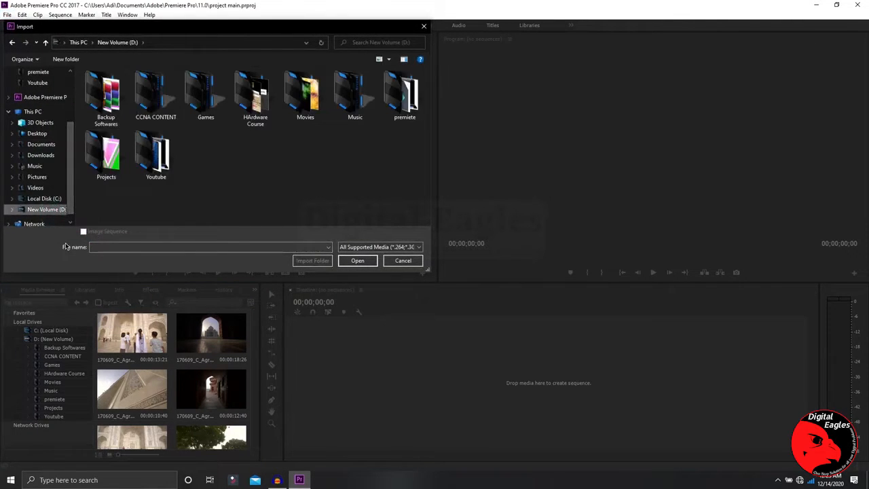
{"action": "double_click", "coordinate": [106, 160]}
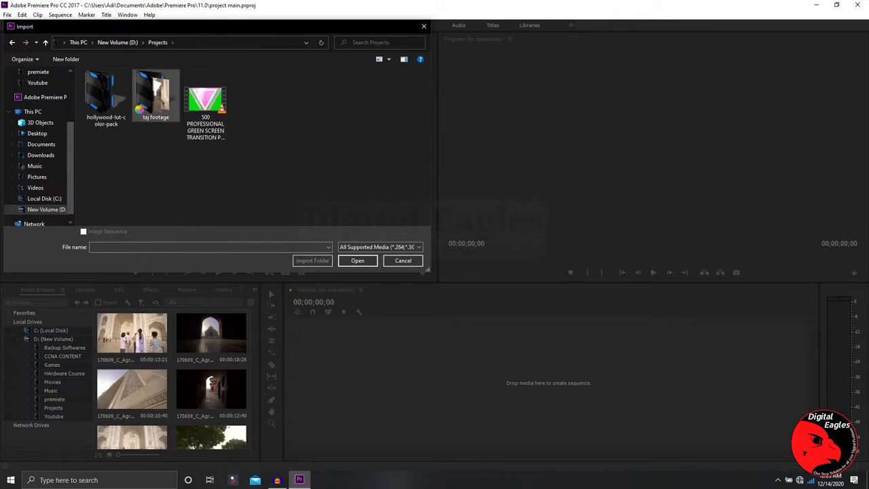
{"action": "double_click", "coordinate": [142, 101]}
{"action": "left_click", "coordinate": [155, 101]}
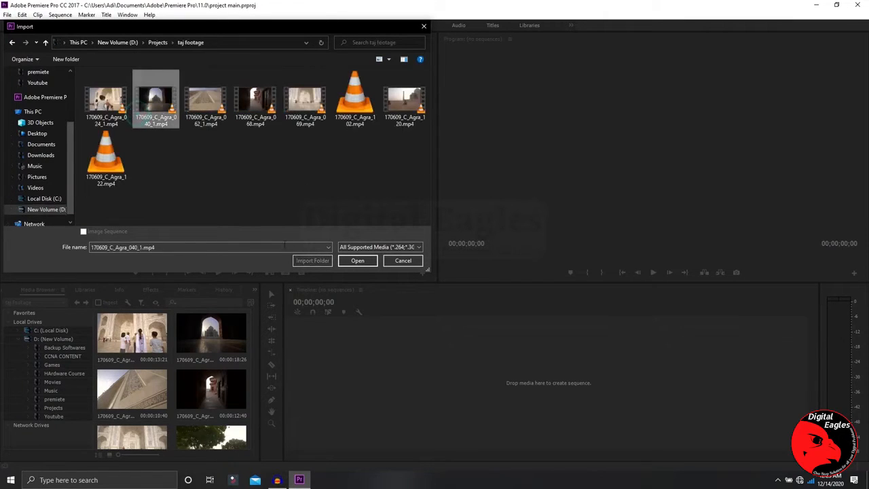
{"action": "left_click", "coordinate": [13, 44]}
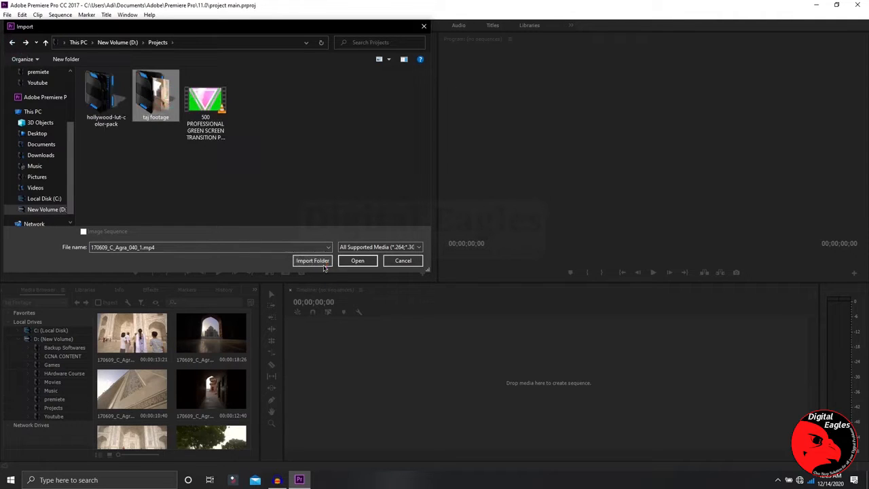
{"action": "left_click", "coordinate": [403, 262]}
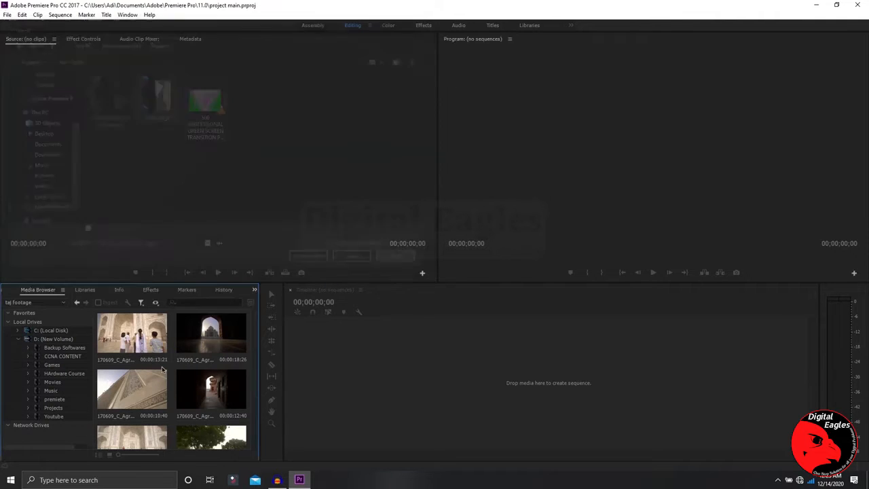
Look through the taj footage clips and the Libraries, Info, Effects, Markers and History panels, and return to the project's item view.
{"action": "scroll", "coordinate": [193, 405], "scroll_direction": "down", "scroll_amount": 2}
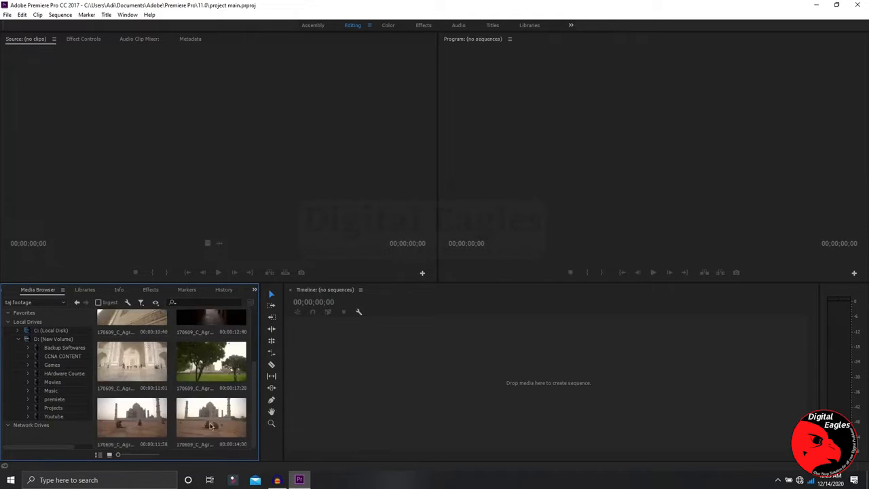
{"action": "left_click", "coordinate": [84, 290]}
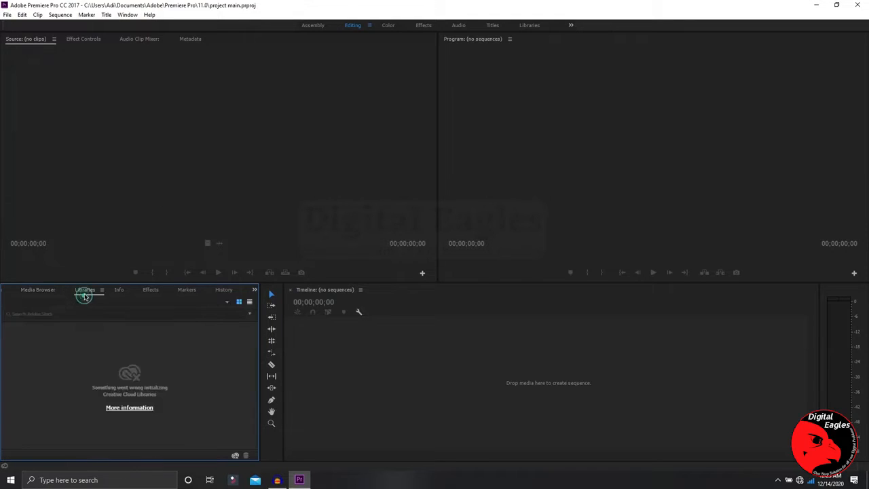
{"action": "left_click", "coordinate": [122, 291]}
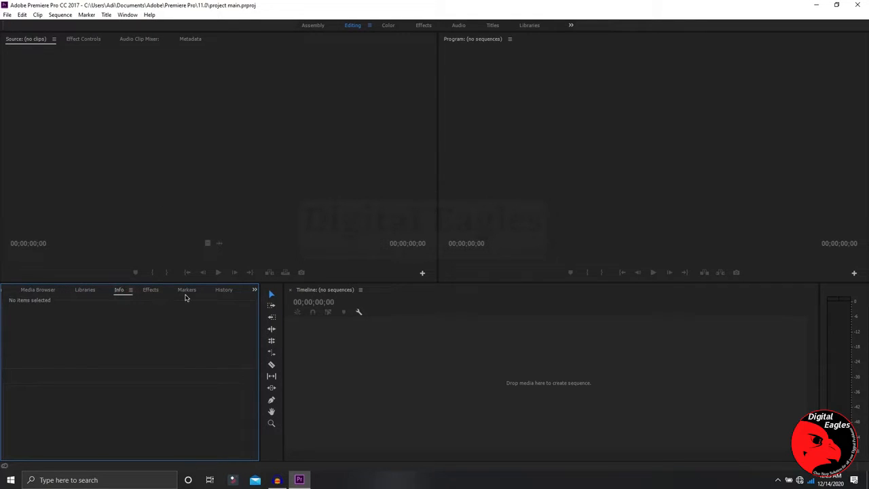
{"action": "left_click", "coordinate": [158, 291]}
{"action": "left_click", "coordinate": [189, 290]}
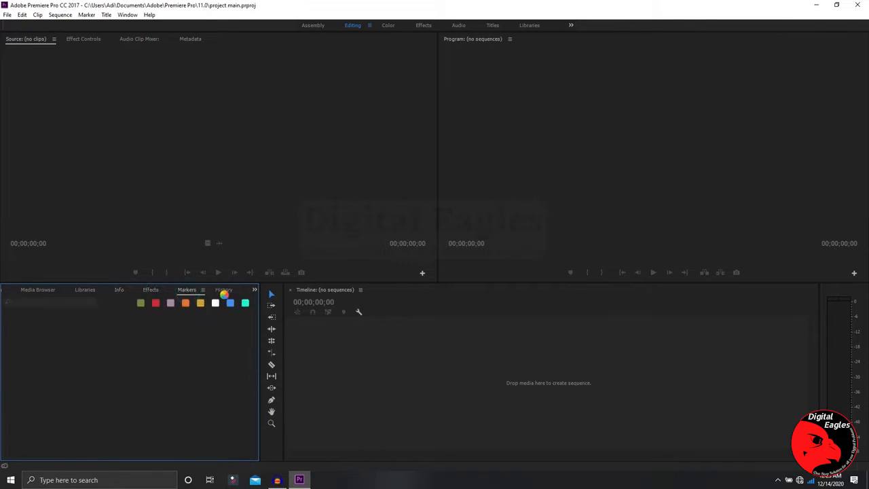
{"action": "left_click", "coordinate": [219, 291]}
{"action": "left_click", "coordinate": [253, 291]}
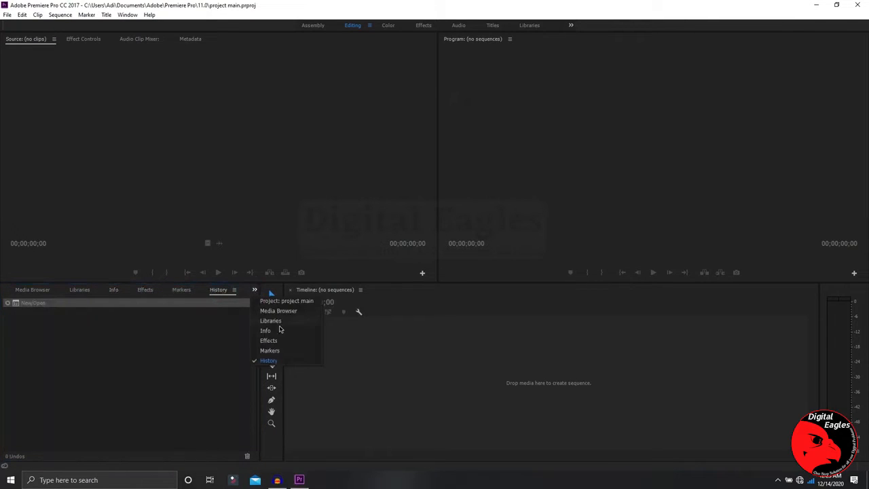
{"action": "left_click", "coordinate": [287, 301]}
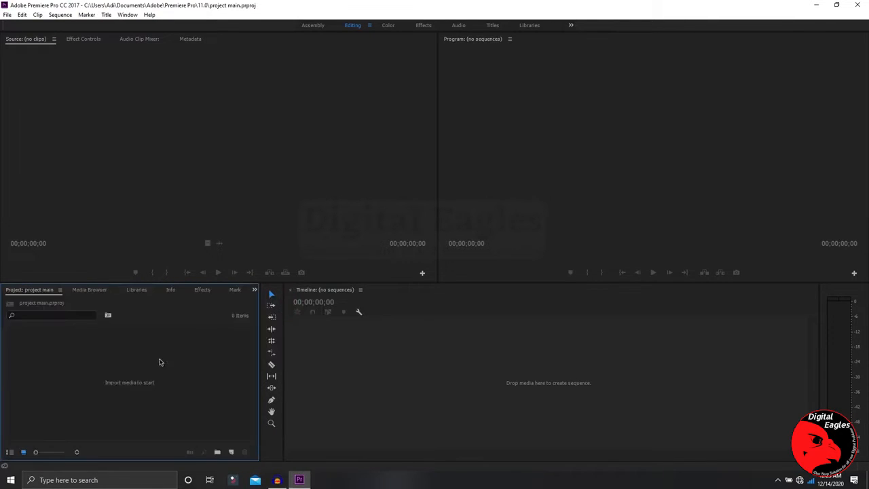
Import the clip 170609_C_Agra_024_1.mp4 from the taj footage folder inside Projects on drive D: into the project.
{"action": "double_click", "coordinate": [133, 405]}
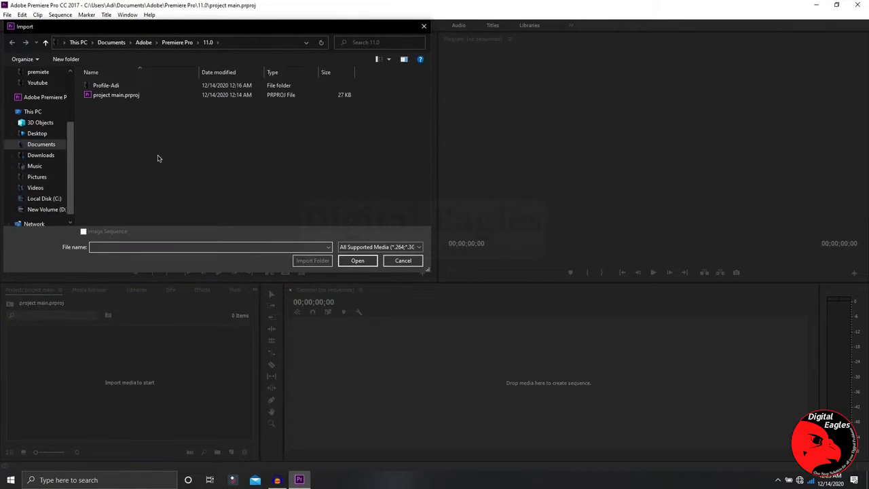
{"action": "left_click", "coordinate": [46, 209]}
{"action": "double_click", "coordinate": [126, 156]}
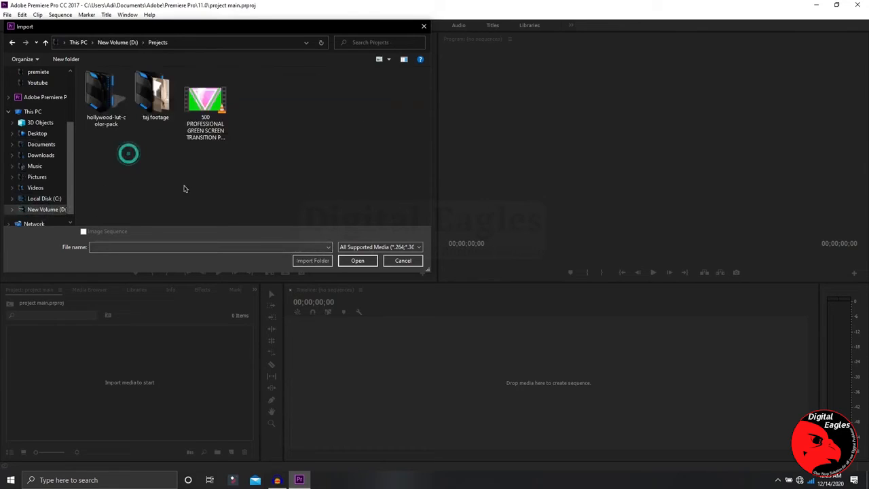
{"action": "double_click", "coordinate": [156, 99]}
{"action": "left_click", "coordinate": [103, 85]}
{"action": "left_click", "coordinate": [346, 262]}
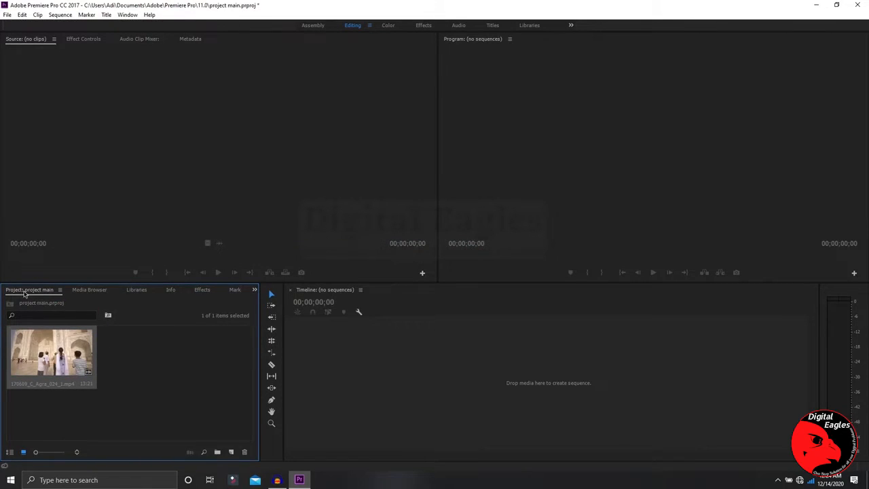
Review the Media Browser and the file import commands as alternative ways to bring in footage, and return to the project's items.
{"action": "left_click", "coordinate": [91, 290]}
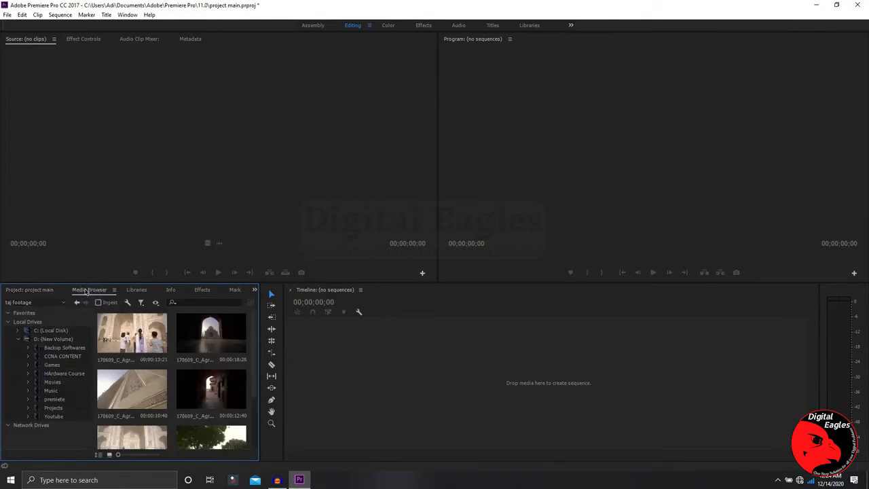
{"action": "left_click", "coordinate": [6, 14]}
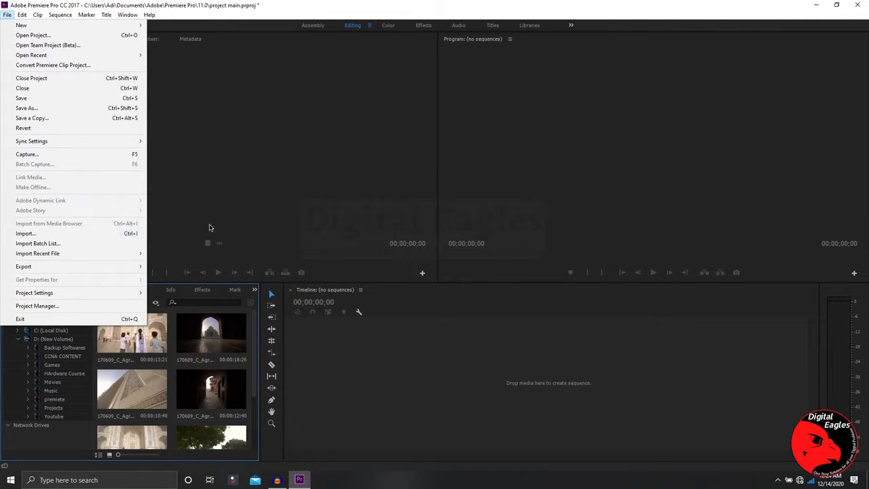
{"action": "left_click", "coordinate": [243, 165]}
{"action": "left_click", "coordinate": [33, 290]}
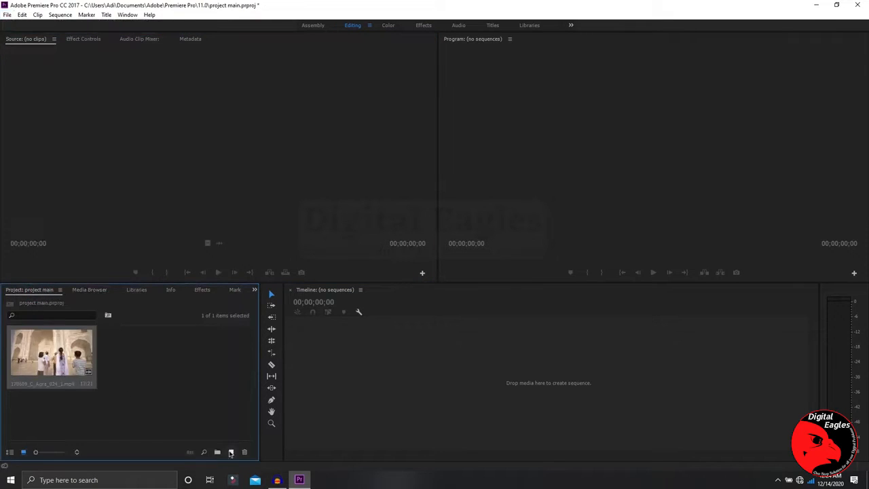
Import all eight Agra clips from the taj footage folder into the project.
{"action": "double_click", "coordinate": [183, 381]}
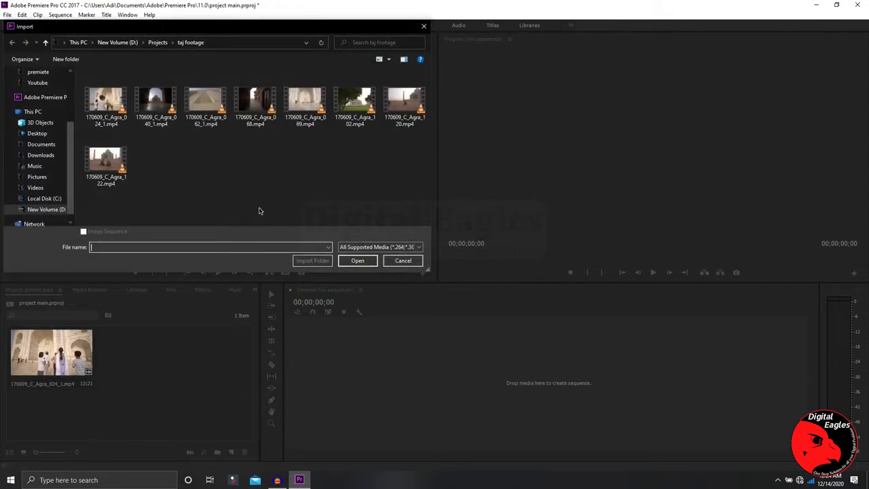
{"action": "left_click_drag", "start_coordinate": [408, 169], "coordinate": [75, 71]}
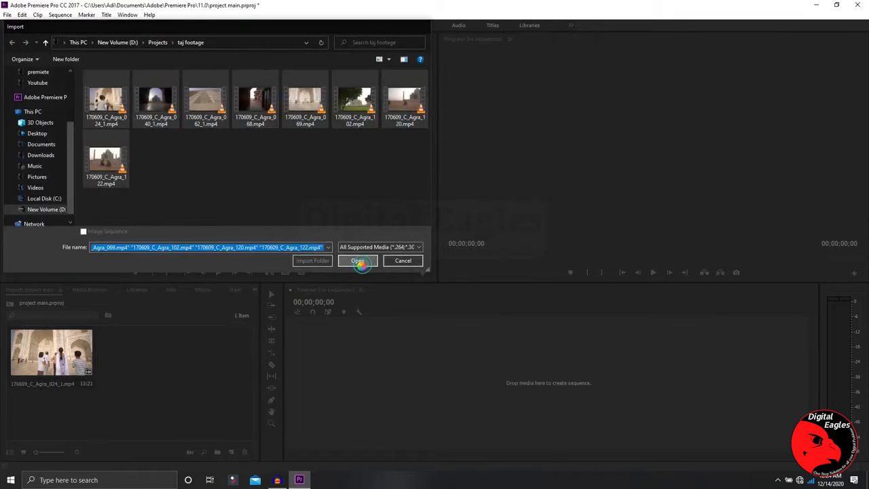
{"action": "left_click", "coordinate": [357, 260]}
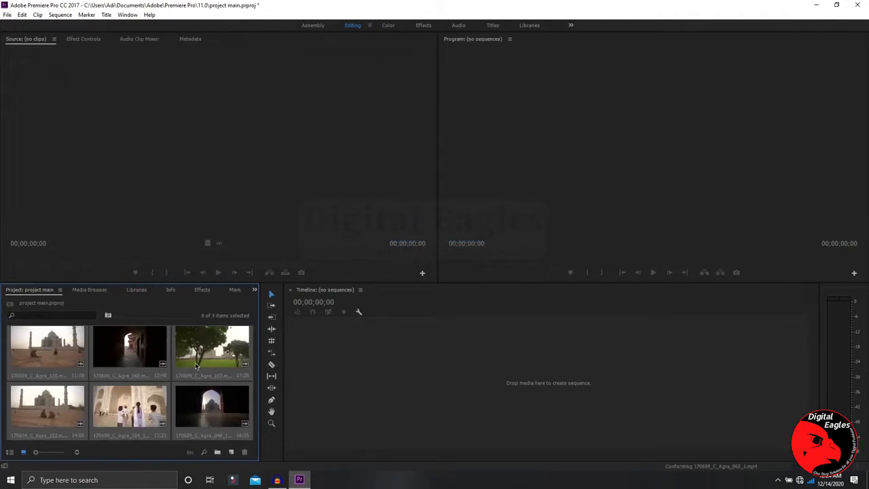
{"action": "left_click", "coordinate": [115, 450]}
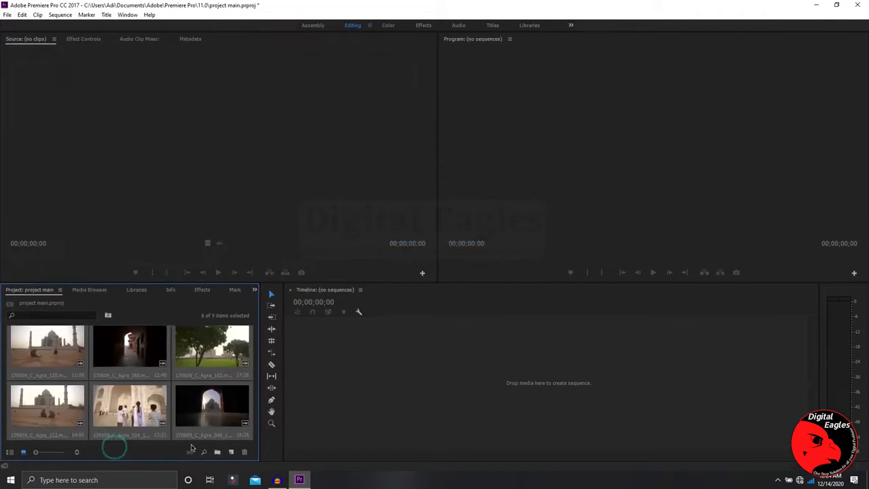
{"action": "left_click", "coordinate": [152, 388]}
{"action": "left_click", "coordinate": [379, 380]}
{"action": "left_click", "coordinate": [138, 90]}
{"action": "scroll", "coordinate": [178, 392], "scroll_direction": "up", "scroll_amount": 1}
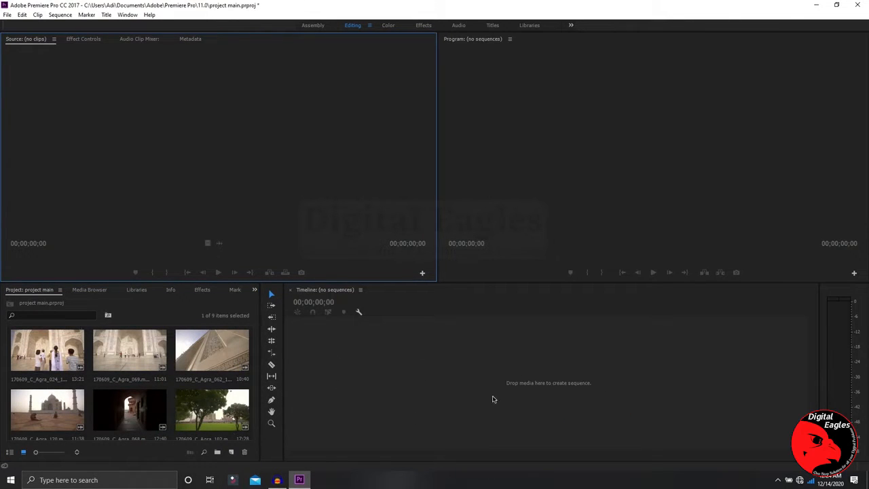
{"action": "left_click", "coordinate": [363, 394]}
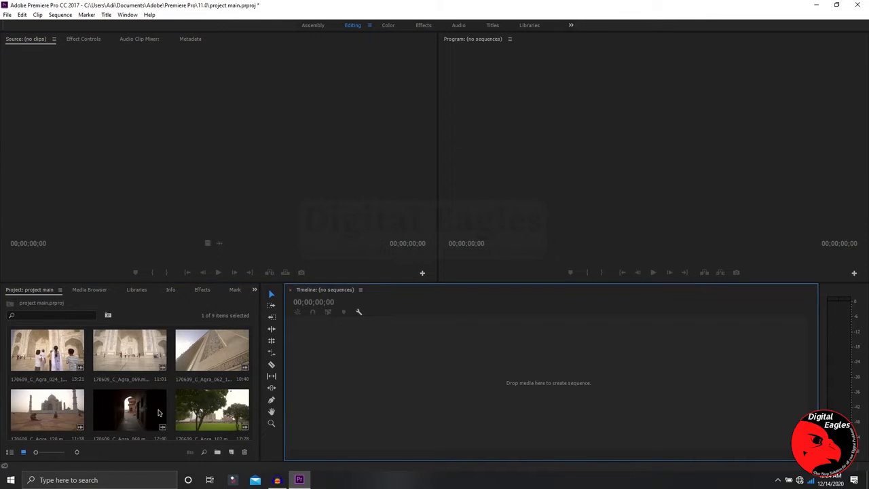
Create a sequence from the tree-and-lawn clip 170609_C_Agra_102.mp4 by placing it in the empty timeline.
{"action": "scroll", "coordinate": [163, 413], "scroll_direction": "down", "scroll_amount": 1}
{"action": "left_click", "coordinate": [218, 357]}
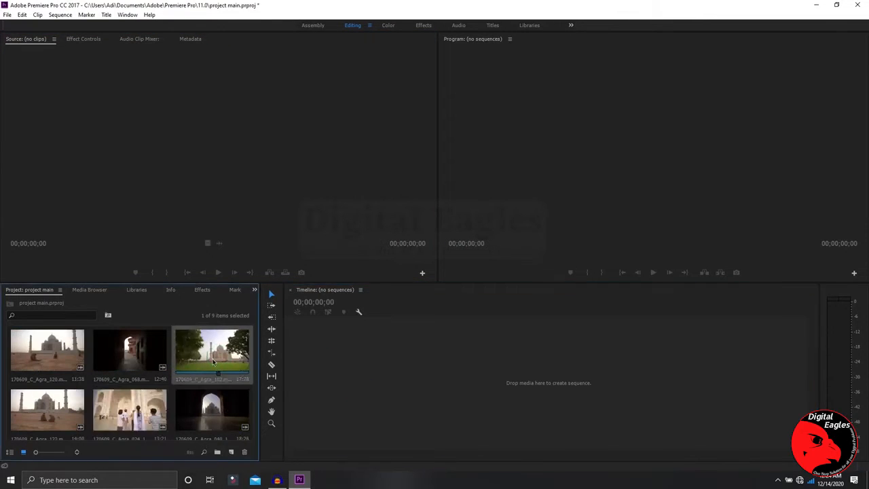
{"action": "left_click_drag", "start_coordinate": [281, 393], "coordinate": [334, 380]}
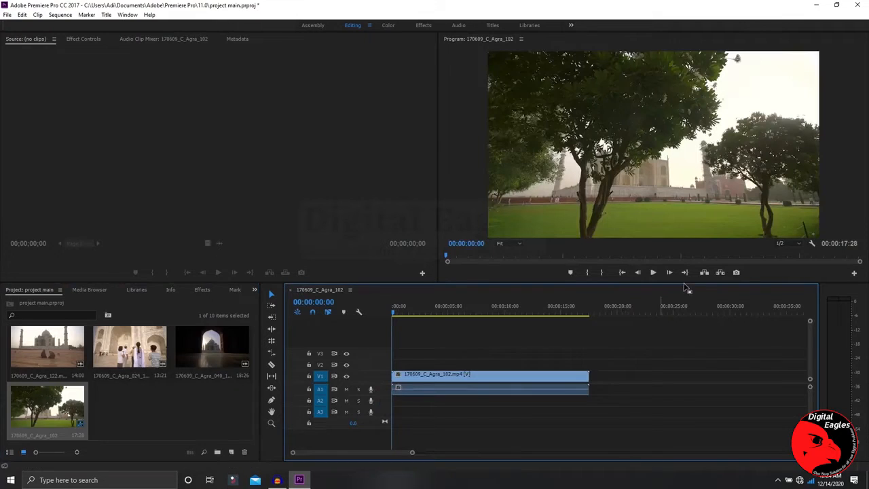
Preview the sequence by playing it through, and scrub the playhead from the start to about 00:00:09:34.
{"action": "left_click", "coordinate": [654, 272]}
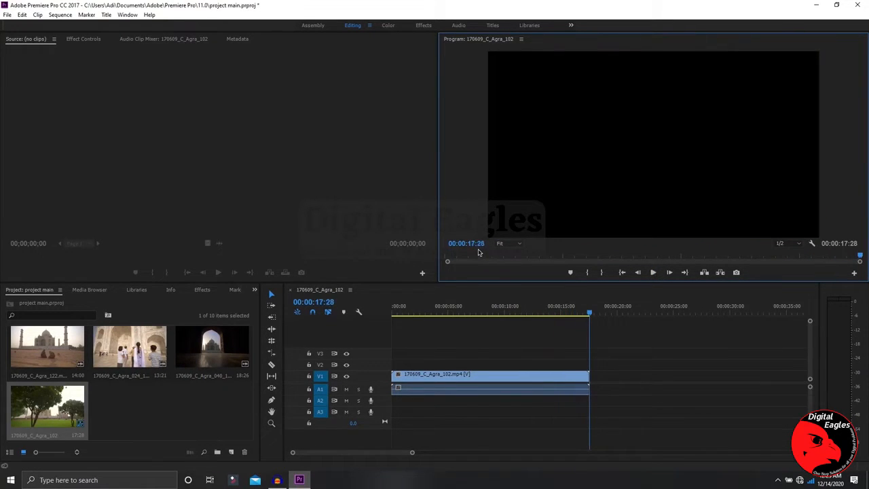
{"action": "left_click", "coordinate": [590, 315]}
{"action": "key", "text": "Home"}
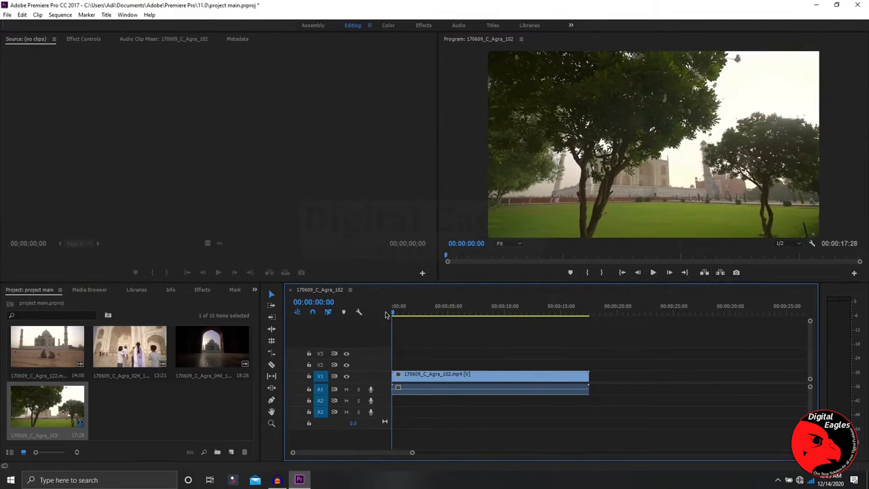
{"action": "left_click_drag", "start_coordinate": [394, 315], "coordinate": [433, 312]}
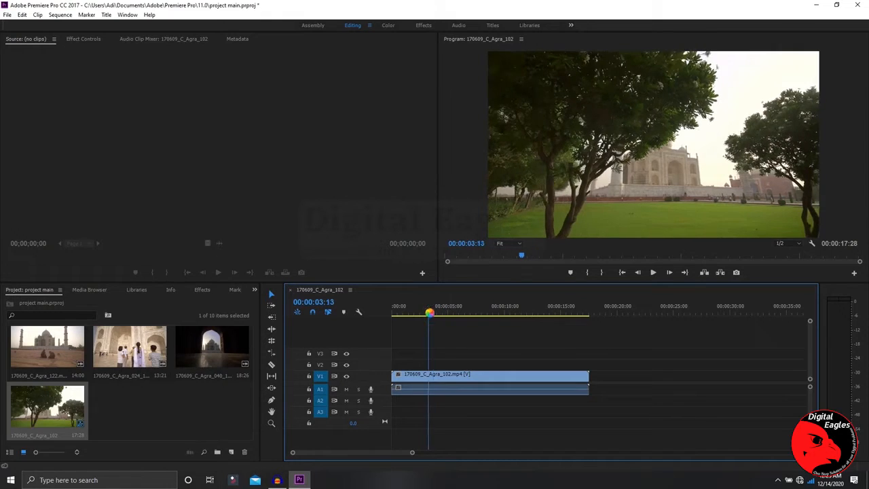
{"action": "left_click_drag", "start_coordinate": [434, 313], "coordinate": [500, 333]}
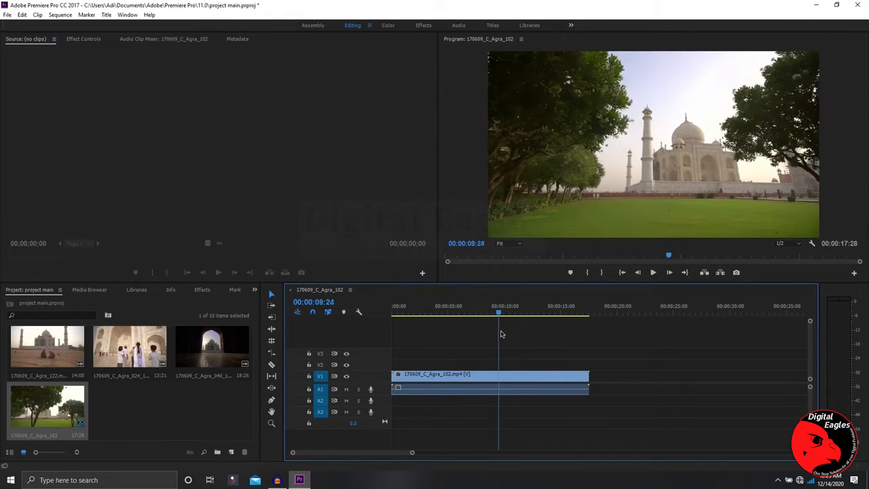
{"action": "left_click", "coordinate": [509, 372]}
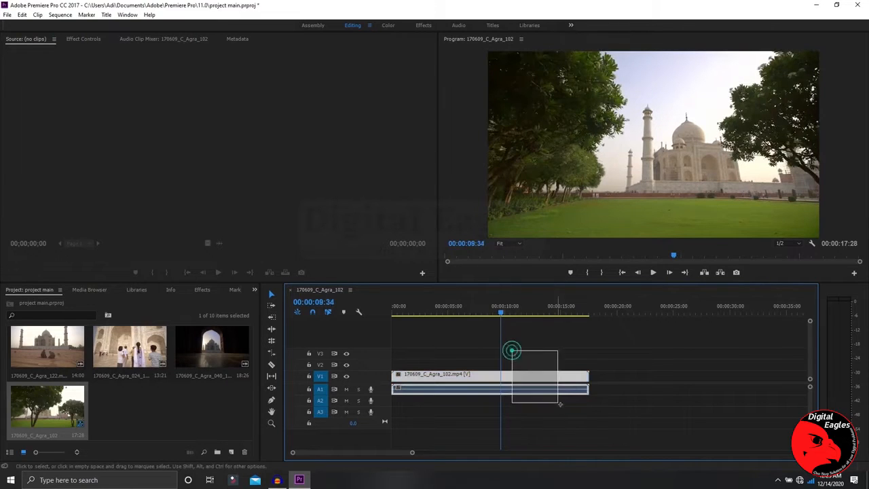
{"action": "left_click", "coordinate": [549, 338]}
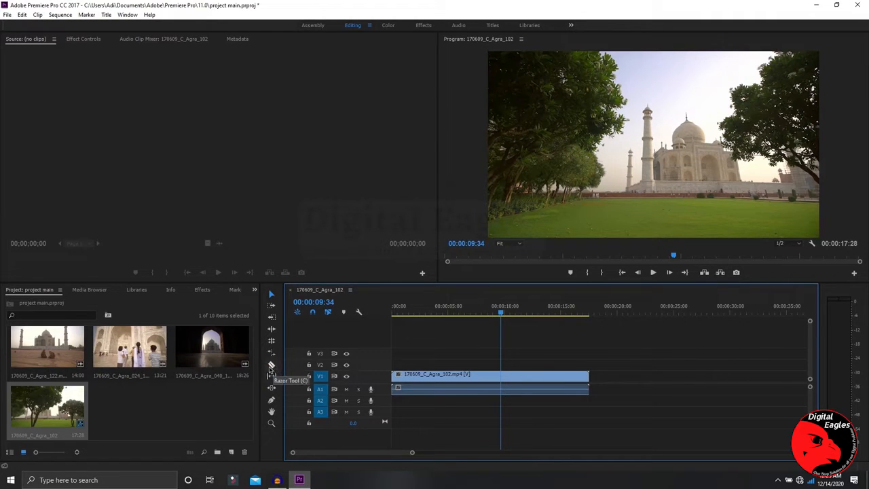
Split the timeline clip with the Razor tool at 00:00:10:02 and at about 00:00:03:03.
{"action": "left_click", "coordinate": [272, 365]}
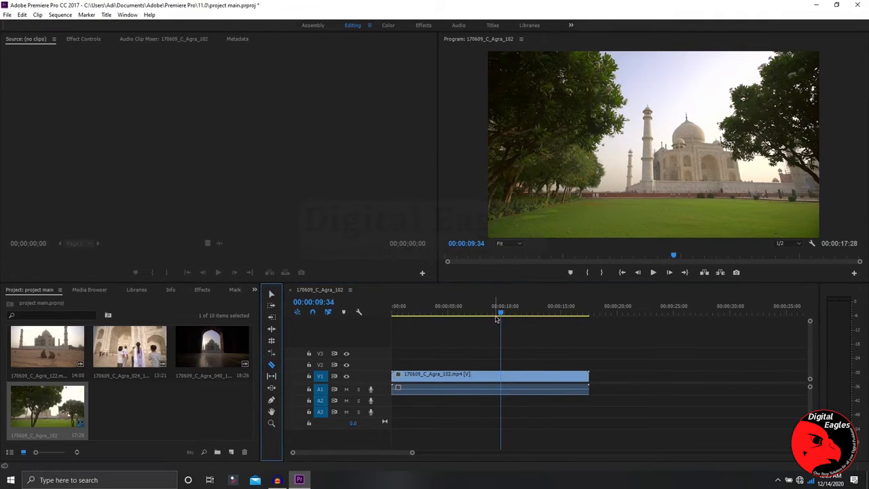
{"action": "left_click_drag", "start_coordinate": [501, 314], "coordinate": [504, 315]}
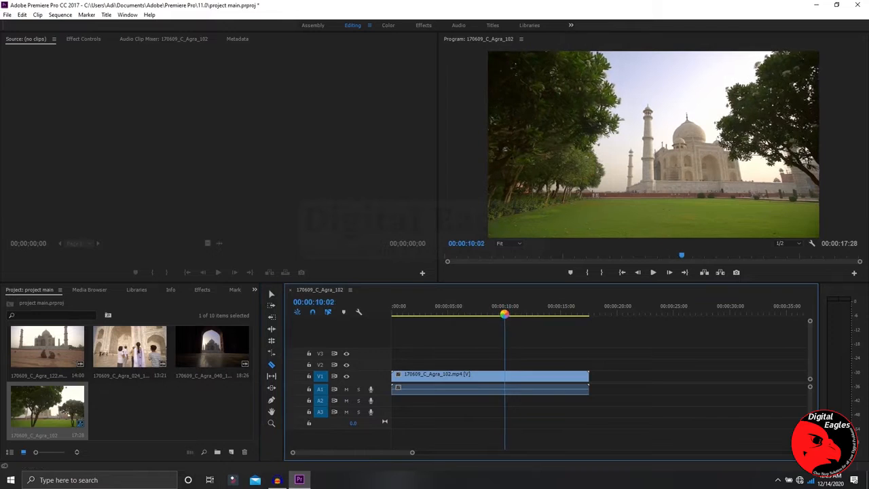
{"action": "left_click", "coordinate": [509, 376]}
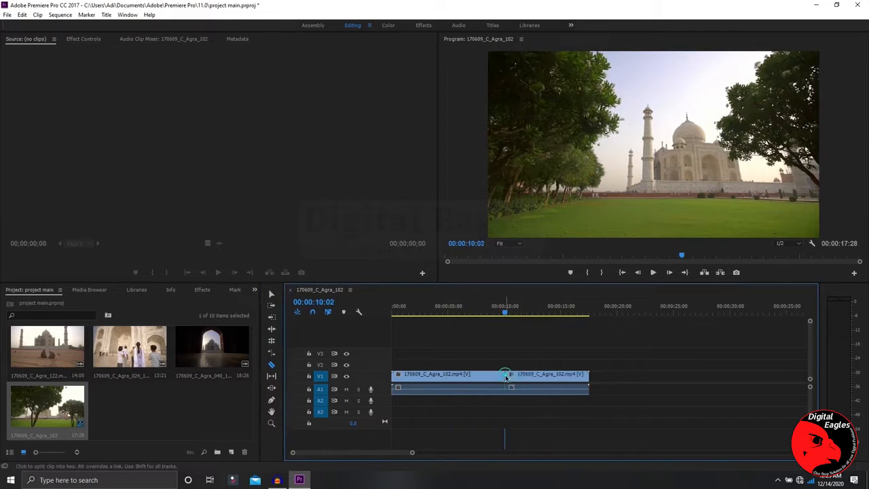
{"action": "left_click", "coordinate": [503, 312]}
{"action": "left_click", "coordinate": [480, 314]}
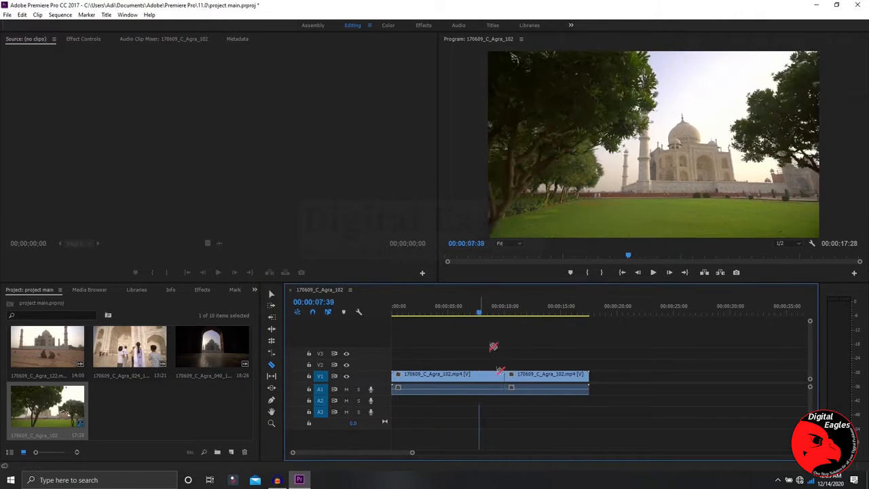
{"action": "left_click_drag", "start_coordinate": [480, 313], "coordinate": [427, 318]}
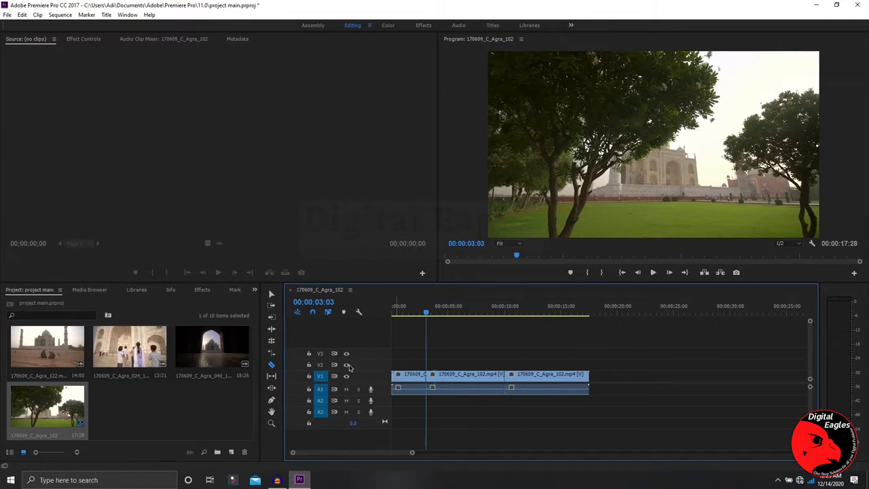
Delete the first and last pieces of the split clip, video and audio, keeping only the middle piece.
{"action": "left_click", "coordinate": [271, 293]}
{"action": "left_click", "coordinate": [426, 311]}
{"action": "left_click_drag", "start_coordinate": [465, 327], "coordinate": [472, 329]}
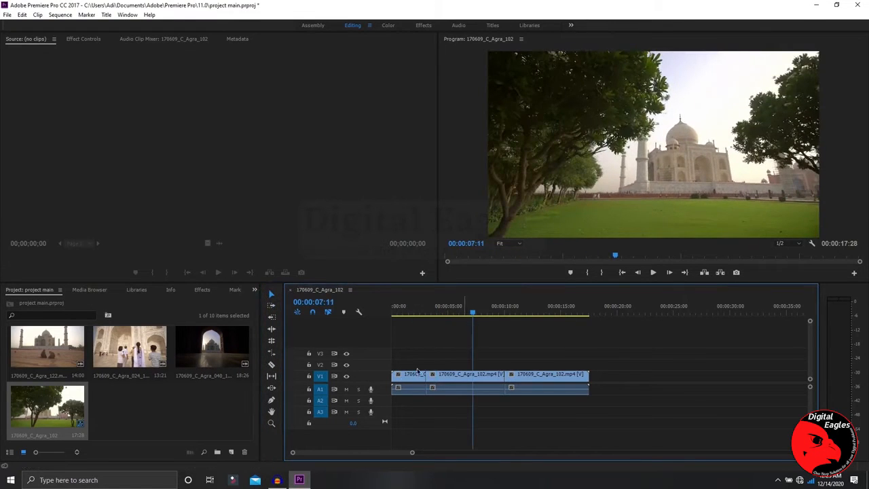
{"action": "left_click_drag", "start_coordinate": [408, 354], "coordinate": [398, 407]}
{"action": "key", "text": "Delete"}
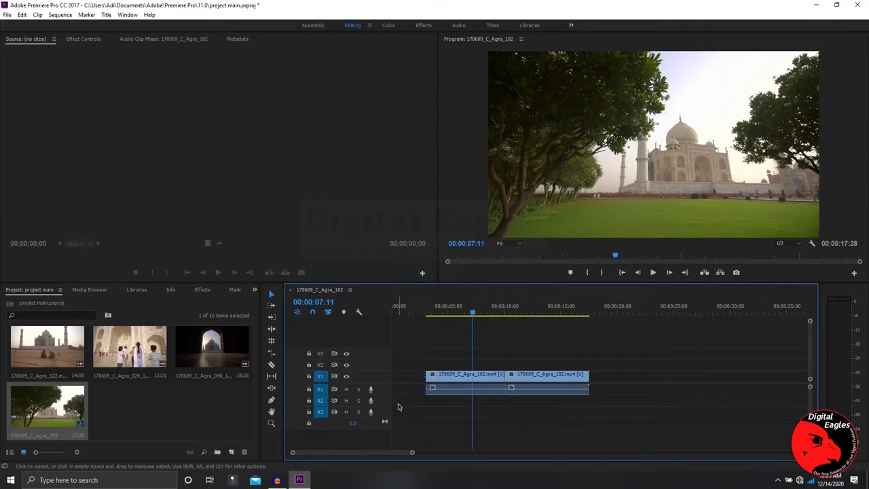
{"action": "left_click_drag", "start_coordinate": [572, 343], "coordinate": [548, 417]}
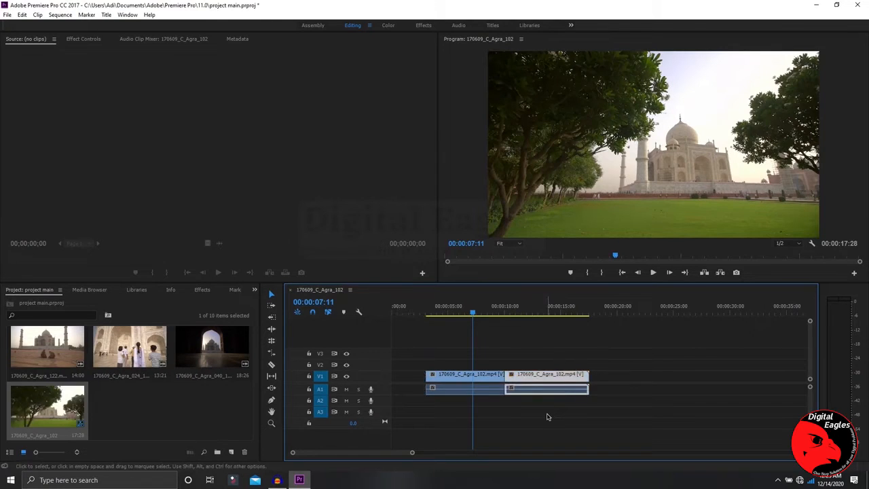
{"action": "key", "text": "Delete"}
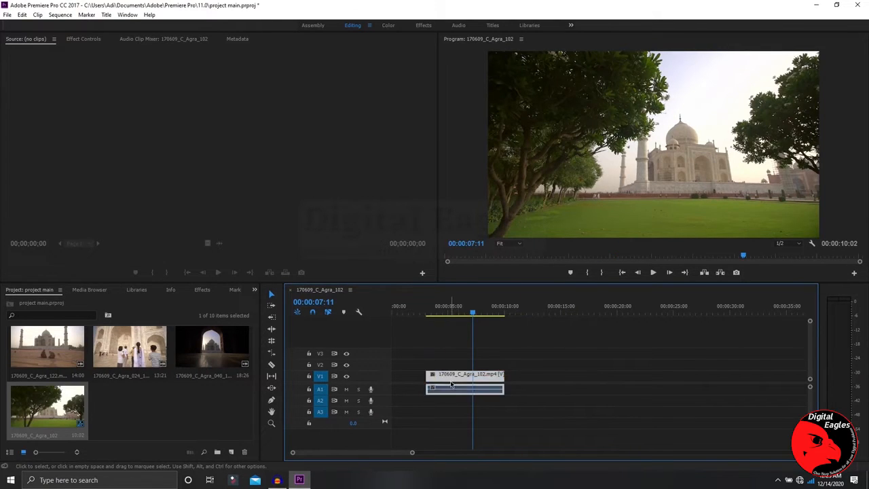
Move the remaining clip piece to the very start of the sequence and play it through from 00:00:00:00.
{"action": "left_click_drag", "start_coordinate": [438, 377], "coordinate": [404, 378]}
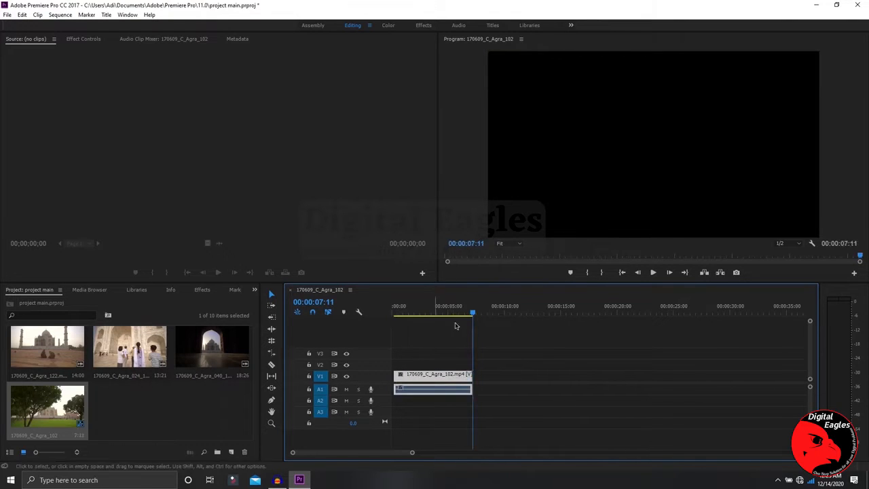
{"action": "left_click_drag", "start_coordinate": [474, 313], "coordinate": [384, 323]}
{"action": "left_click", "coordinate": [432, 348]}
{"action": "left_click", "coordinate": [438, 372]}
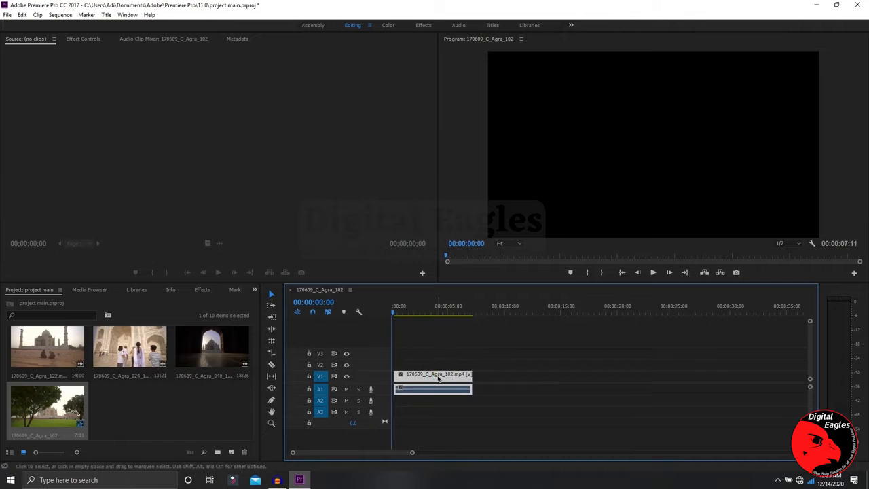
{"action": "left_click_drag", "start_coordinate": [437, 379], "coordinate": [436, 378]}
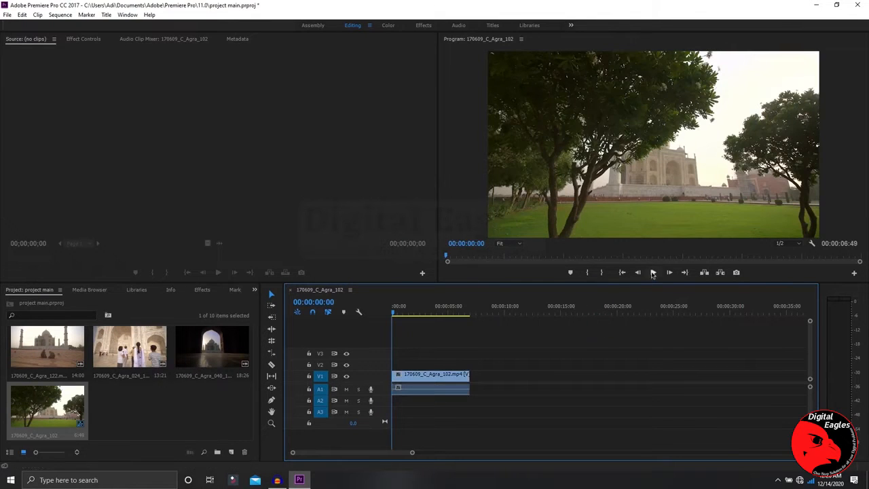
{"action": "left_click", "coordinate": [652, 273]}
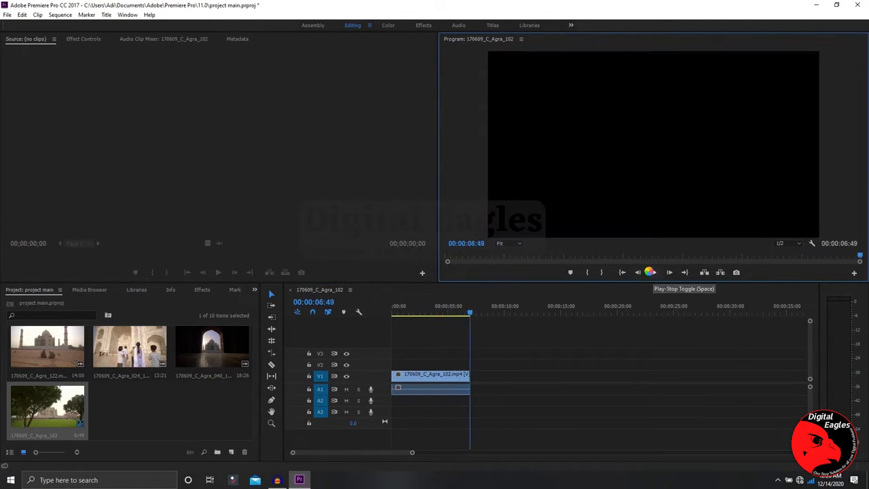
Delete the remaining clip piece, video and audio, from the sequence.
{"action": "left_click", "coordinate": [465, 376]}
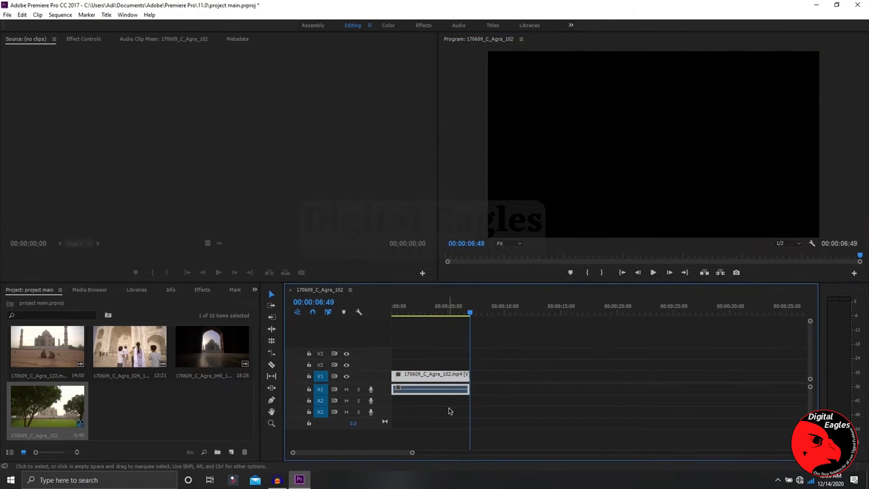
{"action": "key", "text": "Delete"}
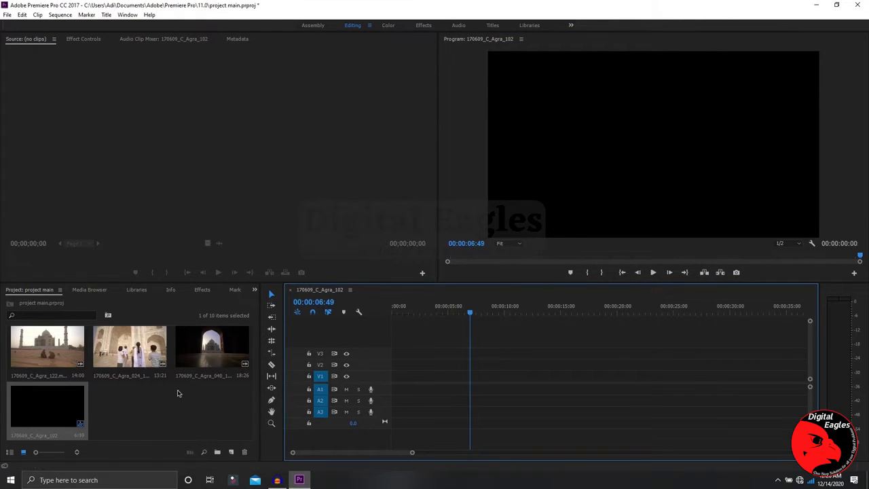
{"action": "left_click", "coordinate": [204, 405]}
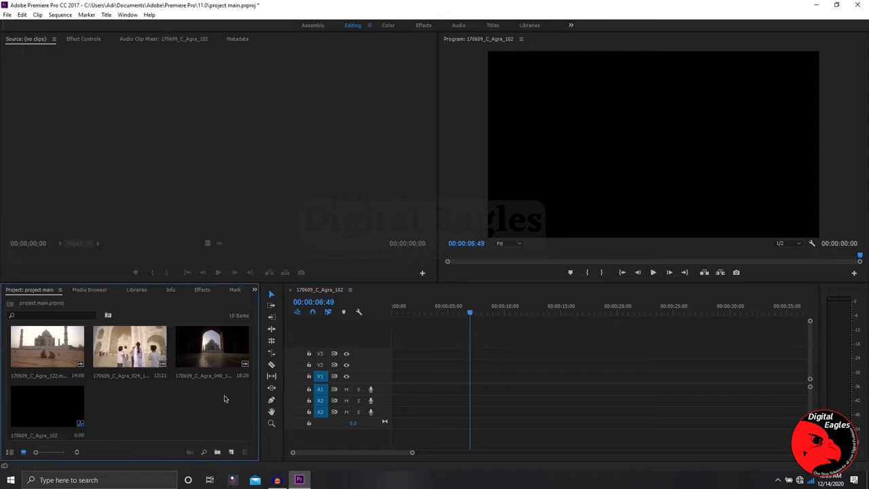
{"action": "scroll", "coordinate": [197, 409], "scroll_direction": "up", "scroll_amount": 3}
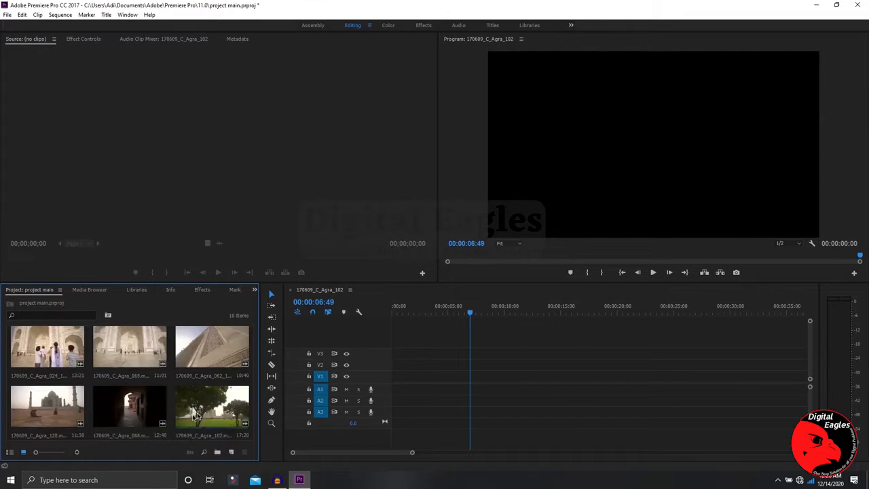
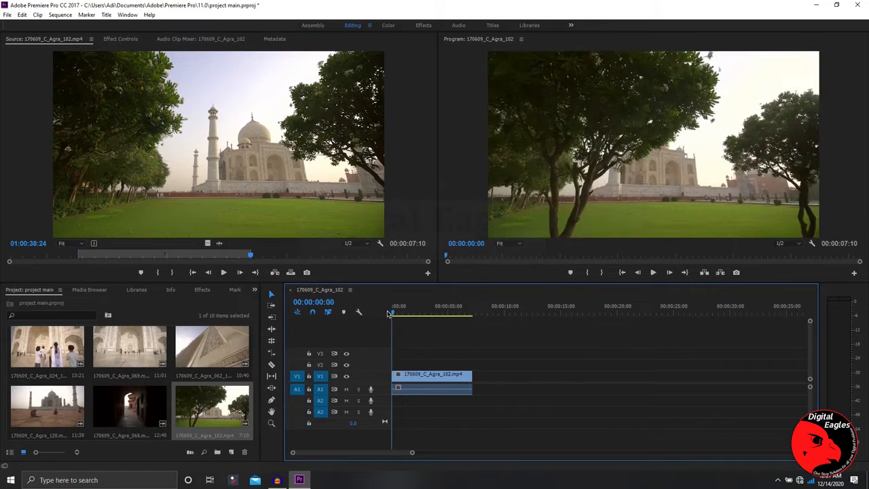
Preview the trimmed 170609_C_Agra_102.mp4 clip in the sequence and delete it from the timeline.
{"action": "left_click", "coordinate": [654, 272]}
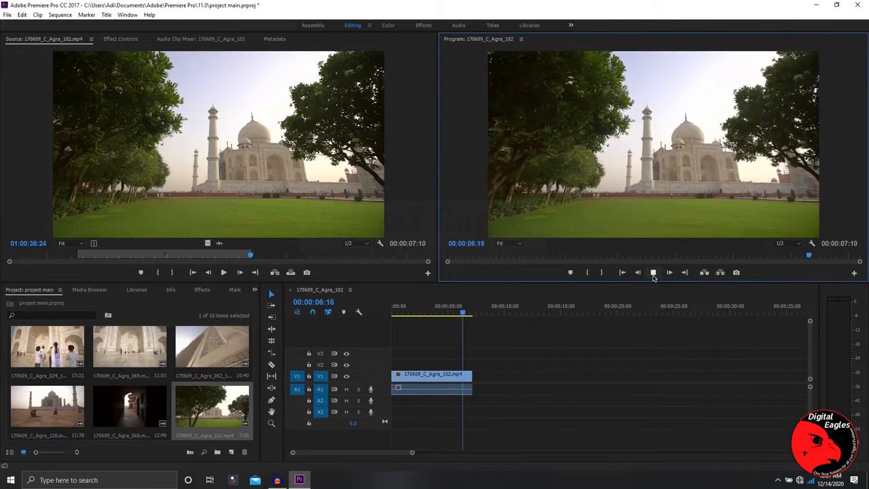
{"action": "left_click", "coordinate": [653, 273]}
{"action": "left_click", "coordinate": [479, 363]}
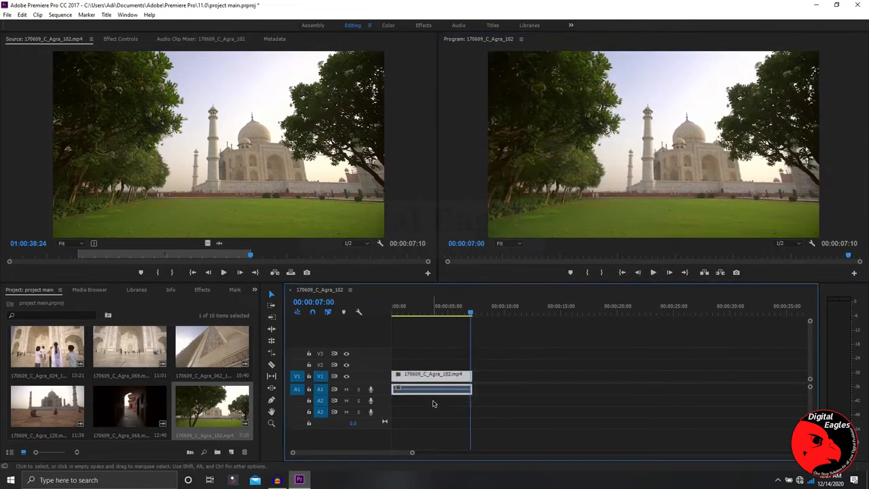
{"action": "key", "text": "Delete"}
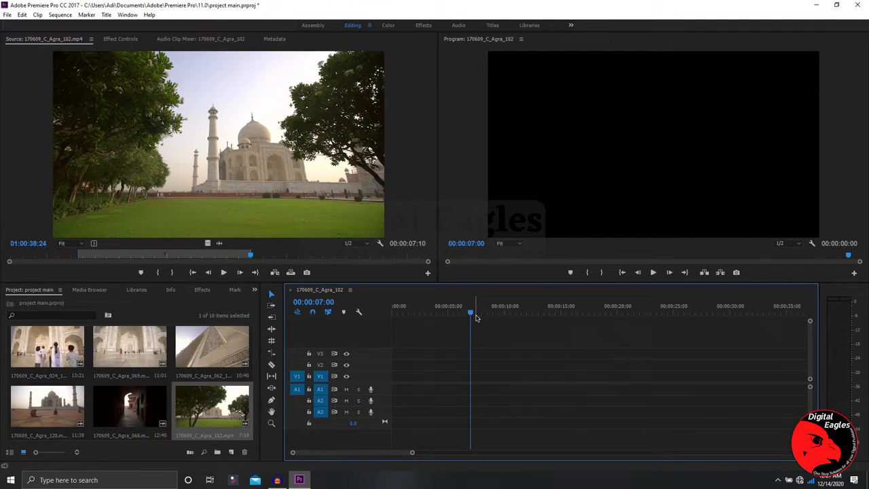
Return the playhead to the sequence start and place the trimmed 170609_C_Agra_102.mp4 at the beginning of tracks V1 and A1.
{"action": "left_click_drag", "start_coordinate": [471, 316], "coordinate": [392, 313]}
{"action": "left_click", "coordinate": [457, 367]}
{"action": "left_click", "coordinate": [487, 401]}
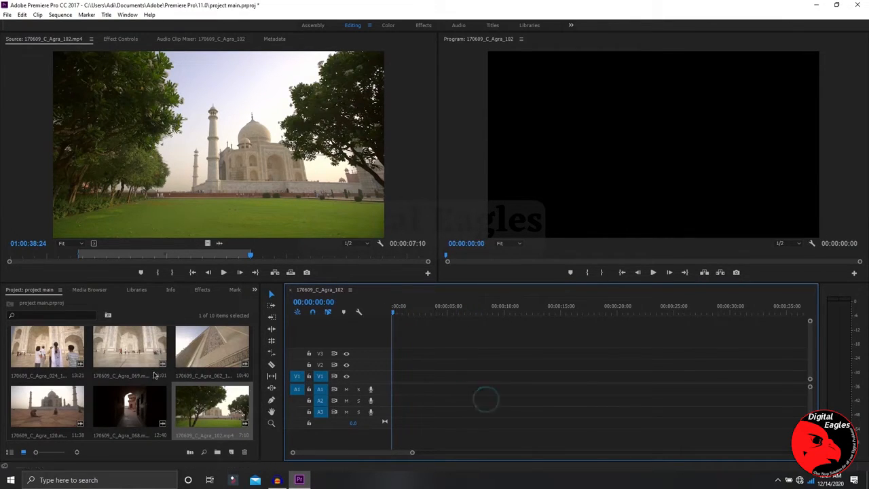
{"action": "scroll", "coordinate": [149, 407], "scroll_direction": "down", "scroll_amount": 2}
{"action": "left_click", "coordinate": [169, 409]}
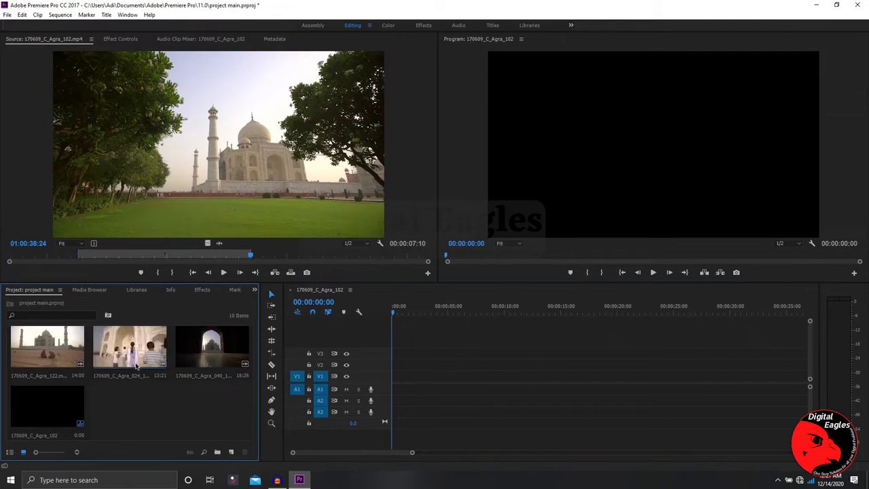
{"action": "scroll", "coordinate": [174, 416], "scroll_direction": "up", "scroll_amount": 2}
{"action": "left_click", "coordinate": [219, 387]}
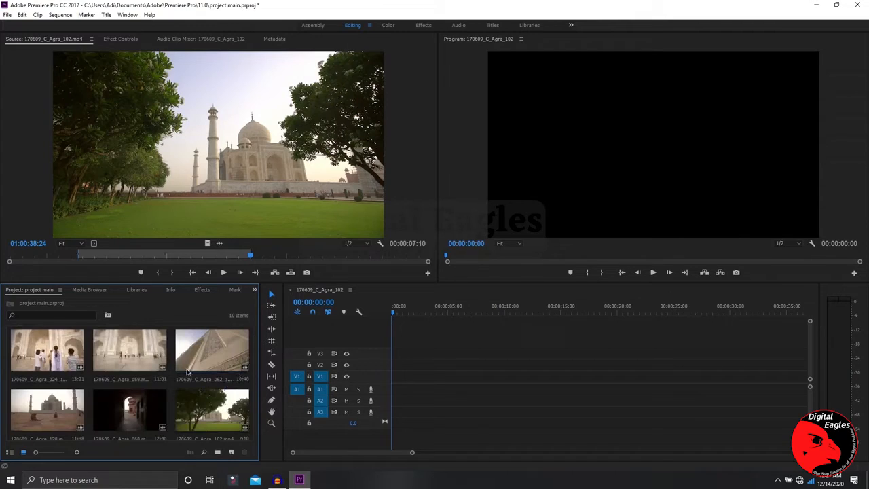
{"action": "left_click", "coordinate": [196, 432]}
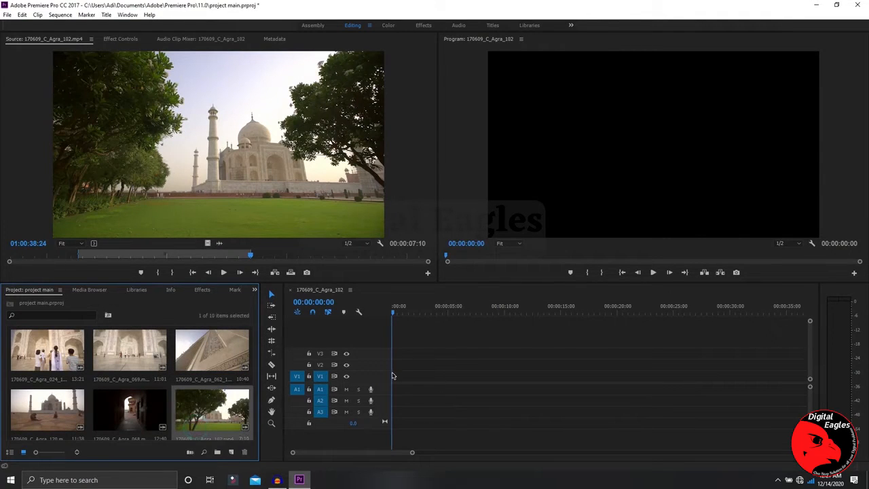
{"action": "left_click_drag", "start_coordinate": [222, 425], "coordinate": [426, 381]}
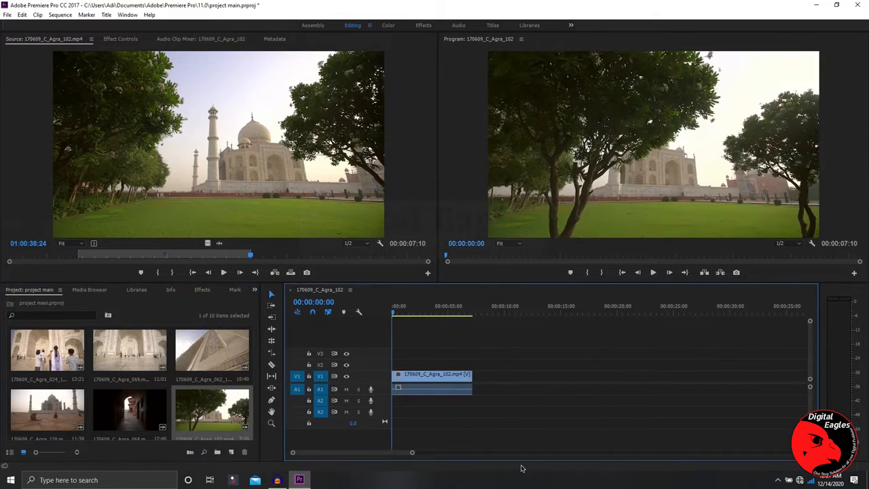
Play the placed clip through to its end and remove its video and audio from the timeline.
{"action": "left_click", "coordinate": [572, 401]}
{"action": "left_click", "coordinate": [653, 272]}
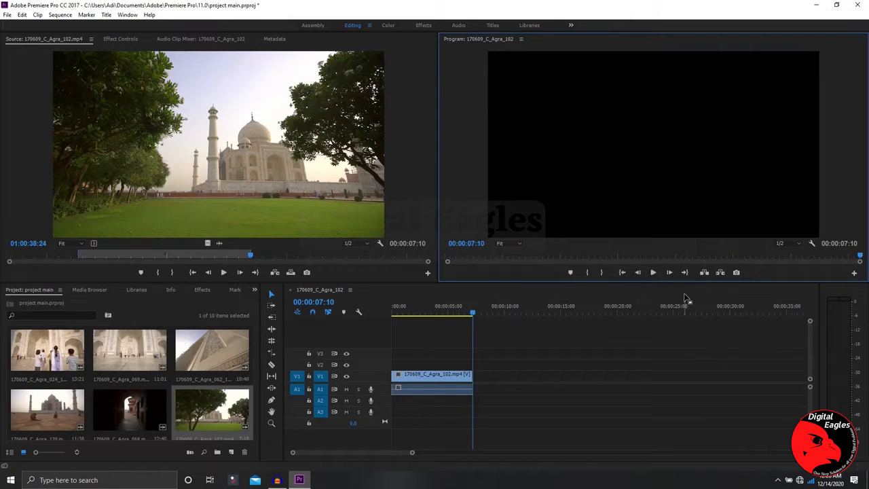
{"action": "left_click_drag", "start_coordinate": [518, 328], "coordinate": [396, 422]}
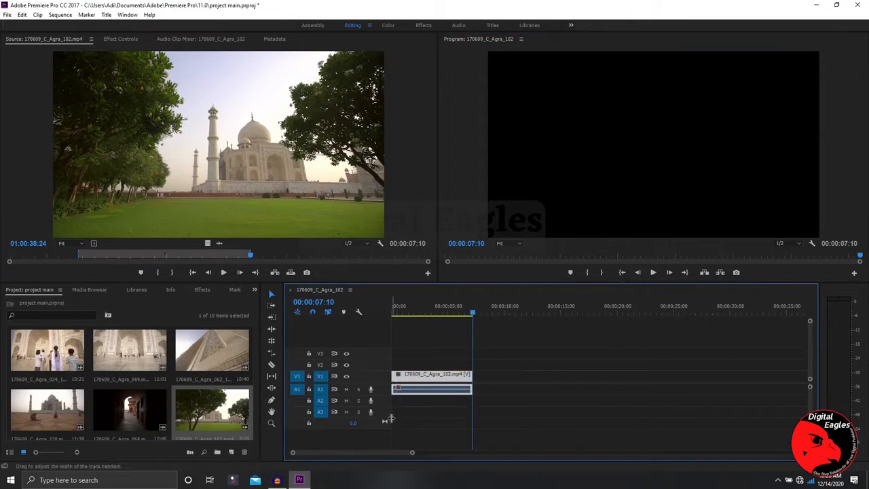
{"action": "key", "text": "Delete"}
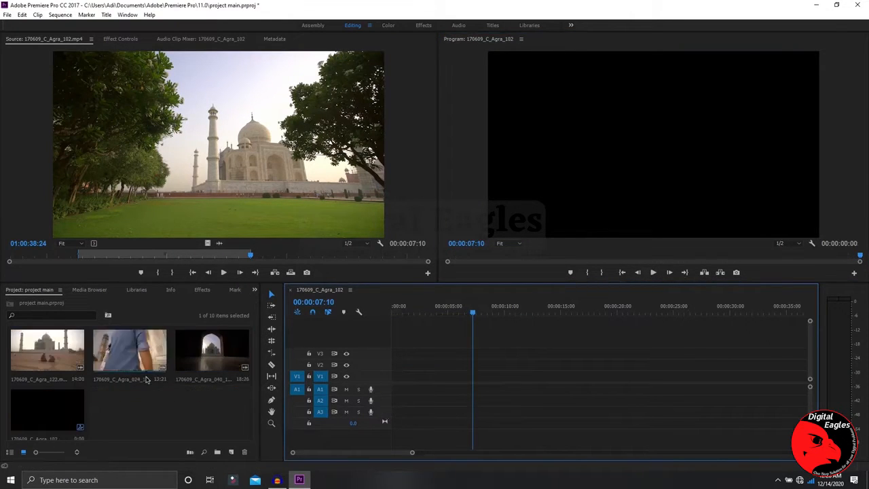
Place the trimmed 170609_C_Agra_102.mp4 at the start of V1 and A1 once more, and delete it again.
{"action": "scroll", "coordinate": [207, 366], "scroll_direction": "down", "scroll_amount": 2}
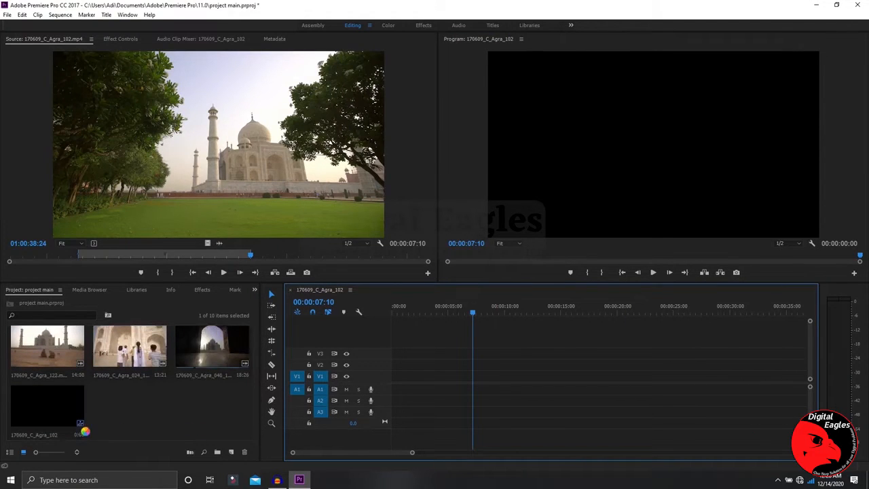
{"action": "left_click", "coordinate": [168, 416]}
{"action": "scroll", "coordinate": [195, 419], "scroll_direction": "up", "scroll_amount": 2}
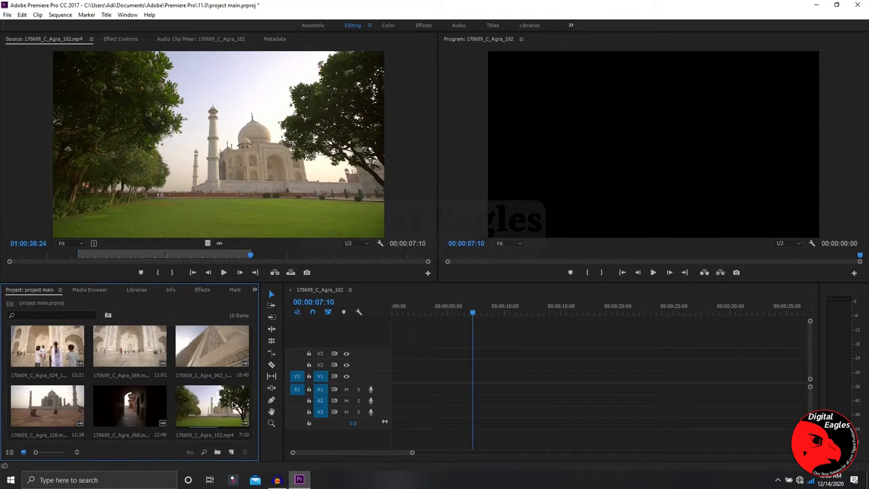
{"action": "left_click_drag", "start_coordinate": [227, 406], "coordinate": [443, 393]}
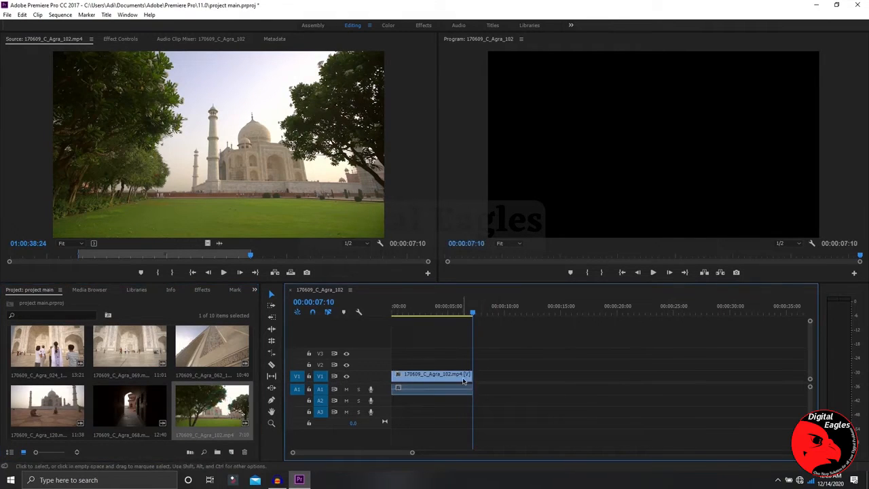
{"action": "left_click_drag", "start_coordinate": [494, 349], "coordinate": [450, 406]}
{"action": "key", "text": "Delete"}
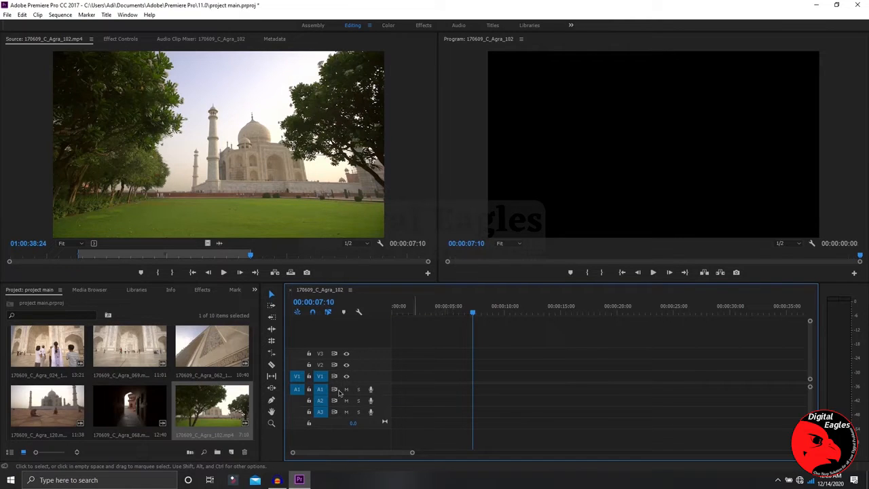
Import a fresh copy of 170609_C_Agra_102.mp4 from the taj footage folder and place it at the start of V1 and A1.
{"action": "scroll", "coordinate": [129, 387], "scroll_direction": "down", "scroll_amount": 2}
{"action": "double_click", "coordinate": [144, 397]}
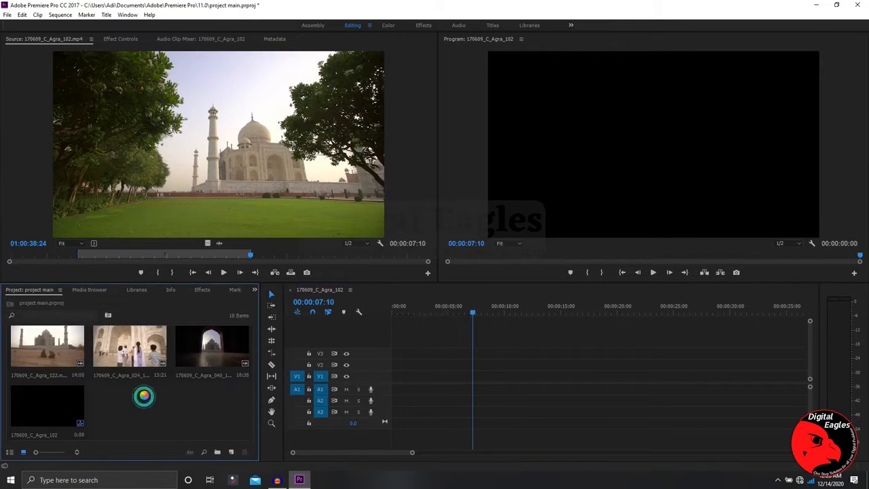
{"action": "double_click", "coordinate": [354, 103]}
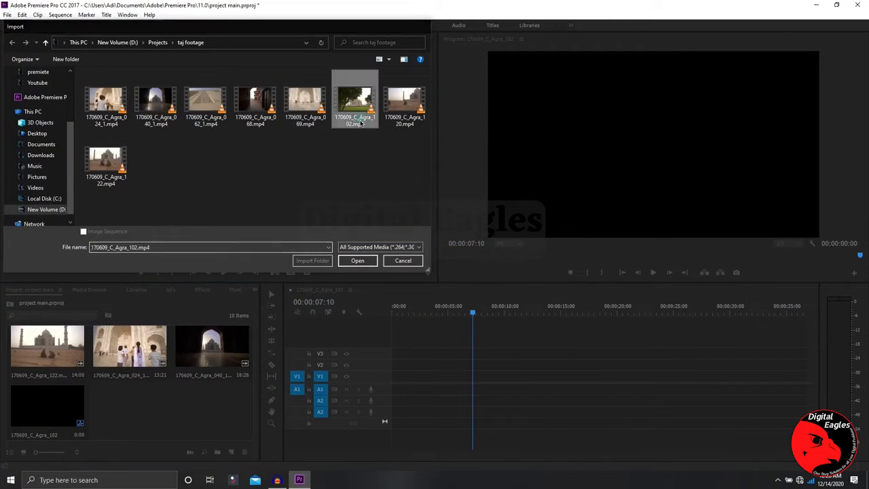
{"action": "left_click_drag", "start_coordinate": [147, 416], "coordinate": [400, 391]}
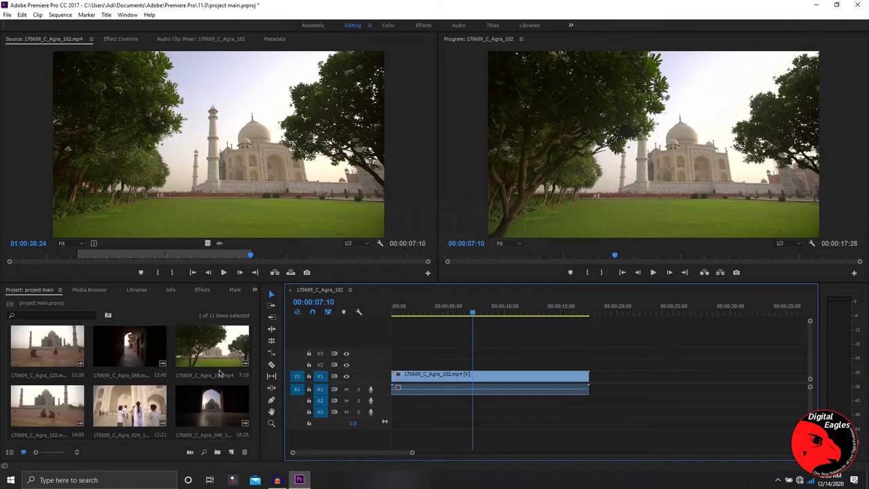
Place the trimmed copy of 170609_C_Agra_102.mp4 on V3 above the full-length clip for comparison, and delete it.
{"action": "left_click_drag", "start_coordinate": [221, 372], "coordinate": [410, 343]}
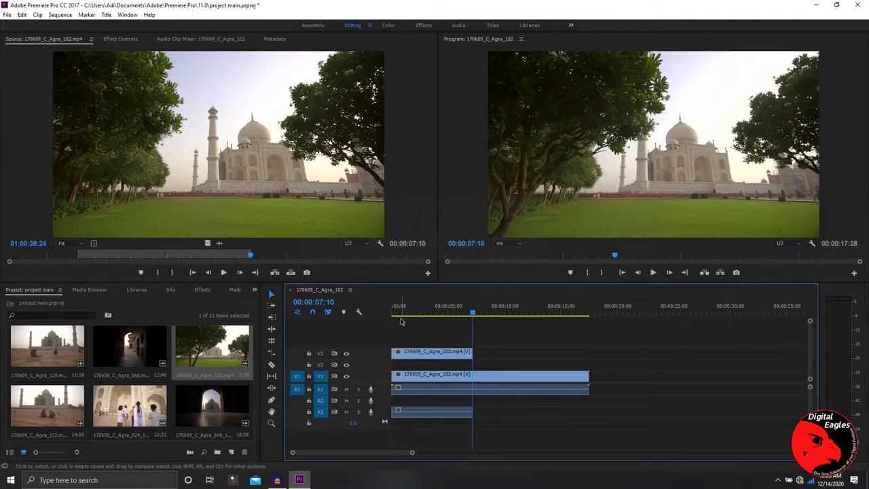
{"action": "left_click", "coordinate": [410, 352]}
{"action": "key", "text": "Delete"}
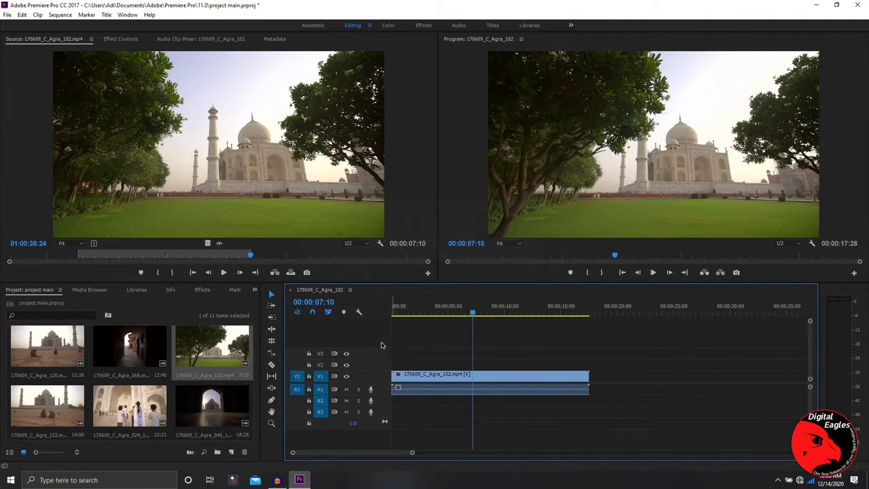
Return the playhead to the start of the sequence at 00:00:00:00.
{"action": "left_click_drag", "start_coordinate": [474, 311], "coordinate": [392, 313]}
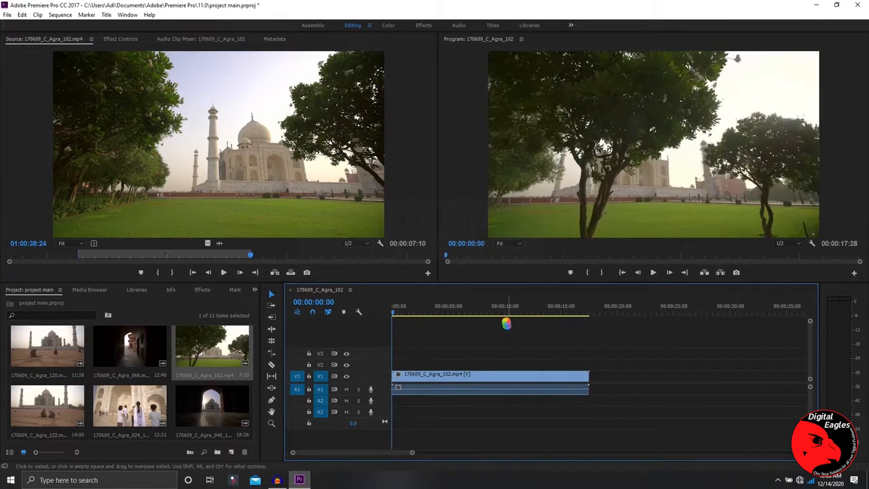
{"action": "left_click_drag", "start_coordinate": [506, 324], "coordinate": [516, 398]}
{"action": "left_click", "coordinate": [466, 343]}
{"action": "left_click", "coordinate": [106, 14]}
{"action": "mouse_move", "coordinate": [195, 37]}
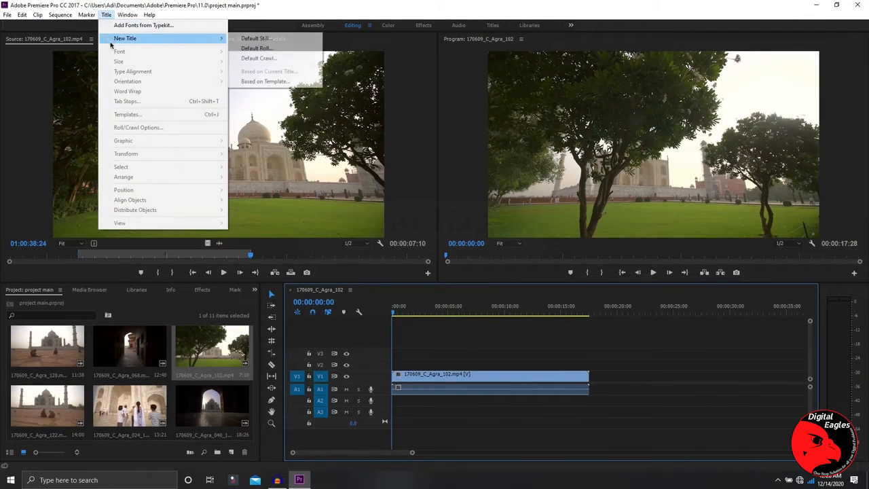
{"action": "left_click", "coordinate": [277, 48]}
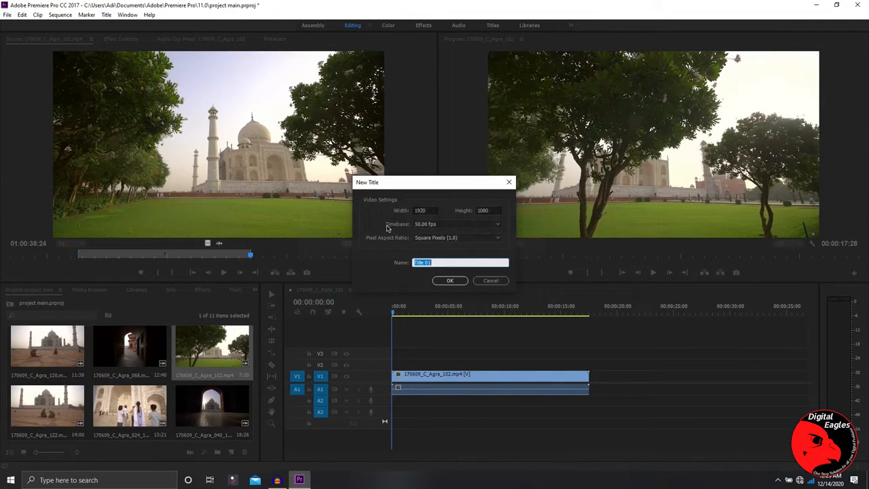
{"action": "left_click", "coordinate": [491, 280]}
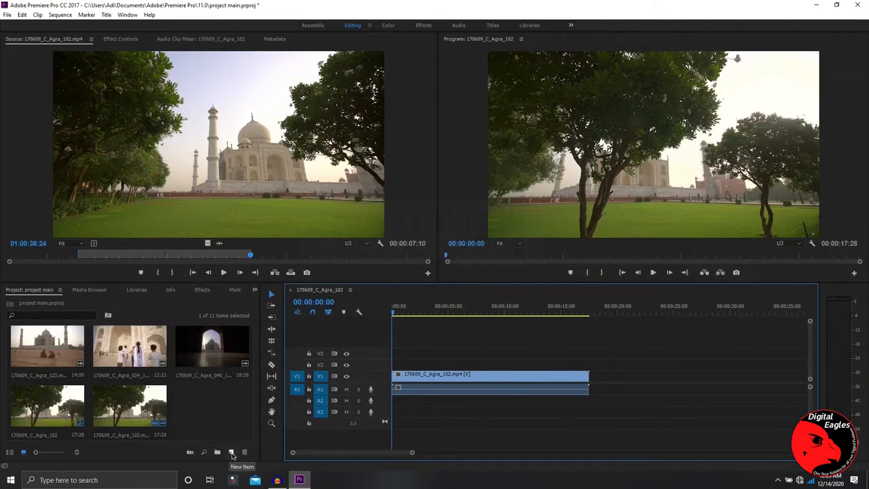
Create a new 1920 x 1080 title item named "title" in the project.
{"action": "left_click", "coordinate": [230, 453]}
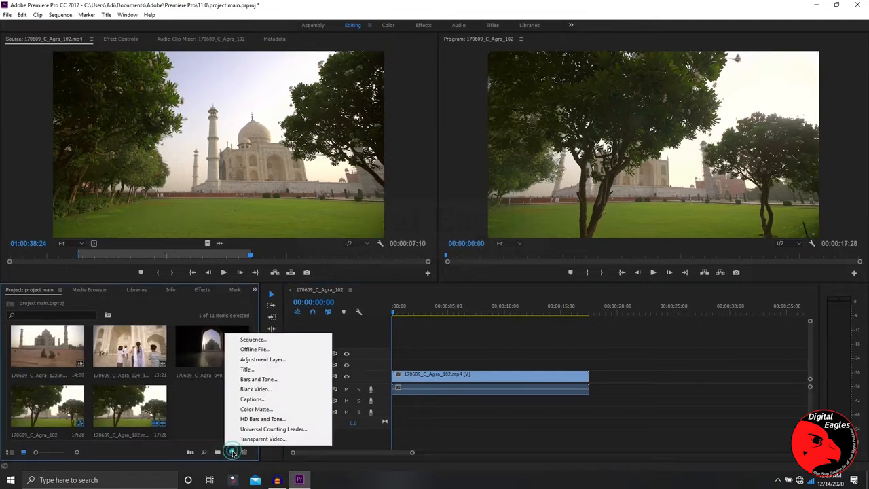
{"action": "left_click", "coordinate": [260, 370]}
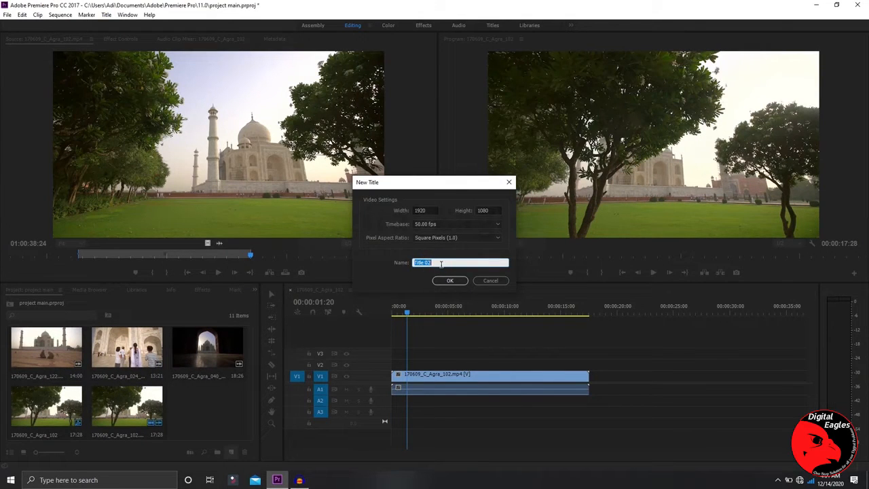
{"action": "key", "text": "BackSpace"}
{"action": "type", "text": "I"}
{"action": "left_click", "coordinate": [432, 282]}
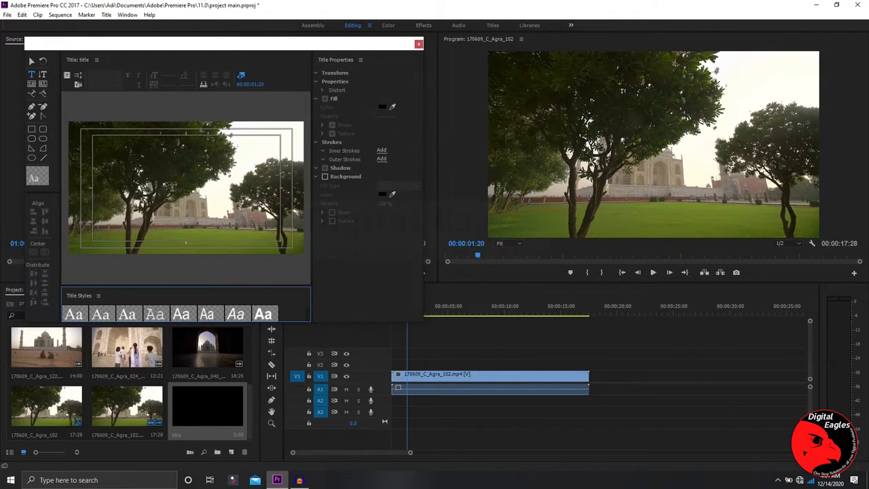
Add the text "Wah Taj" over the tree in the upper part of the title frame.
{"action": "left_click", "coordinate": [119, 161]}
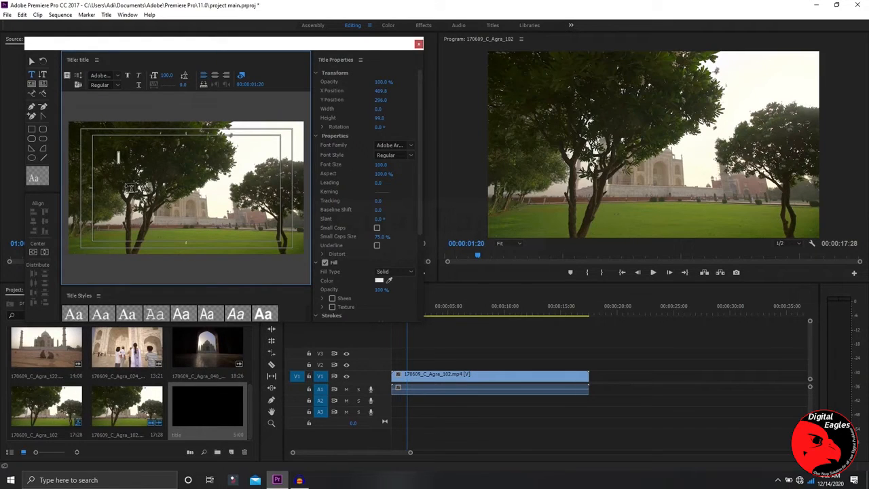
{"action": "type", "text": "Wah bTaj"}
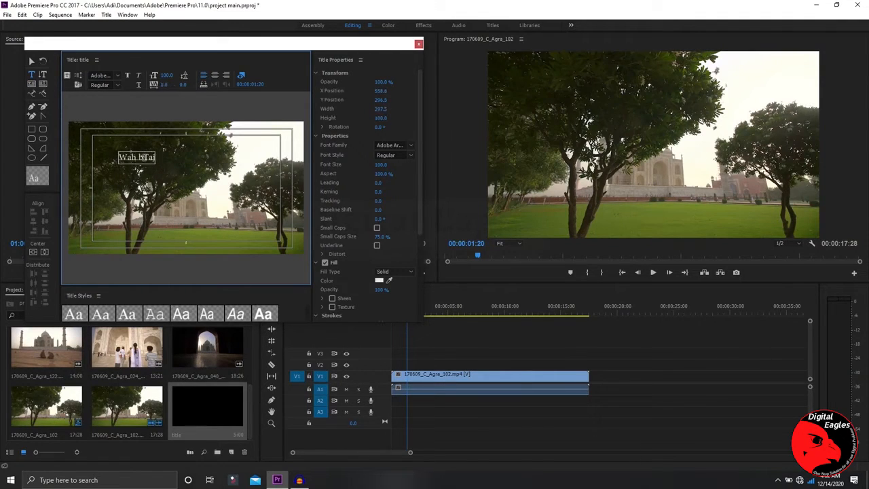
{"action": "left_click", "coordinate": [145, 158]}
{"action": "key", "text": "BackSpace"}
Enlarge the "Wah Taj" text freehand to a font size of about 181.
{"action": "left_click_drag", "start_coordinate": [151, 165], "coordinate": [159, 172]}
{"action": "left_click_drag", "start_coordinate": [211, 191], "coordinate": [231, 199]}
{"action": "mouse_move", "coordinate": [193, 178]}
{"action": "left_mouse_down"}
{"action": "mouse_move", "coordinate": [154, 167]}
{"action": "mouse_move", "coordinate": [177, 174]}
{"action": "left_mouse_up"}
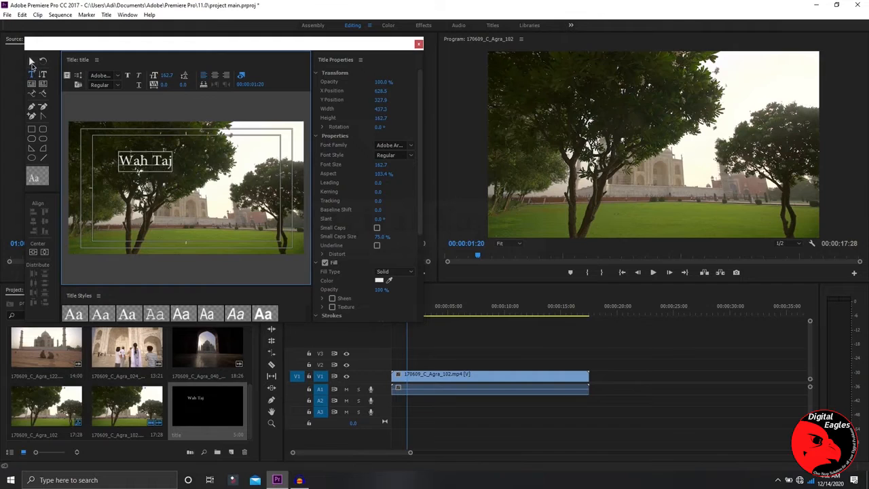
{"action": "left_click", "coordinate": [32, 61]}
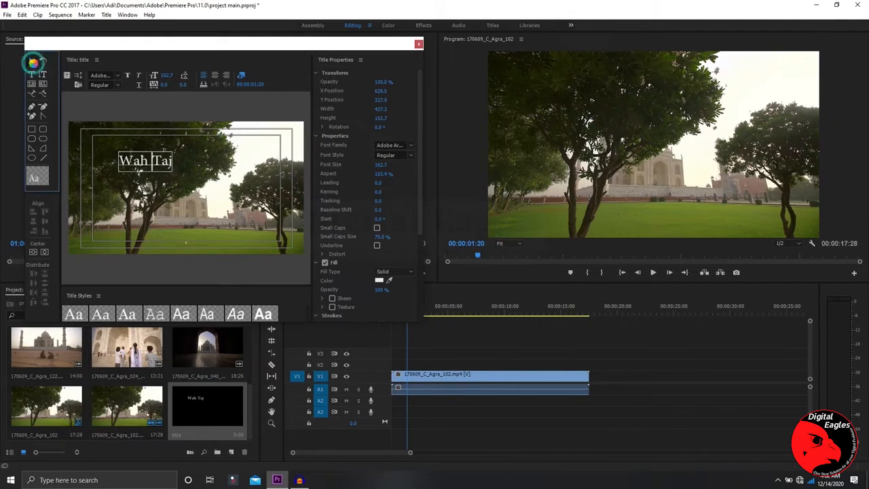
{"action": "left_click_drag", "start_coordinate": [174, 171], "coordinate": [227, 206]}
{"action": "left_click_drag", "start_coordinate": [185, 180], "coordinate": [182, 174]}
{"action": "left_click_drag", "start_coordinate": [182, 174], "coordinate": [183, 176]}
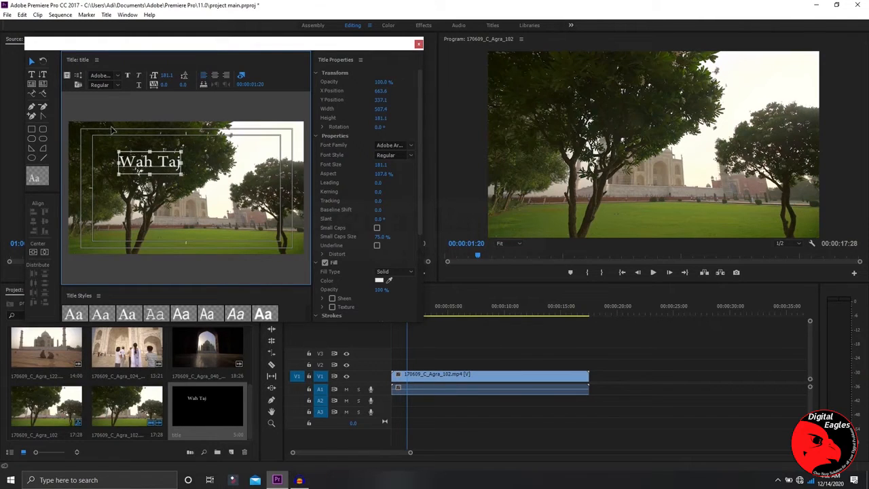
Set the fill colour of the "Wah Taj" text to green 07B50F.
{"action": "left_click", "coordinate": [32, 77]}
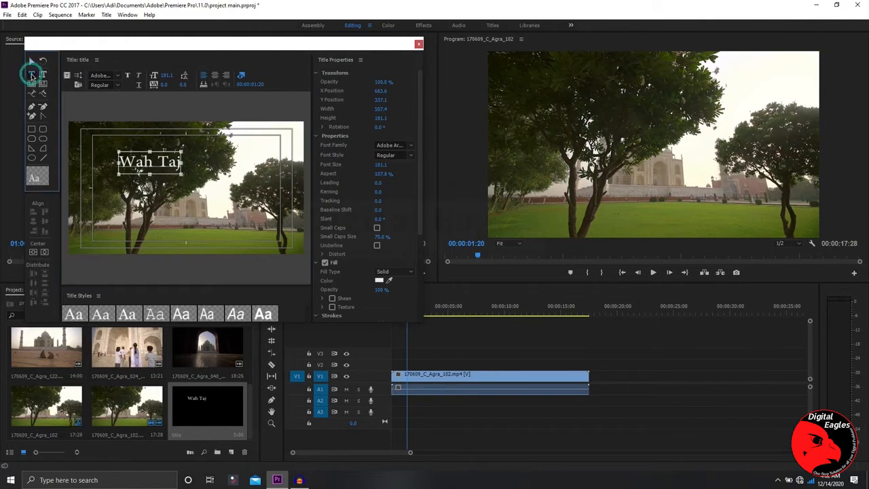
{"action": "left_click_drag", "start_coordinate": [119, 162], "coordinate": [180, 163]}
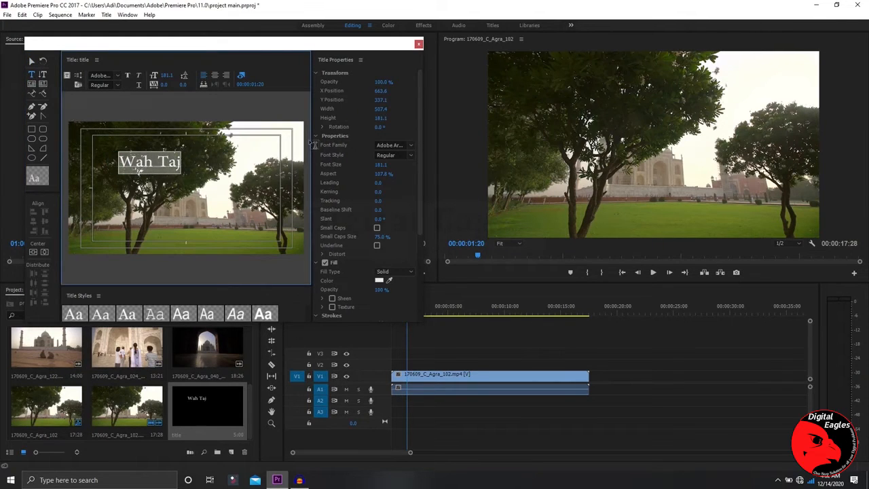
{"action": "left_click", "coordinate": [378, 283]}
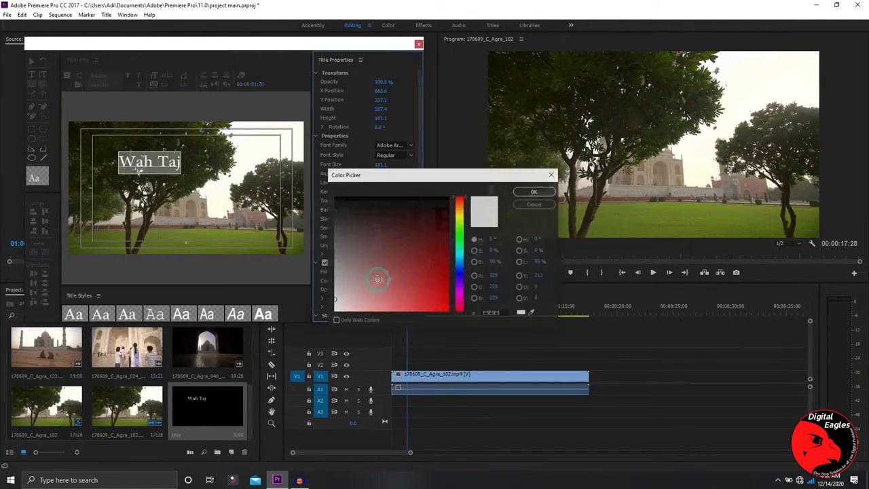
{"action": "left_click", "coordinate": [400, 305]}
{"action": "mouse_move", "coordinate": [421, 280]}
{"action": "left_mouse_down"}
{"action": "mouse_move", "coordinate": [447, 305]}
{"action": "mouse_move", "coordinate": [448, 249]}
{"action": "mouse_move", "coordinate": [462, 236]}
{"action": "left_mouse_up"}
{"action": "left_click_drag", "start_coordinate": [439, 223], "coordinate": [444, 277]}
{"action": "left_click", "coordinate": [533, 192]}
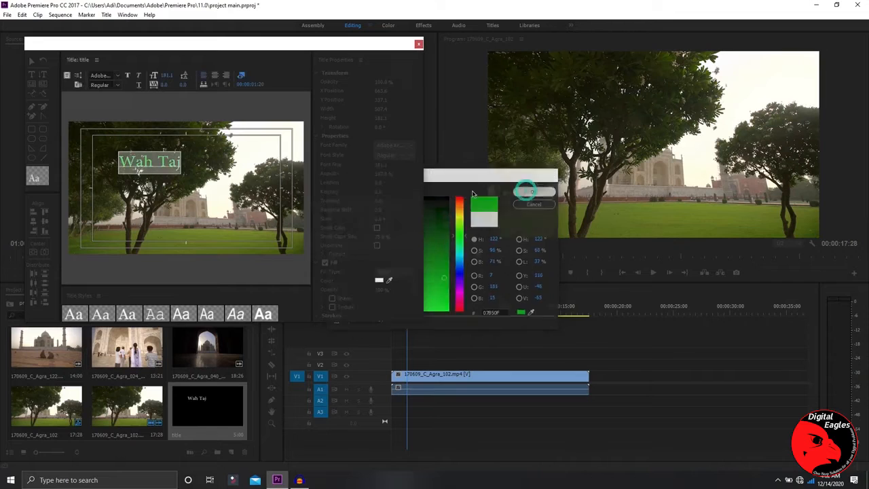
Set the fill colour of the "Wah Taj" text to white FFFFFF.
{"action": "left_click_drag", "start_coordinate": [123, 162], "coordinate": [182, 167]}
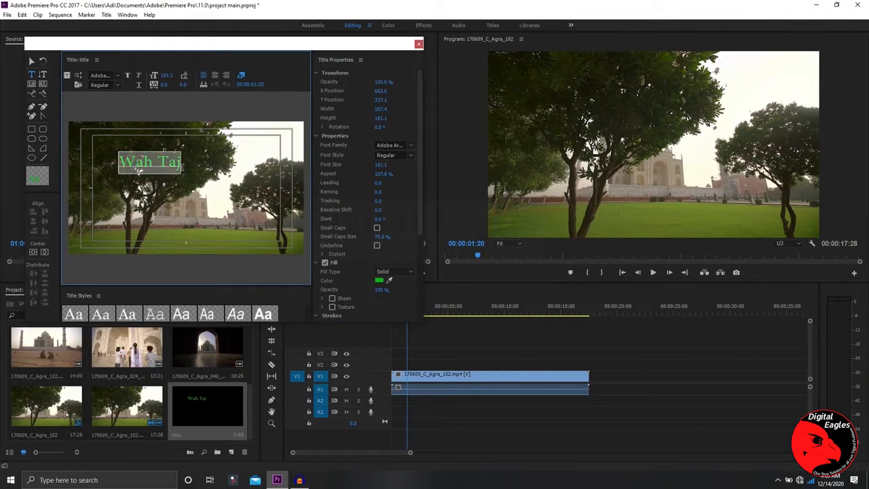
{"action": "left_click", "coordinate": [380, 281]}
{"action": "left_click_drag", "start_coordinate": [380, 240], "coordinate": [332, 314]}
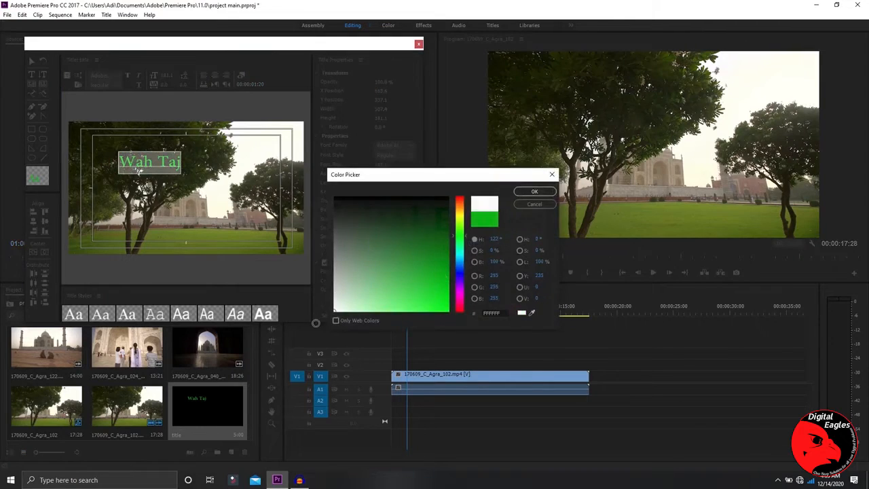
{"action": "left_click", "coordinate": [518, 194]}
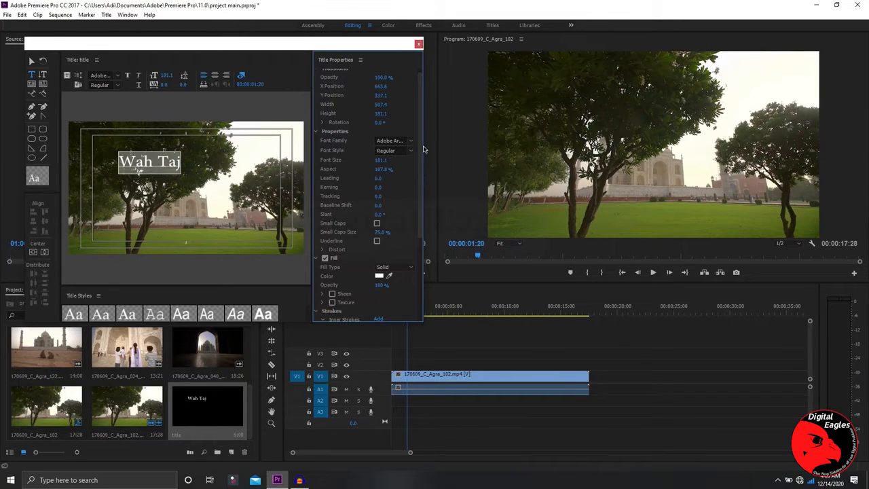
Add a red outer stroke of type Edge, size 10, to the "Wah Taj" text.
{"action": "scroll", "coordinate": [419, 147], "scroll_direction": "down", "scroll_amount": 3}
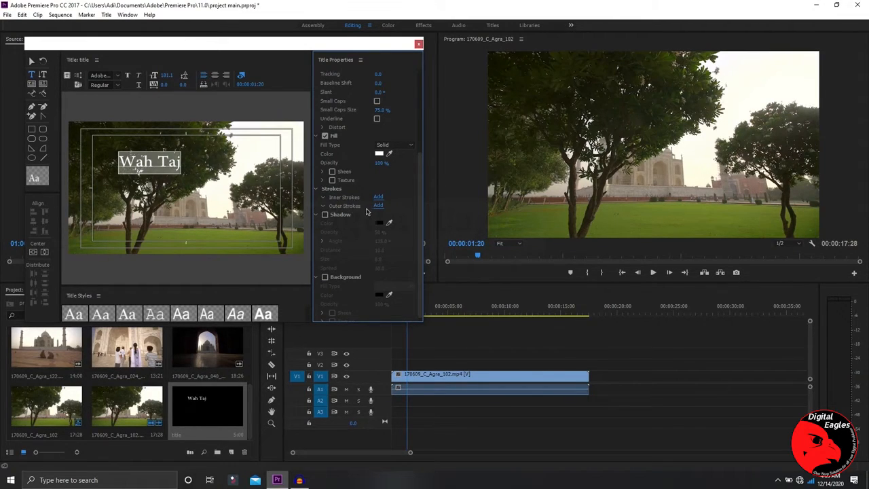
{"action": "left_click", "coordinate": [378, 206]}
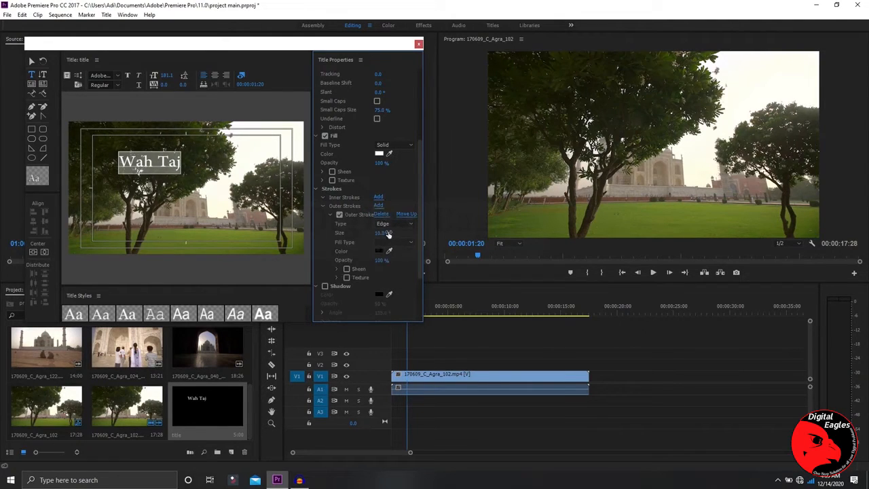
{"action": "left_click", "coordinate": [381, 252]}
{"action": "left_click_drag", "start_coordinate": [402, 264], "coordinate": [442, 311]}
{"action": "left_click", "coordinate": [534, 191]}
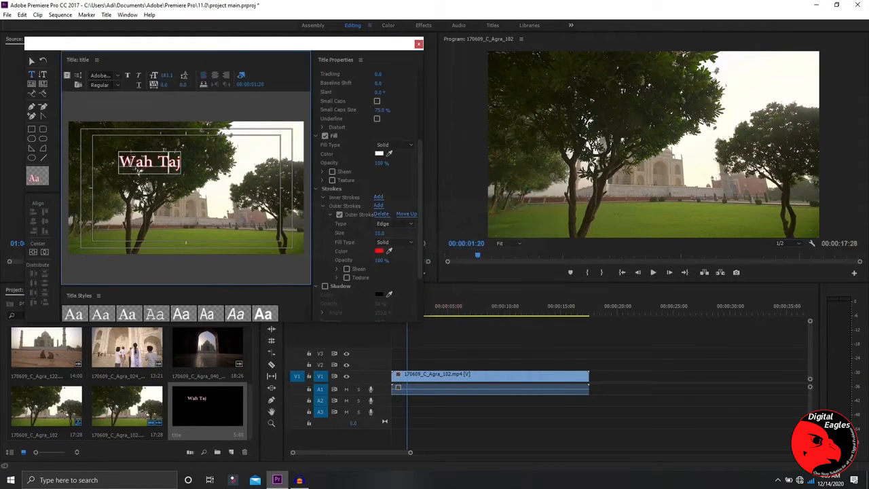
Turn off the outer stroke on the "Wah Taj" text and collapse the outer stroke settings.
{"action": "left_click_drag", "start_coordinate": [115, 162], "coordinate": [193, 162]}
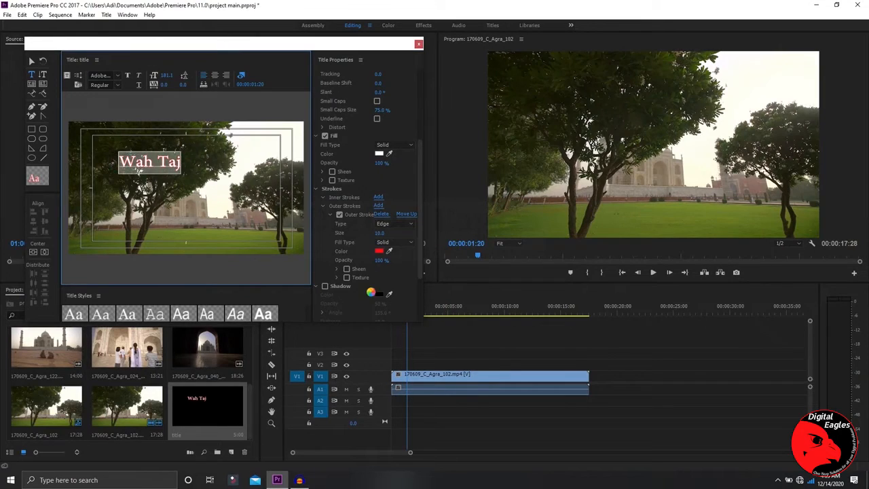
{"action": "left_click", "coordinate": [389, 252]}
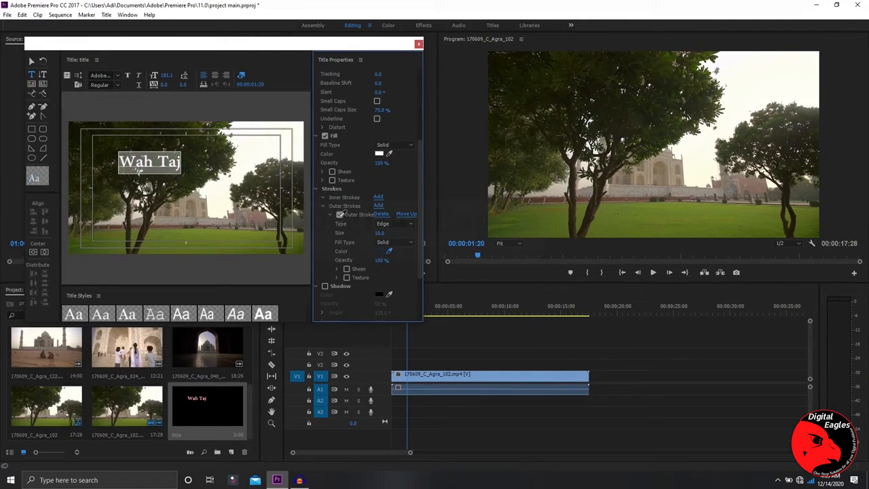
{"action": "left_click", "coordinate": [340, 215]}
{"action": "left_click", "coordinate": [339, 214]}
{"action": "left_click", "coordinate": [322, 206]}
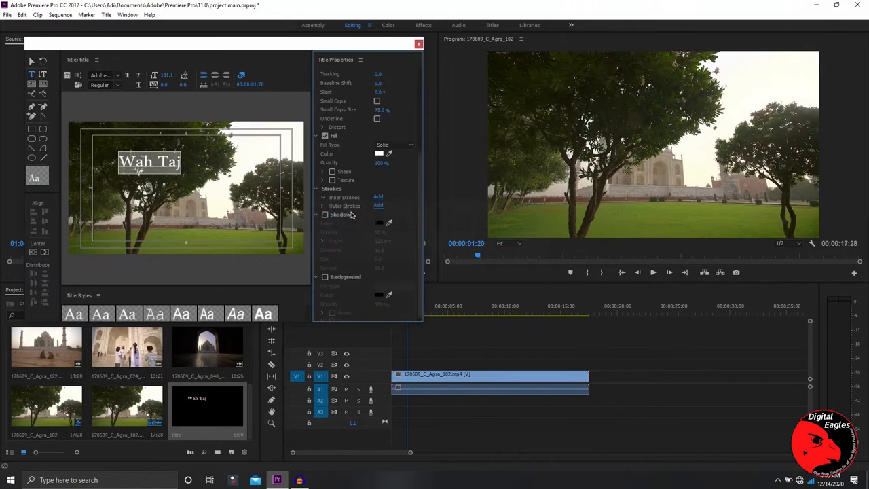
Turn the shadow of the "Wah Taj" text on and off again.
{"action": "left_click", "coordinate": [325, 215]}
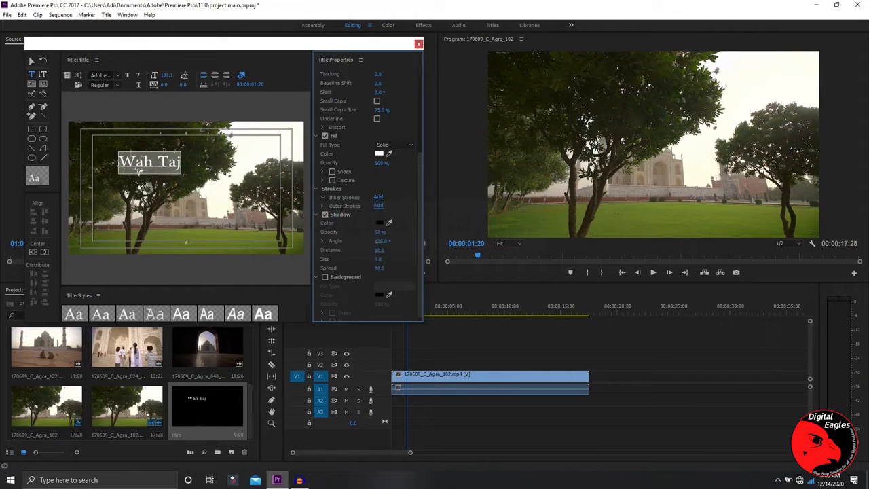
{"action": "left_click", "coordinate": [325, 214]}
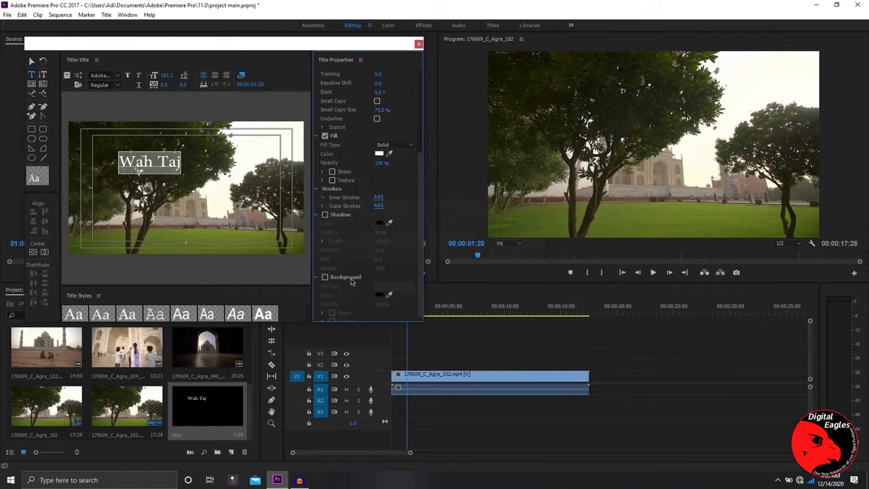
{"action": "scroll", "coordinate": [343, 274], "scroll_direction": "down", "scroll_amount": 1}
{"action": "scroll", "coordinate": [333, 274], "scroll_direction": "up", "scroll_amount": 4}
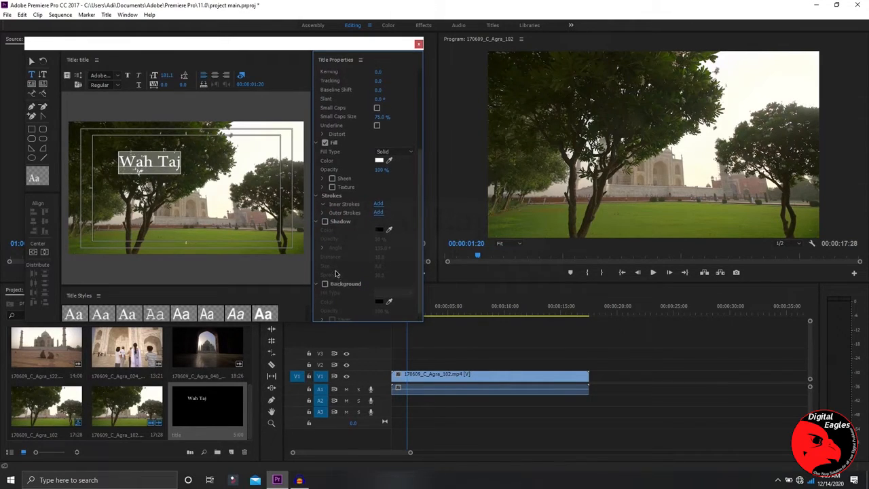
{"action": "scroll", "coordinate": [328, 260], "scroll_direction": "up", "scroll_amount": 2}
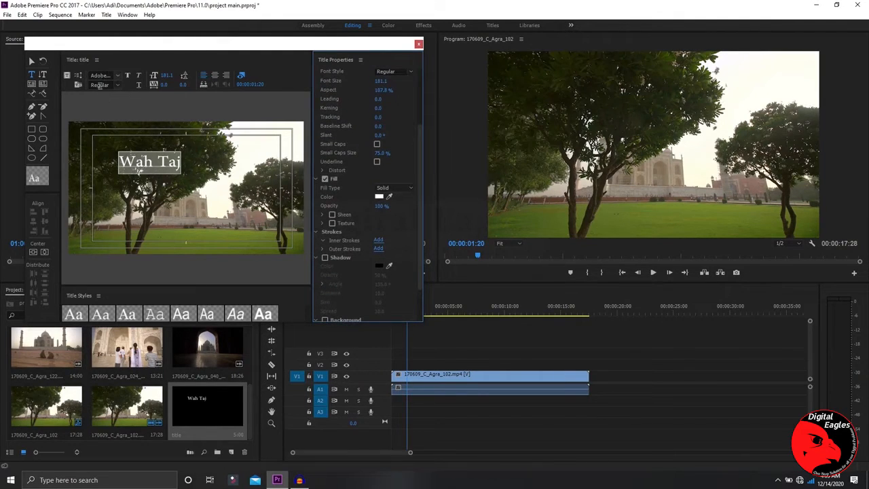
Try the Dubai font on the "Wah Taj" text, and set its font to Script MT Bold.
{"action": "left_click", "coordinate": [117, 77]}
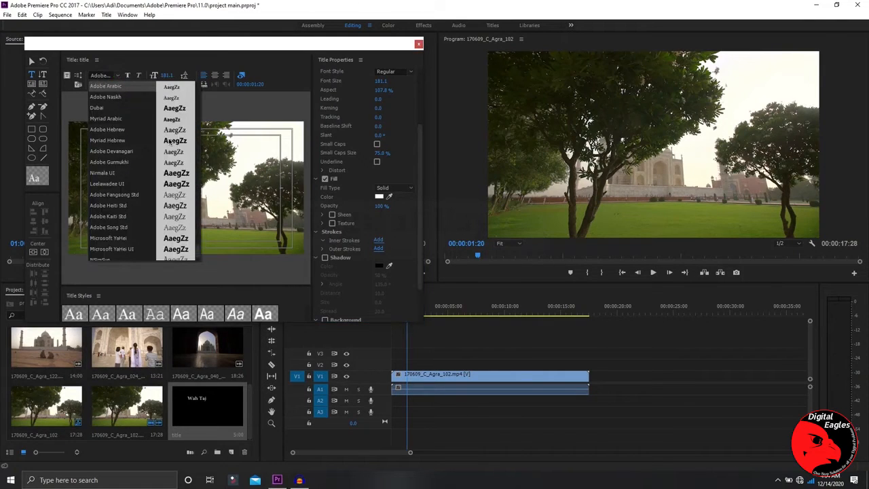
{"action": "left_click", "coordinate": [112, 108]}
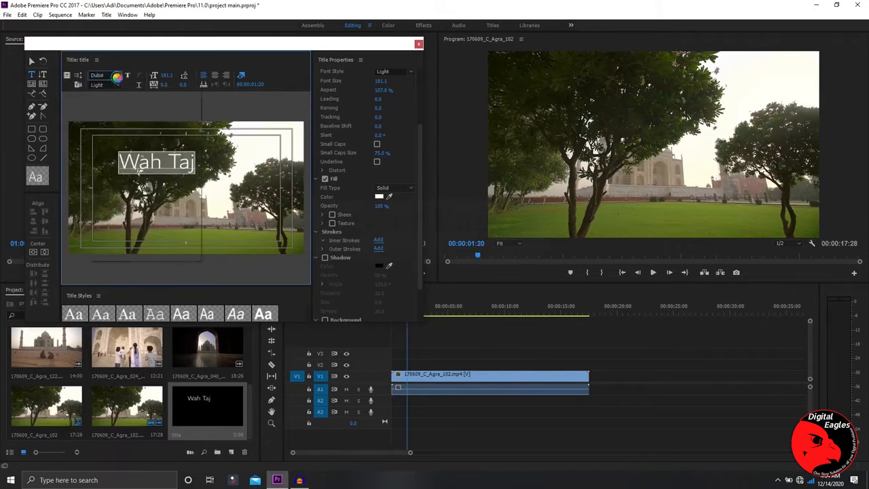
{"action": "left_click", "coordinate": [114, 75]}
{"action": "scroll", "coordinate": [188, 157], "scroll_direction": "down", "scroll_amount": 3}
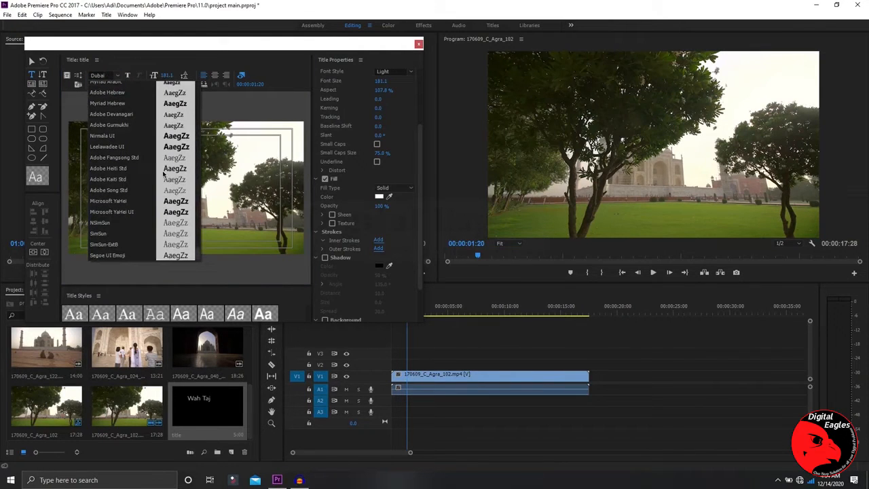
{"action": "scroll", "coordinate": [163, 179], "scroll_direction": "down", "scroll_amount": 6}
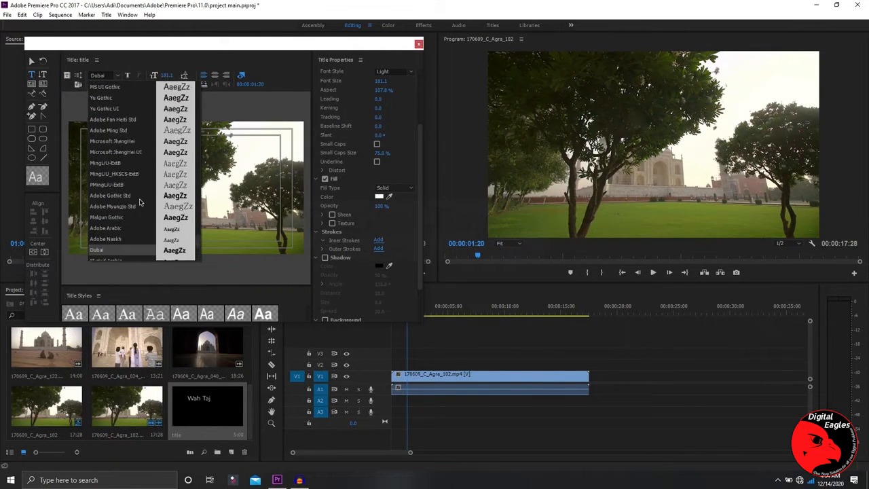
{"action": "scroll", "coordinate": [139, 202], "scroll_direction": "up", "scroll_amount": 5}
{"action": "scroll", "coordinate": [139, 201], "scroll_direction": "up", "scroll_amount": 5}
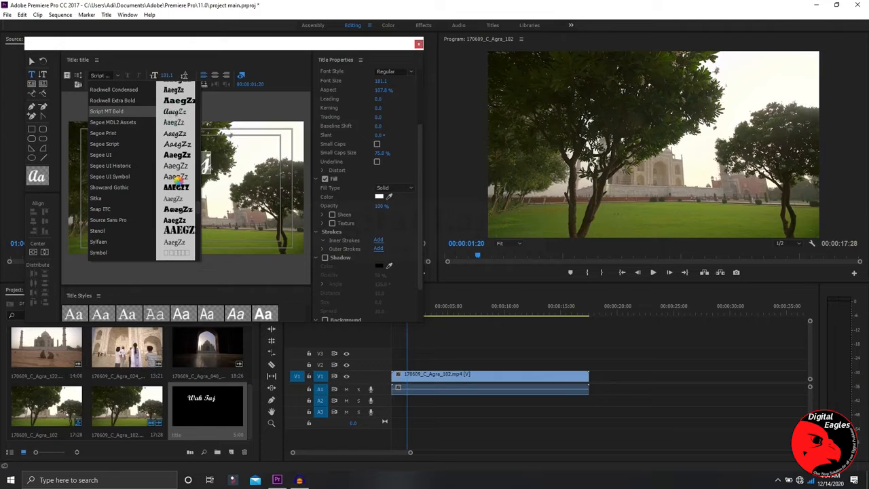
{"action": "left_click", "coordinate": [165, 114]}
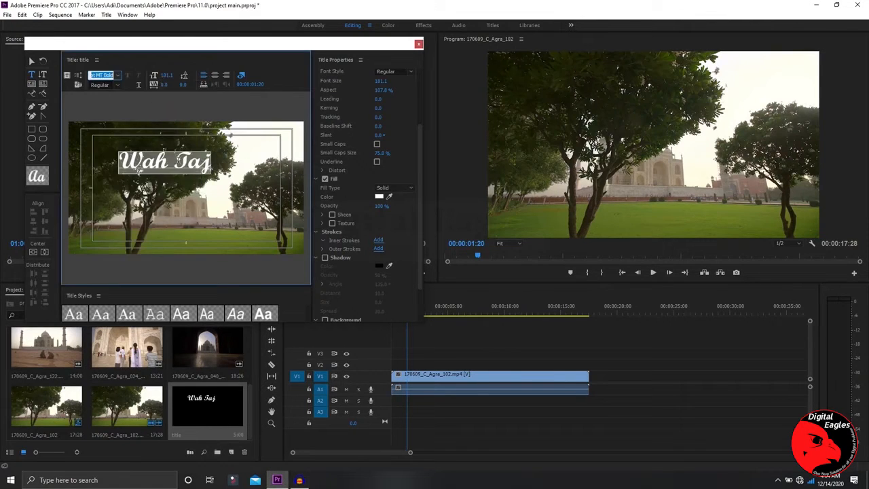
{"action": "left_click", "coordinate": [177, 161]}
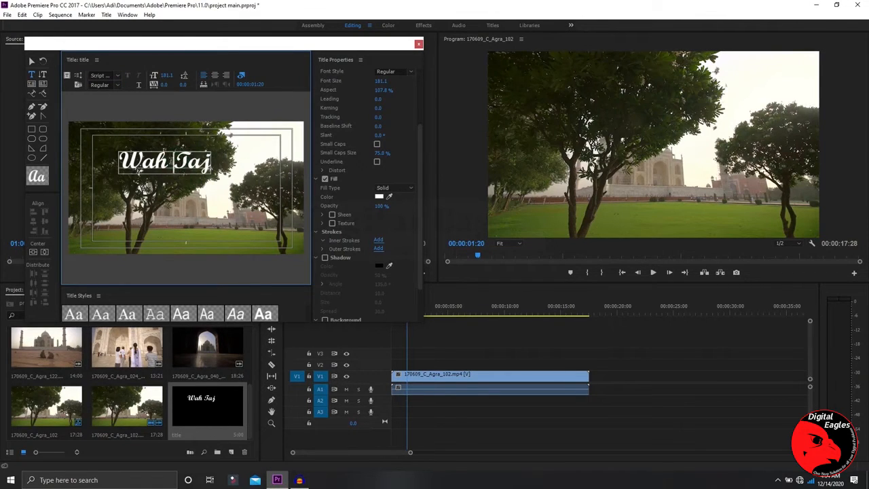
{"action": "left_click", "coordinate": [118, 85]}
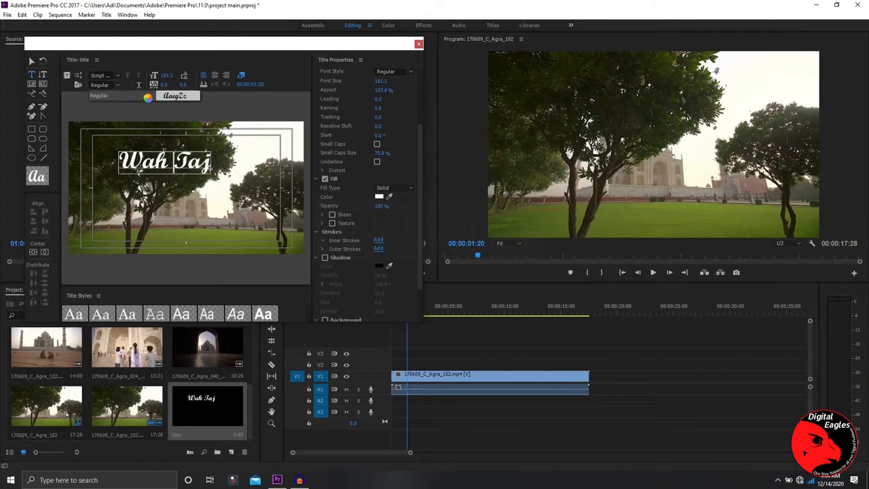
{"action": "left_click", "coordinate": [164, 159]}
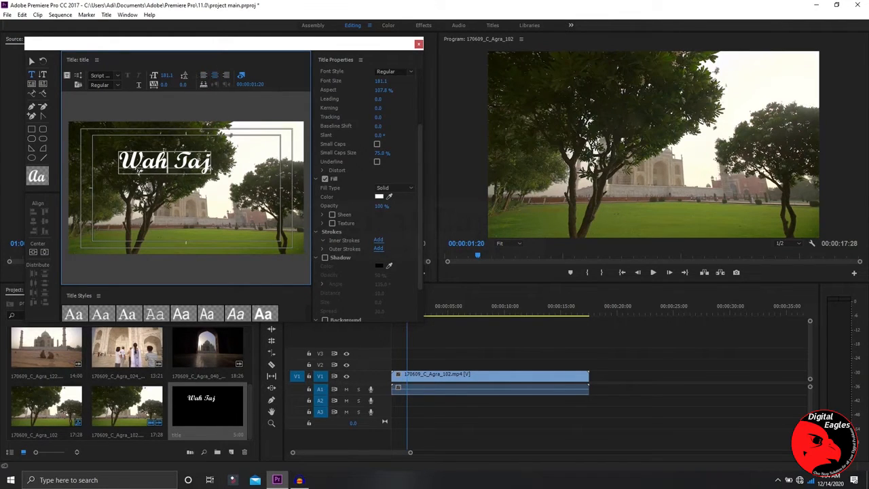
{"action": "scroll", "coordinate": [380, 147], "scroll_direction": "up", "scroll_amount": 3}
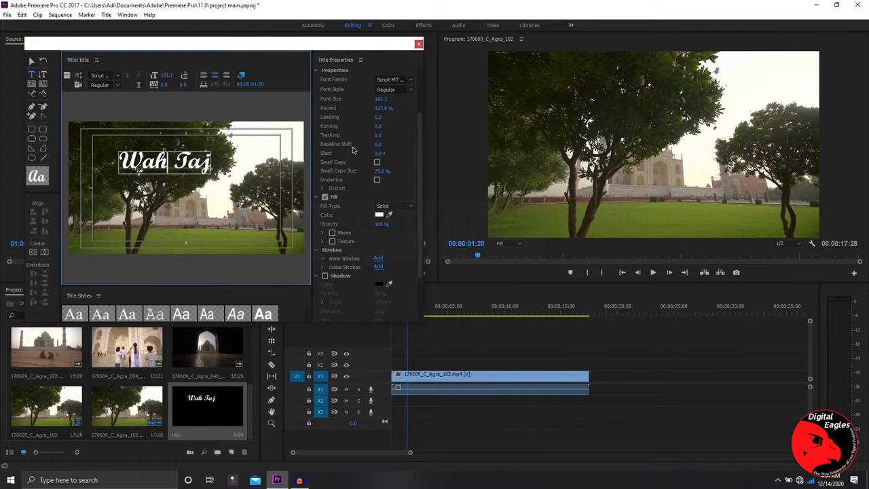
Enlarge the "Wah Taj" text to a font size of about 345.
{"action": "left_click", "coordinate": [43, 62]}
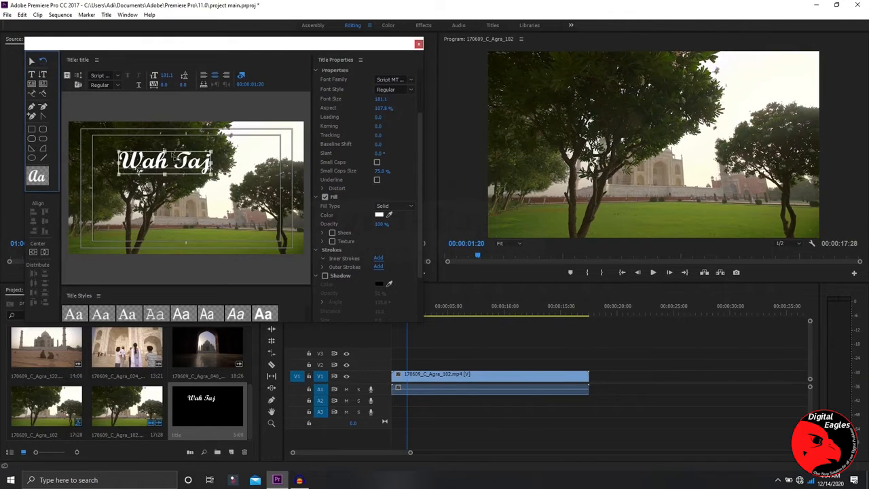
{"action": "mouse_move", "coordinate": [200, 175]}
{"action": "left_mouse_down"}
{"action": "mouse_move", "coordinate": [199, 141]}
{"action": "mouse_move", "coordinate": [205, 178]}
{"action": "left_mouse_up"}
{"action": "left_click", "coordinate": [31, 60]}
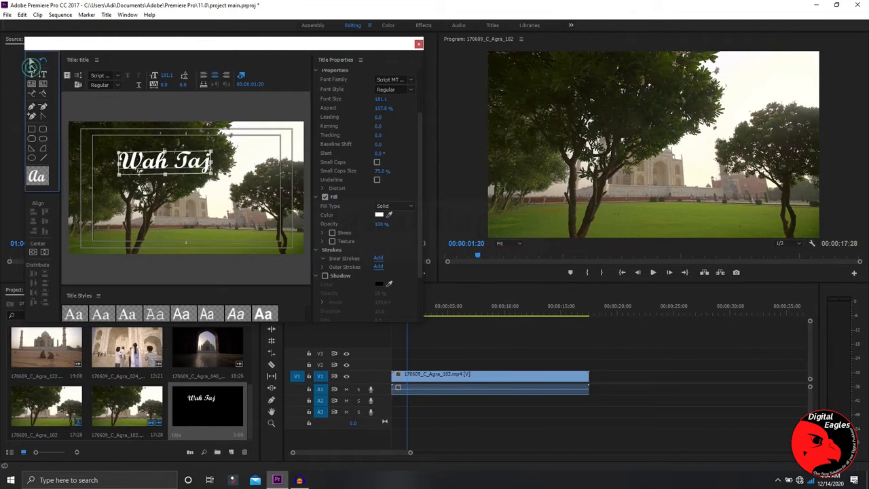
{"action": "mouse_move", "coordinate": [209, 174]}
{"action": "left_mouse_down"}
{"action": "mouse_move", "coordinate": [250, 193]}
{"action": "mouse_move", "coordinate": [200, 169]}
{"action": "left_mouse_up"}
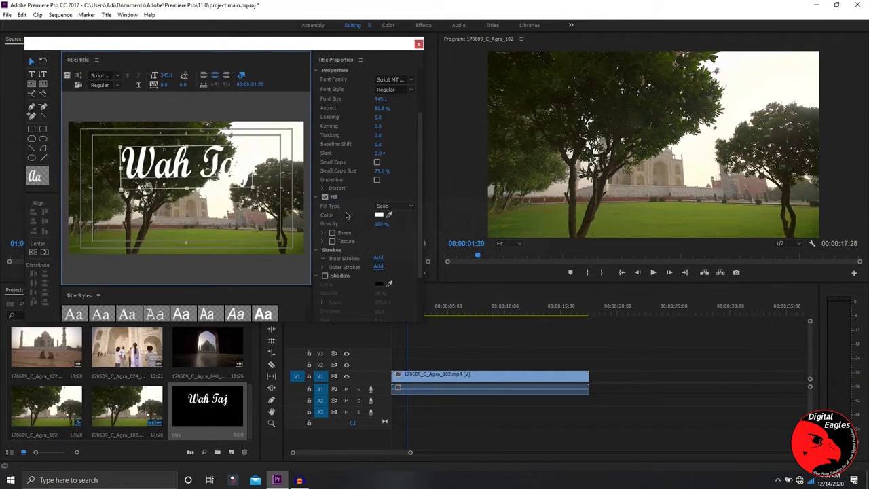
Add a second outer stroke of type Drop Face with a Solid fill to the "Wah Taj" text.
{"action": "scroll", "coordinate": [344, 258], "scroll_direction": "down", "scroll_amount": 1}
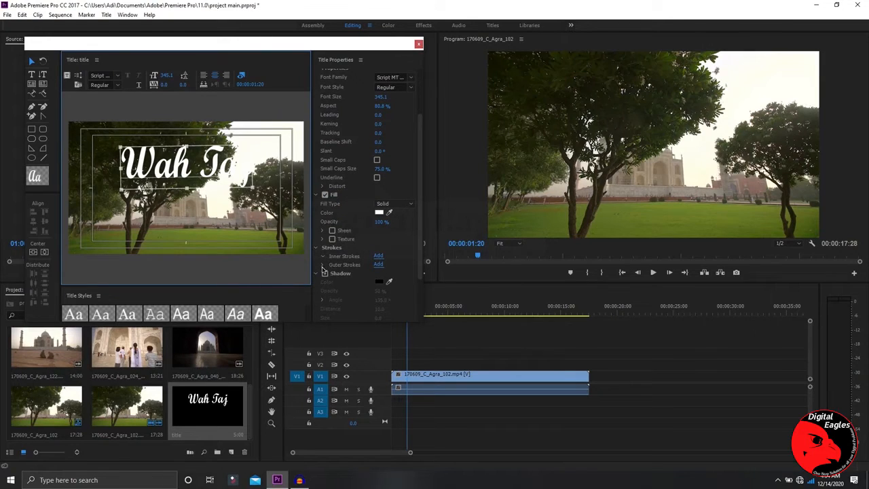
{"action": "left_click", "coordinate": [377, 264]}
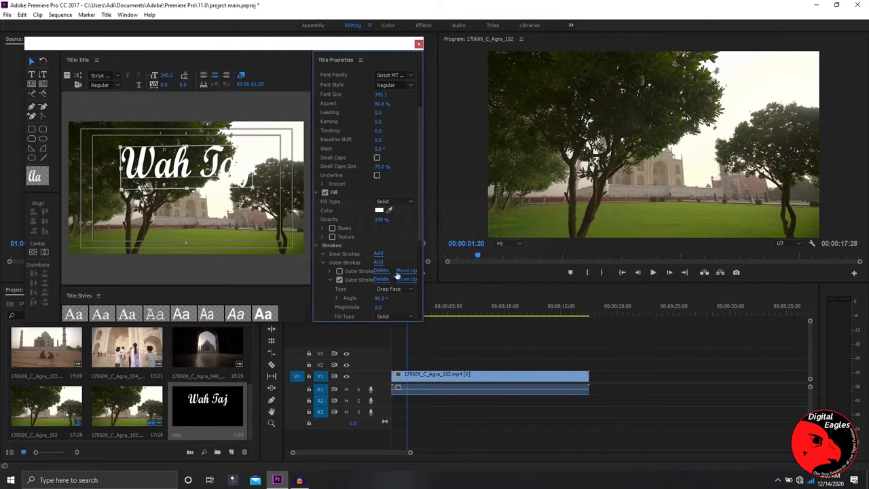
{"action": "left_click_drag", "start_coordinate": [417, 227], "coordinate": [415, 280]}
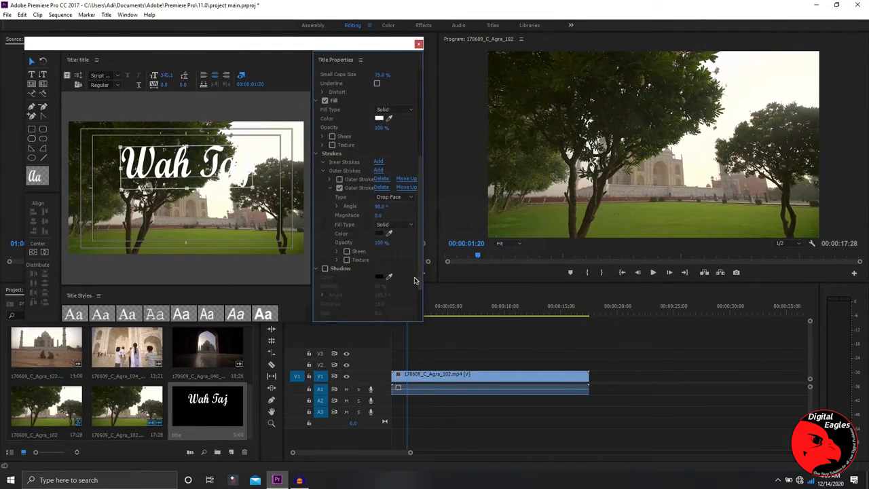
{"action": "left_click", "coordinate": [407, 225]}
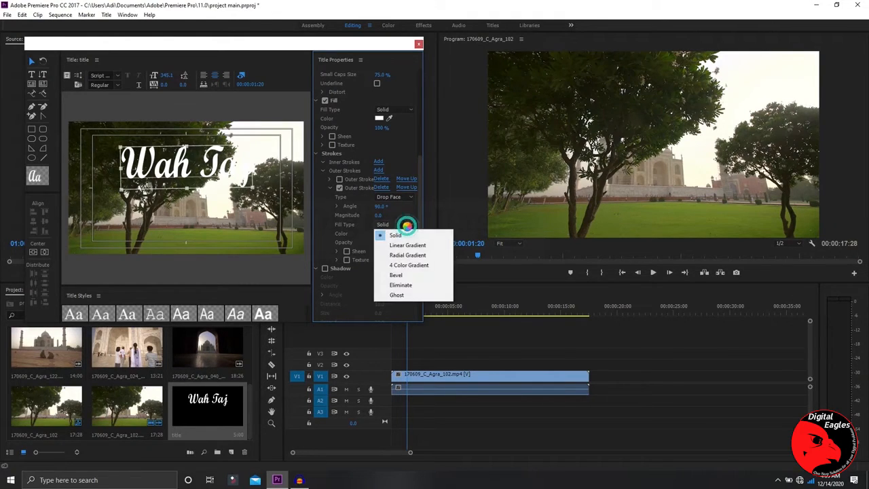
{"action": "left_click", "coordinate": [413, 233]}
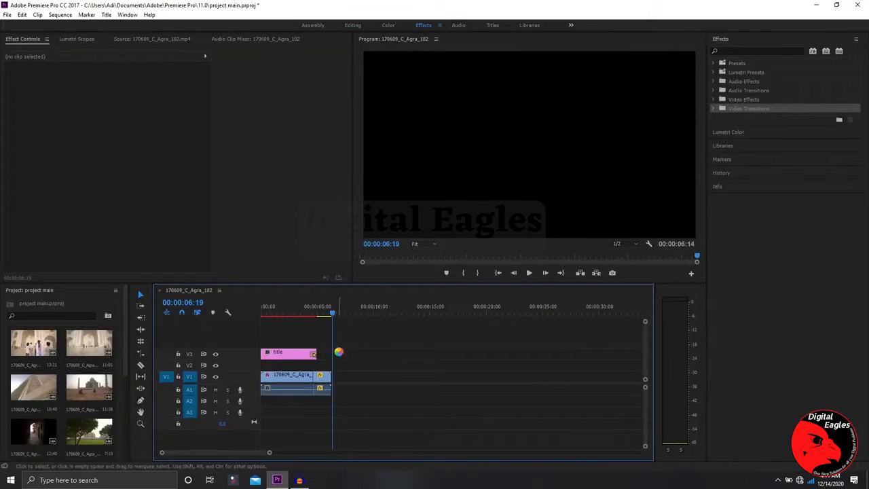
Set the speed of the second 170609_C_Agra_102.mp4 clip on V1 to 100 % and play part of it back.
{"action": "right_click", "coordinate": [319, 385]}
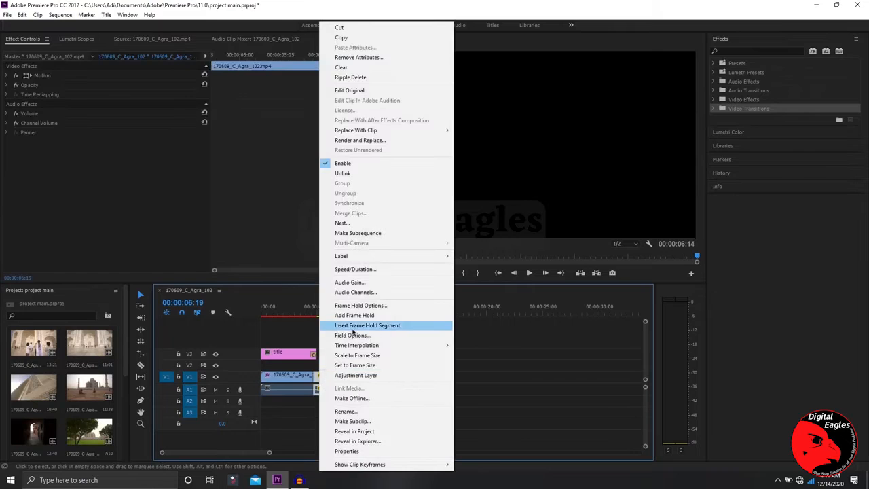
{"action": "left_click", "coordinate": [376, 269]}
{"action": "left_click", "coordinate": [443, 206]}
{"action": "left_click_drag", "start_coordinate": [447, 206], "coordinate": [411, 208]}
{"action": "type", "text": "100"}
{"action": "left_click", "coordinate": [413, 285]}
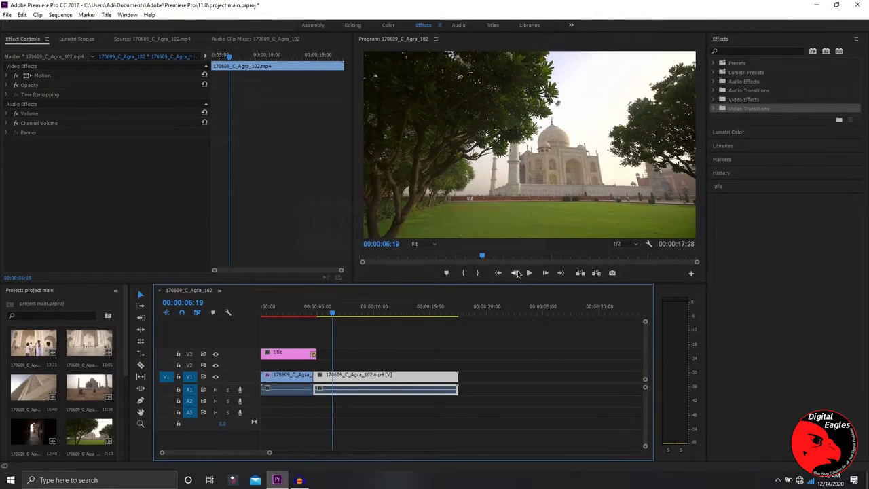
{"action": "left_click", "coordinate": [530, 273]}
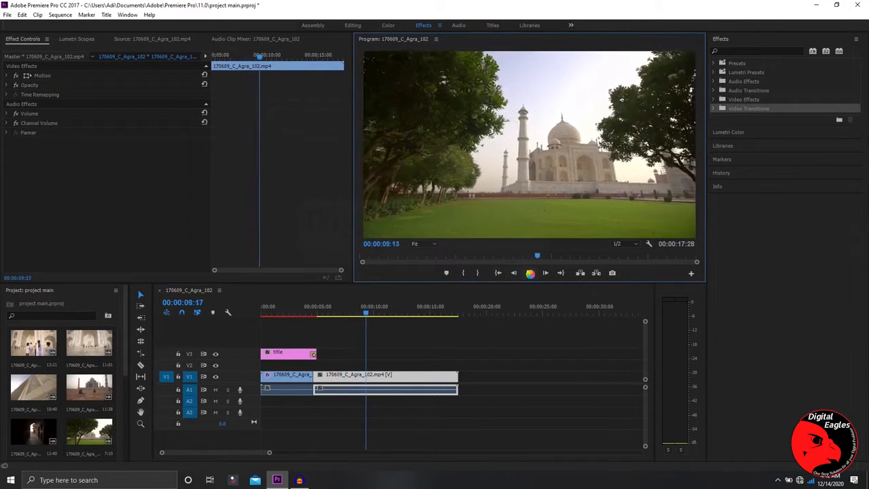
{"action": "left_click", "coordinate": [530, 273]}
Slow the second clip on V1 down to 10 % speed and play back the result.
{"action": "right_click", "coordinate": [366, 385]}
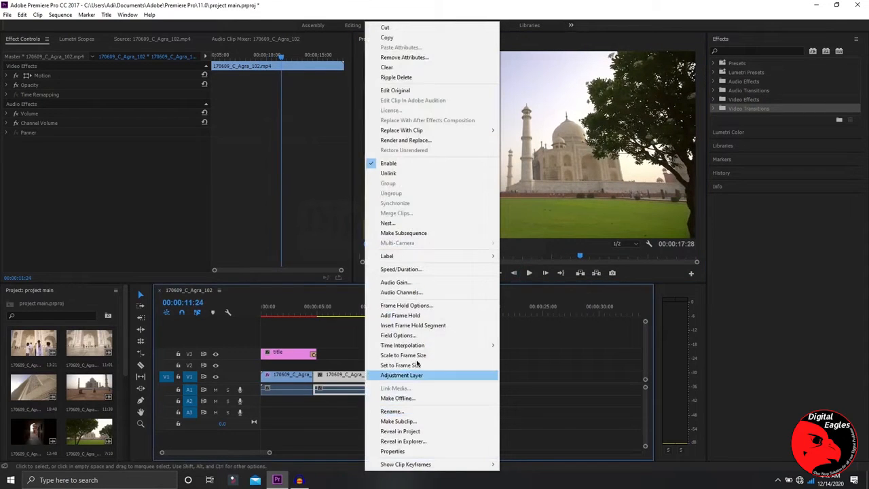
{"action": "left_click", "coordinate": [425, 270]}
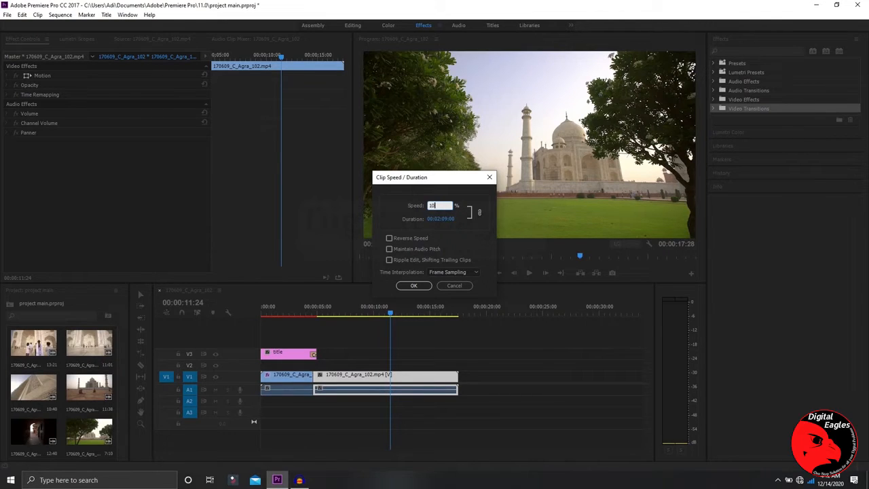
{"action": "left_click", "coordinate": [413, 285]}
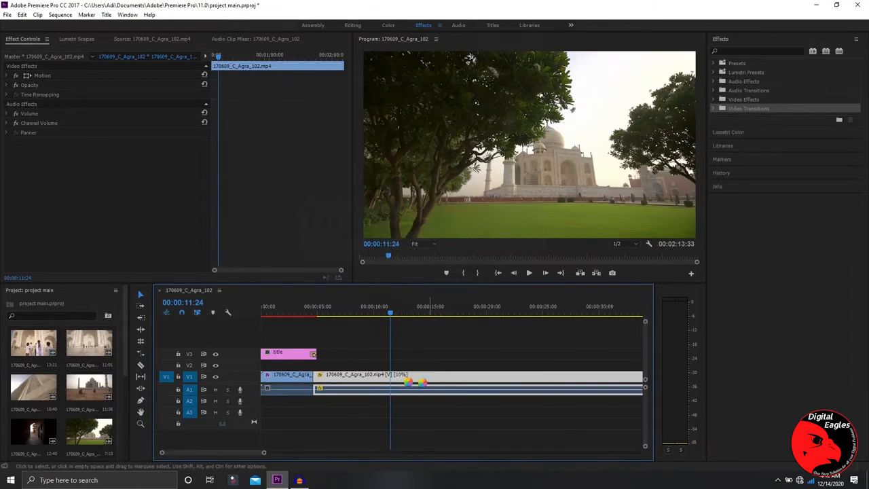
{"action": "left_click", "coordinate": [529, 273]}
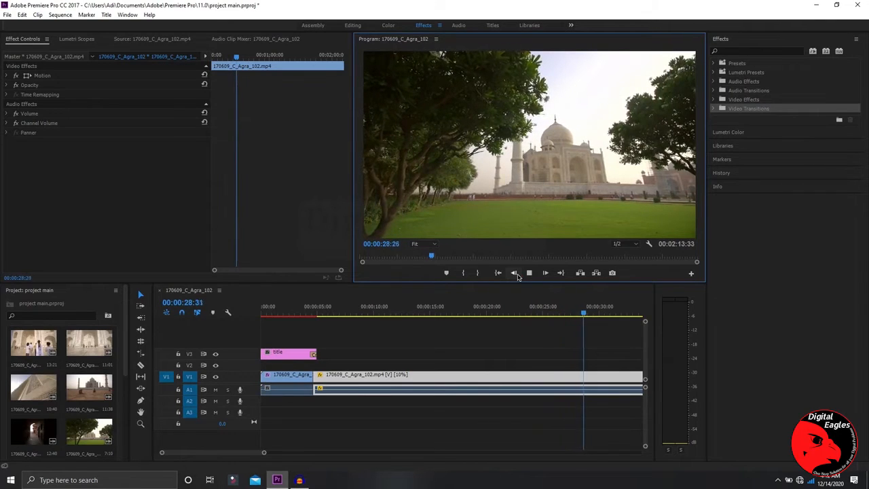
{"action": "left_click", "coordinate": [527, 272]}
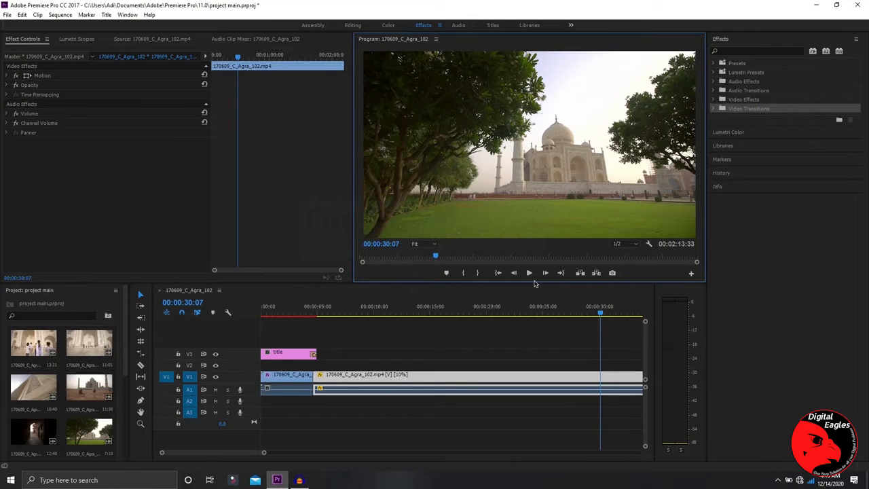
Restore the slowed-down clip on V1 to 100 % speed.
{"action": "right_click", "coordinate": [492, 377]}
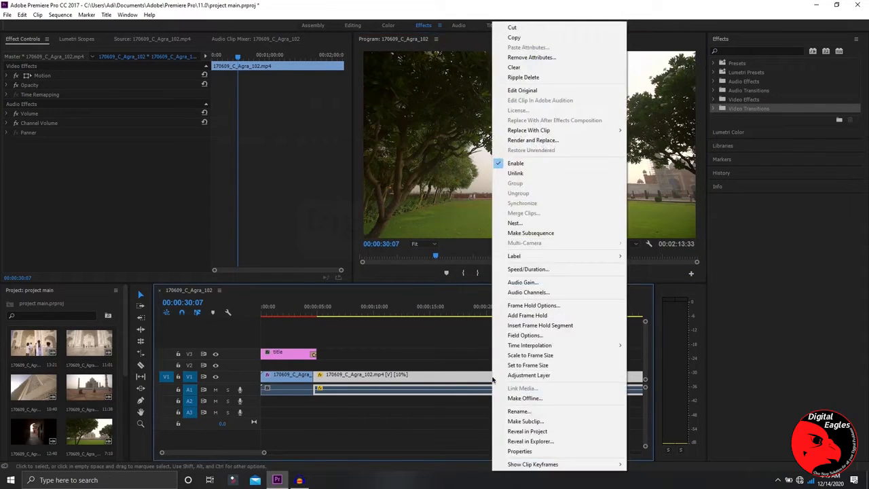
{"action": "left_click", "coordinate": [534, 269]}
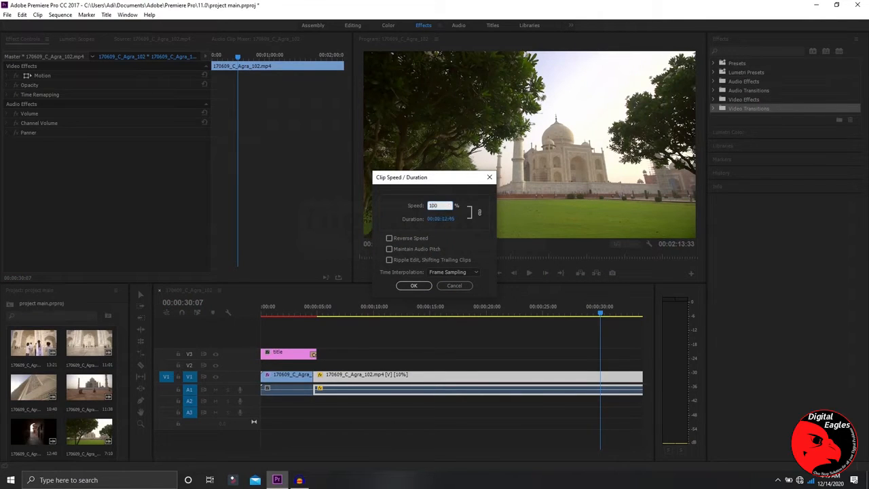
{"action": "key", "text": "Return"}
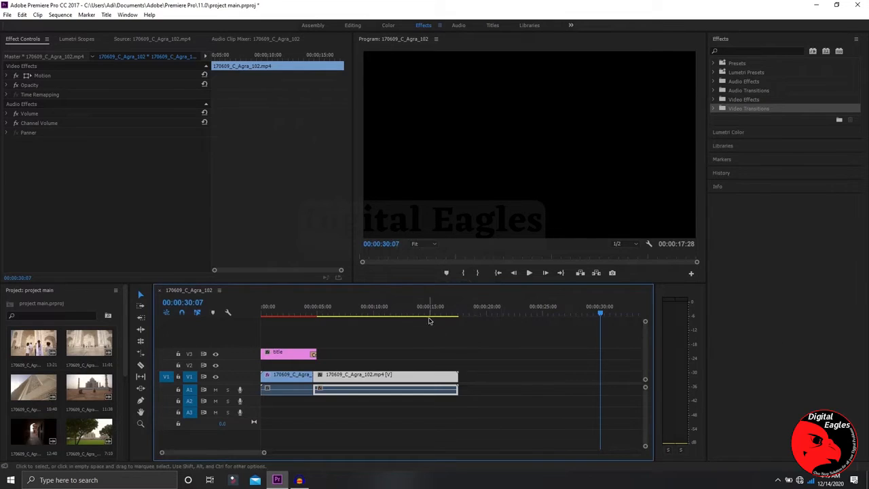
Split the second clip on V1 with the Razor at 00:00:13:02 and again about 1.5 seconds further along.
{"action": "left_click", "coordinate": [429, 320]}
{"action": "left_click", "coordinate": [408, 311]}
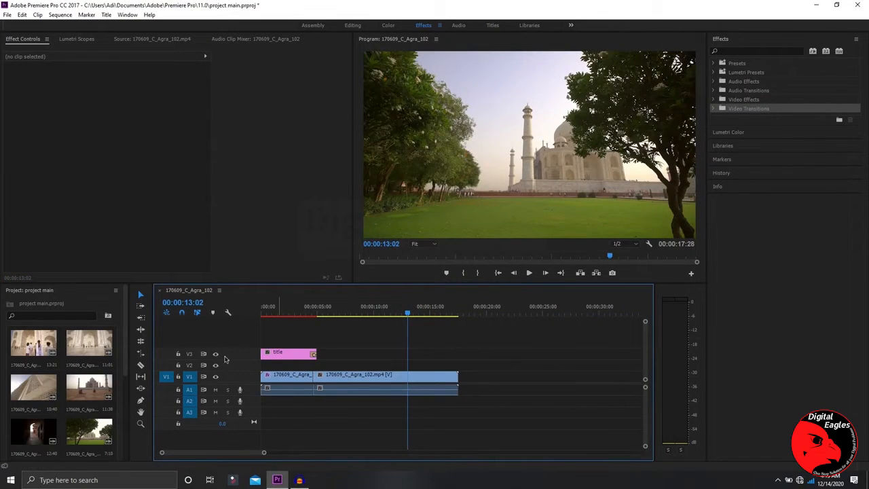
{"action": "left_click_drag", "start_coordinate": [265, 455], "coordinate": [227, 453]}
{"action": "left_click", "coordinate": [141, 364]}
{"action": "left_click", "coordinate": [459, 379]}
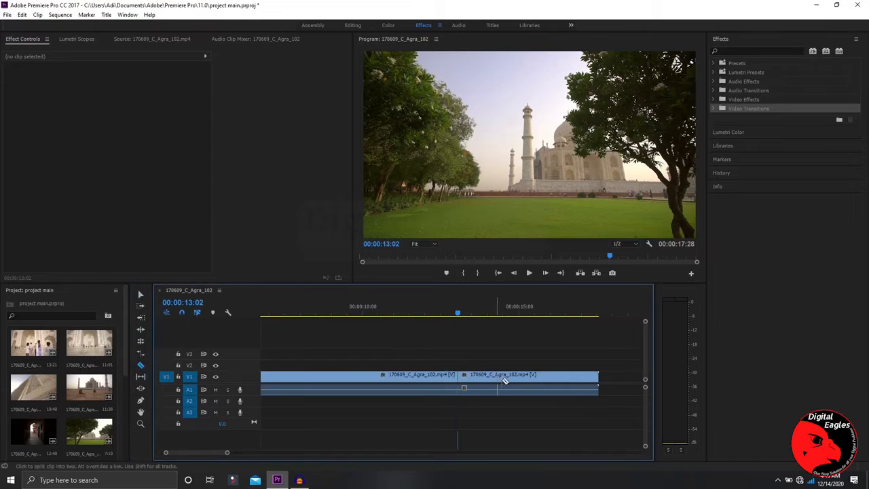
{"action": "left_click", "coordinate": [506, 381]}
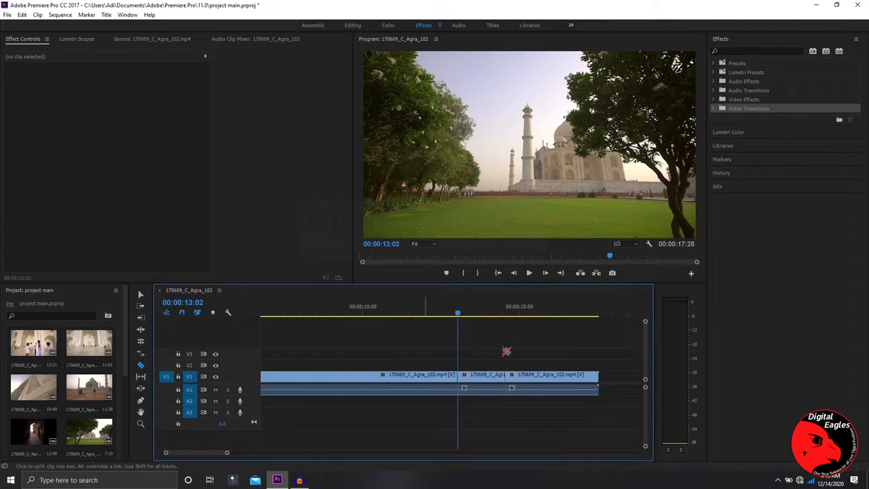
Move the last piece of the split clip further along V1, leaving a gap of about 2 seconds.
{"action": "left_click", "coordinate": [140, 294]}
{"action": "left_click", "coordinate": [536, 378]}
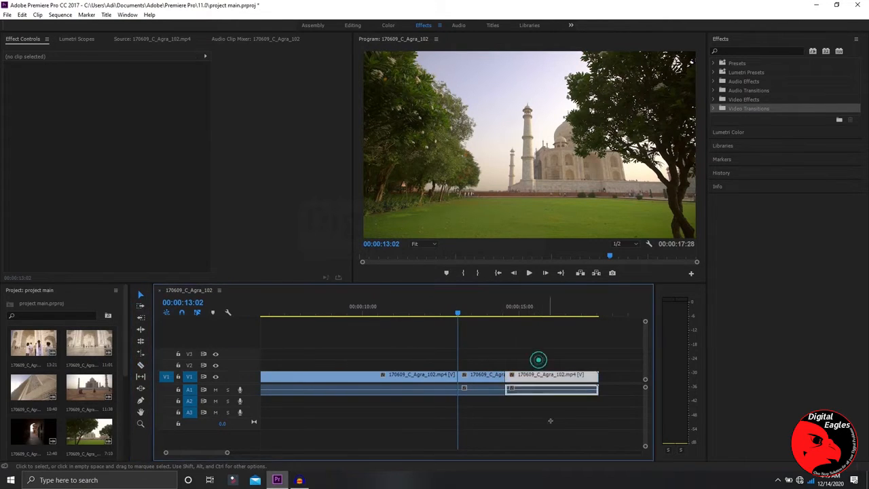
{"action": "left_click_drag", "start_coordinate": [536, 377], "coordinate": [610, 377]}
Copy the short middle piece and paste it into the gap on V1 at about 00:00:14:32.
{"action": "left_click", "coordinate": [521, 347]}
{"action": "left_click_drag", "start_coordinate": [481, 347], "coordinate": [489, 410]}
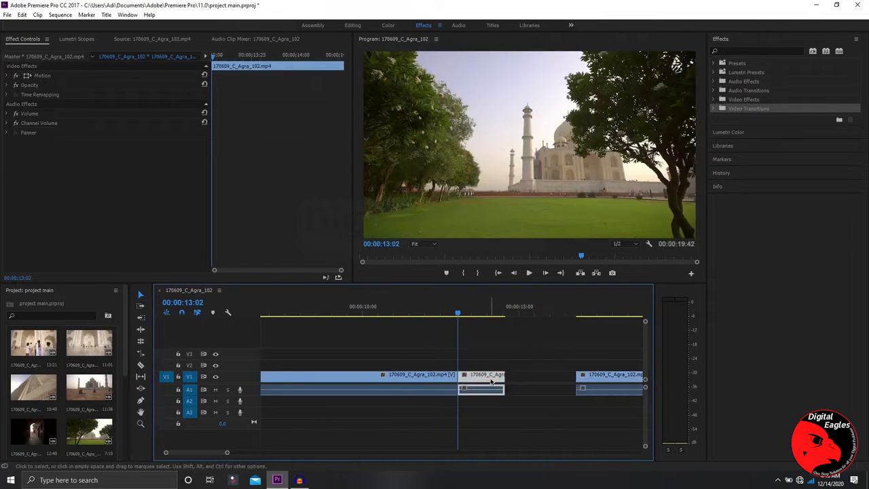
{"action": "left_click", "coordinate": [509, 315]}
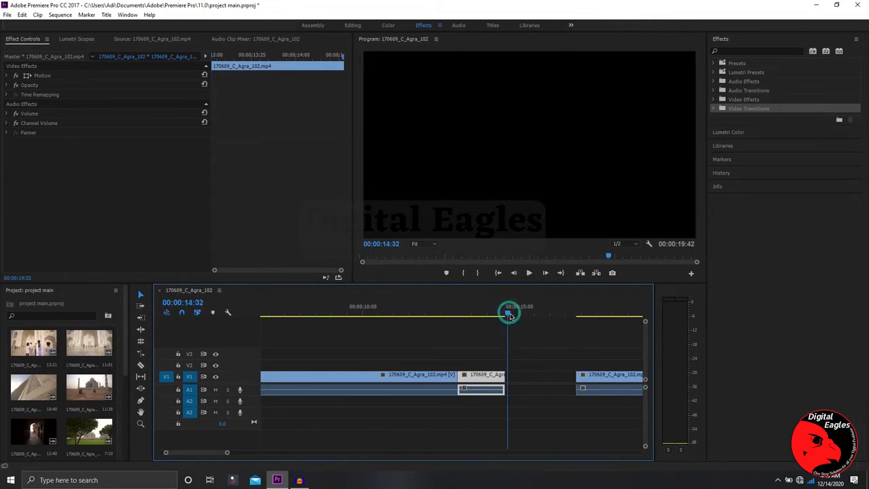
{"action": "key", "text": "ctrl+v"}
Move the last piece further along V1 and paste a second copy of the short piece at 00:00:16:08.
{"action": "left_click_drag", "start_coordinate": [583, 354], "coordinate": [600, 392]}
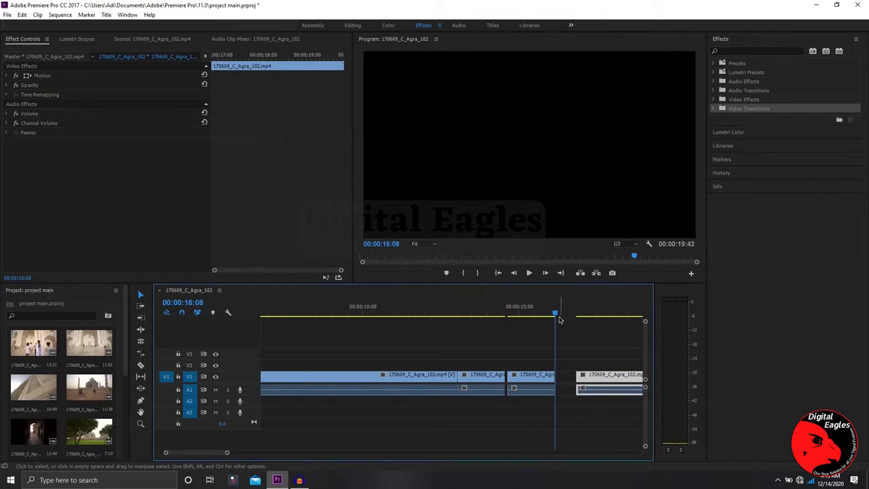
{"action": "scroll", "coordinate": [558, 400], "scroll_direction": "down", "scroll_amount": 4}
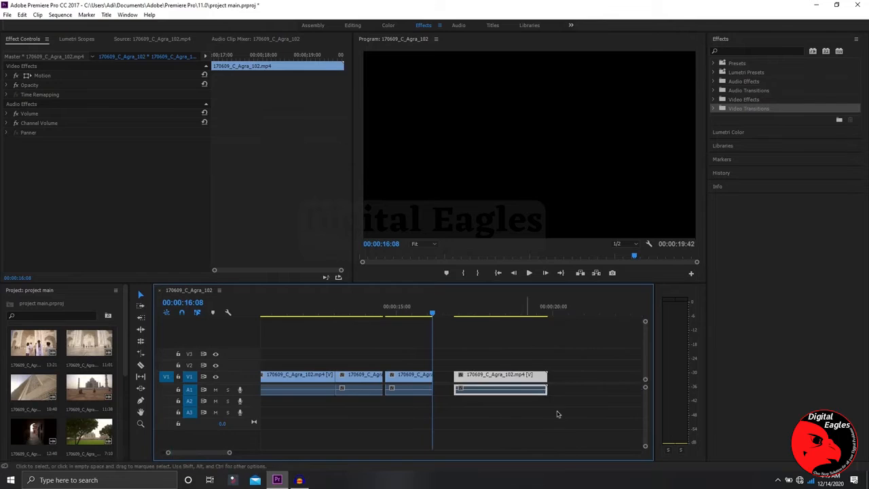
{"action": "left_click_drag", "start_coordinate": [496, 374], "coordinate": [553, 375]}
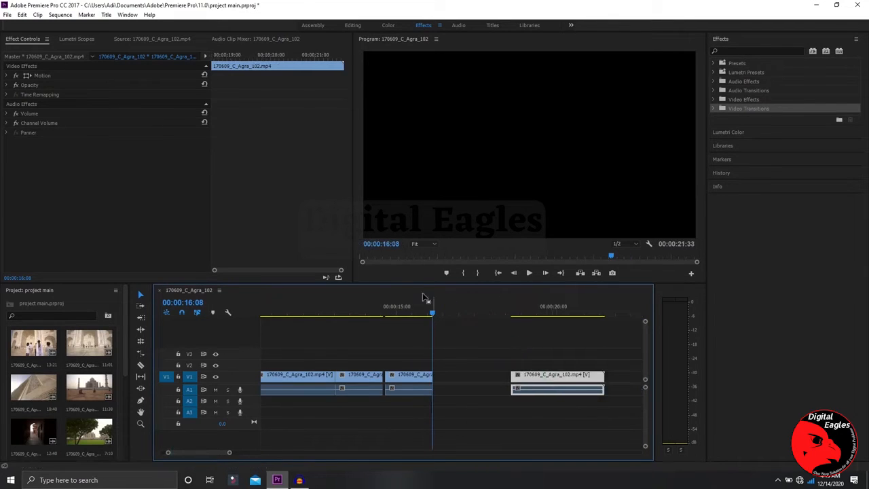
{"action": "key", "text": "period"}
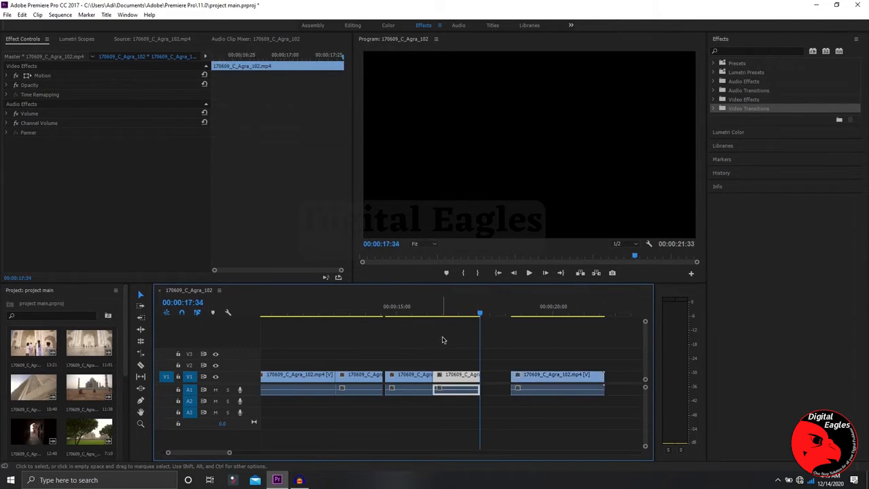
Close the small gap on V1 by moving both pasted copies against the end of the original short piece.
{"action": "left_click", "coordinate": [443, 339]}
{"action": "left_click_drag", "start_coordinate": [407, 338], "coordinate": [454, 419]}
{"action": "left_click_drag", "start_coordinate": [413, 374], "coordinate": [408, 375]}
{"action": "left_click_drag", "start_coordinate": [337, 361], "coordinate": [376, 406]}
{"action": "left_click_drag", "start_coordinate": [379, 336], "coordinate": [472, 415]}
{"action": "left_click", "coordinate": [450, 336]}
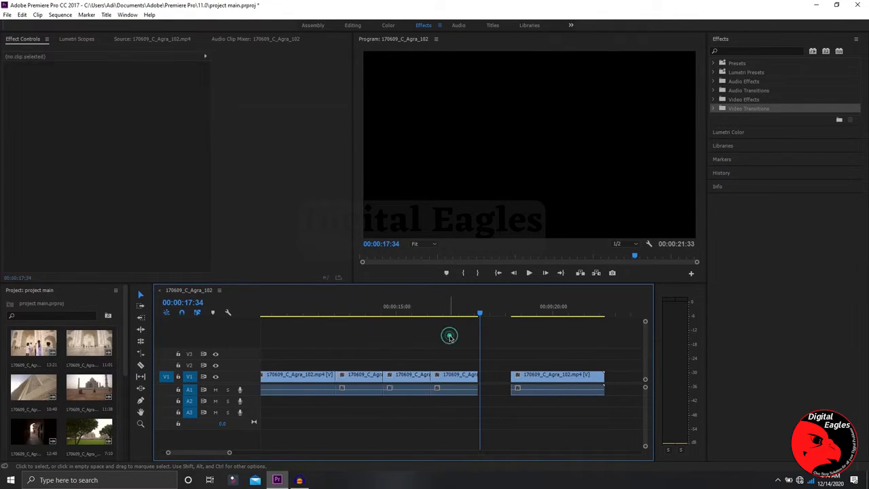
Move the last piece on V1 back against the end of the second pasted copy.
{"action": "left_click", "coordinate": [570, 389]}
{"action": "left_click_drag", "start_coordinate": [563, 380], "coordinate": [529, 382]}
{"action": "left_click", "coordinate": [468, 346]}
Apply Reverse Speed to the middle one of the three short clips and play the sequence from 00:00:12:42.
{"action": "left_click", "coordinate": [413, 378]}
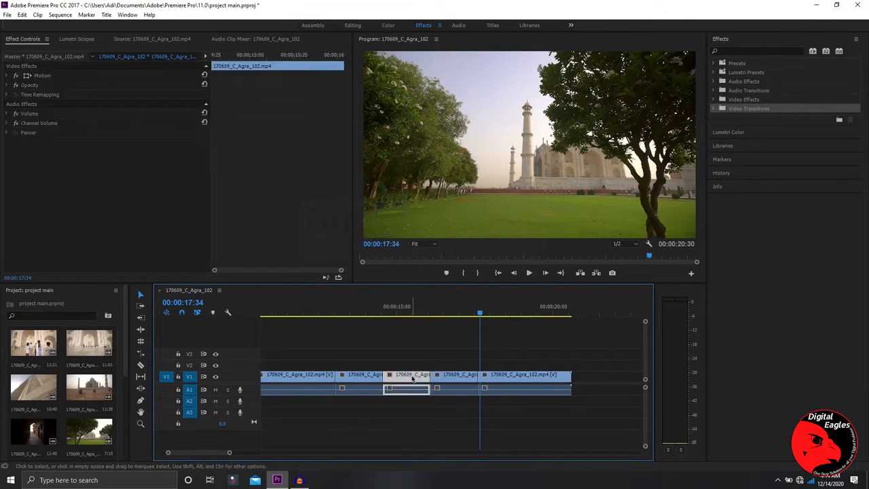
{"action": "right_click", "coordinate": [412, 378]}
{"action": "left_click", "coordinate": [437, 270]}
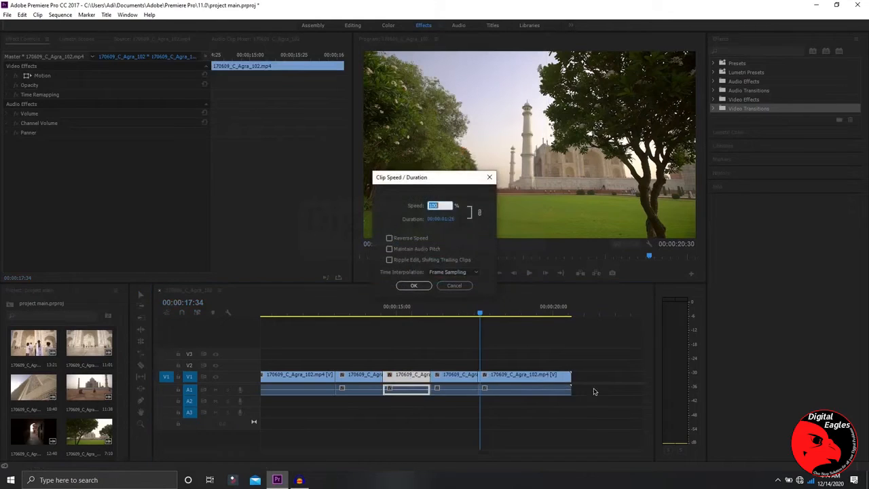
{"action": "left_click", "coordinate": [390, 239]}
{"action": "left_click", "coordinate": [413, 285]}
{"action": "left_click", "coordinate": [438, 349]}
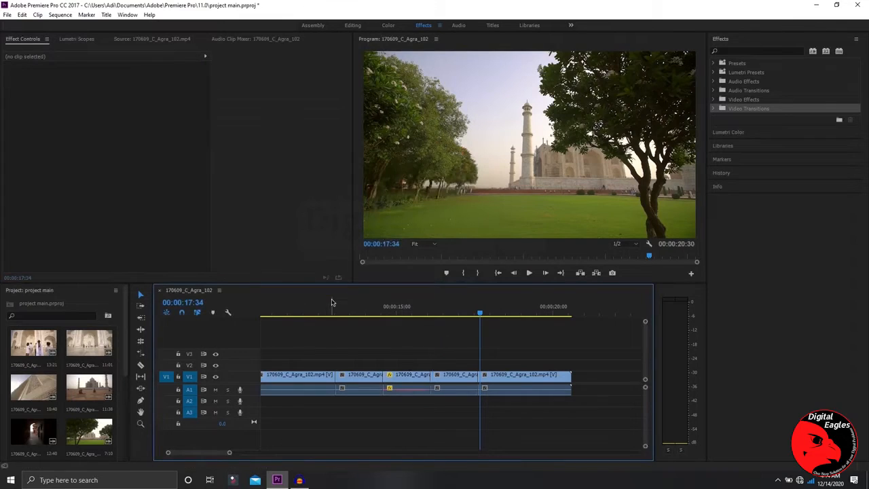
{"action": "left_click", "coordinate": [330, 311]}
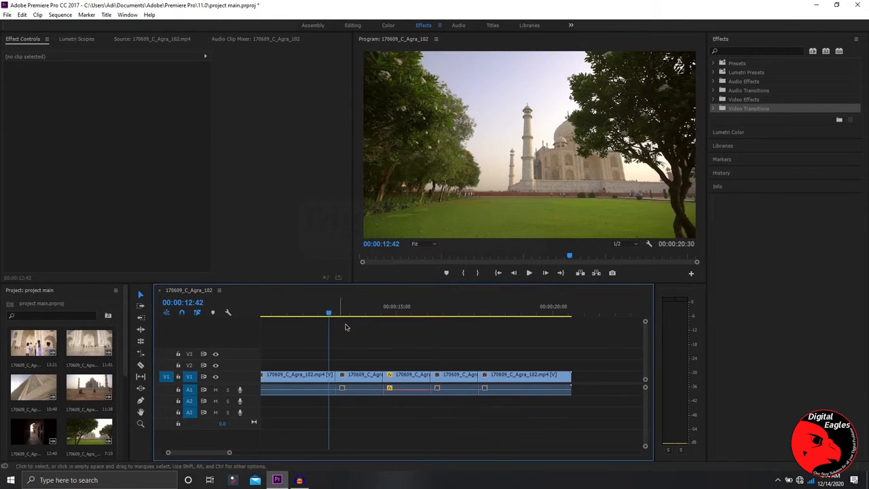
{"action": "left_click", "coordinate": [529, 273]}
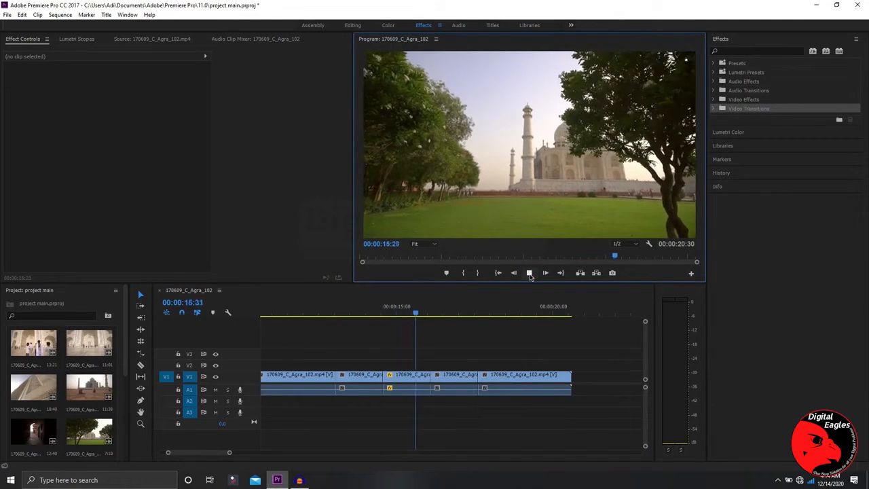
Stop playback and set the speed of the reversed short clip to 200%.
{"action": "left_click", "coordinate": [529, 273]}
{"action": "left_click_drag", "start_coordinate": [389, 355], "coordinate": [429, 414]}
{"action": "left_click_drag", "start_coordinate": [445, 329], "coordinate": [483, 411]}
{"action": "left_click", "coordinate": [394, 362]}
{"action": "right_click", "coordinate": [407, 377]}
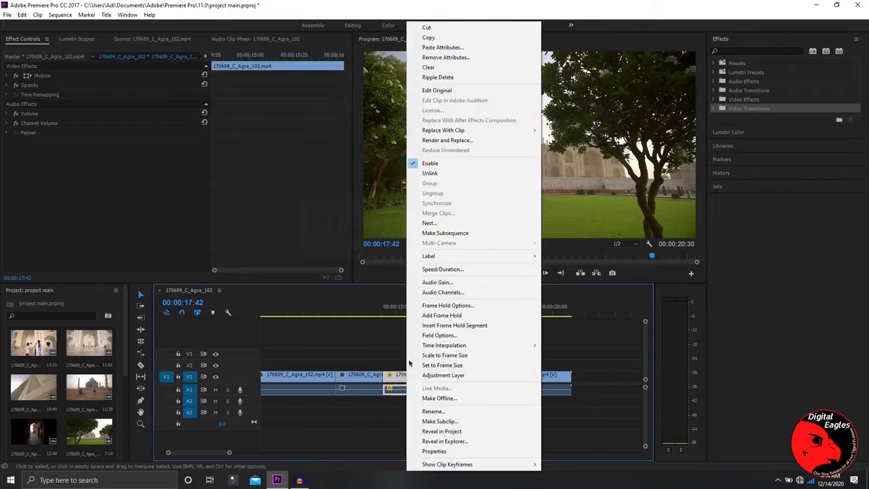
{"action": "left_click", "coordinate": [442, 269]}
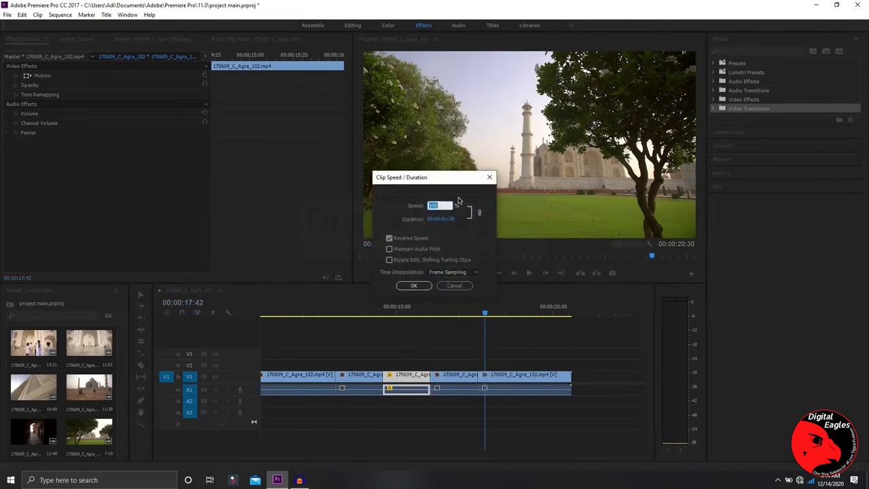
{"action": "type", "text": "200"}
{"action": "left_click", "coordinate": [413, 285]}
Move the last two clips on V1 against the end of the reversed clip and play that part of the sequence.
{"action": "left_click_drag", "start_coordinate": [460, 351], "coordinate": [525, 395]}
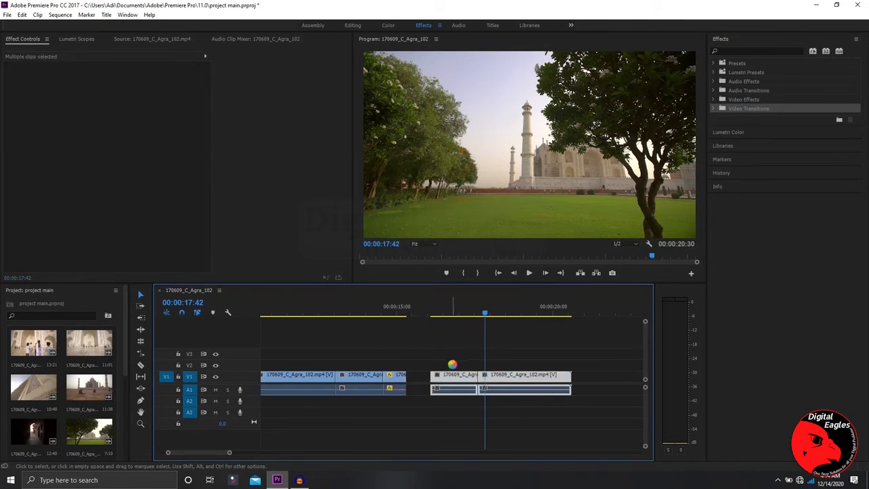
{"action": "left_click_drag", "start_coordinate": [456, 378], "coordinate": [412, 376]}
{"action": "left_click", "coordinate": [346, 309]}
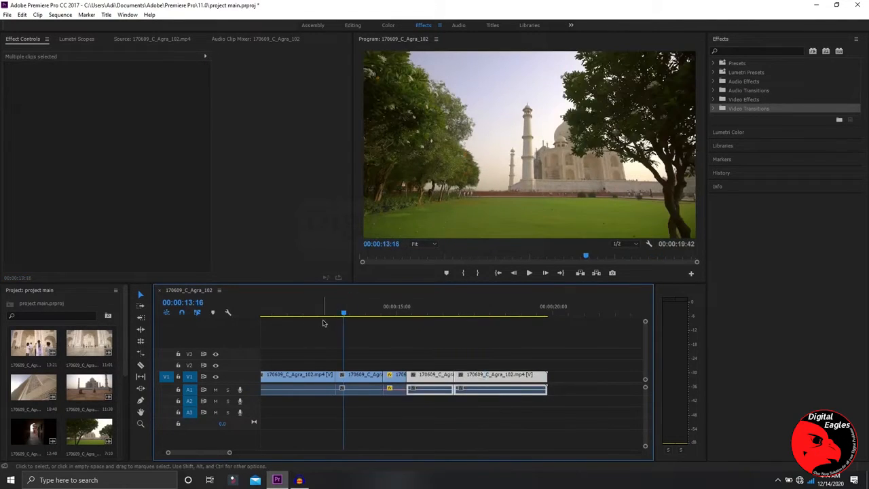
{"action": "left_click", "coordinate": [328, 310]}
{"action": "key", "text": "Return"}
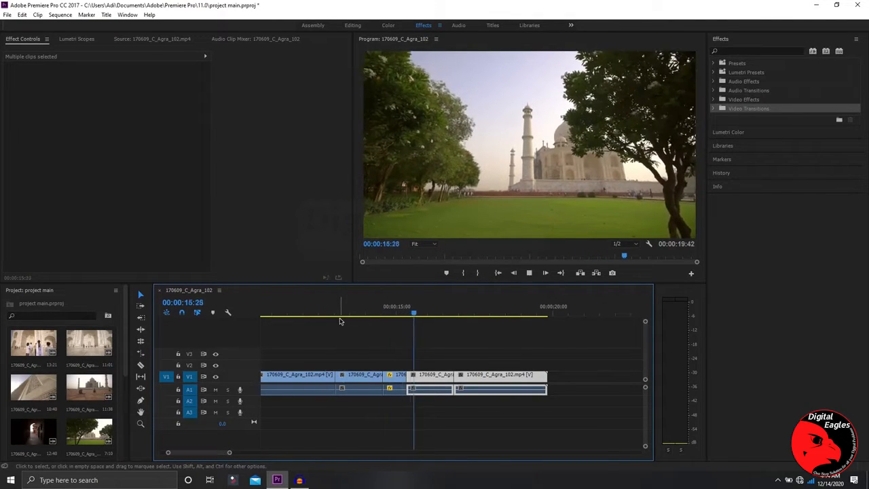
{"action": "left_click", "coordinate": [528, 272]}
{"action": "left_click", "coordinate": [507, 338]}
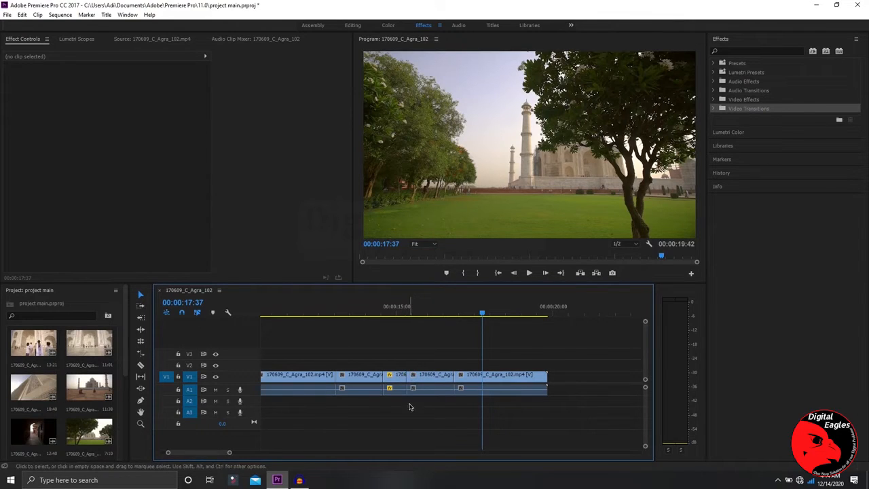
Import the alan.mp3 music file from New Volume (D:) into the project.
{"action": "left_click_drag", "start_coordinate": [360, 332], "coordinate": [526, 436]}
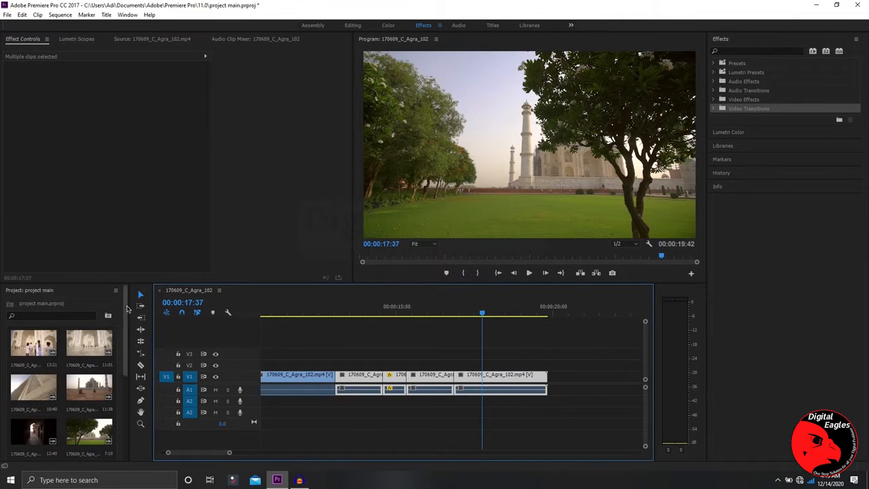
{"action": "scroll", "coordinate": [124, 305], "scroll_direction": "down", "scroll_amount": 5}
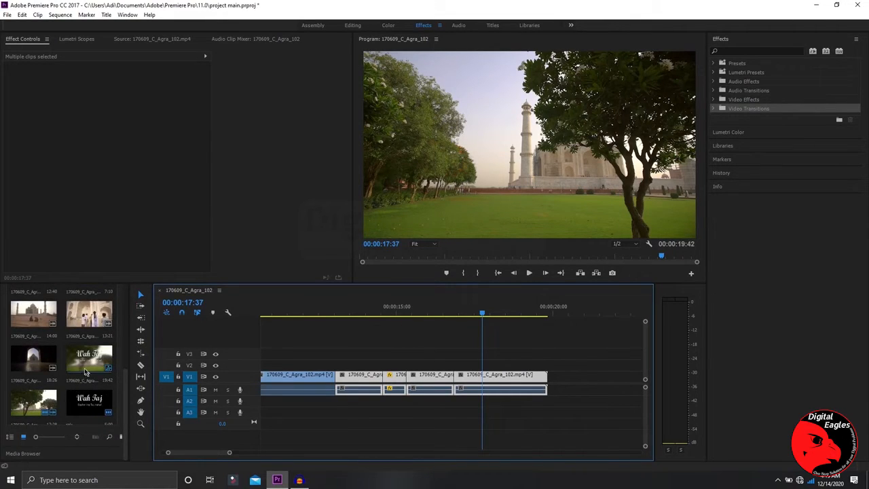
{"action": "left_click", "coordinate": [8, 15]}
{"action": "left_click", "coordinate": [7, 15]}
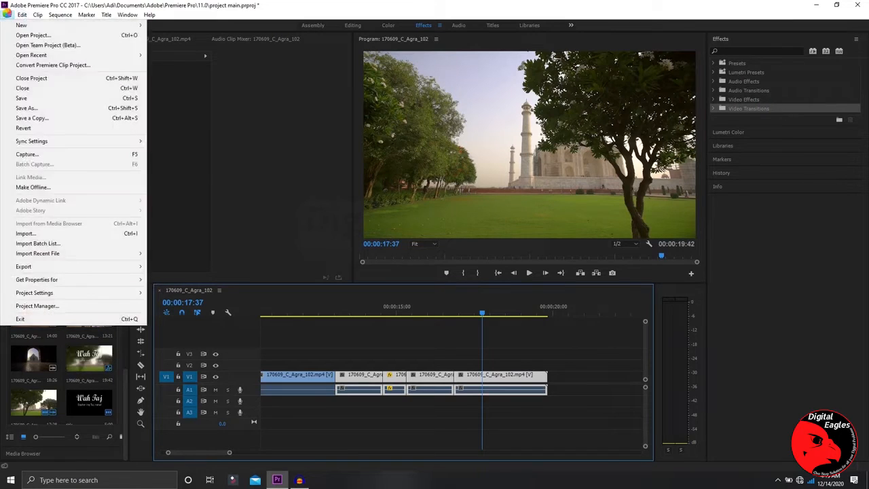
{"action": "left_click", "coordinate": [30, 234]}
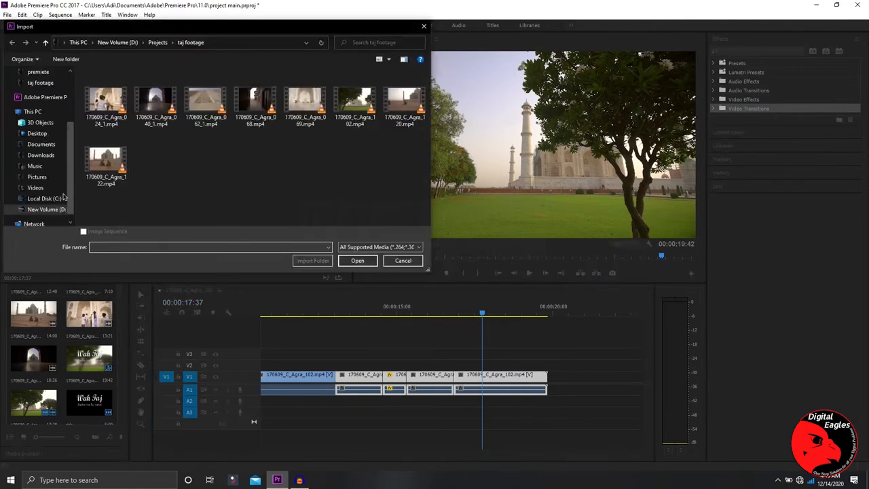
{"action": "left_click", "coordinate": [70, 175]}
{"action": "left_click", "coordinate": [51, 199]}
{"action": "double_click", "coordinate": [154, 168]}
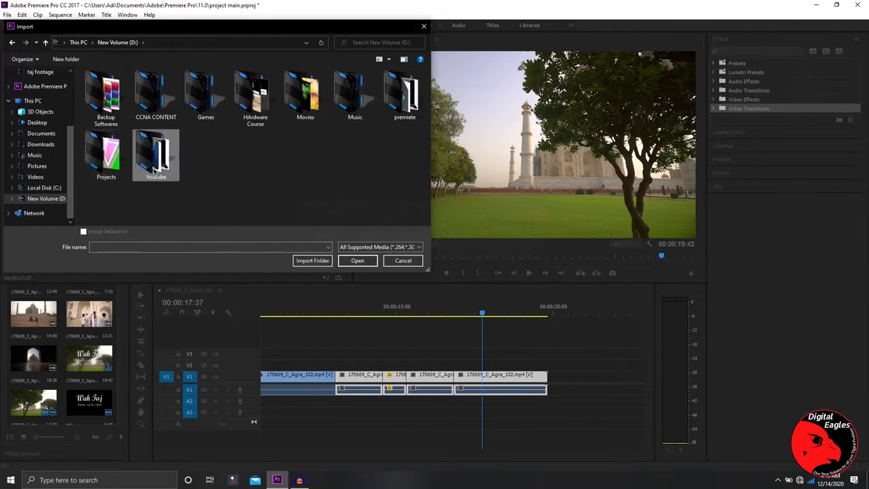
{"action": "double_click", "coordinate": [256, 95]}
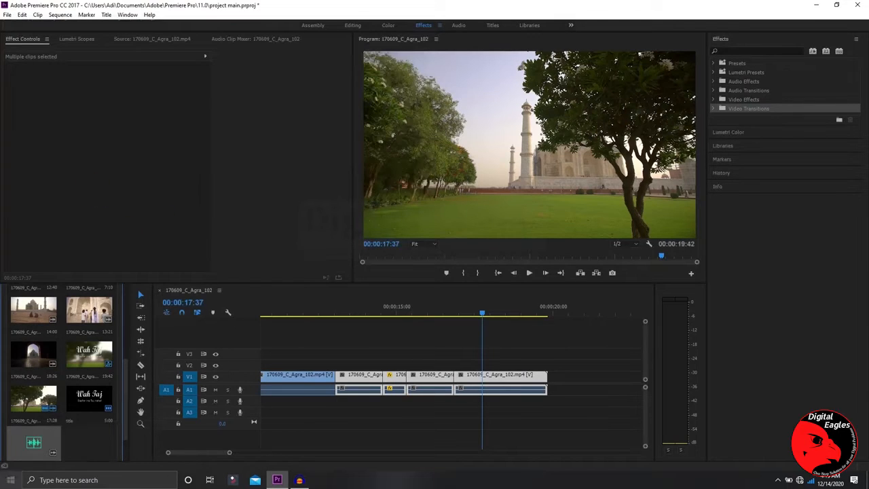
Place the full alan.mp3 on audio track A3 and align its start with 00:00:00:00.
{"action": "left_click_drag", "start_coordinate": [32, 446], "coordinate": [255, 415]}
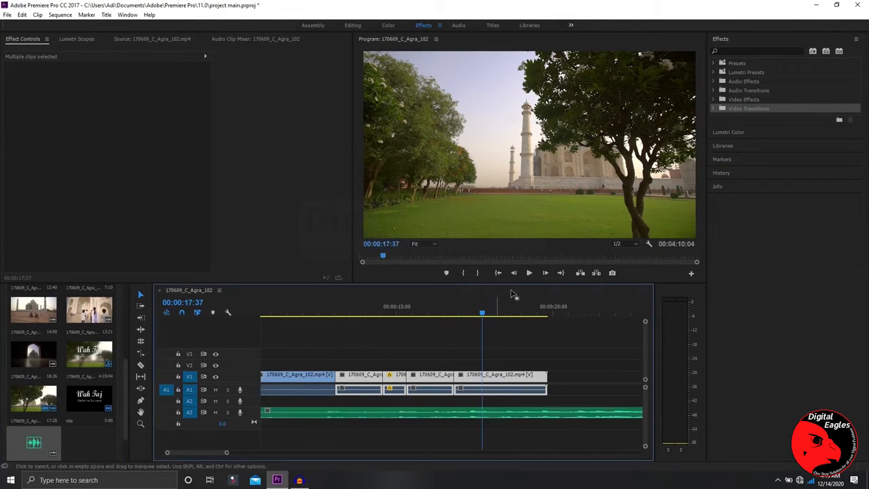
{"action": "left_click_drag", "start_coordinate": [383, 256], "coordinate": [351, 261]}
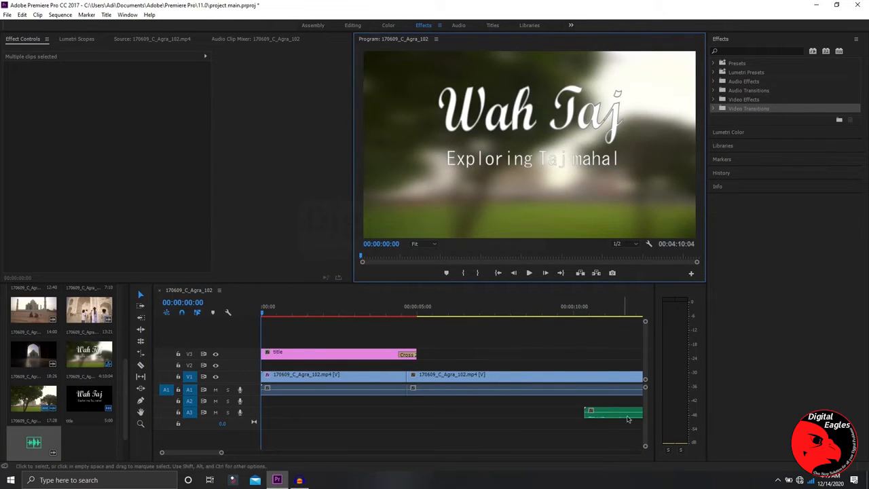
{"action": "left_click_drag", "start_coordinate": [612, 419], "coordinate": [271, 417]}
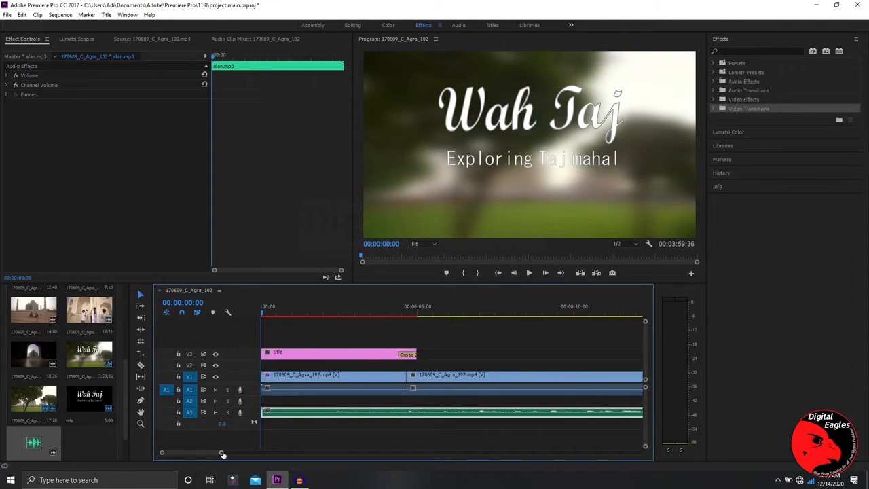
Delete the full-length music clip from track A3.
{"action": "left_click_drag", "start_coordinate": [223, 452], "coordinate": [243, 454]}
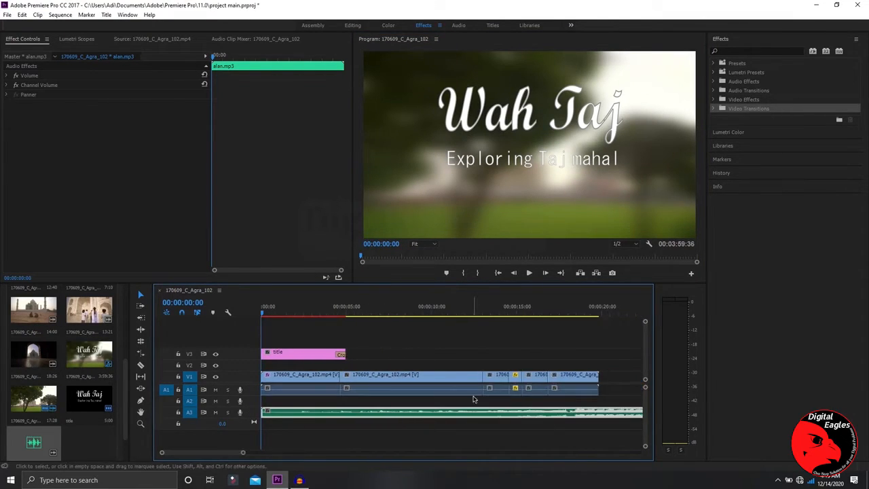
{"action": "left_click", "coordinate": [351, 306]}
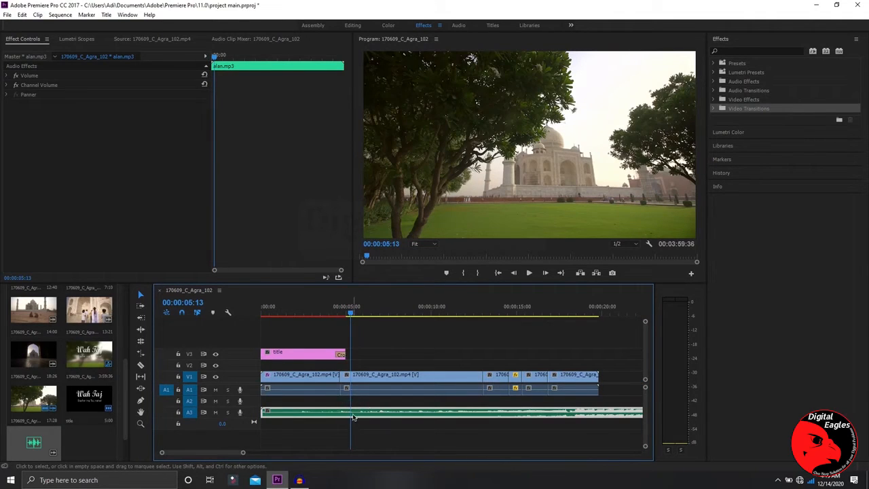
{"action": "left_click", "coordinate": [411, 407]}
{"action": "key", "text": "Delete"}
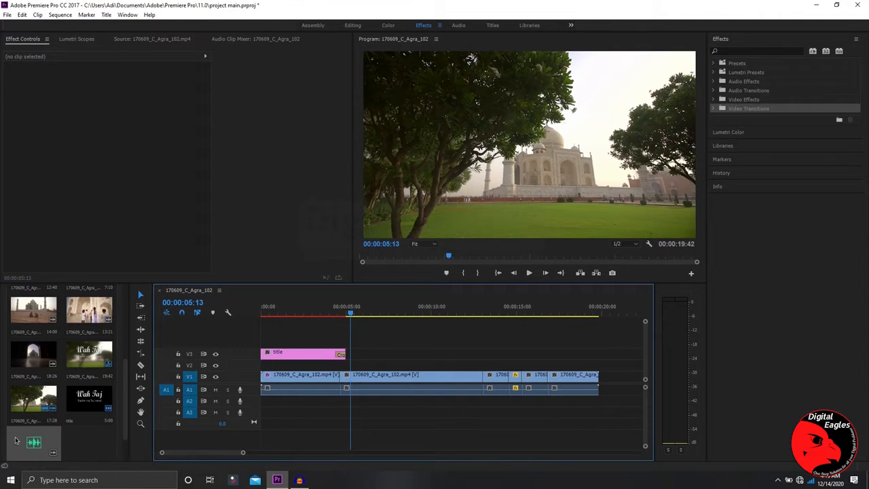
Switch to the Color workspace and load alan.mp3 into the Source monitor.
{"action": "left_click", "coordinate": [46, 453]}
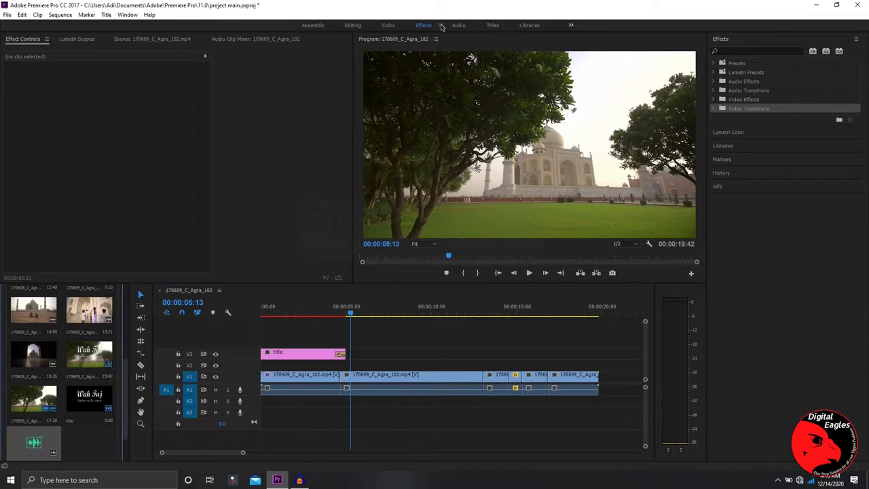
{"action": "left_click", "coordinate": [387, 26]}
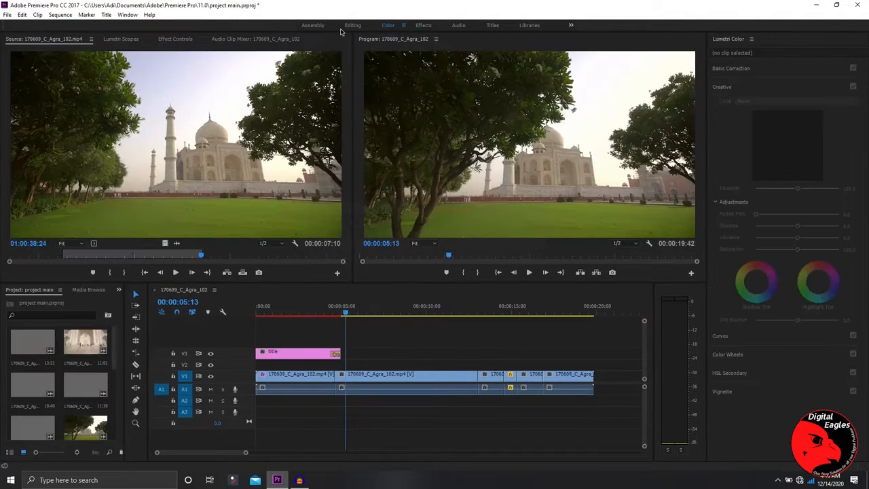
{"action": "scroll", "coordinate": [65, 441], "scroll_direction": "down", "scroll_amount": 3}
{"action": "left_click_drag", "start_coordinate": [32, 426], "coordinate": [227, 149]}
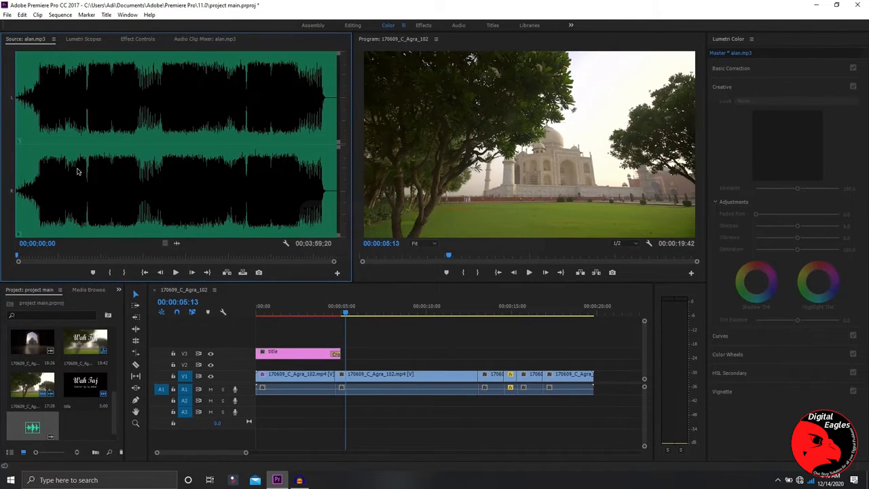
Mark an In point at 00;00;05;08 and an Out point at 00;00;50;00 on alan.mp3 in the Source monitor.
{"action": "left_click", "coordinate": [31, 258]}
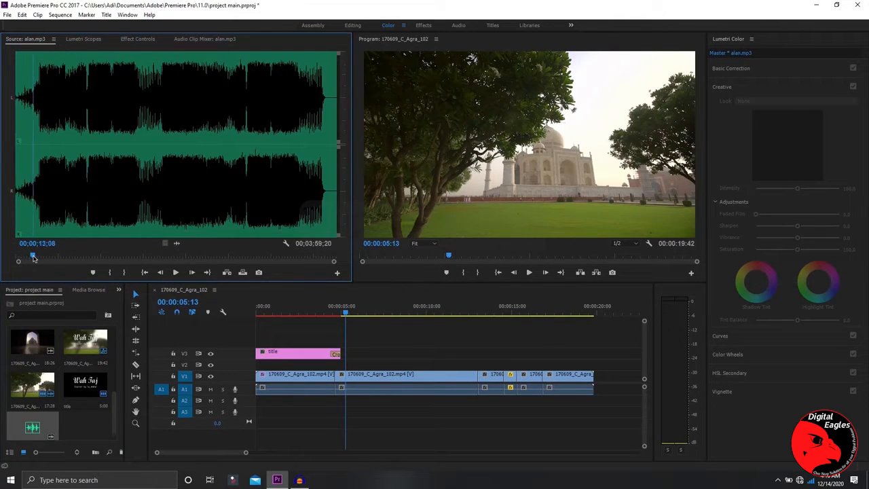
{"action": "left_click_drag", "start_coordinate": [33, 258], "coordinate": [21, 256]}
{"action": "left_click", "coordinate": [176, 272]}
{"action": "left_click", "coordinate": [176, 272]}
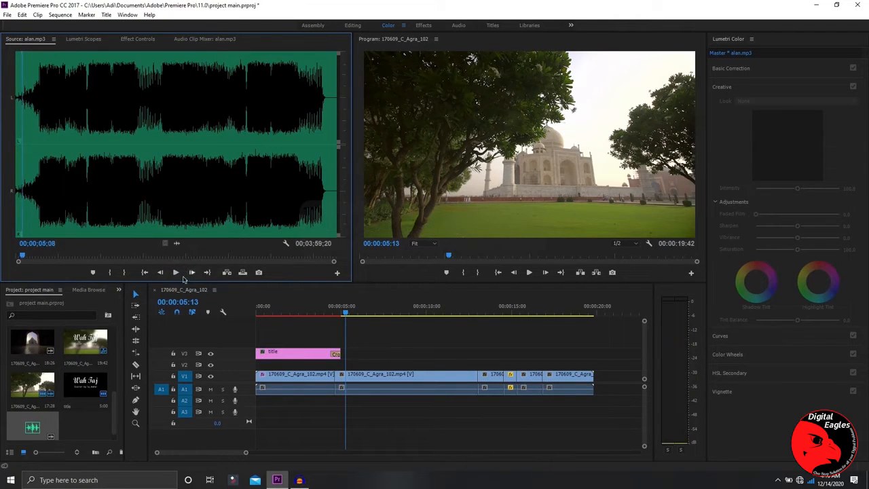
{"action": "left_click", "coordinate": [109, 272]}
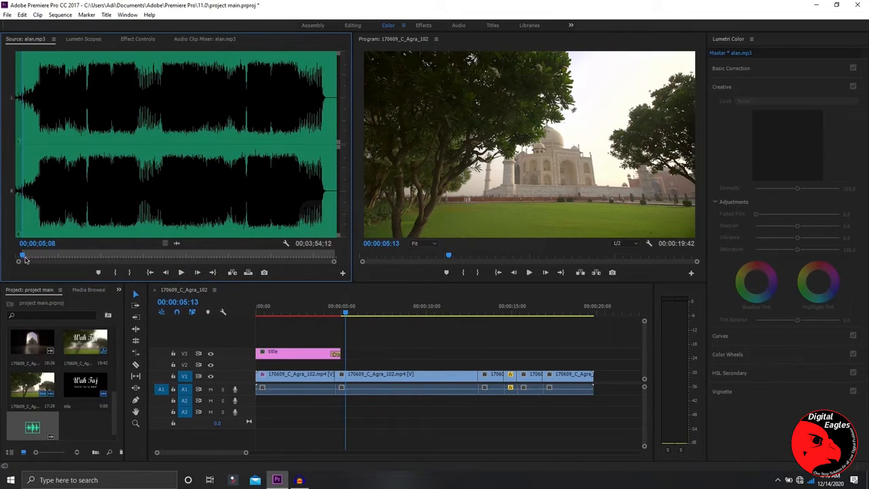
{"action": "left_click_drag", "start_coordinate": [23, 257], "coordinate": [82, 257]}
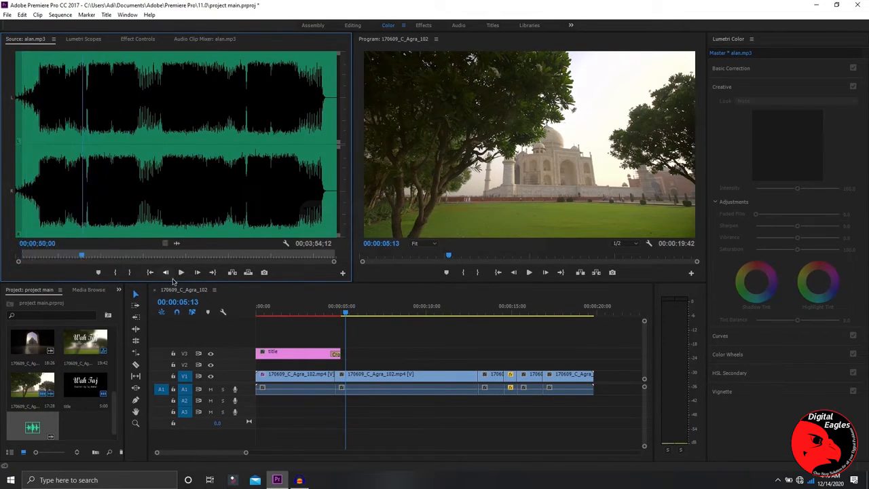
{"action": "left_click", "coordinate": [129, 272]}
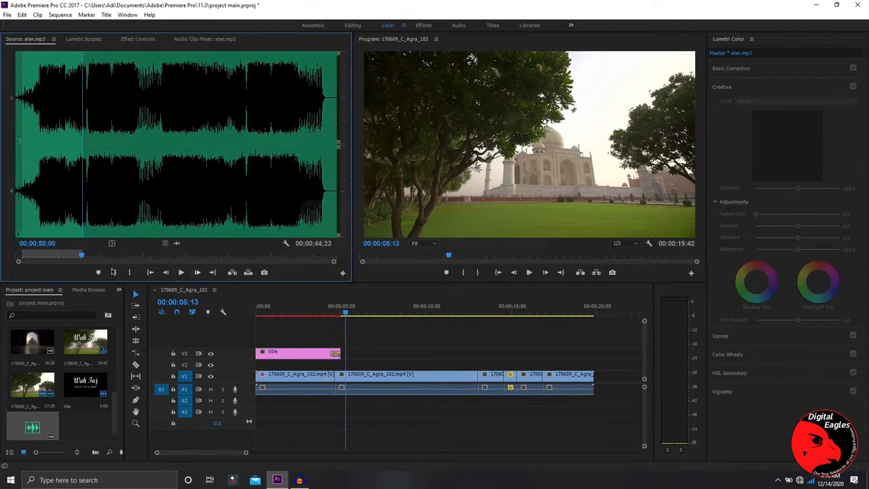
Place the marked section of alan.mp3 at the start of track A3 and play the sequence from 00:00:00:00.
{"action": "left_click_drag", "start_coordinate": [177, 244], "coordinate": [262, 415]}
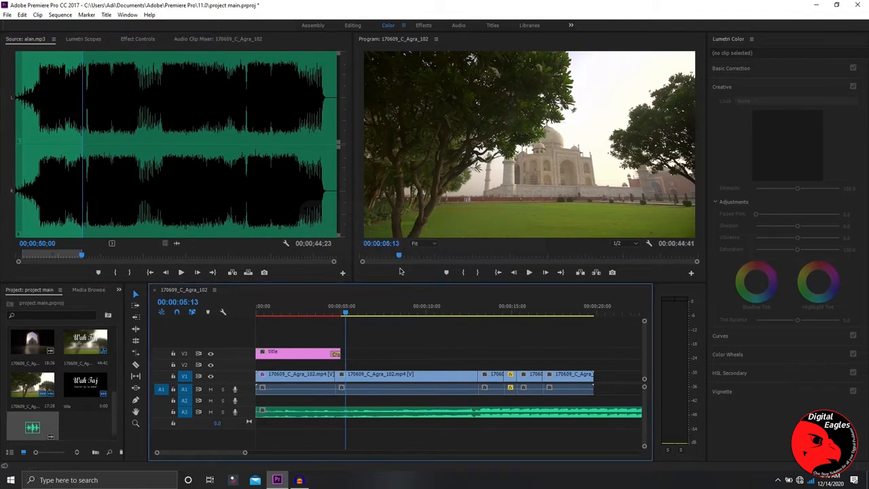
{"action": "left_click_drag", "start_coordinate": [400, 258], "coordinate": [350, 260]}
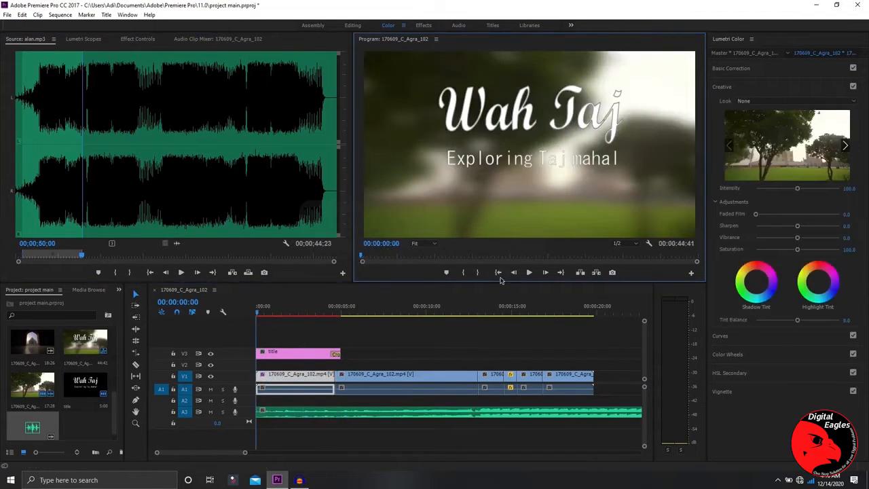
{"action": "left_click", "coordinate": [528, 272]}
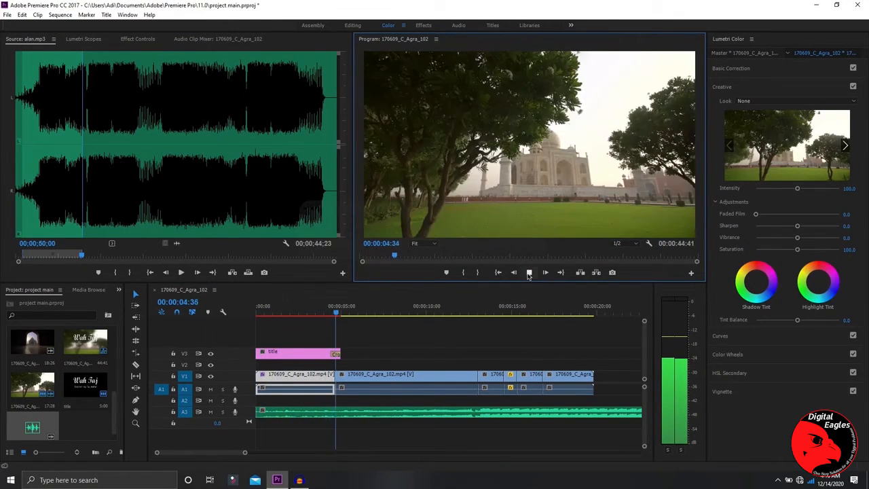
{"action": "left_click", "coordinate": [529, 272]}
{"action": "left_click", "coordinate": [427, 353]}
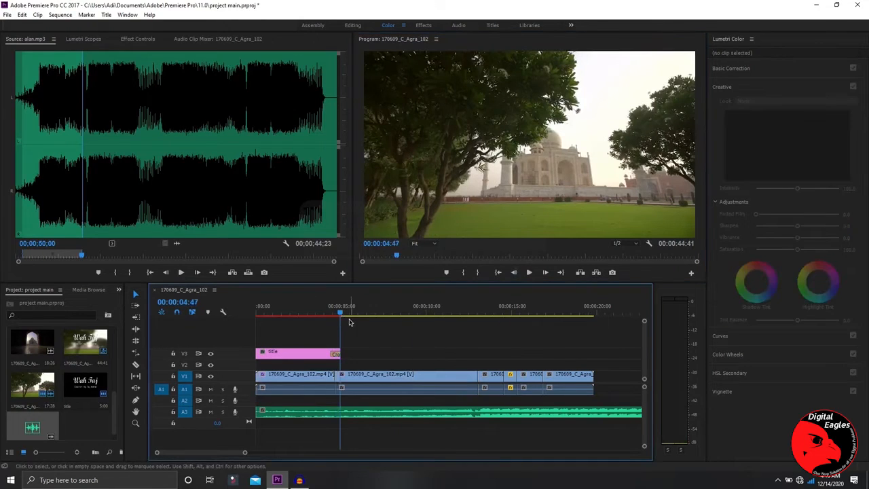
Cut the music on A3 at 00:00:19:41, where the video ends, and delete the part beyond the cut.
{"action": "left_click_drag", "start_coordinate": [341, 313], "coordinate": [619, 423]}
{"action": "left_click", "coordinate": [135, 365]}
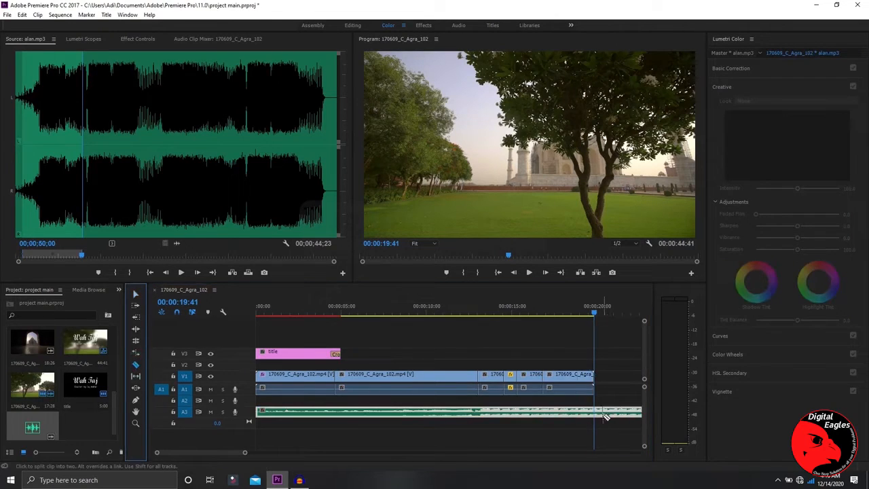
{"action": "left_click", "coordinate": [595, 413]}
{"action": "left_click", "coordinate": [139, 294]}
{"action": "left_click_drag", "start_coordinate": [619, 391], "coordinate": [625, 450]}
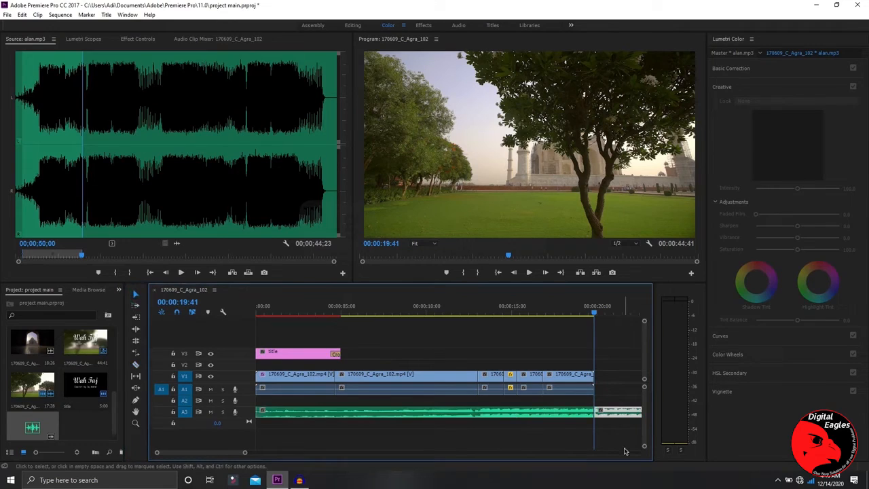
{"action": "key", "text": "Delete"}
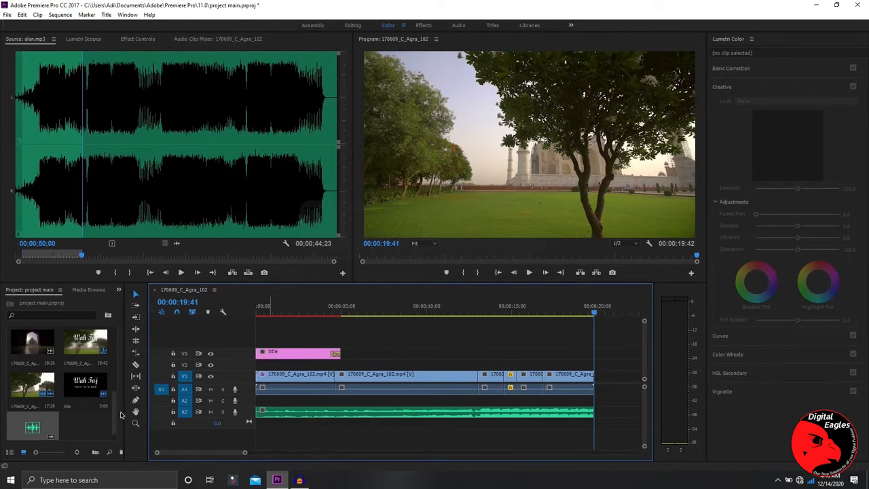
{"action": "key", "text": "ctrl+s"}
Delete the trimmed music clip from track A3.
{"action": "left_click_drag", "start_coordinate": [594, 314], "coordinate": [552, 314]}
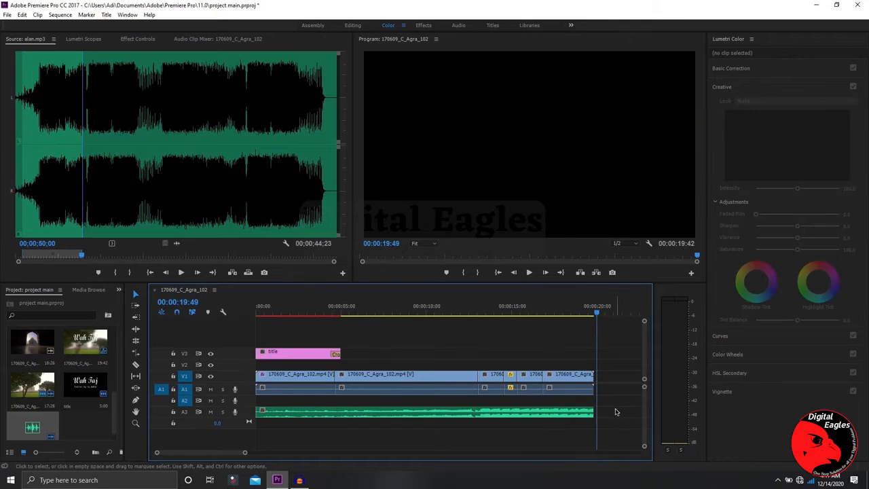
{"action": "left_click_drag", "start_coordinate": [615, 412], "coordinate": [577, 429]}
{"action": "key", "text": "Delete"}
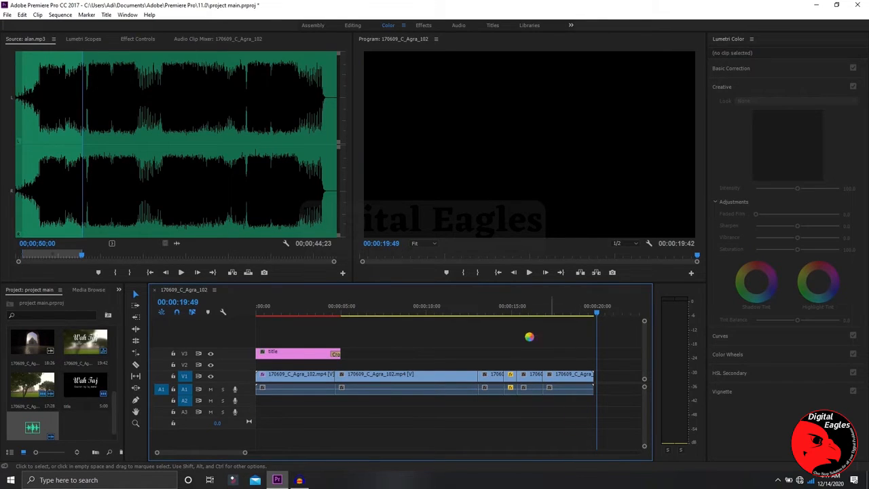
Delete all remaining clips, including the title, from the sequence 170609_C_Agra_102.
{"action": "left_click", "coordinate": [91, 435]}
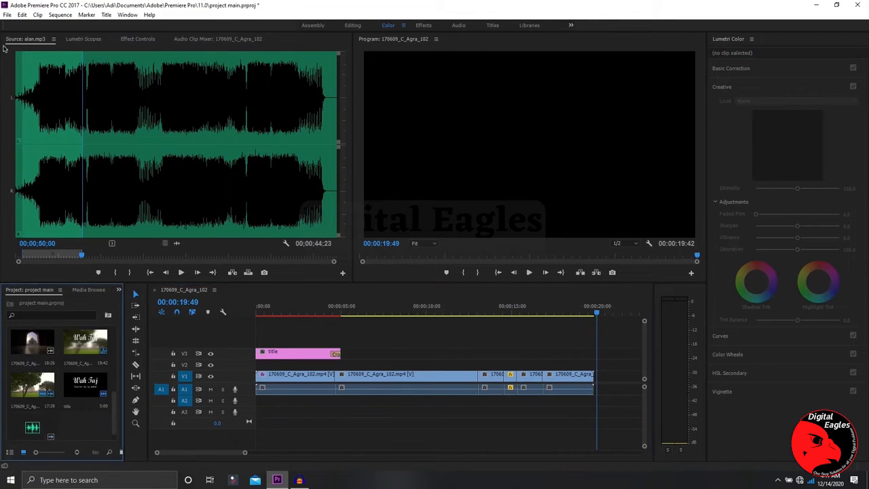
{"action": "left_click", "coordinate": [411, 261]}
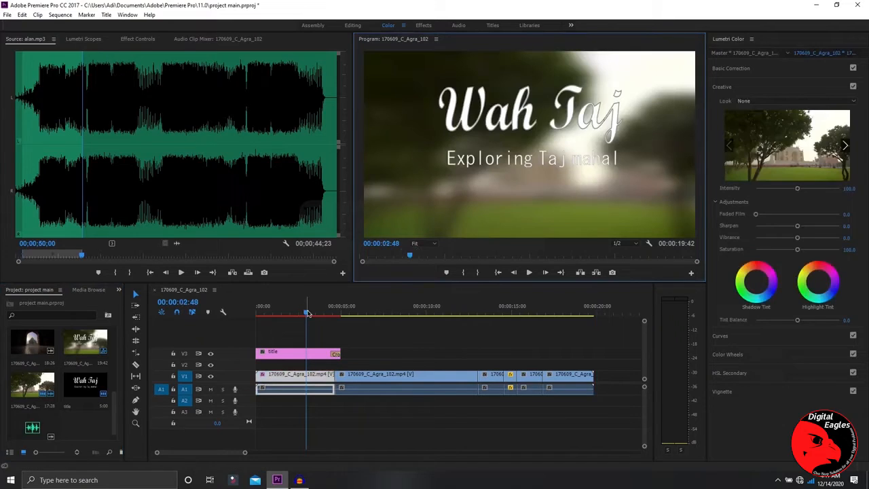
{"action": "left_click_drag", "start_coordinate": [307, 313], "coordinate": [378, 312]}
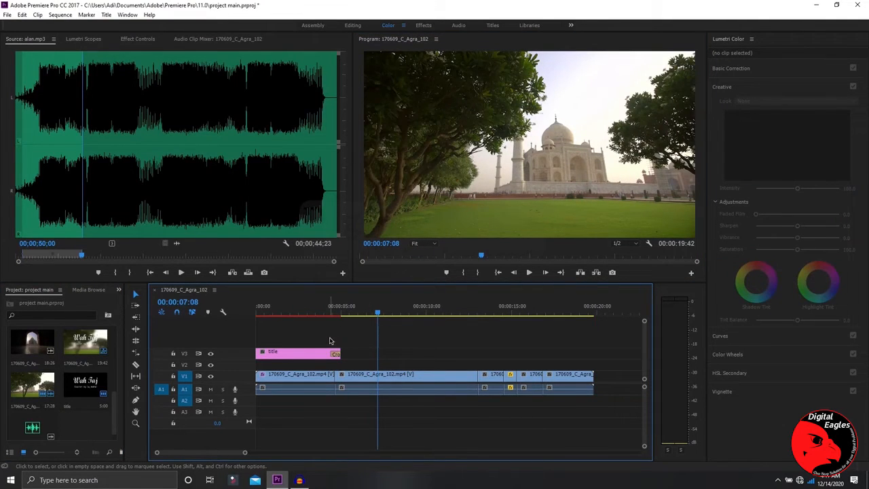
{"action": "left_click_drag", "start_coordinate": [305, 339], "coordinate": [559, 424]}
{"action": "key", "text": "Delete"}
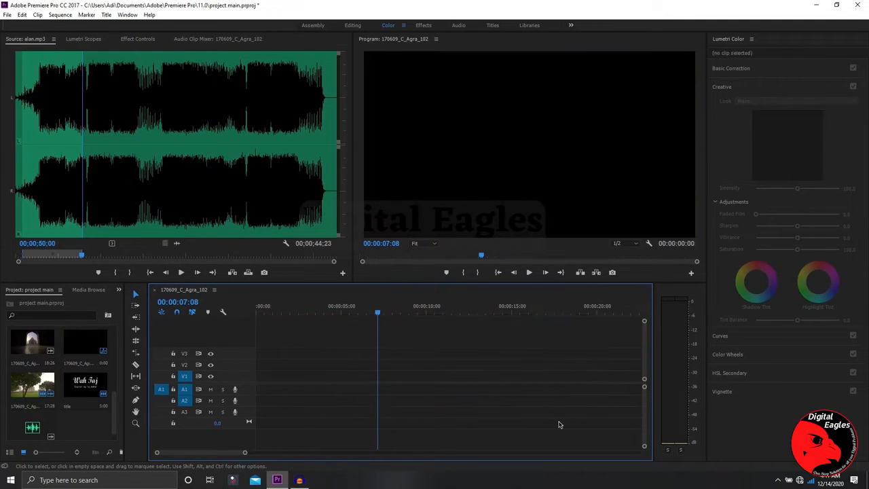
{"action": "left_click", "coordinate": [426, 368]}
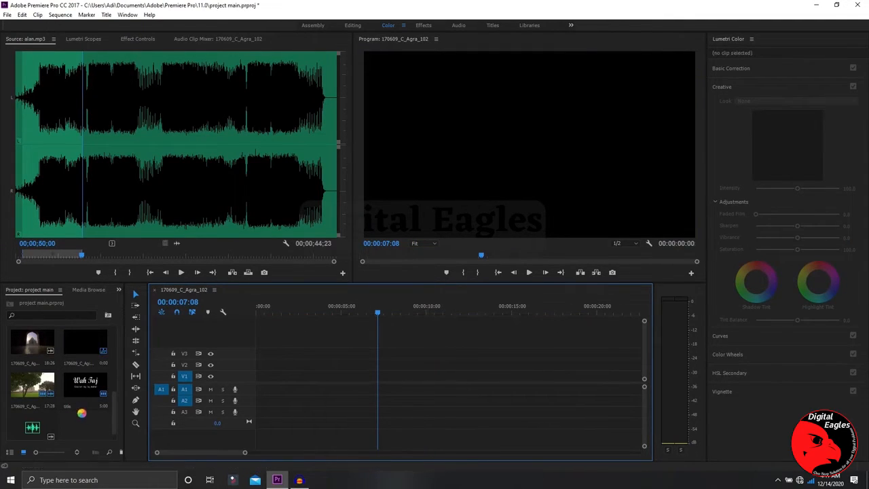
Place 170609_C_Agra_102.mp4 from the project at the start of track V1 and return the playhead to 00:00:00:00.
{"action": "left_click", "coordinate": [116, 414]}
{"action": "left_click_drag", "start_coordinate": [115, 414], "coordinate": [117, 347]}
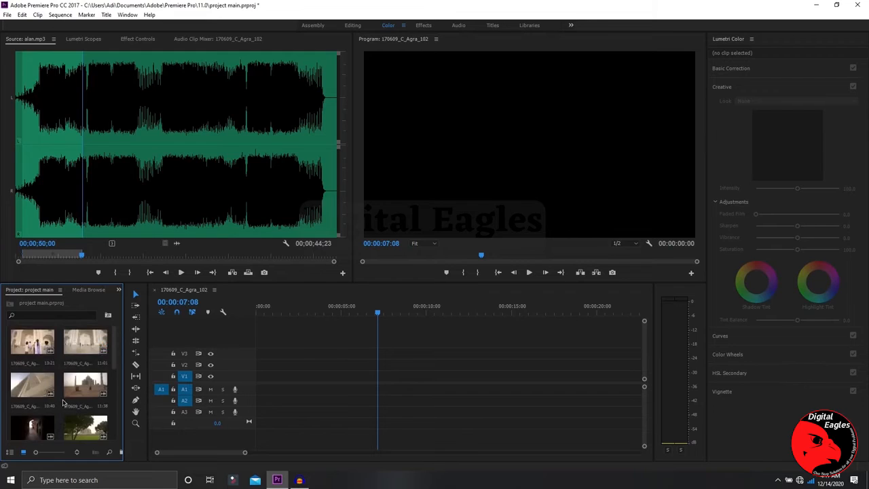
{"action": "scroll", "coordinate": [63, 403], "scroll_direction": "down", "scroll_amount": 3}
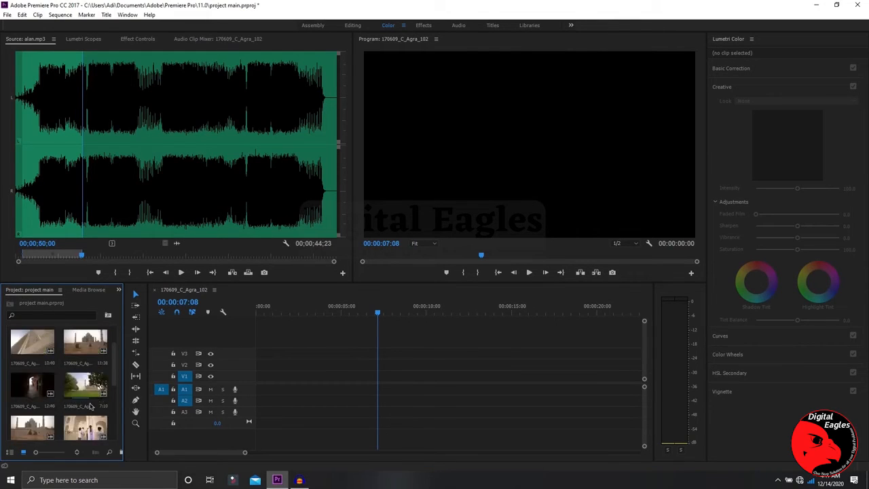
{"action": "scroll", "coordinate": [69, 402], "scroll_direction": "up", "scroll_amount": 2}
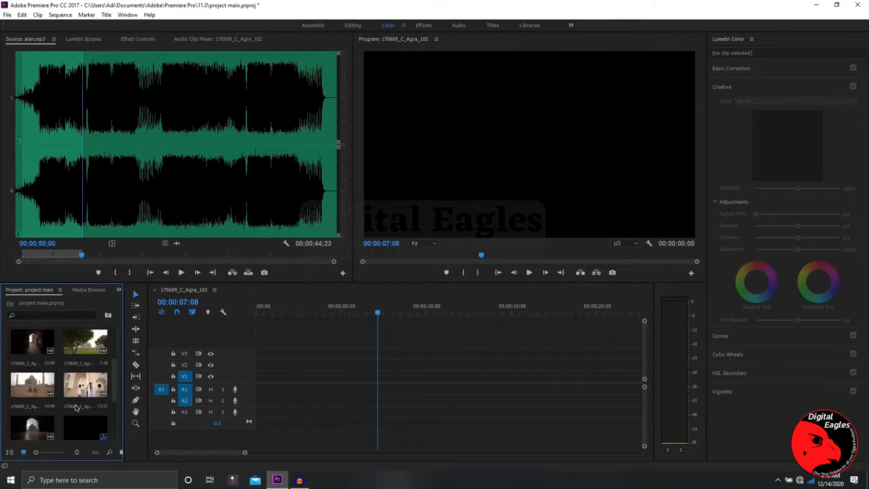
{"action": "scroll", "coordinate": [80, 429], "scroll_direction": "up", "scroll_amount": 1}
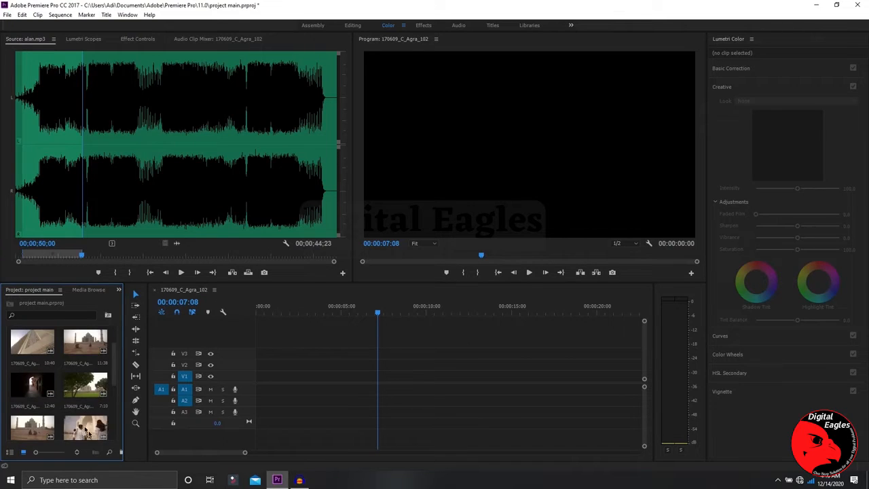
{"action": "left_click_drag", "start_coordinate": [88, 396], "coordinate": [258, 381]}
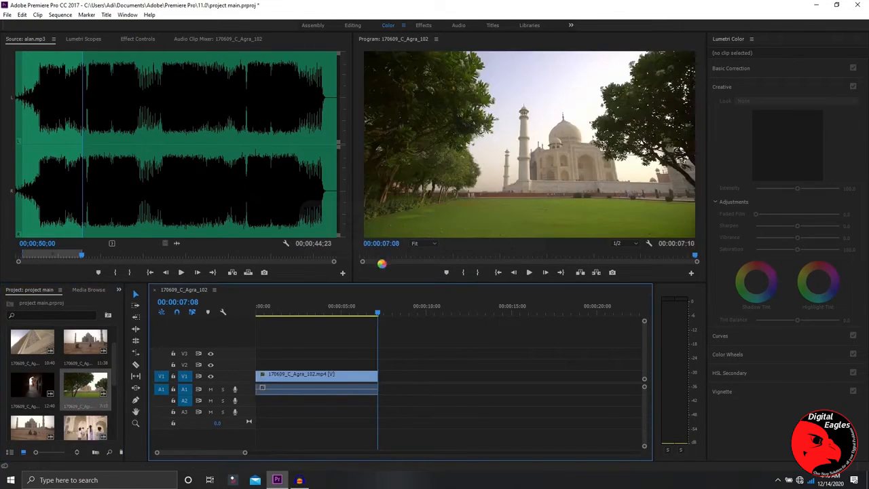
{"action": "left_click_drag", "start_coordinate": [378, 316], "coordinate": [257, 317]}
{"action": "left_click", "coordinate": [473, 352]}
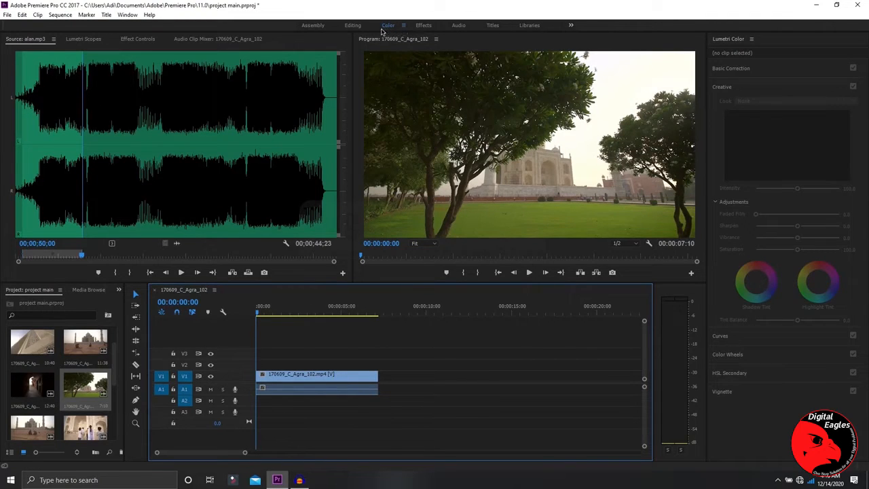
In the Color workspace, set the taj clip's Basic Correction temperature to about -64.1 and tint to 0.
{"action": "left_click", "coordinate": [355, 26]}
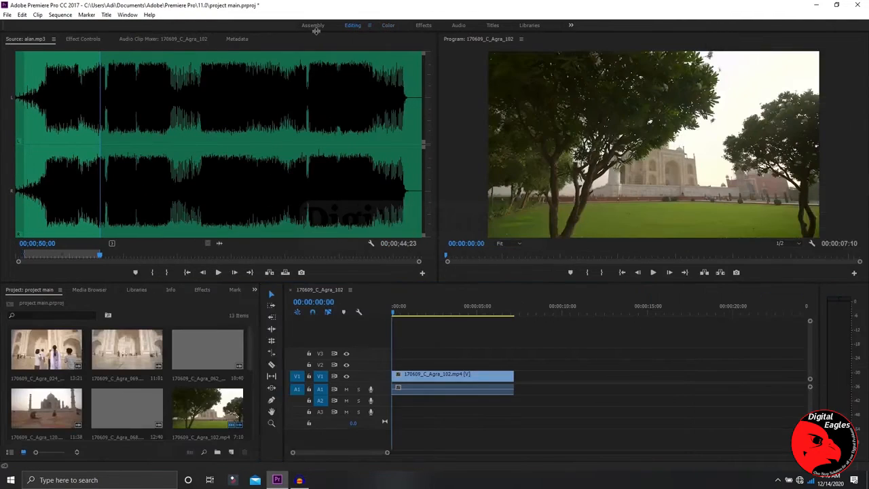
{"action": "left_click", "coordinate": [389, 25]}
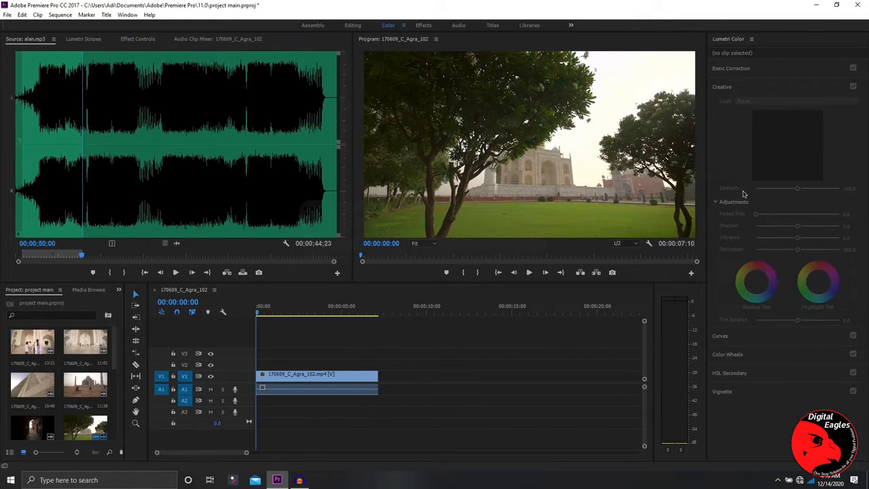
{"action": "left_click_drag", "start_coordinate": [289, 356], "coordinate": [341, 448]}
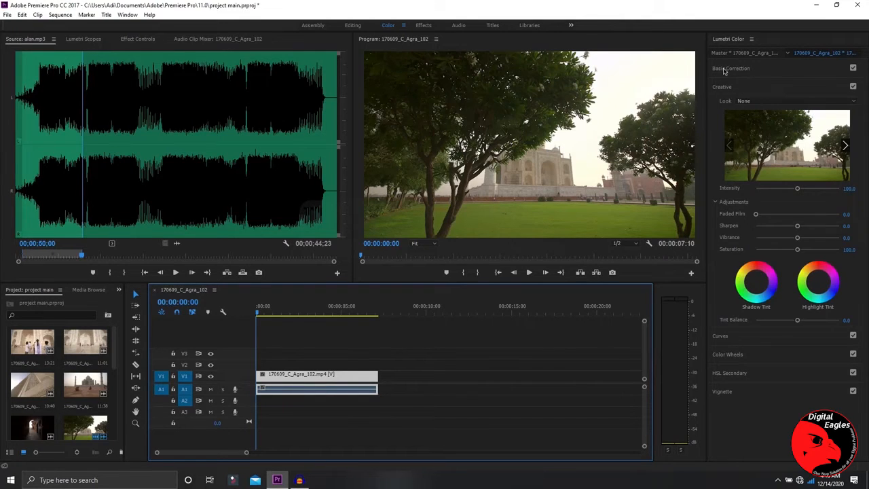
{"action": "left_click", "coordinate": [755, 71]}
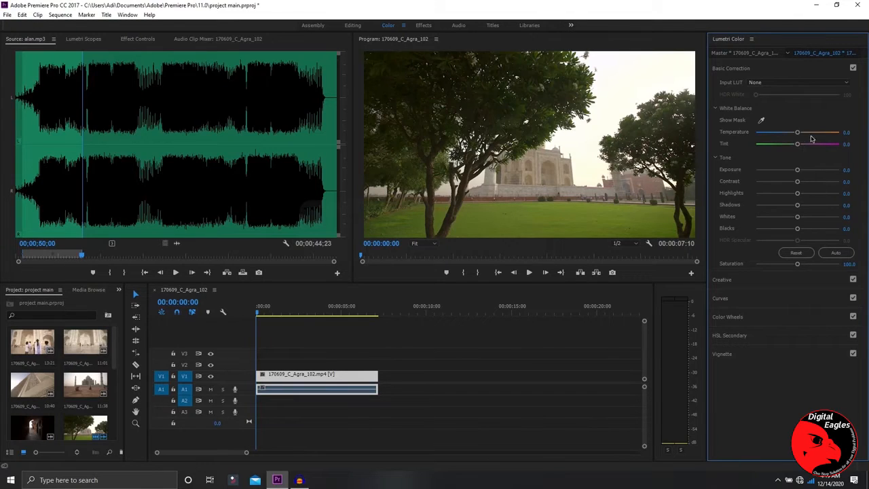
{"action": "mouse_move", "coordinate": [798, 134]}
{"action": "left_mouse_down"}
{"action": "mouse_move", "coordinate": [829, 133]}
{"action": "mouse_move", "coordinate": [759, 133]}
{"action": "mouse_move", "coordinate": [834, 131]}
{"action": "mouse_move", "coordinate": [760, 132]}
{"action": "mouse_move", "coordinate": [827, 147]}
{"action": "mouse_move", "coordinate": [770, 147]}
{"action": "mouse_move", "coordinate": [800, 147]}
{"action": "left_mouse_up"}
{"action": "left_click", "coordinate": [846, 145]}
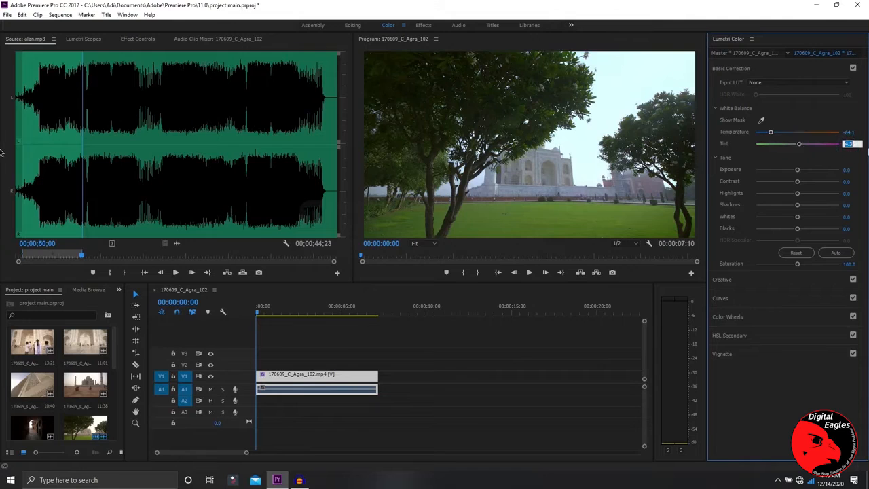
{"action": "type", "text": "0"}
{"action": "key", "text": "Return"}
Set the clip's exposure to 0.8, contrast to 32.6, highlights to 34.8 and shadows to -8.7.
{"action": "mouse_move", "coordinate": [798, 170]}
{"action": "left_mouse_down"}
{"action": "mouse_move", "coordinate": [791, 171]}
{"action": "mouse_move", "coordinate": [805, 171]}
{"action": "left_mouse_up"}
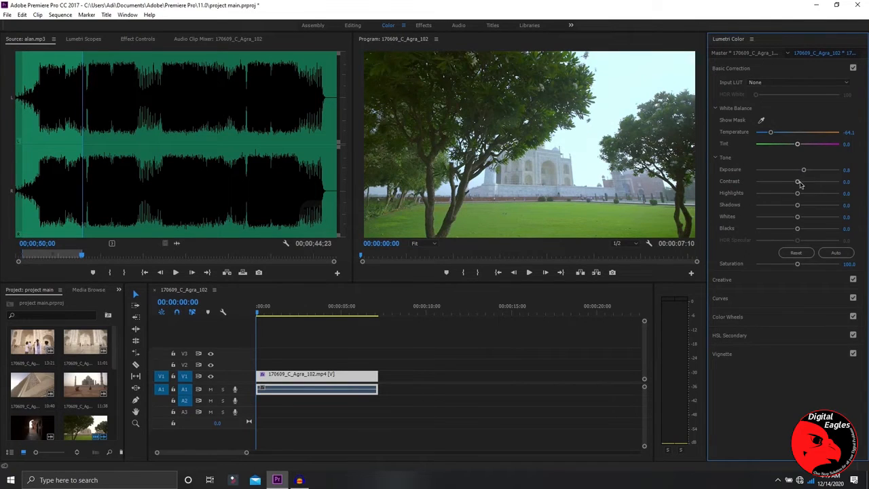
{"action": "mouse_move", "coordinate": [797, 182]}
{"action": "left_mouse_down"}
{"action": "mouse_move", "coordinate": [834, 183]}
{"action": "mouse_move", "coordinate": [776, 188]}
{"action": "mouse_move", "coordinate": [819, 187]}
{"action": "mouse_move", "coordinate": [812, 185]}
{"action": "left_mouse_up"}
{"action": "left_click_drag", "start_coordinate": [798, 198], "coordinate": [769, 208]}
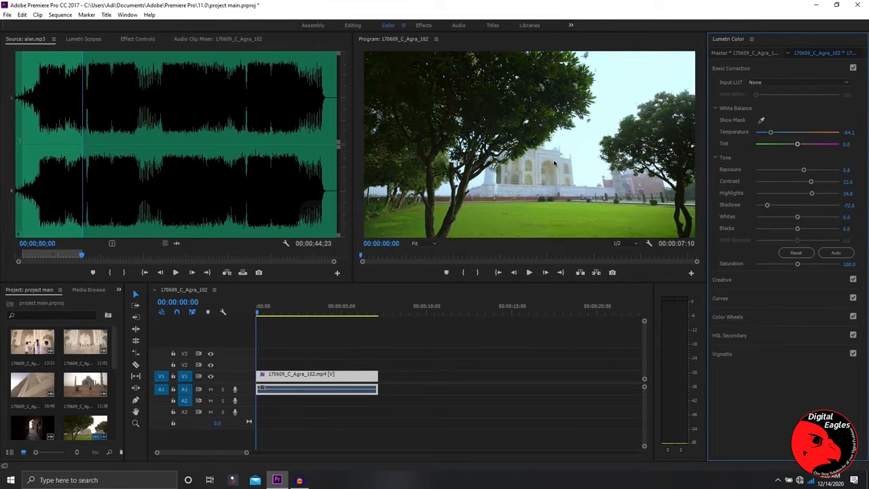
{"action": "left_click_drag", "start_coordinate": [767, 206], "coordinate": [795, 206]}
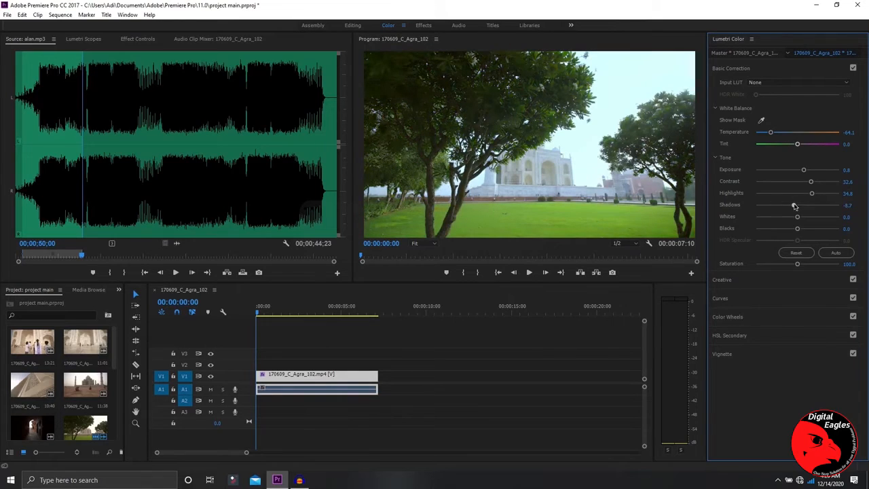
Set the clip's whites to 19.6 and blacks to -20.7, and raise the Basic Correction saturation slightly.
{"action": "mouse_move", "coordinate": [798, 217]}
{"action": "left_mouse_down"}
{"action": "mouse_move", "coordinate": [832, 219]}
{"action": "mouse_move", "coordinate": [750, 218]}
{"action": "mouse_move", "coordinate": [803, 215]}
{"action": "left_mouse_up"}
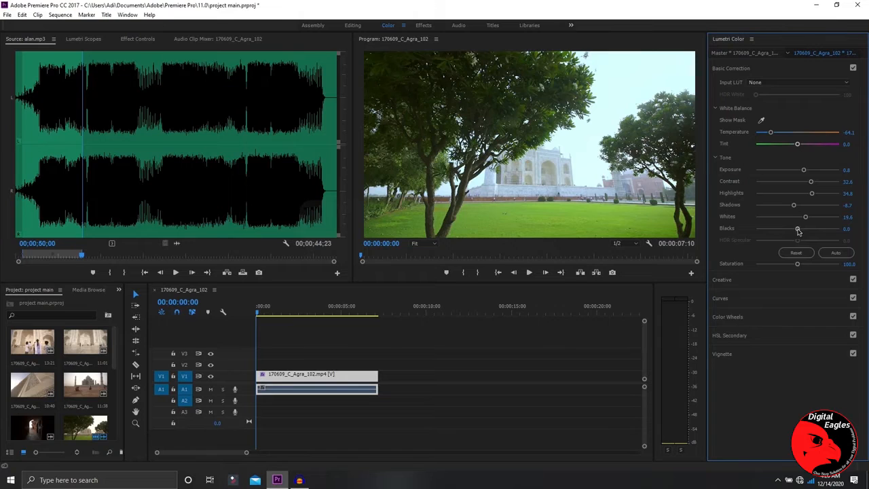
{"action": "mouse_move", "coordinate": [797, 229]}
{"action": "left_mouse_down"}
{"action": "mouse_move", "coordinate": [758, 226]}
{"action": "mouse_move", "coordinate": [785, 227]}
{"action": "left_mouse_up"}
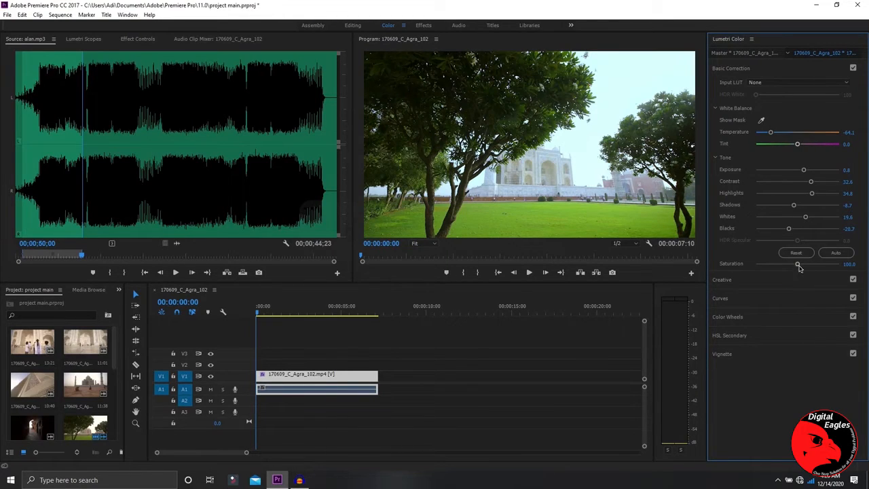
{"action": "mouse_move", "coordinate": [798, 266]}
{"action": "left_mouse_down"}
{"action": "mouse_move", "coordinate": [849, 267]}
{"action": "mouse_move", "coordinate": [750, 271]}
{"action": "mouse_move", "coordinate": [800, 267]}
{"action": "left_mouse_up"}
Try lower and higher intensities in the Creative section of Lumetri Color and leave the intensity at 106.5.
{"action": "left_click", "coordinate": [751, 68]}
{"action": "left_click", "coordinate": [751, 88]}
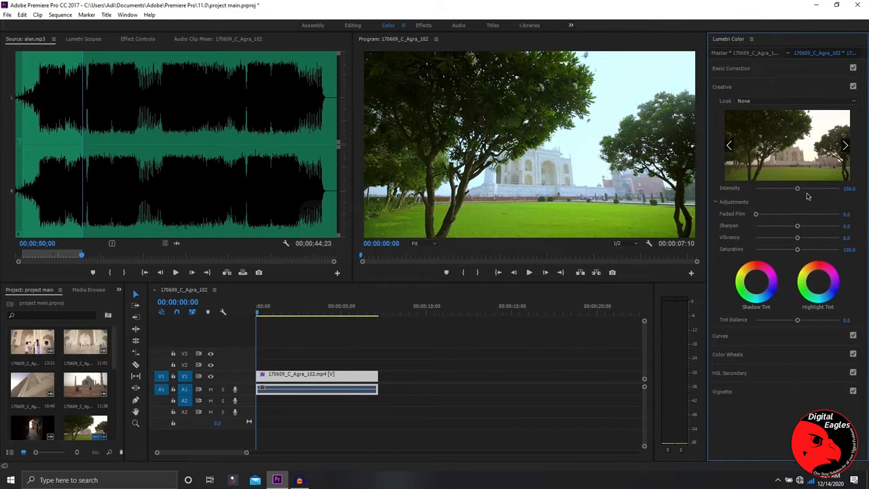
{"action": "mouse_move", "coordinate": [799, 190]}
{"action": "left_mouse_down"}
{"action": "mouse_move", "coordinate": [826, 189]}
{"action": "mouse_move", "coordinate": [727, 189]}
{"action": "mouse_move", "coordinate": [831, 194]}
{"action": "mouse_move", "coordinate": [789, 190]}
{"action": "mouse_move", "coordinate": [806, 191]}
{"action": "left_mouse_up"}
{"action": "left_click", "coordinate": [805, 191]}
{"action": "mouse_move", "coordinate": [806, 191]}
{"action": "left_mouse_down"}
{"action": "mouse_move", "coordinate": [776, 191]}
{"action": "mouse_move", "coordinate": [822, 189]}
{"action": "mouse_move", "coordinate": [766, 188]}
{"action": "mouse_move", "coordinate": [825, 190]}
{"action": "mouse_move", "coordinate": [761, 188]}
{"action": "mouse_move", "coordinate": [795, 189]}
{"action": "left_mouse_up"}
{"action": "left_click", "coordinate": [816, 190]}
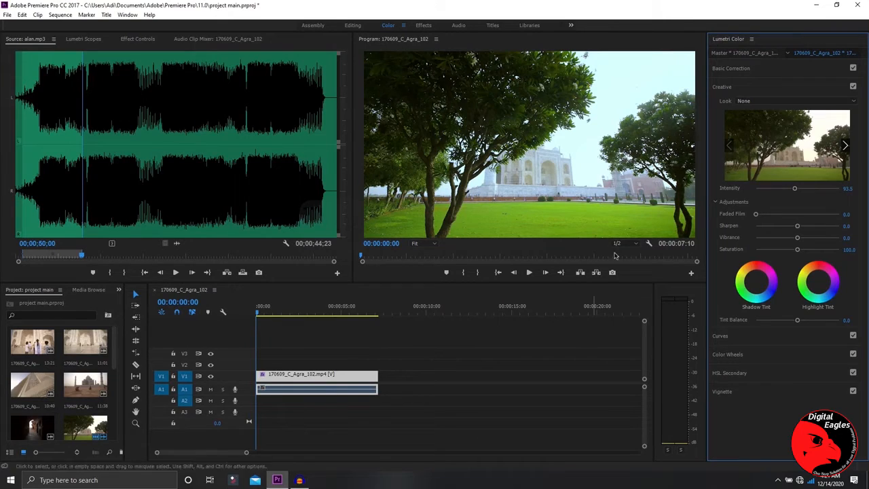
{"action": "left_click_drag", "start_coordinate": [794, 189], "coordinate": [801, 191]}
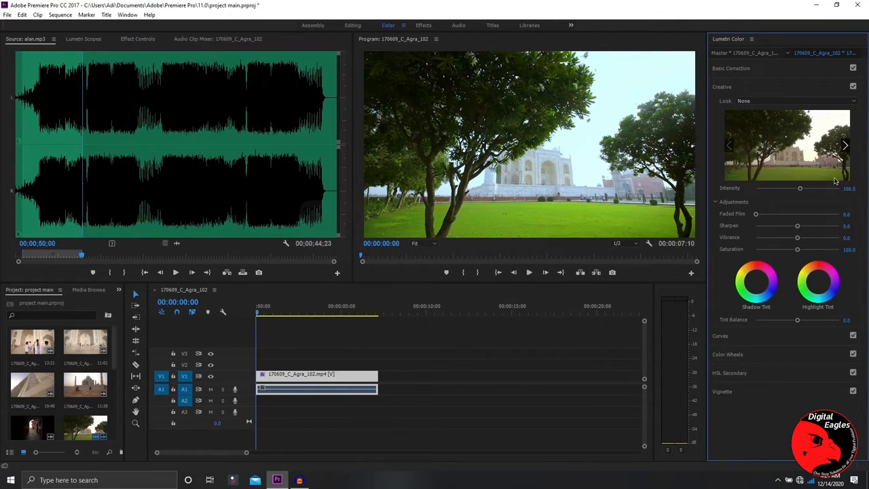
{"action": "double_click", "coordinate": [798, 188]}
In the Creative adjustments, set vibrance to 9.8 and saturation to 106.5, with faded film and sharpen at 0.
{"action": "left_click_drag", "start_coordinate": [756, 216], "coordinate": [736, 202]}
{"action": "mouse_move", "coordinate": [799, 226]}
{"action": "left_mouse_down"}
{"action": "mouse_move", "coordinate": [806, 228]}
{"action": "mouse_move", "coordinate": [731, 229]}
{"action": "mouse_move", "coordinate": [846, 225]}
{"action": "mouse_move", "coordinate": [736, 232]}
{"action": "mouse_move", "coordinate": [798, 226]}
{"action": "left_mouse_up"}
{"action": "left_click", "coordinate": [848, 225]}
{"action": "type", "text": "0"}
{"action": "left_click", "coordinate": [829, 198]}
{"action": "left_click_drag", "start_coordinate": [800, 241], "coordinate": [842, 238]}
{"action": "left_click_drag", "start_coordinate": [820, 237], "coordinate": [797, 243]}
{"action": "mouse_move", "coordinate": [800, 246]}
{"action": "left_mouse_down"}
{"action": "mouse_move", "coordinate": [809, 238]}
{"action": "mouse_move", "coordinate": [802, 250]}
{"action": "left_mouse_up"}
Shift the shadow tint toward yellow-green and the highlight tint slightly off centre in the Creative color wheels.
{"action": "left_click_drag", "start_coordinate": [758, 284], "coordinate": [758, 263]}
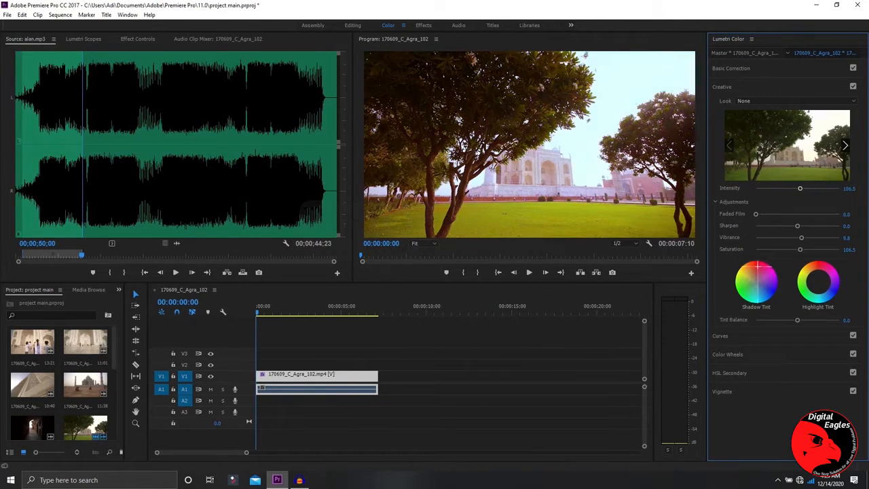
{"action": "left_click_drag", "start_coordinate": [758, 266], "coordinate": [753, 278]}
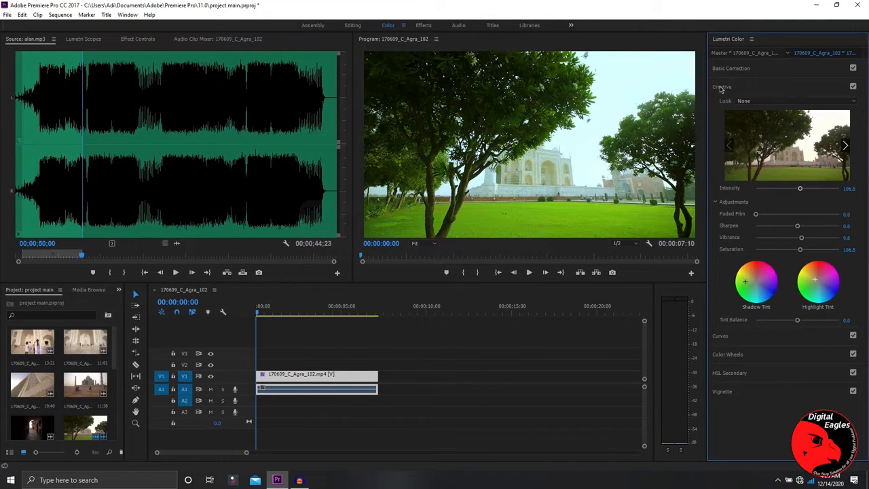
{"action": "left_click", "coordinate": [774, 87]}
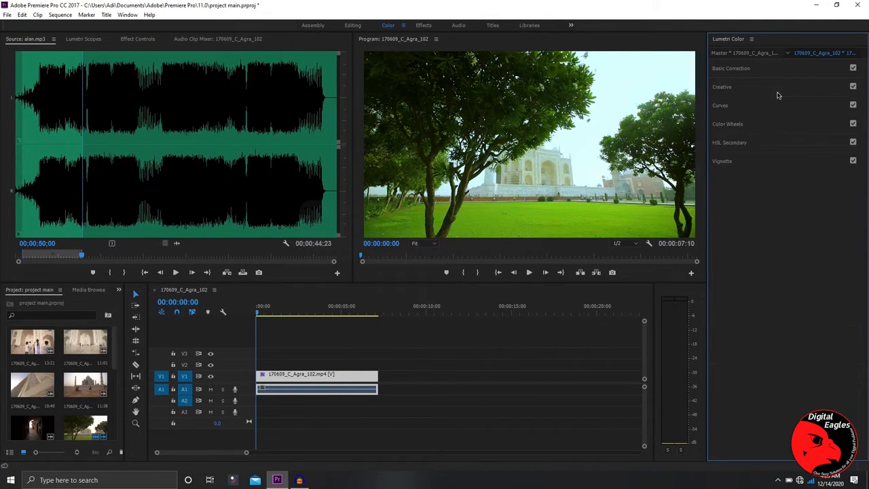
Add a point near the middle of the white RGB curve and pull it slightly down to darken the midtones.
{"action": "left_click", "coordinate": [735, 108]}
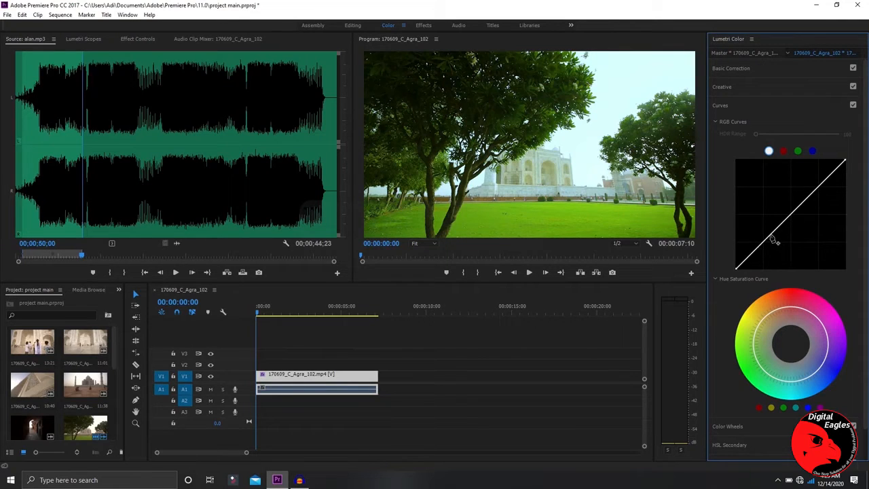
{"action": "left_click_drag", "start_coordinate": [773, 238], "coordinate": [792, 219]}
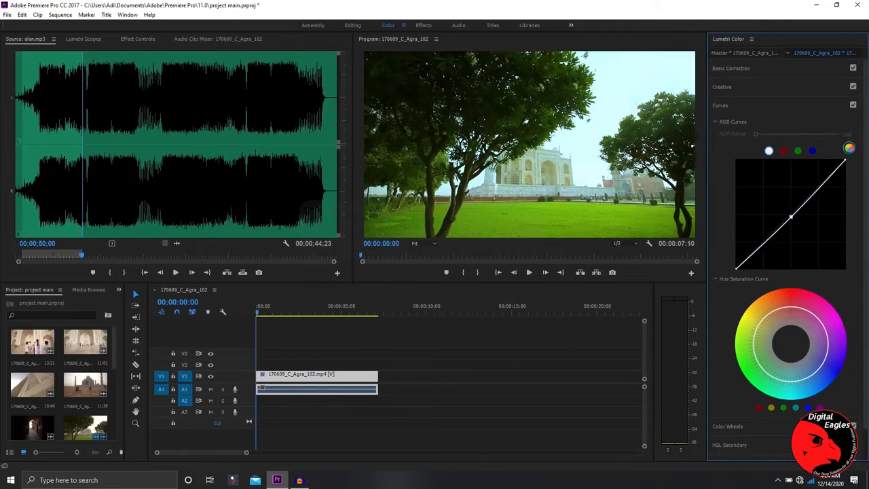
{"action": "scroll", "coordinate": [797, 243], "scroll_direction": "down", "scroll_amount": 1}
{"action": "scroll", "coordinate": [803, 245], "scroll_direction": "down", "scroll_amount": 1}
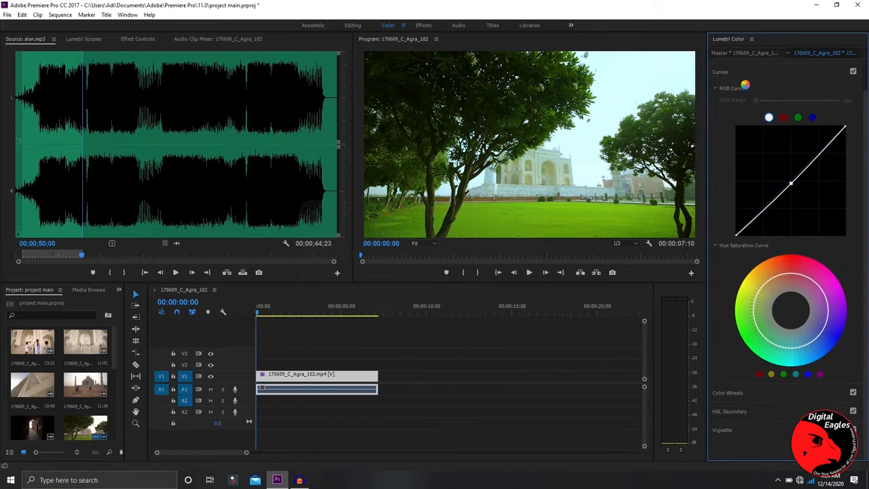
{"action": "left_click", "coordinate": [716, 89]}
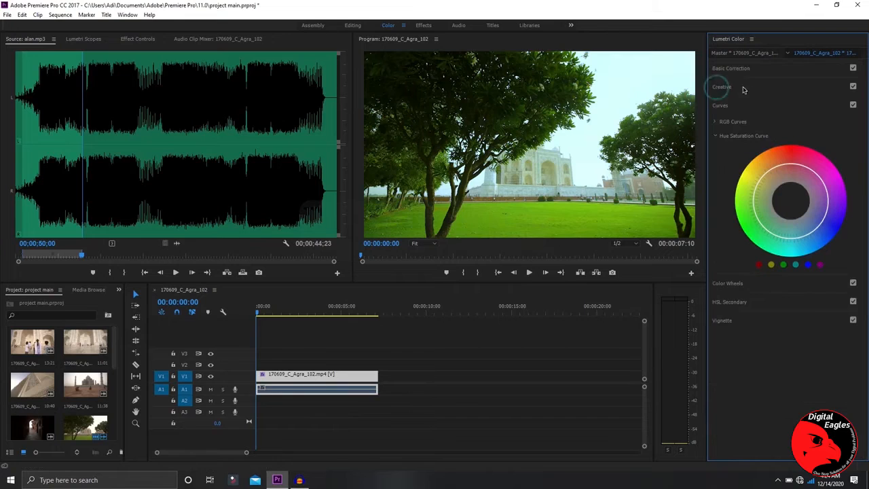
Give the clip a vignette with amount -0.5, midpoint 82.6, roundness 63.0 and feather 73.9, and deselect the clip.
{"action": "left_click", "coordinate": [735, 324]}
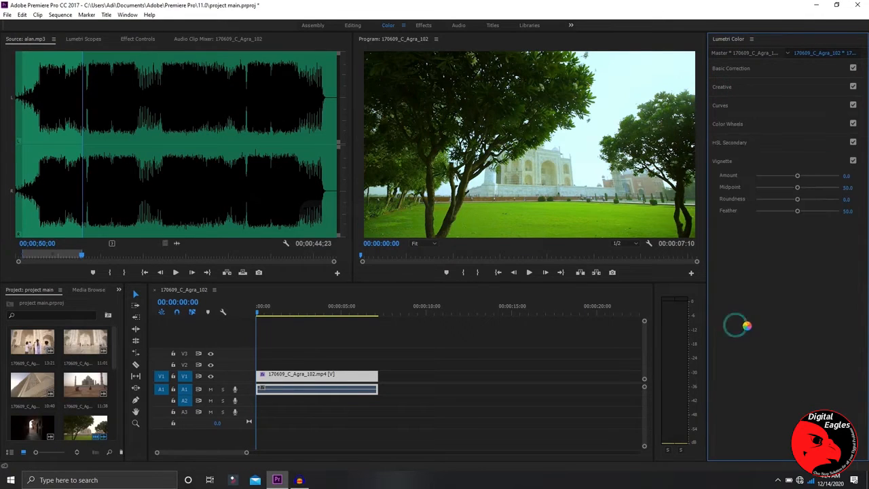
{"action": "left_click_drag", "start_coordinate": [799, 178], "coordinate": [832, 179]}
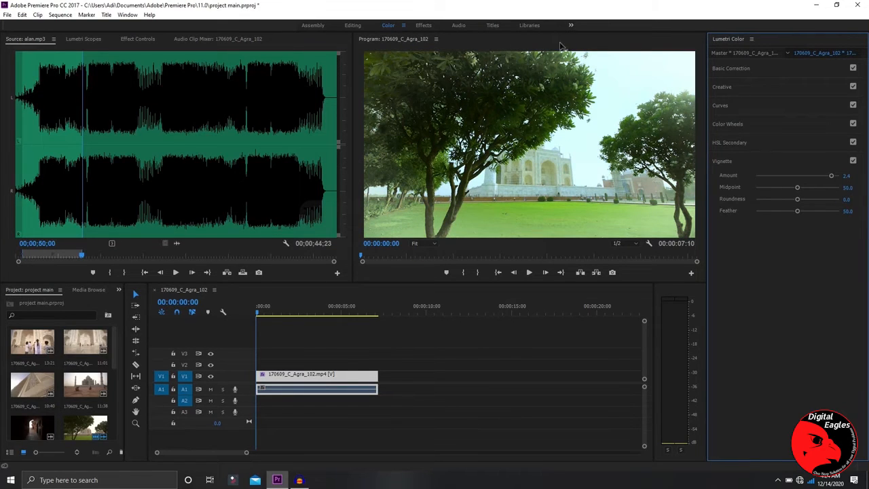
{"action": "left_click_drag", "start_coordinate": [790, 179], "coordinate": [818, 212]}
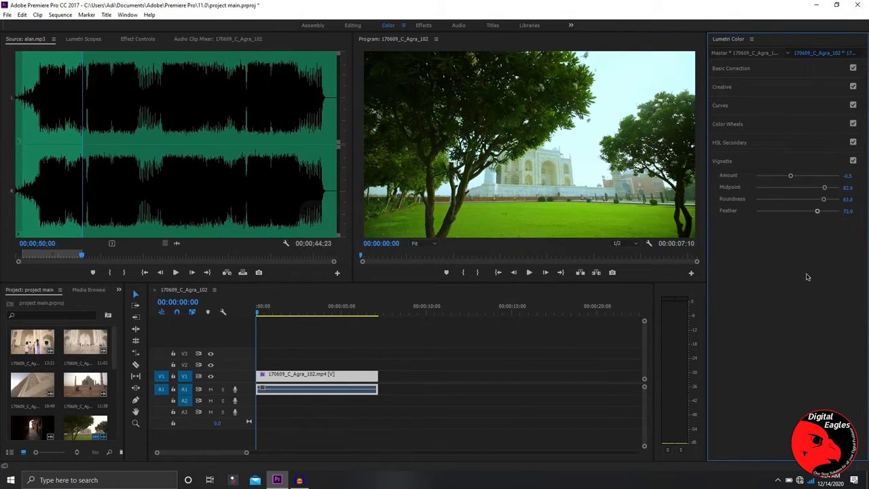
{"action": "left_click", "coordinate": [505, 393]}
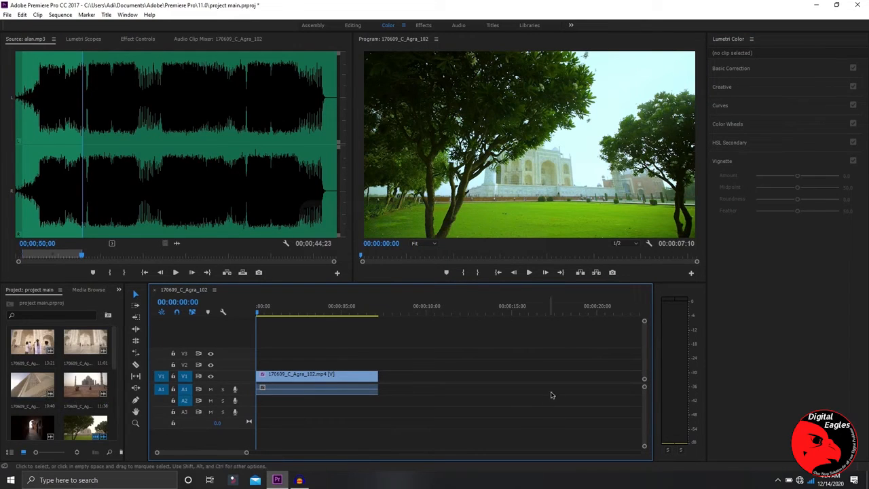
Place the original Agra_102 footage in front of the graded clip on track V3 and play both to compare before and after.
{"action": "scroll", "coordinate": [69, 417], "scroll_direction": "down", "scroll_amount": 2}
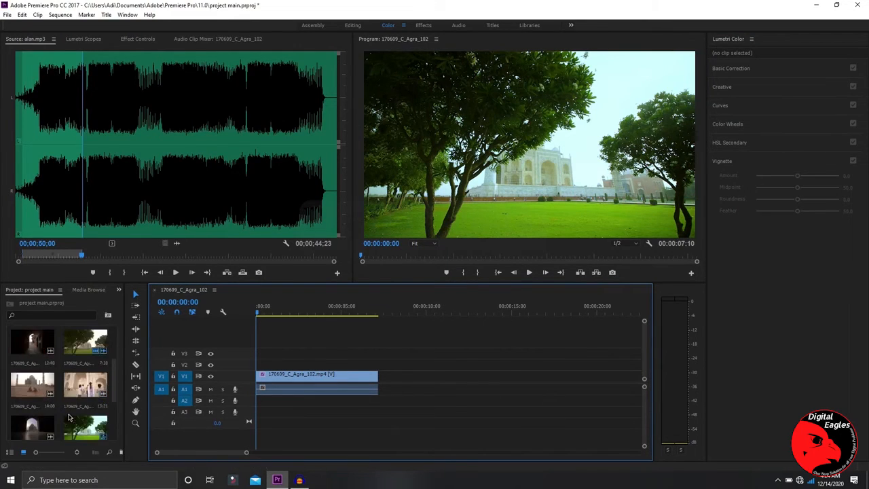
{"action": "scroll", "coordinate": [100, 429], "scroll_direction": "up", "scroll_amount": 2}
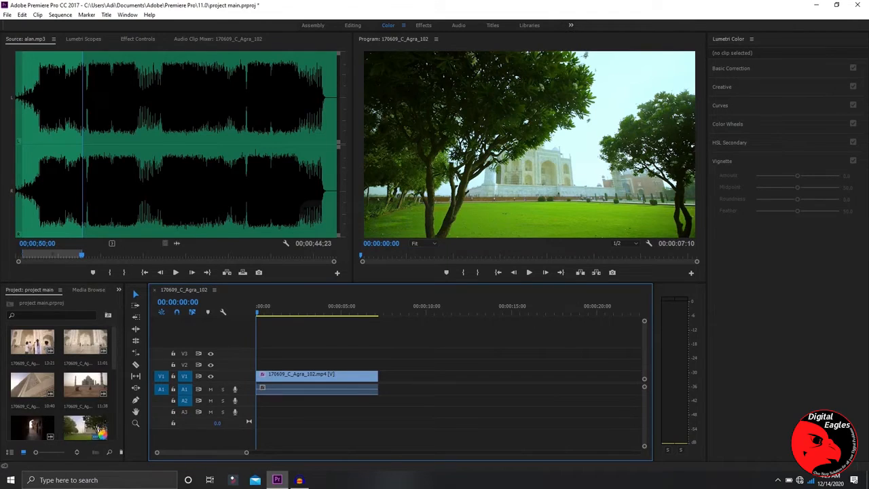
{"action": "left_click_drag", "start_coordinate": [95, 426], "coordinate": [259, 353]}
{"action": "left_click_drag", "start_coordinate": [412, 381], "coordinate": [469, 358]}
{"action": "left_click", "coordinate": [533, 385]}
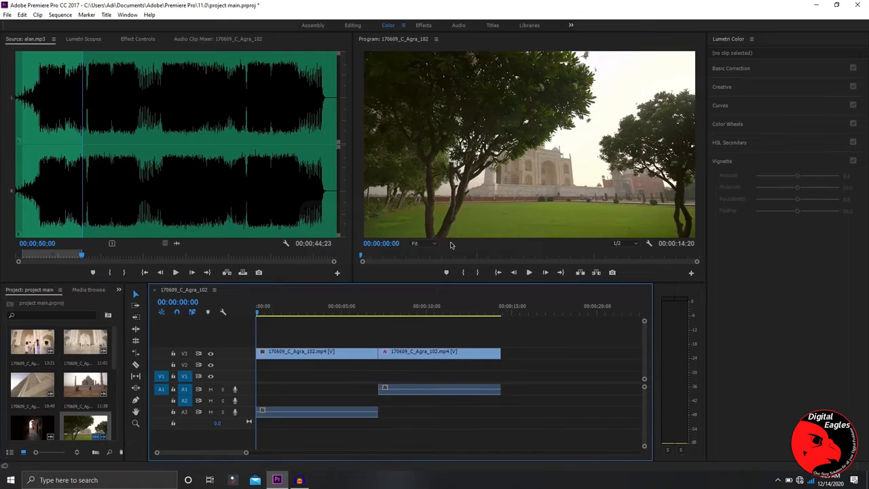
{"action": "left_click", "coordinate": [529, 273]}
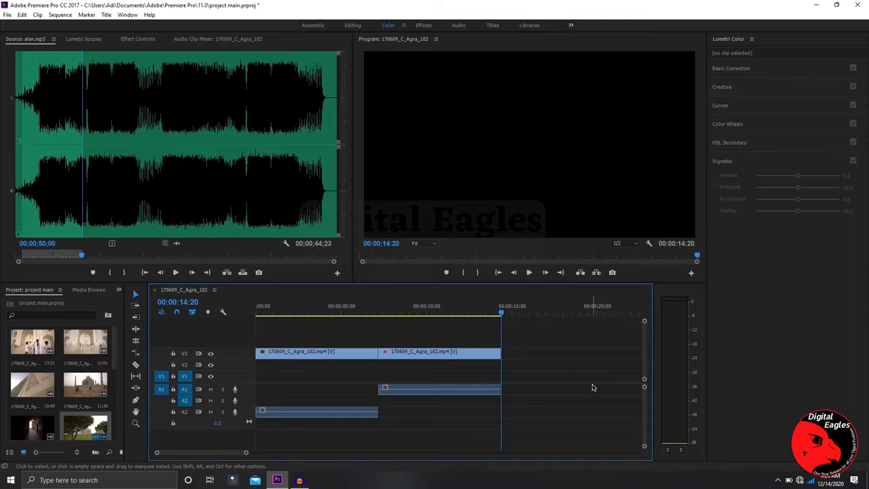
Delete both Agra_102 clips and their audio from the timeline.
{"action": "left_click_drag", "start_coordinate": [577, 362], "coordinate": [320, 426]}
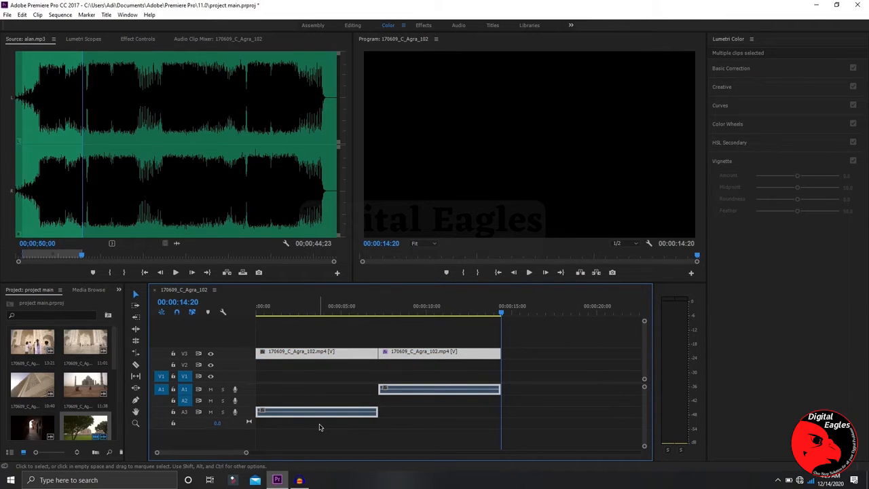
{"action": "key", "text": "Delete"}
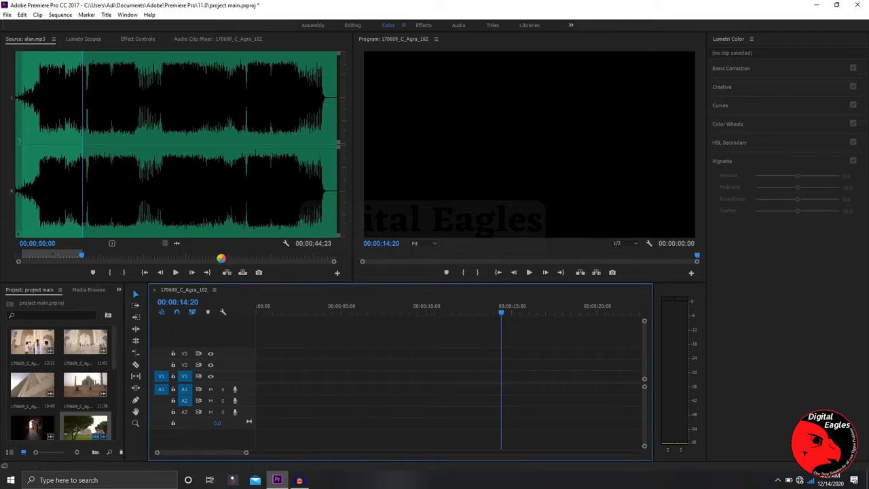
{"action": "left_click", "coordinate": [348, 357]}
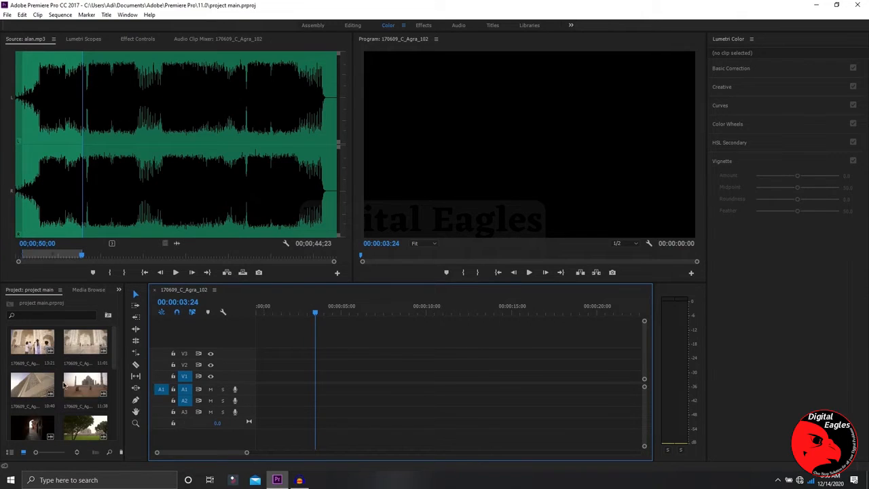
Import instagram.mp4 from the Youtube folder into the project.
{"action": "scroll", "coordinate": [63, 373], "scroll_direction": "down", "scroll_amount": 3}
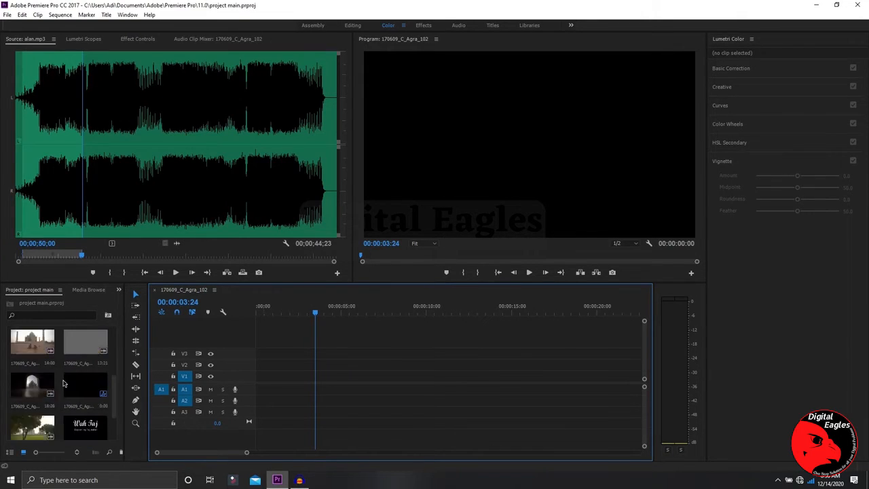
{"action": "double_click", "coordinate": [84, 422]}
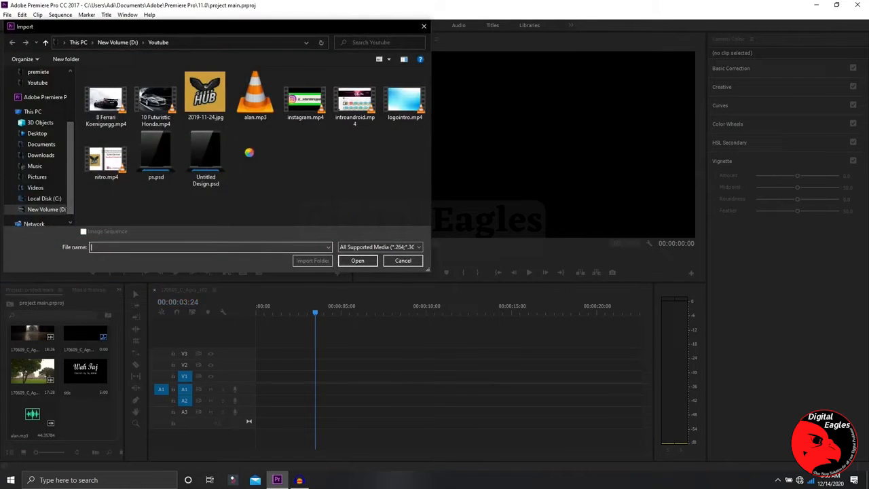
{"action": "left_click", "coordinate": [305, 105]}
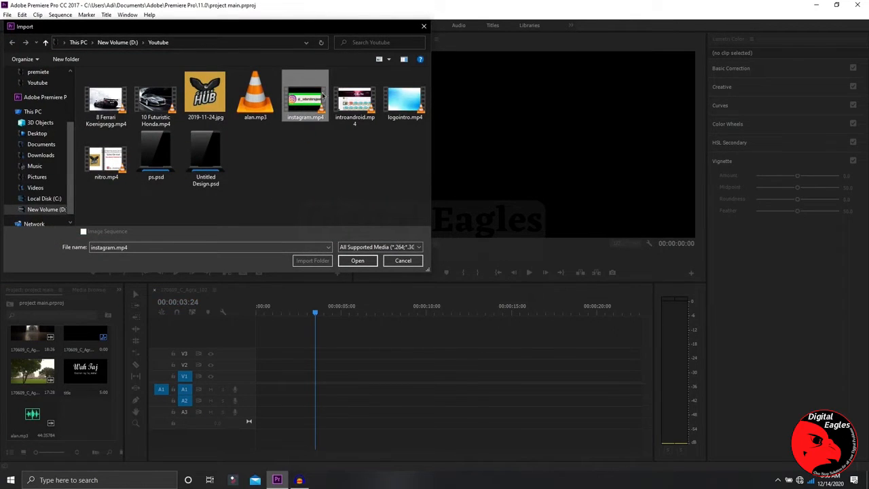
{"action": "left_click", "coordinate": [356, 265]}
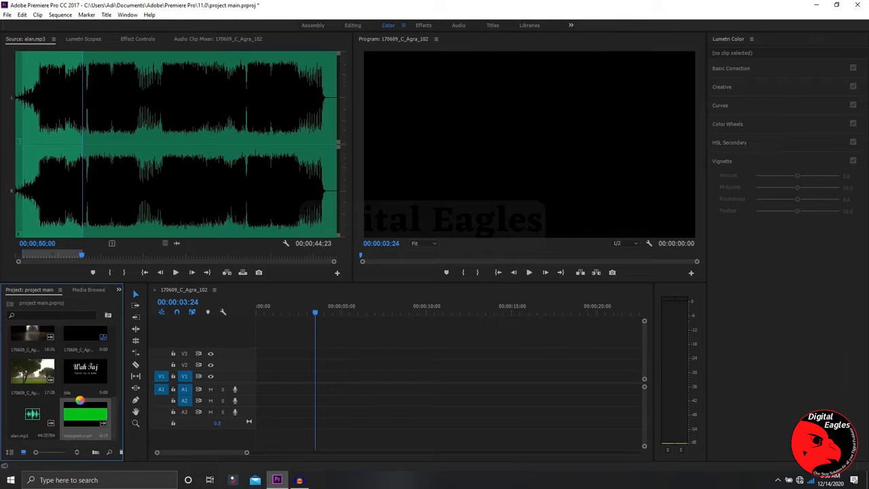
Place 170609_C_Agra_040_1.mp4 at the start of track V2, cut it at 00:00:03:24 and delete the part after the cut.
{"action": "left_click", "coordinate": [32, 343]}
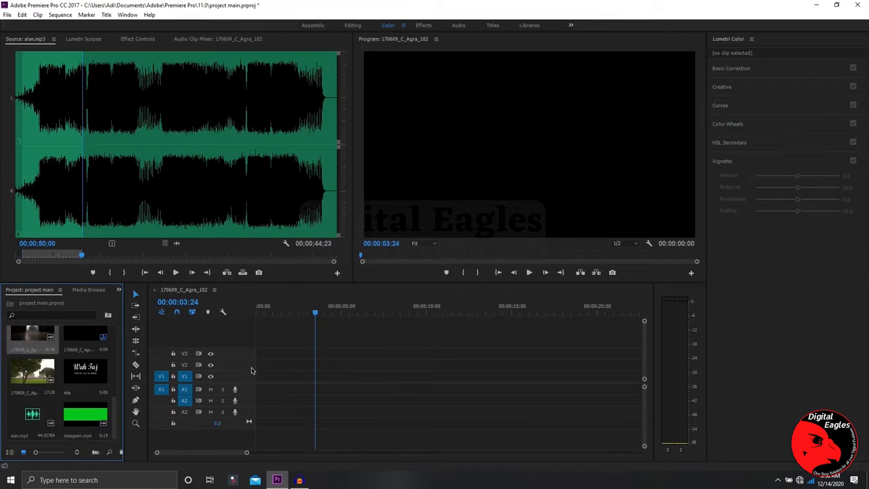
{"action": "left_click_drag", "start_coordinate": [32, 337], "coordinate": [221, 374]}
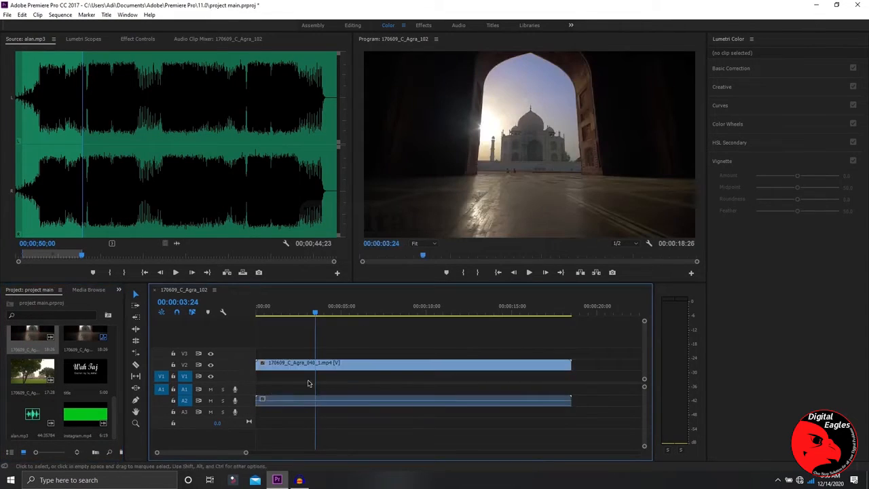
{"action": "left_click", "coordinate": [136, 365]}
{"action": "left_click", "coordinate": [315, 363]}
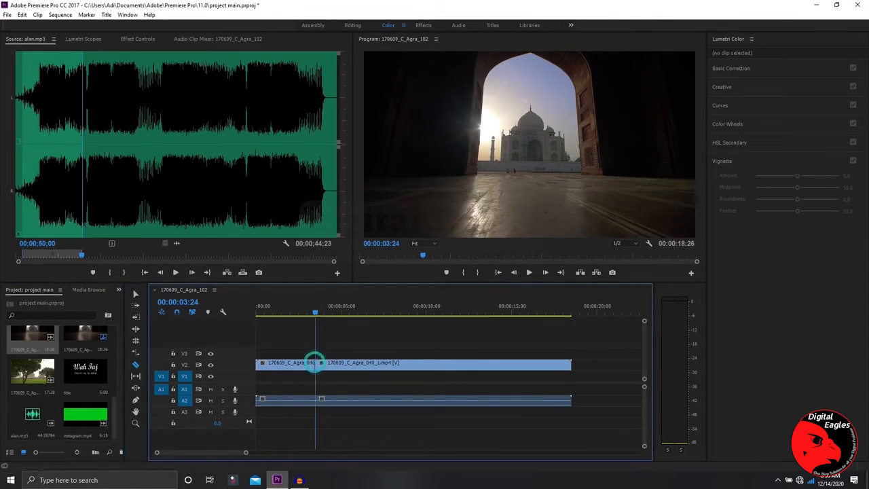
{"action": "left_click", "coordinate": [136, 294]}
{"action": "left_click", "coordinate": [383, 363]}
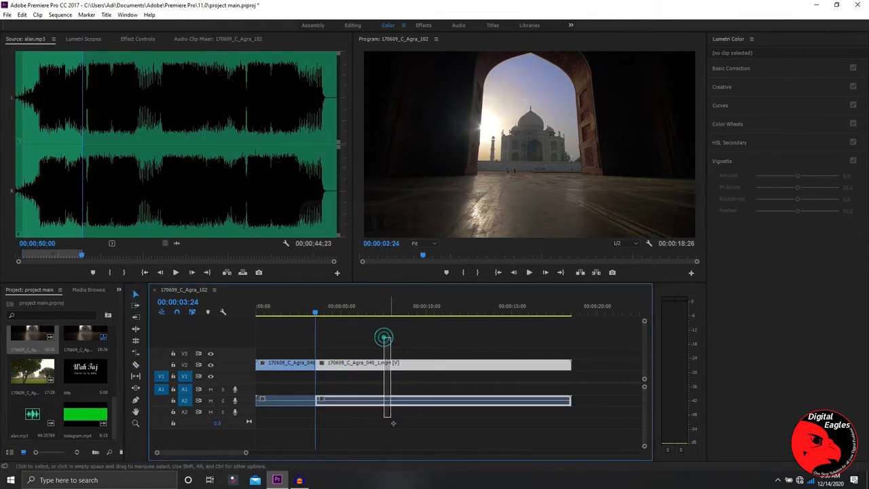
{"action": "key", "text": "Delete"}
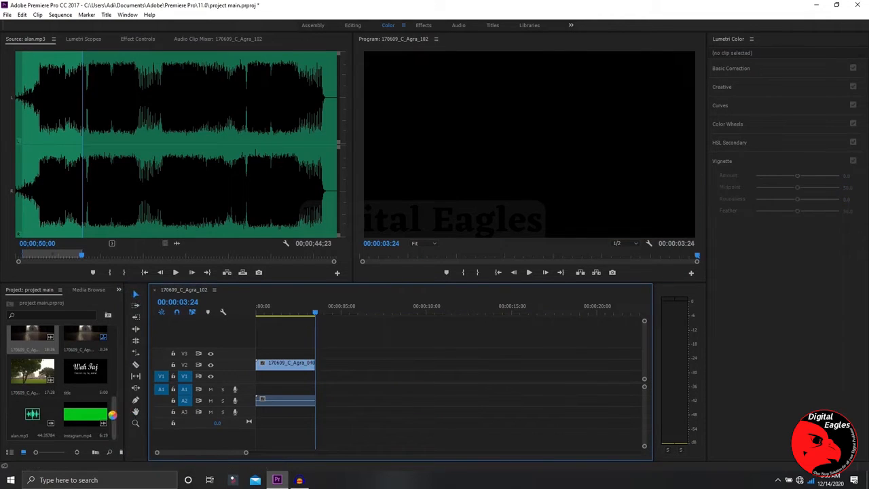
Add instagram.mp4 above the Taj clip at the start of track V4 and move the playhead to 00:00:01:12.
{"action": "left_click_drag", "start_coordinate": [86, 415], "coordinate": [257, 343]}
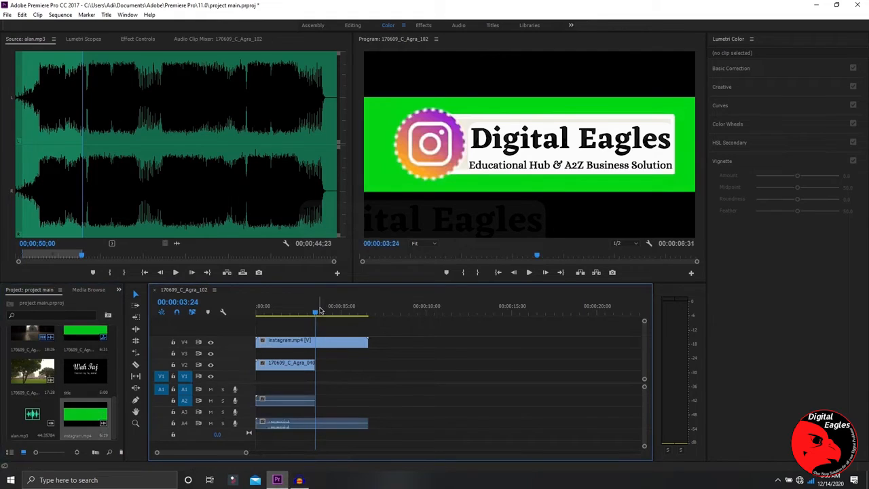
{"action": "left_click_drag", "start_coordinate": [317, 316], "coordinate": [277, 313]}
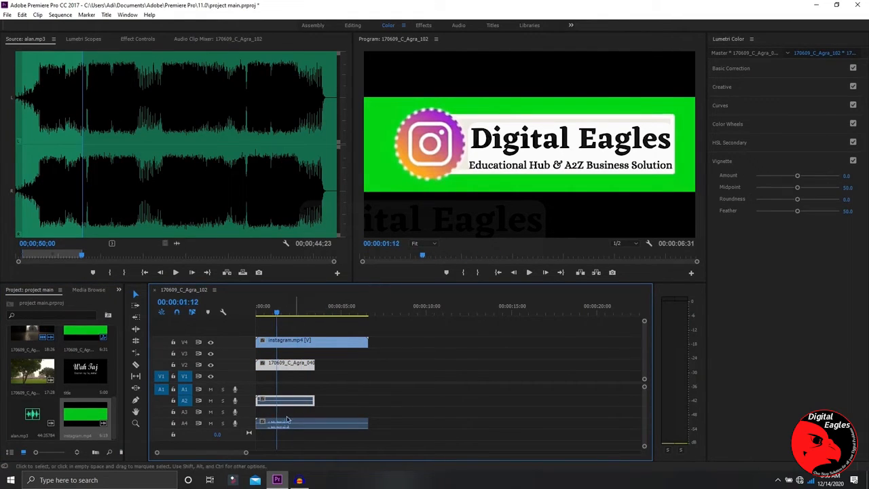
{"action": "left_click", "coordinate": [351, 383]}
Unlink the audio of instagram.mp4 from its video and delete that audio.
{"action": "right_click", "coordinate": [334, 339]}
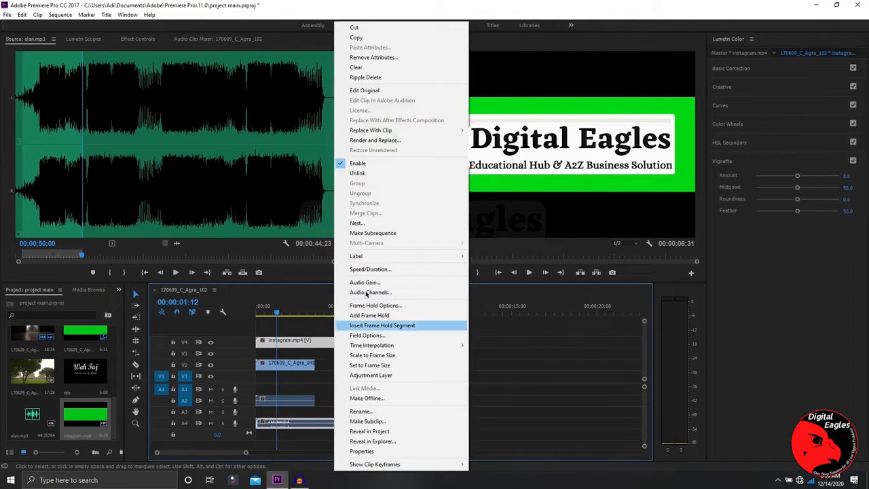
{"action": "left_click", "coordinate": [357, 173]}
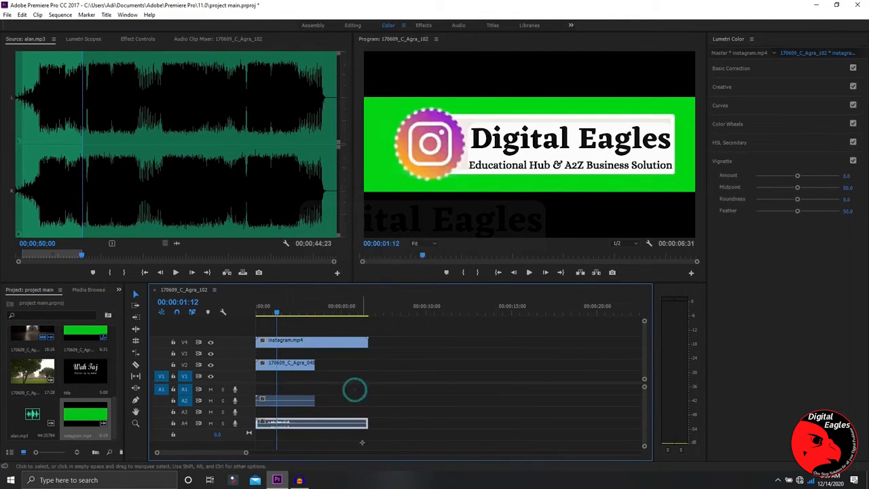
{"action": "key", "text": "Delete"}
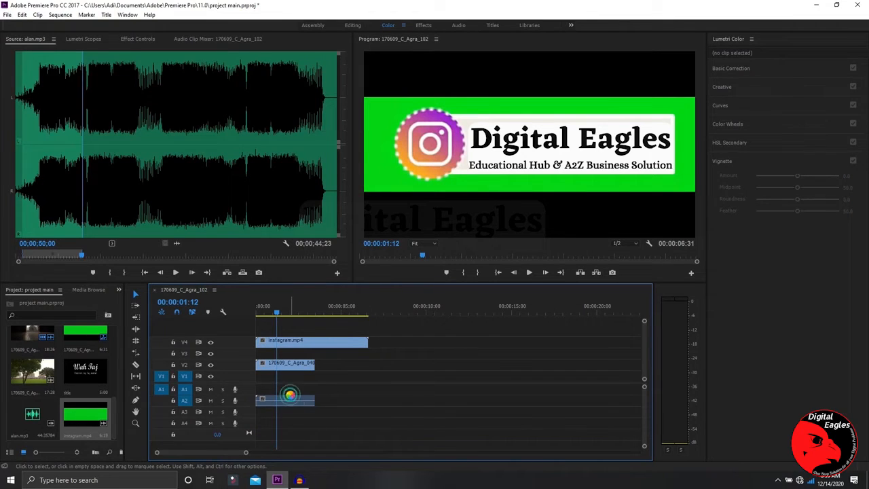
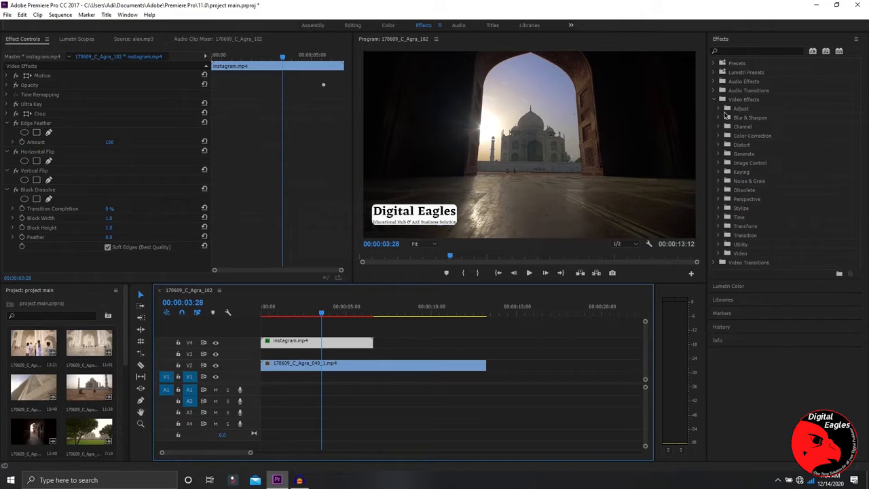
Collapse the video effects and examine the available audio effects, such as Guitar Suite.
{"action": "left_click", "coordinate": [718, 100]}
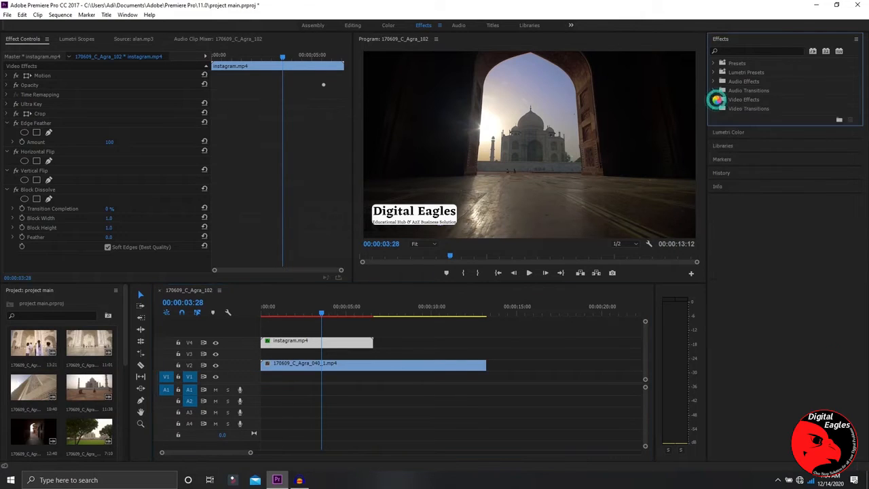
{"action": "left_click", "coordinate": [762, 80]}
{"action": "left_click", "coordinate": [763, 72]}
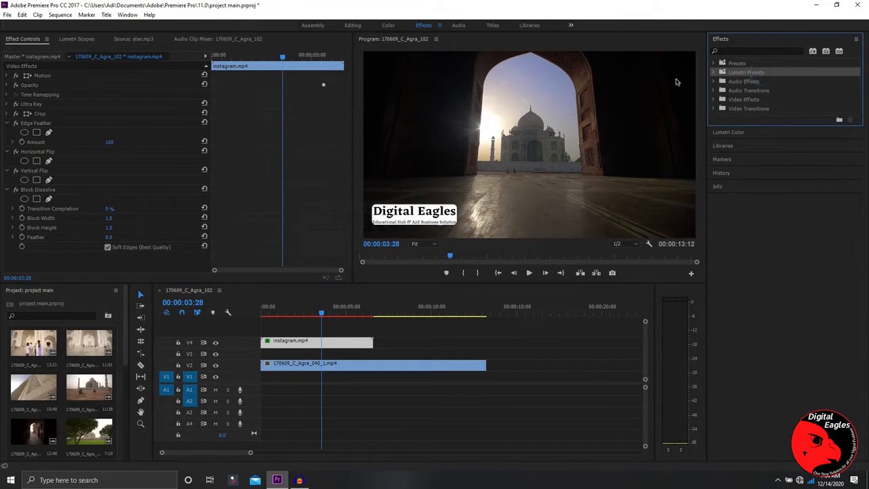
{"action": "left_click", "coordinate": [760, 75]}
{"action": "left_click", "coordinate": [759, 81]}
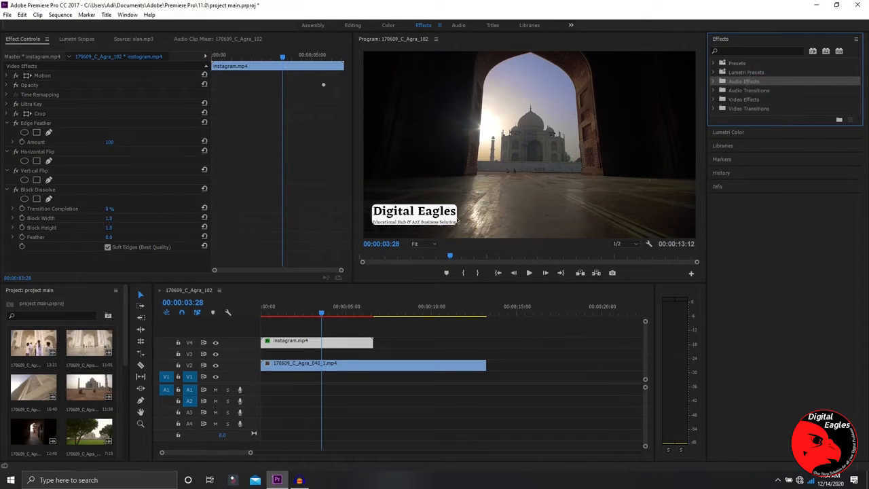
{"action": "left_click", "coordinate": [713, 81]}
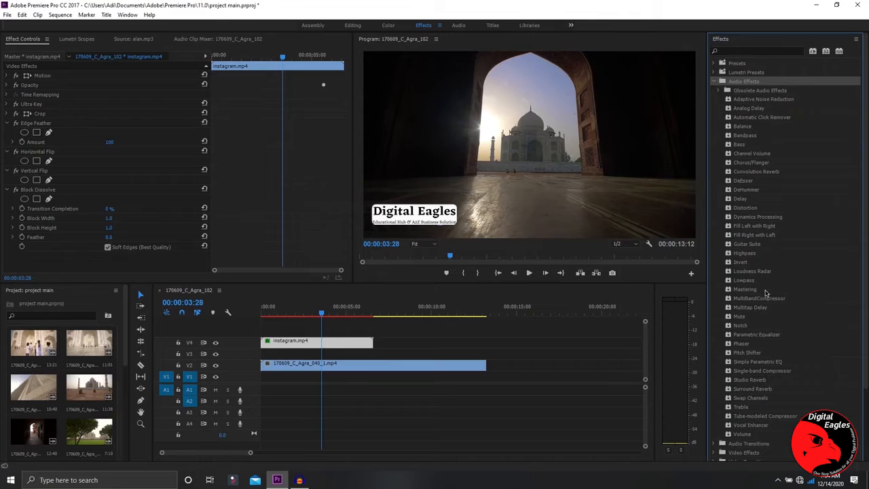
{"action": "left_click", "coordinate": [769, 243]}
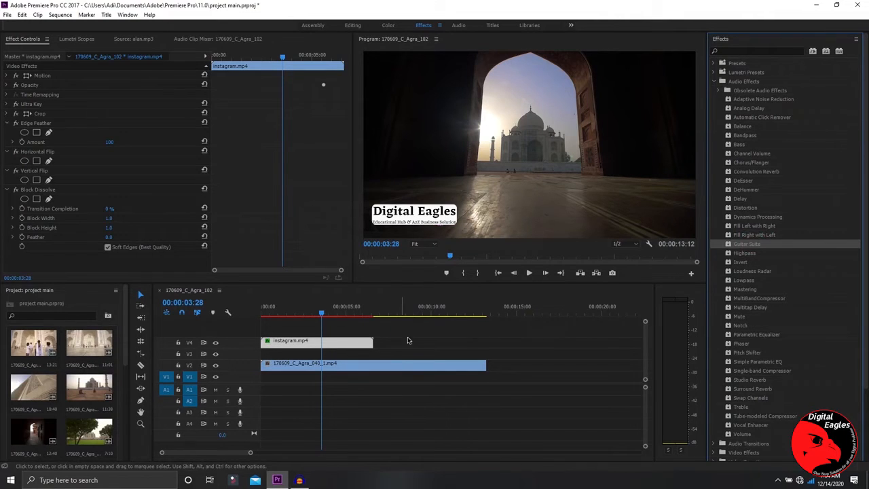
{"action": "left_click", "coordinate": [758, 82]}
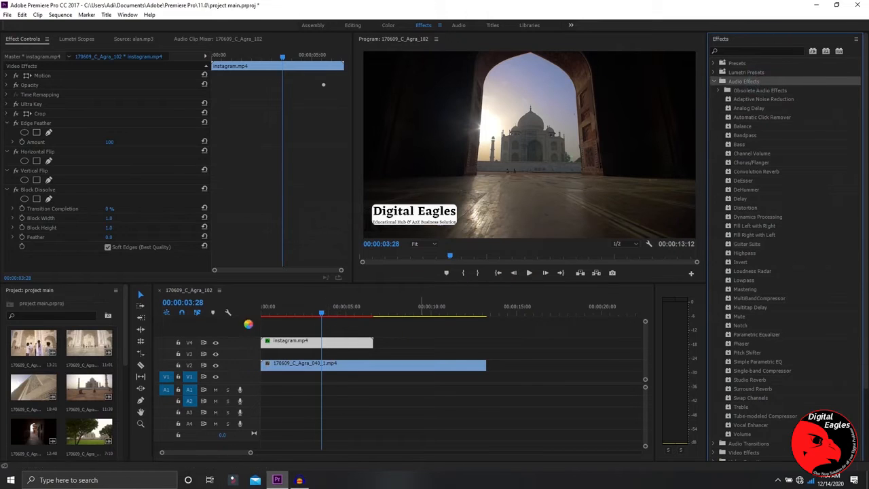
Place alan.mp3 at the start of audio track A1.
{"action": "scroll", "coordinate": [51, 408], "scroll_direction": "down", "scroll_amount": 5}
{"action": "scroll", "coordinate": [51, 408], "scroll_direction": "down", "scroll_amount": 2}
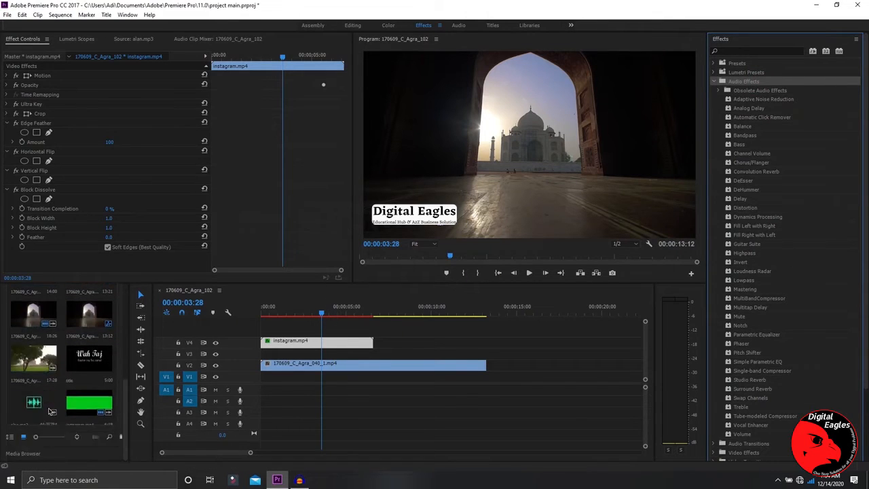
{"action": "mouse_move", "coordinate": [41, 406]}
{"action": "left_mouse_down"}
{"action": "mouse_move", "coordinate": [278, 400]}
{"action": "mouse_move", "coordinate": [264, 393]}
{"action": "left_mouse_up"}
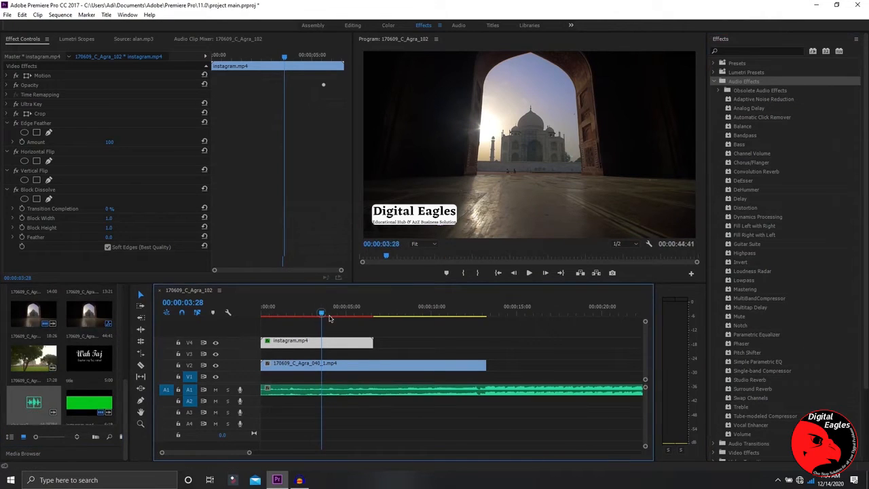
Split the alan.mp3 clip at 00:00:04:33 with the Razor tool.
{"action": "left_click_drag", "start_coordinate": [323, 315], "coordinate": [340, 315]}
{"action": "left_click", "coordinate": [352, 396]}
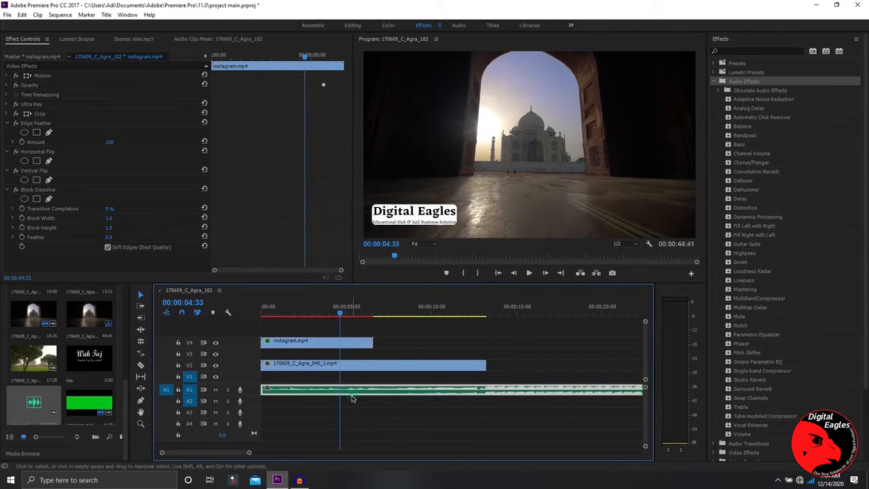
{"action": "key", "text": "c"}
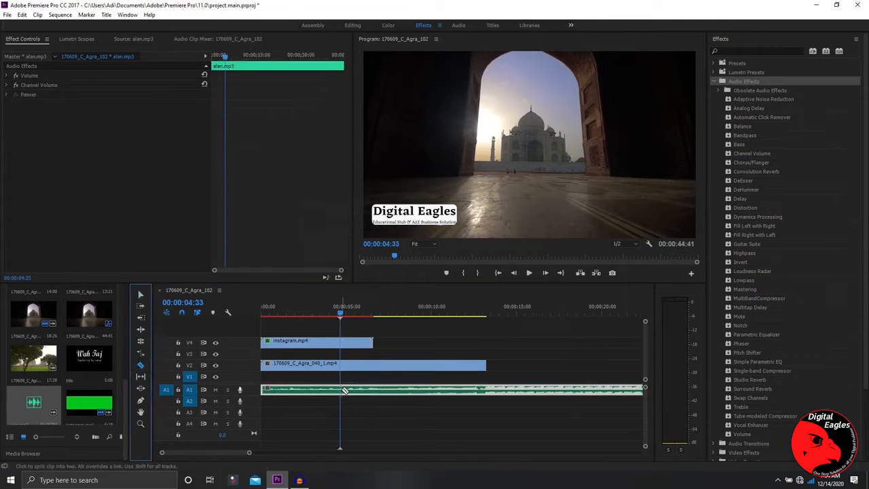
Split the alan.mp3 clip on track A1 at 00:00:04:33 and delete the part after the cut.
{"action": "left_click", "coordinate": [340, 390]}
{"action": "left_click", "coordinate": [142, 295]}
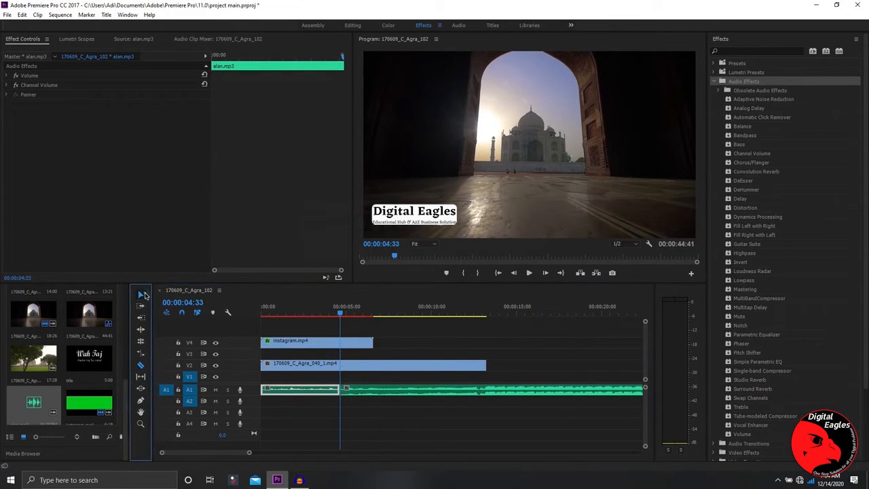
{"action": "left_click_drag", "start_coordinate": [385, 372], "coordinate": [422, 412]}
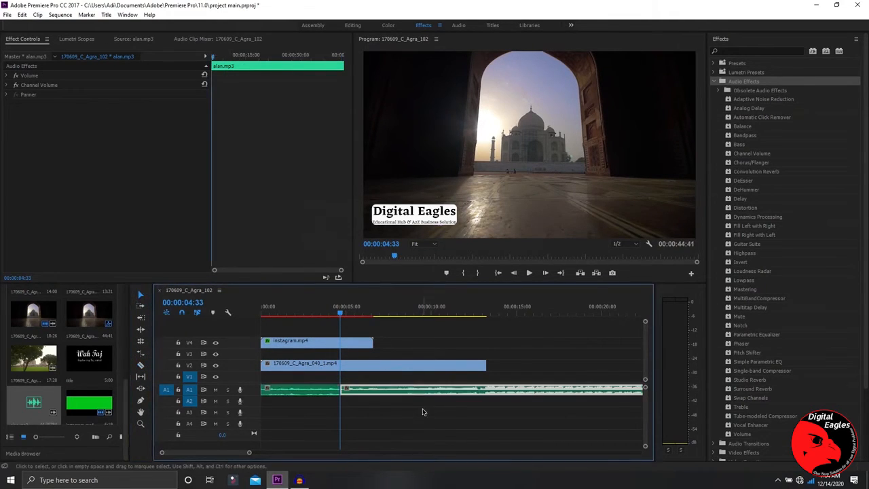
{"action": "key", "text": "Delete"}
Apply the Bass audio effect to the remaining alan.mp3 clip and set its Boost to 14.8 dB.
{"action": "left_click", "coordinate": [740, 127]}
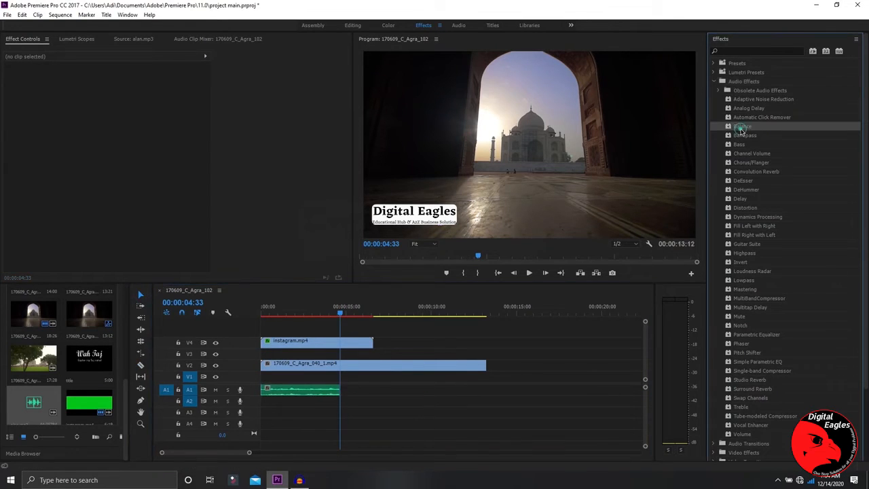
{"action": "left_click_drag", "start_coordinate": [760, 145], "coordinate": [320, 392]}
{"action": "left_click", "coordinate": [319, 392]}
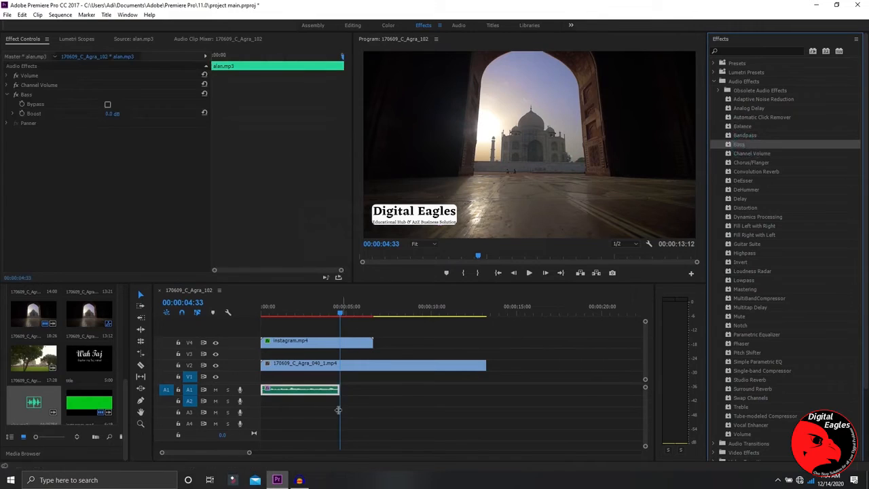
{"action": "left_click", "coordinate": [119, 107]}
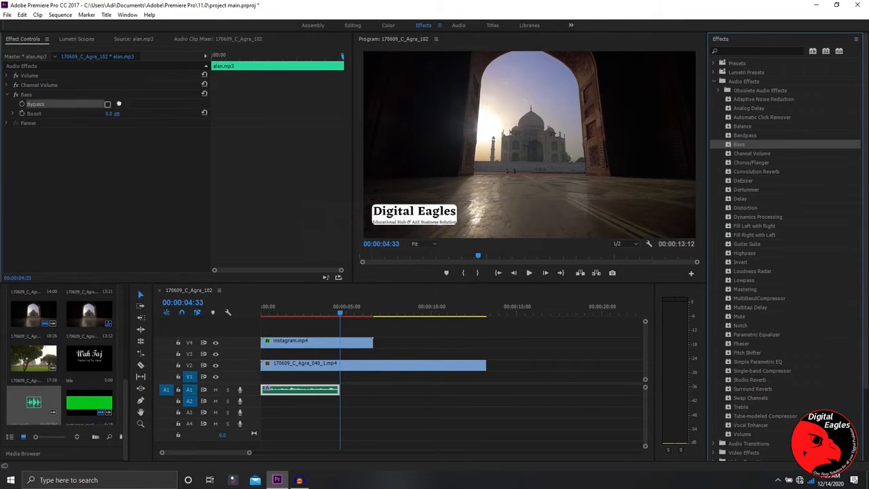
{"action": "left_click_drag", "start_coordinate": [118, 114], "coordinate": [131, 114]}
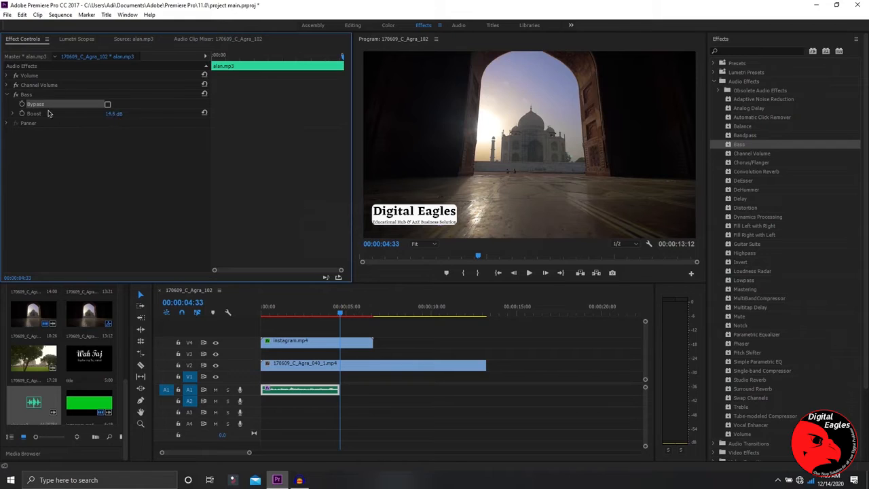
{"action": "left_click", "coordinate": [13, 114]}
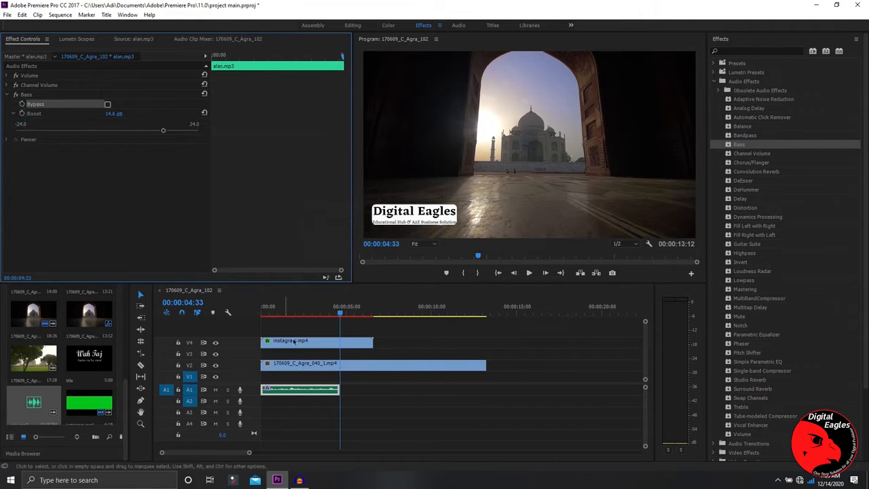
Play the sequence from the beginning to listen to the boosted bass on the audio clip.
{"action": "left_click", "coordinate": [337, 315]}
{"action": "left_click_drag", "start_coordinate": [337, 315], "coordinate": [262, 315]}
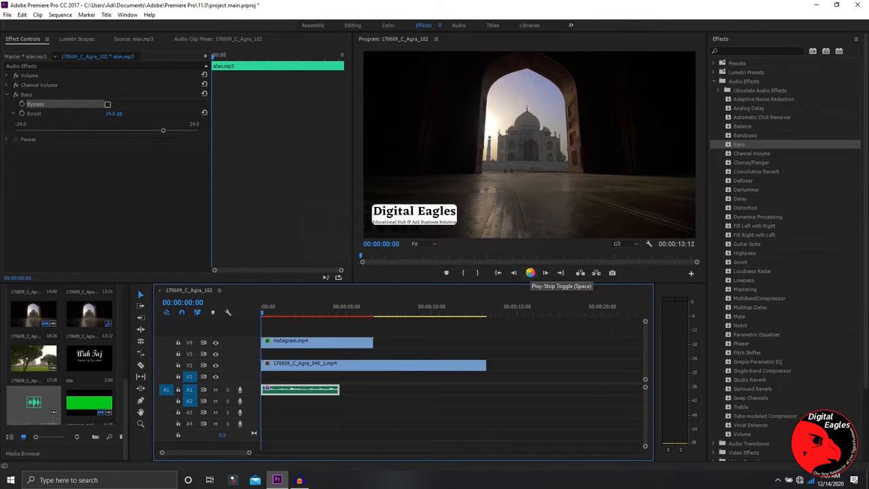
{"action": "left_click", "coordinate": [529, 273]}
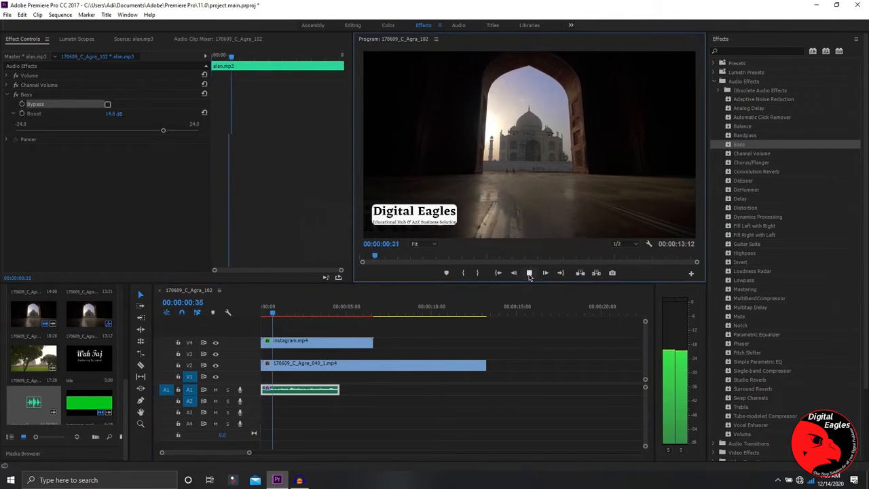
{"action": "left_click", "coordinate": [529, 273]}
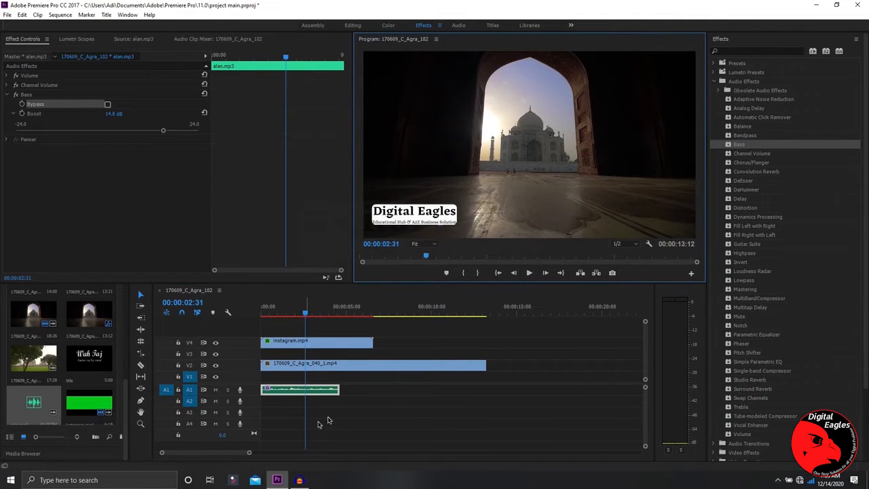
Examine the Volume level and Channel Volume controls of the alan.mp3 clip, and collapse all its effect settings.
{"action": "left_click", "coordinate": [10, 76]}
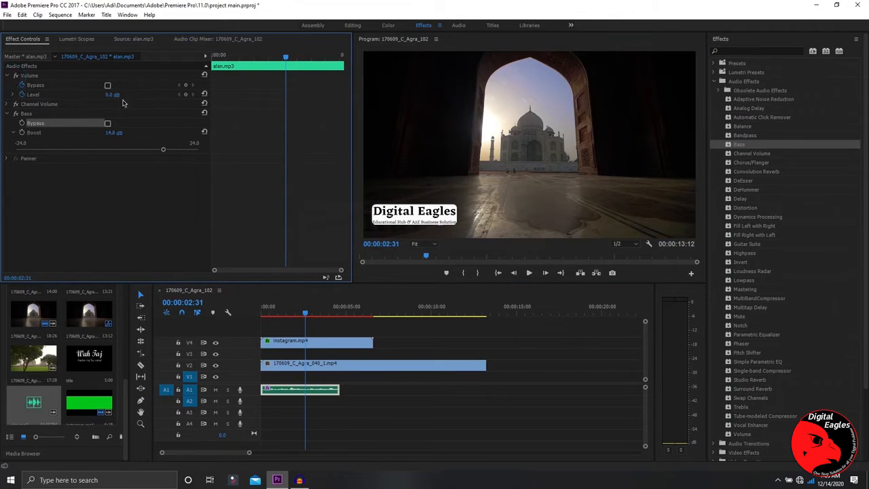
{"action": "left_click", "coordinate": [12, 95]}
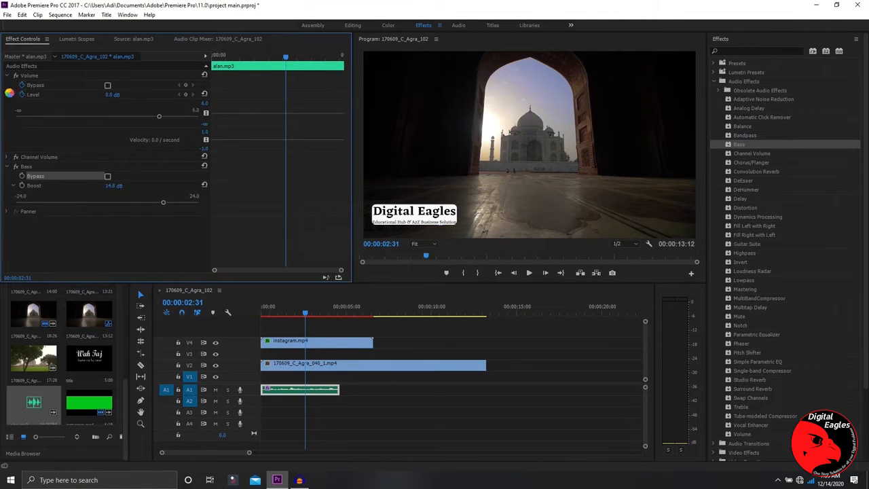
{"action": "left_click", "coordinate": [8, 76]}
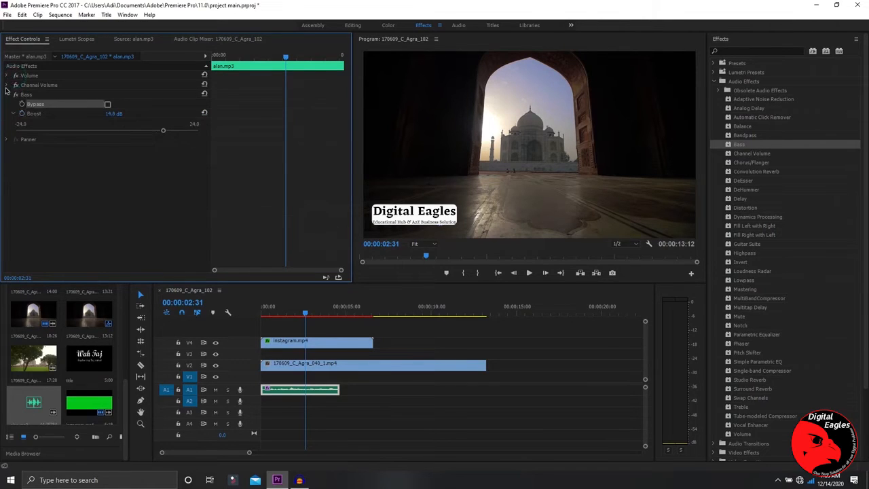
{"action": "left_click", "coordinate": [7, 86]}
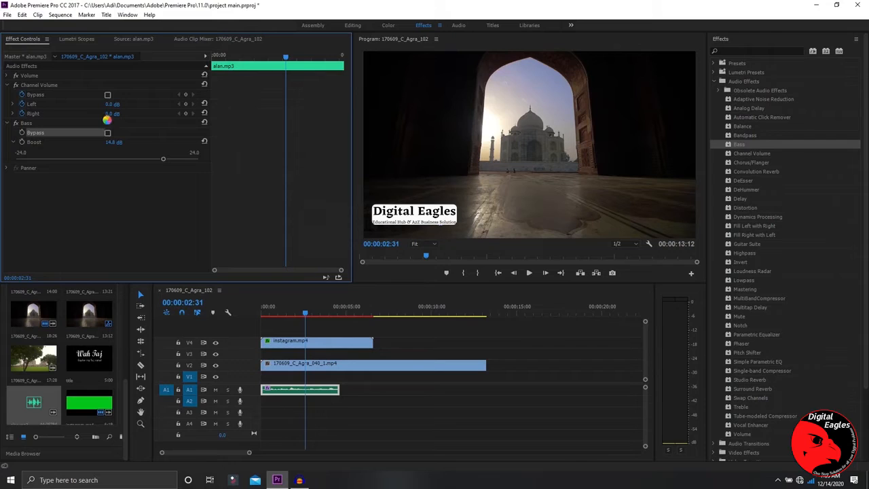
{"action": "left_click", "coordinate": [10, 103]}
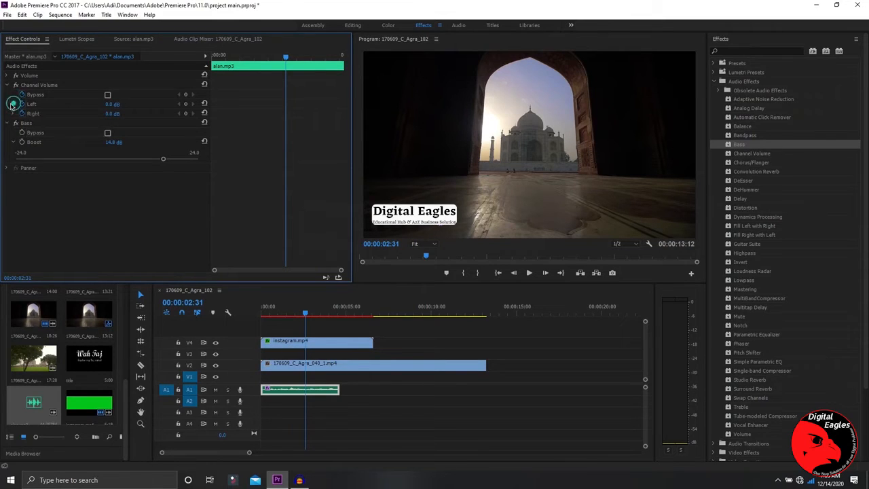
{"action": "left_click", "coordinate": [13, 104]}
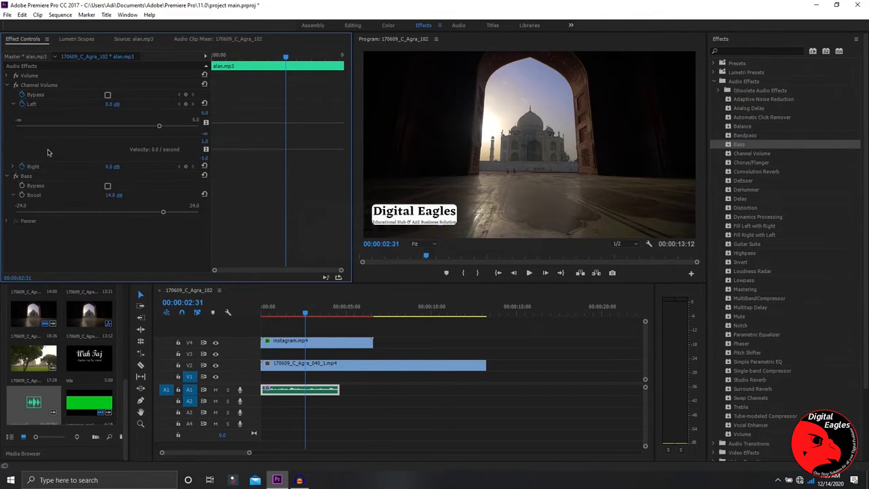
{"action": "left_click", "coordinate": [6, 85]}
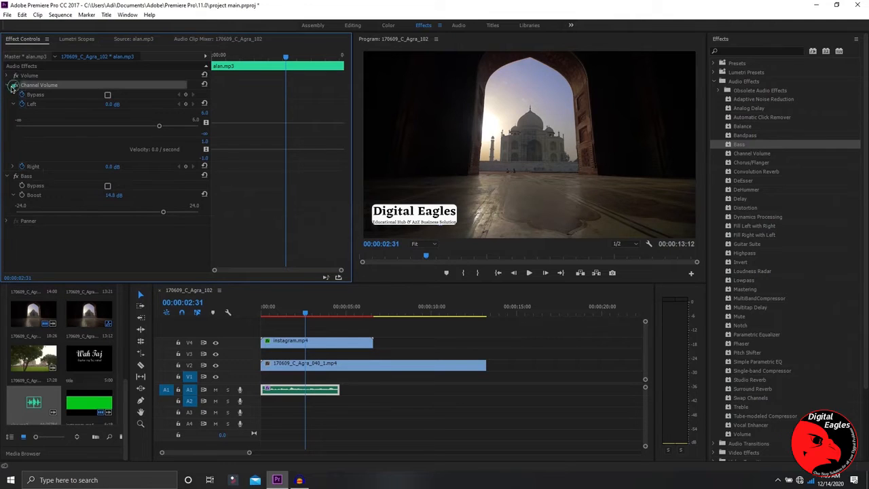
{"action": "left_click", "coordinate": [8, 85]}
{"action": "left_click", "coordinate": [7, 75]}
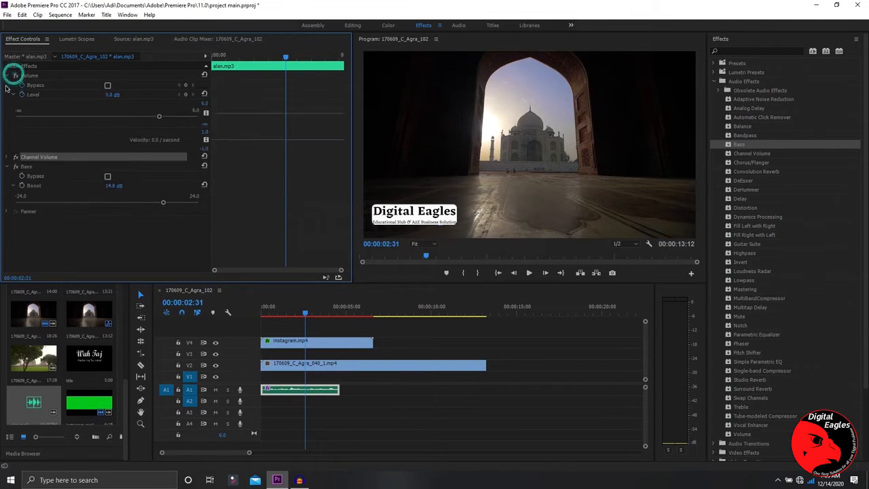
{"action": "left_click", "coordinate": [12, 76]}
{"action": "left_click", "coordinate": [6, 75]}
{"action": "left_click", "coordinate": [7, 95]}
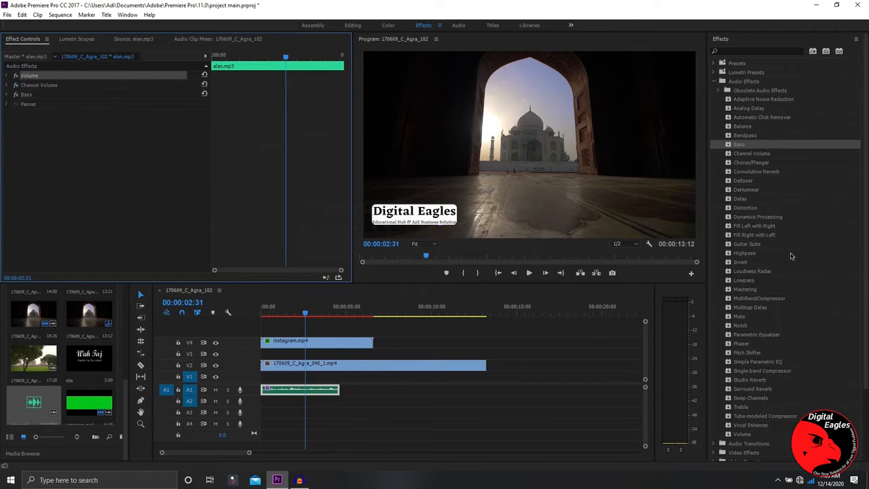
Look through the available audio effects, including Mute, Lowpass, Invert, Distortion, Delay and DeHummer, and collapse the Audio Effects folder.
{"action": "scroll", "coordinate": [769, 146], "scroll_direction": "down", "scroll_amount": 3}
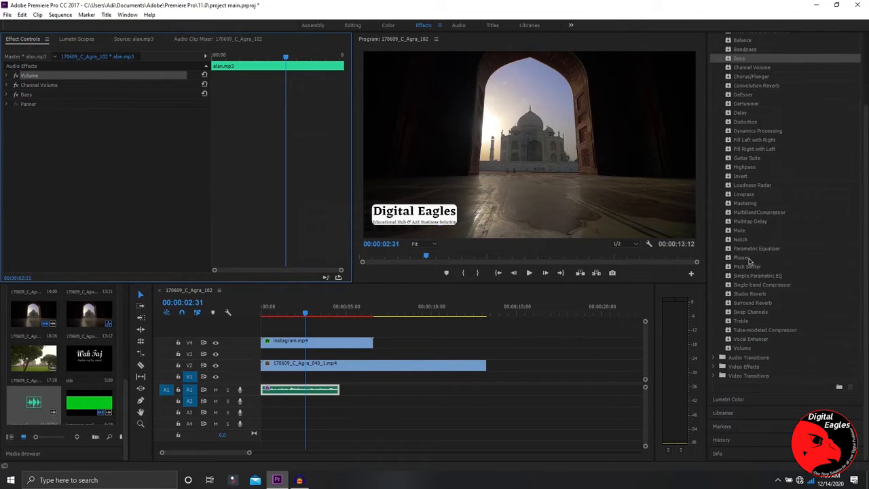
{"action": "left_click", "coordinate": [740, 230]}
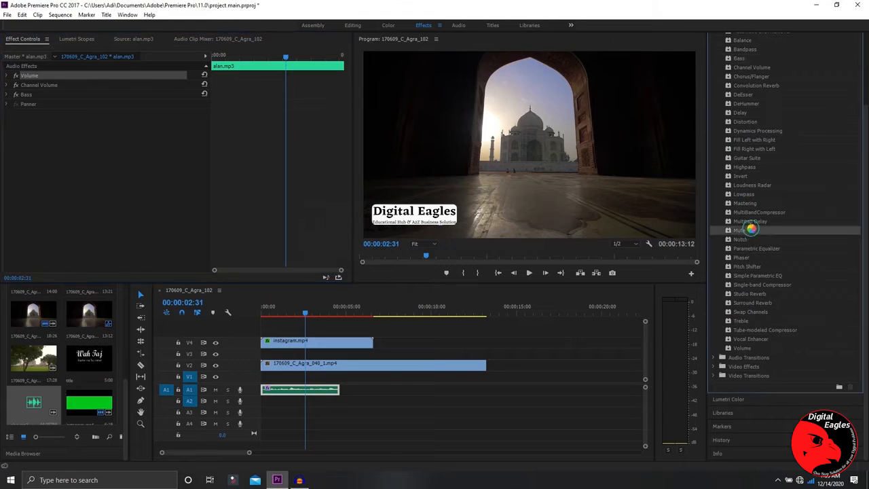
{"action": "left_click", "coordinate": [761, 195]}
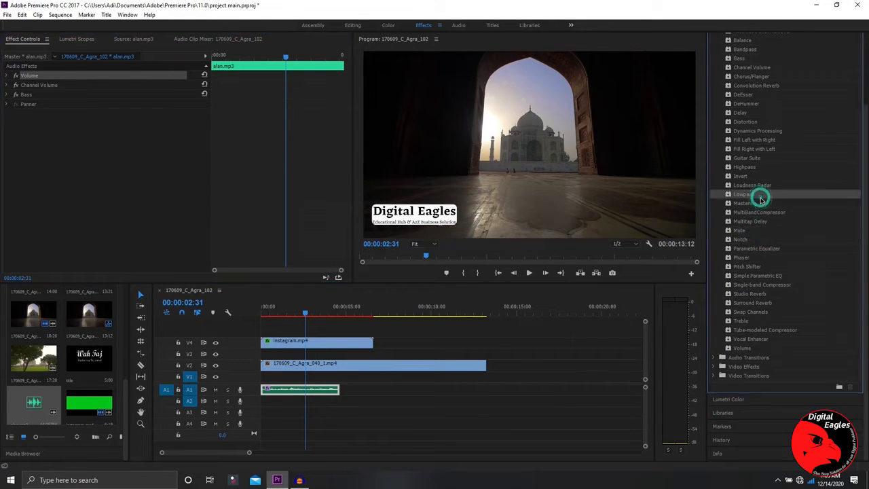
{"action": "left_click", "coordinate": [759, 177]}
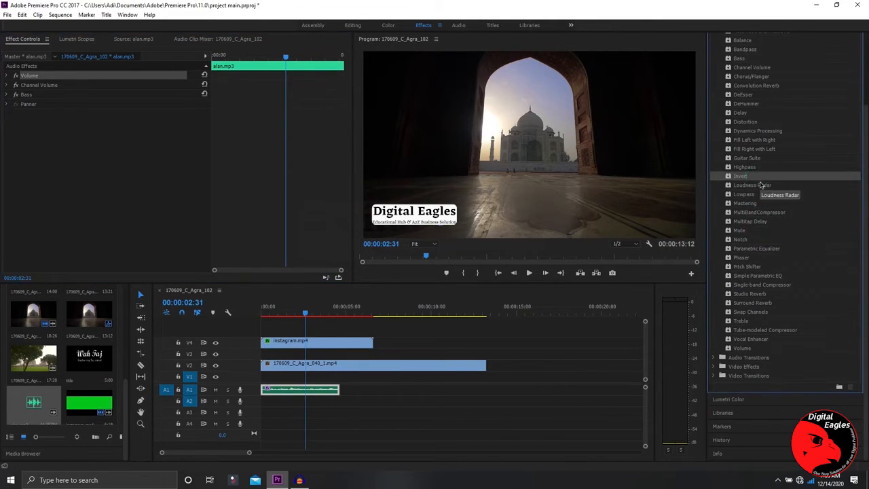
{"action": "left_click", "coordinate": [761, 123]}
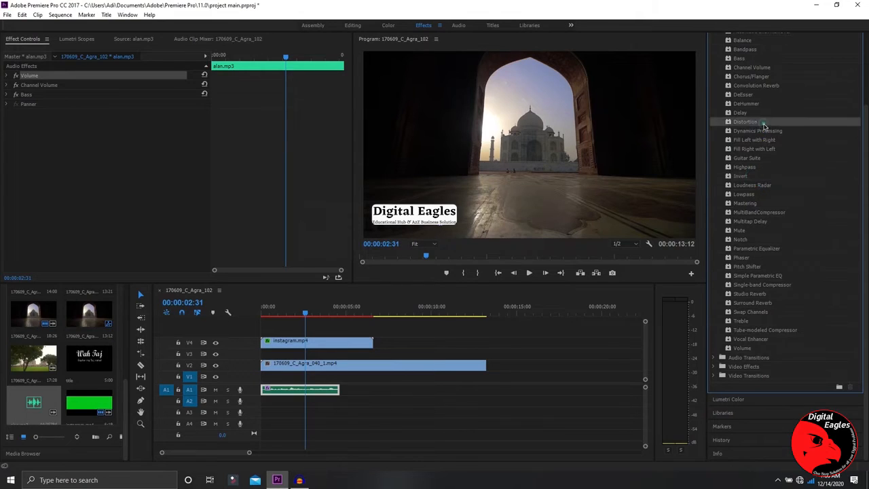
{"action": "left_click", "coordinate": [764, 113]}
{"action": "left_click", "coordinate": [764, 104]}
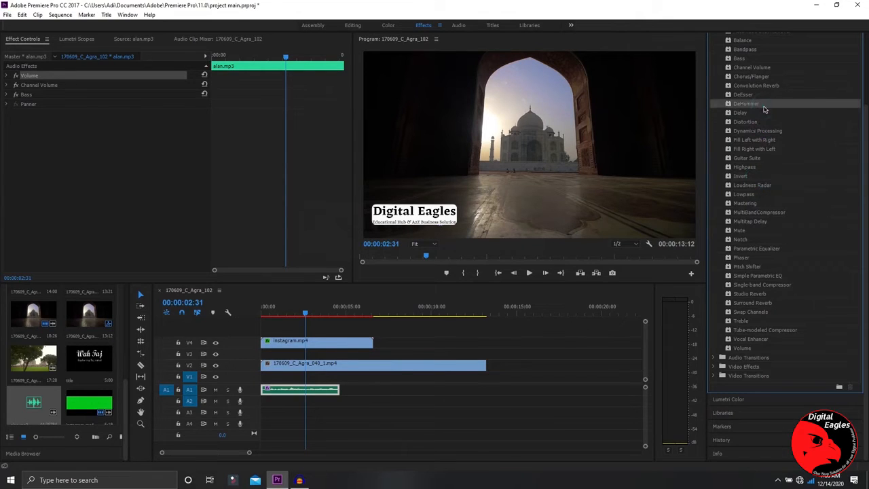
{"action": "scroll", "coordinate": [774, 357], "scroll_direction": "up", "scroll_amount": 3}
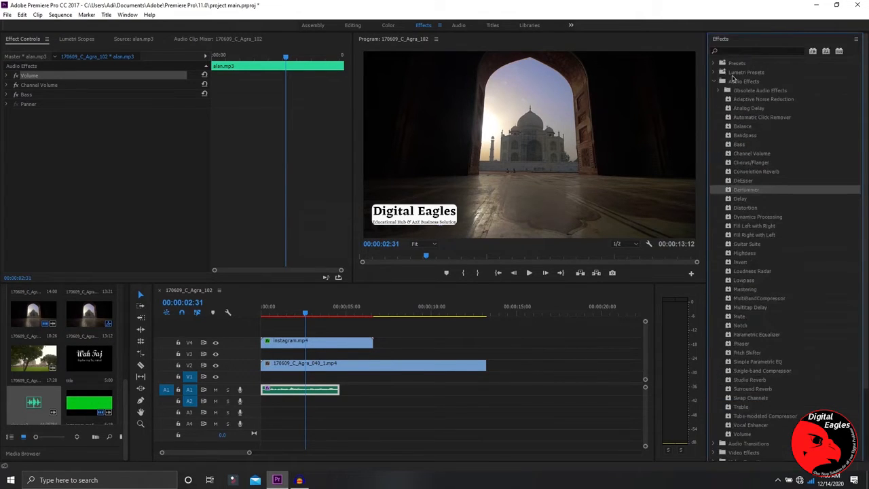
{"action": "left_click", "coordinate": [716, 83]}
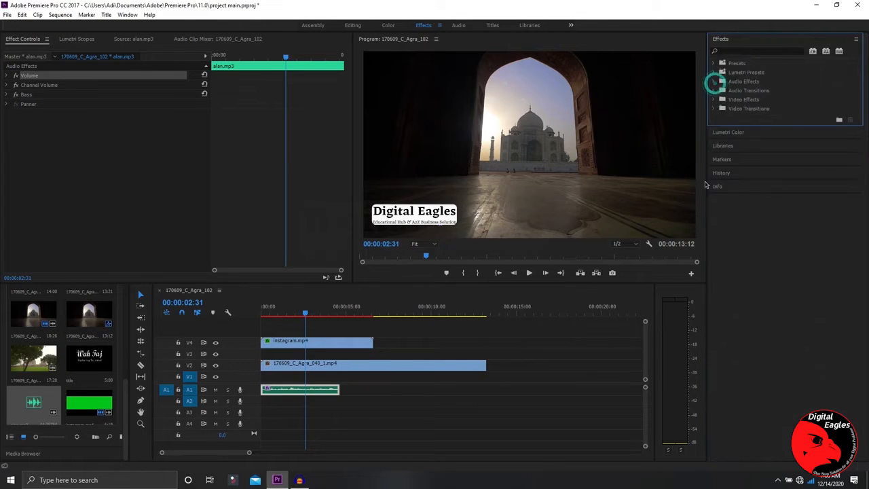
{"action": "left_click", "coordinate": [760, 73]}
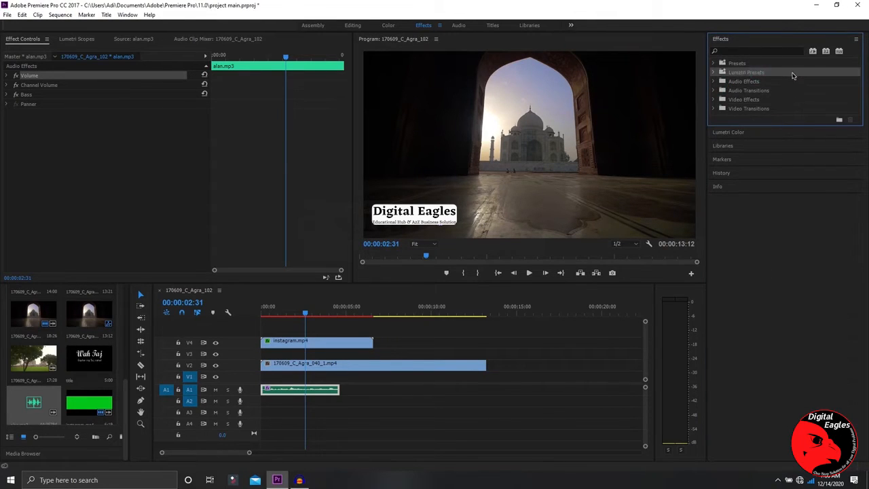
{"action": "left_click", "coordinate": [767, 110]}
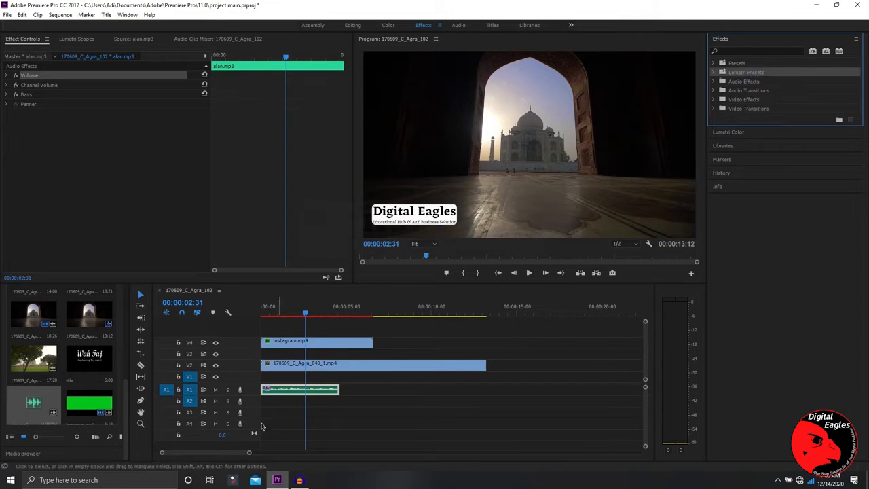
Delete the alan.mp3 clip from track A1 and the instagram.mp4 clip from track V4.
{"action": "left_click", "coordinate": [352, 392]}
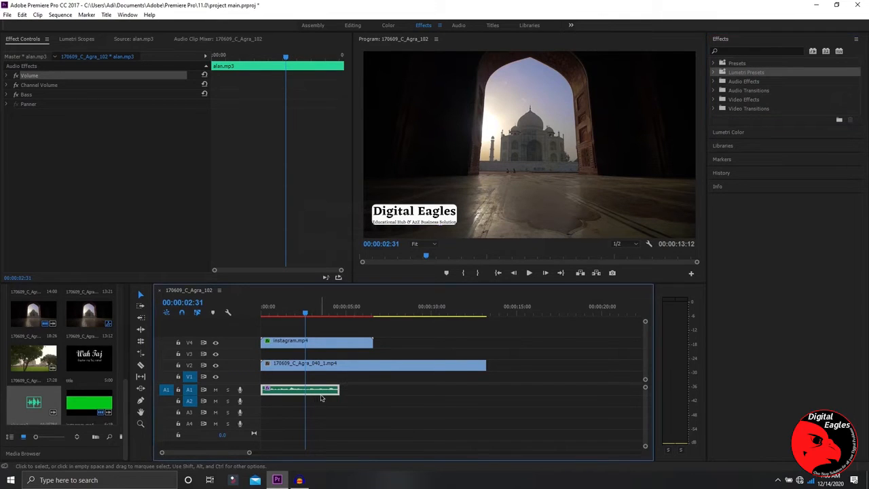
{"action": "key", "text": "Delete"}
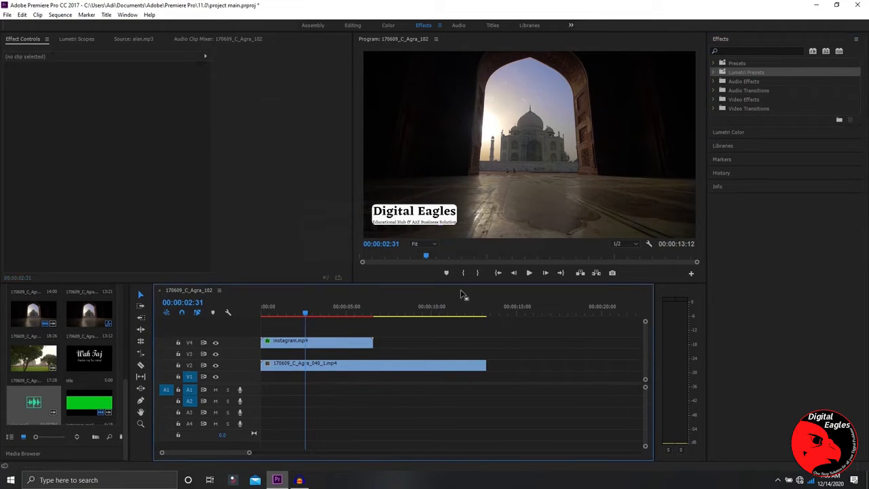
{"action": "left_click", "coordinate": [342, 341]}
{"action": "key", "text": "Delete"}
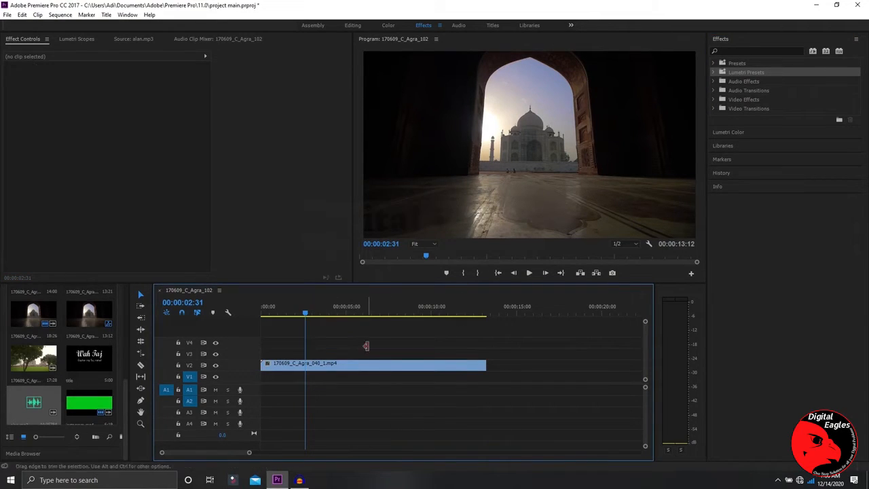
Return to the start of the sequence and look through the Cinematic, Filmstocks and SpeedLooks folders of the Lumetri presets.
{"action": "left_click_drag", "start_coordinate": [426, 260], "coordinate": [349, 256]}
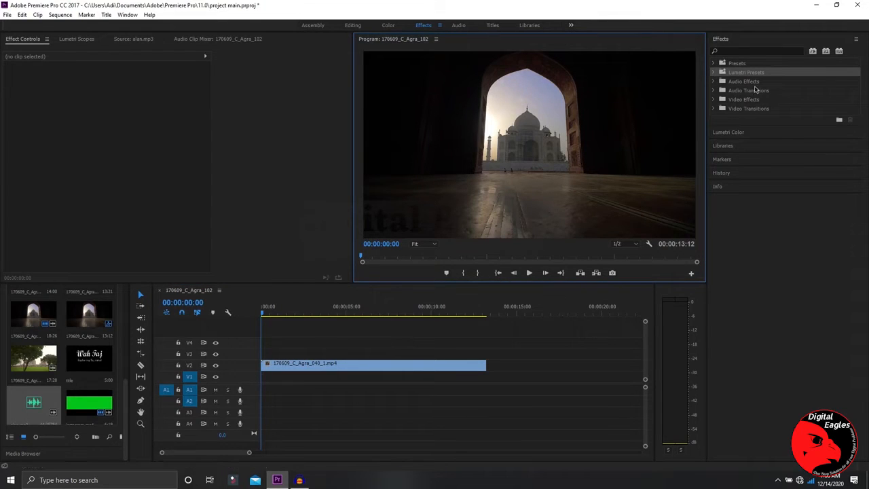
{"action": "left_click", "coordinate": [717, 73]}
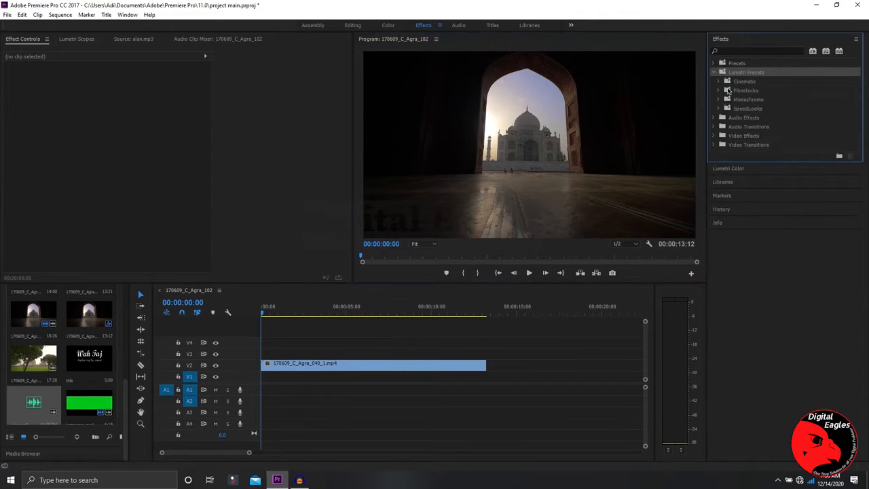
{"action": "left_click", "coordinate": [720, 82]}
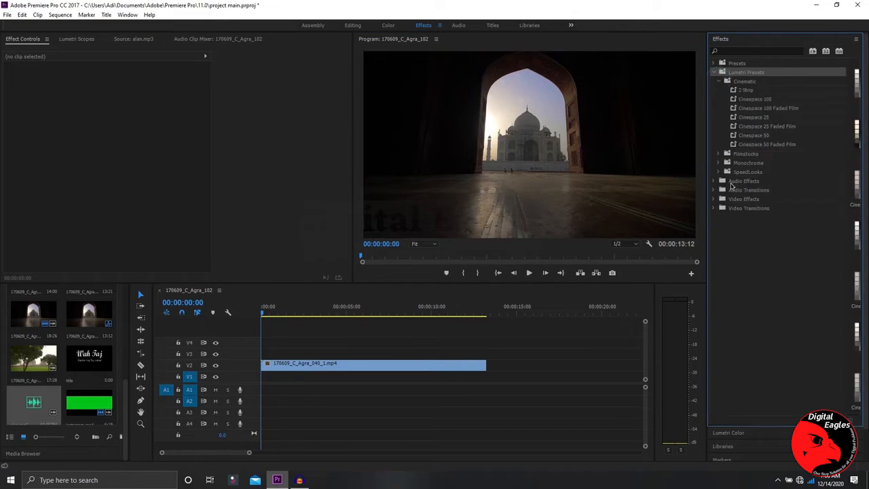
{"action": "left_click", "coordinate": [718, 154]}
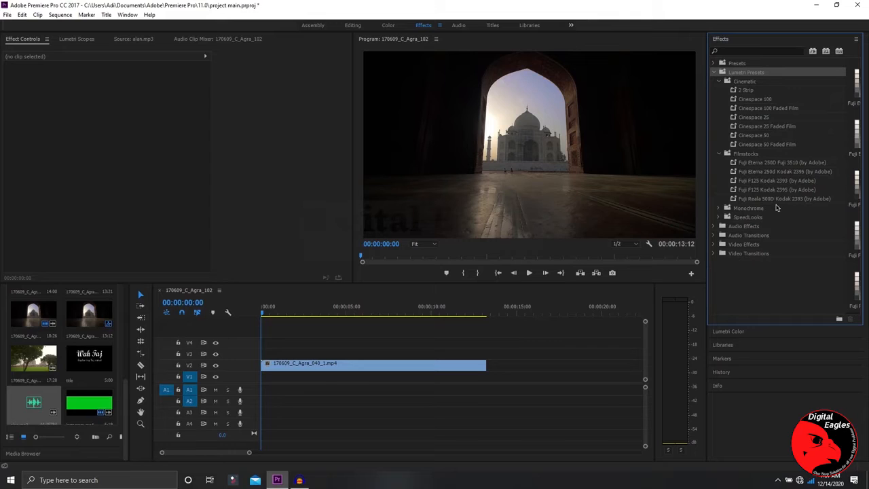
{"action": "left_click", "coordinate": [718, 154]}
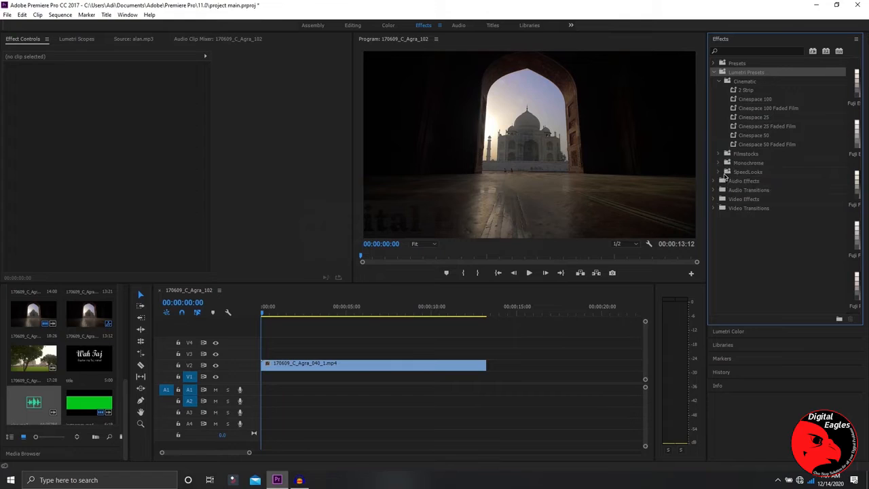
{"action": "left_click", "coordinate": [720, 172]}
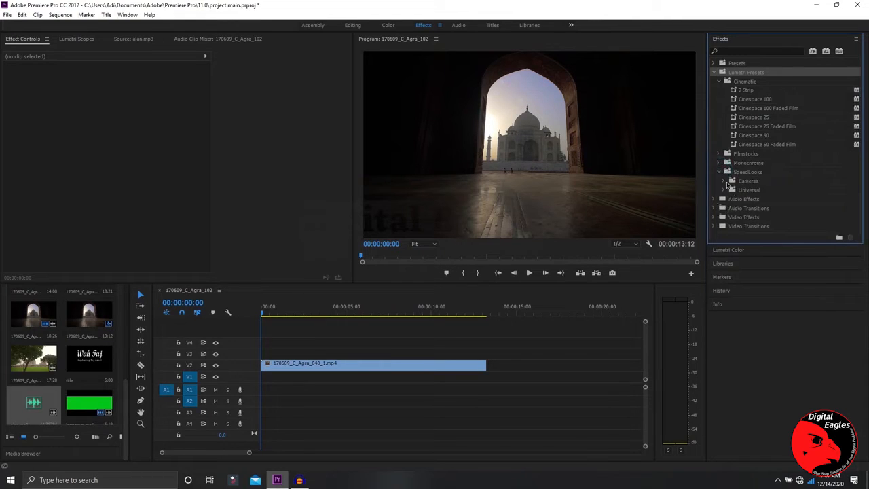
Apply the SL Blue Ice (Canon 5D) preset to the 170609_C_Agra_040_1.mp4 clip on track V2 and preview it.
{"action": "left_click", "coordinate": [754, 218]}
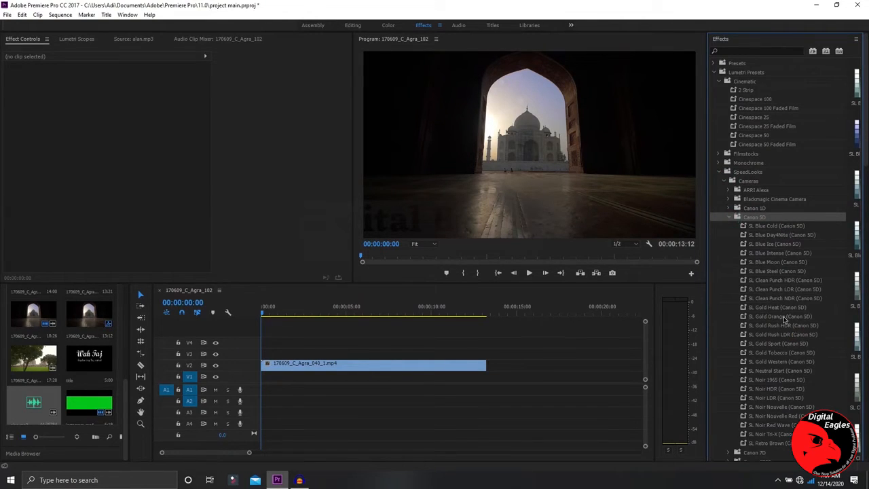
{"action": "left_click", "coordinate": [776, 245]}
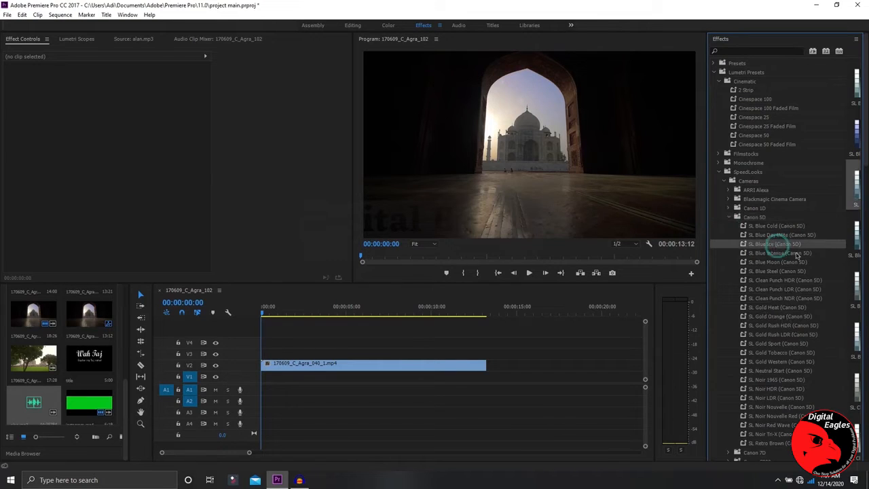
{"action": "left_click_drag", "start_coordinate": [769, 244], "coordinate": [336, 367]}
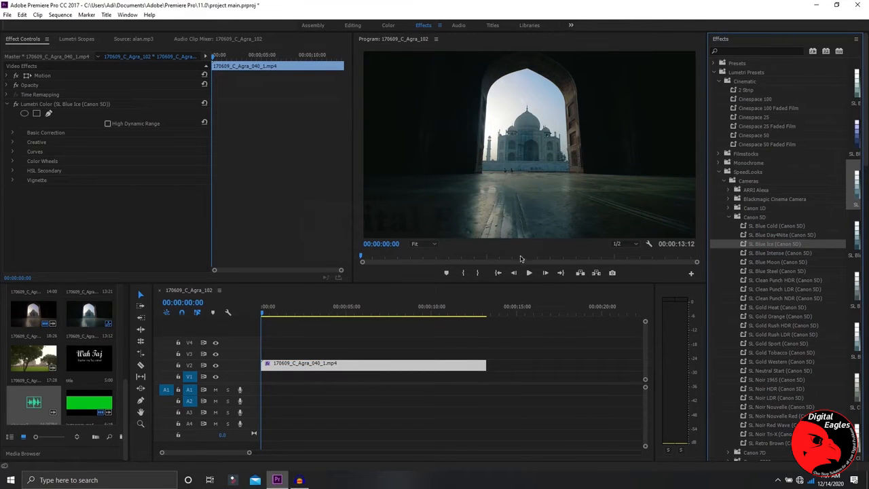
{"action": "left_click", "coordinate": [531, 272]}
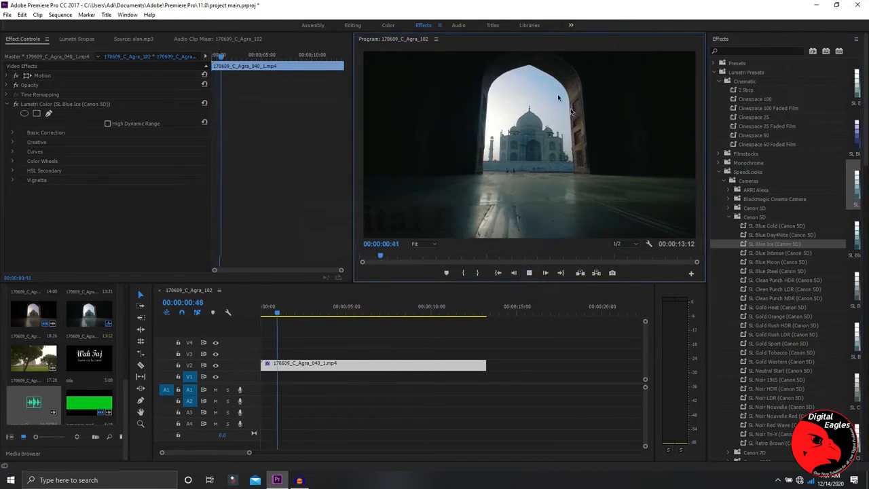
{"action": "left_click", "coordinate": [532, 272]}
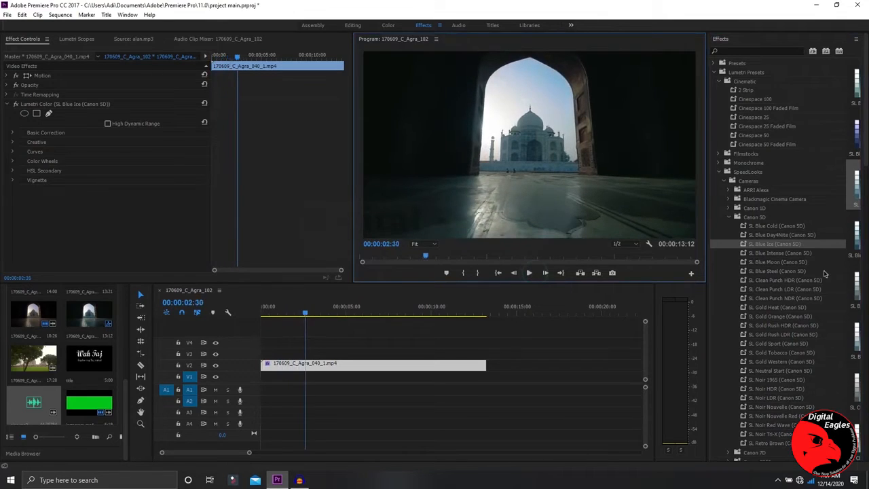
Add the SL Clean Punch HDR (Canon 5D) preset and a second SL Blue Ice (Canon 5D) preset to the V2 clip.
{"action": "left_click", "coordinate": [759, 280]}
{"action": "left_click_drag", "start_coordinate": [778, 284], "coordinate": [436, 370]}
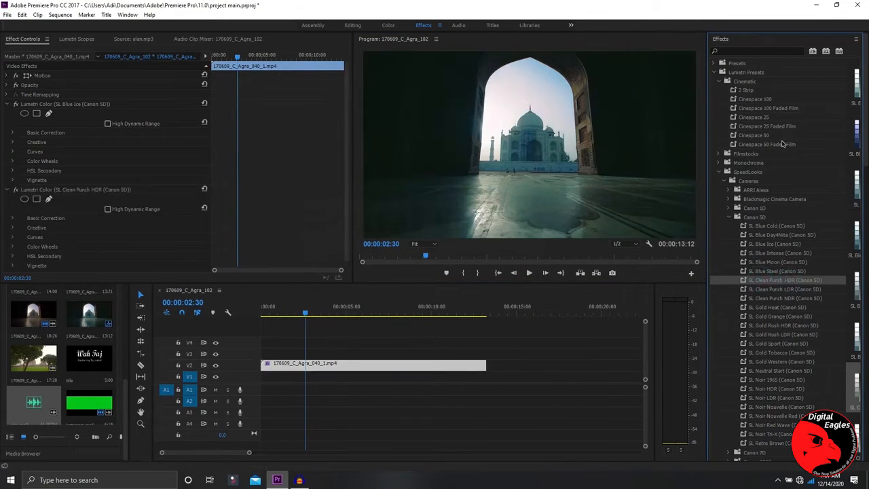
{"action": "left_click_drag", "start_coordinate": [776, 244], "coordinate": [455, 367]}
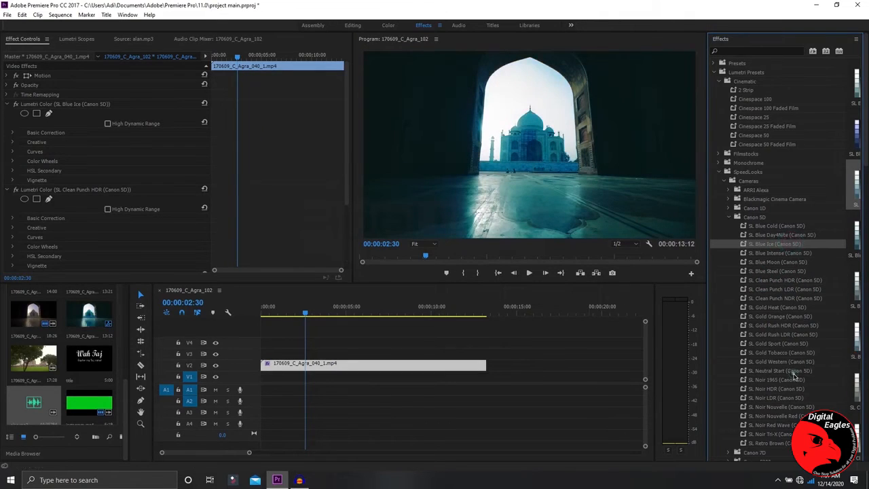
Apply the SL Noir 1965 (Canon 5D) preset to the V2 clip and preview the black-and-white look.
{"action": "left_click", "coordinate": [781, 371]}
{"action": "left_click_drag", "start_coordinate": [779, 379], "coordinate": [388, 366]}
{"action": "left_click", "coordinate": [528, 274]}
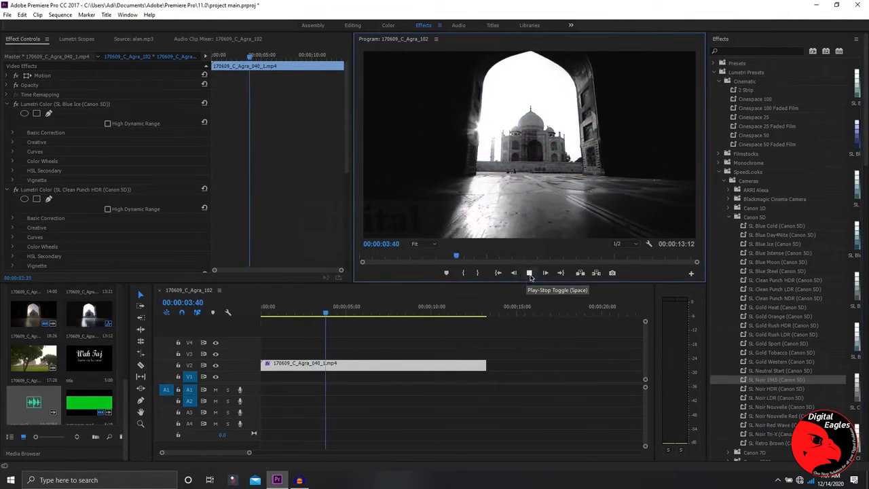
{"action": "left_click", "coordinate": [530, 274]}
Collapse the SpeedLooks, Cinematic and Lumetri Presets folders.
{"action": "left_click", "coordinate": [718, 173]}
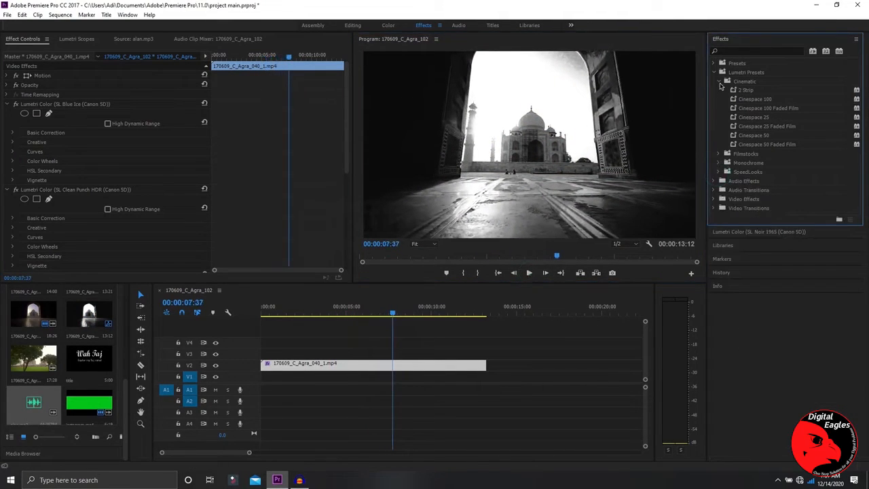
{"action": "left_click", "coordinate": [719, 83]}
{"action": "left_click", "coordinate": [717, 71]}
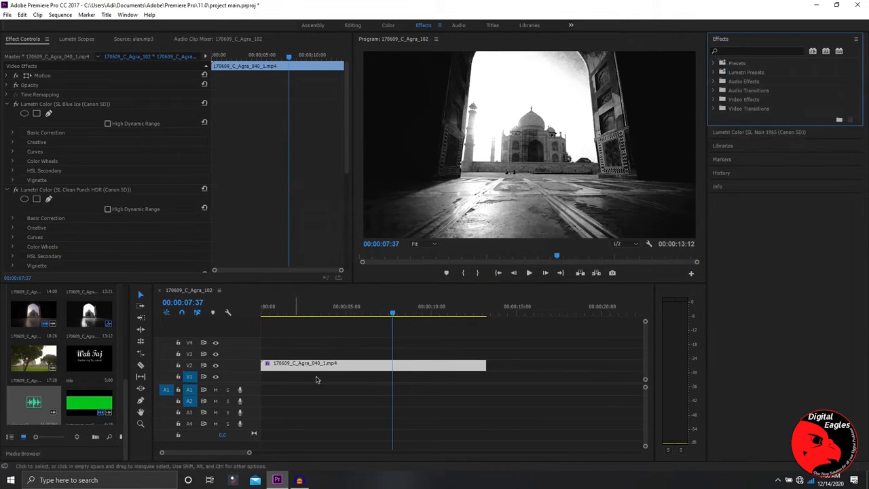
Expand the Creative settings of the clip's SL Clean Punch HDR effect and start browsing for a custom look file.
{"action": "left_click_drag", "start_coordinate": [337, 345], "coordinate": [414, 391]}
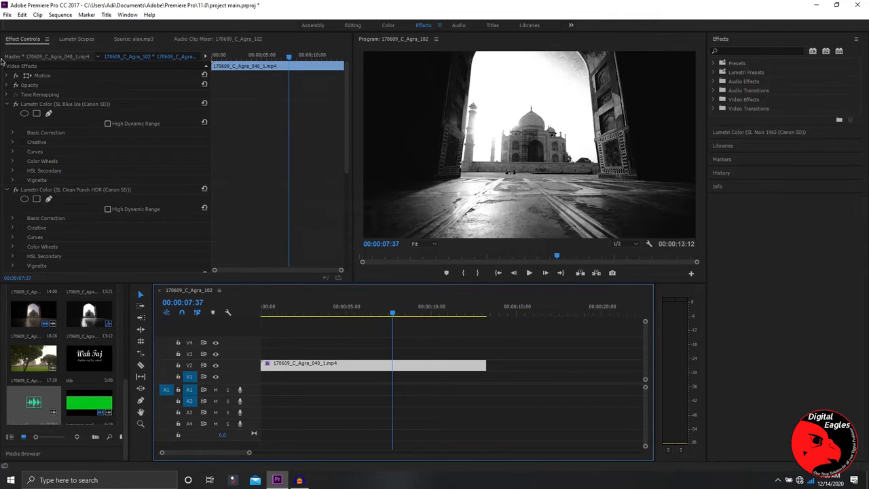
{"action": "scroll", "coordinate": [94, 197], "scroll_direction": "down", "scroll_amount": 1}
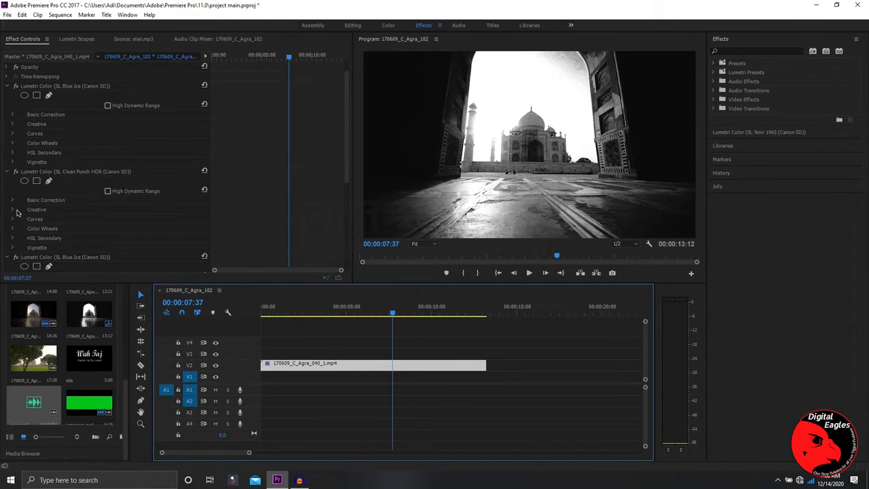
{"action": "left_click", "coordinate": [13, 210]}
{"action": "scroll", "coordinate": [38, 211], "scroll_direction": "down", "scroll_amount": 1}
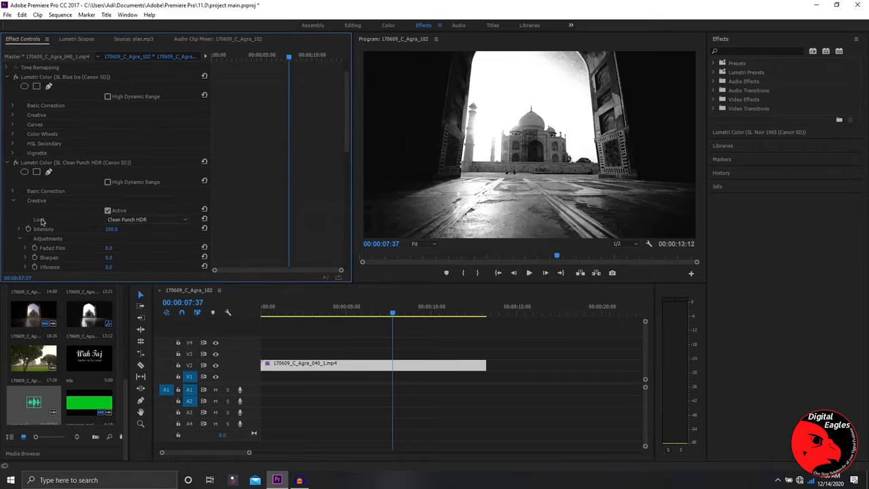
{"action": "left_click", "coordinate": [170, 224]}
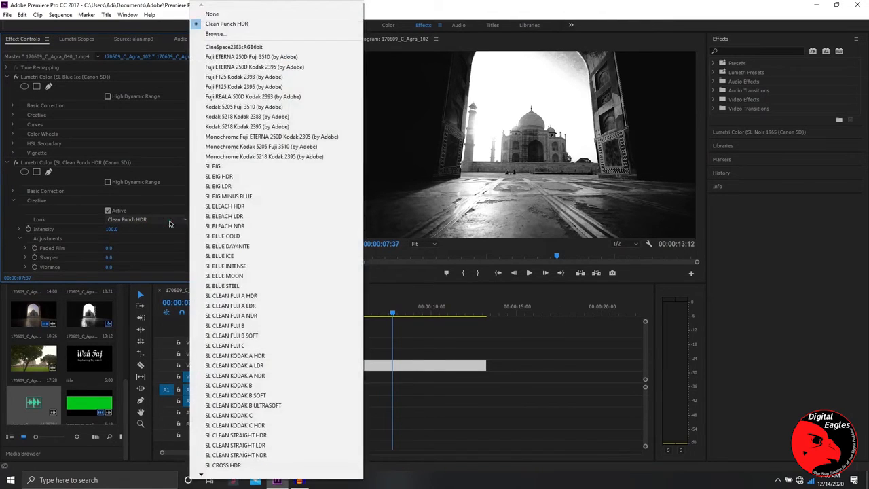
{"action": "left_click", "coordinate": [228, 37]}
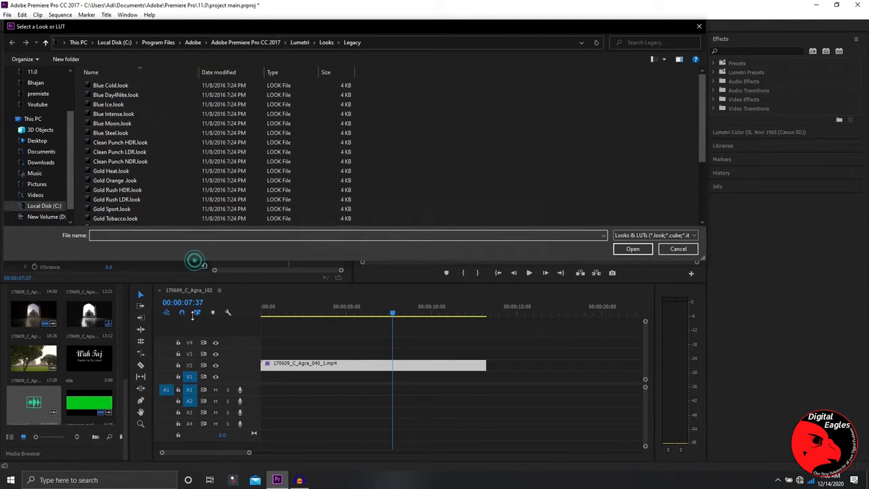
Enlarge the file browser and open the LUT .cube Files folder of hollywood-lut-color-pack, inside Projects on drive D.
{"action": "left_click_drag", "start_coordinate": [194, 260], "coordinate": [169, 426]}
{"action": "left_click", "coordinate": [37, 279]}
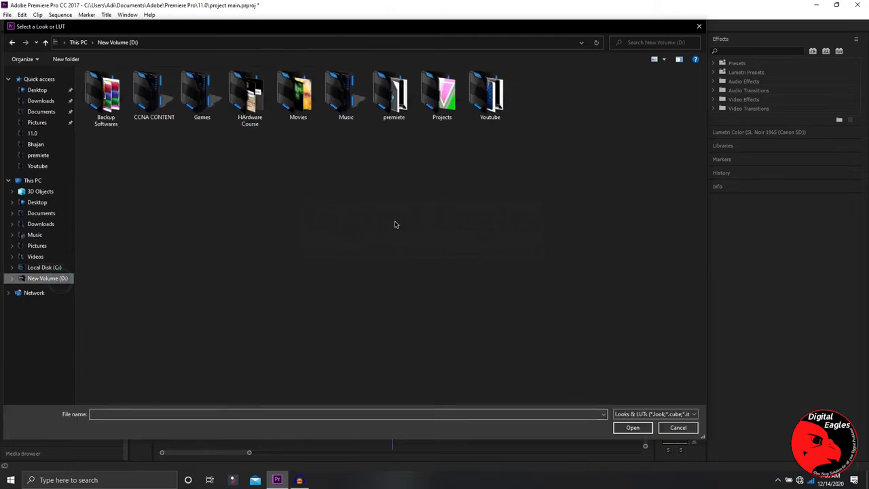
{"action": "double_click", "coordinate": [404, 102]}
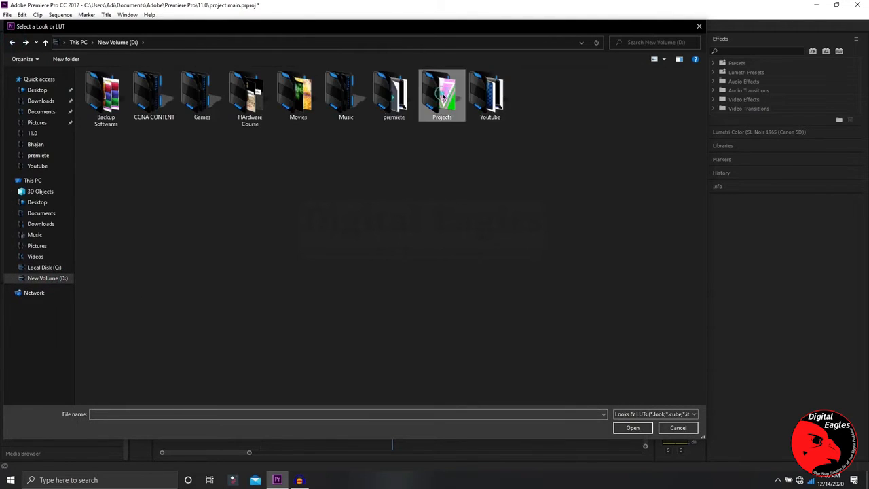
{"action": "double_click", "coordinate": [442, 94]}
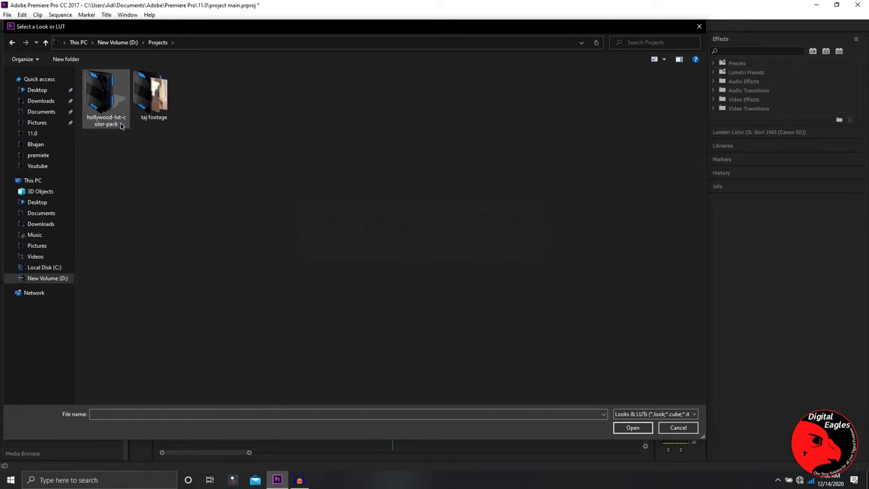
{"action": "double_click", "coordinate": [109, 119]}
{"action": "double_click", "coordinate": [116, 87]}
{"action": "double_click", "coordinate": [140, 86]}
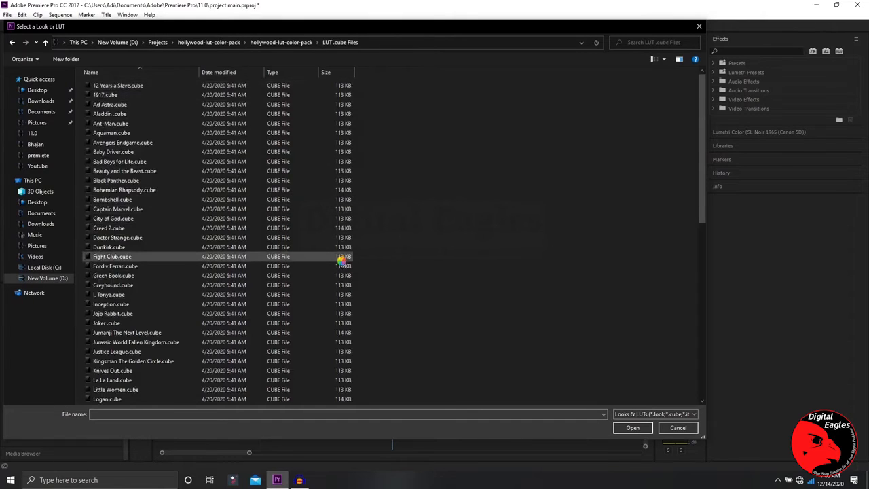
Load Ford v Ferrari.cube as the creative look of the SL Clean Punch HDR effect.
{"action": "scroll", "coordinate": [343, 260], "scroll_direction": "down", "scroll_amount": 3}
{"action": "left_click", "coordinate": [118, 171]}
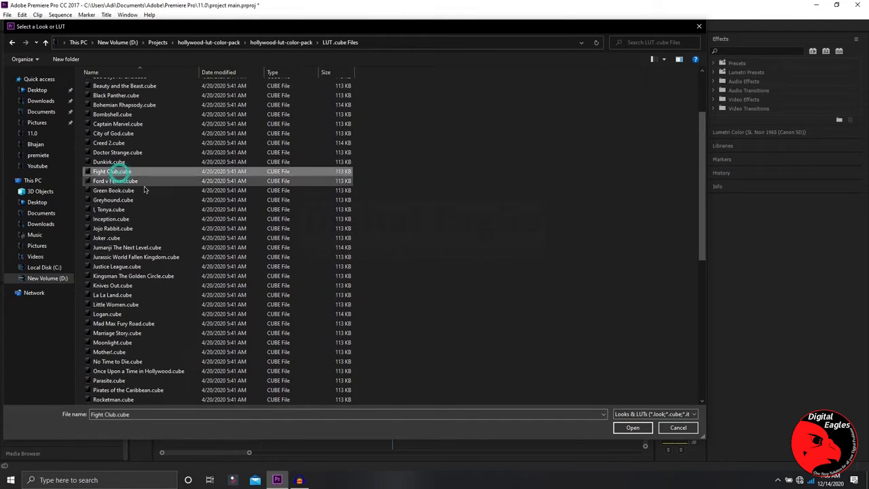
{"action": "left_click", "coordinate": [139, 182]}
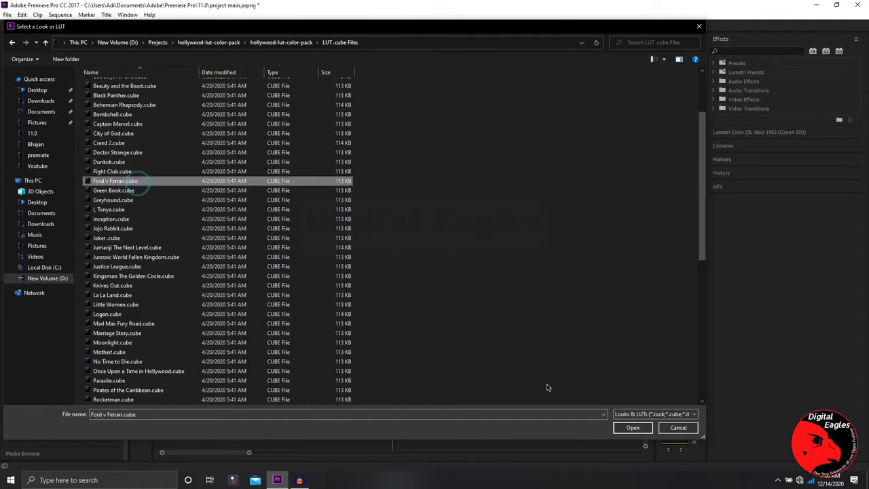
{"action": "left_click", "coordinate": [631, 427]}
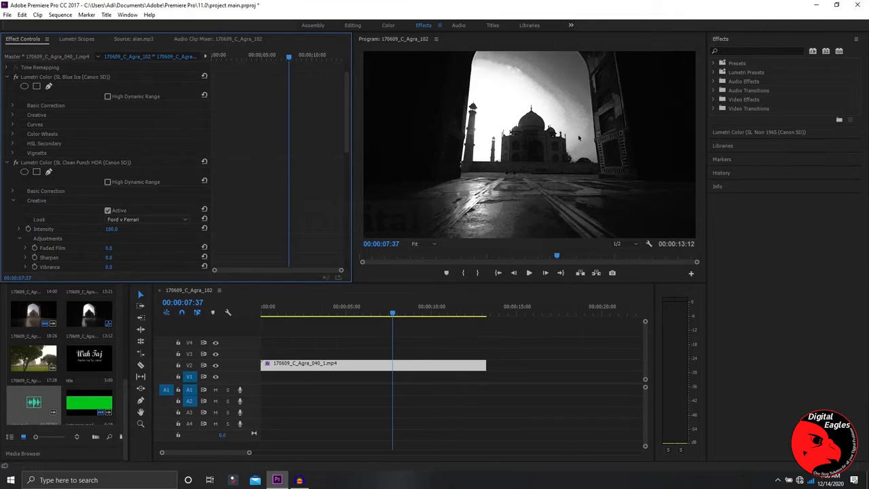
Change the creative look of the SL Clean Punch HDR effect to Justice League.cube.
{"action": "left_click", "coordinate": [147, 220]}
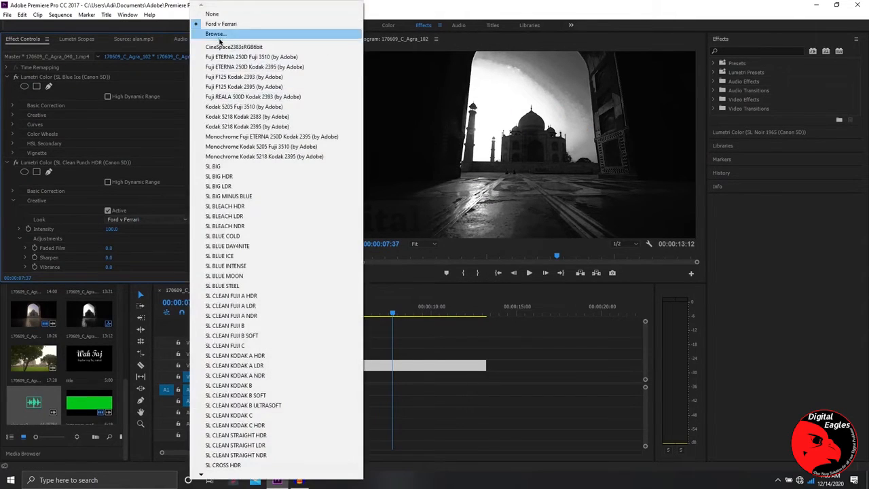
{"action": "left_click", "coordinate": [219, 36]}
{"action": "scroll", "coordinate": [162, 272], "scroll_direction": "down", "scroll_amount": 3}
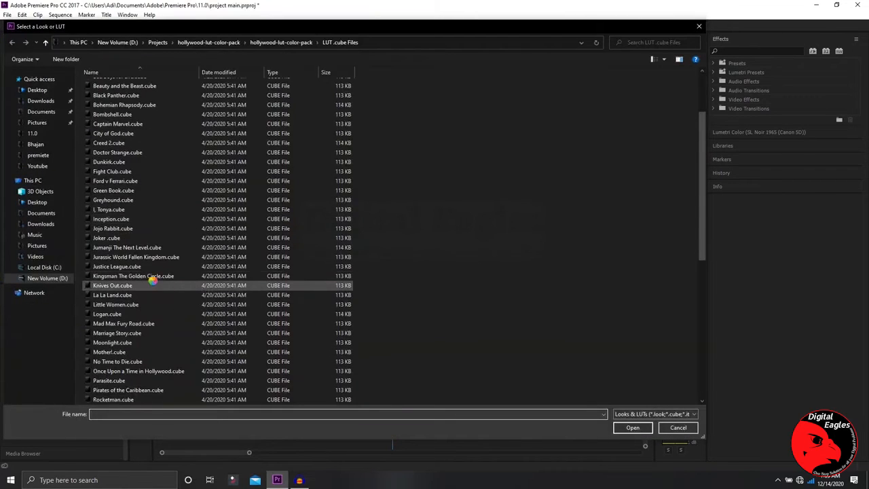
{"action": "double_click", "coordinate": [122, 267]}
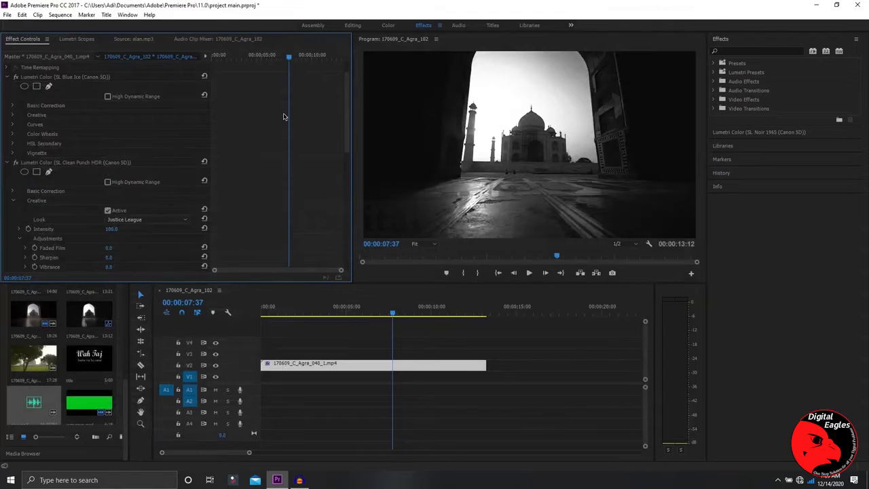
Try the Logan.cube look on the SL Clean Punch HDR effect, and reset the look to None with its Creative section deactivated.
{"action": "left_click", "coordinate": [124, 219]}
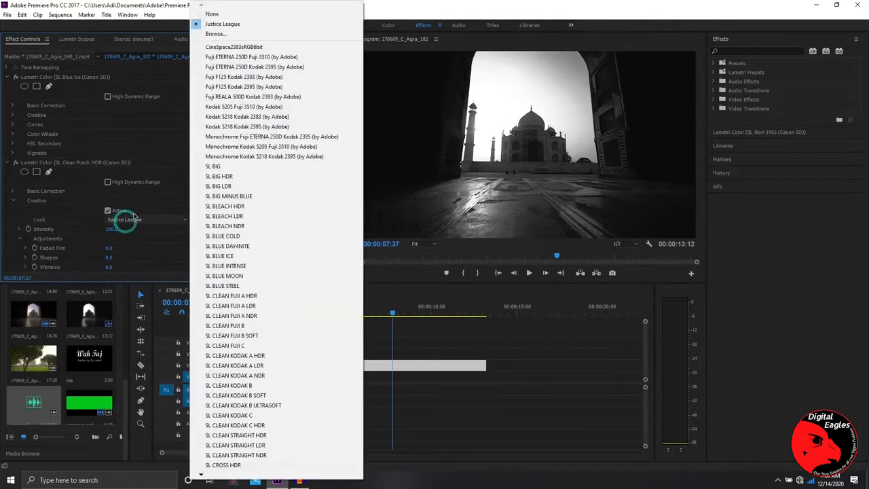
{"action": "left_click", "coordinate": [248, 34]}
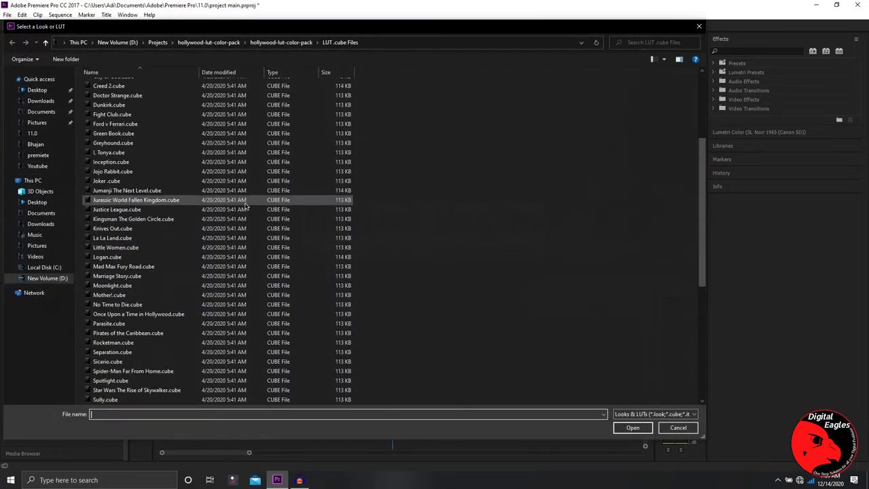
{"action": "double_click", "coordinate": [153, 257]}
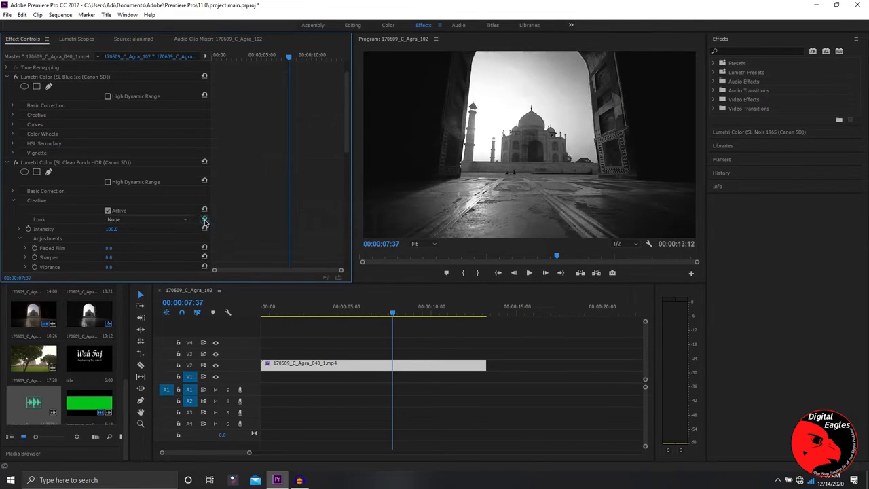
{"action": "left_click", "coordinate": [107, 211]}
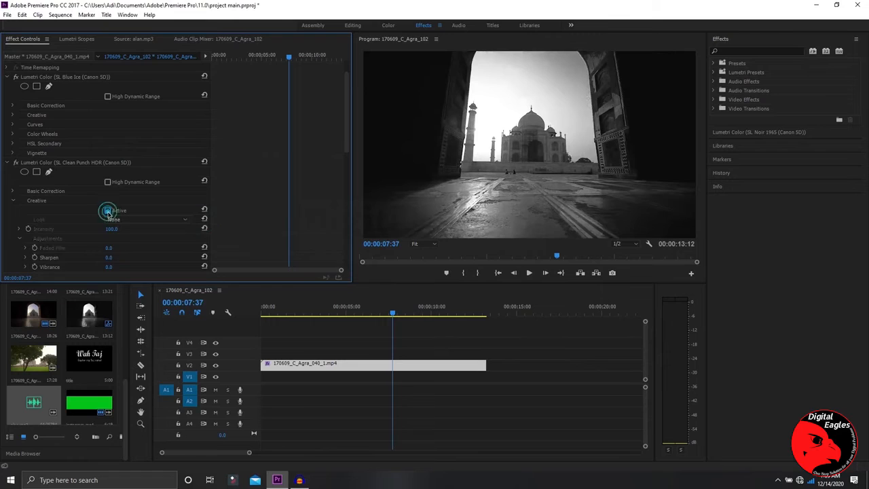
Try Remove Attributes on 170609_C_Agra_040_1.mp4 with the SL Blue Ice and SL Noir 1965 effects left unticked.
{"action": "left_click", "coordinate": [107, 211]}
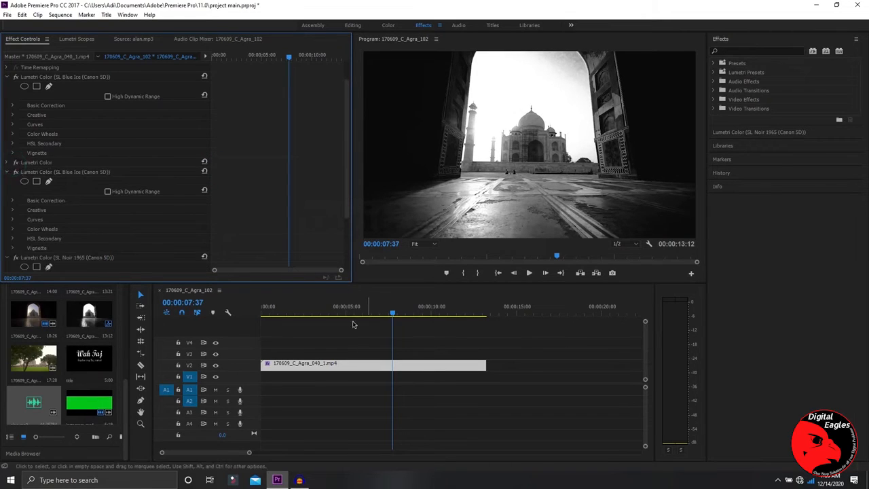
{"action": "left_click", "coordinate": [335, 363]}
{"action": "left_click_drag", "start_coordinate": [337, 337], "coordinate": [371, 401]}
{"action": "right_click", "coordinate": [370, 373]}
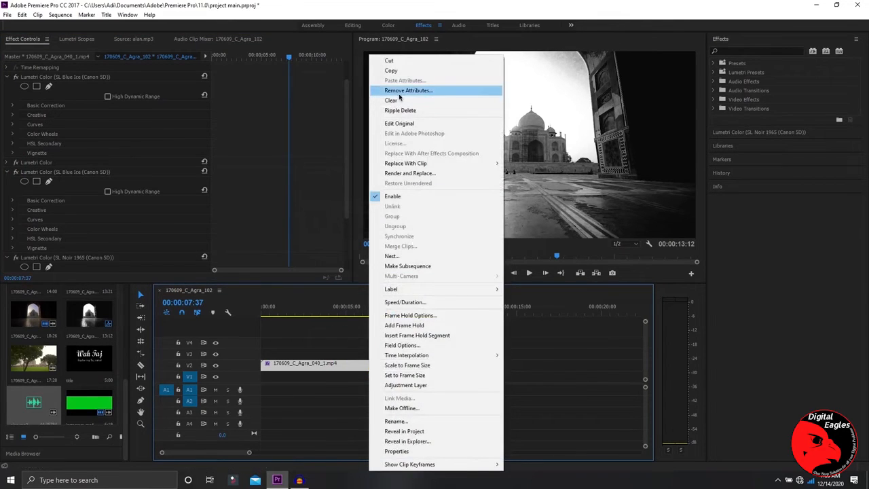
{"action": "left_click", "coordinate": [443, 93]}
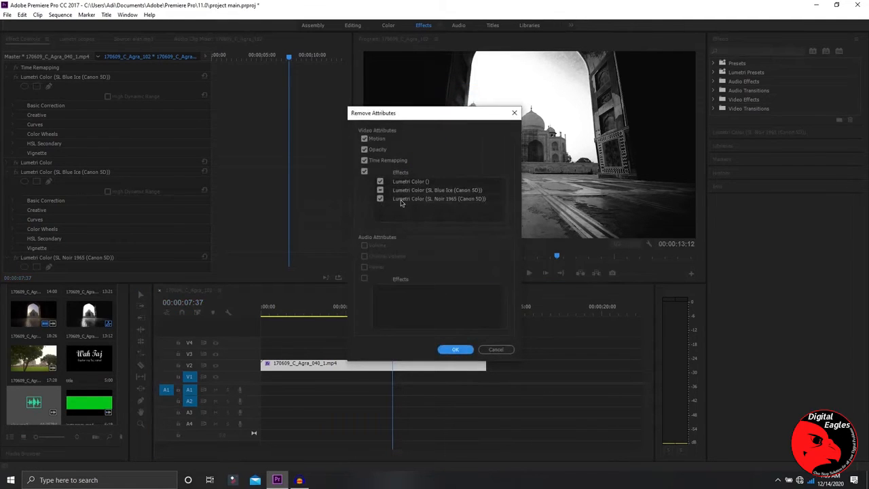
{"action": "left_click", "coordinate": [380, 199]}
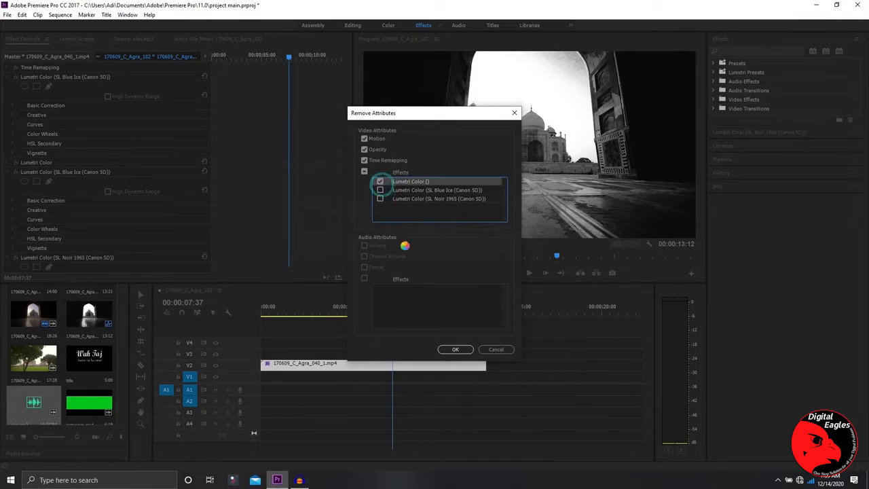
{"action": "left_click", "coordinate": [380, 190]}
{"action": "left_click", "coordinate": [380, 181]}
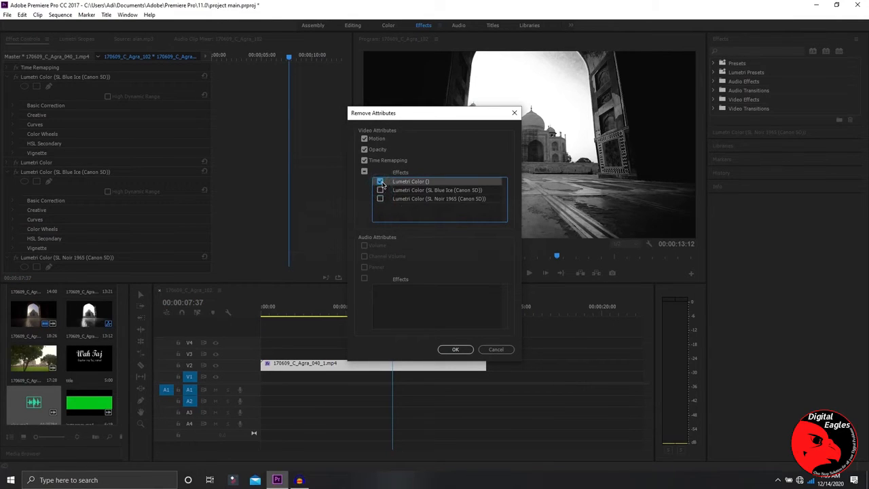
{"action": "left_click", "coordinate": [455, 350]}
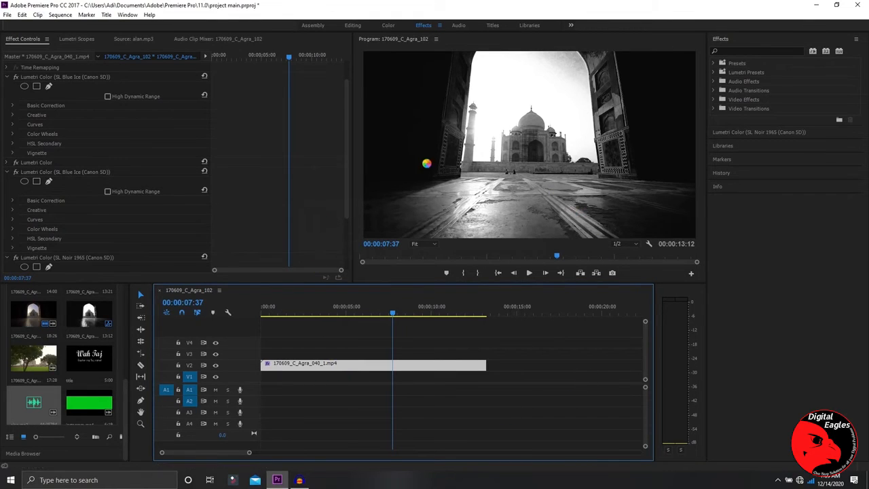
Disable the SL Noir 1965 effect, and collapse it together with the second SL Blue Ice effect.
{"action": "left_click", "coordinate": [8, 172]}
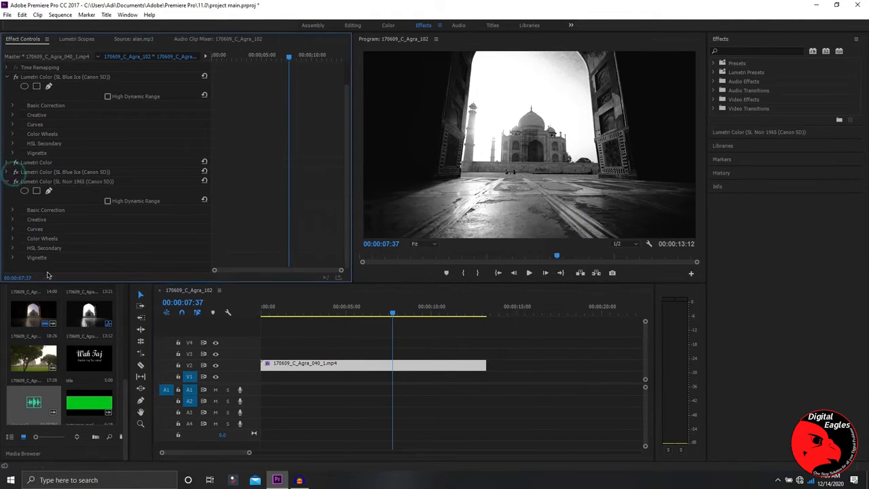
{"action": "left_click", "coordinate": [13, 182]}
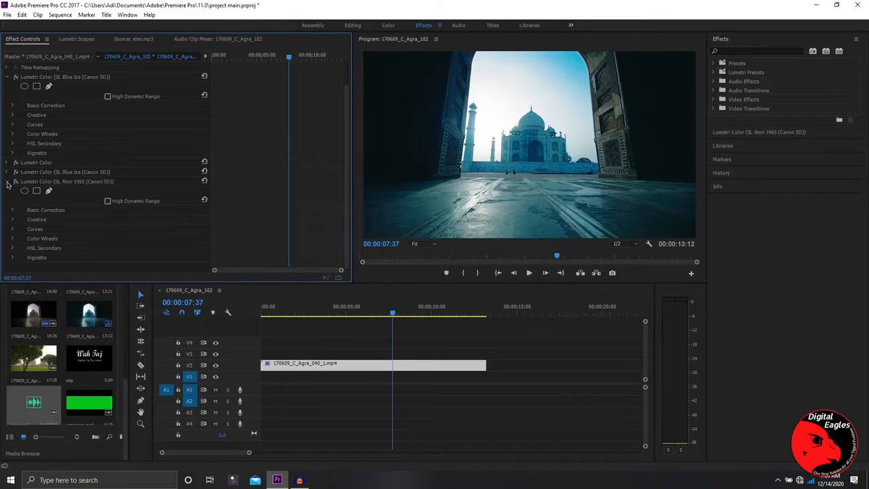
{"action": "left_click", "coordinate": [8, 182]}
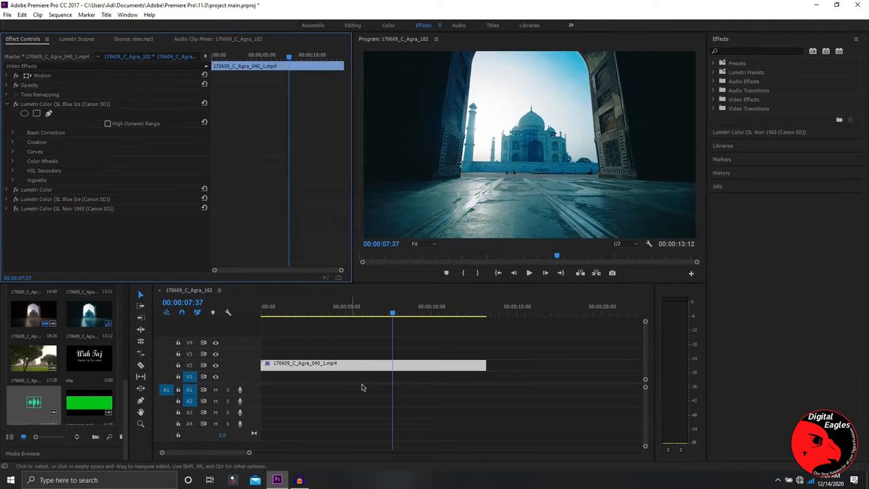
Try Remove Attributes on the V2 clip with all its Lumetri effects unticked and Motion, Opacity and Time Remapping ticked.
{"action": "left_click", "coordinate": [361, 337]}
{"action": "right_click", "coordinate": [379, 372]}
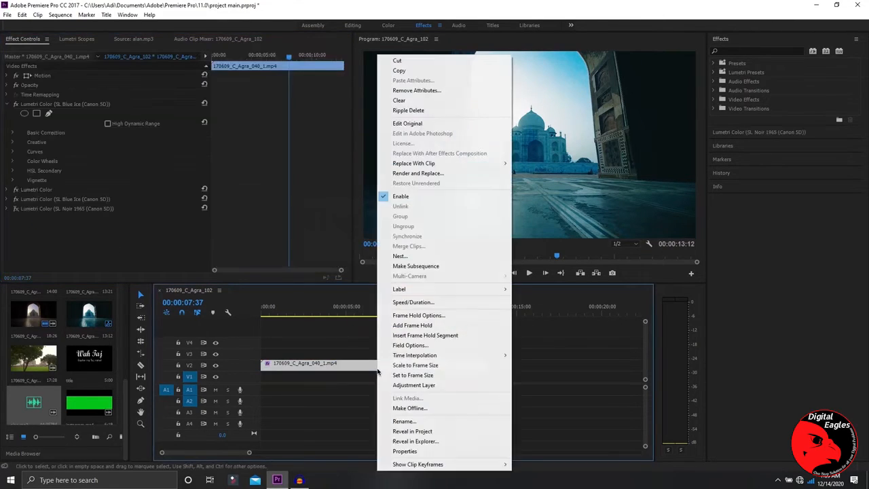
{"action": "left_click", "coordinate": [421, 91]}
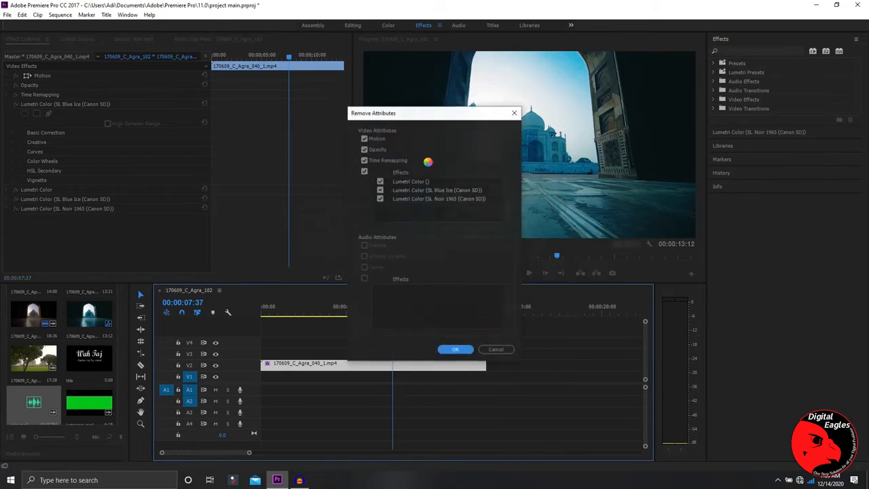
{"action": "left_click", "coordinate": [365, 172]}
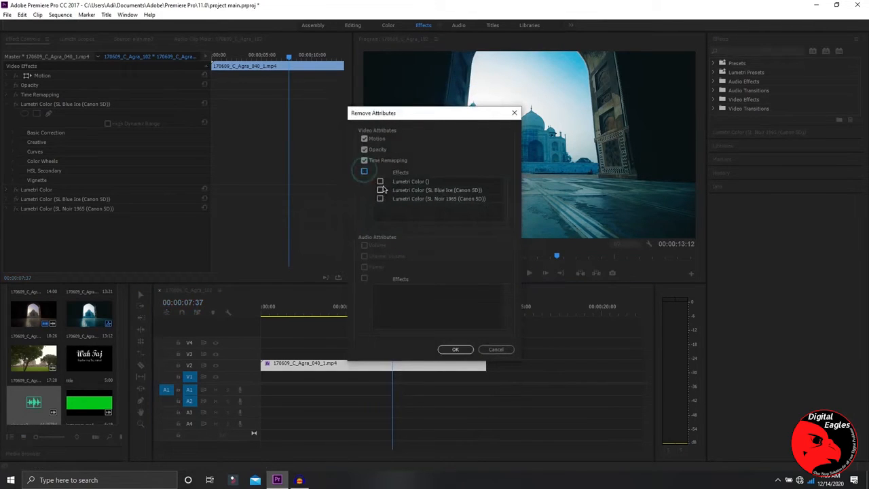
{"action": "left_click", "coordinate": [458, 350]}
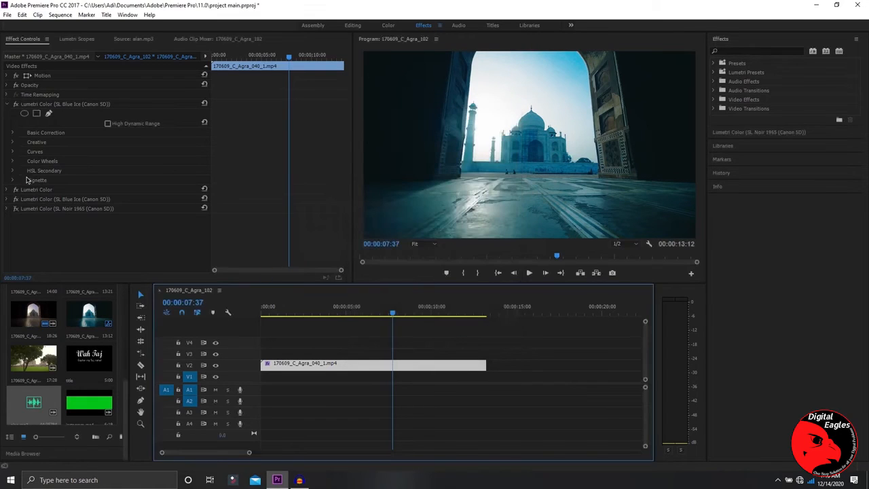
Reset both SL Blue Ice effects and the SL Noir 1965 effect of the clip to plain Lumetri Color.
{"action": "right_click", "coordinate": [77, 226]}
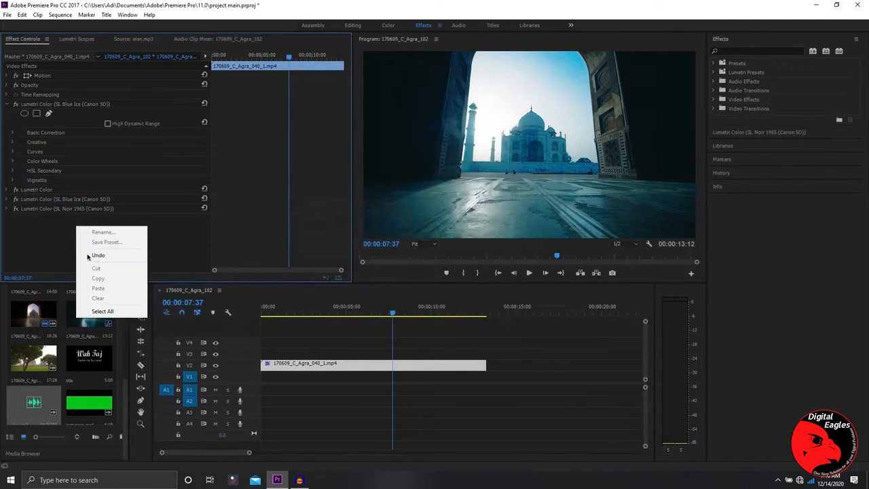
{"action": "left_click", "coordinate": [44, 240]}
{"action": "left_click", "coordinate": [205, 103]}
{"action": "left_click", "coordinate": [204, 198]}
{"action": "left_click", "coordinate": [204, 209]}
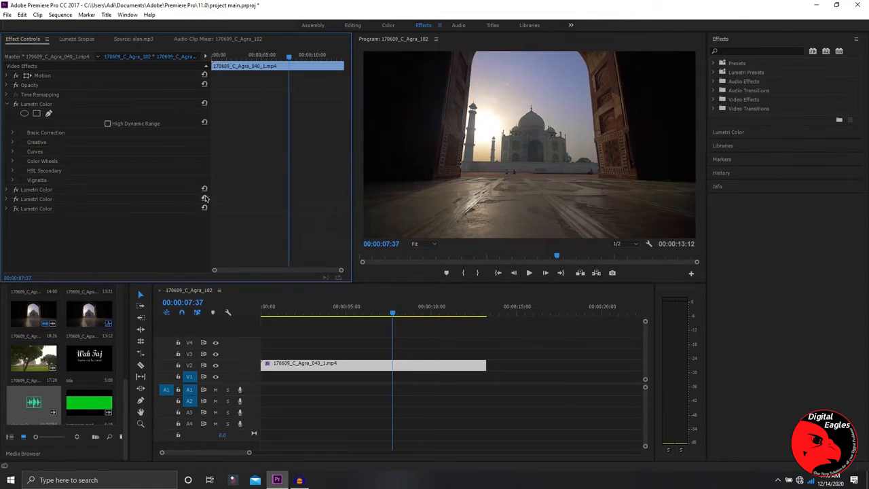
Try Remove Attributes on the clip once more, and collapse its first Lumetri Color effect.
{"action": "right_click", "coordinate": [452, 368]}
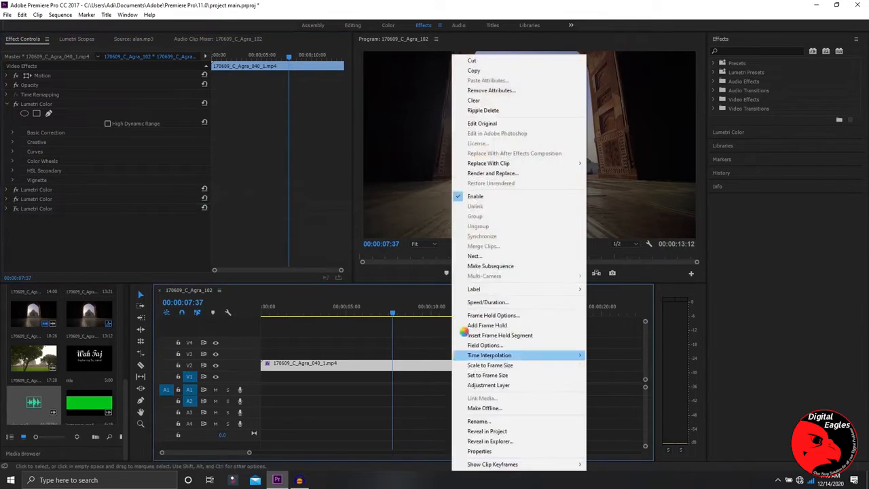
{"action": "left_click", "coordinate": [488, 91]}
{"action": "left_click", "coordinate": [381, 181]}
{"action": "left_click", "coordinate": [456, 349]}
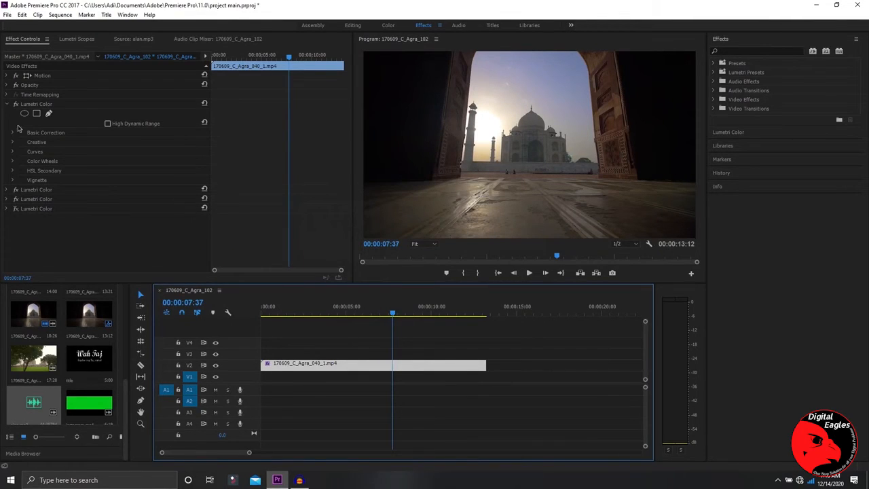
{"action": "left_click", "coordinate": [6, 106]}
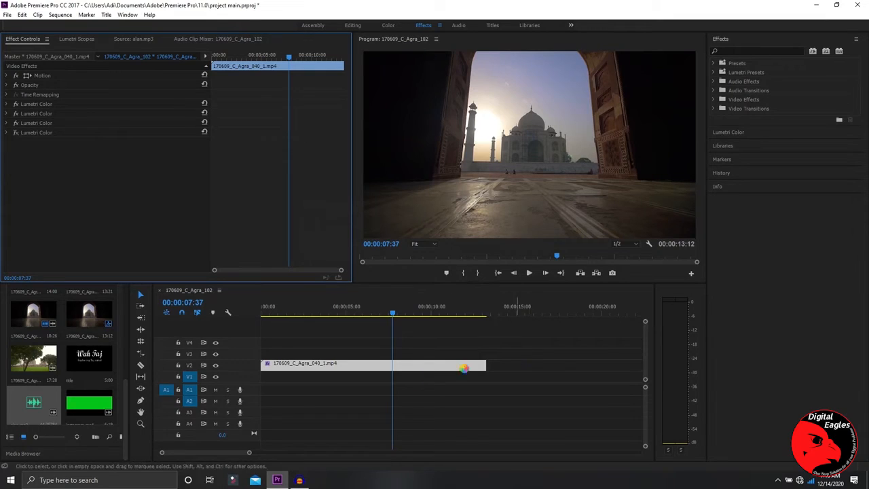
Switch to the Color workspace and open the file browser for the clip's Input LUT in Basic Correction.
{"action": "left_click", "coordinate": [391, 370]}
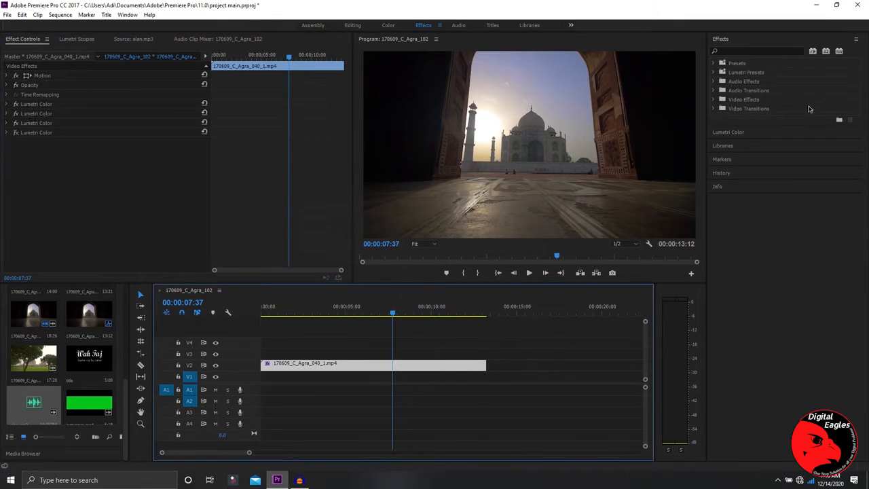
{"action": "left_click", "coordinate": [716, 114]}
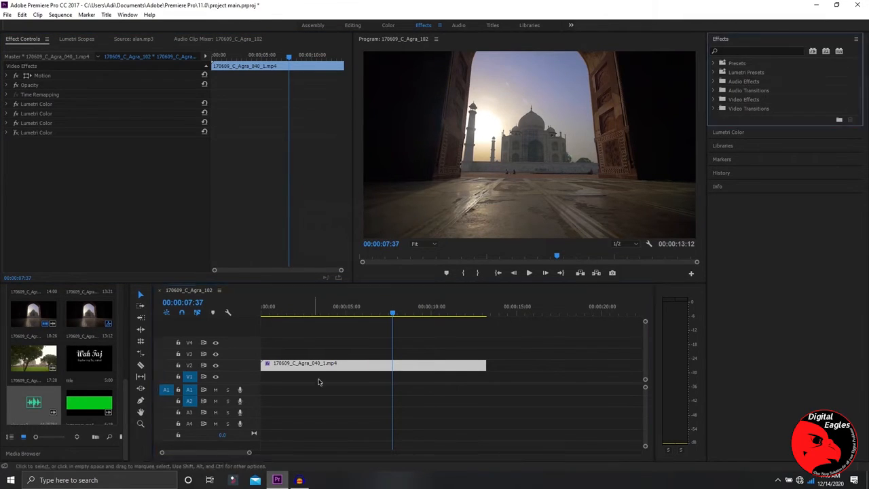
{"action": "left_click", "coordinate": [388, 24]}
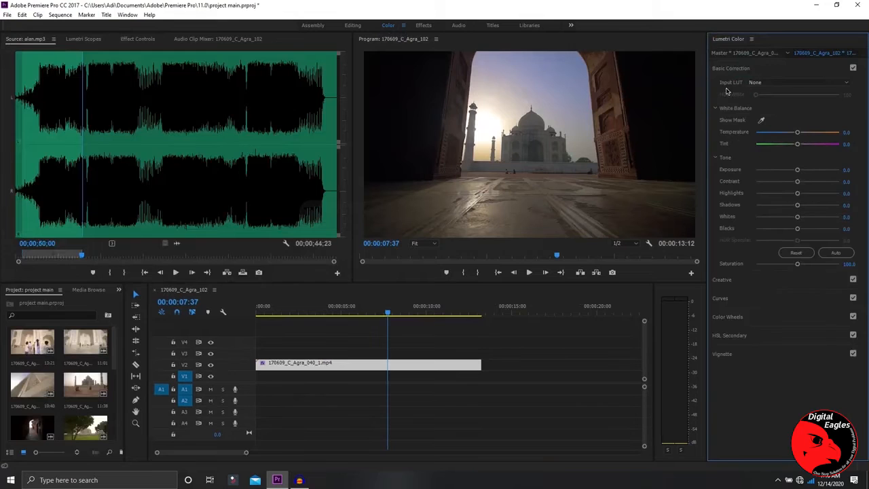
{"action": "left_click", "coordinate": [776, 82]}
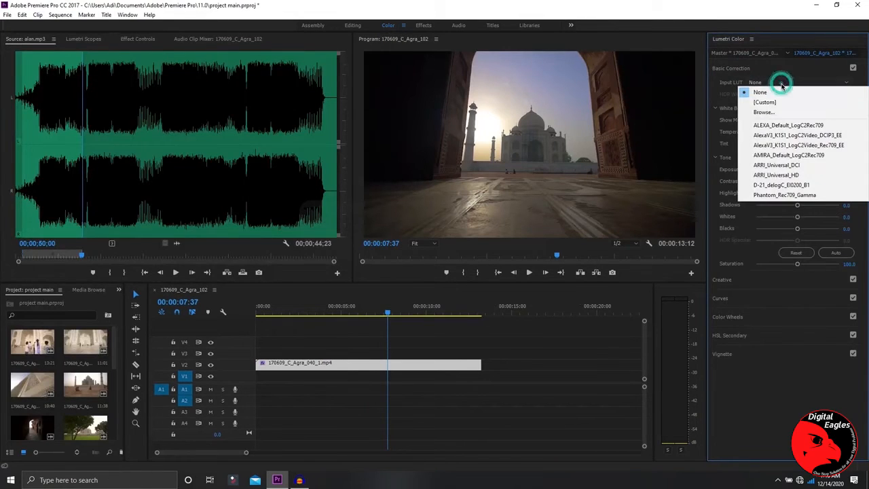
{"action": "left_click", "coordinate": [784, 113]}
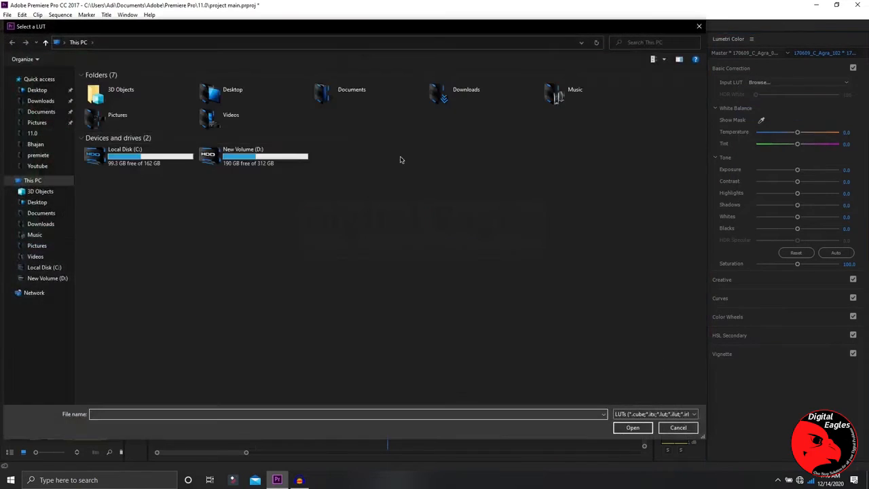
Load The Gentelmen.cube from the LUT .cube Files folder of hollywood-lut-color-pack, in Projects on drive D, as the Input LUT.
{"action": "double_click", "coordinate": [247, 162]}
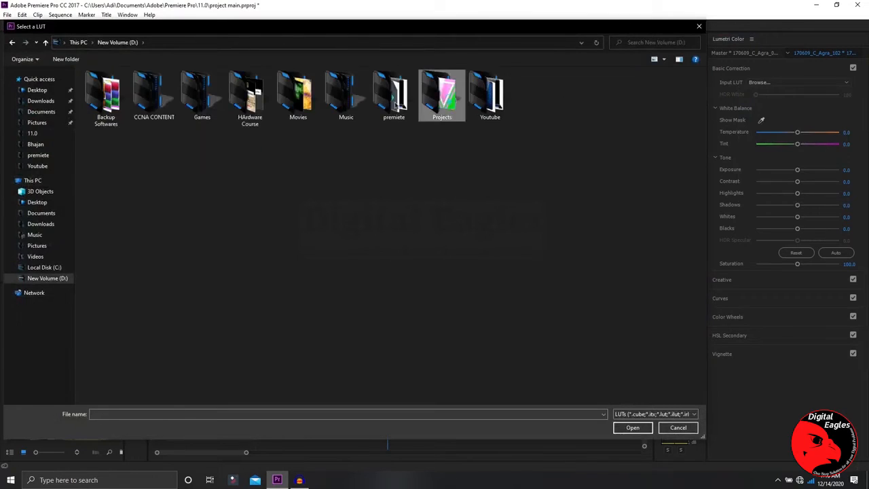
{"action": "double_click", "coordinate": [450, 102]}
{"action": "double_click", "coordinate": [106, 98]}
{"action": "double_click", "coordinate": [120, 86]}
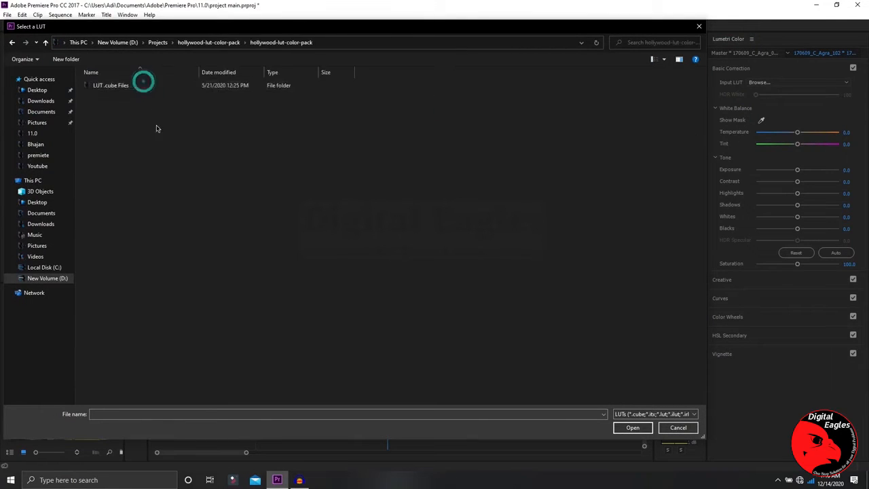
{"action": "double_click", "coordinate": [100, 87]}
{"action": "scroll", "coordinate": [188, 305], "scroll_direction": "down", "scroll_amount": 10}
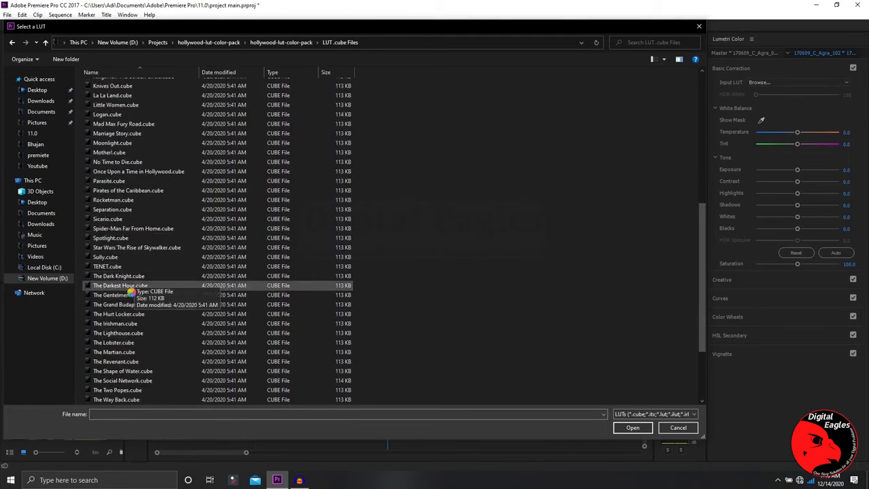
{"action": "left_click", "coordinate": [151, 295]}
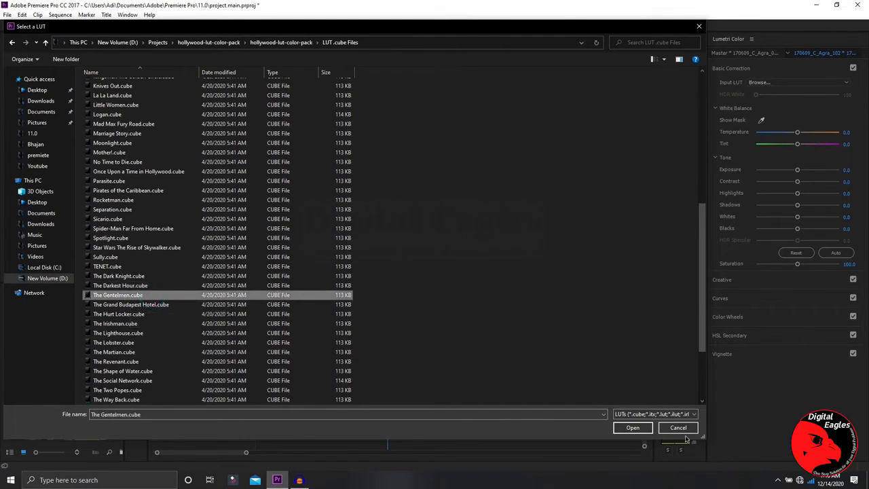
{"action": "left_click", "coordinate": [632, 428]}
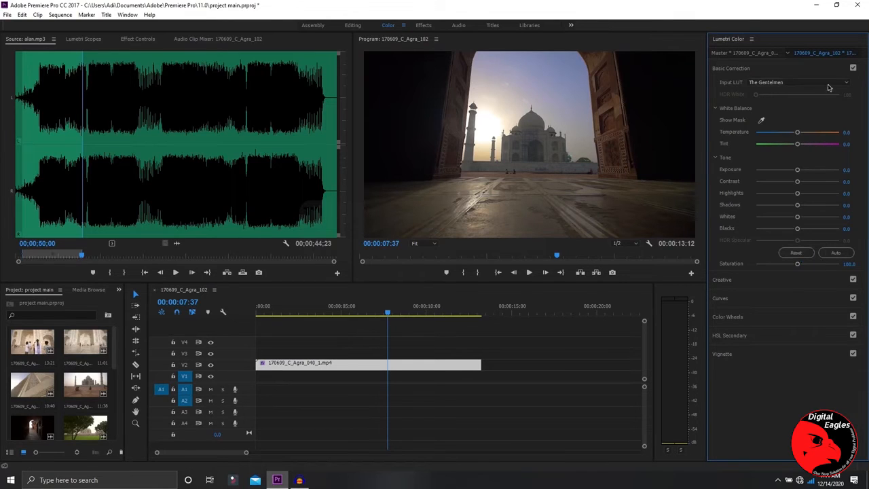
Replace the clip in the Agra sequence with 170609_C_Agra_120.mp4, placed on track V3 at the sequence start.
{"action": "left_click", "coordinate": [507, 390]}
{"action": "left_click", "coordinate": [431, 336]}
{"action": "left_click_drag", "start_coordinate": [383, 314], "coordinate": [258, 315]}
{"action": "left_click", "coordinate": [315, 343]}
{"action": "mouse_move", "coordinate": [396, 400]}
{"action": "left_mouse_down"}
{"action": "mouse_move", "coordinate": [400, 408]}
{"action": "mouse_move", "coordinate": [401, 400]}
{"action": "left_mouse_up"}
{"action": "key", "text": "Delete"}
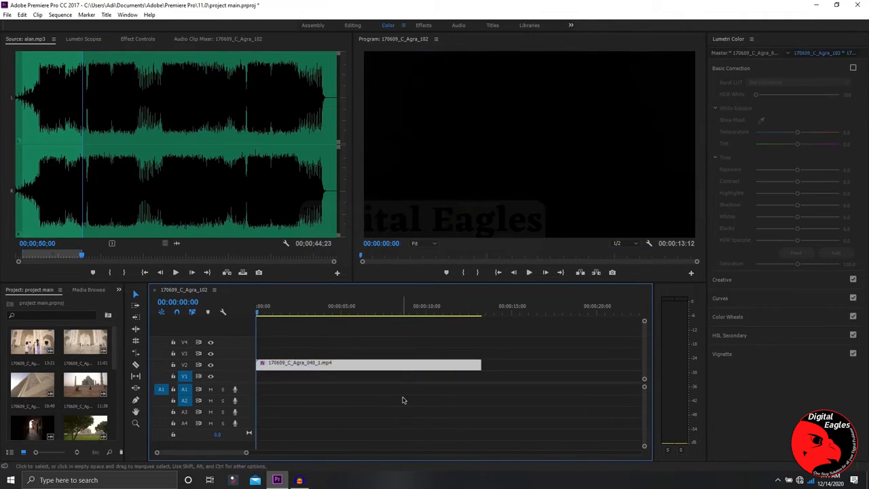
{"action": "left_click_drag", "start_coordinate": [72, 399], "coordinate": [258, 353]}
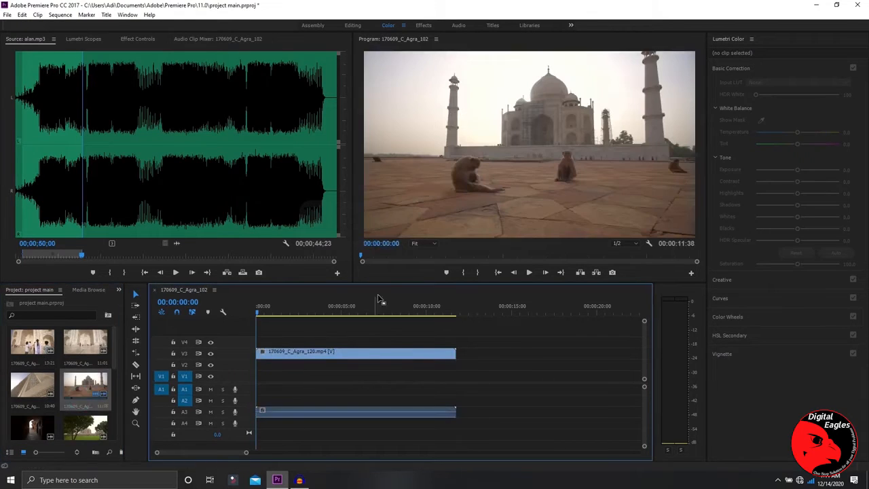
Play the sequence through, park the playhead at 00:00:08:40 and select the clip on V3.
{"action": "left_click", "coordinate": [528, 272]}
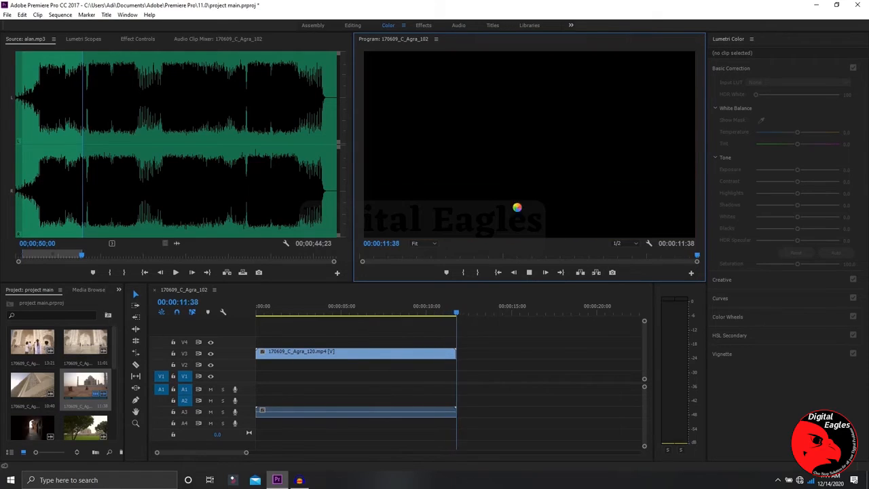
{"action": "left_click", "coordinate": [325, 312]}
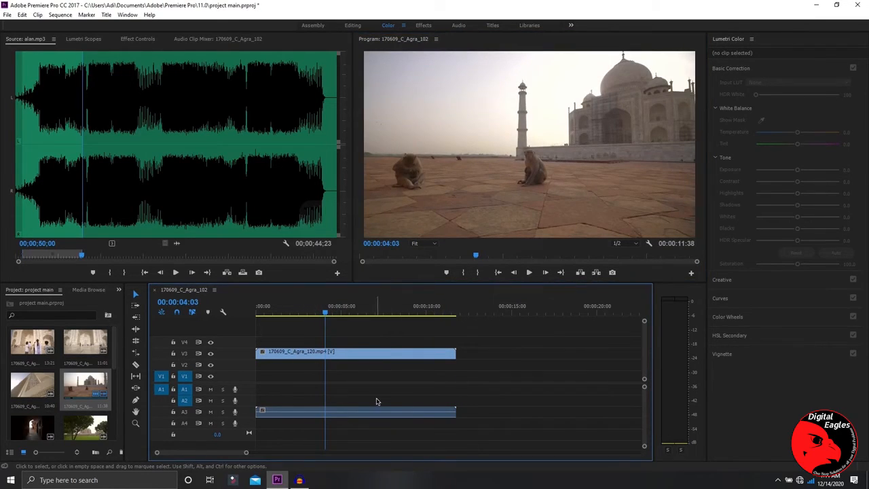
{"action": "left_click_drag", "start_coordinate": [522, 349], "coordinate": [467, 377]}
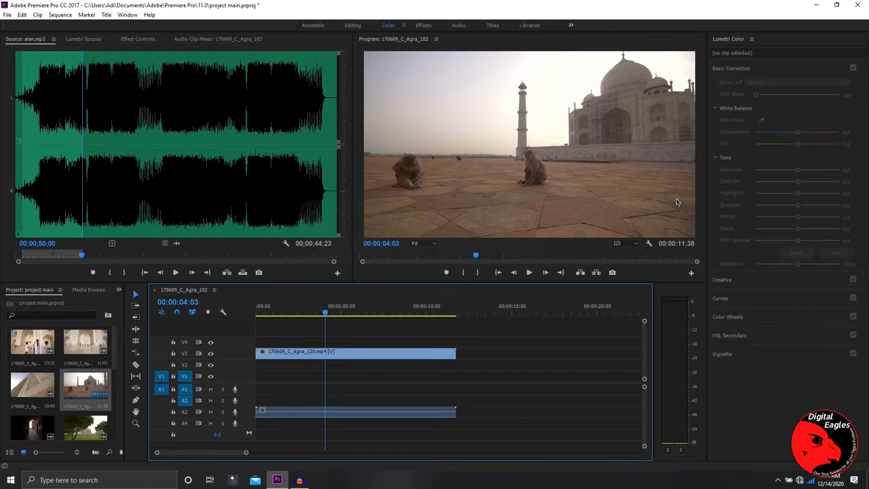
{"action": "left_click", "coordinate": [406, 312]}
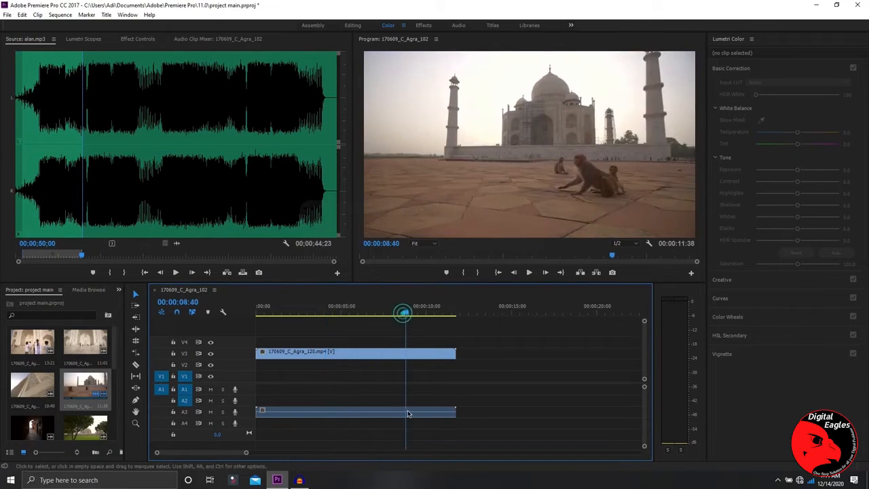
{"action": "left_click", "coordinate": [411, 352]}
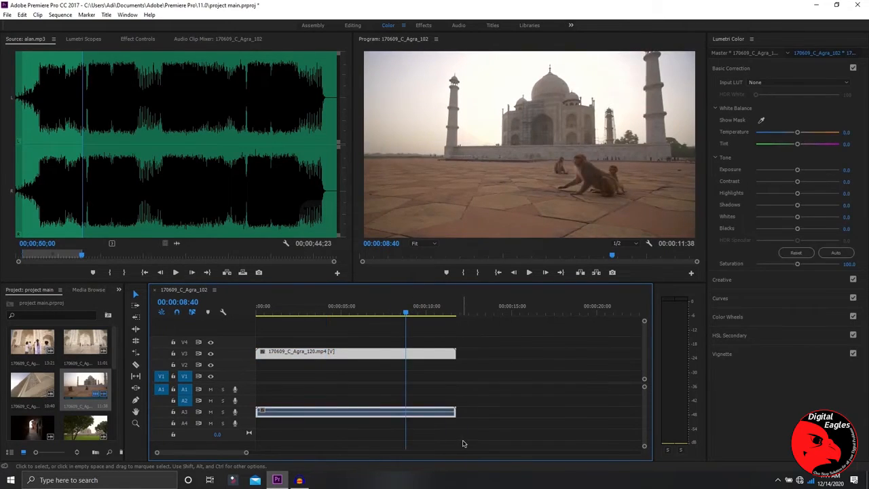
Replace the clip in the Agra sequence with 170609_C_Agra_024_1.mp4, placed on track V1 at the sequence start.
{"action": "key", "text": "Delete"}
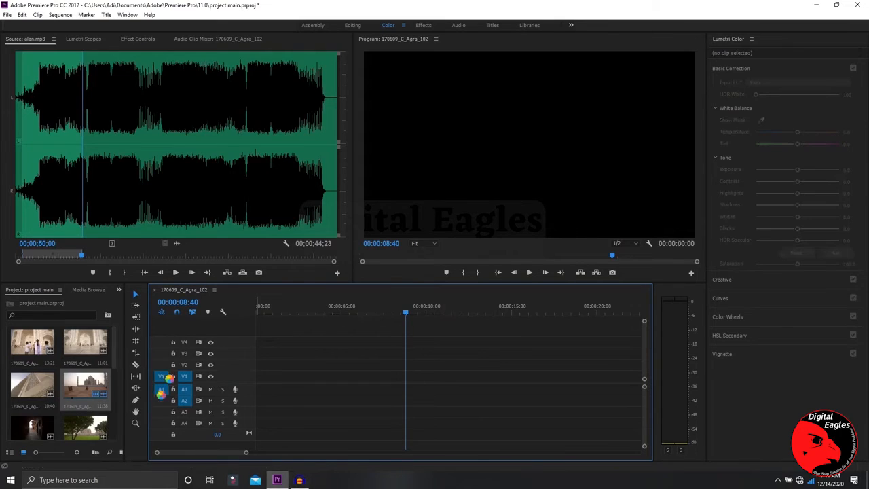
{"action": "left_click_drag", "start_coordinate": [44, 355], "coordinate": [269, 388]}
{"action": "left_click", "coordinate": [466, 258]}
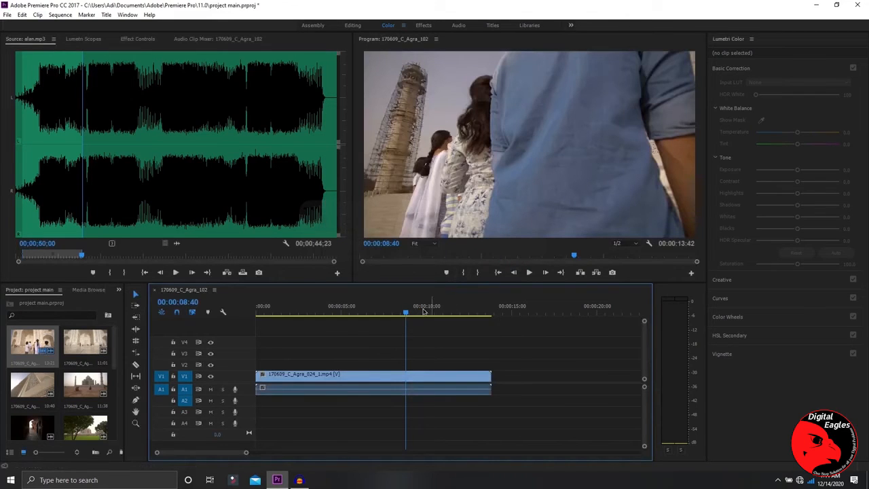
Play the new clip from the sequence start and park the playhead at 00:00:04:37.
{"action": "left_click_drag", "start_coordinate": [406, 312], "coordinate": [259, 320]}
{"action": "left_click", "coordinate": [527, 273]}
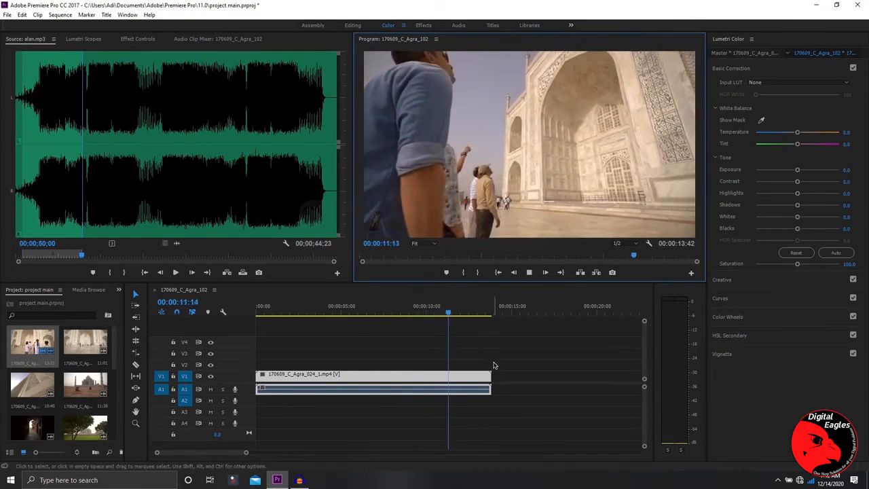
{"action": "left_click", "coordinate": [529, 272]}
{"action": "left_click", "coordinate": [395, 311]}
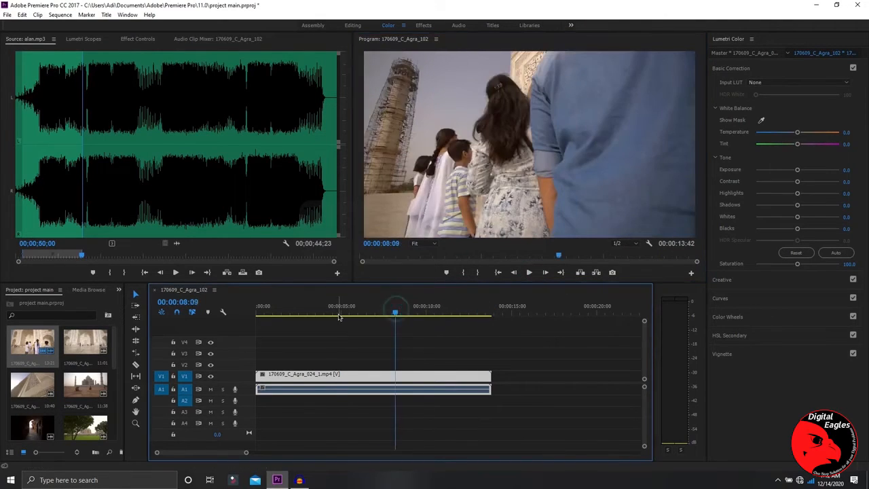
{"action": "left_click", "coordinate": [336, 314]}
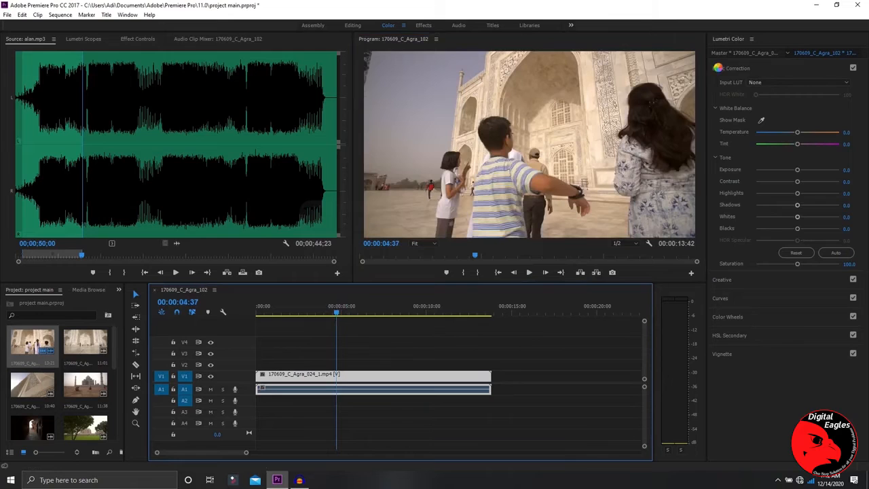
Switch to the Effects workspace, search the effects for "war" and apply Warp Stabilizer to the clip on V1.
{"action": "left_click", "coordinate": [423, 25]}
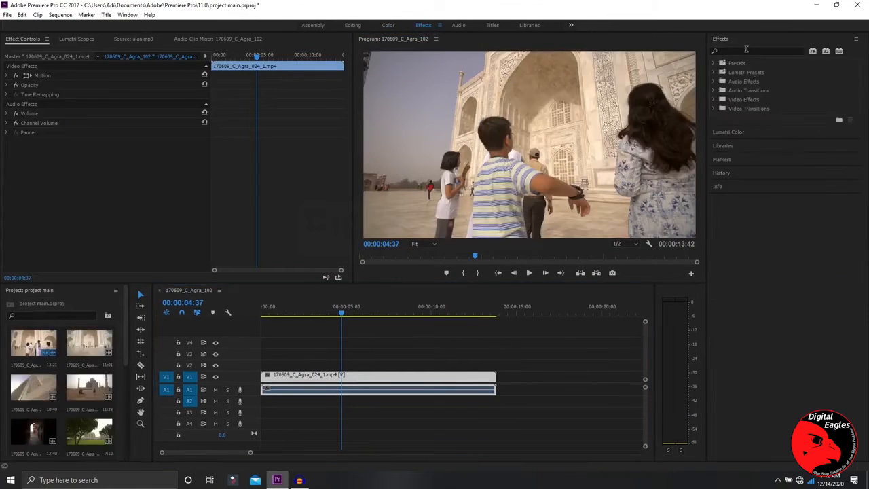
{"action": "left_click", "coordinate": [747, 50]}
{"action": "type", "text": "war"}
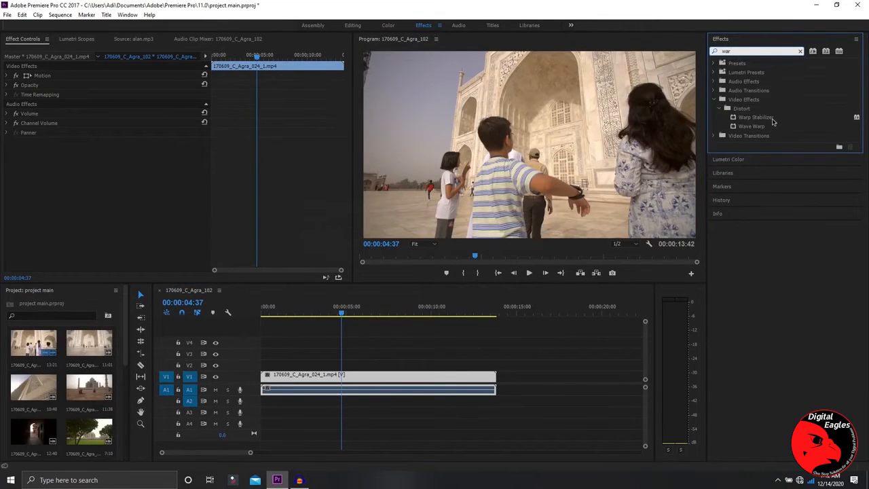
{"action": "left_click_drag", "start_coordinate": [773, 122], "coordinate": [379, 375]}
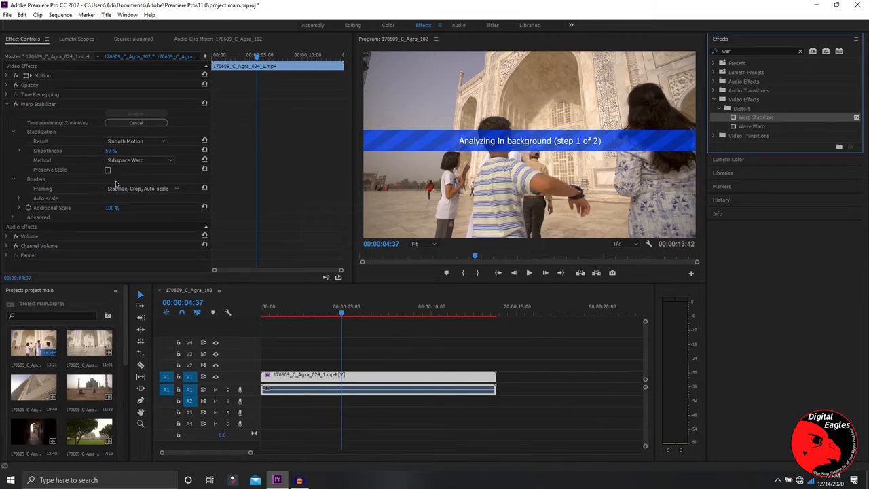
Play the stabilized clip from the sequence start.
{"action": "left_click", "coordinate": [742, 108]}
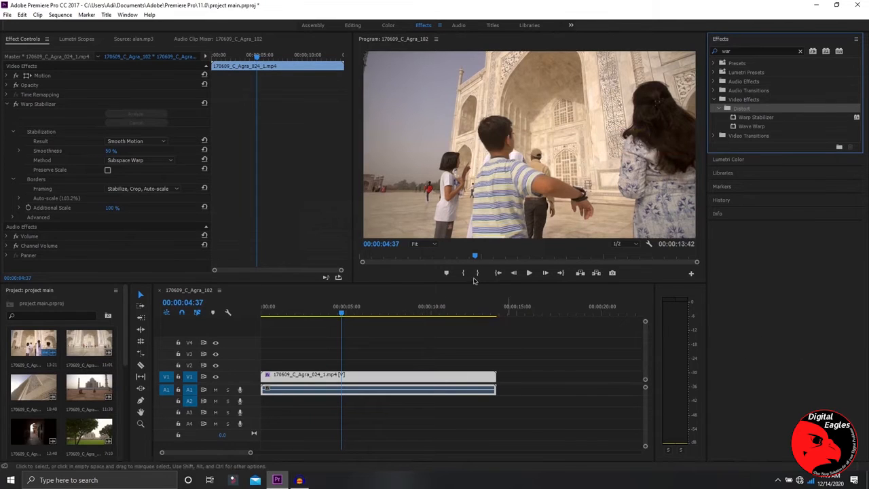
{"action": "left_click_drag", "start_coordinate": [476, 255], "coordinate": [364, 256]}
{"action": "left_click", "coordinate": [529, 272]}
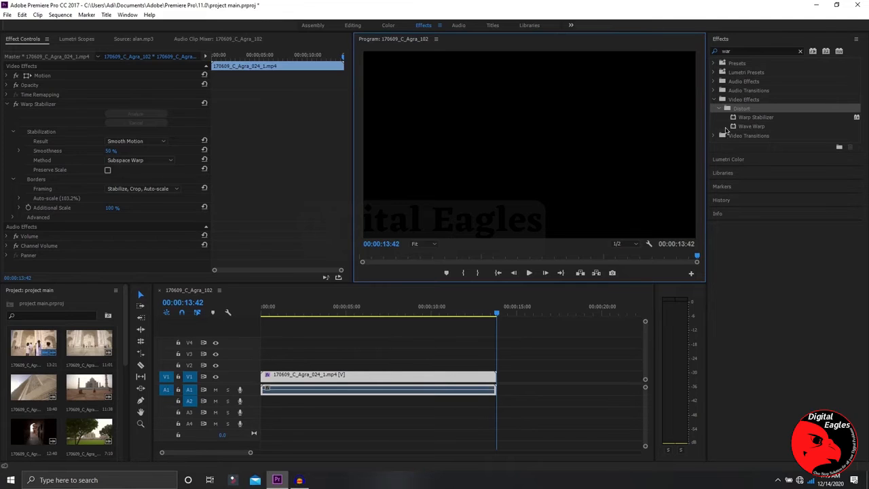
Clear the effects search and apply Brightness & Contrast from Color Correction to the V1 clip, with the playhead at 00:00:07:20.
{"action": "left_click", "coordinate": [714, 100]}
{"action": "left_click", "coordinate": [714, 99]}
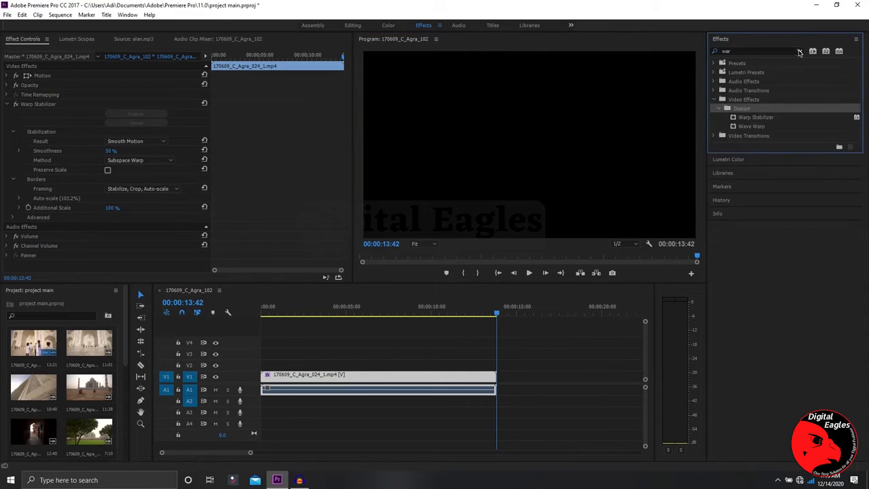
{"action": "left_click", "coordinate": [799, 52]}
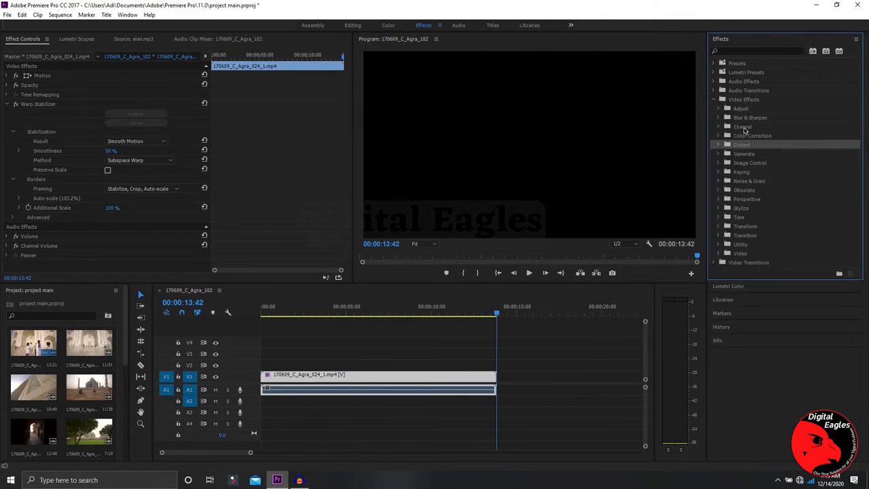
{"action": "left_click", "coordinate": [770, 136]}
{"action": "double_click", "coordinate": [770, 139]}
{"action": "left_click", "coordinate": [778, 144]}
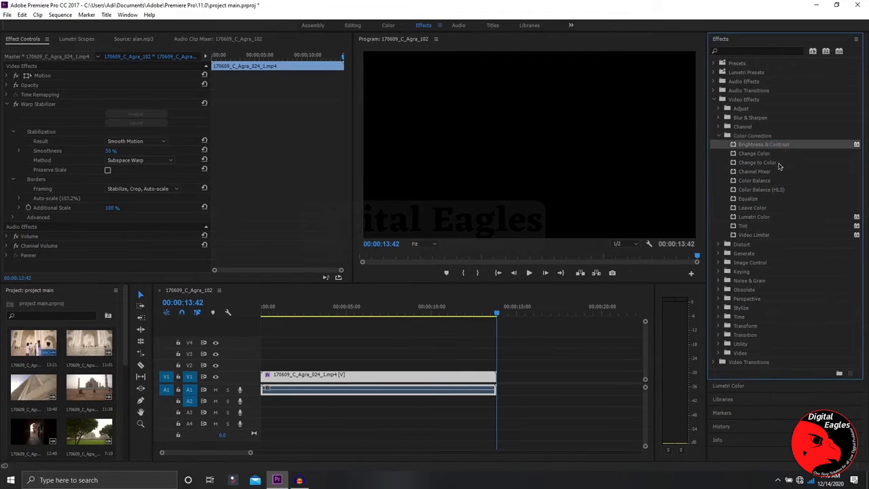
{"action": "left_click", "coordinate": [392, 259]}
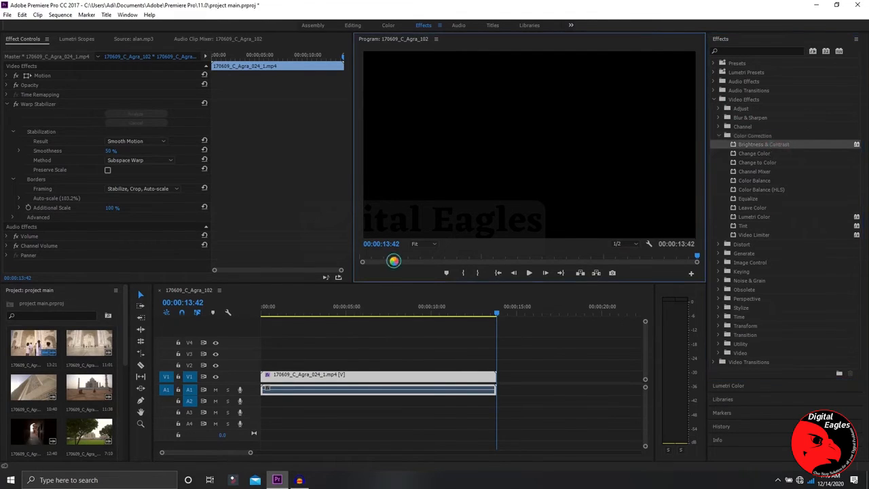
{"action": "left_click_drag", "start_coordinate": [483, 314], "coordinate": [386, 313]}
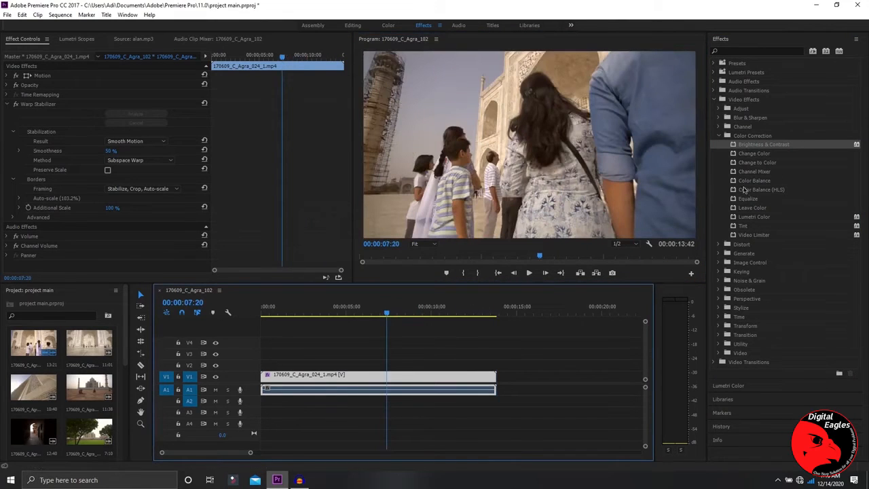
{"action": "left_click_drag", "start_coordinate": [761, 144], "coordinate": [408, 378]}
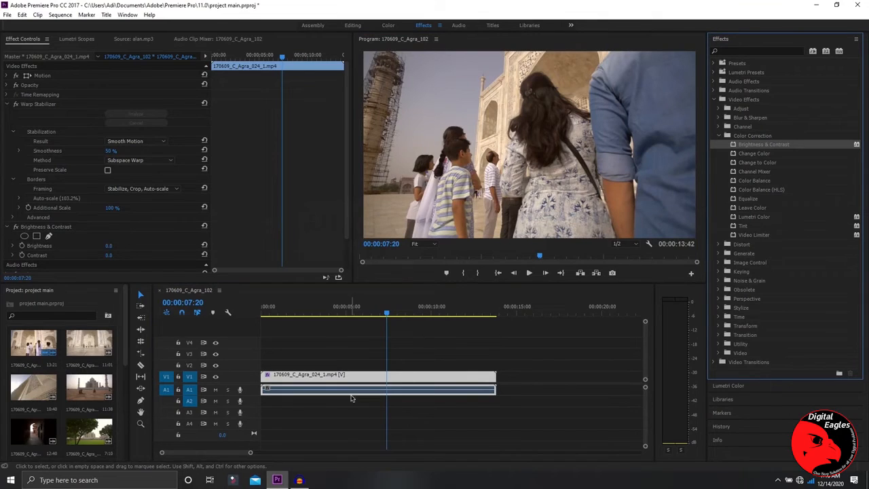
Try Brightness -5.0 and Contrast 12.0 on the clip, and reset the Brightness & Contrast effect.
{"action": "scroll", "coordinate": [64, 197], "scroll_direction": "down", "scroll_amount": 2}
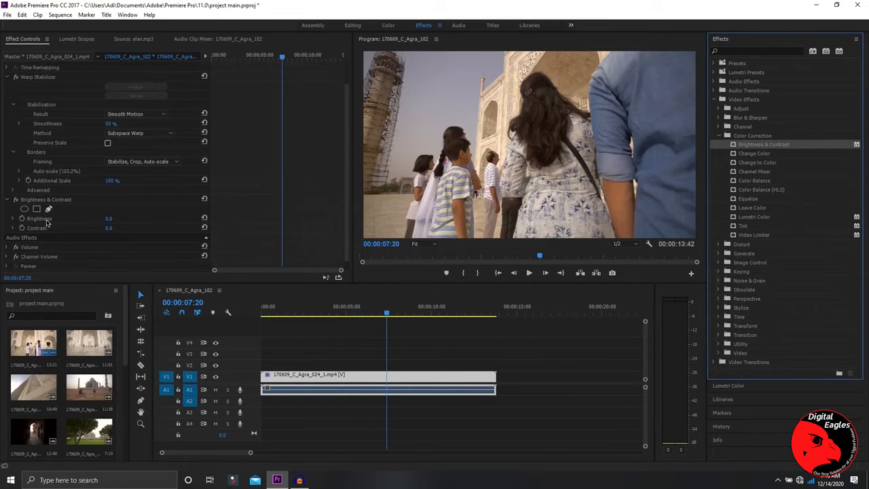
{"action": "mouse_move", "coordinate": [117, 221]}
{"action": "left_mouse_down"}
{"action": "mouse_move", "coordinate": [136, 221]}
{"action": "mouse_move", "coordinate": [80, 221]}
{"action": "mouse_move", "coordinate": [174, 227]}
{"action": "mouse_move", "coordinate": [110, 227]}
{"action": "left_mouse_up"}
{"action": "left_click", "coordinate": [121, 231]}
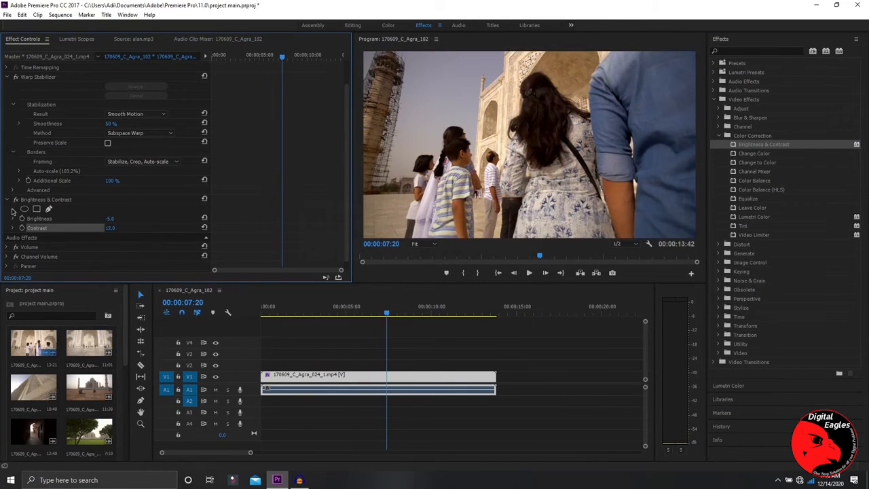
{"action": "right_click", "coordinate": [63, 201]}
{"action": "left_click", "coordinate": [205, 200]}
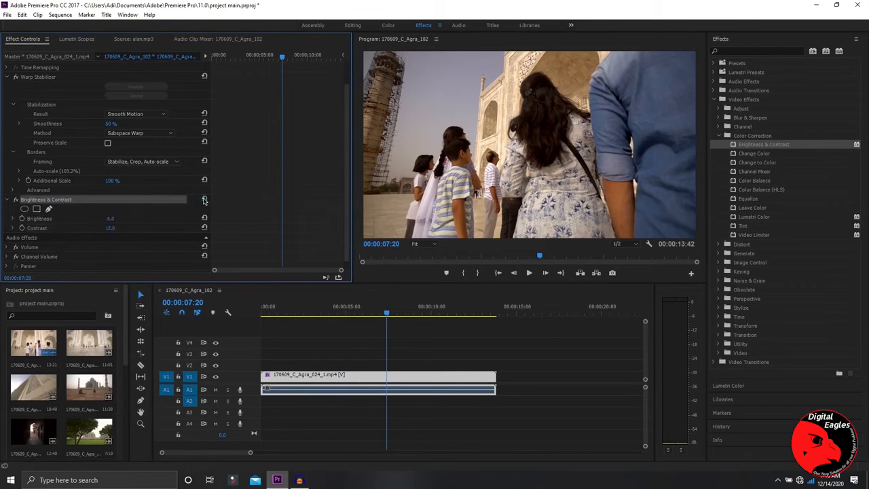
{"action": "left_click", "coordinate": [204, 199]}
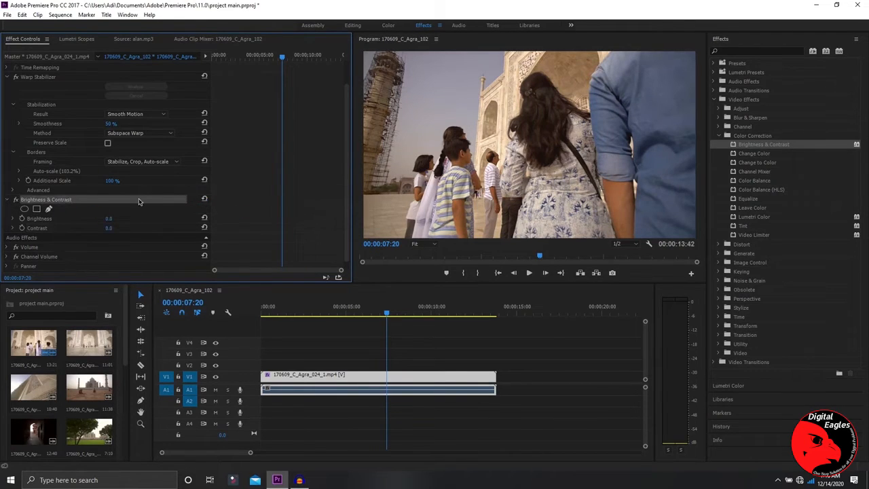
Remove the V1 clip's attributes, including Warp Stabilizer, with Brightness & Contrast excluded from the removal.
{"action": "right_click", "coordinate": [304, 384]}
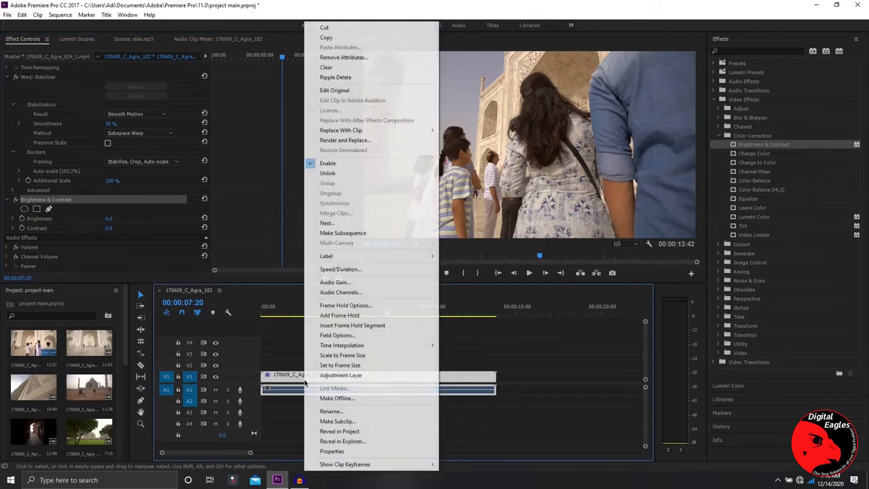
{"action": "left_click", "coordinate": [381, 57]}
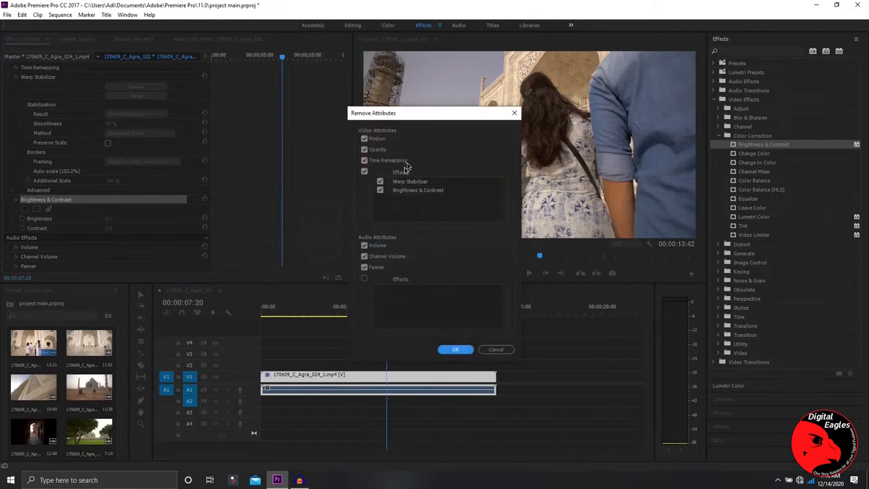
{"action": "left_click", "coordinate": [380, 190]}
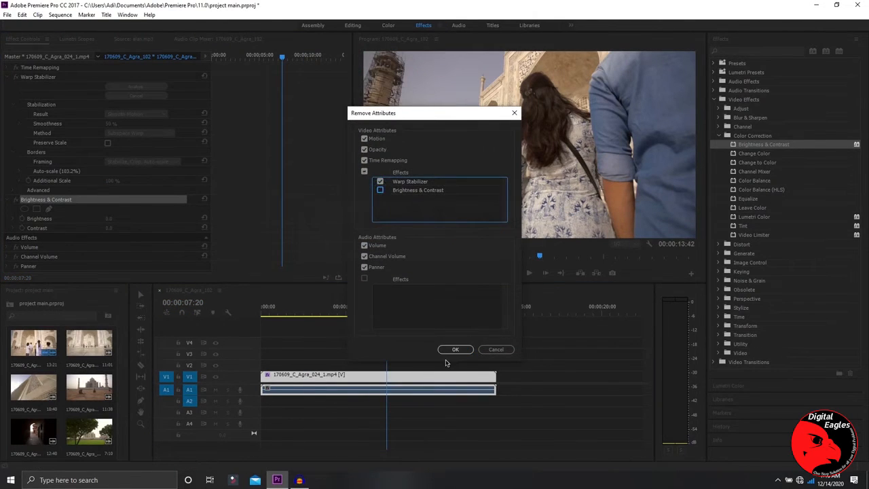
{"action": "left_click", "coordinate": [454, 349]}
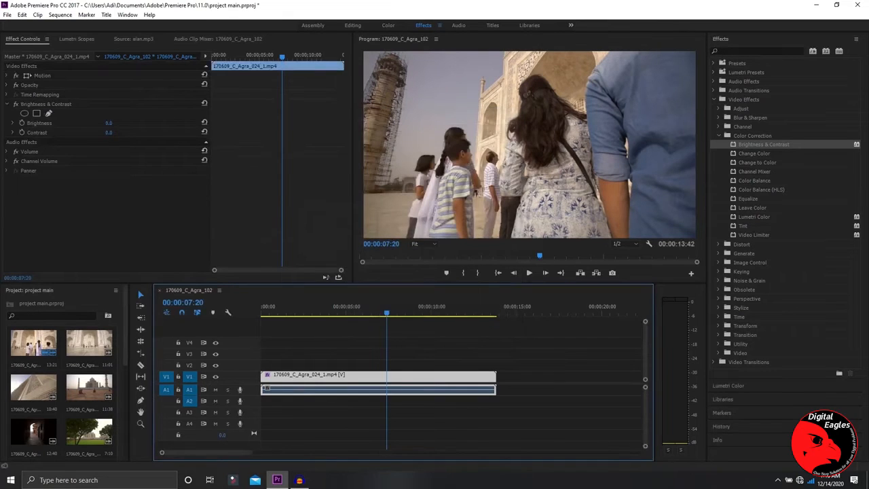
Apply the Change Color effect from Color Correction to the clip on V1.
{"action": "left_click", "coordinate": [767, 155]}
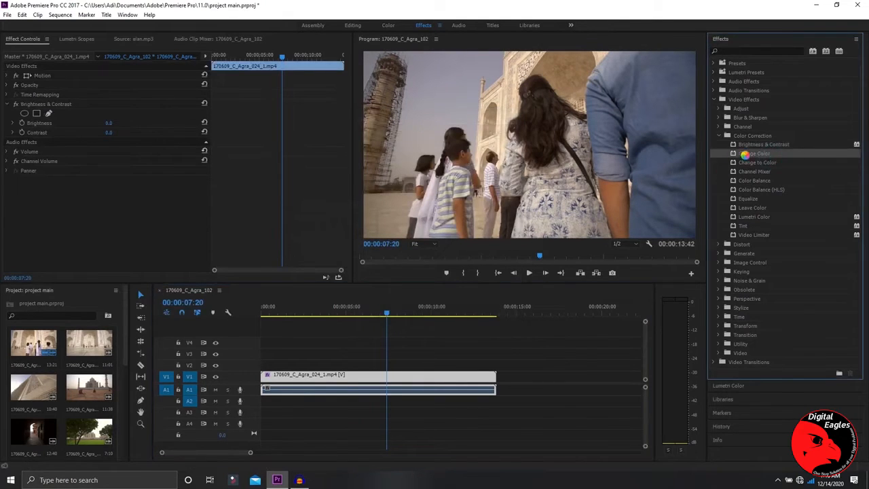
{"action": "left_click_drag", "start_coordinate": [745, 153], "coordinate": [387, 381]}
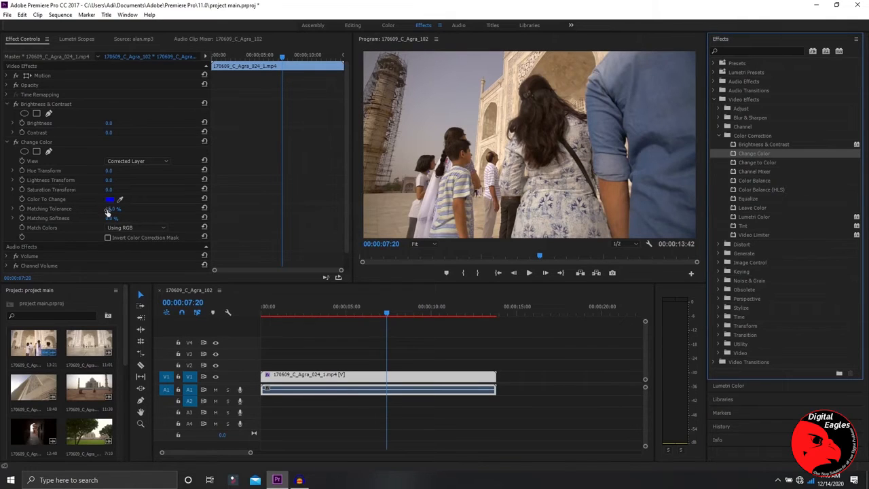
Try sampling the blue shirt as Change Color's Color To Change, and reset the effect.
{"action": "left_click_drag", "start_coordinate": [120, 199], "coordinate": [114, 197]}
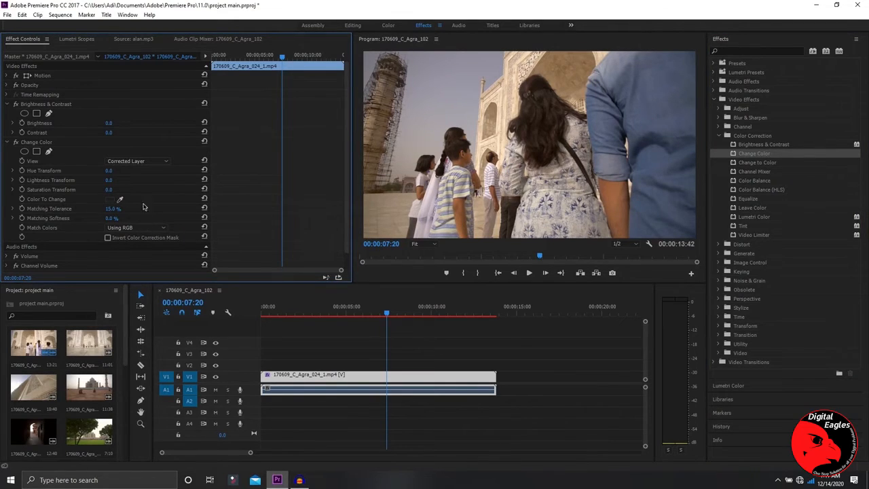
{"action": "left_click_drag", "start_coordinate": [120, 196], "coordinate": [581, 92]}
{"action": "left_click_drag", "start_coordinate": [581, 126], "coordinate": [651, 80]}
{"action": "left_click", "coordinate": [109, 201]}
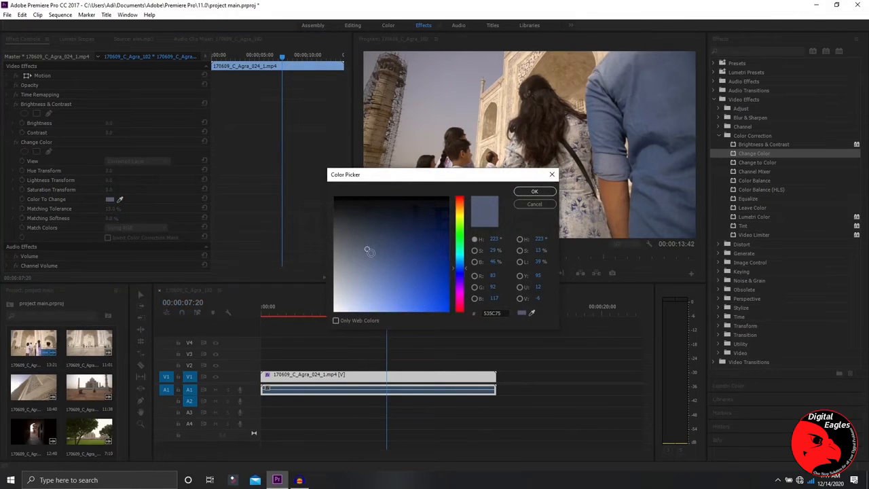
{"action": "double_click", "coordinate": [496, 313]}
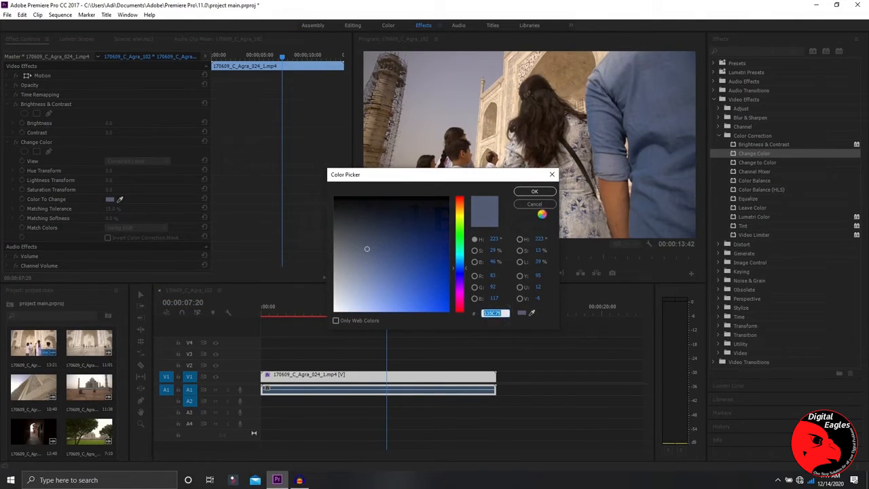
{"action": "left_click", "coordinate": [552, 174]}
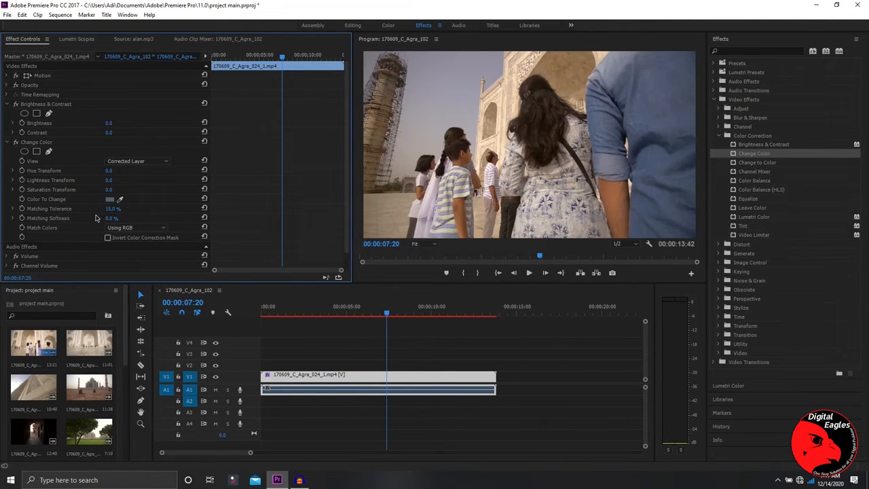
{"action": "right_click", "coordinate": [89, 145]}
{"action": "left_click", "coordinate": [204, 141]}
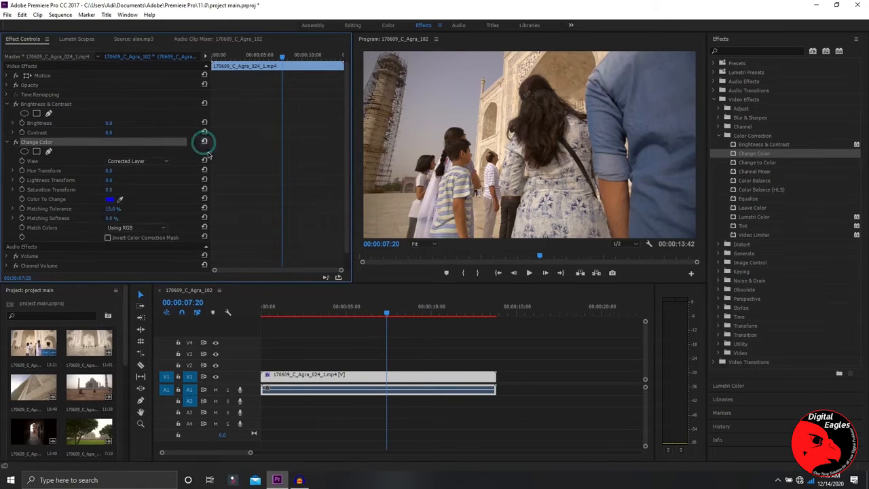
Remove the V1 clip's attributes, including Brightness & Contrast, with Change Color excluded from the removal.
{"action": "right_click", "coordinate": [320, 386]}
{"action": "left_click", "coordinate": [351, 59]}
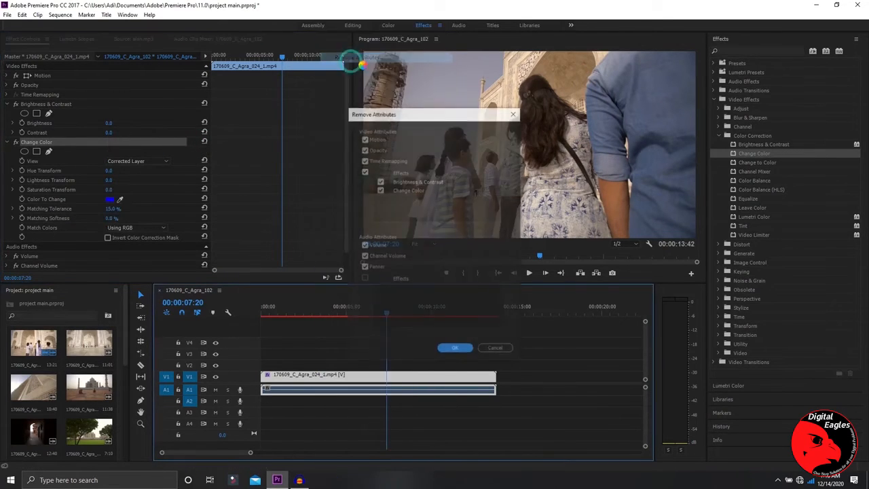
{"action": "left_click", "coordinate": [382, 191]}
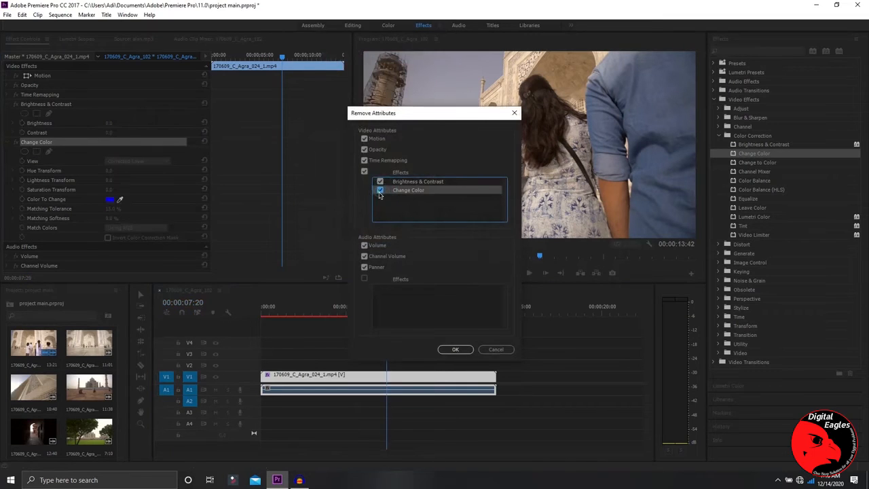
{"action": "left_click", "coordinate": [455, 350]}
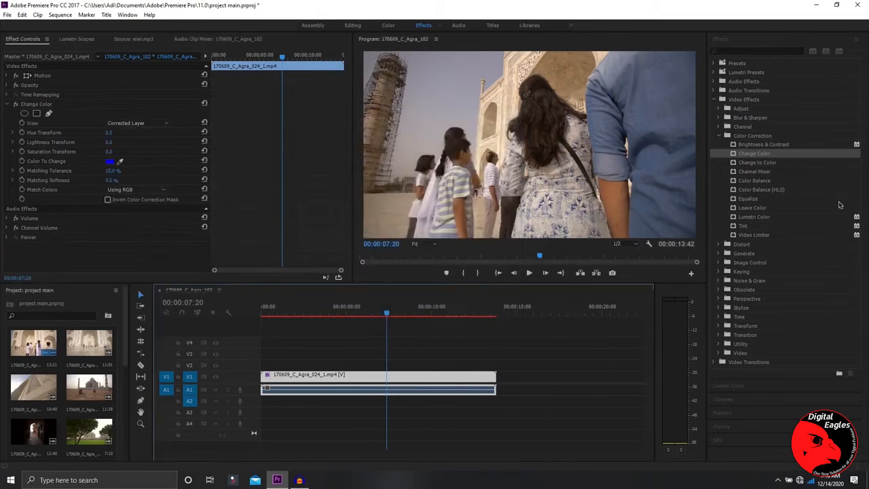
{"action": "left_click", "coordinate": [778, 207]}
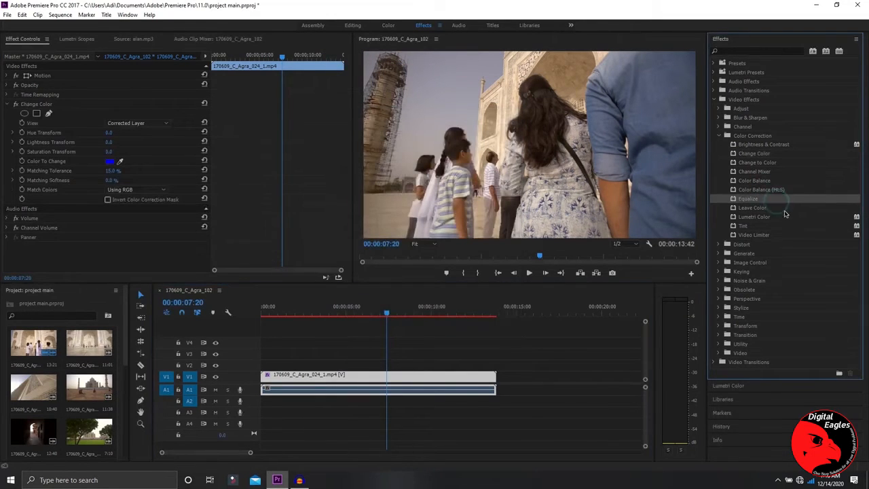
{"action": "left_click", "coordinate": [777, 217]}
{"action": "left_click", "coordinate": [772, 227]}
{"action": "left_click", "coordinate": [770, 236]}
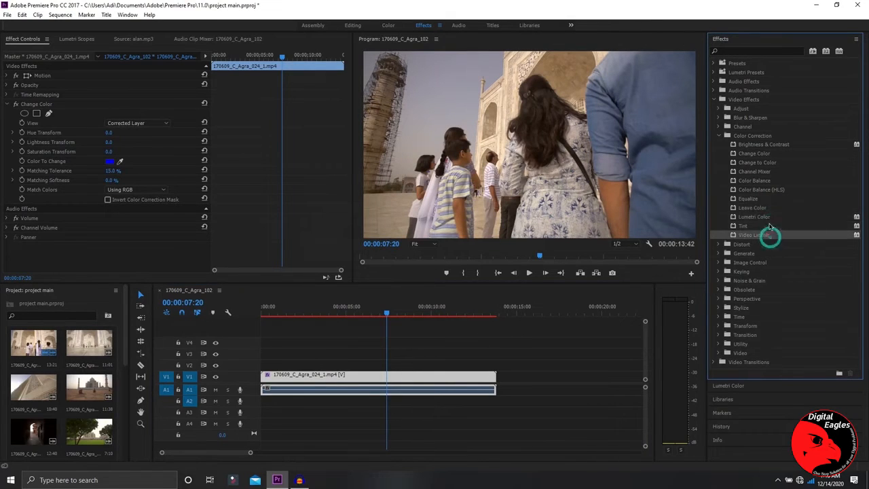
{"action": "left_click", "coordinate": [718, 136]}
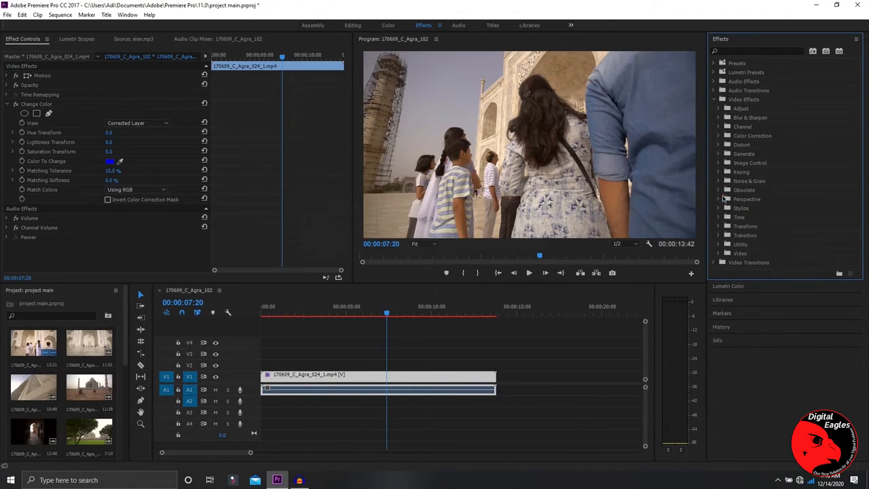
Apply the Noise effect from Noise & Grain to the clip on V1 and try adjusting its Amount of Noise.
{"action": "left_click", "coordinate": [723, 180]}
{"action": "left_click", "coordinate": [721, 180]}
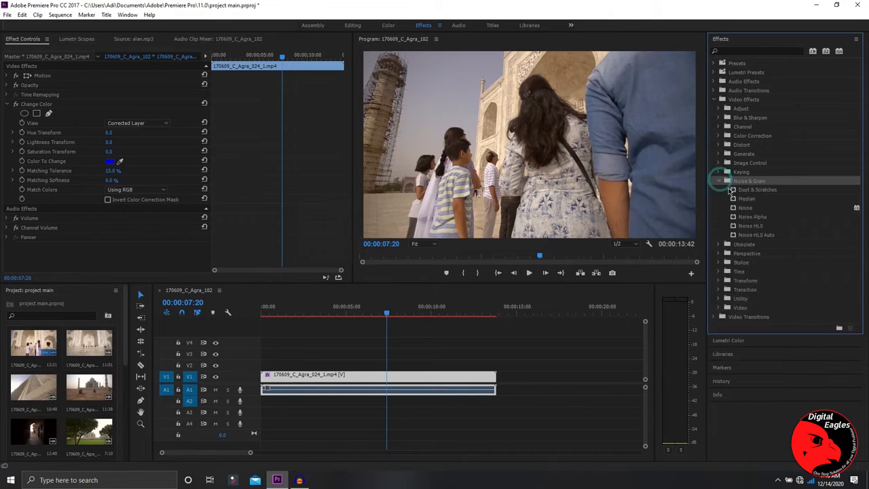
{"action": "left_click", "coordinate": [753, 198]}
{"action": "left_click", "coordinate": [752, 209]}
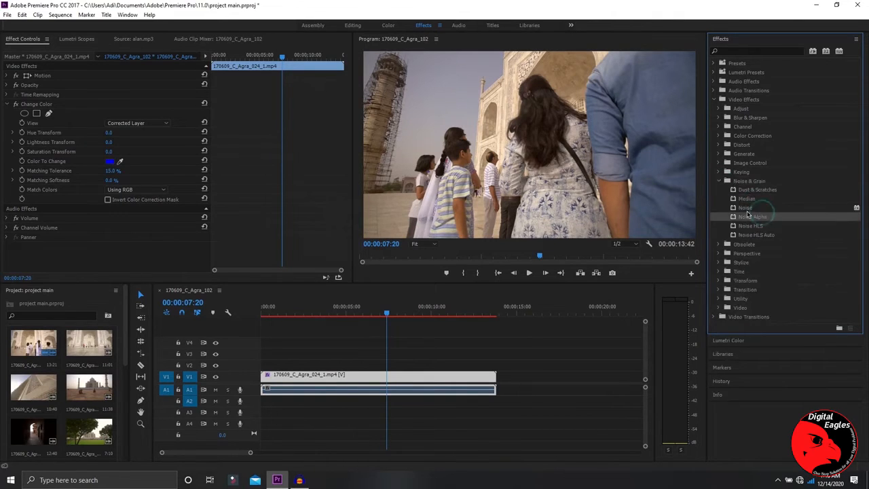
{"action": "left_click_drag", "start_coordinate": [751, 215], "coordinate": [395, 378]}
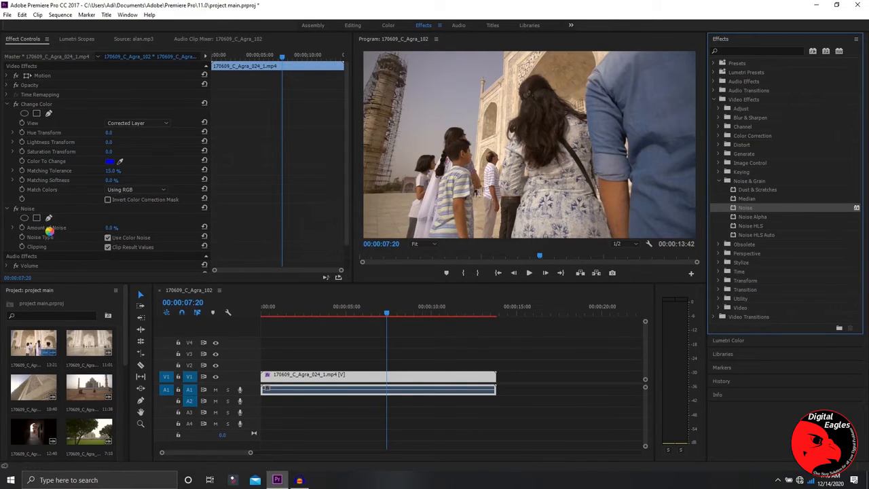
{"action": "mouse_move", "coordinate": [114, 227]}
{"action": "left_mouse_down"}
{"action": "mouse_move", "coordinate": [156, 228]}
{"action": "mouse_move", "coordinate": [112, 227]}
{"action": "left_mouse_up"}
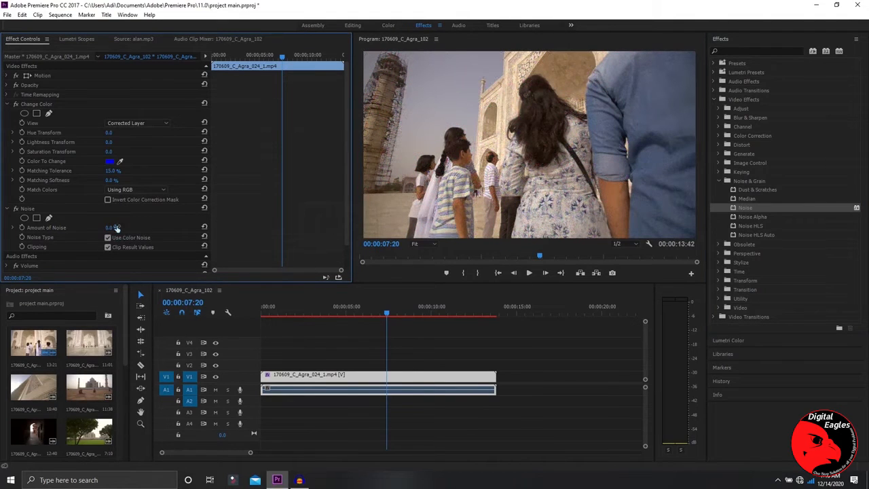
Apply the Dust & Scratches effect from Noise & Grain to the clip on V1.
{"action": "left_click", "coordinate": [764, 189]}
{"action": "left_click_drag", "start_coordinate": [772, 189], "coordinate": [389, 399]}
{"action": "scroll", "coordinate": [45, 204], "scroll_direction": "down", "scroll_amount": 3}
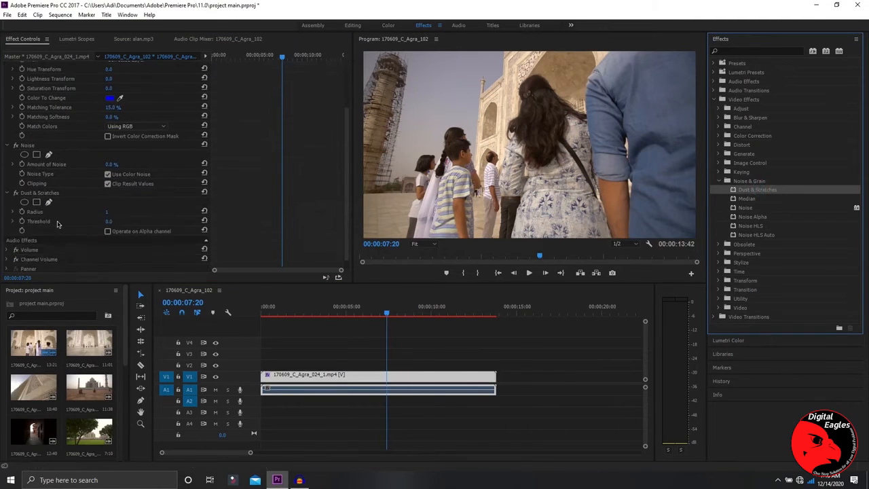
Set the Dust & Scratches Radius to 13 and play the sequence from the start to preview it.
{"action": "mouse_move", "coordinate": [107, 201]}
{"action": "left_mouse_down"}
{"action": "mouse_move", "coordinate": [142, 200]}
{"action": "mouse_move", "coordinate": [111, 200]}
{"action": "left_mouse_up"}
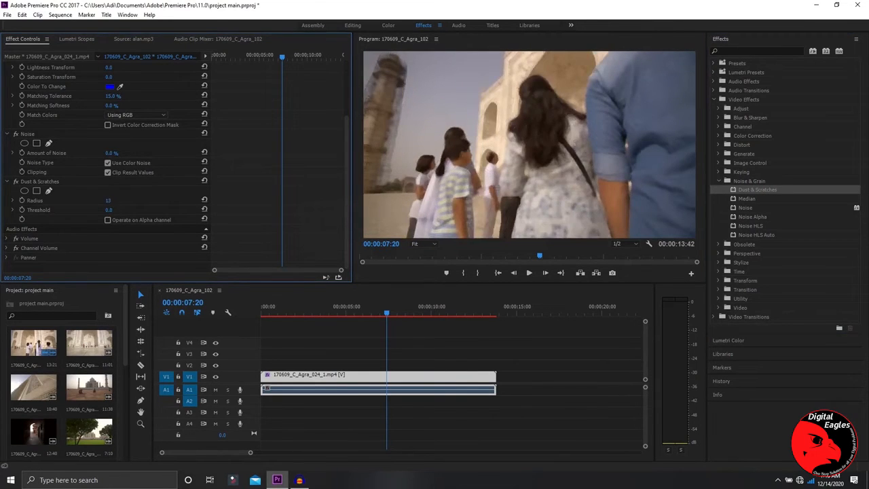
{"action": "left_click_drag", "start_coordinate": [540, 260], "coordinate": [362, 260]}
{"action": "left_click", "coordinate": [528, 272]}
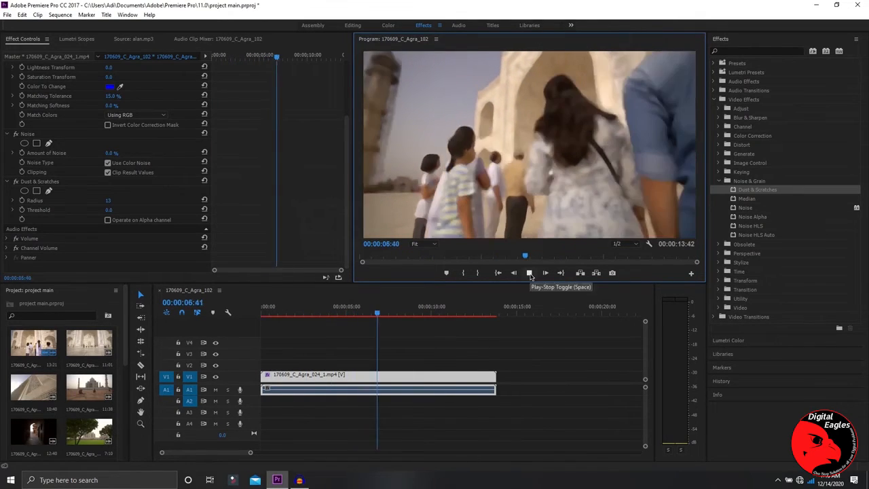
{"action": "left_click", "coordinate": [529, 273]}
Set the Dust & Scratches Threshold to 1.0 and play the sequence from about two seconds in.
{"action": "left_click", "coordinate": [121, 210]}
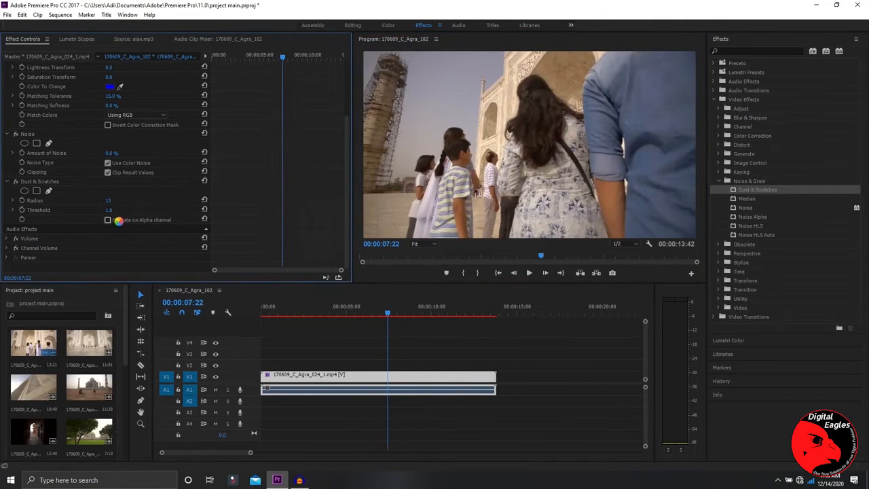
{"action": "left_click", "coordinate": [119, 211]}
{"action": "left_click", "coordinate": [119, 212]}
{"action": "left_click_drag", "start_coordinate": [545, 260], "coordinate": [411, 263]}
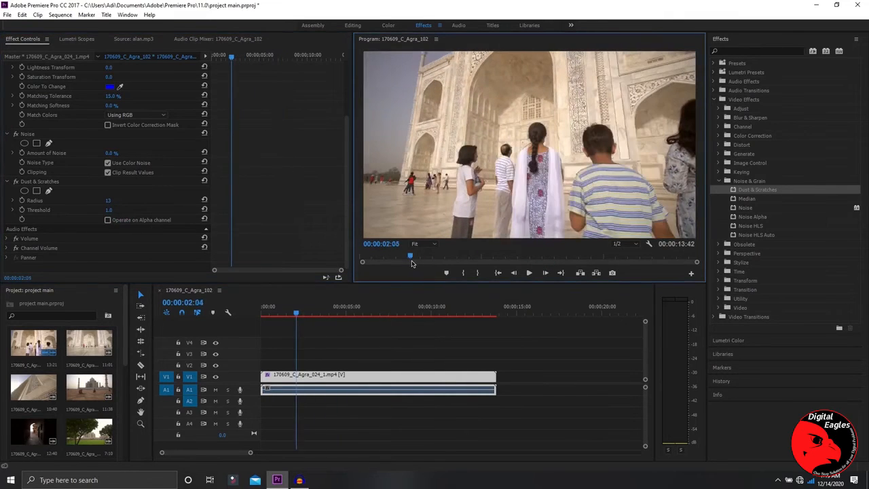
{"action": "left_click", "coordinate": [530, 273]}
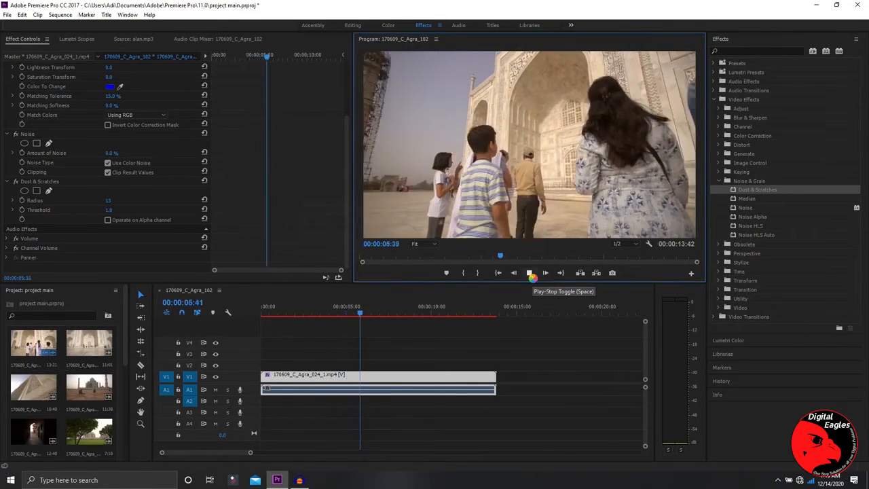
{"action": "left_click", "coordinate": [529, 273]}
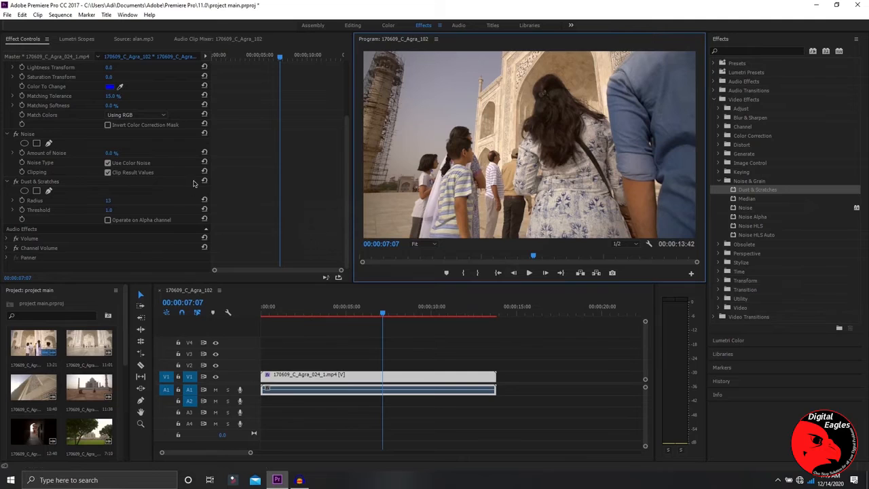
Reset the Radius and Threshold of Dust & Scratches to their defaults.
{"action": "left_click", "coordinate": [204, 199]}
{"action": "left_click", "coordinate": [204, 208]}
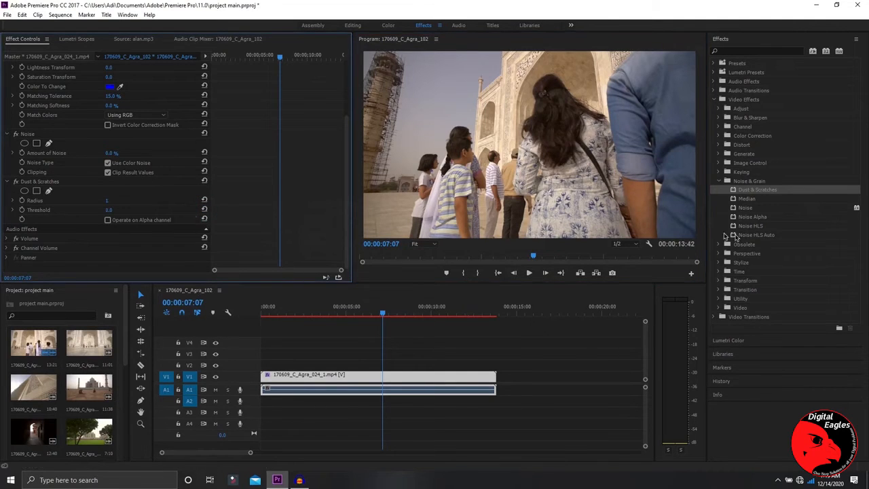
Apply the Posterize Time effect from the Time category to the clip on V1.
{"action": "left_click", "coordinate": [721, 182]}
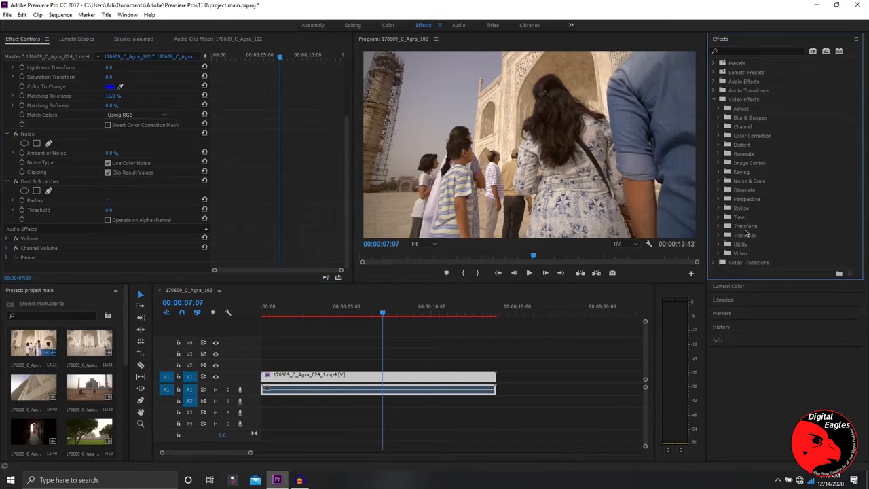
{"action": "left_click", "coordinate": [720, 217]}
{"action": "double_click", "coordinate": [748, 228]}
{"action": "left_click", "coordinate": [768, 237]}
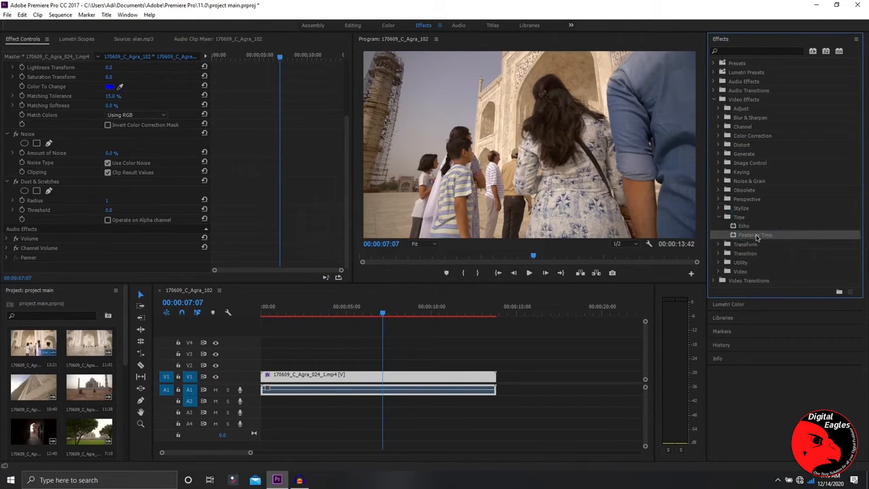
{"action": "left_click_drag", "start_coordinate": [759, 236], "coordinate": [395, 390]}
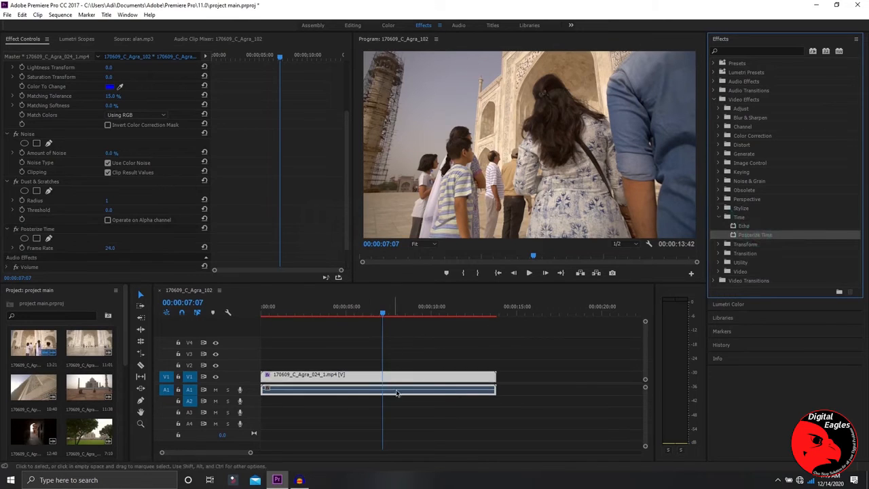
Set the Posterize Time Frame Rate to 64.0 and play the sequence from near the start to preview it.
{"action": "scroll", "coordinate": [105, 207], "scroll_direction": "down", "scroll_amount": 1}
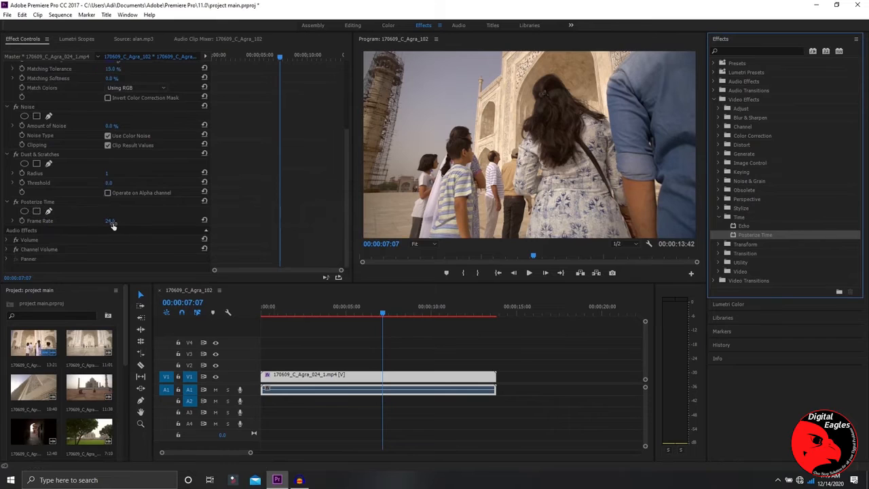
{"action": "left_click_drag", "start_coordinate": [118, 222], "coordinate": [139, 222]}
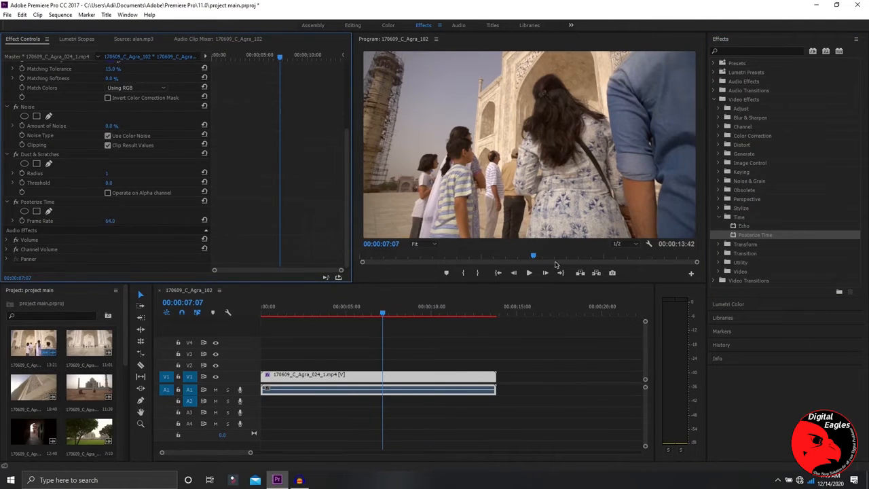
{"action": "left_click_drag", "start_coordinate": [533, 255], "coordinate": [368, 256]}
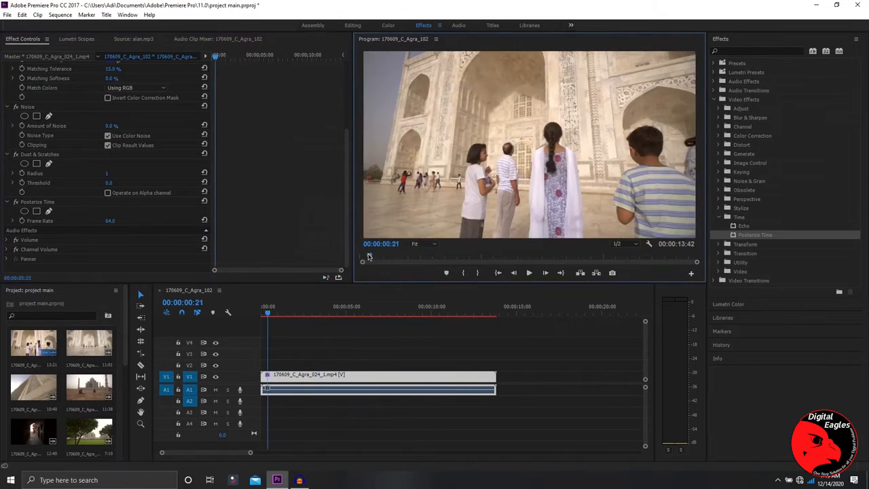
{"action": "left_click", "coordinate": [529, 274]}
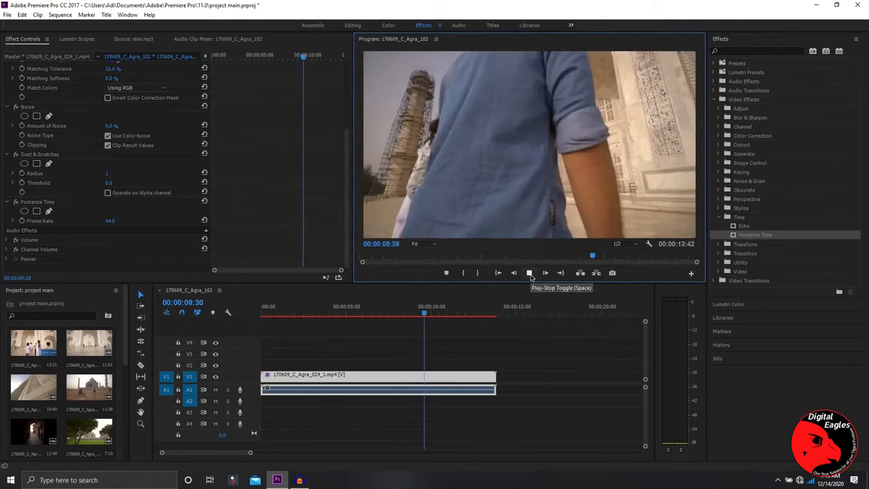
{"action": "left_click", "coordinate": [530, 273]}
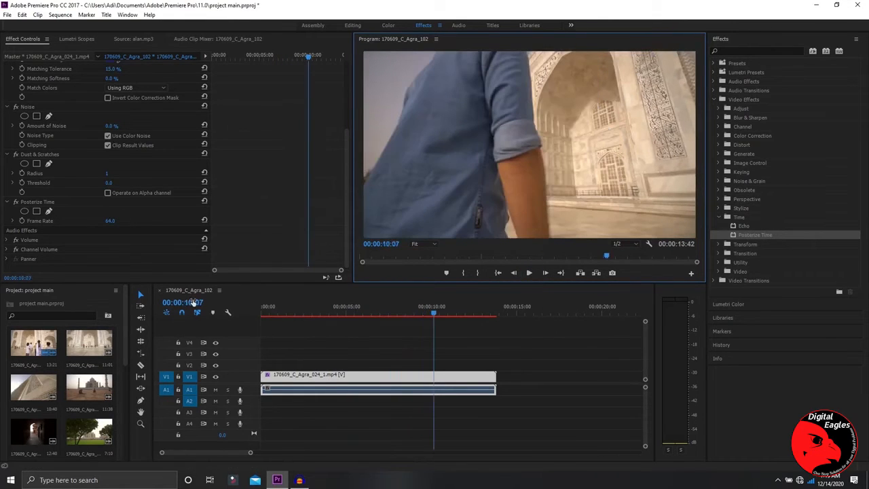
Examine the effects in the Image Control and Adjust categories of Video Effects, and collapse the Video Effects list.
{"action": "left_click", "coordinate": [724, 220]}
{"action": "left_click", "coordinate": [720, 218]}
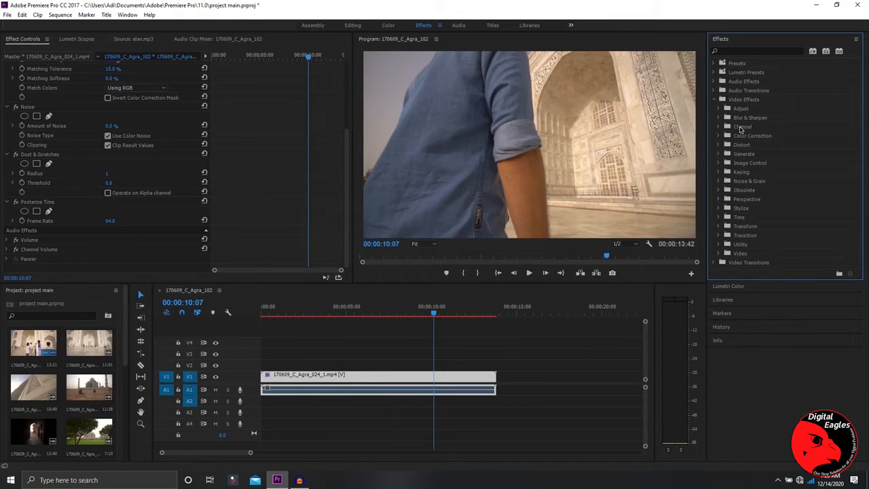
{"action": "left_click", "coordinate": [722, 164]}
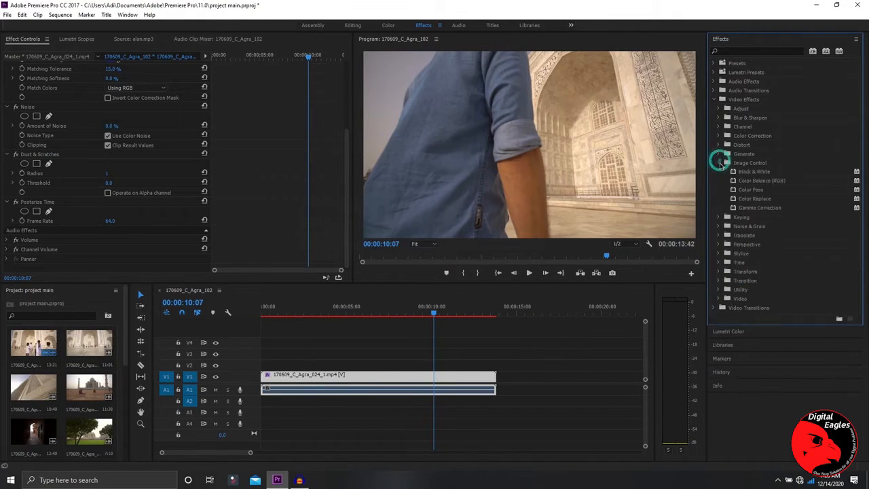
{"action": "left_click", "coordinate": [770, 180]}
{"action": "left_click", "coordinate": [770, 172]}
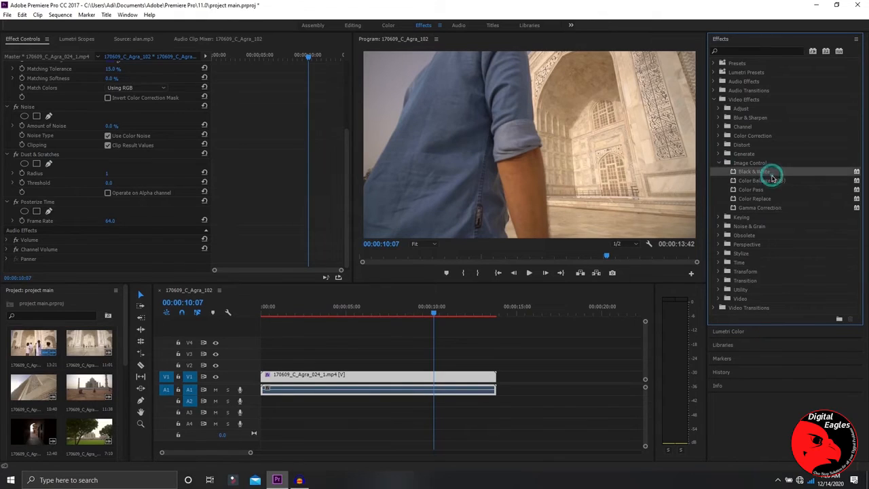
{"action": "left_click", "coordinate": [722, 164]}
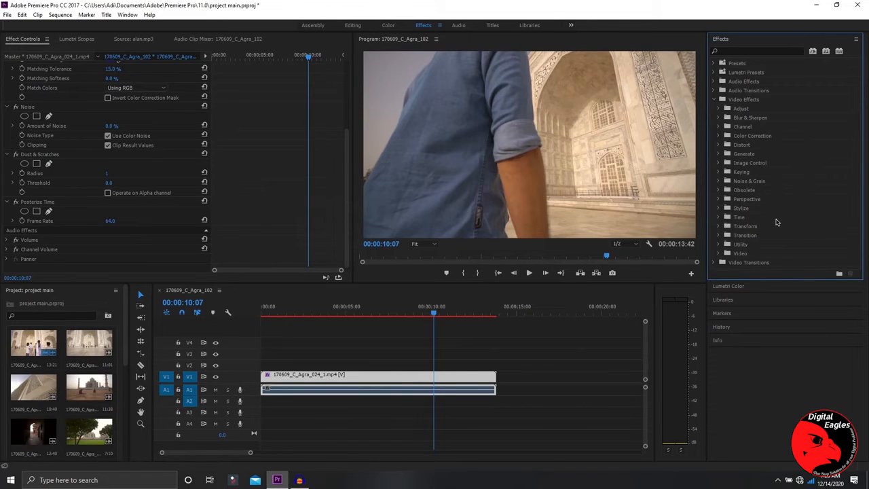
{"action": "left_click", "coordinate": [720, 109]}
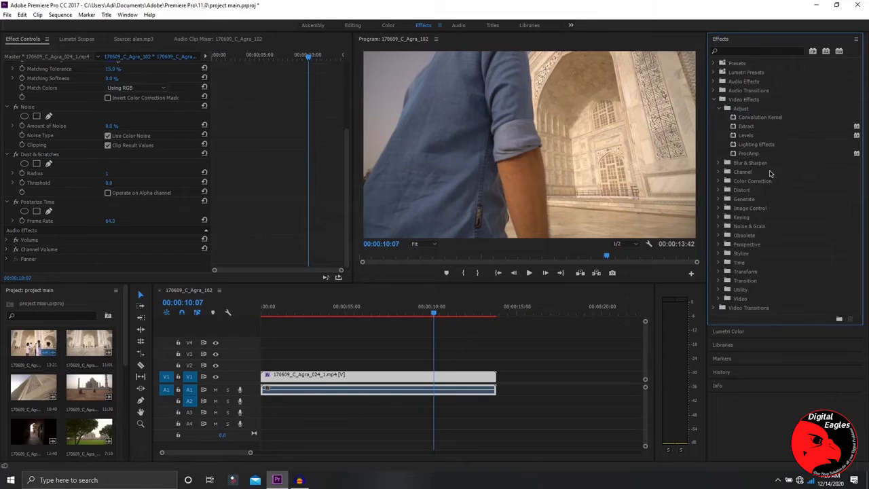
{"action": "left_click", "coordinate": [759, 140]}
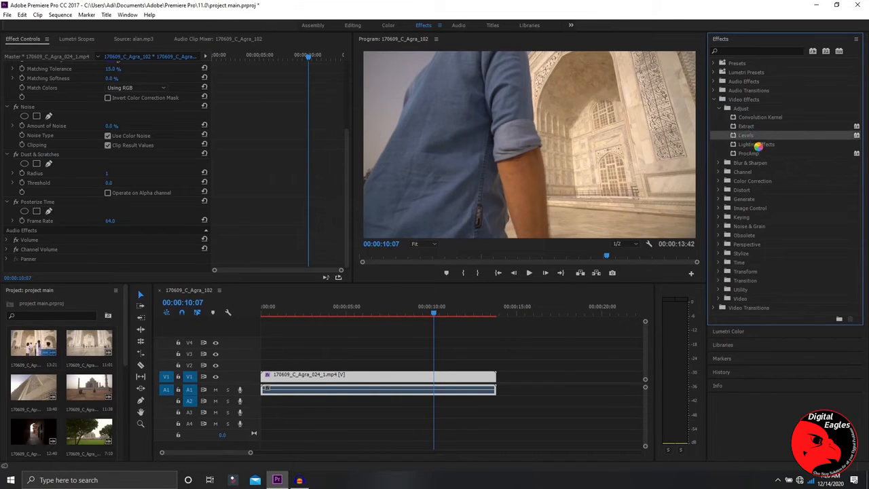
{"action": "left_click", "coordinate": [719, 109]}
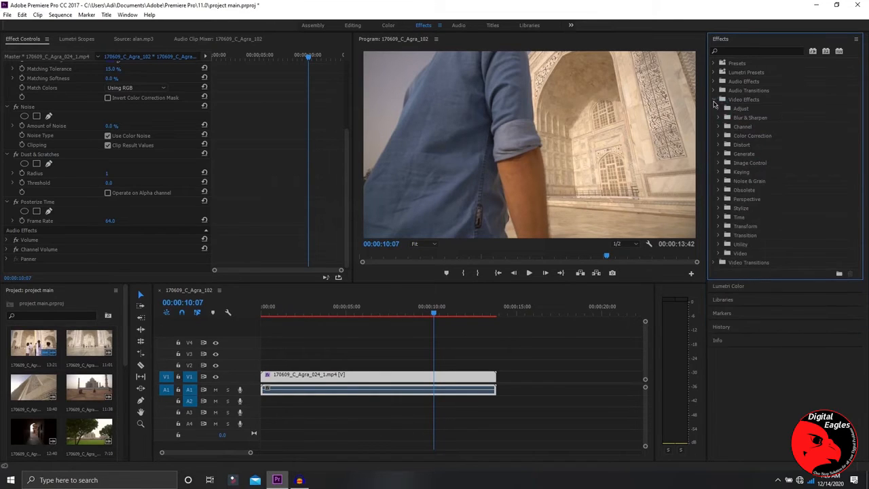
{"action": "left_click", "coordinate": [714, 99]}
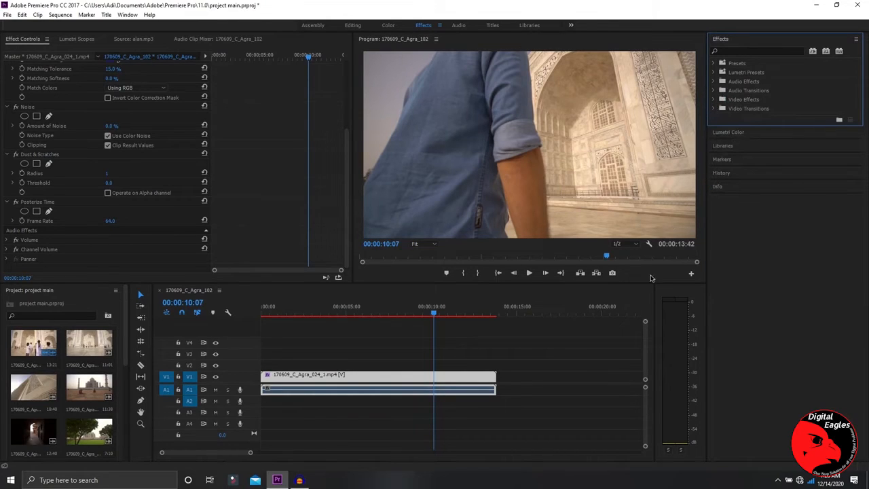
Switch through the Color and Editing workspaces to the Assembly workspace, with the project's clips in focus.
{"action": "left_click", "coordinate": [384, 23]}
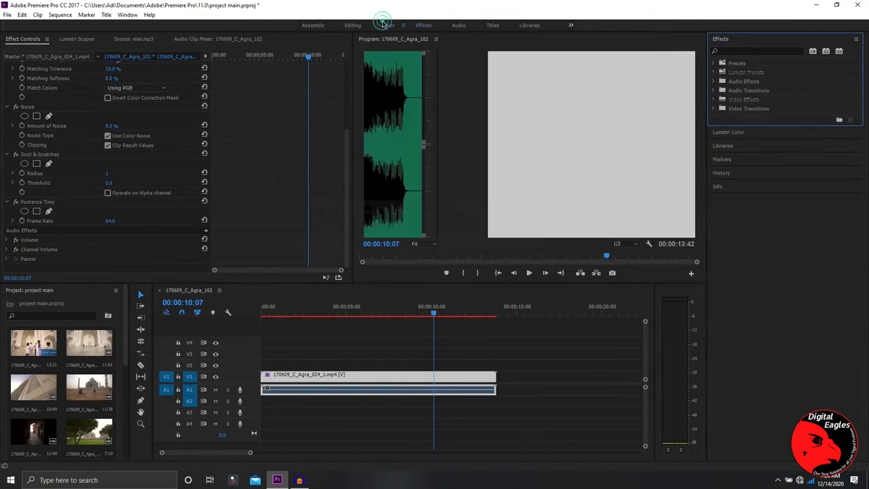
{"action": "left_click", "coordinate": [345, 28]}
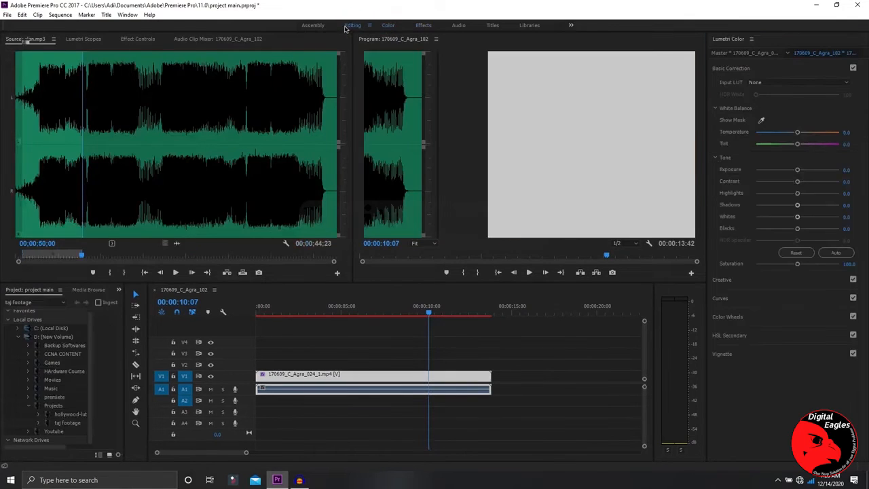
{"action": "left_click", "coordinate": [325, 27]}
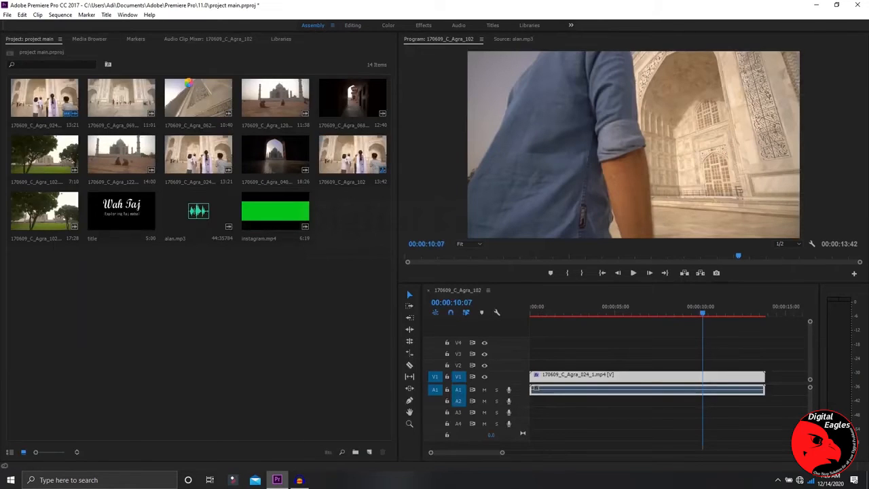
{"action": "left_click", "coordinate": [135, 267]}
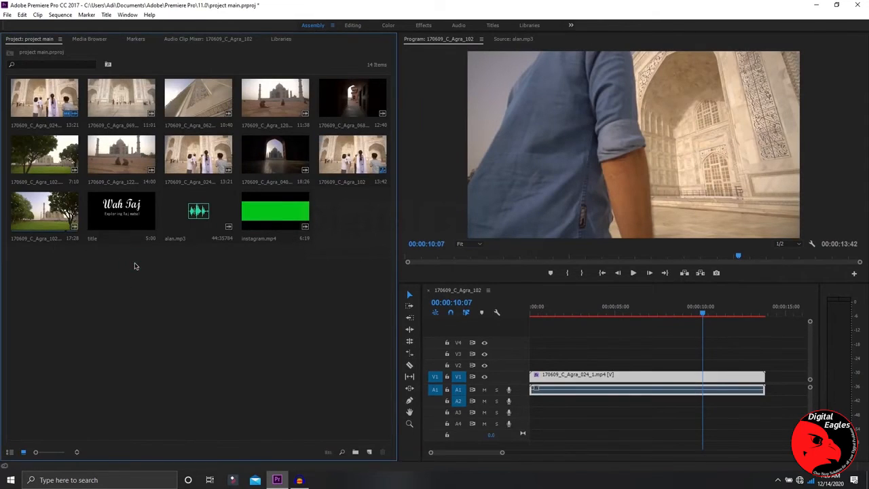
Maximize and restore the Project panel, and switch through the Editing and Color workspaces to the Effects workspace.
{"action": "key", "text": "grave"}
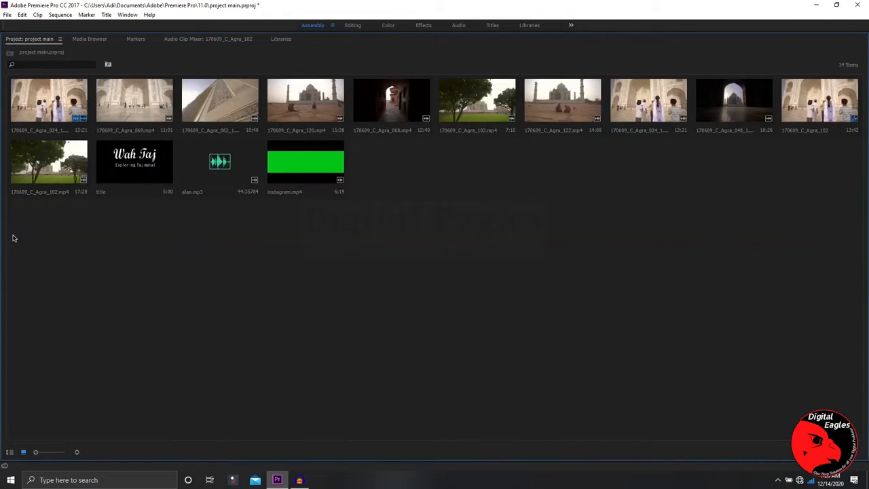
{"action": "key", "text": "grave"}
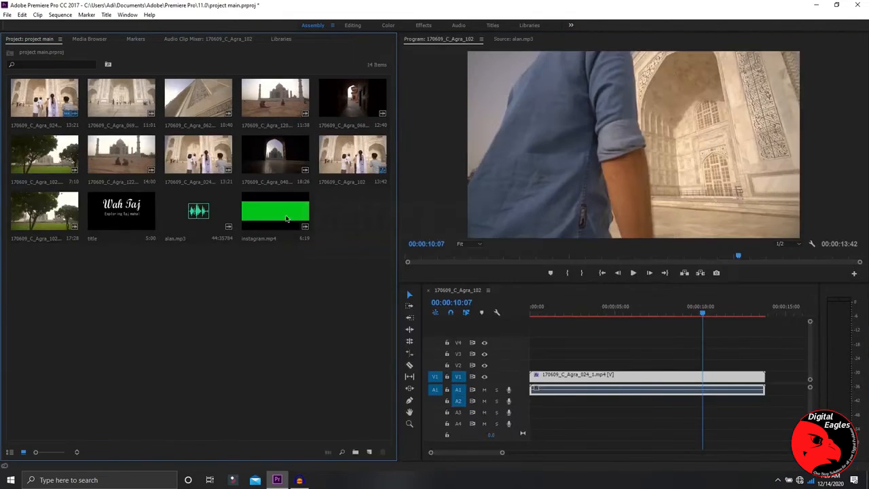
{"action": "left_click", "coordinate": [350, 25]}
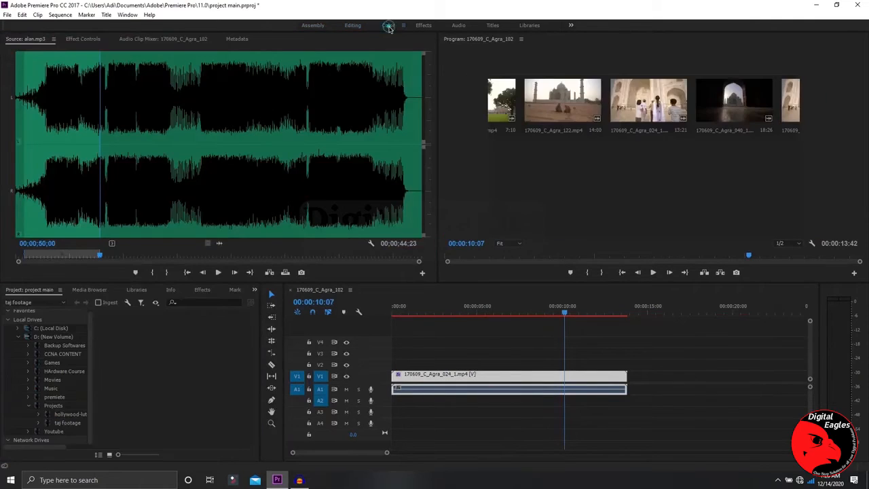
{"action": "left_click", "coordinate": [389, 26]}
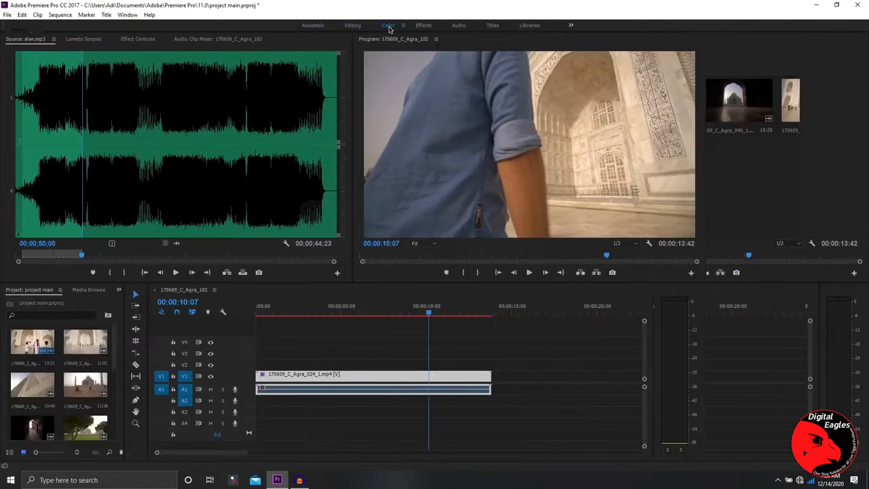
{"action": "left_click", "coordinate": [424, 25]}
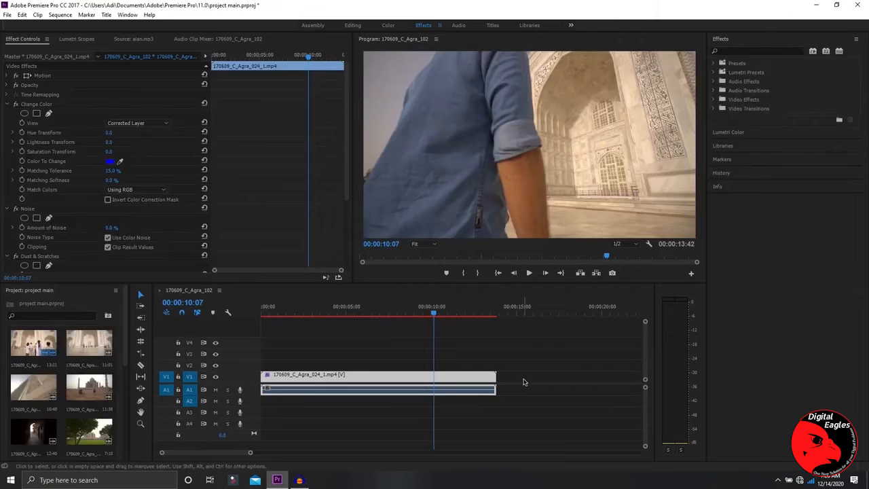
Delete the 170609_C_Agra_024_1.mp4 clip and its audio from the sequence, and switch to the Color workspace.
{"action": "left_click_drag", "start_coordinate": [550, 339], "coordinate": [370, 448]}
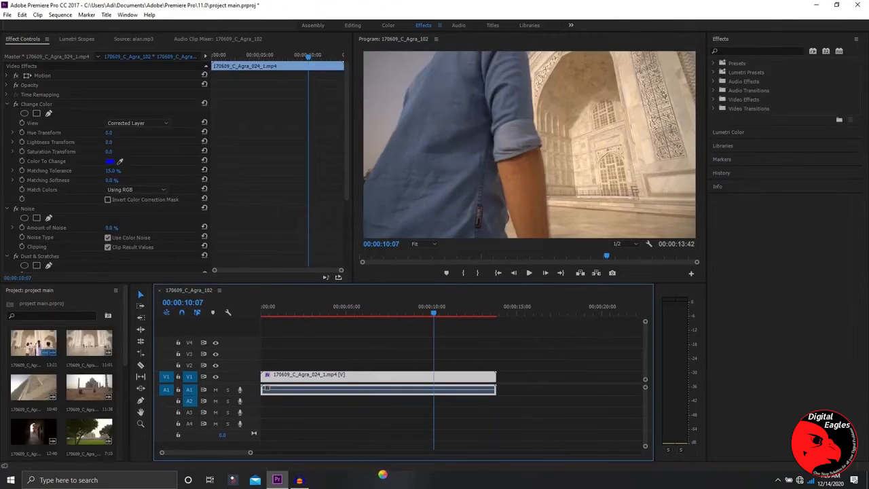
{"action": "key", "text": "Delete"}
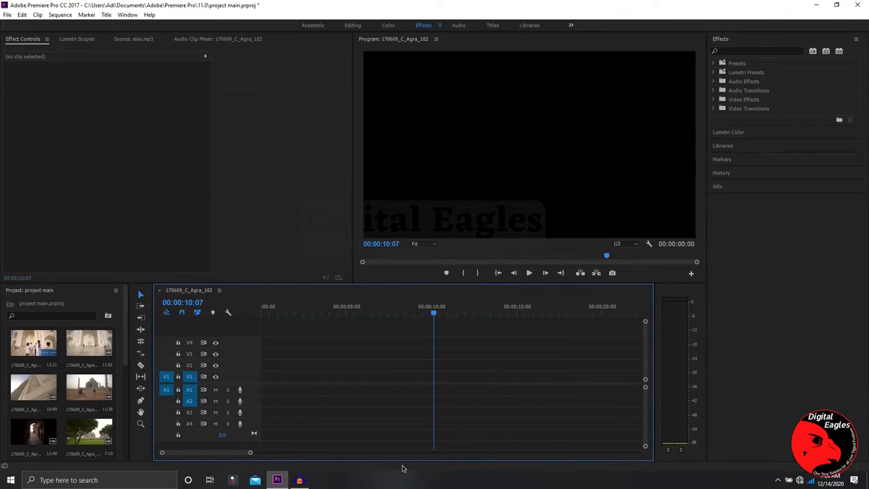
{"action": "left_click", "coordinate": [387, 26]}
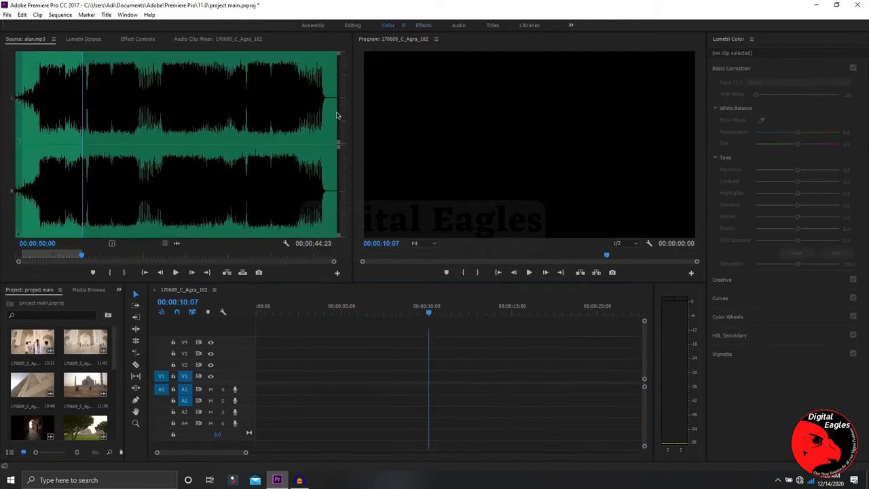
Look through the Source monitor, Lumetri Scopes, Effect Controls and Audio Clip Mixer for alan.mp3 in the Color workspace.
{"action": "right_click", "coordinate": [181, 117]}
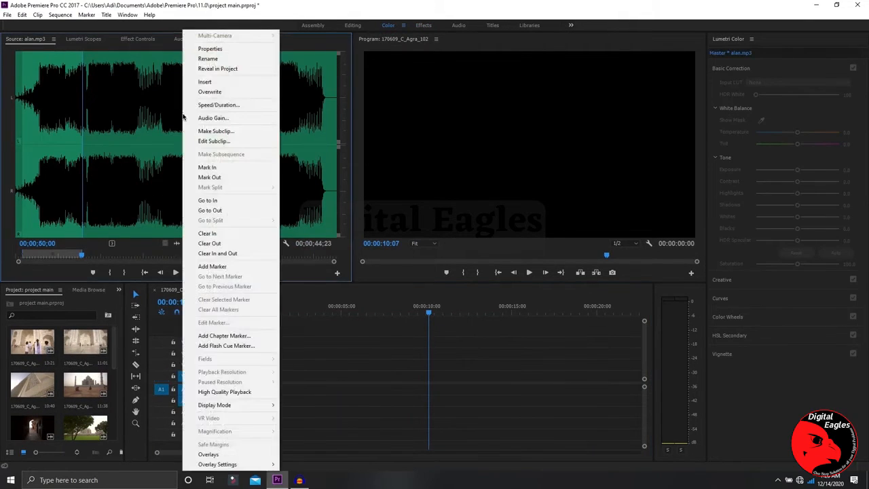
{"action": "left_click", "coordinate": [144, 103]}
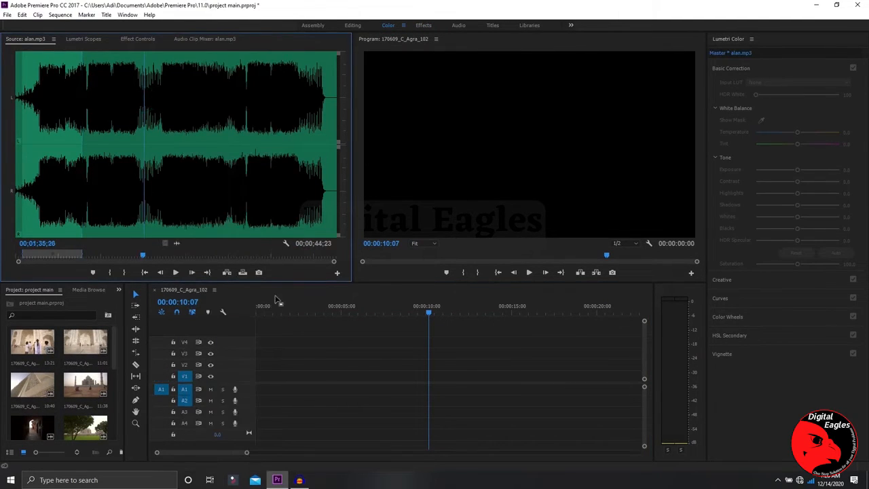
{"action": "mouse_move", "coordinate": [339, 145]}
{"action": "left_mouse_down"}
{"action": "mouse_move", "coordinate": [338, 209]}
{"action": "mouse_move", "coordinate": [336, 128]}
{"action": "mouse_move", "coordinate": [338, 146]}
{"action": "left_mouse_up"}
{"action": "left_click", "coordinate": [82, 39]}
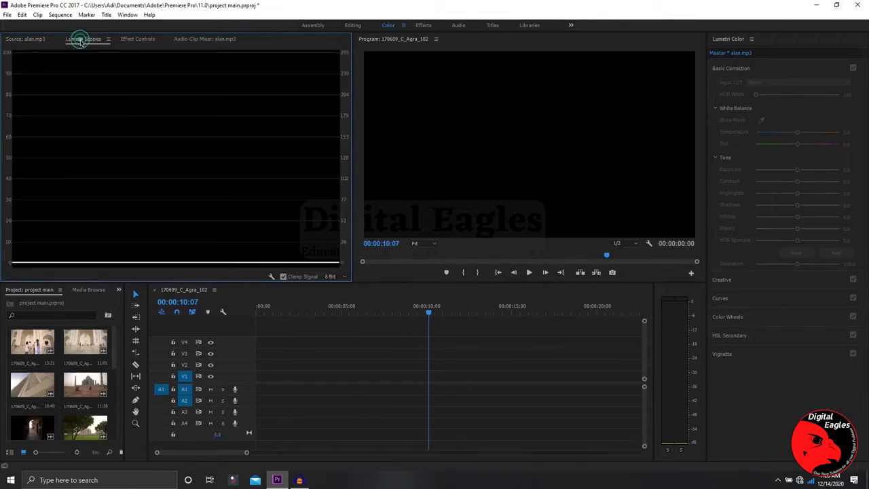
{"action": "left_click", "coordinate": [138, 39]}
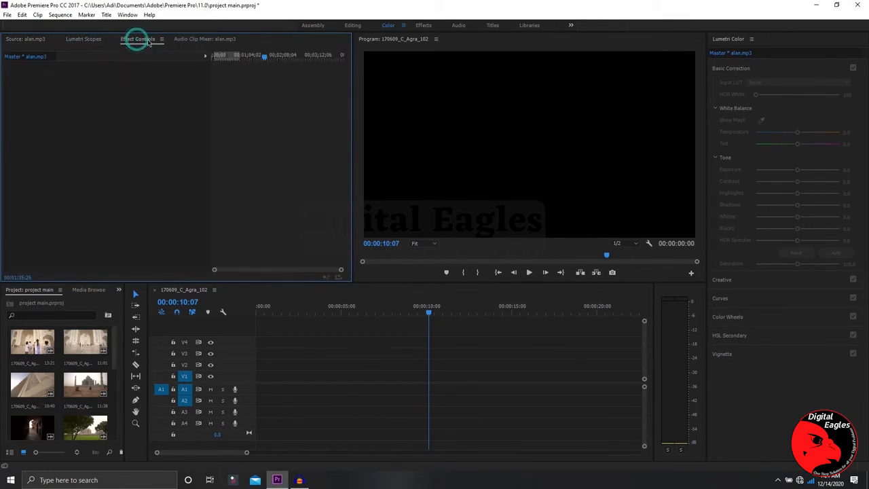
{"action": "left_click", "coordinate": [207, 39]}
{"action": "left_click", "coordinate": [33, 41]}
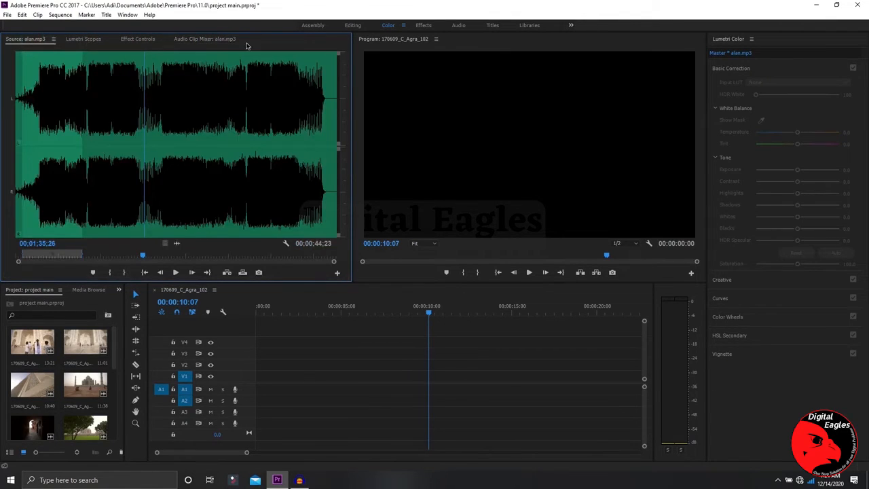
Remove the audio file alan.mp3 from the project to empty the Source monitor.
{"action": "right_click", "coordinate": [288, 124]}
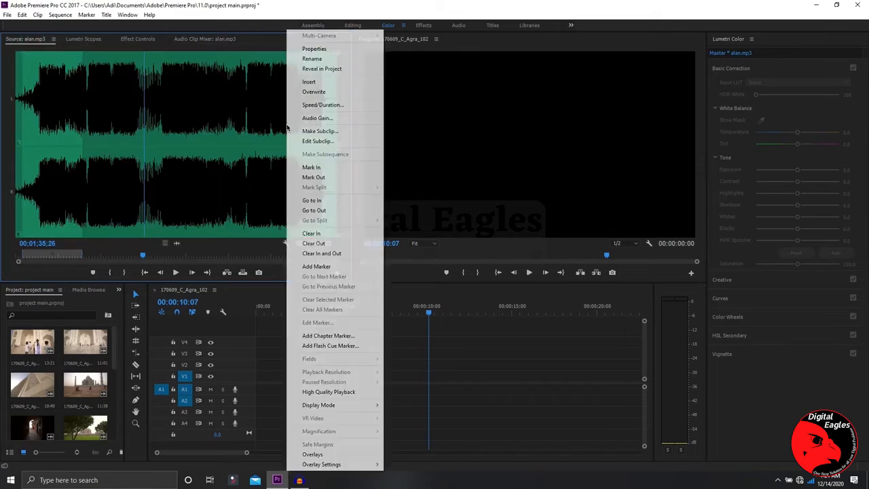
{"action": "left_click", "coordinate": [331, 248]}
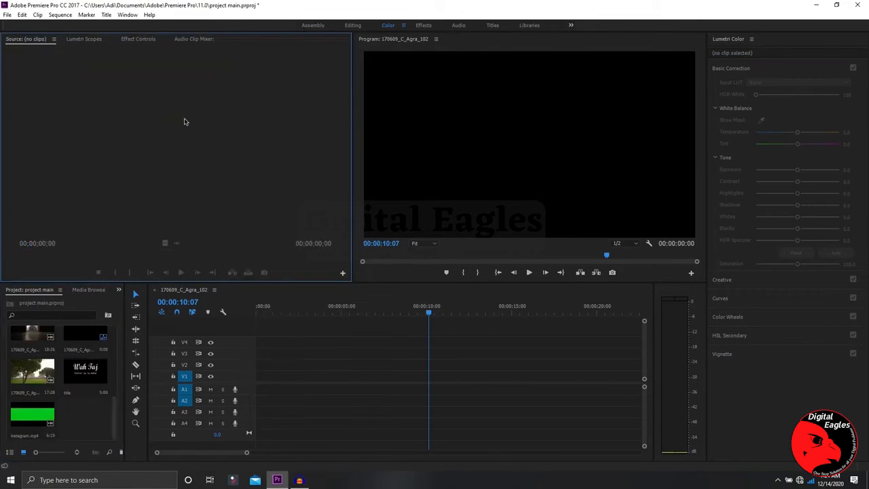
{"action": "left_click", "coordinate": [82, 427]}
{"action": "left_click_drag", "start_coordinate": [112, 414], "coordinate": [119, 319]}
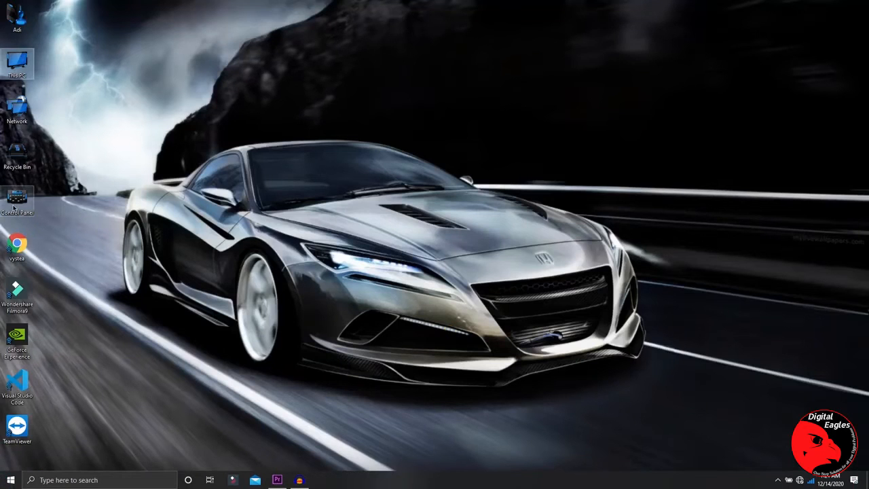
Switch to File Explorer and open the taj footage folder inside Projects on the New Volume (D:) drive.
{"action": "double_click", "coordinate": [17, 64]}
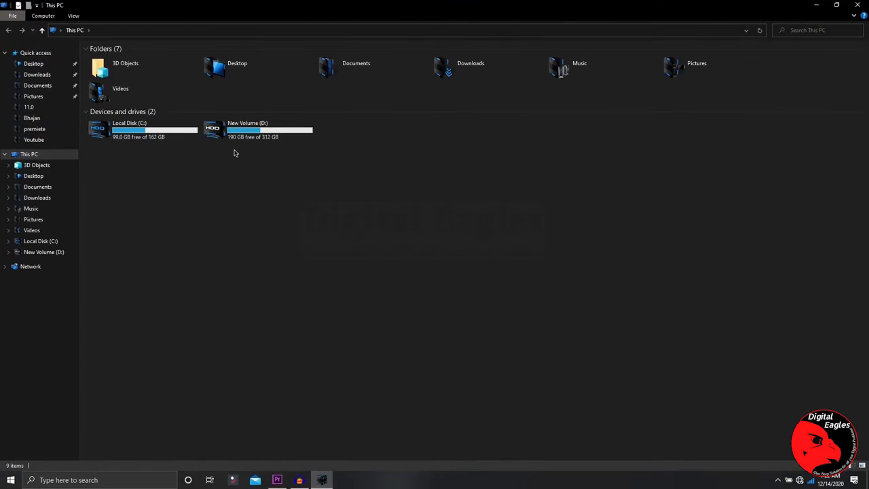
{"action": "left_click", "coordinate": [234, 135]}
{"action": "double_click", "coordinate": [234, 134]}
{"action": "left_click", "coordinate": [387, 136]}
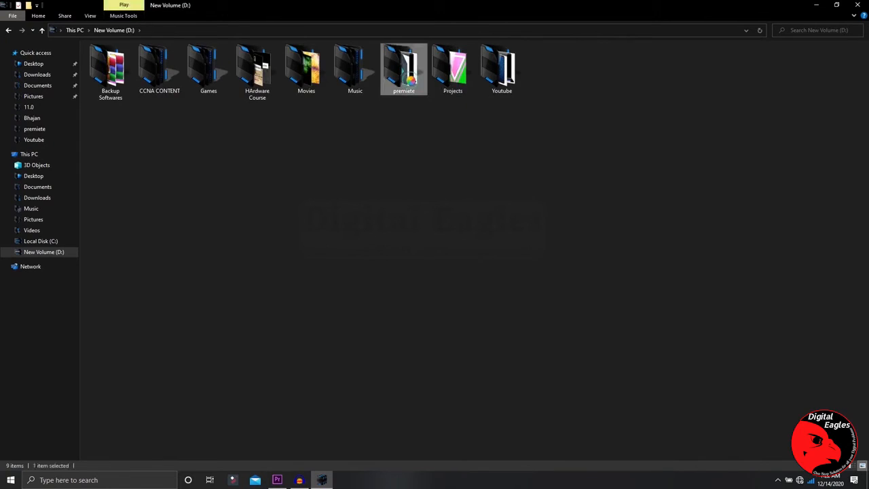
{"action": "double_click", "coordinate": [404, 68]}
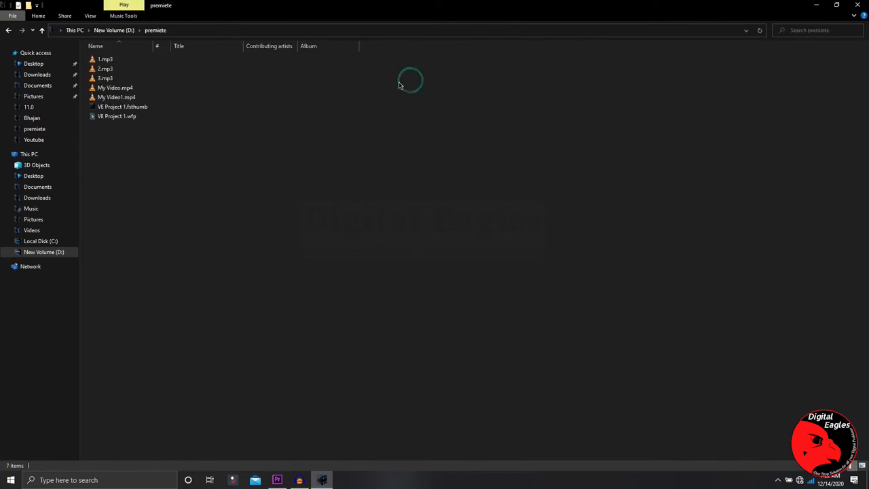
{"action": "left_click", "coordinate": [9, 32]}
{"action": "double_click", "coordinate": [448, 68]}
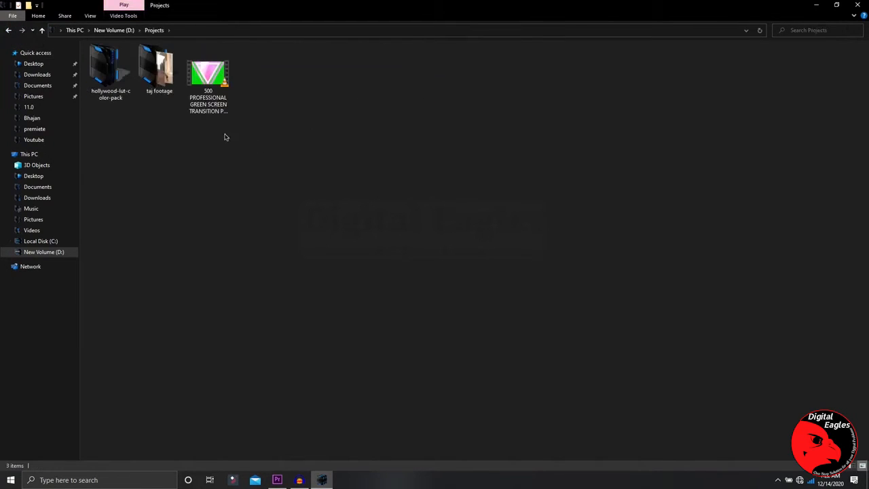
{"action": "double_click", "coordinate": [156, 81]}
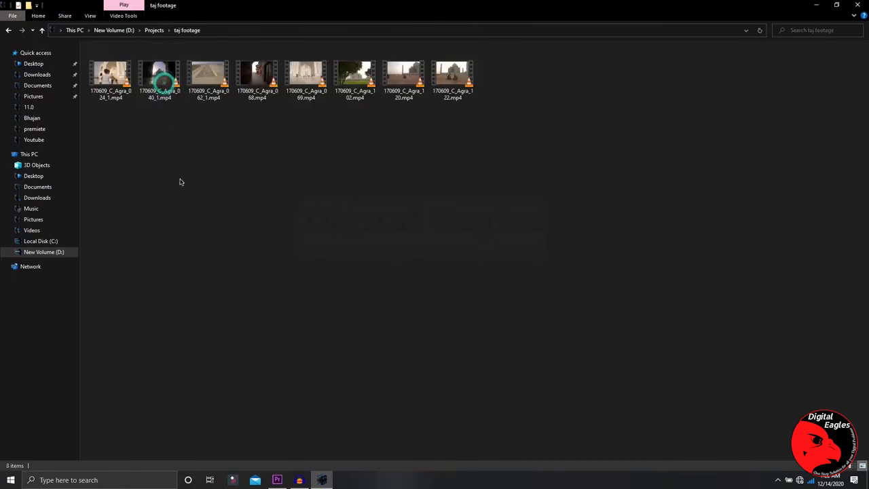
{"action": "left_click_drag", "start_coordinate": [610, 192], "coordinate": [219, 121]}
{"action": "left_click", "coordinate": [468, 89]}
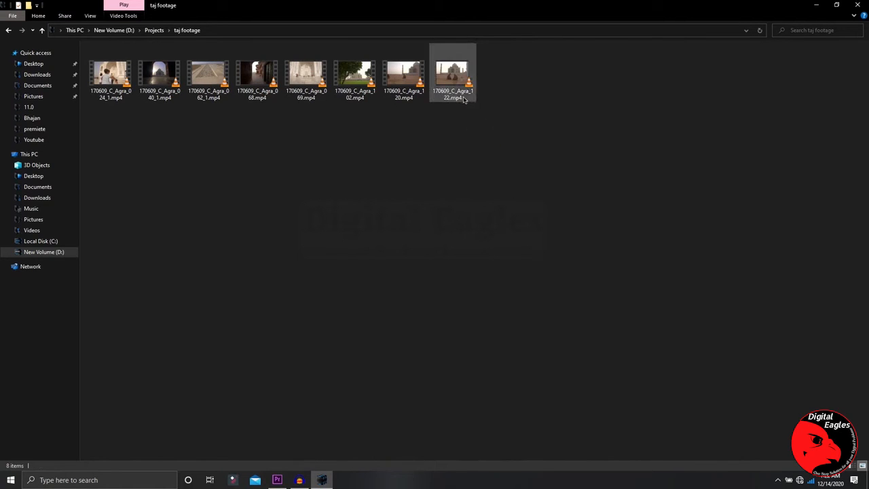
Preview the clips 170609_C_Agra_122.mp4, 170609_C_Agra_120.mp4 and 170609_C_Agra_102.mp4 one after another in VLC media player.
{"action": "double_click", "coordinate": [463, 99]}
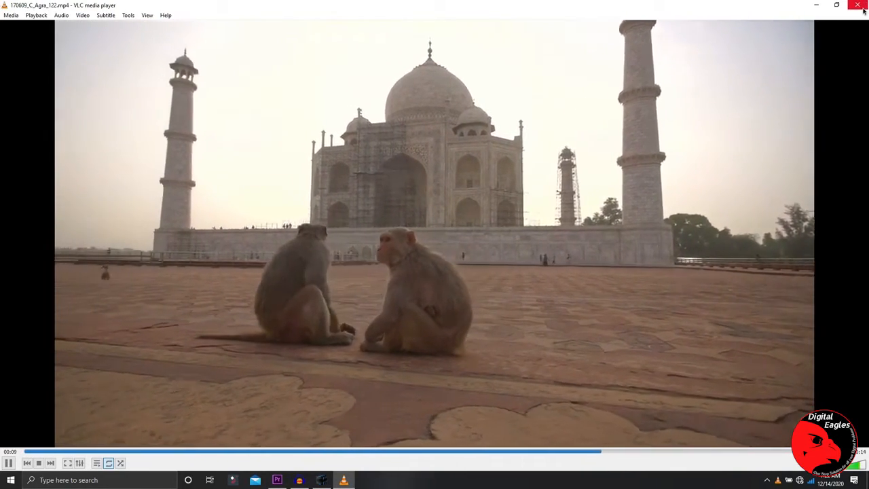
{"action": "left_click", "coordinate": [859, 5]}
{"action": "double_click", "coordinate": [416, 80]}
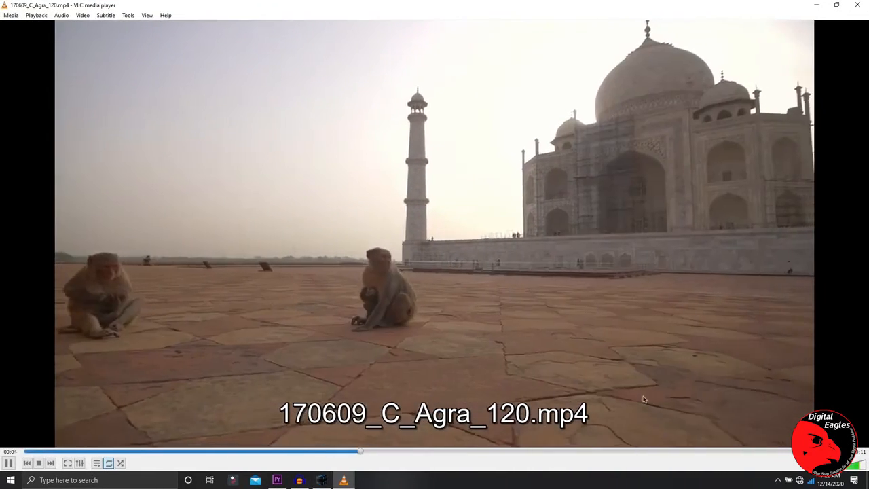
{"action": "left_click", "coordinate": [858, 8]}
{"action": "double_click", "coordinate": [353, 97]}
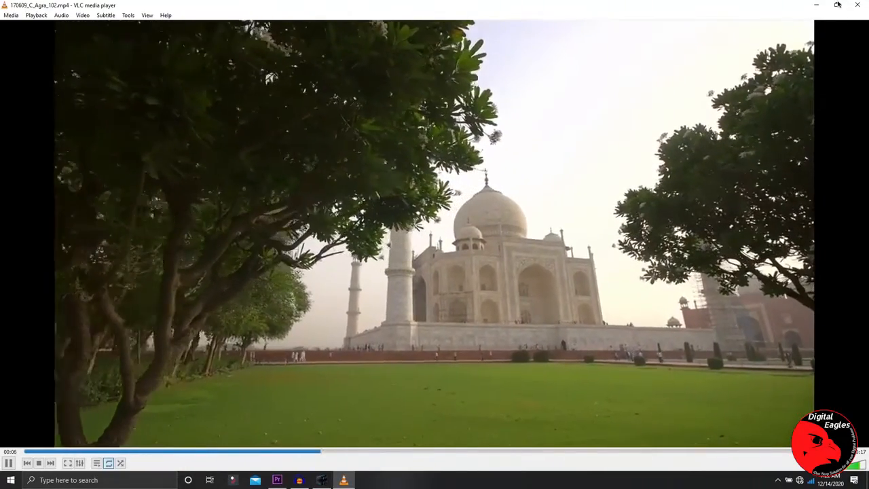
{"action": "left_click", "coordinate": [862, 4]}
Preview 170609_C_Agra_068.mp4, 170609_C_Agra_062_1.mp4, 170609_C_Agra_040_1.mp4 and 170609_C_Agra_024_1.mp4 in VLC, and return to Premiere Pro.
{"action": "left_click", "coordinate": [311, 102]}
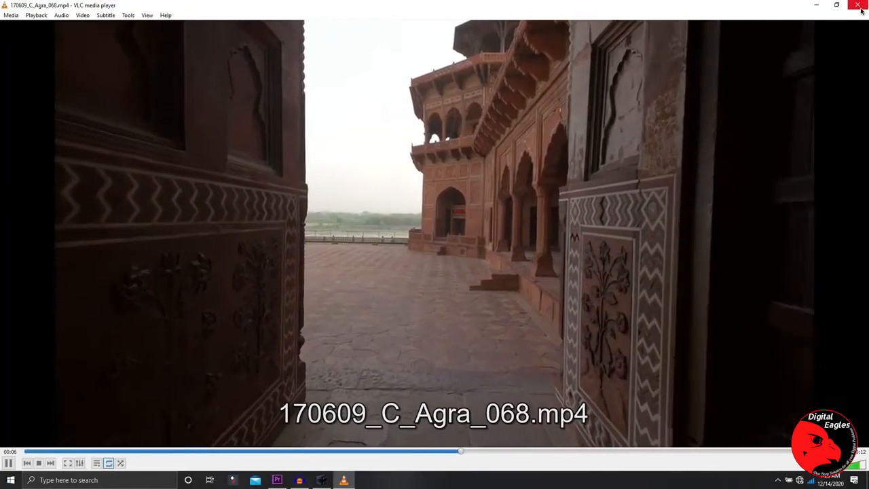
{"action": "left_click", "coordinate": [860, 5]}
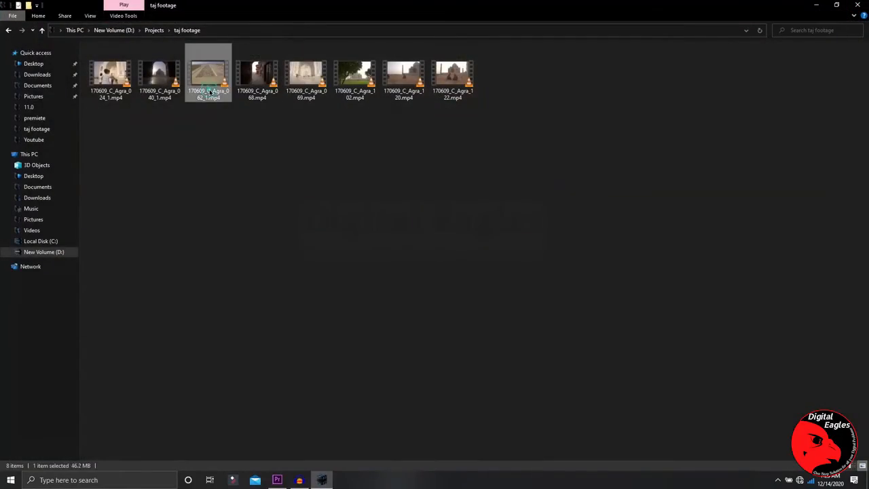
{"action": "double_click", "coordinate": [211, 91]}
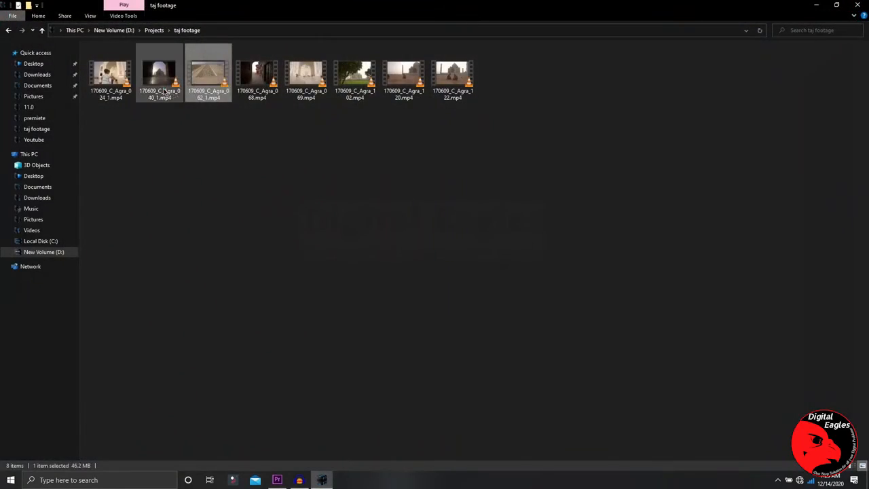
{"action": "double_click", "coordinate": [160, 73]}
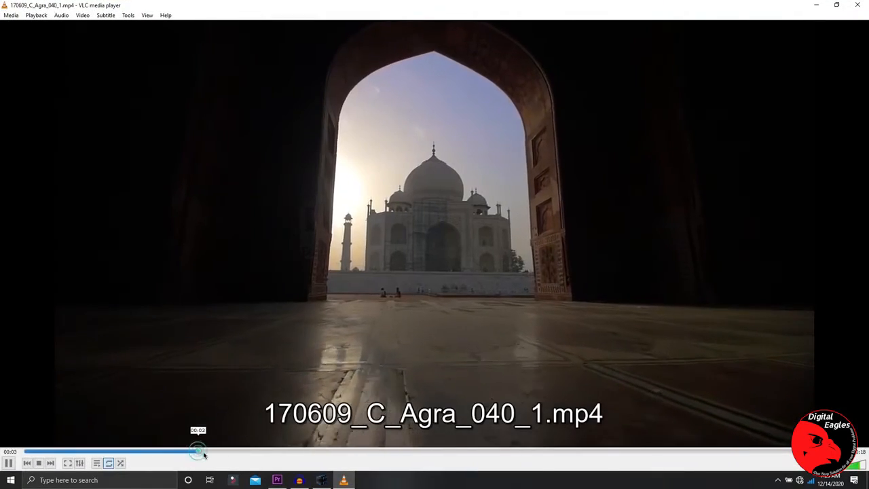
{"action": "left_click", "coordinate": [198, 452]}
{"action": "left_click", "coordinate": [476, 452]}
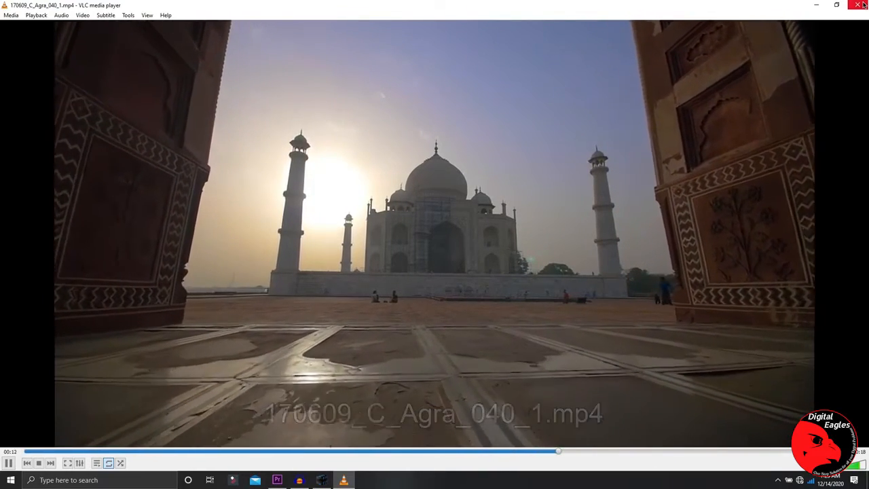
{"action": "left_click", "coordinate": [861, 5]}
{"action": "double_click", "coordinate": [111, 75]}
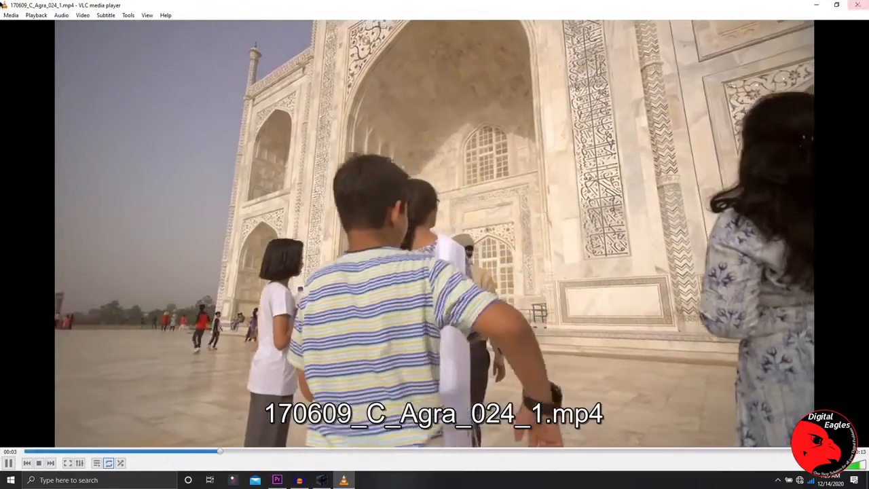
{"action": "left_click", "coordinate": [857, 4]}
{"action": "left_click", "coordinate": [845, 7]}
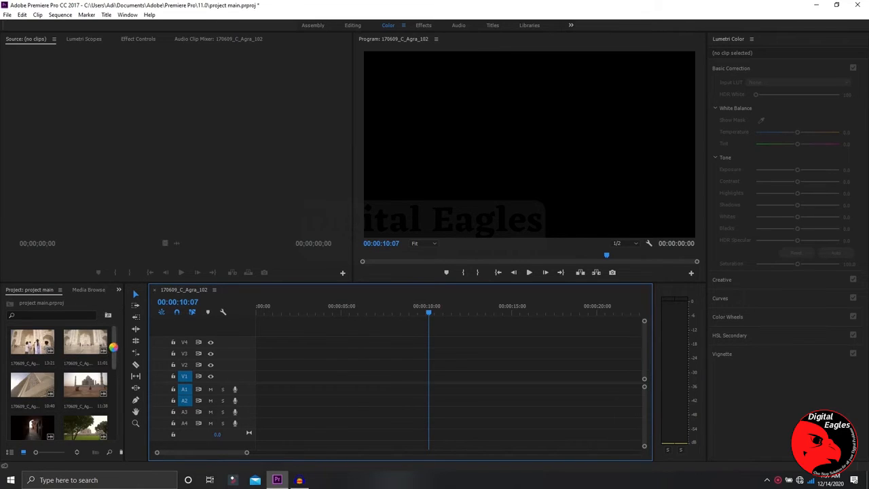
Place the clip 170609_C_Agra_102.mp4 from the project at the start of tracks V1 and A1.
{"action": "left_click_drag", "start_coordinate": [115, 347], "coordinate": [116, 373]}
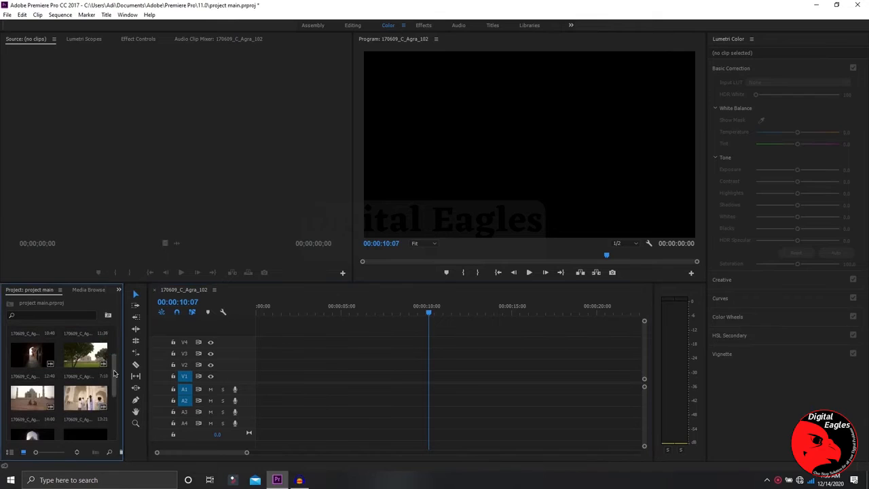
{"action": "scroll", "coordinate": [68, 399], "scroll_direction": "down", "scroll_amount": 3}
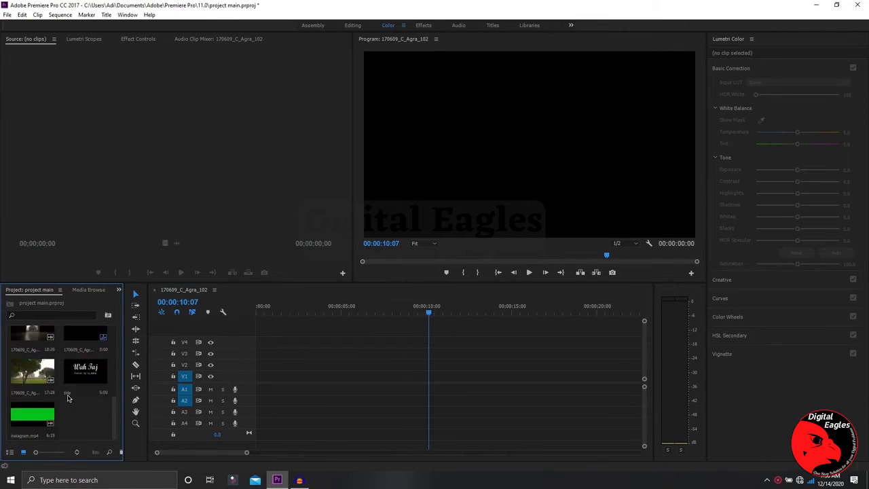
{"action": "left_click", "coordinate": [29, 381]}
{"action": "left_click_drag", "start_coordinate": [205, 399], "coordinate": [273, 398]}
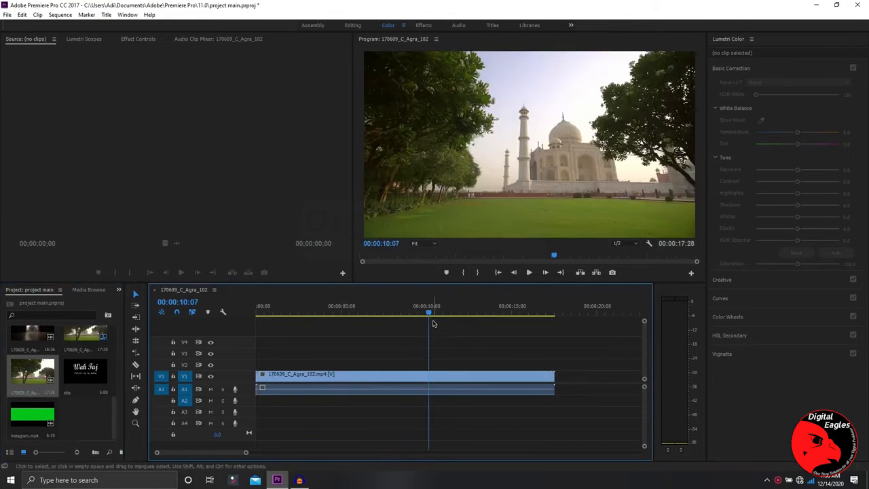
Remove 170609_C_Agra_102.mp4 from the timeline and open the clip in the Source Monitor.
{"action": "left_click_drag", "start_coordinate": [431, 314], "coordinate": [319, 356]}
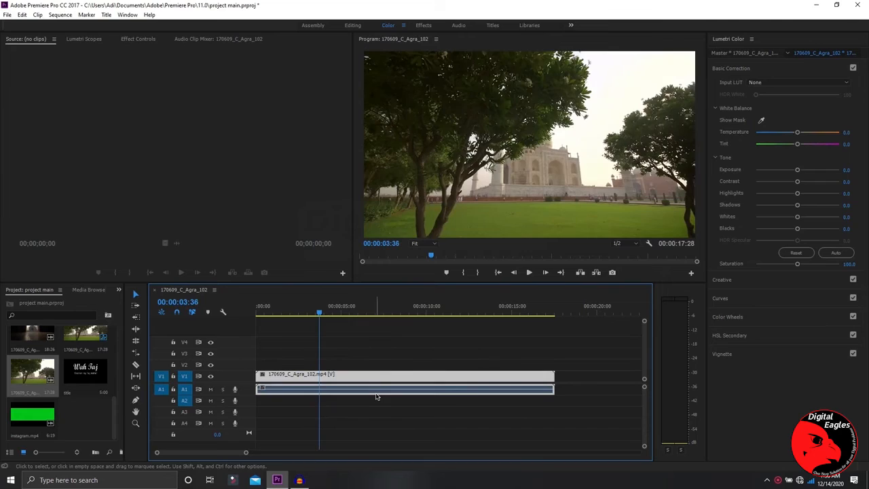
{"action": "key", "text": "Delete"}
{"action": "double_click", "coordinate": [48, 378]}
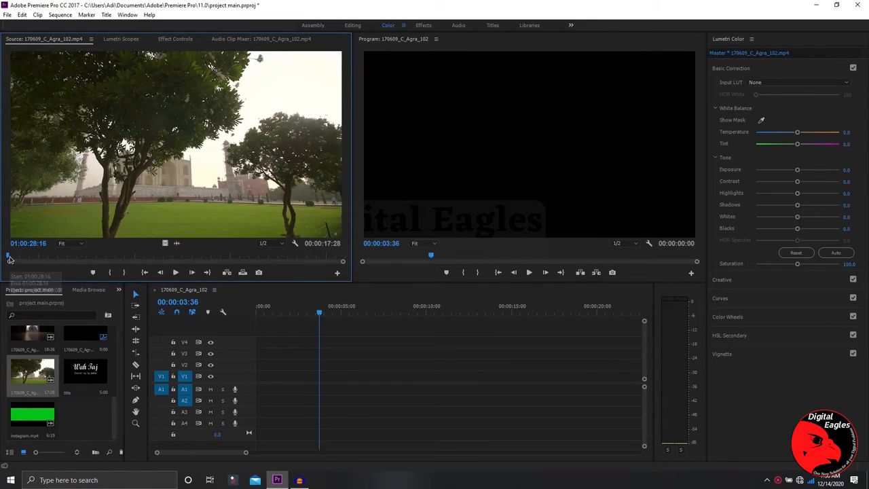
Mark the source clip from 01:00:33:02 to 01:00:38:26, place only its video at the start of V2, and return the playhead to the start.
{"action": "left_click_drag", "start_coordinate": [9, 257], "coordinate": [99, 250]}
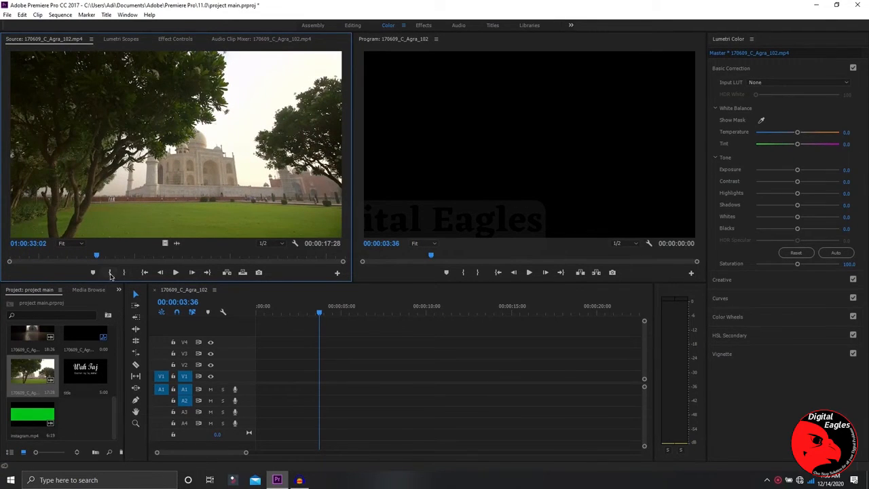
{"action": "left_click", "coordinate": [111, 274]}
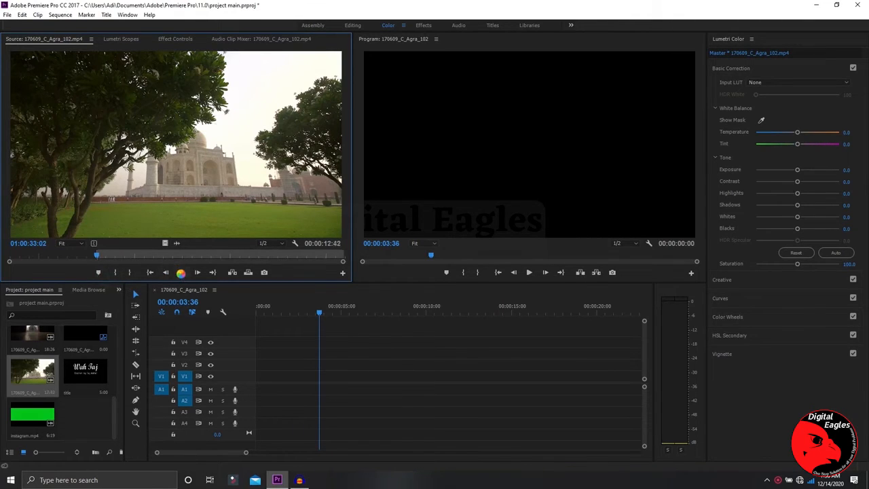
{"action": "left_click", "coordinate": [180, 272]}
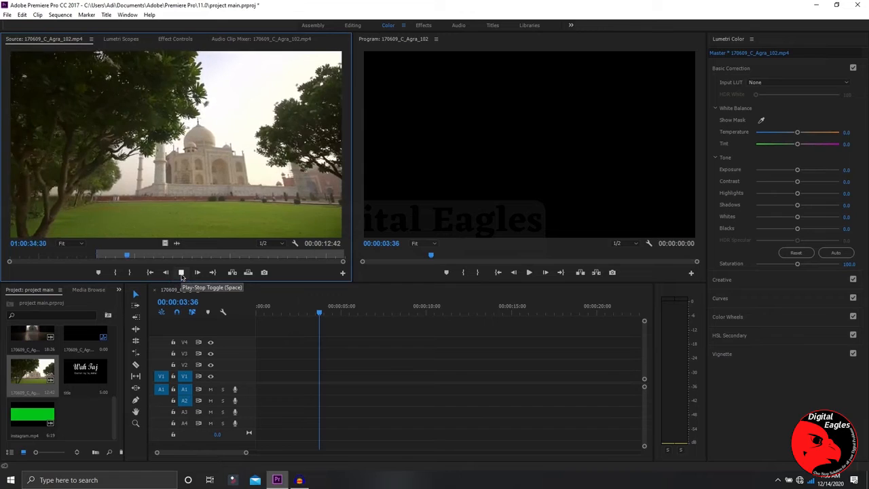
{"action": "left_click", "coordinate": [181, 272]}
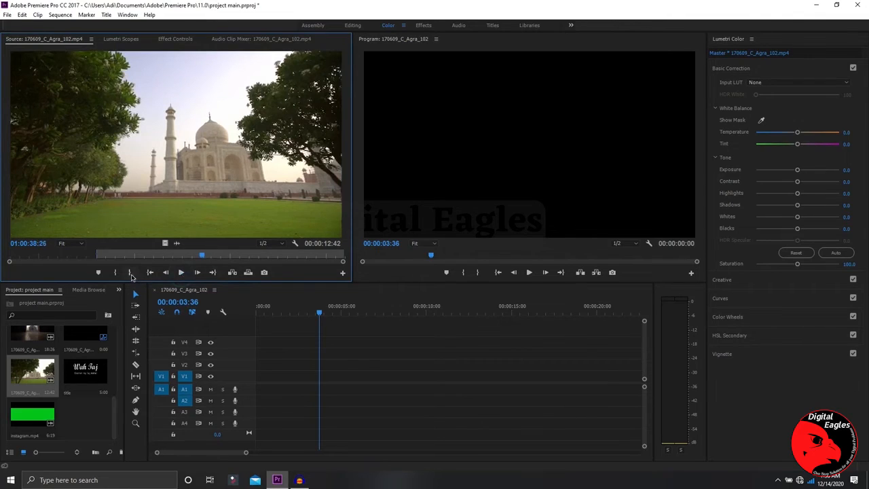
{"action": "left_click", "coordinate": [130, 272]}
{"action": "left_click_drag", "start_coordinate": [167, 245], "coordinate": [263, 371]}
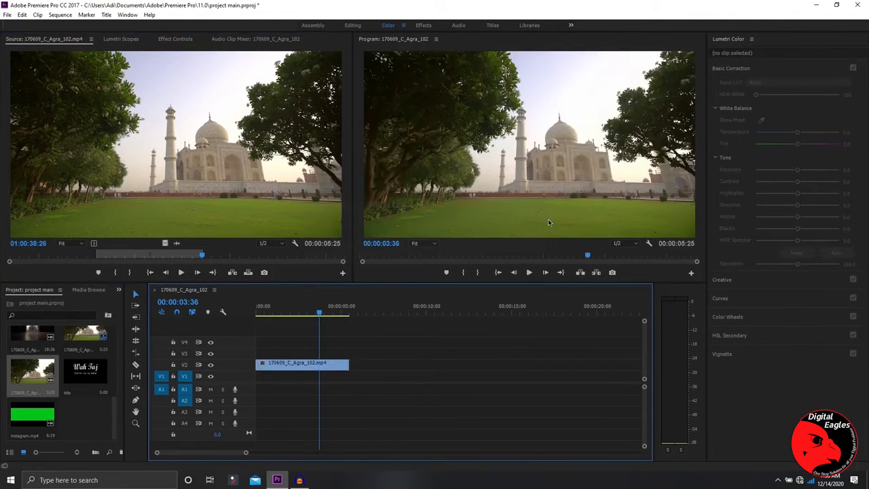
{"action": "left_click_drag", "start_coordinate": [318, 311], "coordinate": [253, 320]}
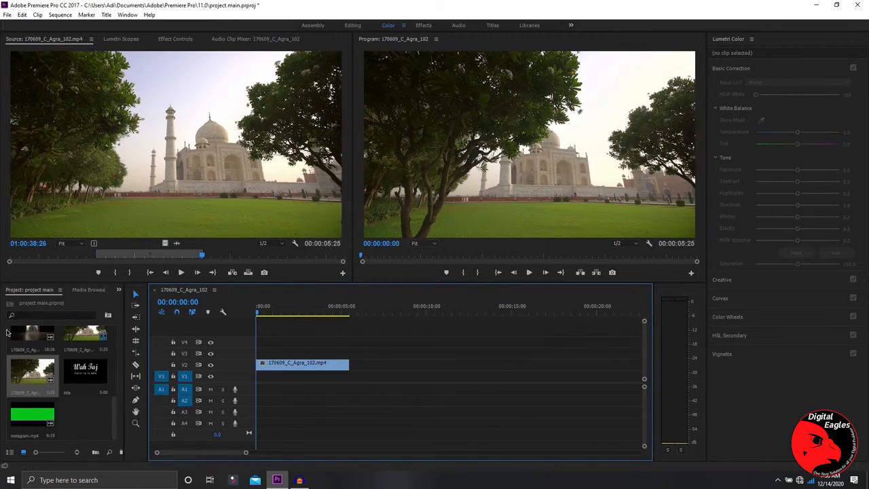
Create a new title named "ain title" and add the text "TAJ MAHAL" in the upper part of the frame.
{"action": "right_click", "coordinate": [100, 414]}
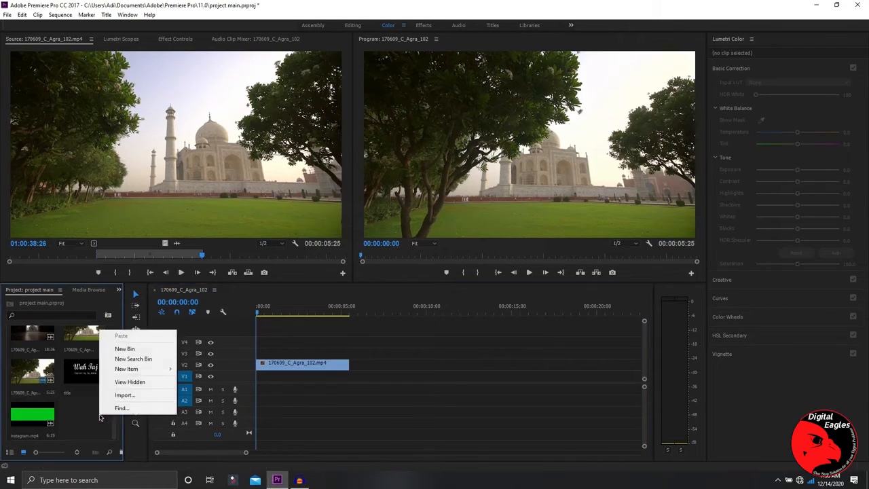
{"action": "mouse_move", "coordinate": [166, 368]}
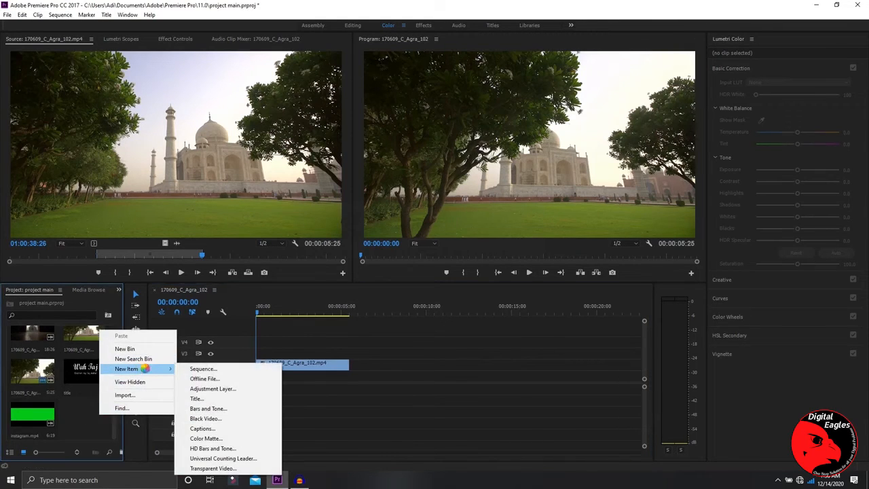
{"action": "left_click", "coordinate": [197, 399]}
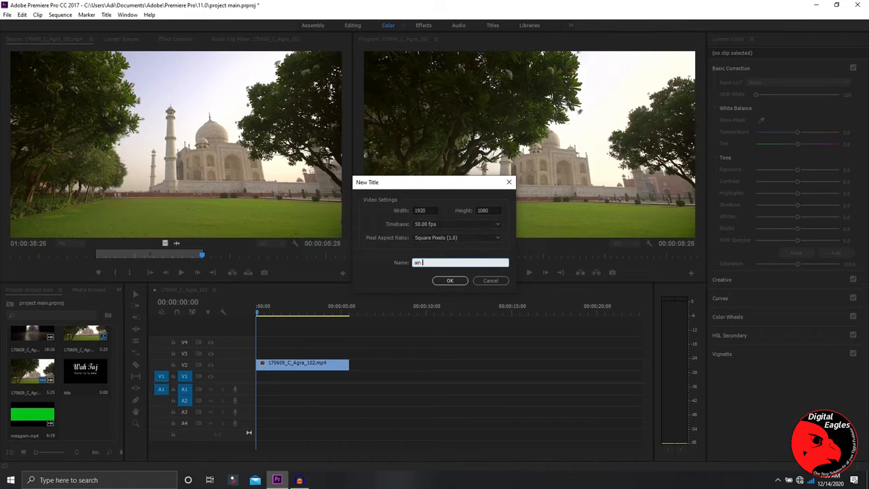
{"action": "key", "text": "Return"}
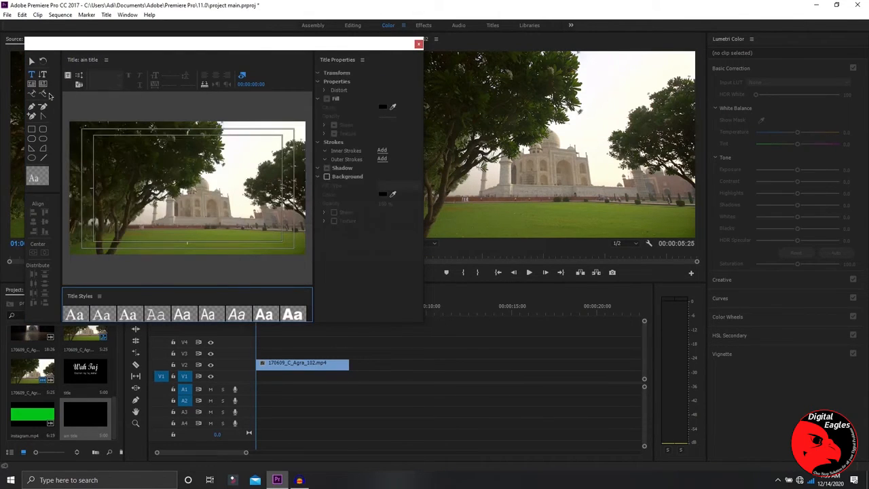
{"action": "left_click", "coordinate": [111, 161]}
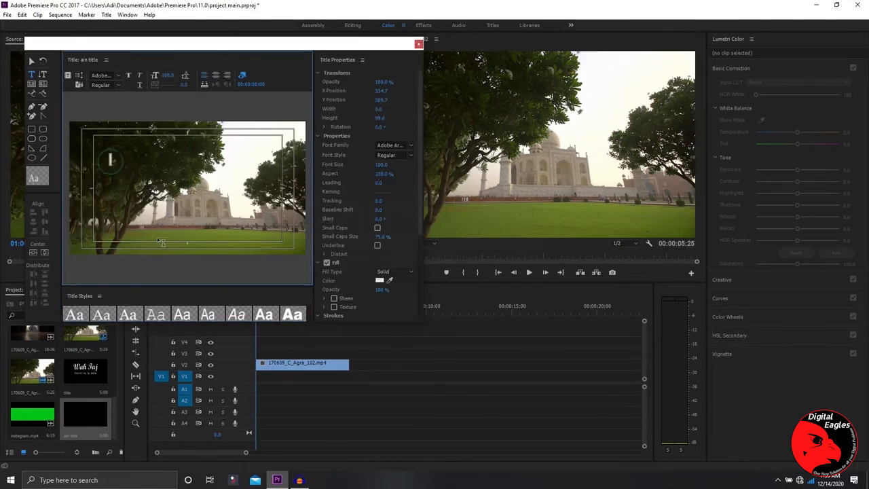
{"action": "type", "text": "AAJ MAHAL"}
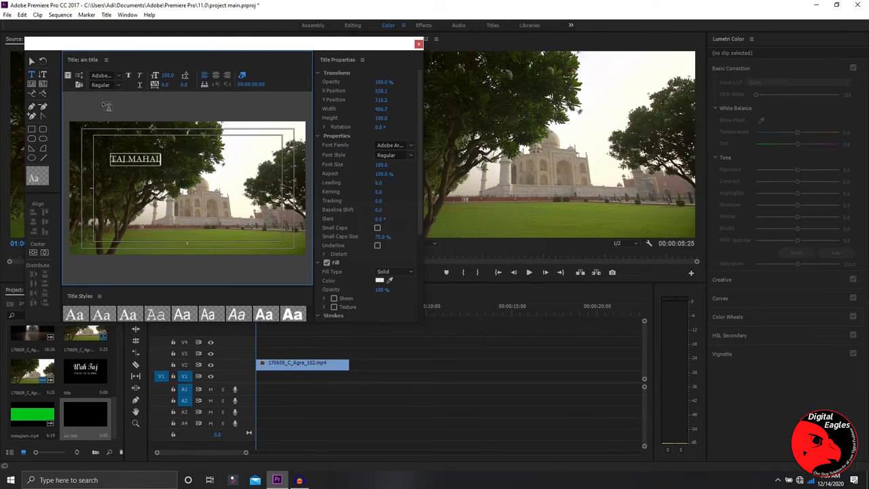
Change the font of the TAJ MAHAL text to Kristen ITC.
{"action": "left_click", "coordinate": [118, 78]}
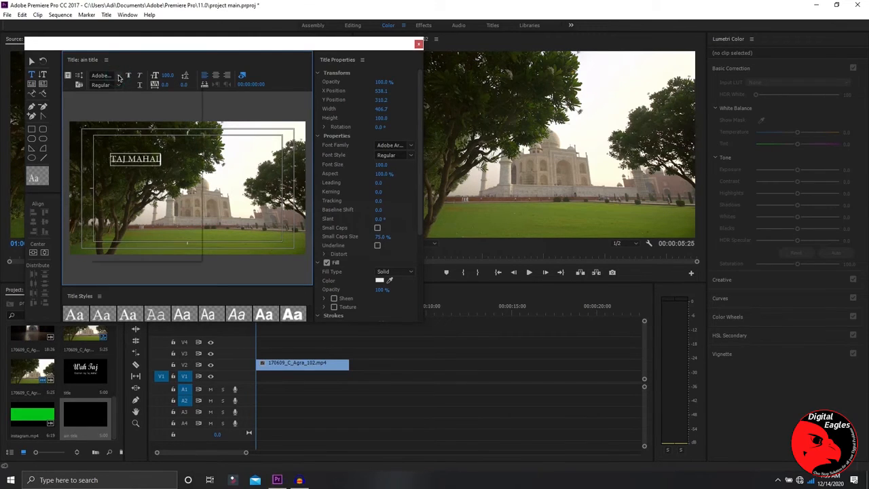
{"action": "scroll", "coordinate": [136, 145], "scroll_direction": "up", "scroll_amount": 4}
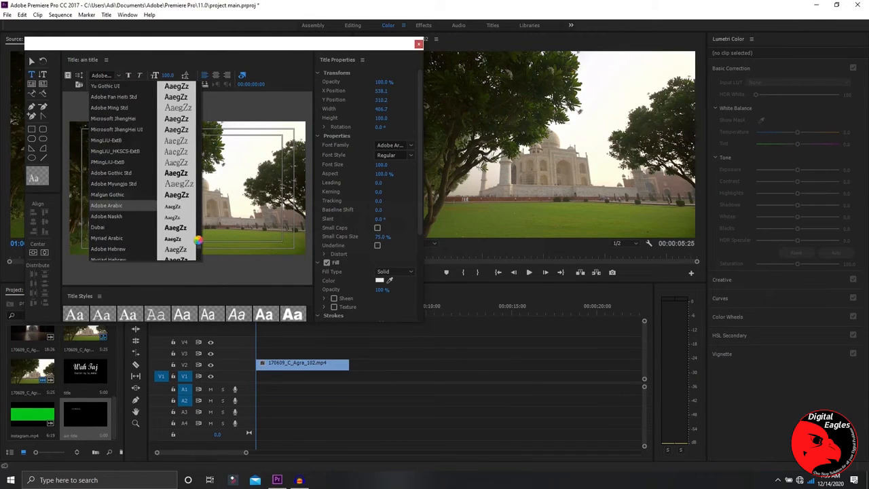
{"action": "scroll", "coordinate": [201, 245], "scroll_direction": "down", "scroll_amount": 10}
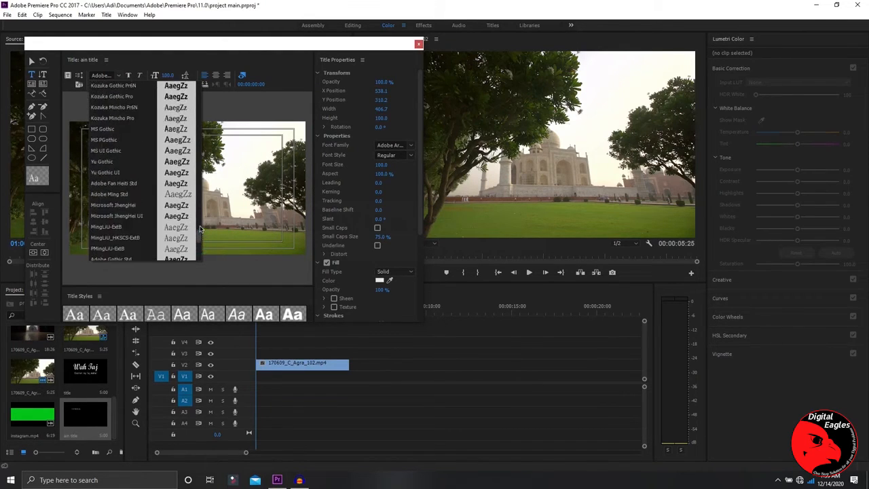
{"action": "scroll", "coordinate": [201, 206], "scroll_direction": "up", "scroll_amount": 6}
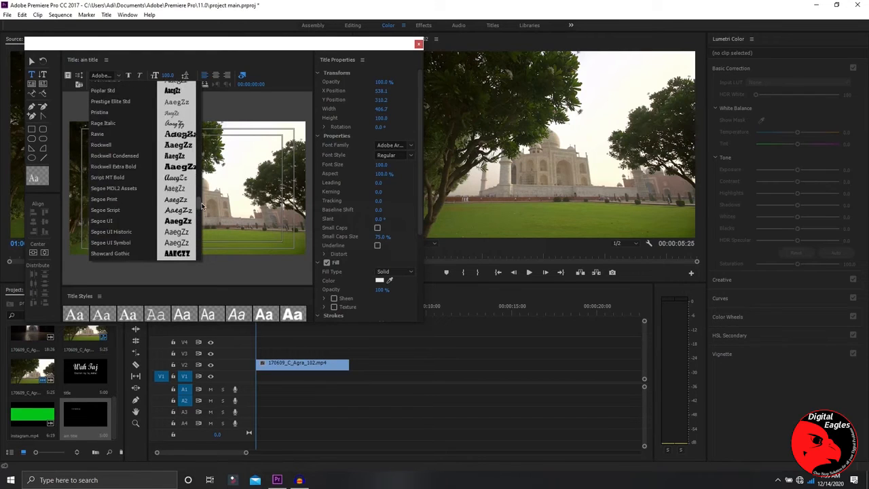
{"action": "scroll", "coordinate": [201, 205], "scroll_direction": "up", "scroll_amount": 4}
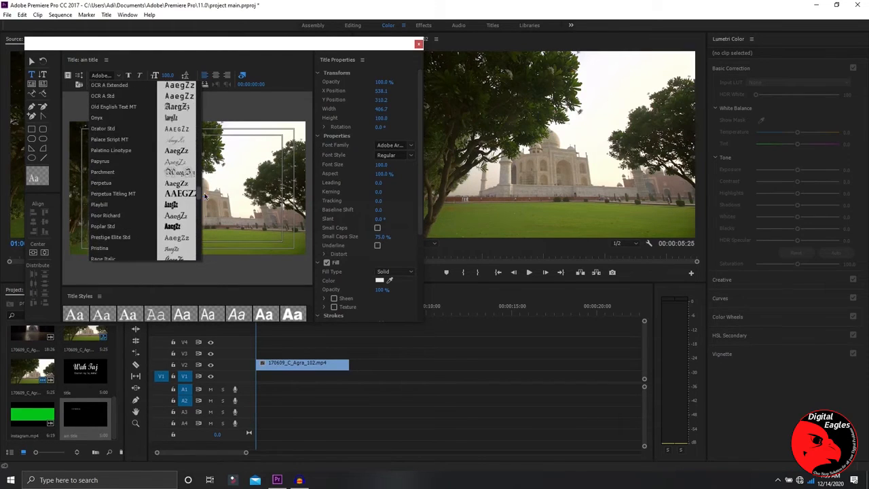
{"action": "scroll", "coordinate": [204, 196], "scroll_direction": "up", "scroll_amount": 5}
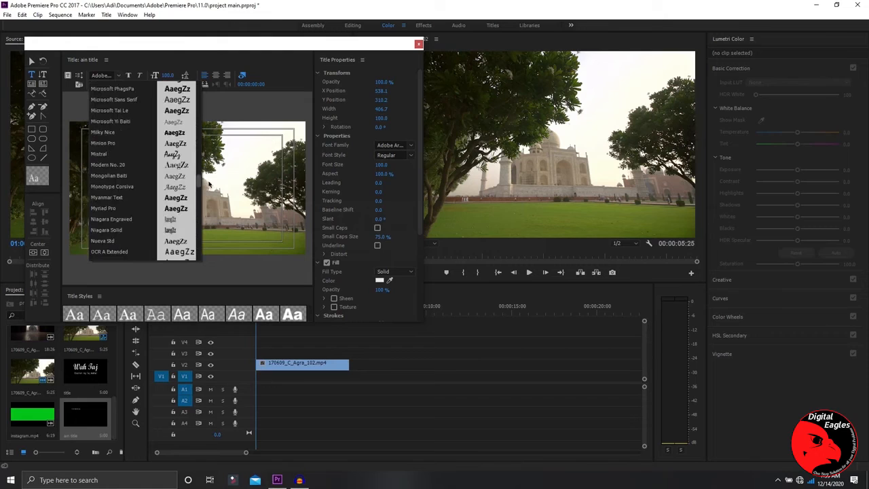
{"action": "scroll", "coordinate": [209, 183], "scroll_direction": "up", "scroll_amount": 6}
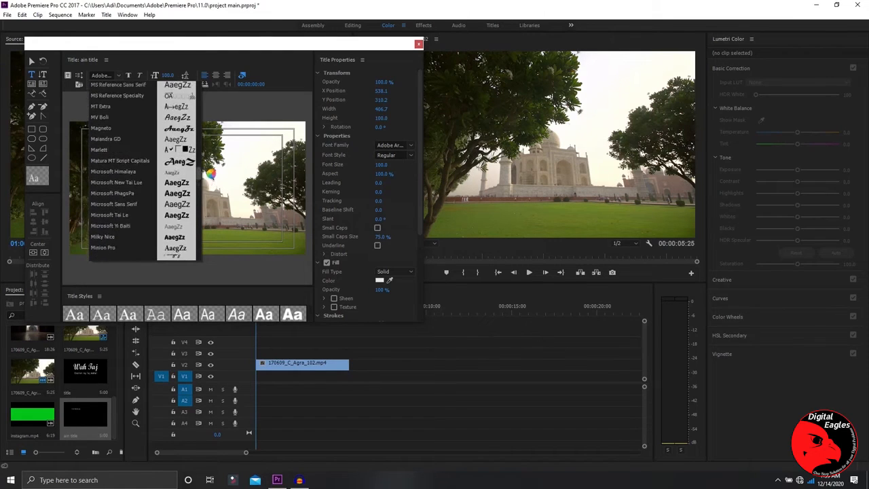
{"action": "scroll", "coordinate": [212, 166], "scroll_direction": "up", "scroll_amount": 5}
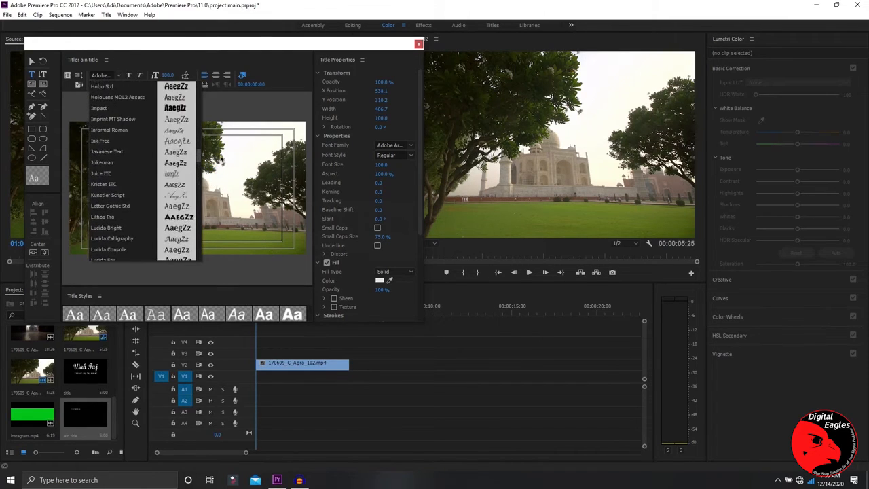
{"action": "left_click", "coordinate": [148, 184]}
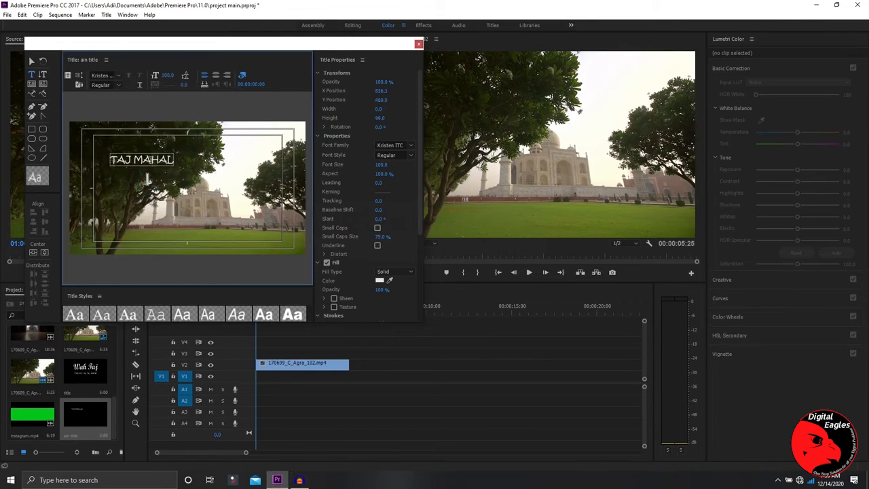
Enlarge the TAJ MAHAL text to a font size of about 269 across the middle of the frame.
{"action": "left_click", "coordinate": [31, 60]}
{"action": "left_click", "coordinate": [149, 163]}
{"action": "left_click_drag", "start_coordinate": [175, 152], "coordinate": [215, 178]}
Add a second text line reading "Exploring Agra" directly below TAJ MAHAL.
{"action": "left_click", "coordinate": [31, 74]}
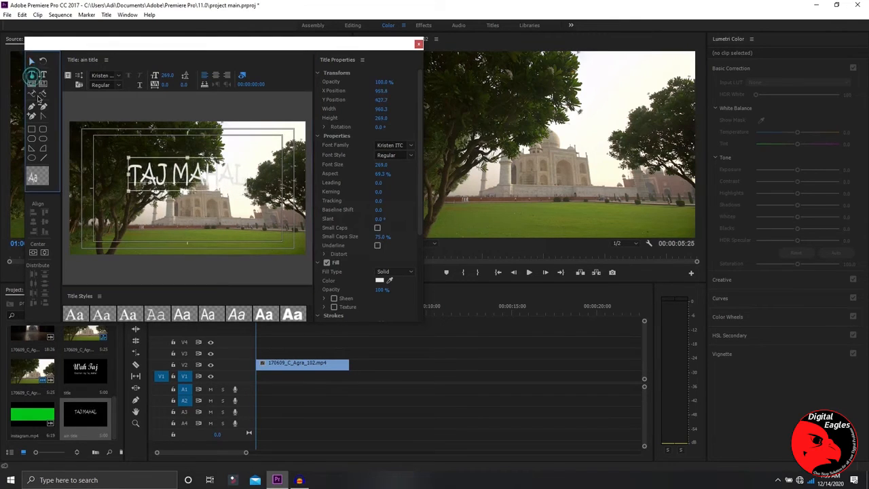
{"action": "left_click", "coordinate": [126, 204]}
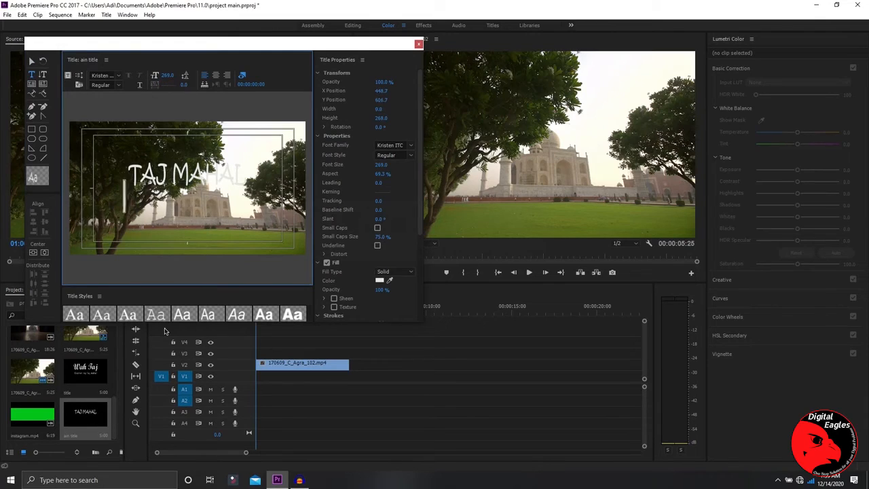
{"action": "type", "text": "e"}
{"action": "key", "text": "BackSpace"}
{"action": "type", "text": "Exploring Agra"}
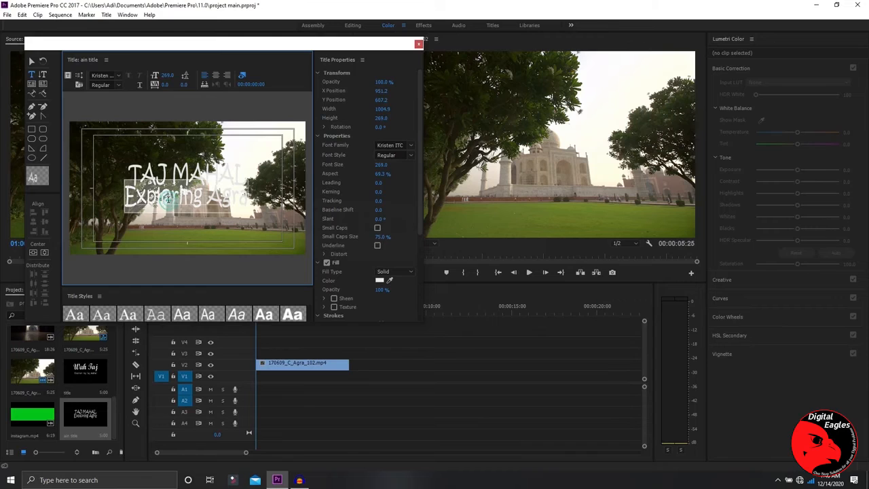
Select the whole "Exploring Agra" line and change its font to Imprint MT Shadow.
{"action": "left_click", "coordinate": [235, 193]}
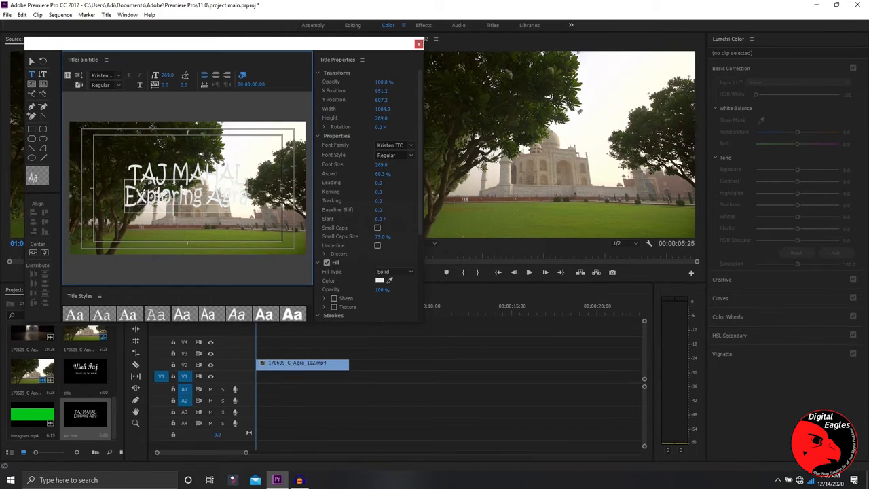
{"action": "double_click", "coordinate": [143, 194]}
{"action": "left_click", "coordinate": [138, 194]}
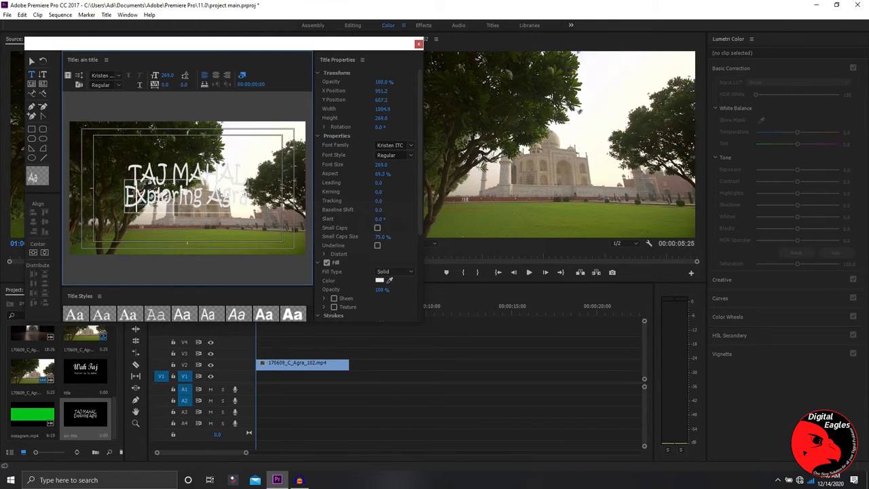
{"action": "left_click_drag", "start_coordinate": [122, 195], "coordinate": [246, 190]}
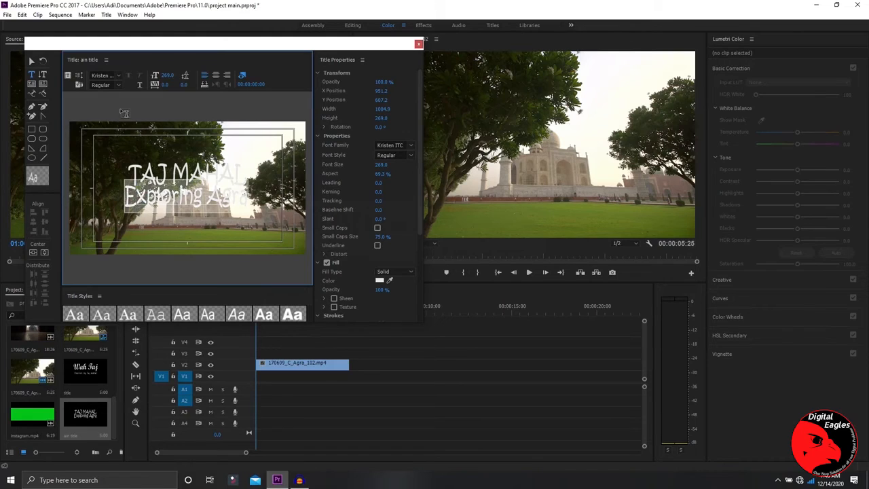
{"action": "left_click", "coordinate": [119, 76]}
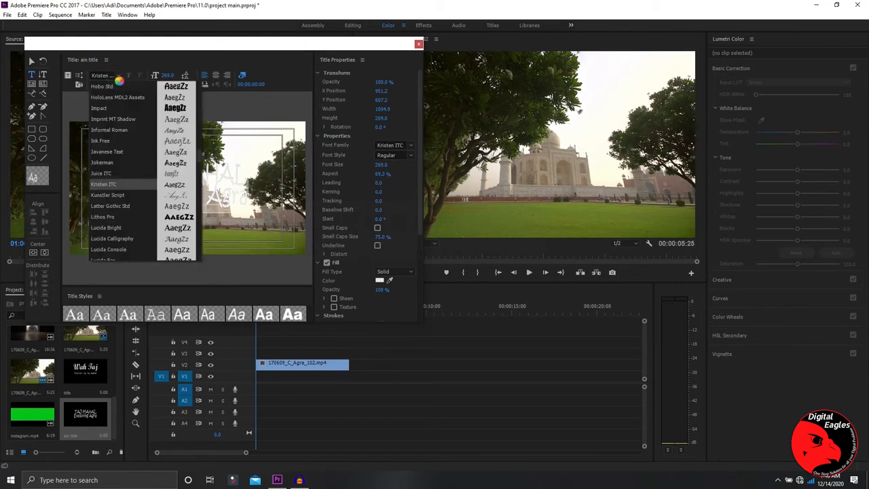
{"action": "left_click", "coordinate": [174, 120]}
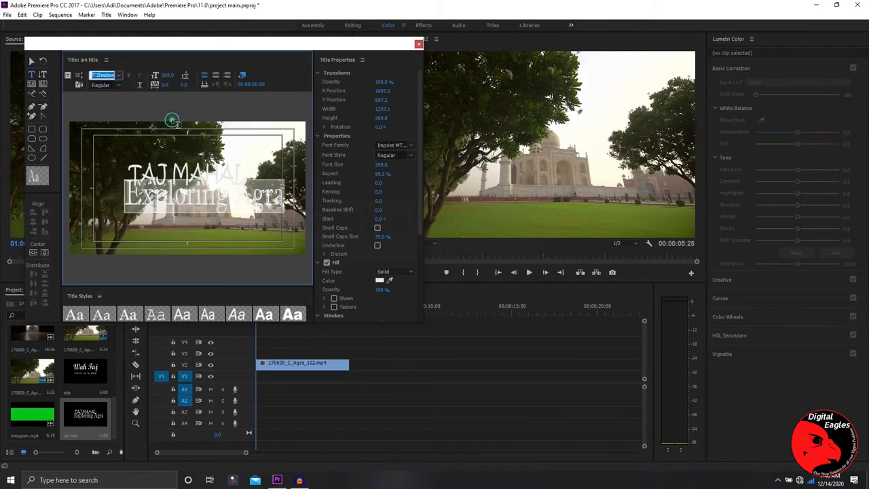
{"action": "left_click", "coordinate": [196, 192]}
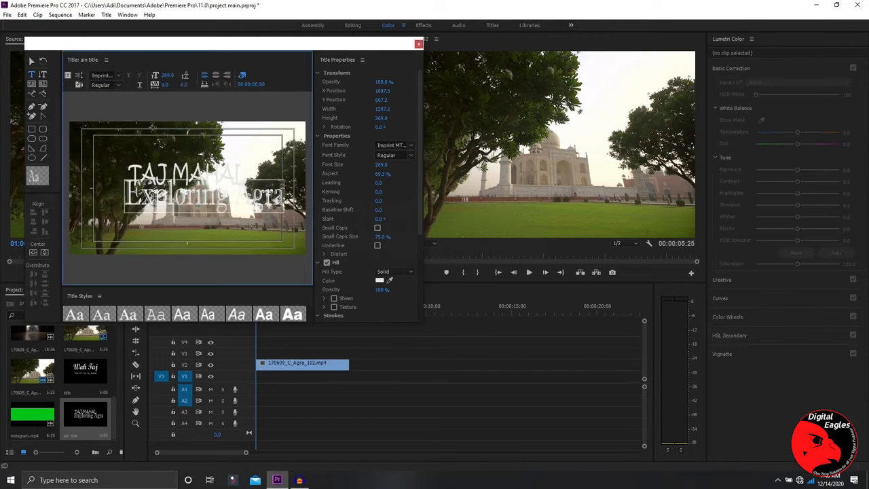
Shrink the "Exploring Agra" line to a font size of about 115 and change its font to HoloLens MDL2 Assets.
{"action": "left_click", "coordinate": [32, 62]}
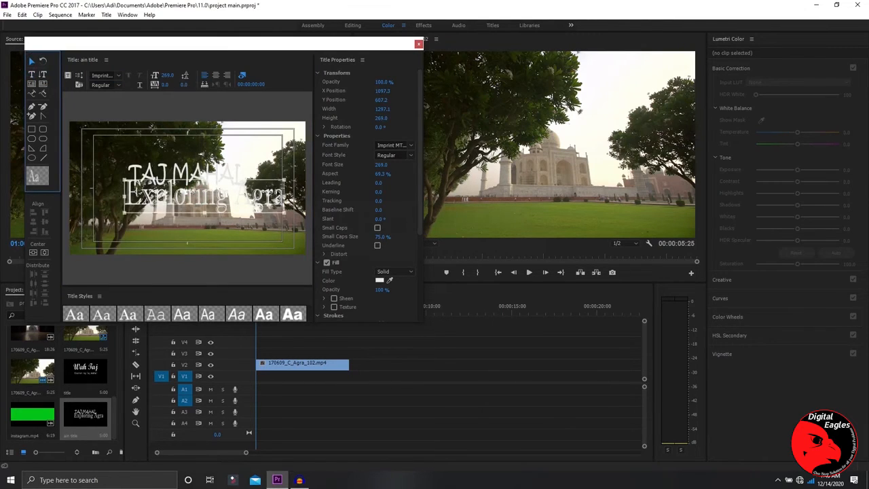
{"action": "left_click_drag", "start_coordinate": [285, 180], "coordinate": [231, 203]}
{"action": "left_click", "coordinate": [31, 74]}
{"action": "left_click", "coordinate": [154, 187]}
{"action": "left_click", "coordinate": [175, 207]}
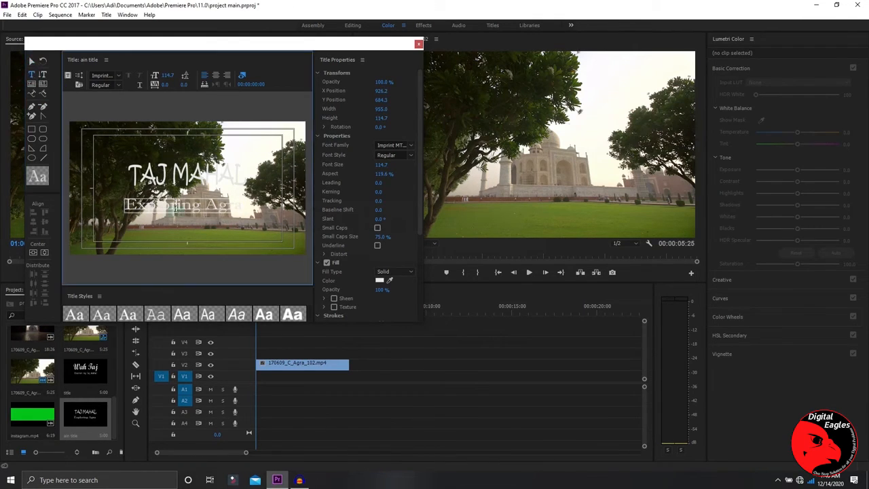
{"action": "left_click", "coordinate": [222, 205]}
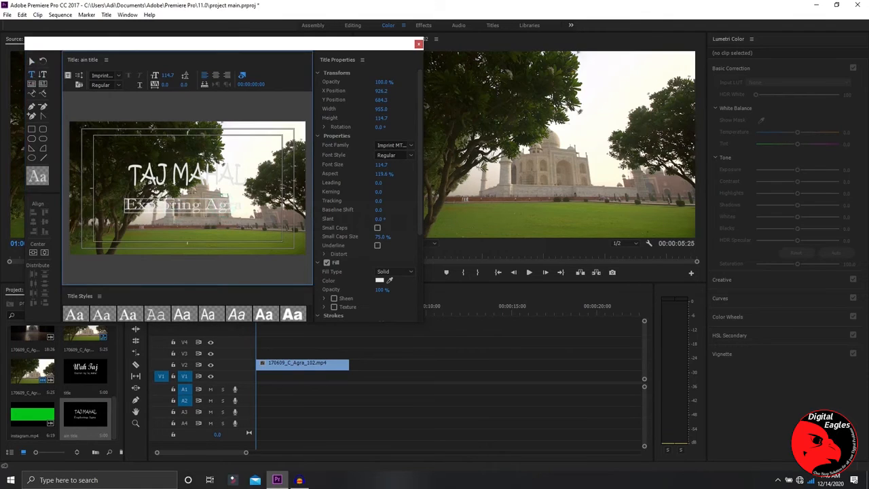
{"action": "left_click_drag", "start_coordinate": [129, 206], "coordinate": [258, 205]}
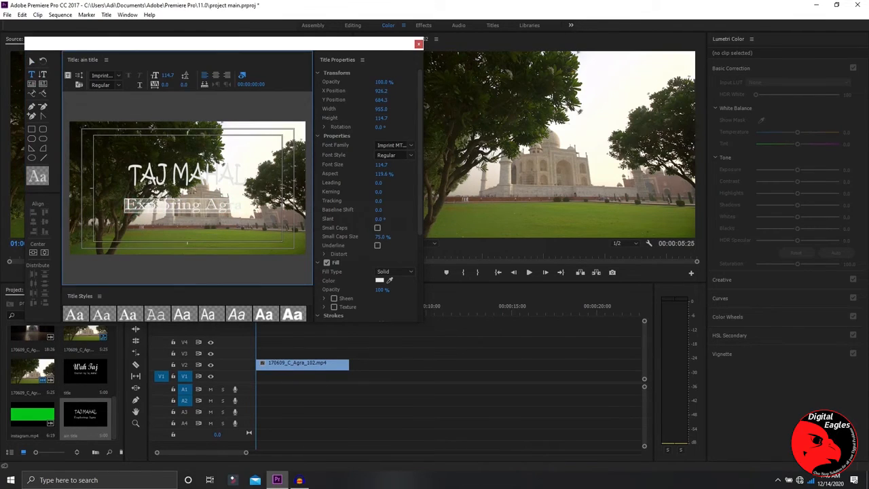
{"action": "left_click", "coordinate": [119, 76]}
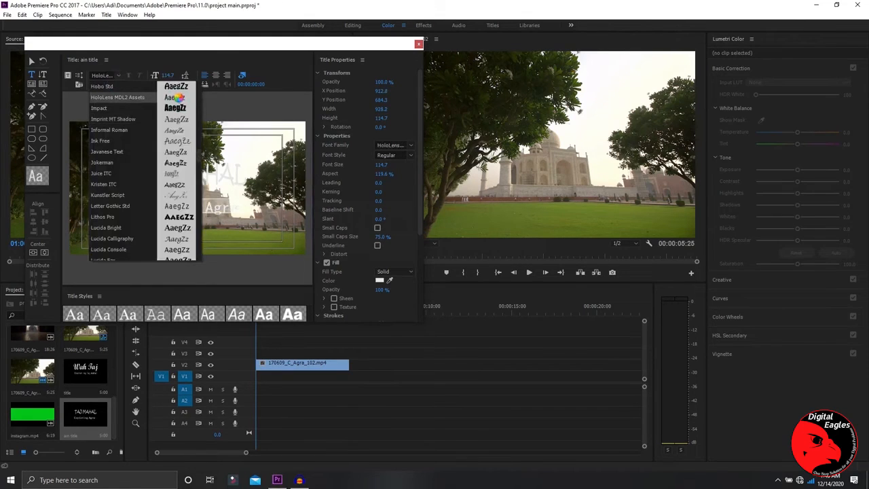
{"action": "left_click", "coordinate": [118, 97]}
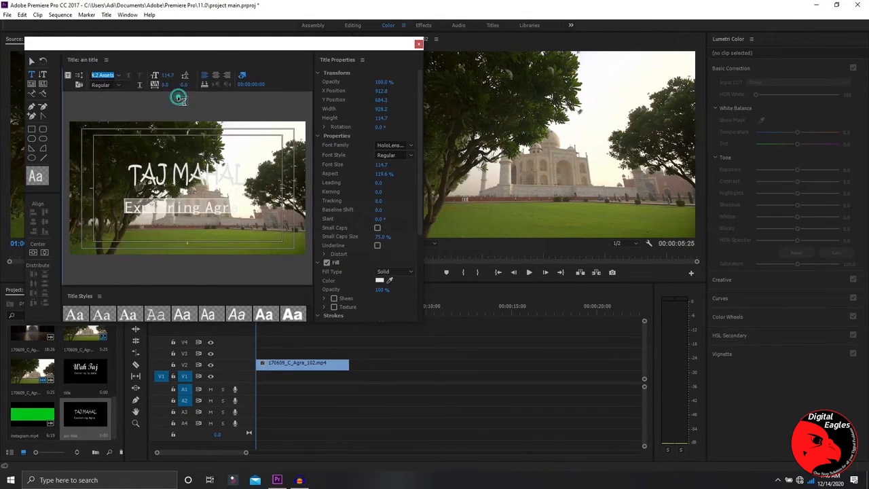
Enlarge "Exploring Agra" to a font size of about 129 and move it lower in the frame.
{"action": "left_click", "coordinate": [171, 209]}
{"action": "left_click_drag", "start_coordinate": [238, 213], "coordinate": [232, 219]}
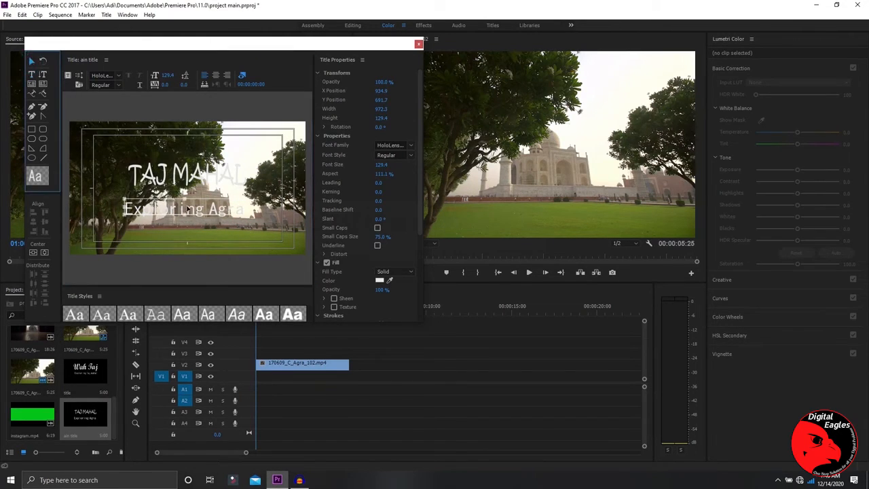
{"action": "left_click_drag", "start_coordinate": [195, 211], "coordinate": [199, 229]}
Move the TAJ MAHAL text down to just above "Exploring Agra" and enlarge it to a font size of about 276.
{"action": "left_click_drag", "start_coordinate": [197, 182], "coordinate": [198, 209]}
{"action": "left_click_drag", "start_coordinate": [243, 184], "coordinate": [249, 181]}
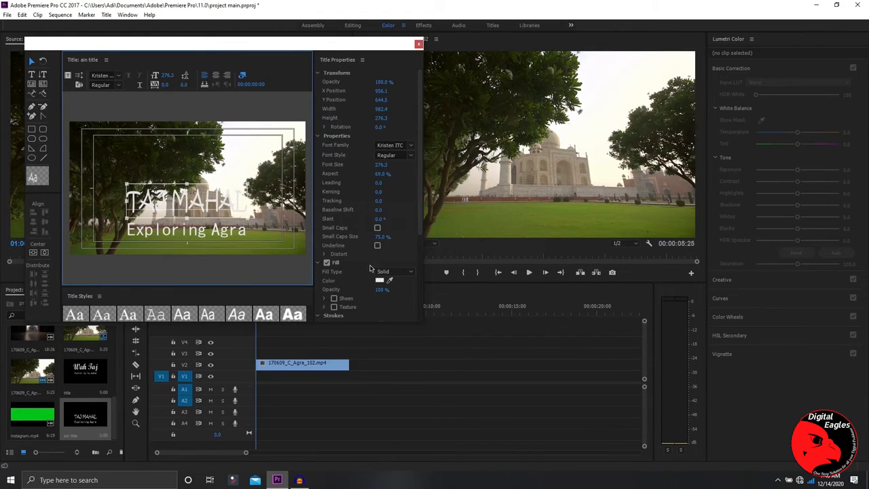
Add a solid black outer stroke of type Edge, size 10, to the TAJ MAHAL text.
{"action": "scroll", "coordinate": [364, 254], "scroll_direction": "down", "scroll_amount": 3}
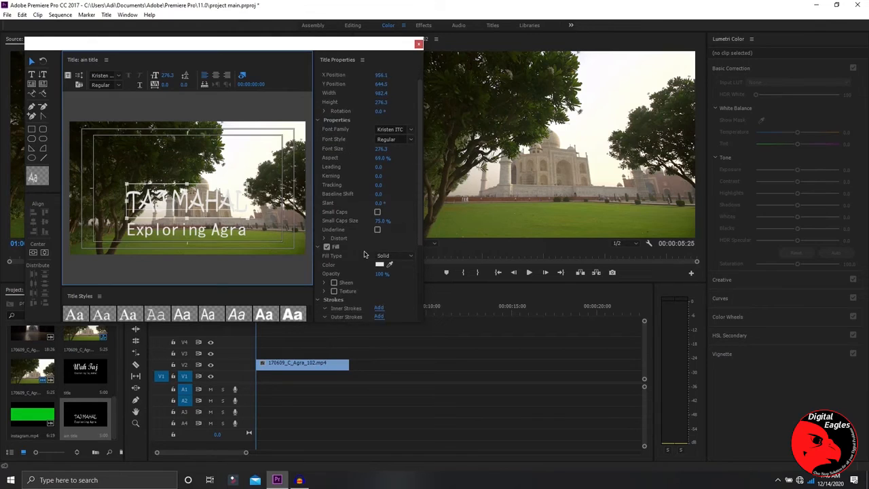
{"action": "scroll", "coordinate": [364, 255], "scroll_direction": "down", "scroll_amount": 2}
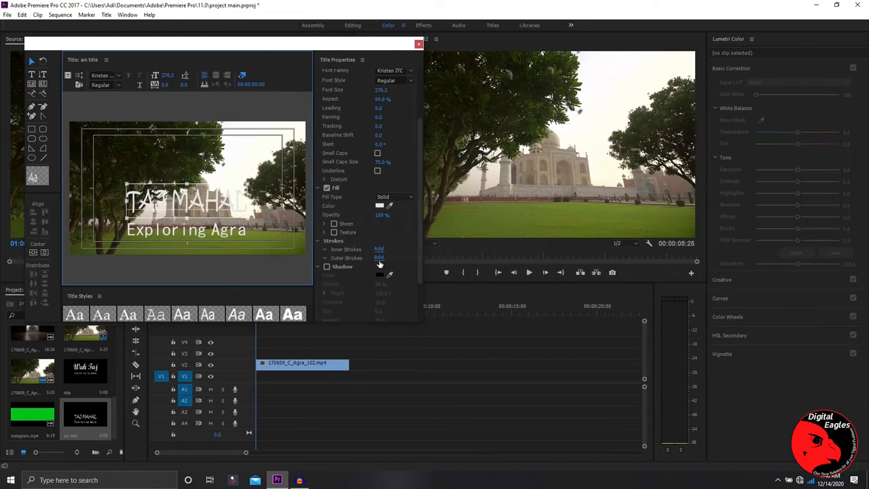
{"action": "left_click", "coordinate": [379, 257]}
{"action": "left_click", "coordinate": [398, 276]}
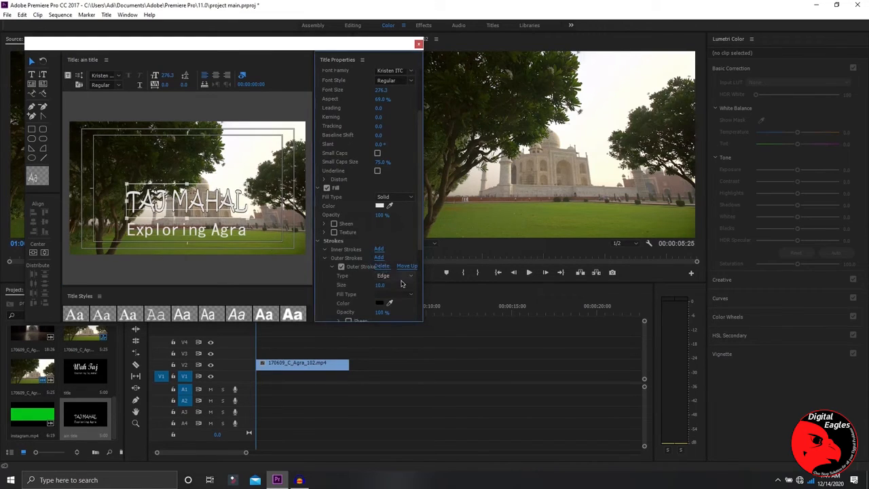
{"action": "left_click", "coordinate": [400, 276]}
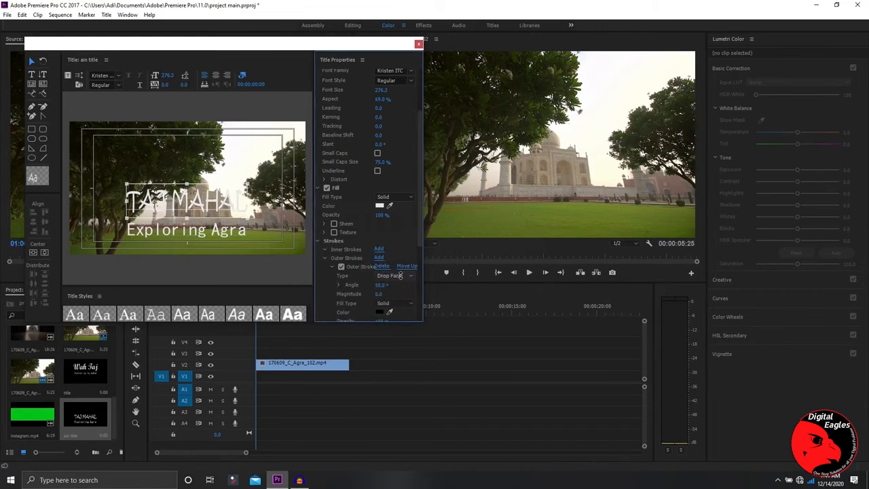
{"action": "scroll", "coordinate": [401, 276], "scroll_direction": "up", "scroll_amount": 1}
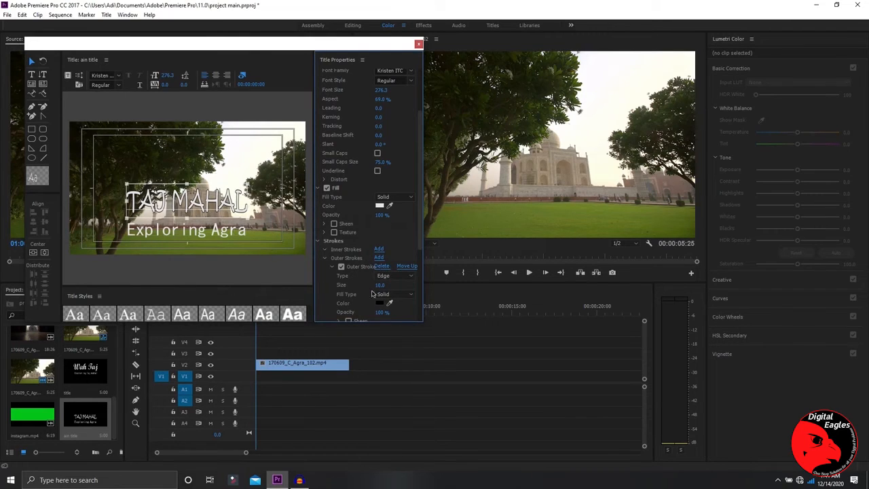
Add a solid black Edge outer stroke of size 10 to the "Exploring Agra" line.
{"action": "left_click", "coordinate": [188, 233]}
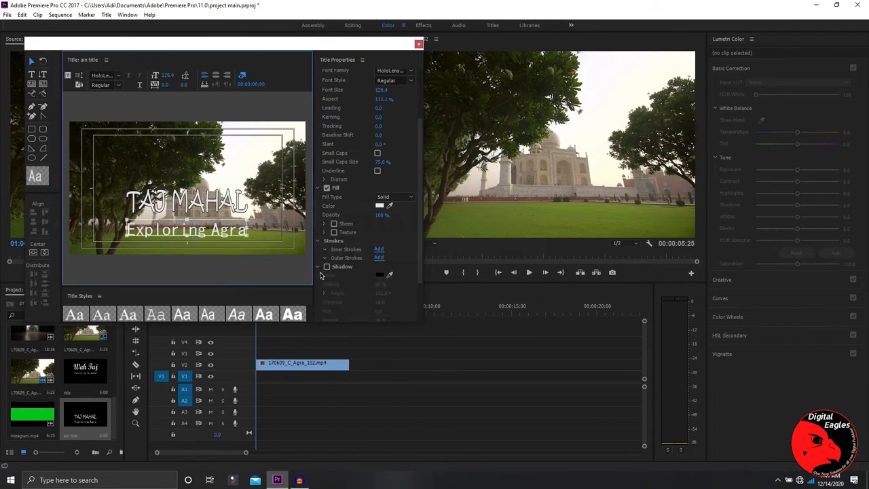
{"action": "left_click", "coordinate": [378, 258]}
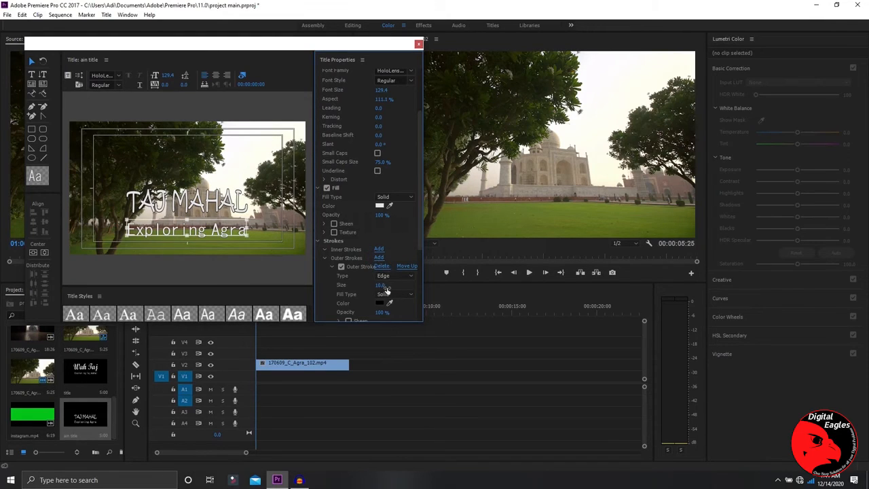
{"action": "left_click", "coordinate": [387, 286]}
{"action": "mouse_move", "coordinate": [386, 286]}
{"action": "left_mouse_down"}
{"action": "mouse_move", "coordinate": [410, 286]}
{"action": "mouse_move", "coordinate": [379, 286]}
{"action": "left_mouse_up"}
{"action": "left_click", "coordinate": [379, 286]}
{"action": "left_click", "coordinate": [326, 290]}
Move TAJ MAHAL up to the middle of the frame and place "Exploring Agra" directly beneath it.
{"action": "left_click", "coordinate": [214, 196]}
{"action": "left_click_drag", "start_coordinate": [209, 197], "coordinate": [211, 168]}
{"action": "left_click", "coordinate": [215, 231]}
{"action": "left_click_drag", "start_coordinate": [215, 231], "coordinate": [230, 201]}
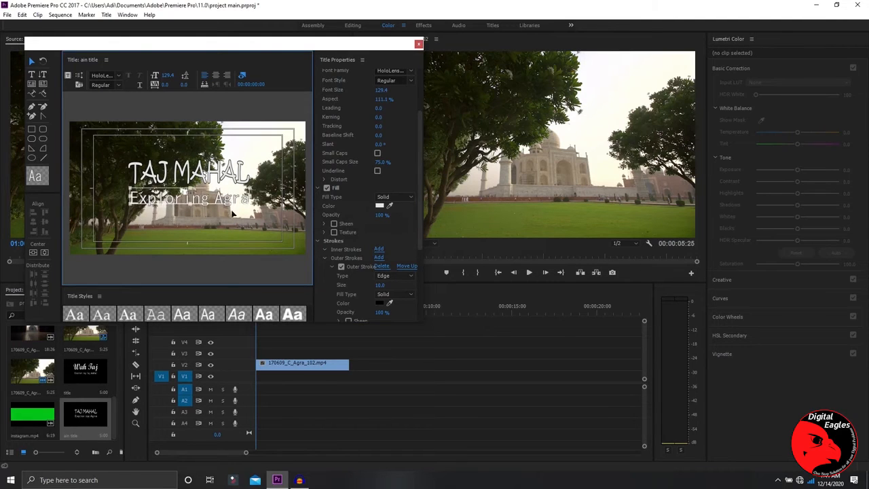
Close the title editor and place the finished title on track V4 at the start of the sequence.
{"action": "left_click", "coordinate": [419, 45]}
{"action": "left_click", "coordinate": [392, 376]}
{"action": "left_click_drag", "start_coordinate": [101, 417], "coordinate": [266, 345]}
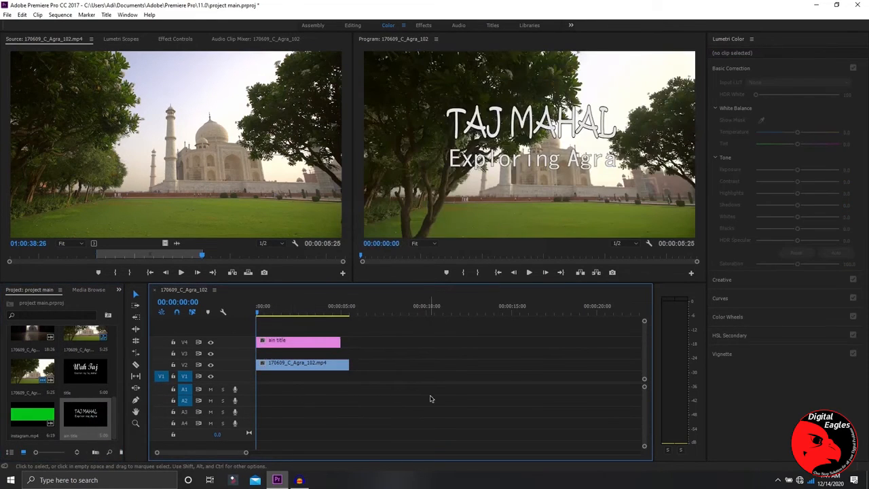
Trim the end of the title clip on V4 to about 00:00:03:39.
{"action": "left_click", "coordinate": [336, 341]}
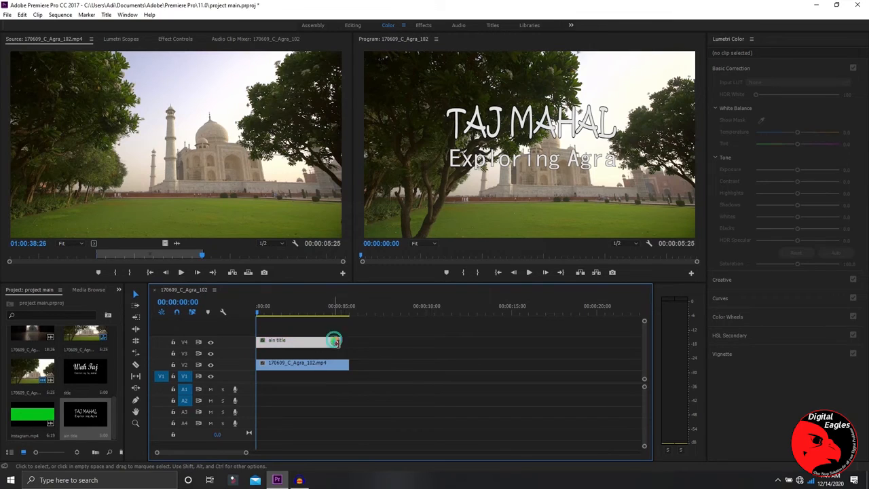
{"action": "left_click_drag", "start_coordinate": [339, 342], "coordinate": [294, 341]}
{"action": "left_click", "coordinate": [410, 362]}
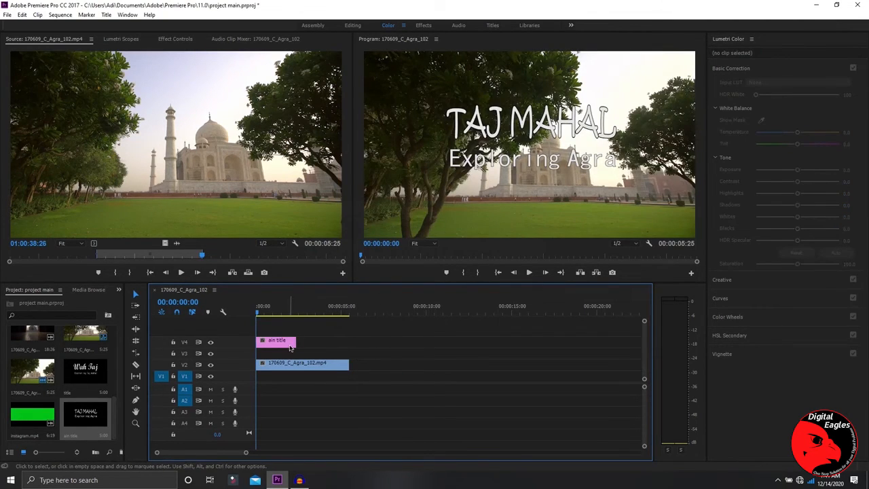
{"action": "left_click_drag", "start_coordinate": [295, 341], "coordinate": [319, 341]}
Speed up the 170609_C_Agra_102.mp4 clip on V2 so that it lasts 00:00:03:03.
{"action": "right_click", "coordinate": [326, 362]}
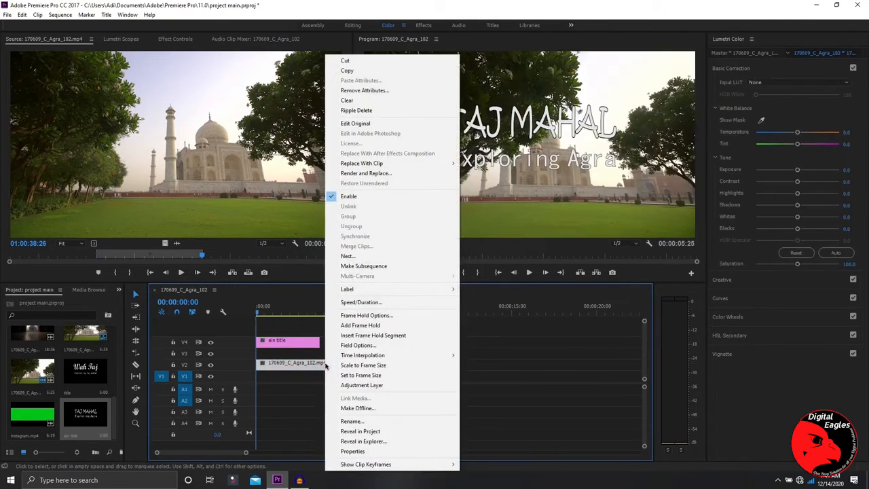
{"action": "left_click", "coordinate": [361, 302]}
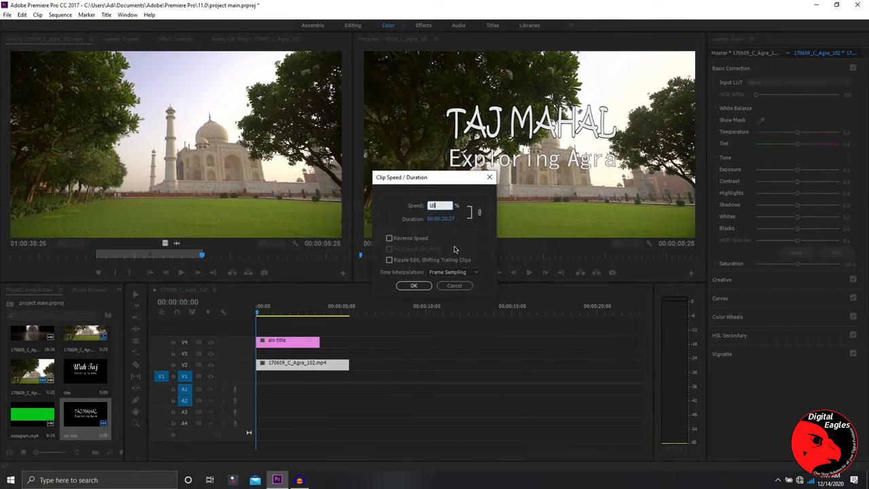
{"action": "left_click", "coordinate": [413, 285]}
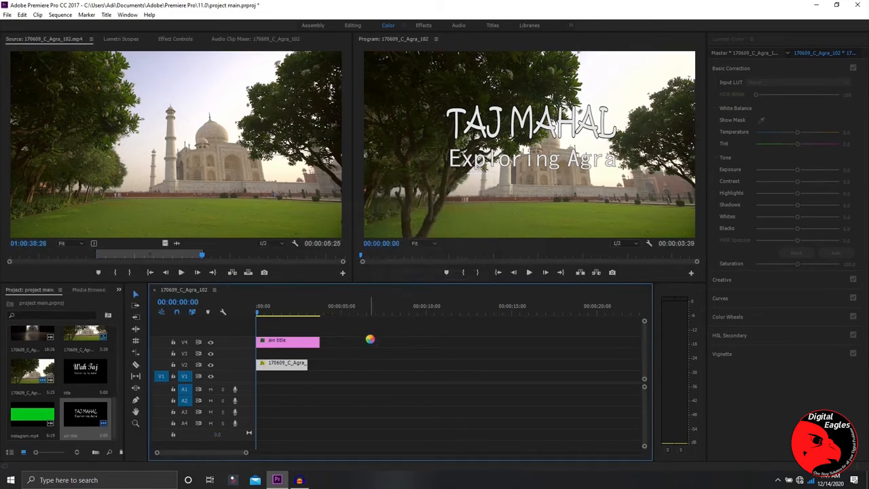
Trim the end of the title clip on V4 to match the end of the video clip on V2.
{"action": "left_click", "coordinate": [313, 343]}
{"action": "left_click_drag", "start_coordinate": [318, 341], "coordinate": [307, 340]}
{"action": "left_click", "coordinate": [341, 378]}
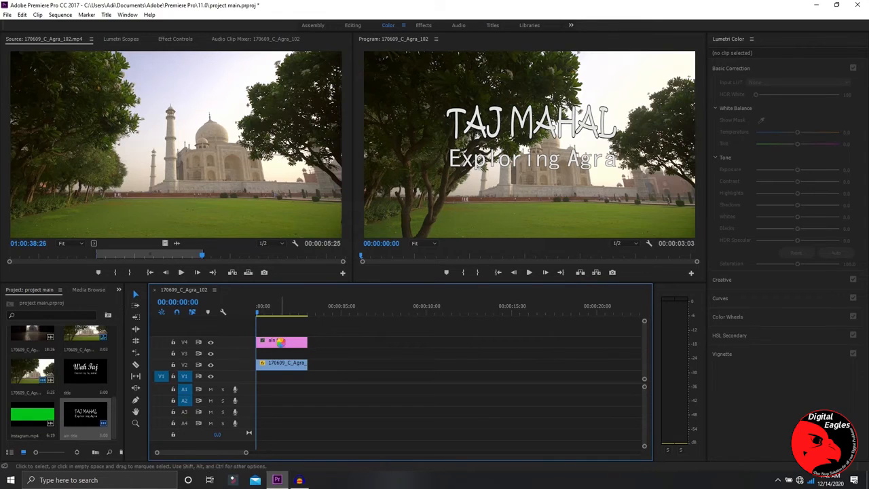
Apply the Paint Splatter wipe transition to the end of the title clip on V4.
{"action": "left_click", "coordinate": [281, 342]}
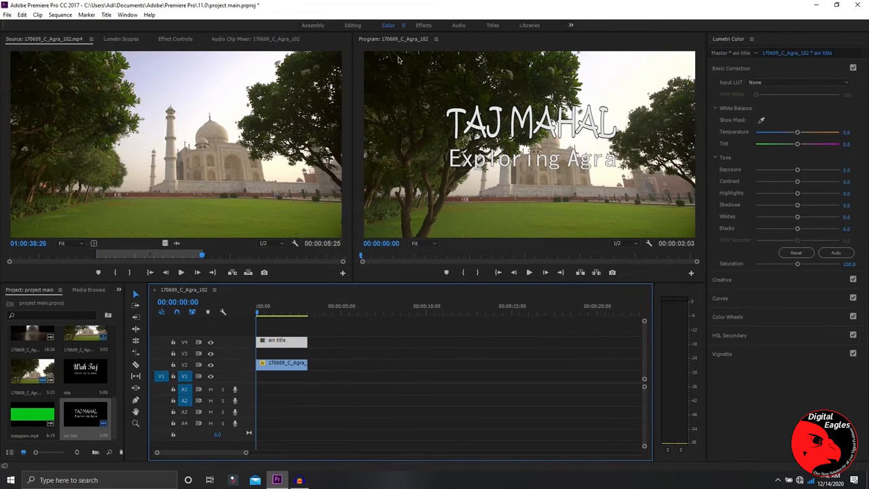
{"action": "left_click", "coordinate": [419, 26]}
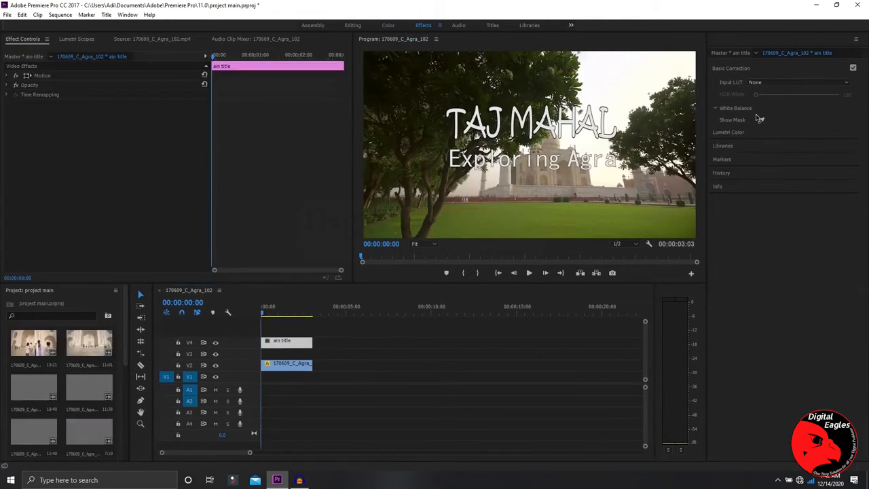
{"action": "left_click", "coordinate": [715, 110]}
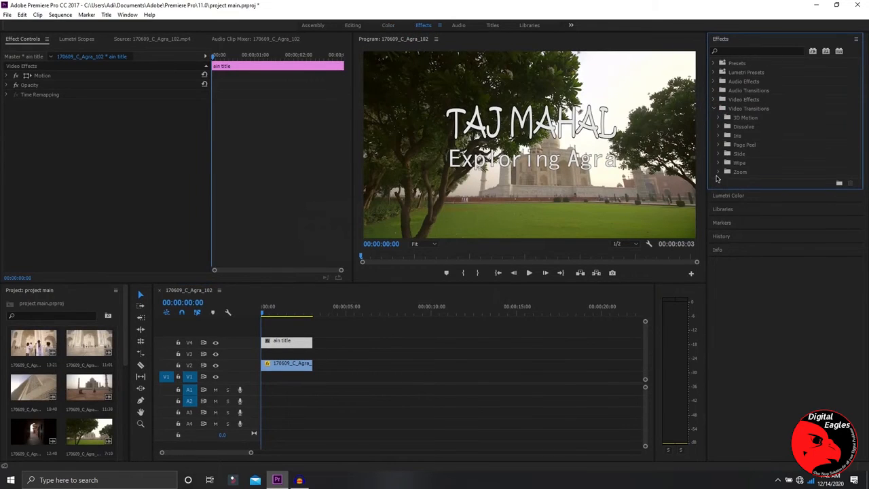
{"action": "left_click", "coordinate": [718, 172]}
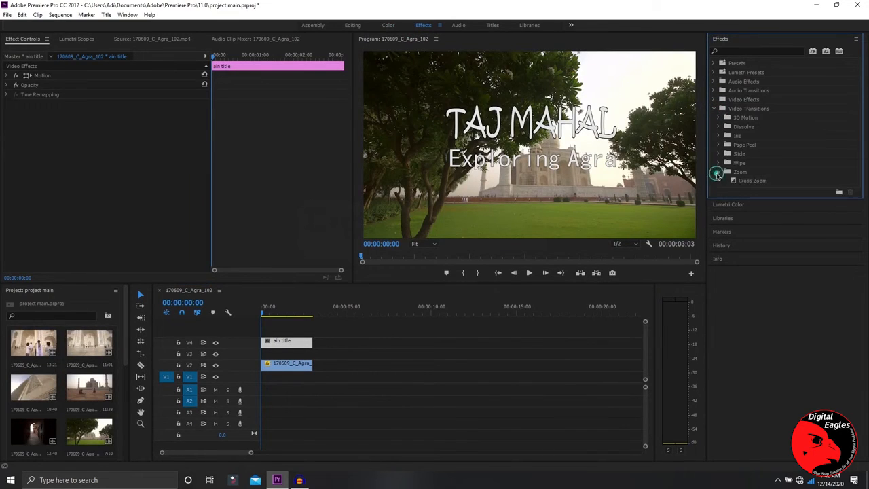
{"action": "left_click", "coordinate": [720, 163]}
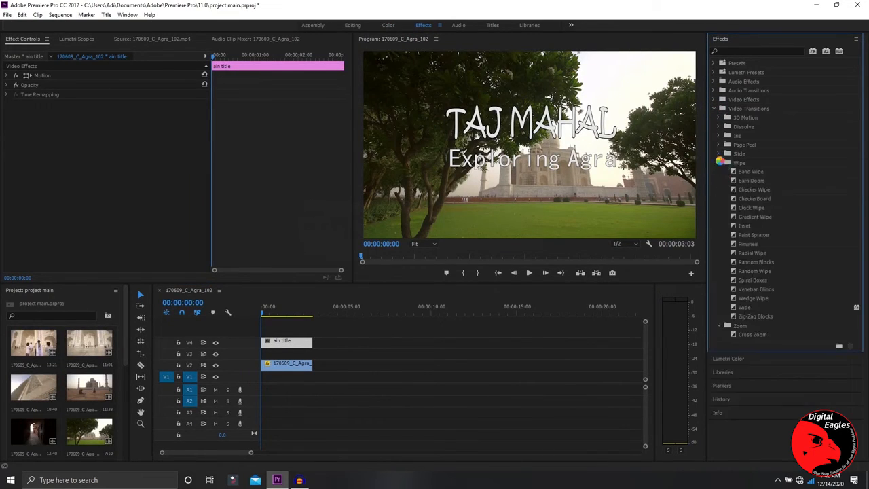
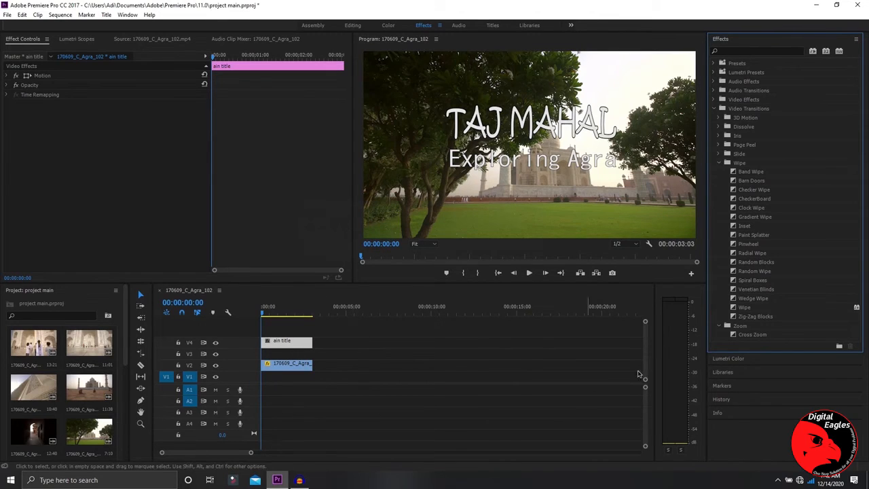
{"action": "left_click", "coordinate": [766, 235]}
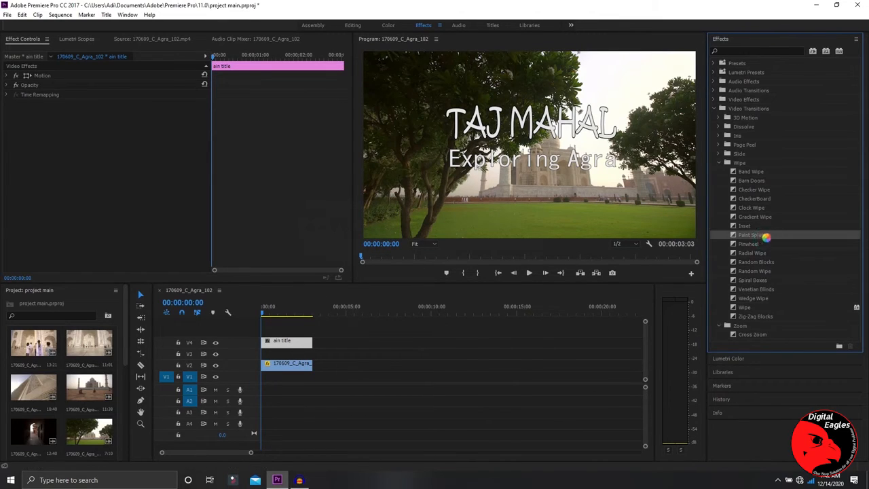
{"action": "mouse_move", "coordinate": [767, 237]}
{"action": "left_mouse_down"}
{"action": "mouse_move", "coordinate": [324, 377]}
{"action": "mouse_move", "coordinate": [317, 351]}
{"action": "left_mouse_up"}
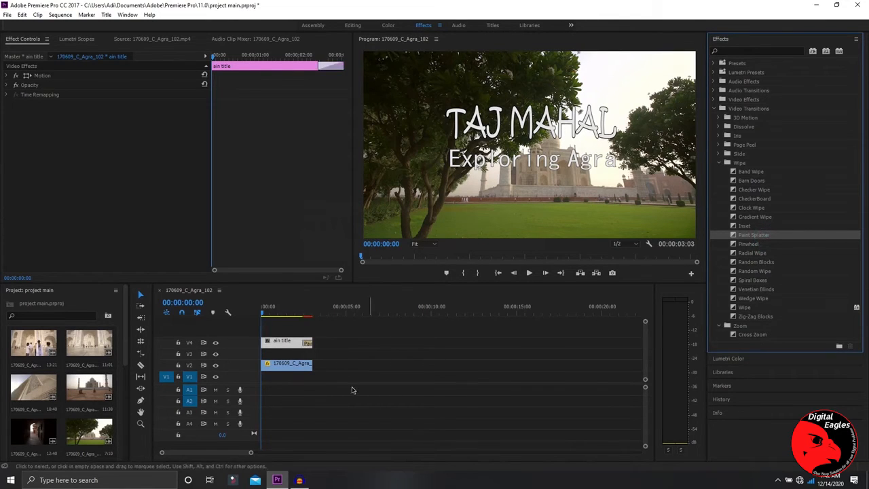
Play the sequence from about 00:00:02:23 to preview the transition at the end of the title.
{"action": "left_click", "coordinate": [301, 311]}
{"action": "left_click", "coordinate": [529, 273]}
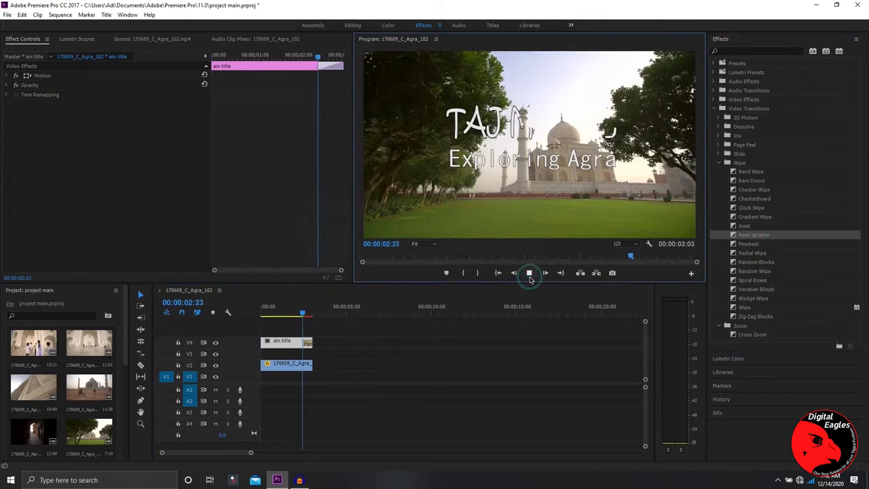
{"action": "left_click", "coordinate": [530, 273]}
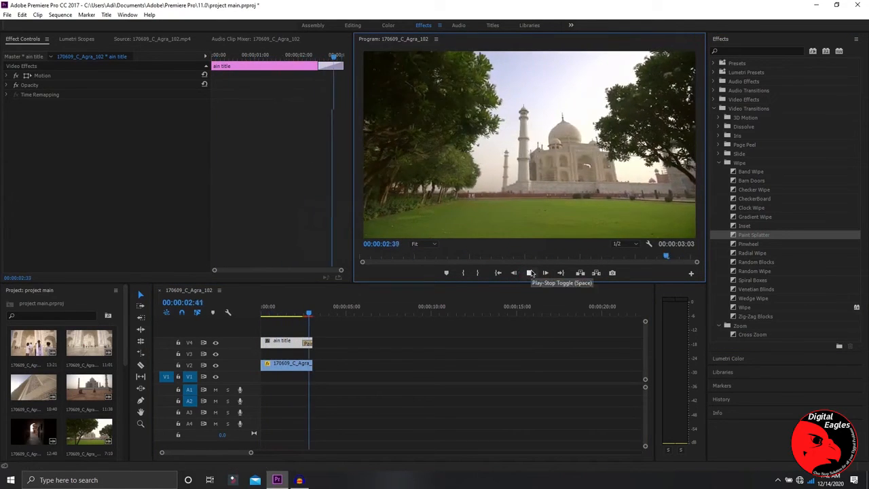
Apply the Paint Splatter transition to the start of the title clip as well, then deselect the clip.
{"action": "left_click_drag", "start_coordinate": [753, 238], "coordinate": [266, 343]}
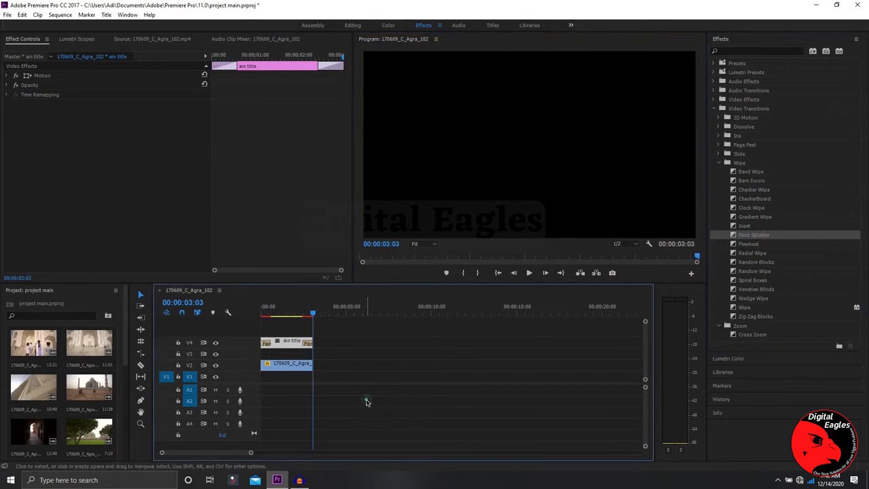
{"action": "left_click", "coordinate": [364, 401]}
{"action": "left_click", "coordinate": [366, 379]}
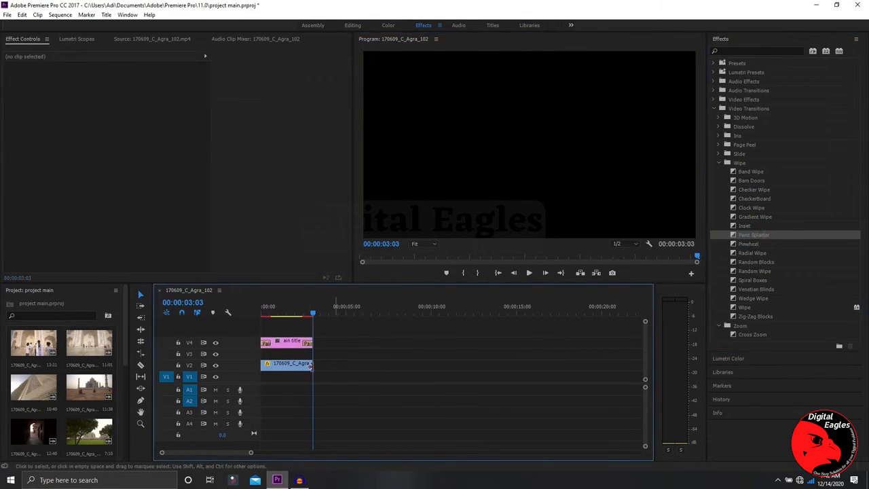
Show the title over the V2 clip at 00:00:01:18 and browse the Adjust and Blur & Sharpen video effects for the background.
{"action": "left_click", "coordinate": [284, 311]}
{"action": "left_click", "coordinate": [294, 366]}
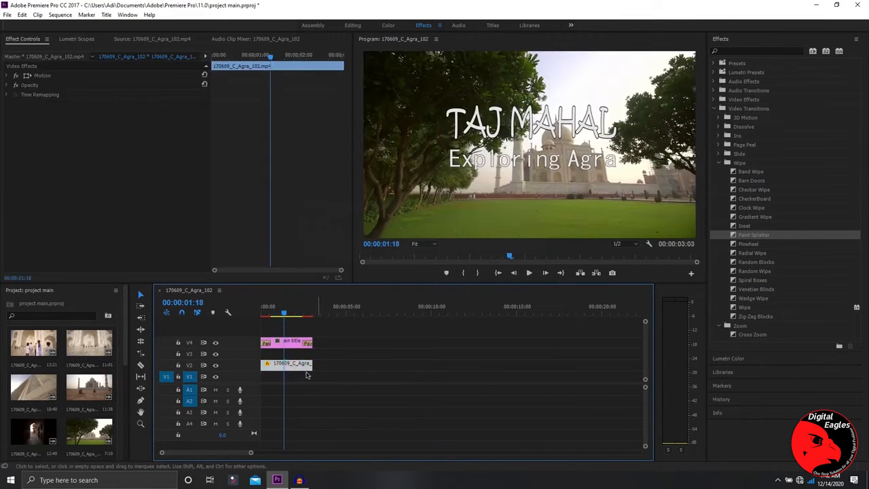
{"action": "left_click_drag", "start_coordinate": [339, 360], "coordinate": [293, 389]}
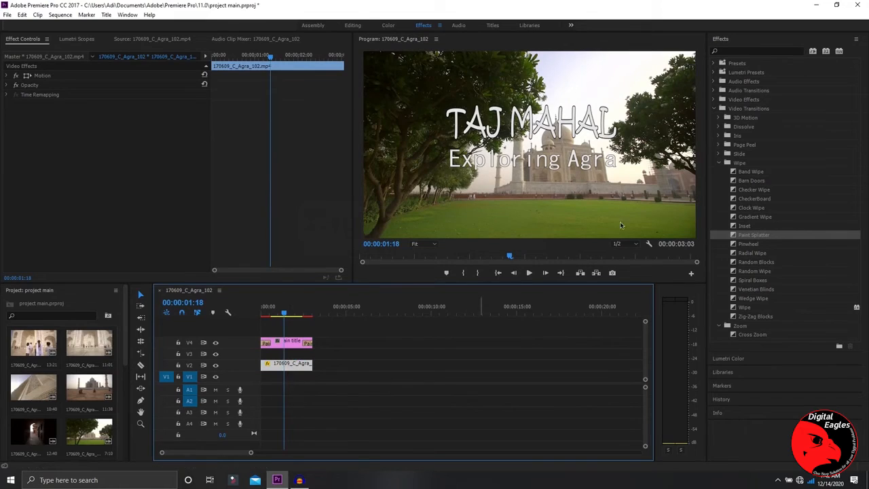
{"action": "left_click", "coordinate": [720, 166]}
{"action": "left_click", "coordinate": [715, 109]}
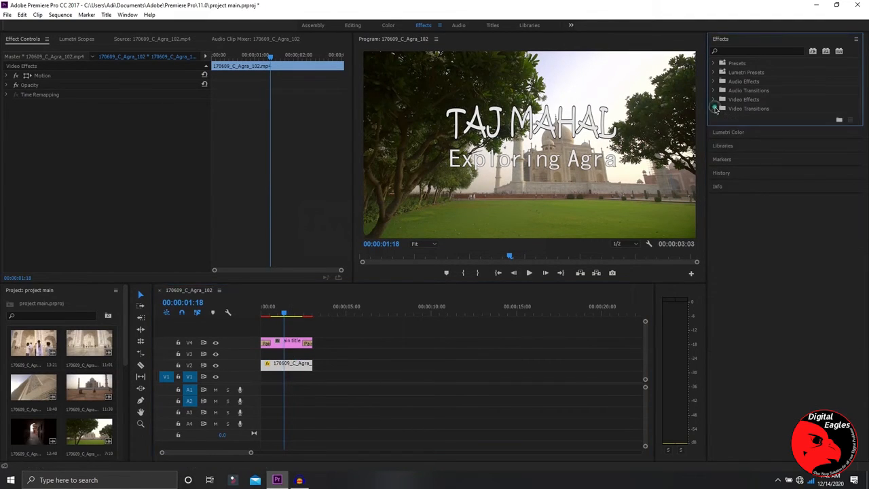
{"action": "left_click", "coordinate": [714, 99]}
{"action": "left_click", "coordinate": [720, 118]}
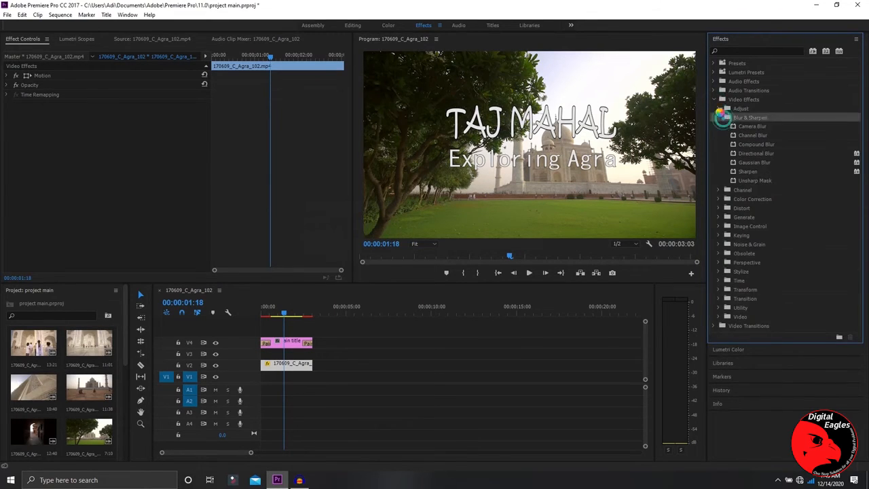
{"action": "left_click", "coordinate": [719, 109]}
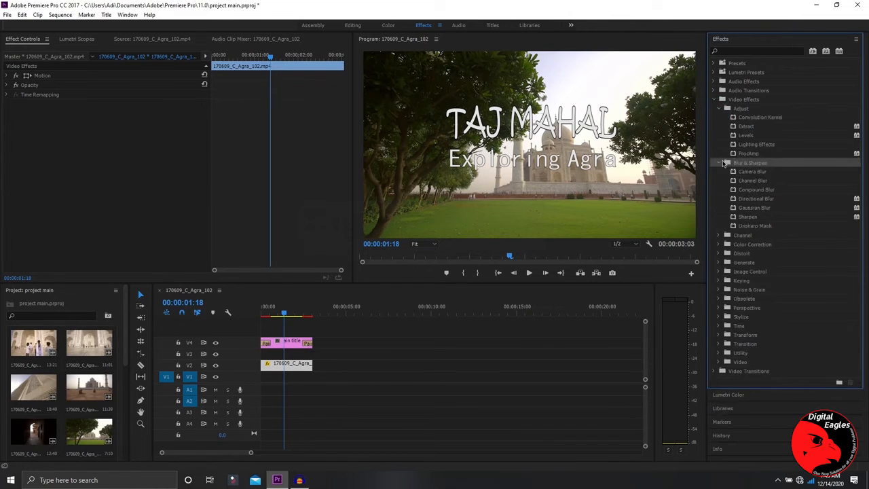
{"action": "left_click", "coordinate": [721, 165]}
{"action": "left_click", "coordinate": [719, 109]}
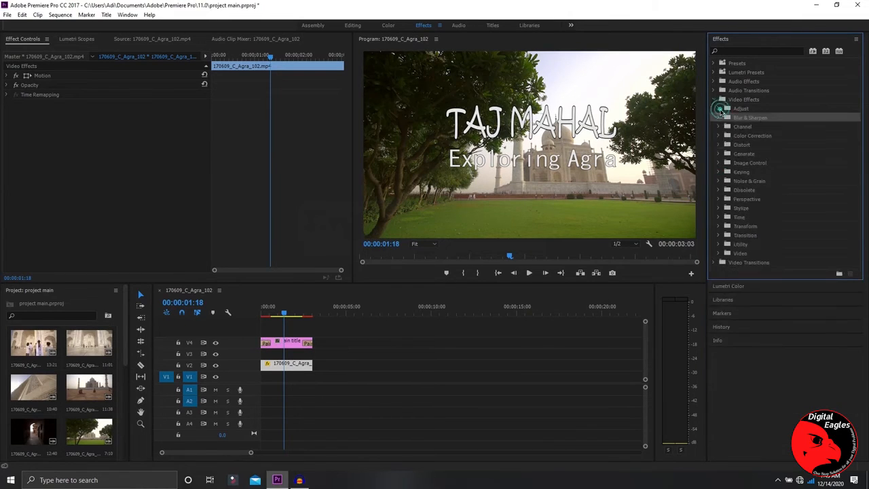
{"action": "left_click", "coordinate": [408, 400]}
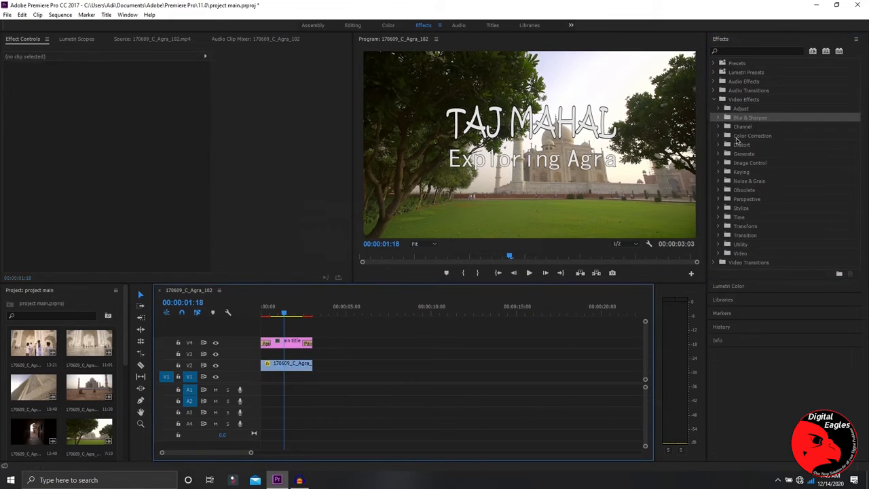
Apply Channel Blur to the clip on V2 with Red Blurriness 99 and Green Blurriness 54, then deselect the clip.
{"action": "left_click", "coordinate": [718, 117]}
{"action": "left_click", "coordinate": [765, 127]}
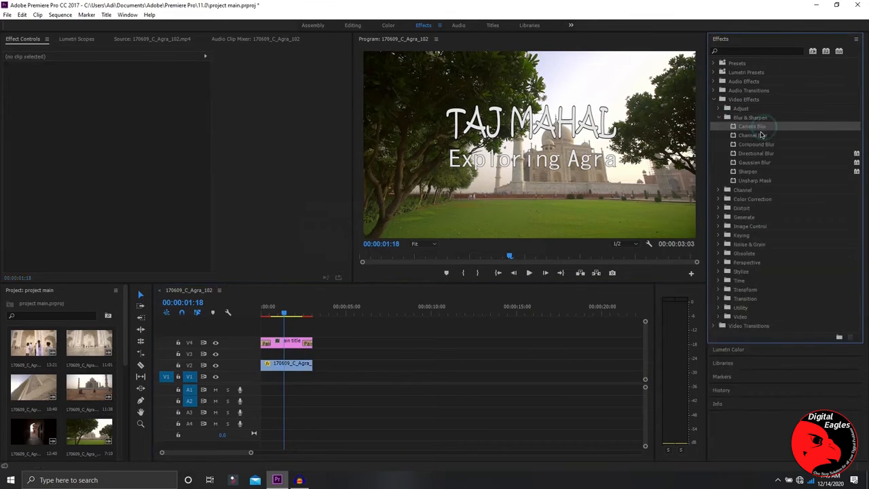
{"action": "left_click_drag", "start_coordinate": [765, 136], "coordinate": [299, 364]}
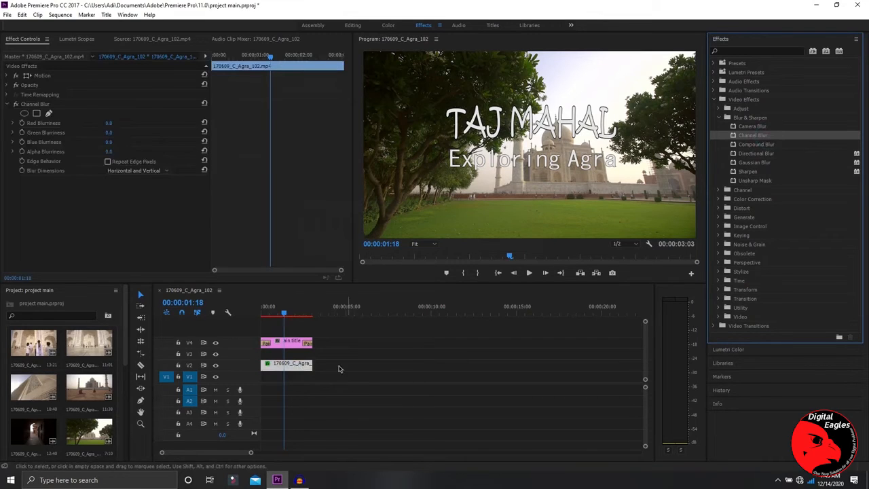
{"action": "left_click_drag", "start_coordinate": [110, 123], "coordinate": [176, 134]}
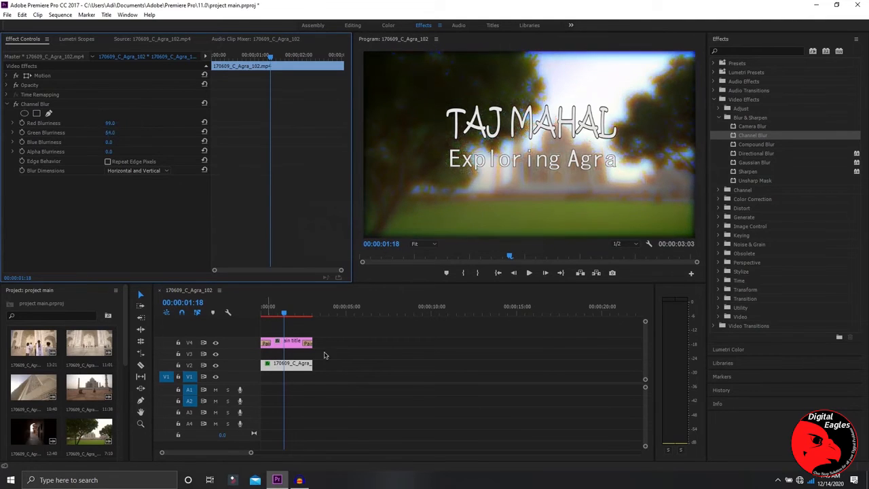
{"action": "left_click", "coordinate": [444, 390]}
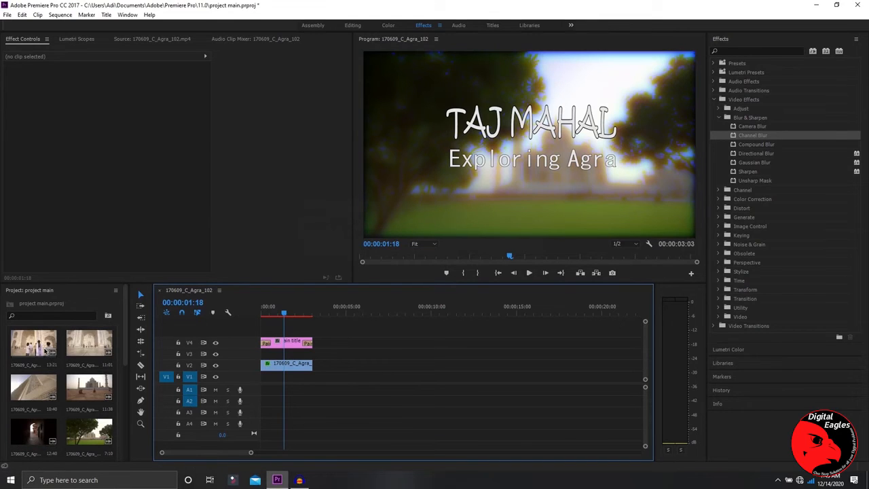
Find 170609_C_Agra_024_1.mp4 among the project footage and place it on V2 directly after the opening clip.
{"action": "scroll", "coordinate": [47, 360], "scroll_direction": "down", "scroll_amount": 1}
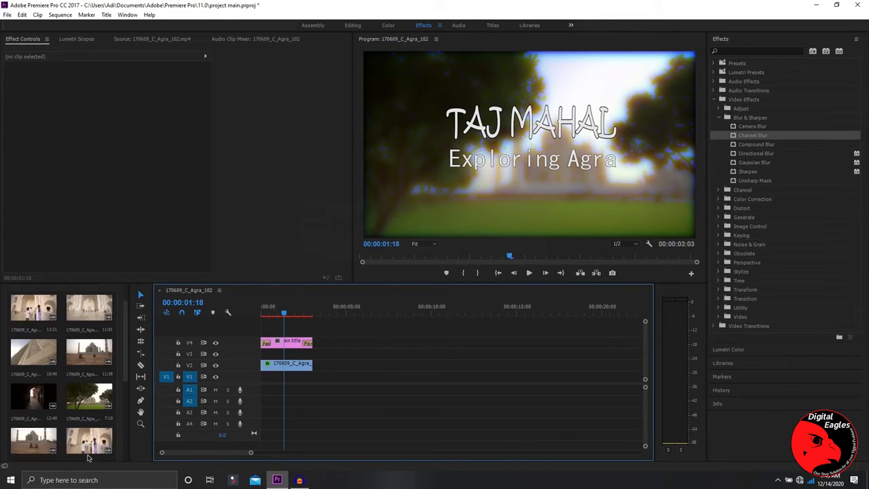
{"action": "scroll", "coordinate": [91, 452], "scroll_direction": "up", "scroll_amount": 2}
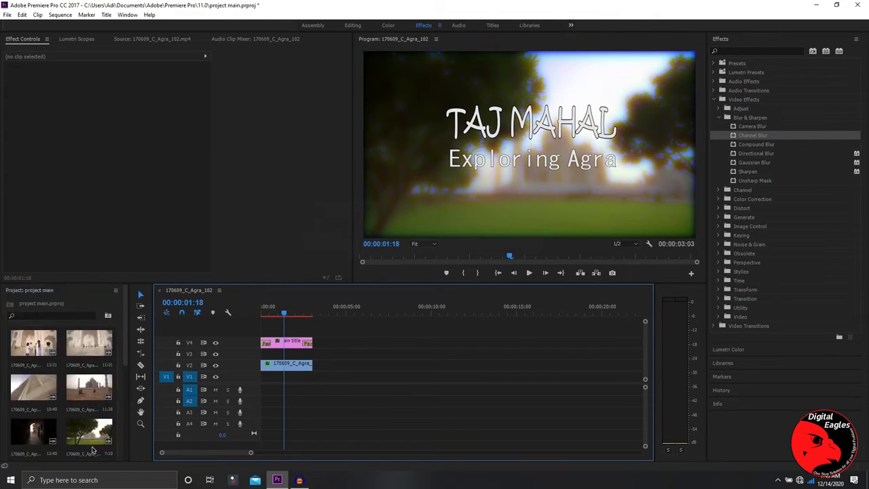
{"action": "scroll", "coordinate": [64, 366], "scroll_direction": "down", "scroll_amount": 4}
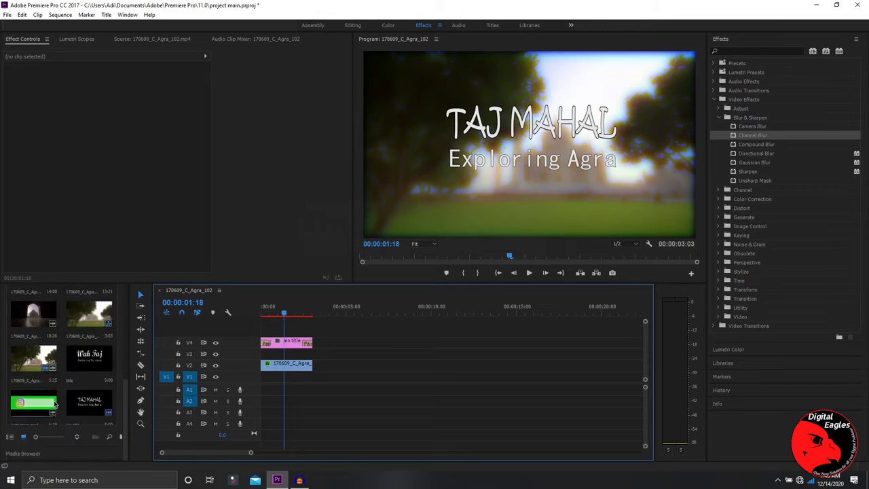
{"action": "scroll", "coordinate": [54, 402], "scroll_direction": "up", "scroll_amount": 2}
{"action": "scroll", "coordinate": [74, 359], "scroll_direction": "up", "scroll_amount": 1}
{"action": "left_click_drag", "start_coordinate": [81, 385], "coordinate": [317, 360]}
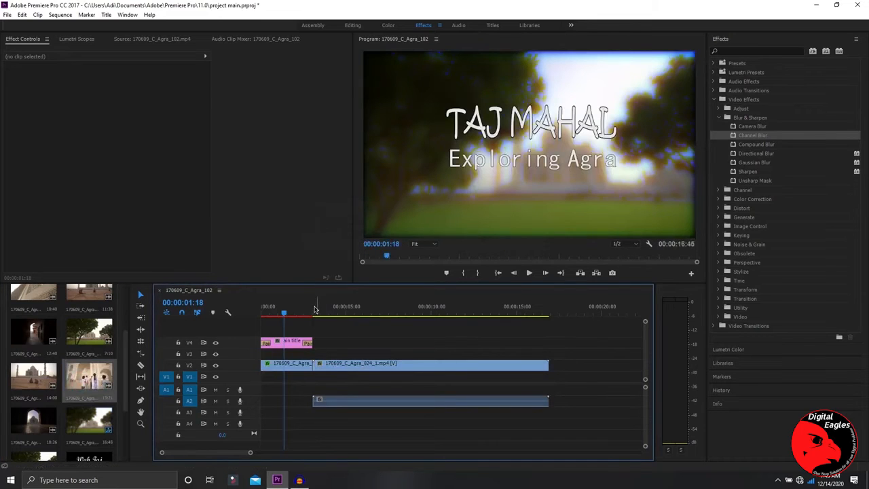
Play through the second clip on V2 and split it at 00:00:09:25 with the Razor tool.
{"action": "left_click", "coordinate": [309, 310]}
{"action": "left_click", "coordinate": [529, 273]}
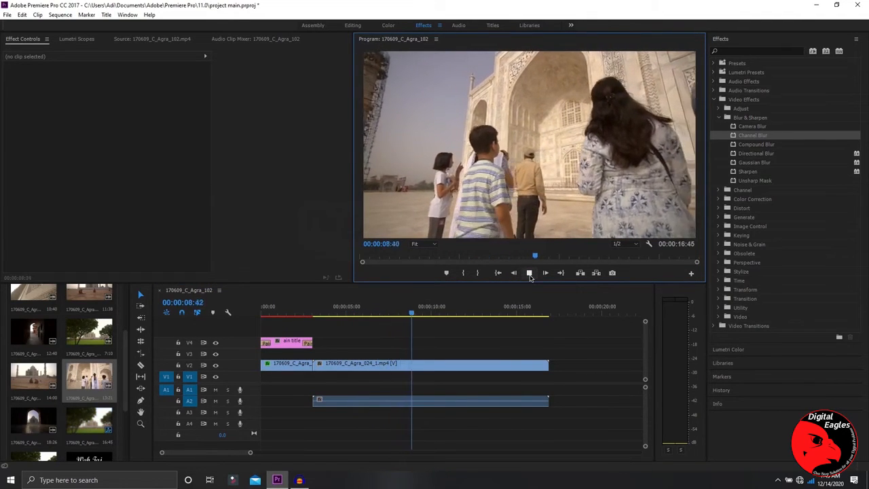
{"action": "left_click", "coordinate": [529, 273]}
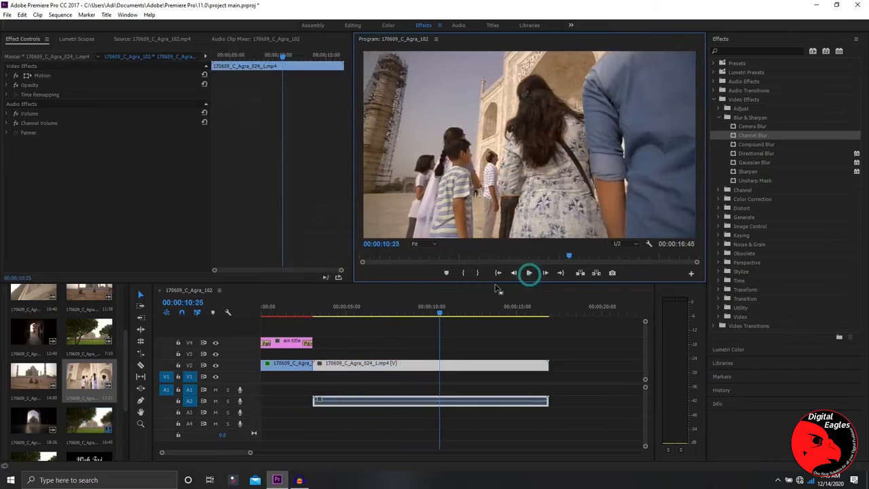
{"action": "left_click_drag", "start_coordinate": [440, 314], "coordinate": [422, 315]}
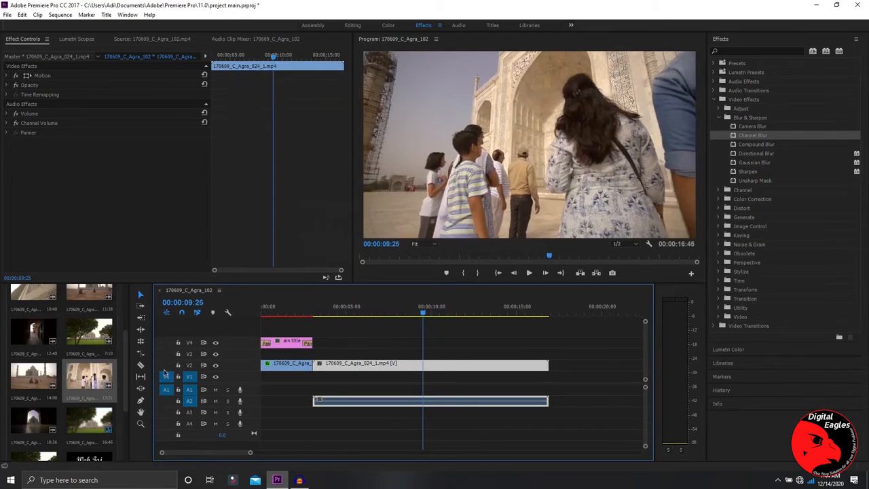
{"action": "left_click", "coordinate": [140, 365]}
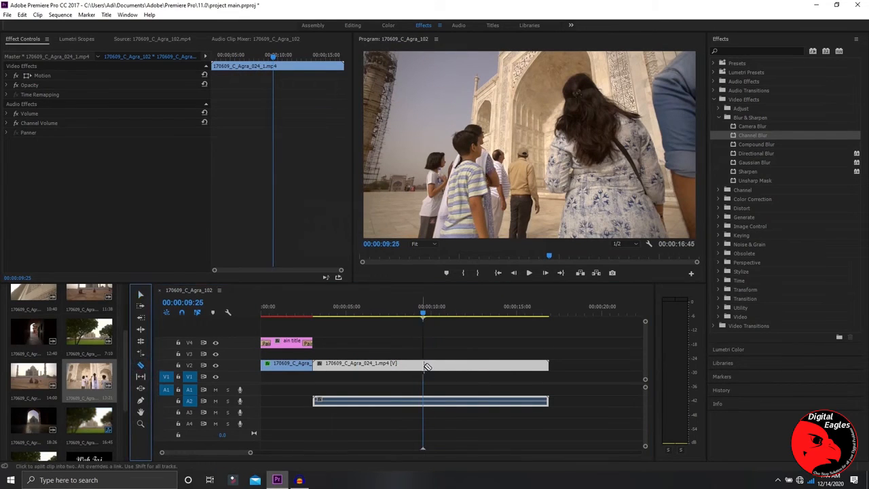
{"action": "left_click", "coordinate": [423, 364]}
Delete the part of the second clip before the cut and place the remaining part on V2 directly after the opening clip.
{"action": "left_click", "coordinate": [141, 296]}
{"action": "left_click_drag", "start_coordinate": [388, 402], "coordinate": [388, 415]}
{"action": "left_click", "coordinate": [389, 332]}
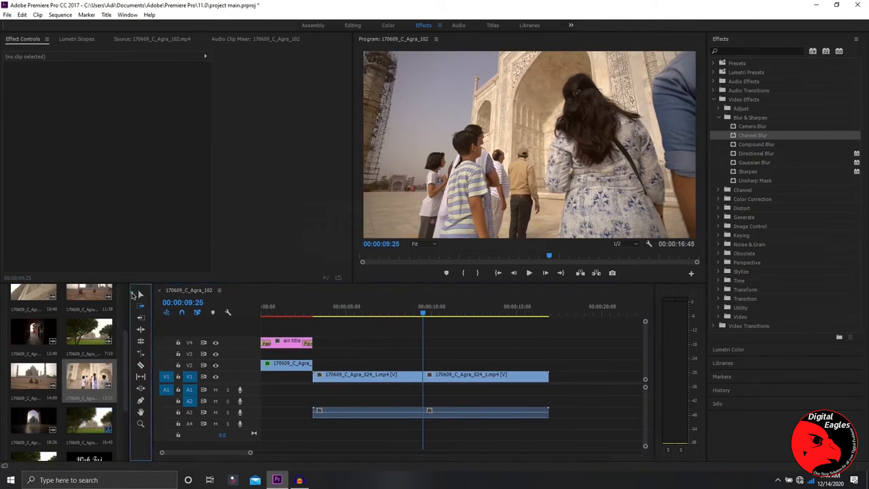
{"action": "left_click_drag", "start_coordinate": [405, 364], "coordinate": [378, 424]}
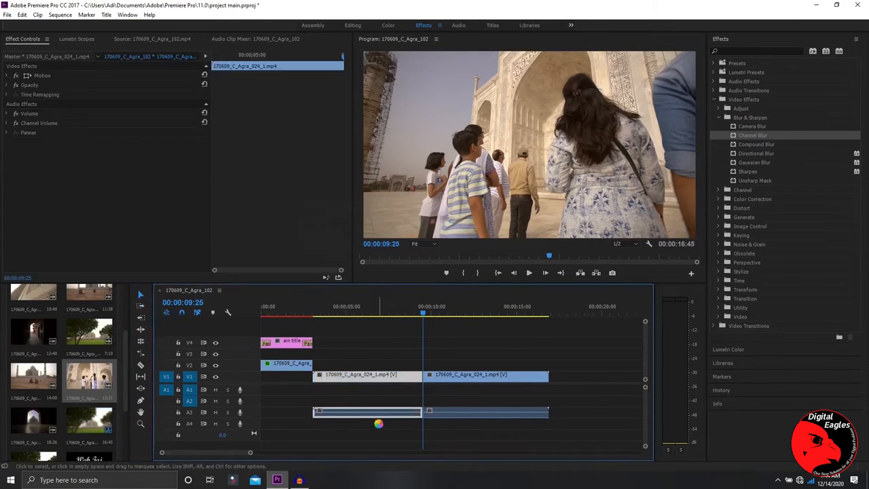
{"action": "key", "text": "Delete"}
{"action": "left_click_drag", "start_coordinate": [458, 382], "coordinate": [350, 363]}
Split the second clip at 00:00:06:00 and delete the part after the cut, including its audio.
{"action": "key", "text": "space"}
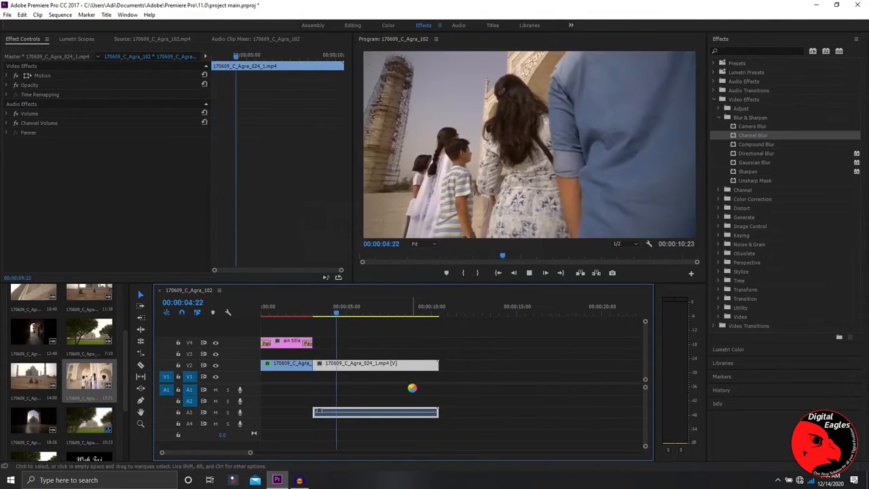
{"action": "key", "text": "space"}
{"action": "left_click_drag", "start_coordinate": [371, 319], "coordinate": [364, 314]}
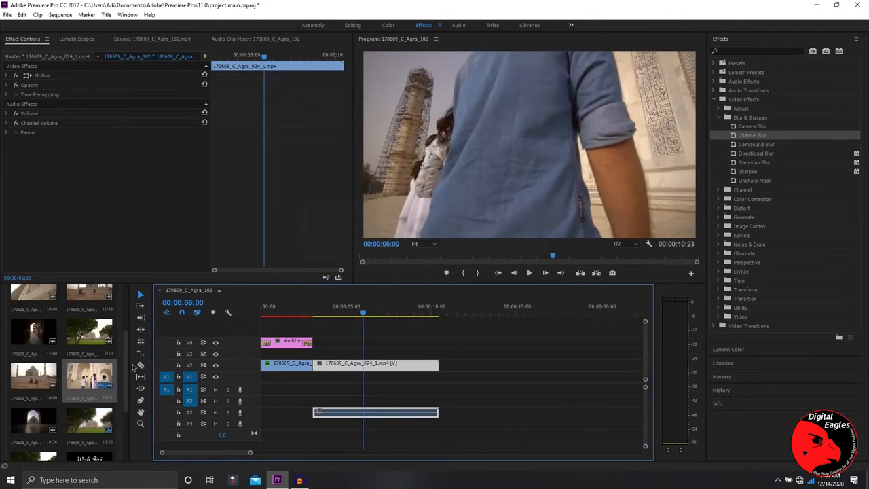
{"action": "left_click", "coordinate": [142, 307]}
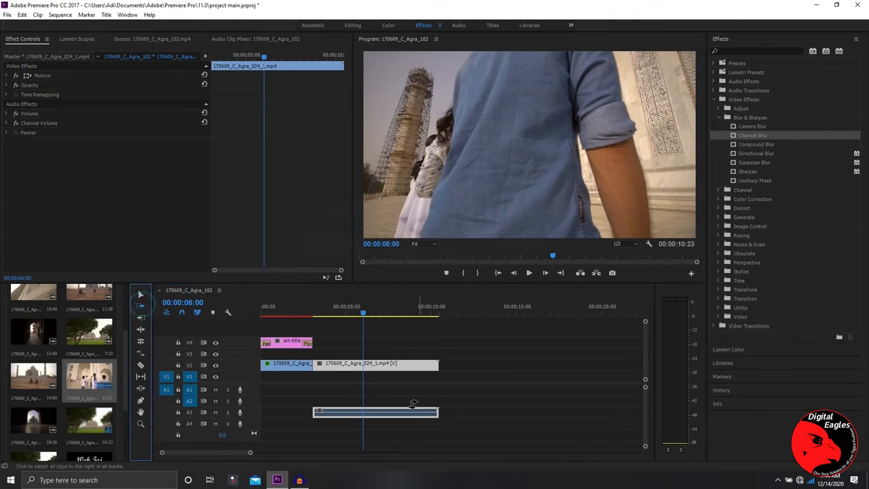
{"action": "left_click", "coordinate": [364, 362]}
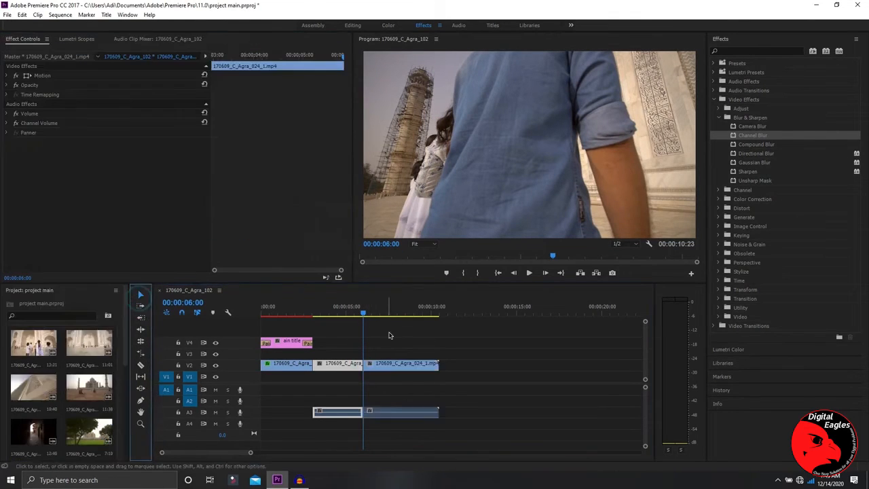
{"action": "left_click_drag", "start_coordinate": [389, 333], "coordinate": [389, 434]}
{"action": "key", "text": "Delete"}
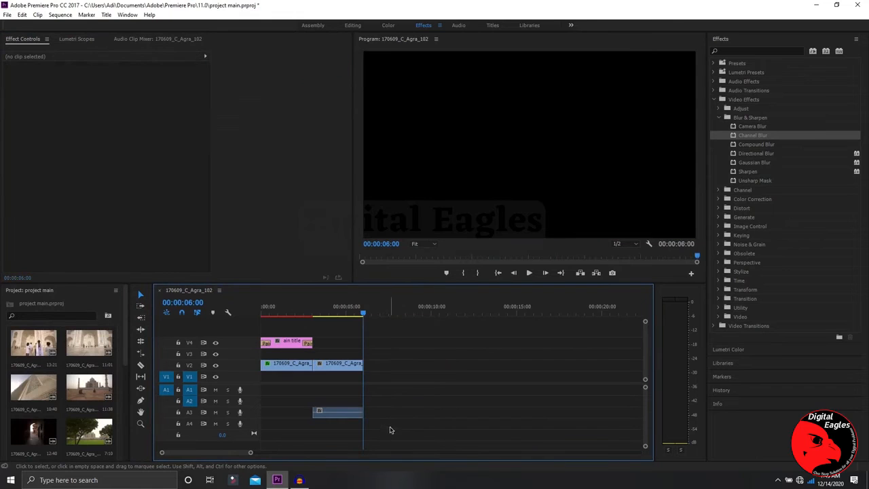
Preview the shortened second clip and place 170609_C_Agra_062_1.mp4 directly after it on V2.
{"action": "left_click", "coordinate": [315, 306]}
{"action": "key", "text": "space"}
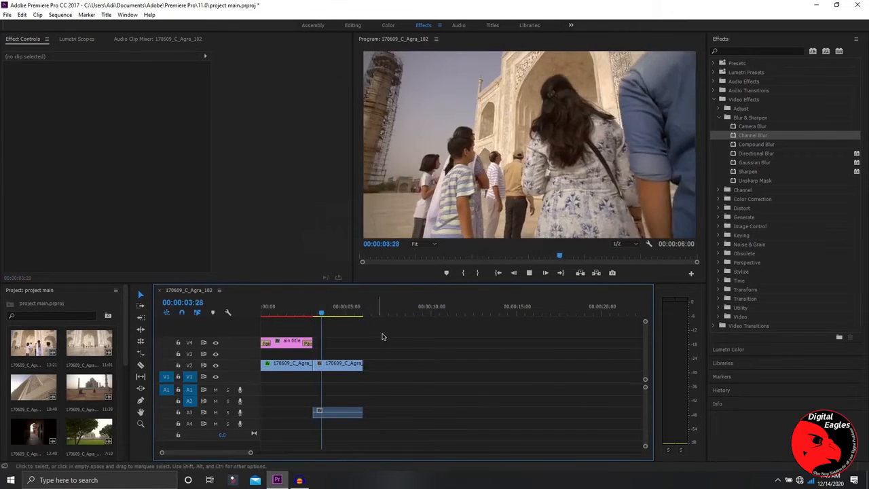
{"action": "left_click_drag", "start_coordinate": [34, 387], "coordinate": [366, 365]}
Play through the 170609_C_Agra_062_1.mp4 clip and scrub back through its second half to look for a cut point.
{"action": "key", "text": "space"}
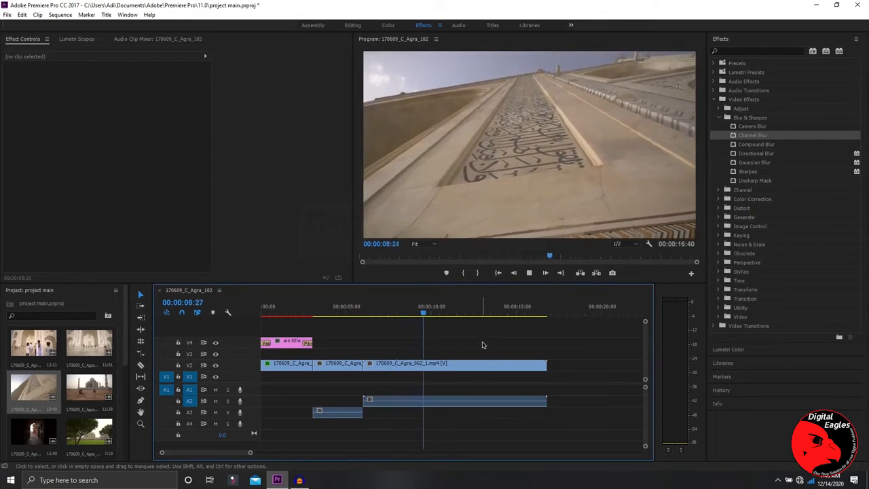
{"action": "left_click", "coordinate": [478, 364]}
{"action": "key", "text": "space"}
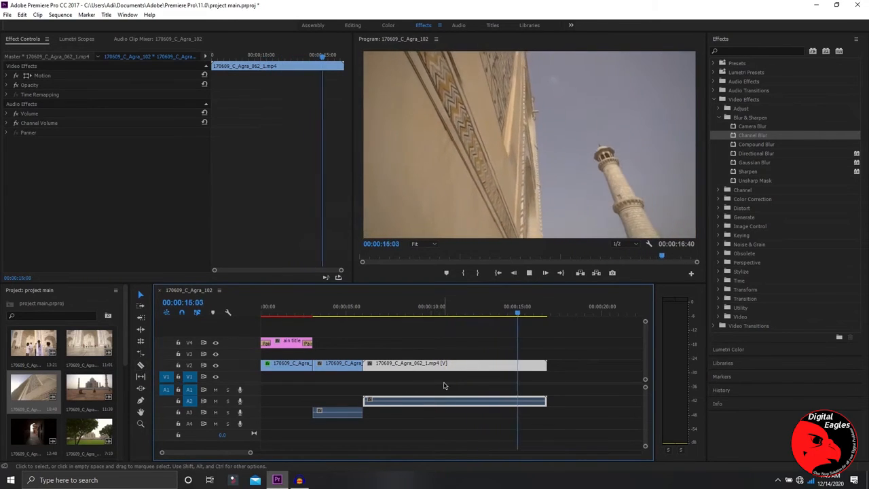
{"action": "key", "text": "space"}
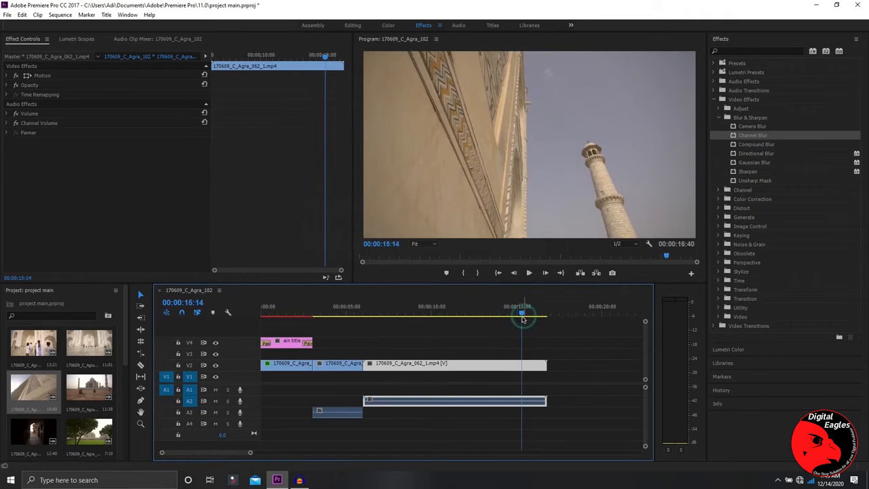
{"action": "left_click_drag", "start_coordinate": [522, 316], "coordinate": [471, 314]}
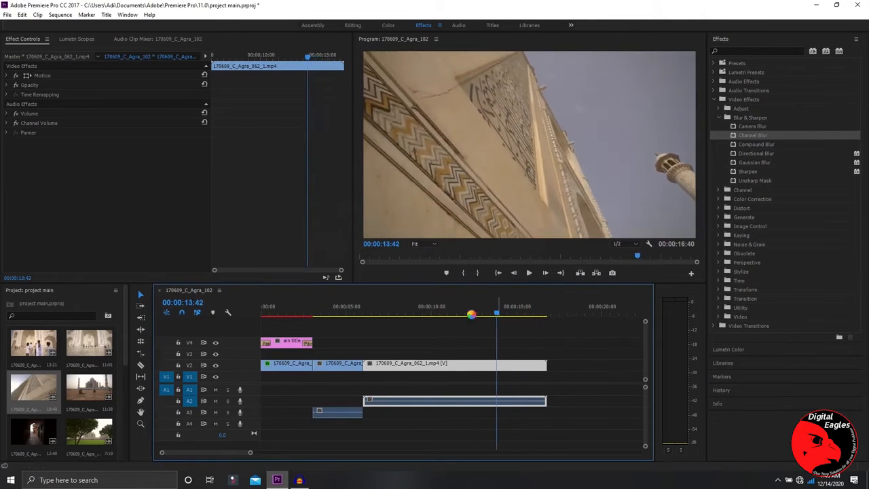
Split the 170609_C_Agra_062_1.mp4 clip at 00:00:13:42 and delete the part after the cut.
{"action": "left_click", "coordinate": [141, 366]}
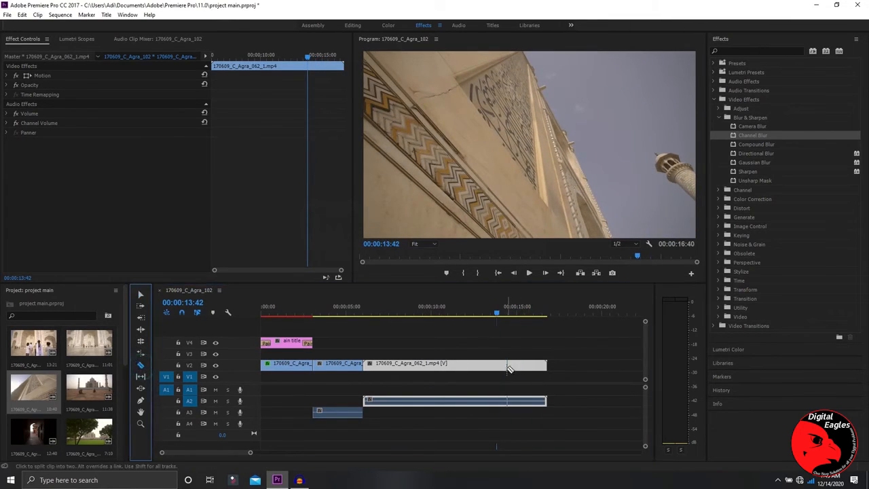
{"action": "left_click", "coordinate": [498, 367]}
{"action": "left_click", "coordinate": [141, 294]}
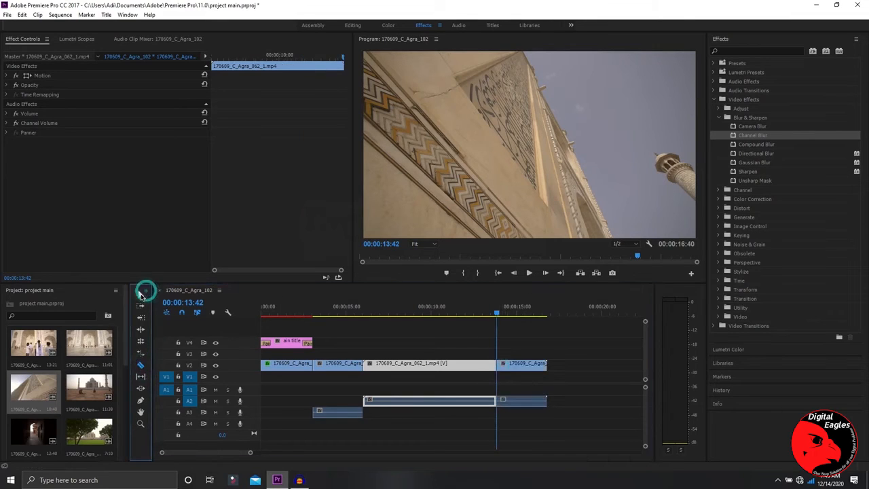
{"action": "left_click_drag", "start_coordinate": [499, 332], "coordinate": [519, 381]}
{"action": "left_click_drag", "start_coordinate": [524, 416], "coordinate": [524, 416]}
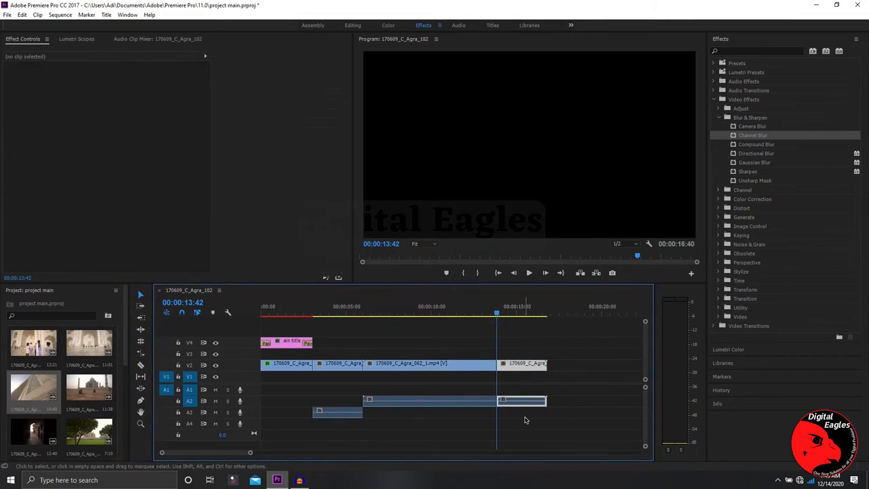
{"action": "key", "text": "Delete"}
Add 170609_C_Agra_069.mp4 to V2 directly after the 062_1 clip and play the sequence from 00:00:13:17.
{"action": "left_click_drag", "start_coordinate": [522, 313], "coordinate": [489, 313]}
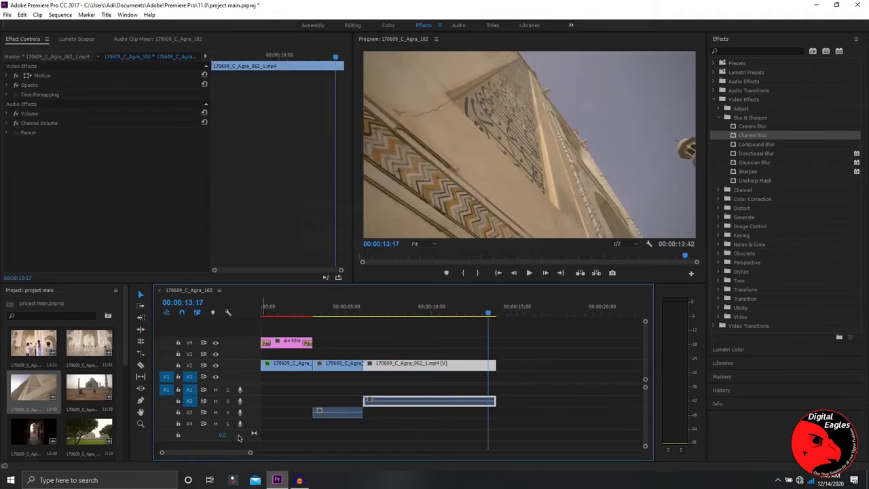
{"action": "mouse_move", "coordinate": [226, 455]}
{"action": "left_mouse_down"}
{"action": "mouse_move", "coordinate": [241, 455]}
{"action": "mouse_move", "coordinate": [230, 455]}
{"action": "left_mouse_up"}
{"action": "left_click", "coordinate": [464, 390]}
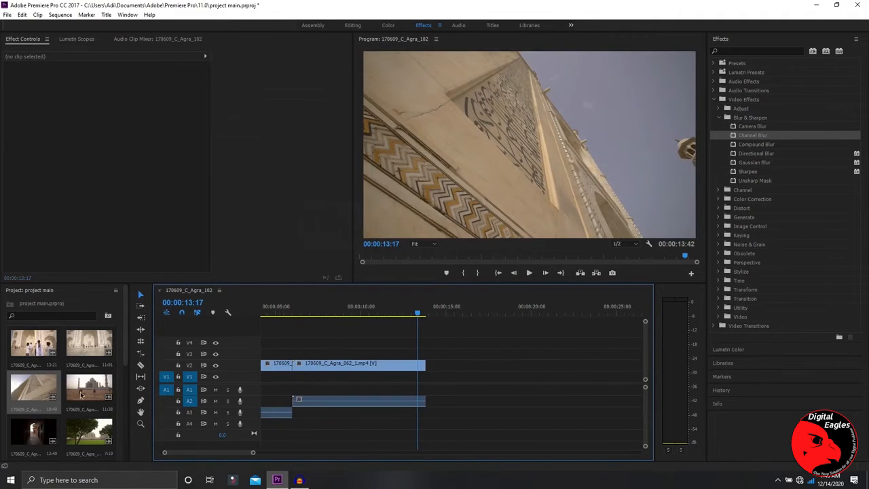
{"action": "scroll", "coordinate": [83, 386], "scroll_direction": "down", "scroll_amount": 1}
{"action": "left_click_drag", "start_coordinate": [89, 326], "coordinate": [419, 365]}
{"action": "key", "text": "space"}
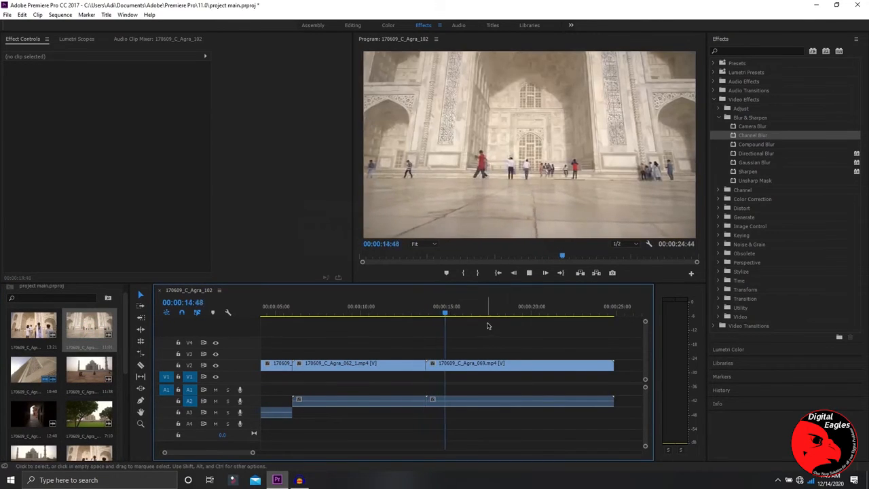
Stop playback at 00:00:20:26, split the 170609_C_Agra_069.mp4 clip there and delete the remainder.
{"action": "left_click", "coordinate": [487, 364]}
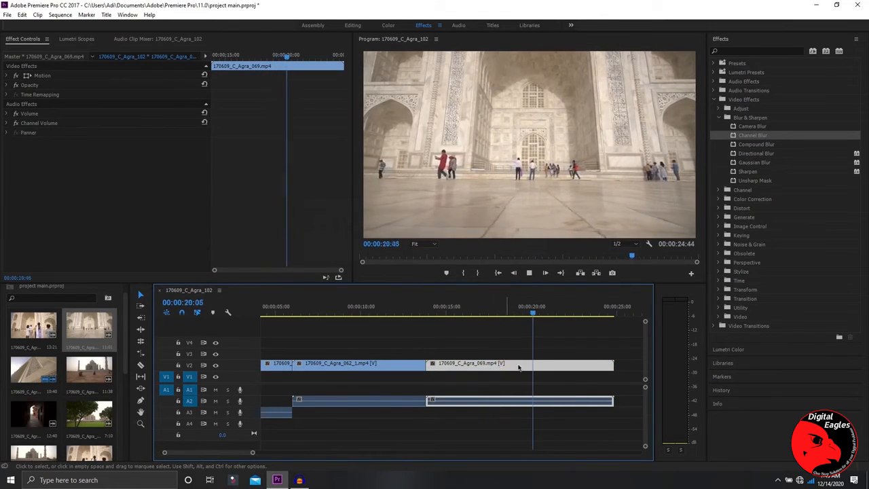
{"action": "key", "text": "space"}
{"action": "left_click", "coordinate": [142, 364]}
{"action": "left_click", "coordinate": [543, 368]}
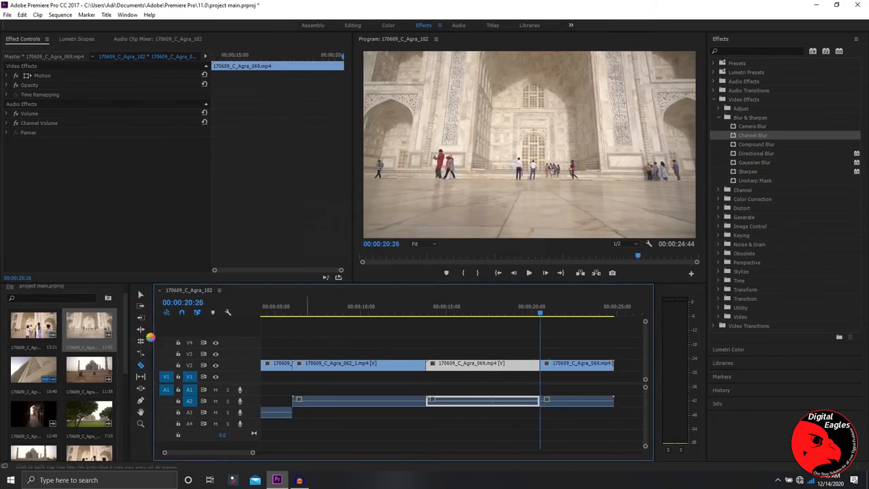
{"action": "key", "text": "v"}
{"action": "left_click", "coordinate": [593, 363]}
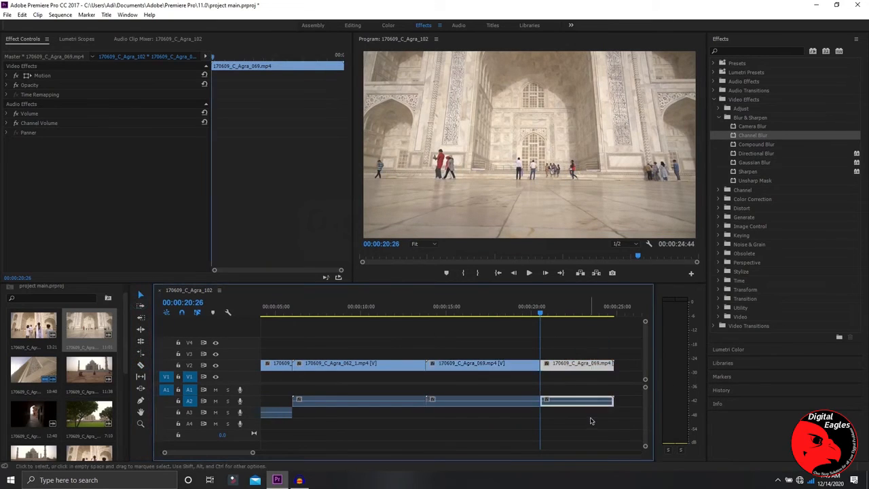
{"action": "key", "text": "Delete"}
Add 170609_C_Agra_068.mp4 to V2 directly after the 069 clip and play it up to 00:00:22:21.
{"action": "left_click_drag", "start_coordinate": [238, 454], "coordinate": [247, 456]}
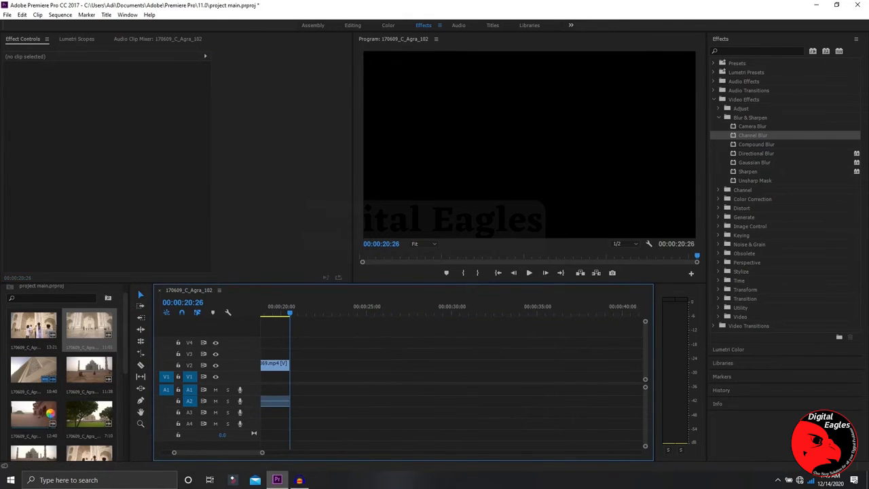
{"action": "left_click_drag", "start_coordinate": [41, 414], "coordinate": [302, 368]}
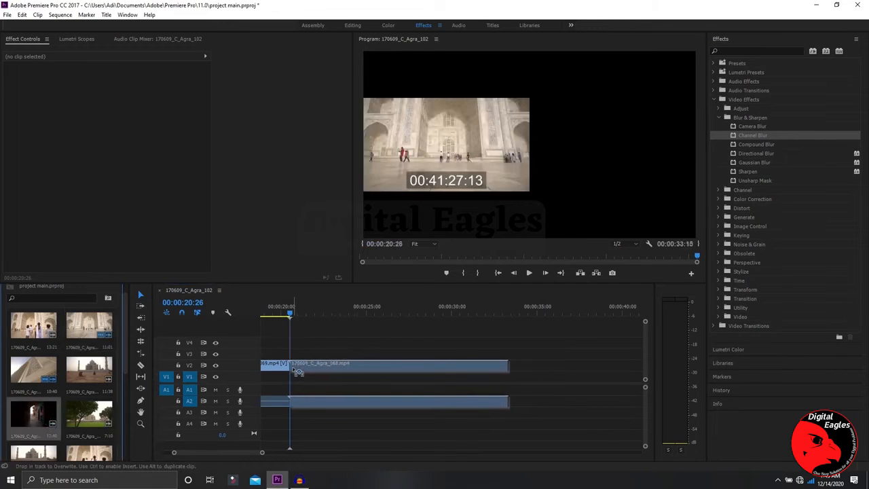
{"action": "key", "text": "space"}
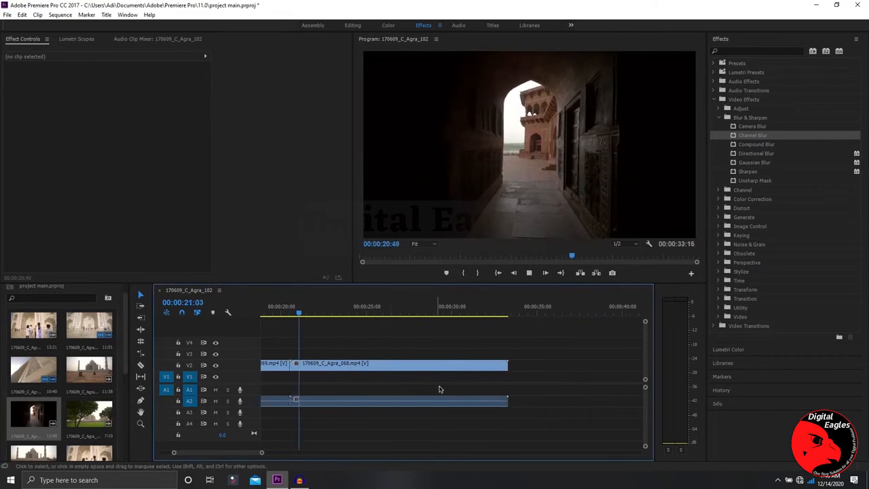
{"action": "key", "text": "space"}
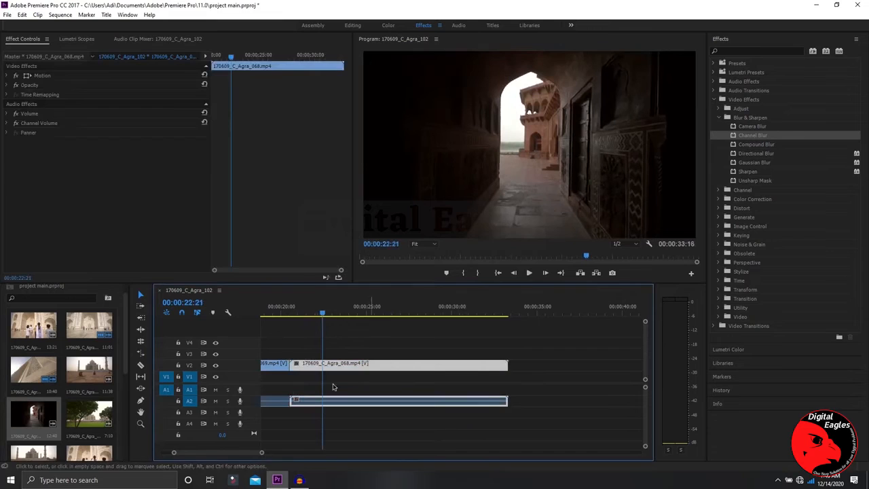
Split the 068 clip at 00:00:22:21 and about five seconds further on, and raise the speed of the section between the cuts.
{"action": "left_click", "coordinate": [141, 364]}
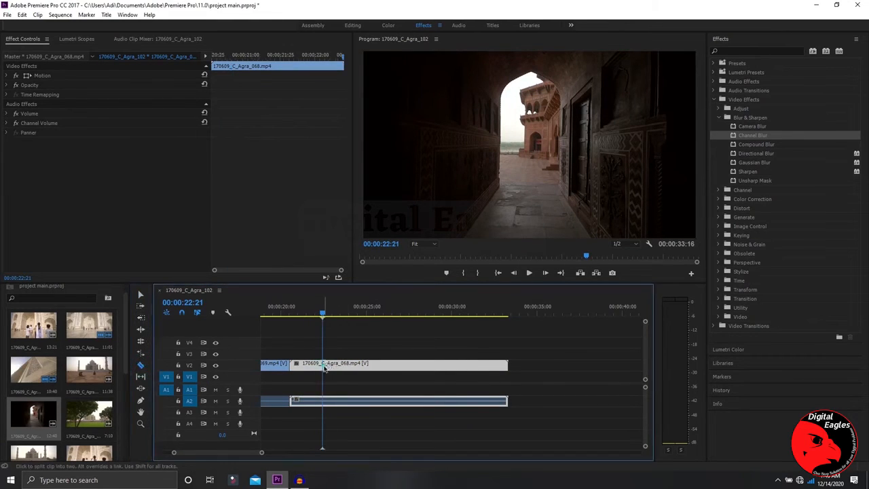
{"action": "left_click", "coordinate": [325, 364]}
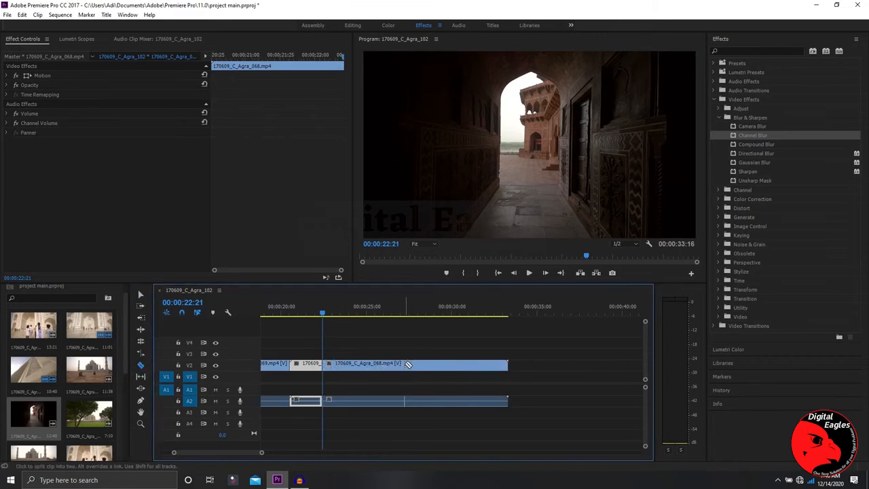
{"action": "left_click", "coordinate": [141, 293]}
{"action": "right_click", "coordinate": [383, 370]}
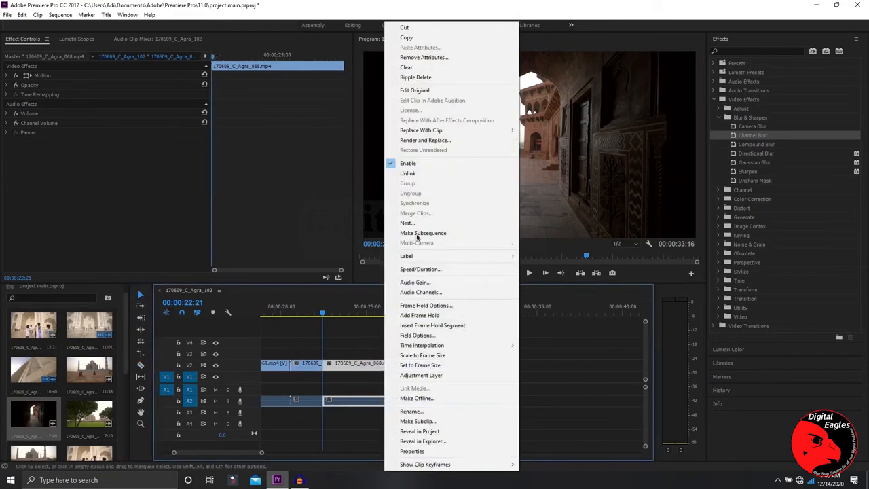
{"action": "left_click", "coordinate": [434, 268]}
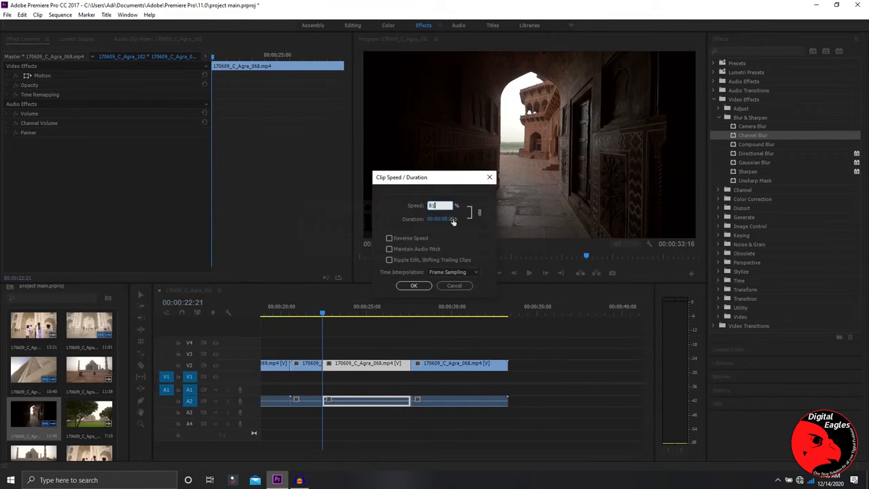
{"action": "left_click", "coordinate": [413, 287]}
Move the last section of the 068 clip against the end of the sped-up section to close the gap.
{"action": "left_click", "coordinate": [446, 348]}
{"action": "left_click", "coordinate": [448, 362]}
{"action": "left_click", "coordinate": [447, 356]}
{"action": "left_click", "coordinate": [450, 367]}
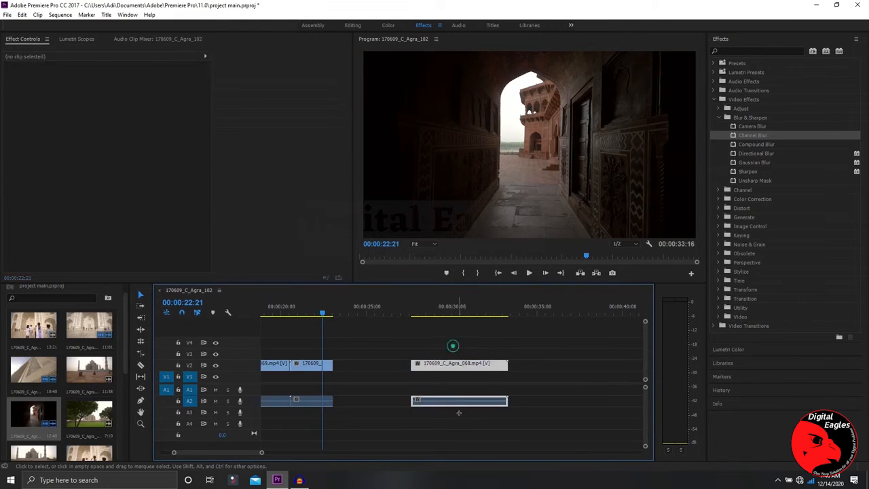
{"action": "left_click_drag", "start_coordinate": [452, 365], "coordinate": [365, 371]}
Play the shortened 068 footage up to 00:00:24:02 and split its last section there and about four seconds further on.
{"action": "left_click", "coordinate": [311, 310]}
{"action": "key", "text": "space"}
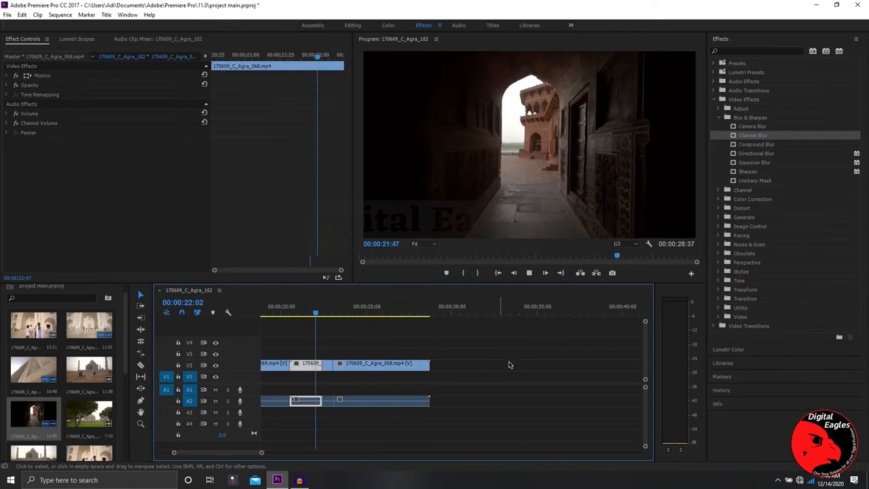
{"action": "left_click", "coordinate": [509, 362]}
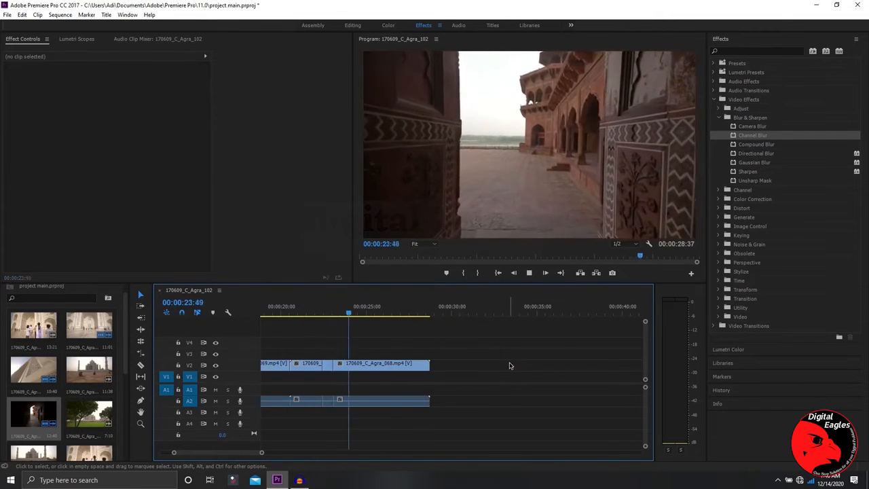
{"action": "left_click", "coordinate": [405, 363]}
{"action": "left_click", "coordinate": [139, 365]}
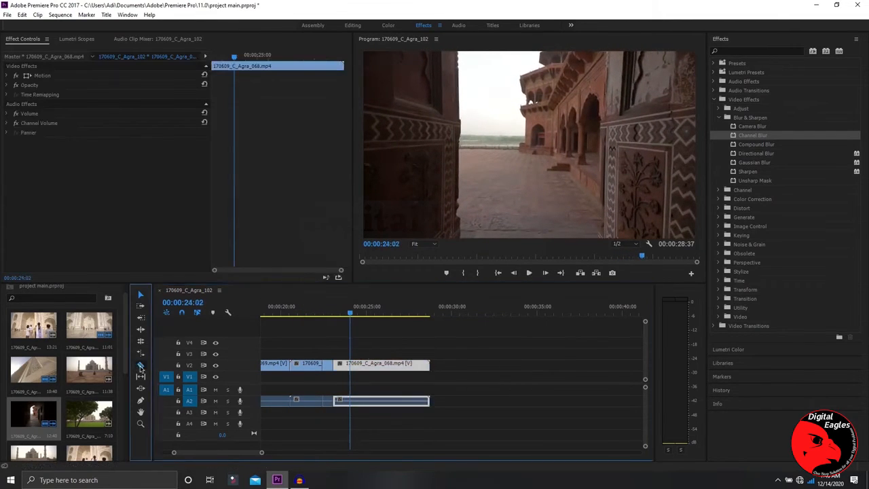
{"action": "left_click", "coordinate": [356, 363]}
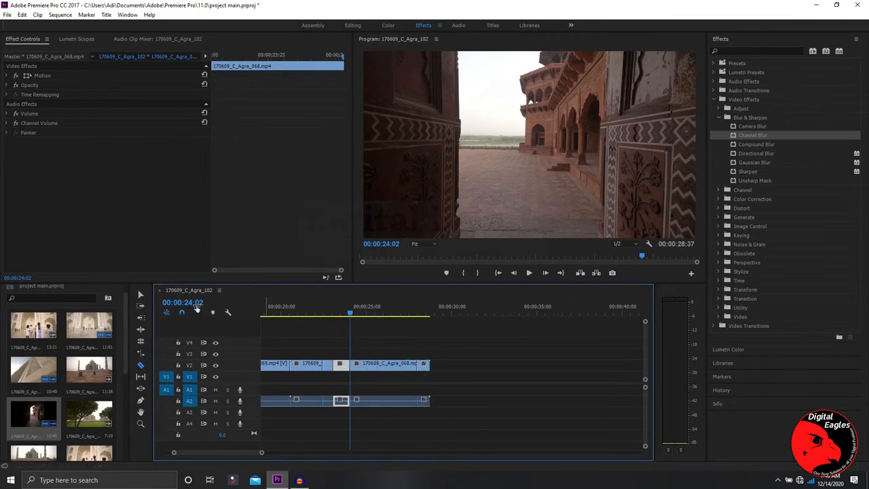
Raise the playback speed of the 068 section that starts at 00:00:24:02.
{"action": "left_click", "coordinate": [140, 295]}
{"action": "right_click", "coordinate": [385, 366]}
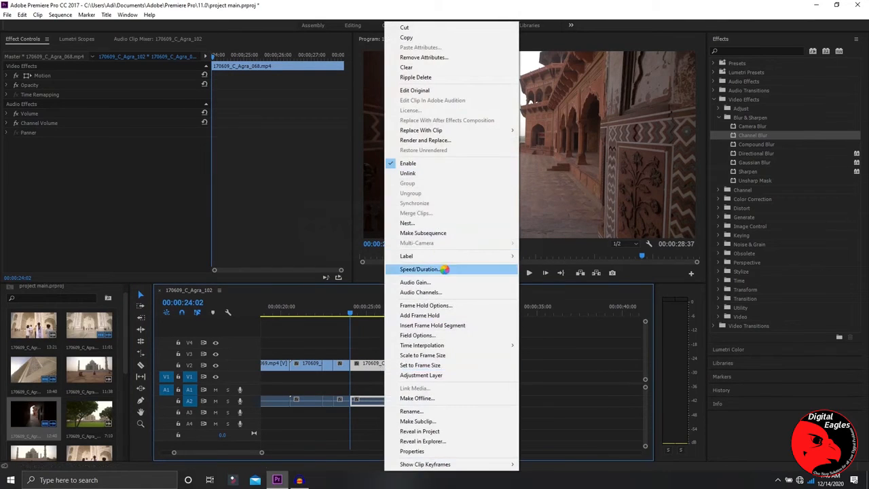
{"action": "left_click", "coordinate": [444, 269]}
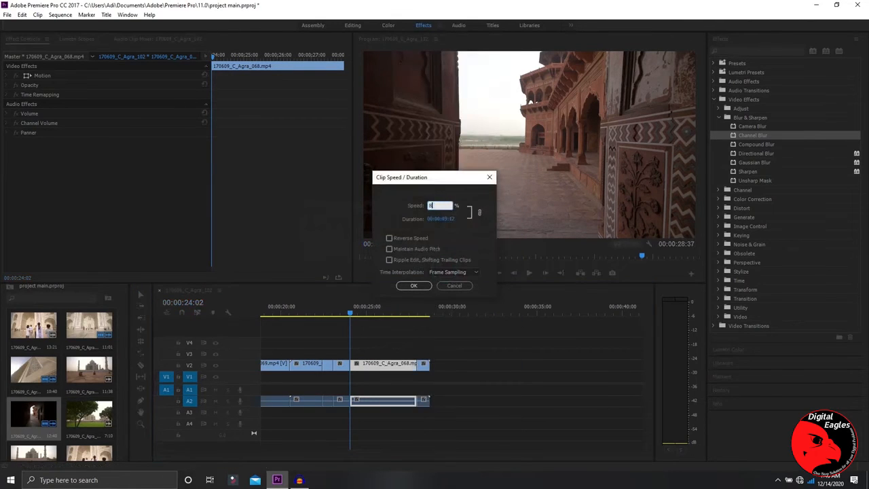
{"action": "left_click", "coordinate": [425, 285]}
Move the remaining short 068 piece against the second sped-up section and play the edited 068 footage from near its beginning.
{"action": "left_click", "coordinate": [422, 341]}
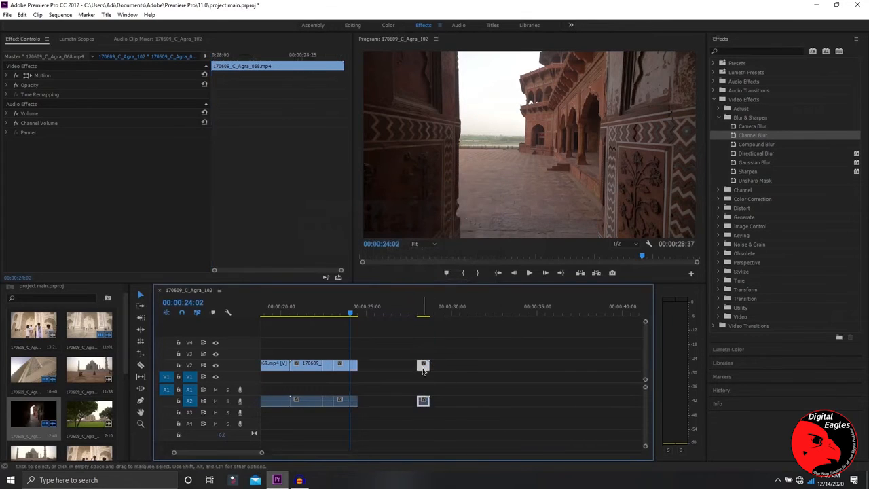
{"action": "left_click_drag", "start_coordinate": [422, 367], "coordinate": [365, 366]}
{"action": "left_click", "coordinate": [297, 309]}
{"action": "key", "text": "space"}
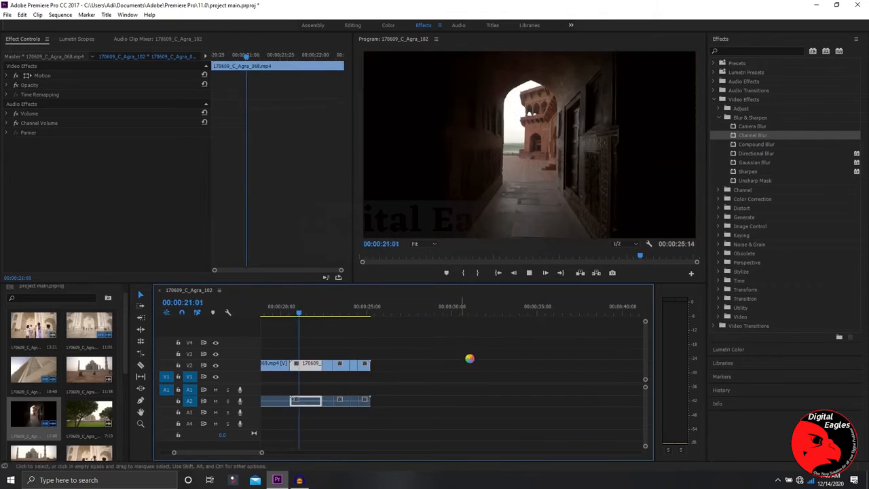
{"action": "left_click", "coordinate": [475, 364]}
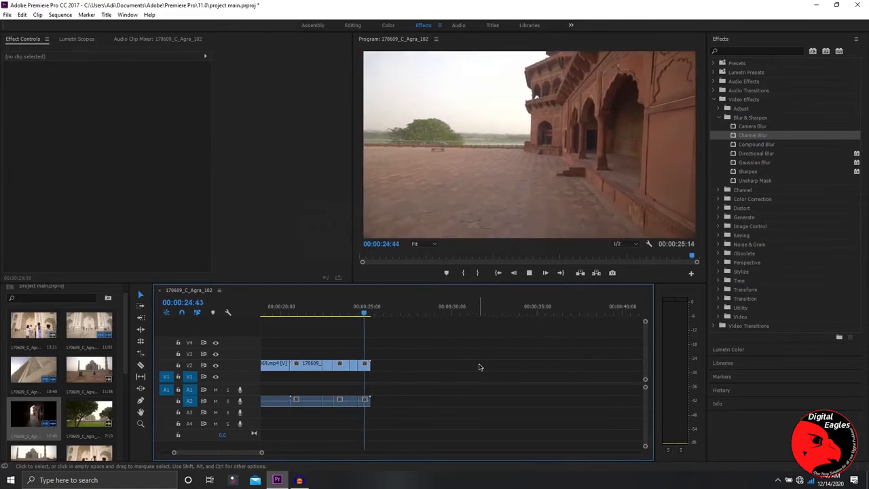
{"action": "left_click", "coordinate": [479, 365]}
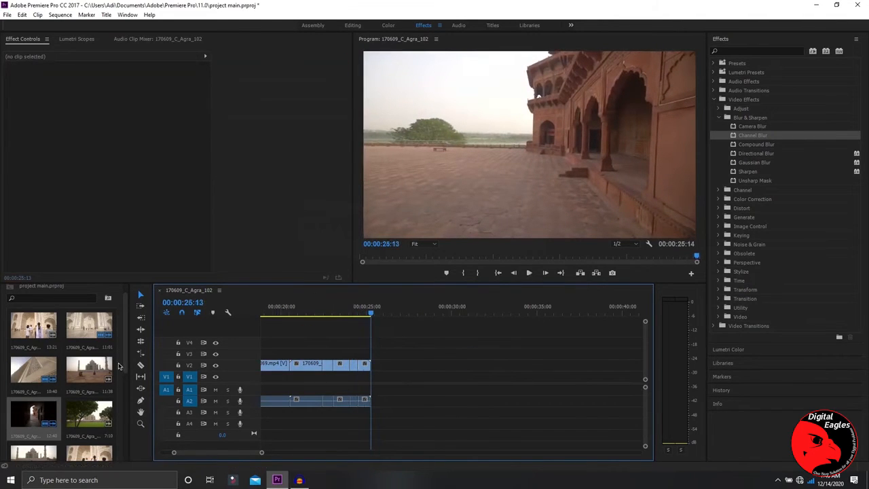
Add 170609_C_Agra_102.mp4 to V2 at 00:00:25:13, directly after the last 068 piece.
{"action": "scroll", "coordinate": [97, 385], "scroll_direction": "down", "scroll_amount": 1}
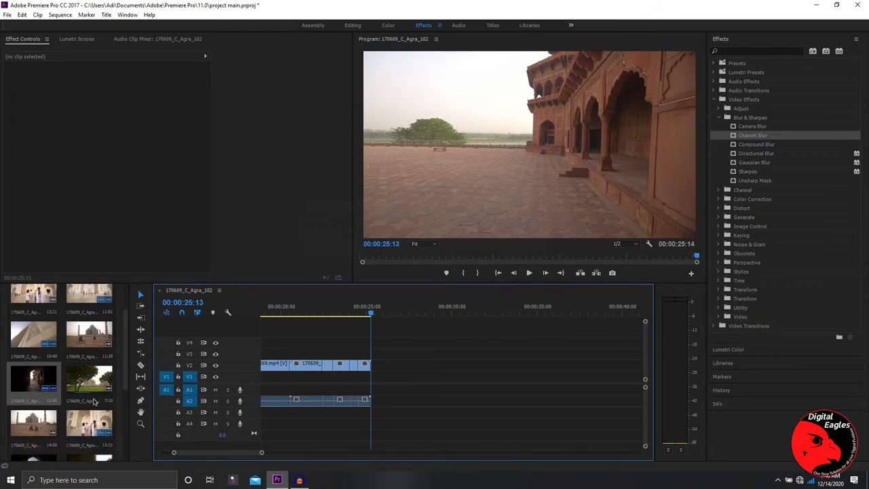
{"action": "left_click", "coordinate": [95, 402]}
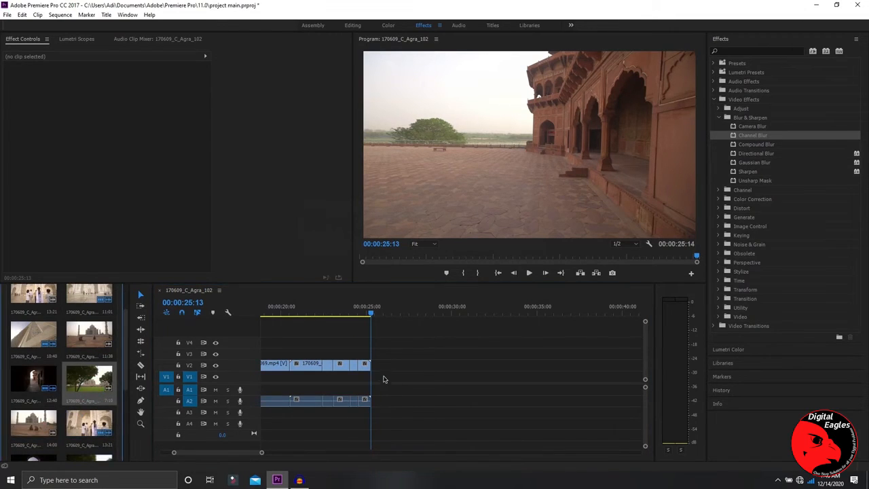
{"action": "left_click_drag", "start_coordinate": [89, 401], "coordinate": [381, 371]}
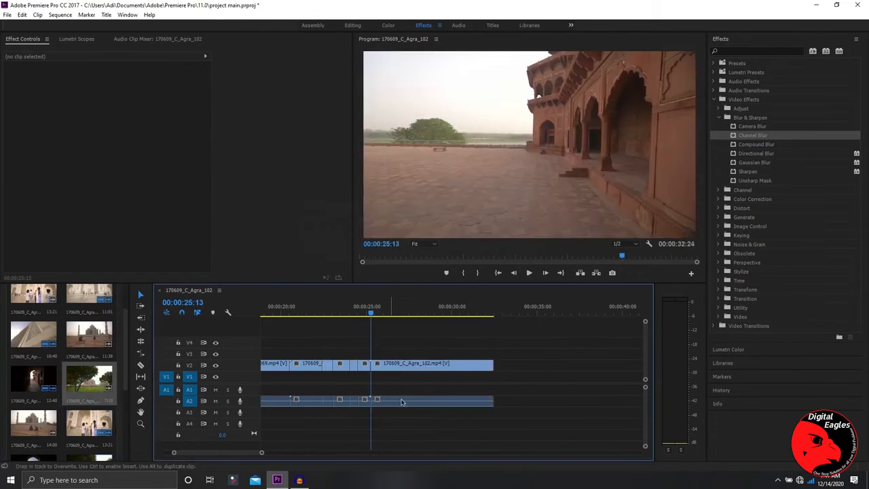
Play the 170609_C_Agra_102.mp4 clip up to 00:00:27:12 and split it there.
{"action": "key", "text": "space"}
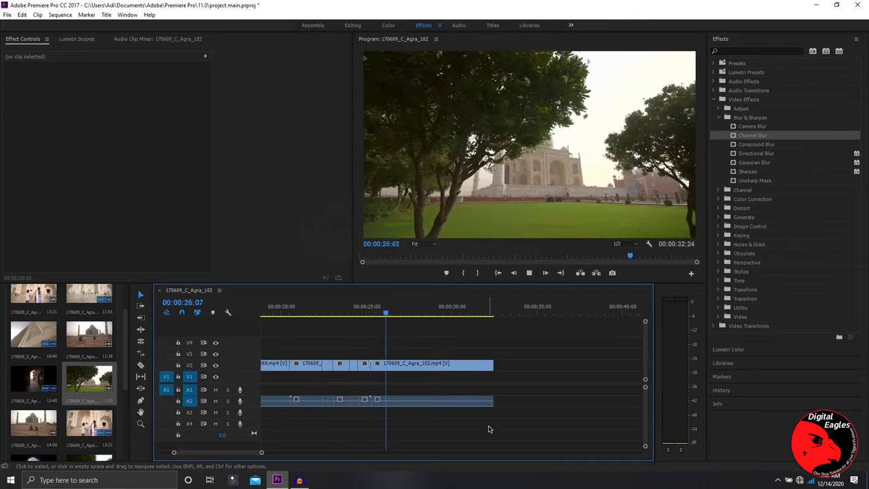
{"action": "key", "text": "space"}
{"action": "key", "text": "space"}
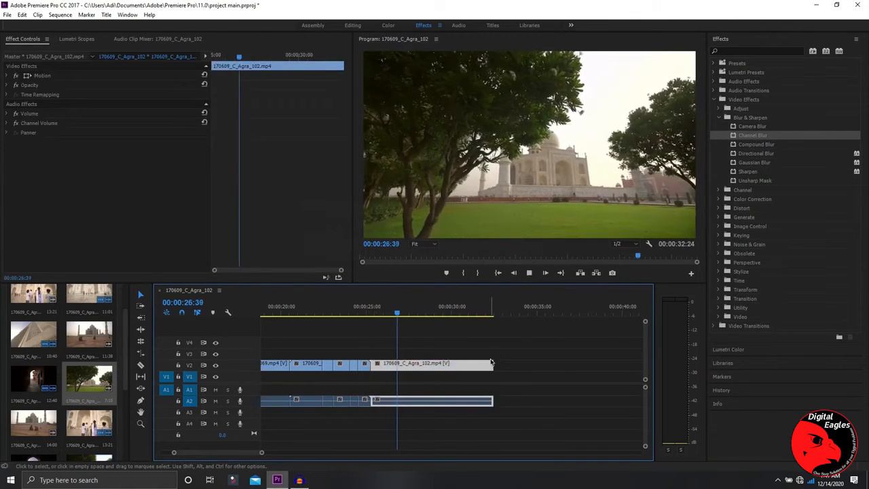
{"action": "key", "text": "space"}
{"action": "left_click", "coordinate": [141, 365]}
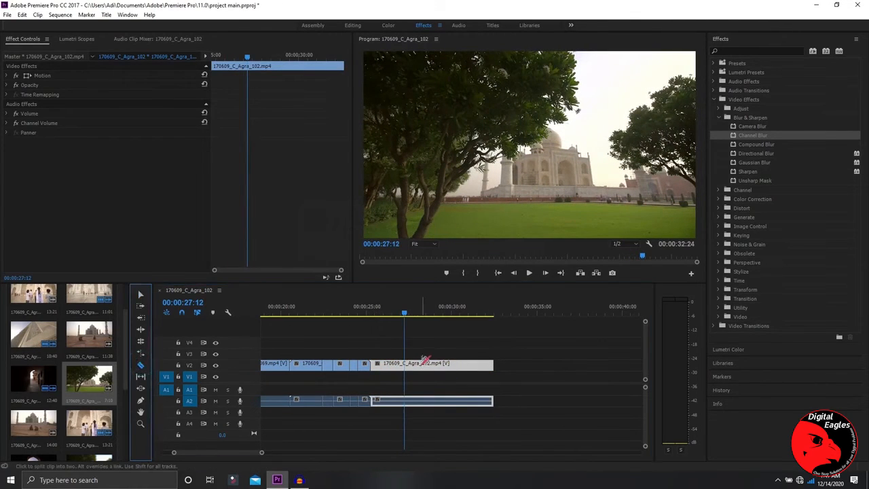
{"action": "left_click", "coordinate": [406, 364]}
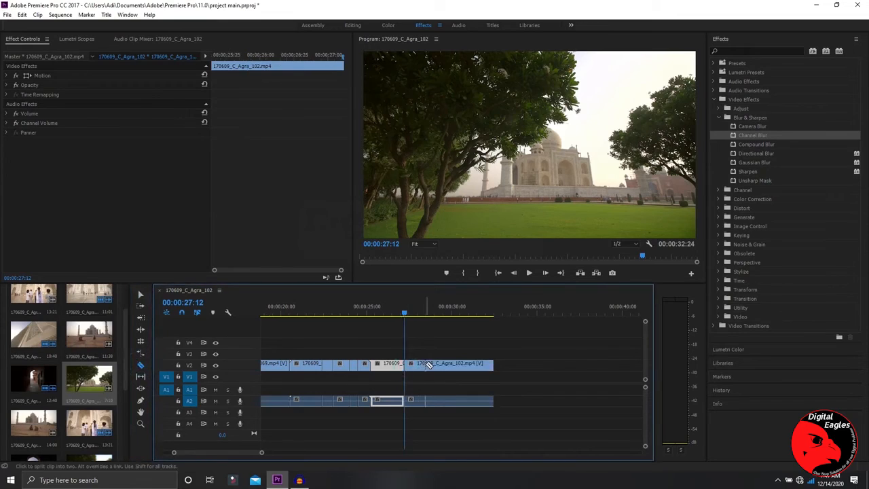
Move the final 170609_C_Agra_102.mp4 piece up to V3 so it starts at about 00:00:31:17.
{"action": "left_click", "coordinate": [141, 295]}
{"action": "left_click_drag", "start_coordinate": [262, 453], "coordinate": [234, 453]}
{"action": "left_click", "coordinate": [563, 365]}
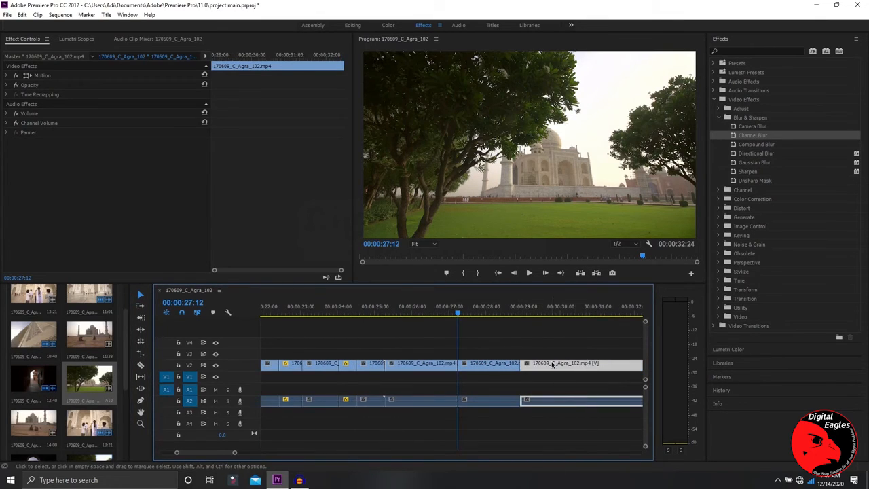
{"action": "left_click_drag", "start_coordinate": [552, 362], "coordinate": [641, 351]}
Duplicate the 102 section that starts at 00:00:27:12 and place the copy on V2 directly after the original.
{"action": "left_click", "coordinate": [483, 361]}
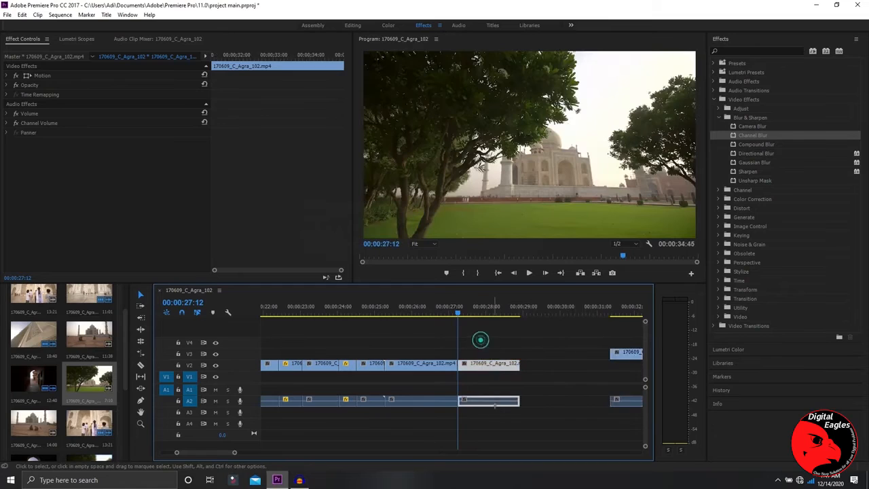
{"action": "left_click", "coordinate": [531, 306]}
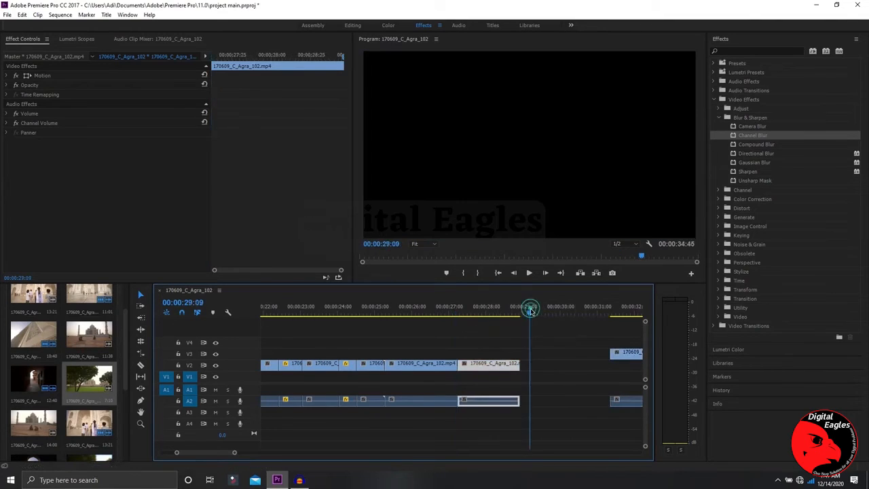
{"action": "key", "text": "ctrl+v"}
{"action": "left_click_drag", "start_coordinate": [550, 372], "coordinate": [524, 366]}
{"action": "left_click", "coordinate": [531, 306]}
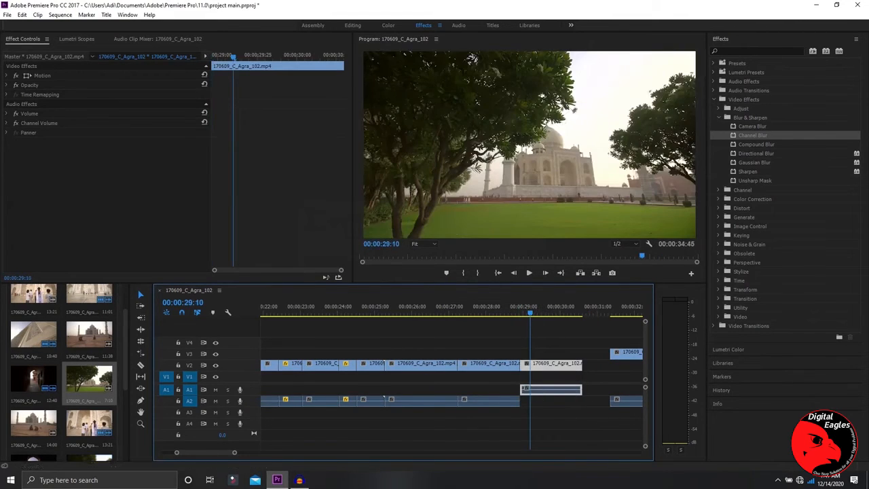
Shift the final 102 piece further along onto V4, starting at about 00:00:34:07.
{"action": "left_click_drag", "start_coordinate": [227, 454], "coordinate": [231, 453]}
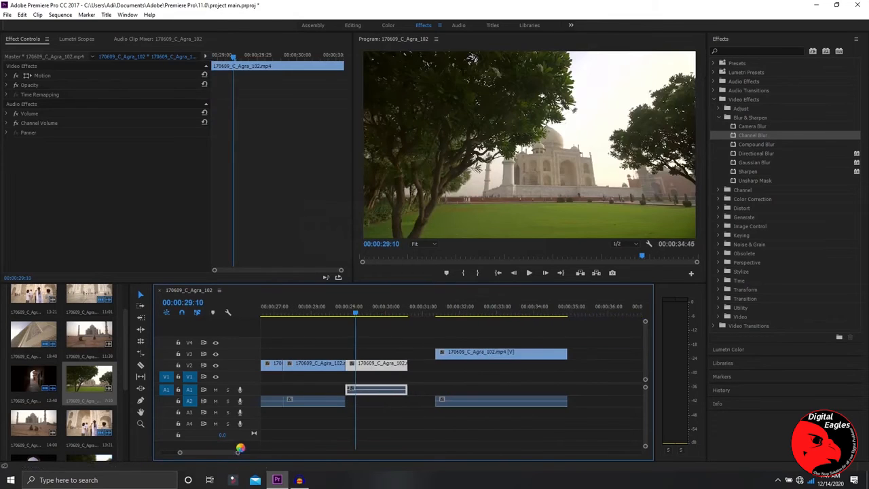
{"action": "left_click", "coordinate": [496, 358]}
{"action": "left_click_drag", "start_coordinate": [544, 349], "coordinate": [647, 339]}
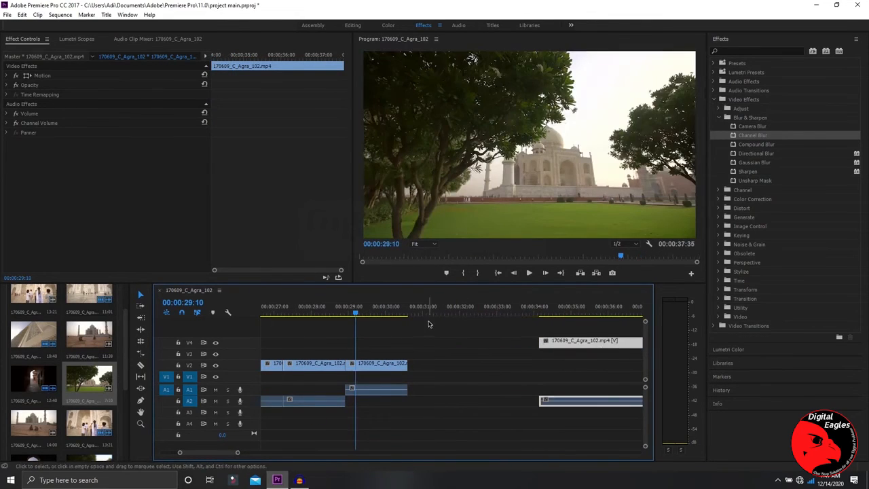
Place a second copy of the 102 section on V2 after the first copy and attach the final 102 piece behind it.
{"action": "left_click", "coordinate": [428, 310]}
{"action": "key", "text": "period"}
{"action": "left_click_drag", "start_coordinate": [459, 380], "coordinate": [493, 375]}
{"action": "left_click_drag", "start_coordinate": [501, 372], "coordinate": [501, 370]}
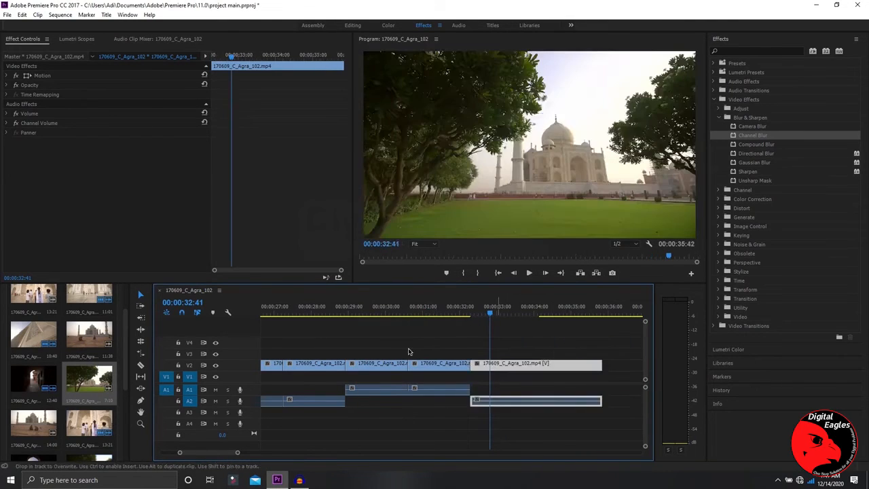
Turn on Reverse Speed for the first duplicated 102 section.
{"action": "left_click", "coordinate": [404, 347]}
{"action": "left_click", "coordinate": [383, 365]}
{"action": "right_click", "coordinate": [382, 363]}
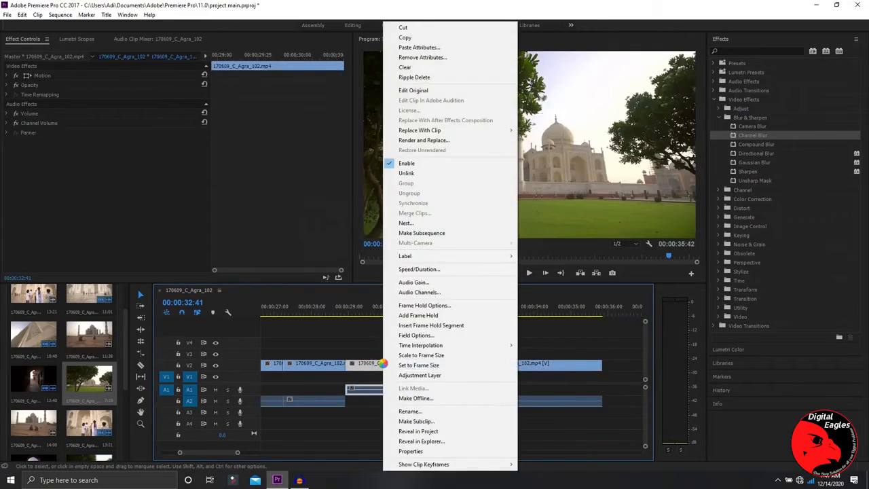
{"action": "left_click", "coordinate": [419, 270]}
{"action": "left_click", "coordinate": [390, 239]}
{"action": "left_click", "coordinate": [413, 285]}
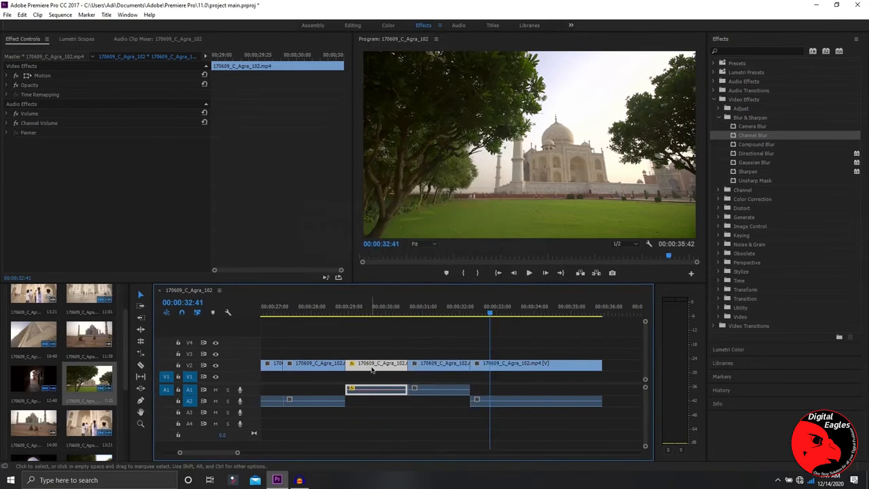
Set the reversed 102 section's speed to 150% and move the two following pieces against its end.
{"action": "right_click", "coordinate": [370, 365]}
{"action": "left_click", "coordinate": [422, 270]}
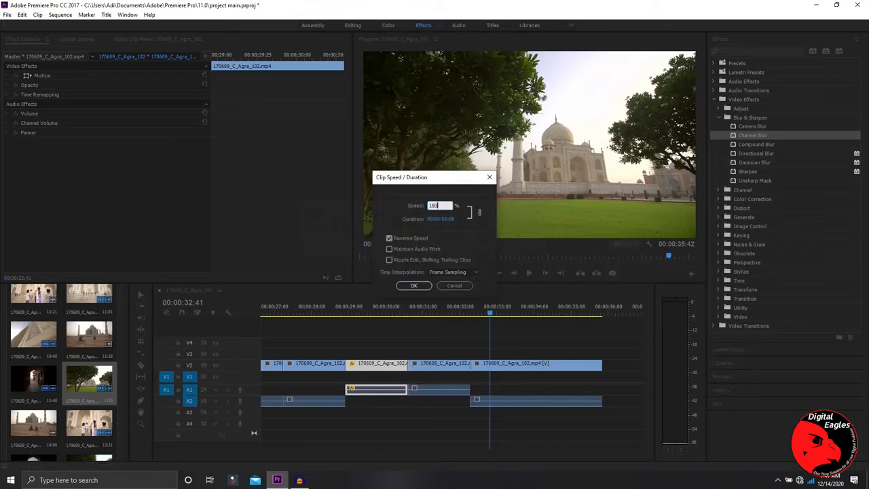
{"action": "left_click_drag", "start_coordinate": [435, 333], "coordinate": [533, 400]}
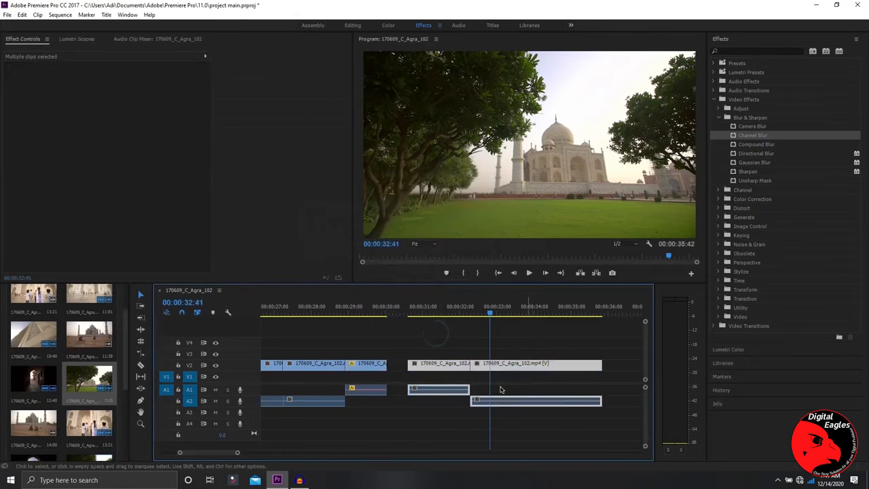
{"action": "left_click_drag", "start_coordinate": [408, 367], "coordinate": [387, 367]}
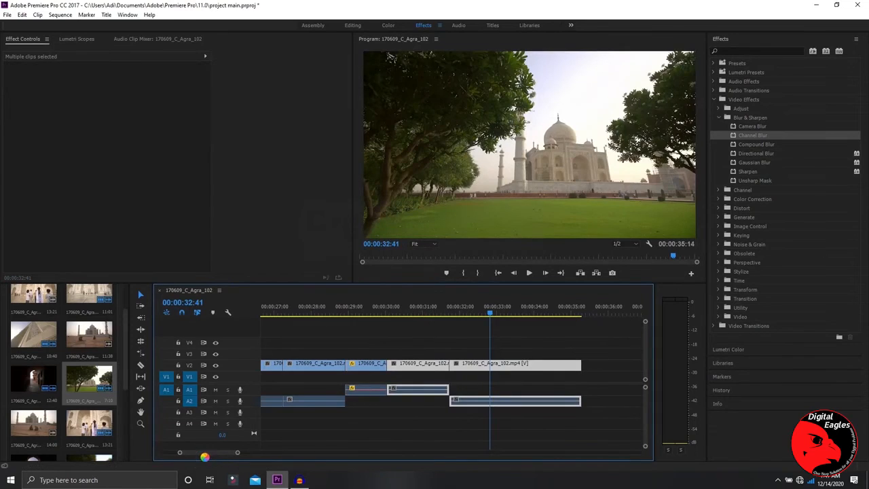
Play the edited 102 footage from about 00:00:28:13 and stop in its final piece at 00:00:34:11.
{"action": "left_click_drag", "start_coordinate": [216, 453], "coordinate": [213, 452]}
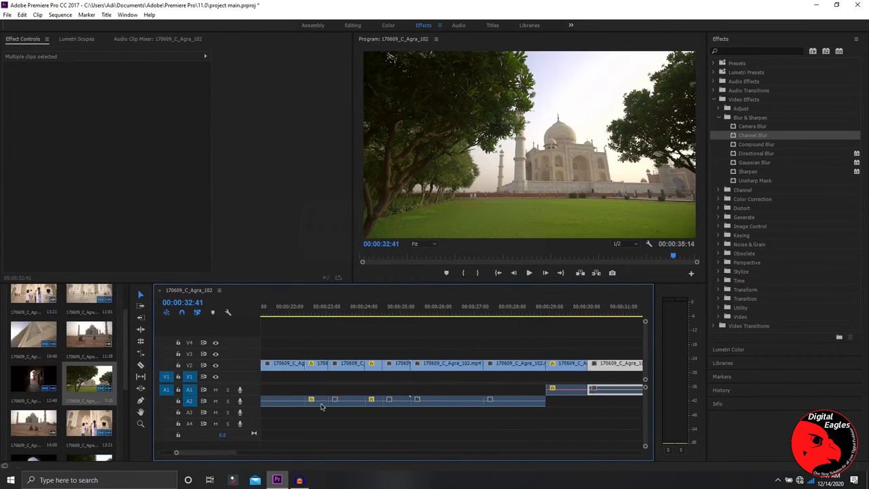
{"action": "left_click", "coordinate": [522, 311]}
{"action": "left_click", "coordinate": [528, 272]}
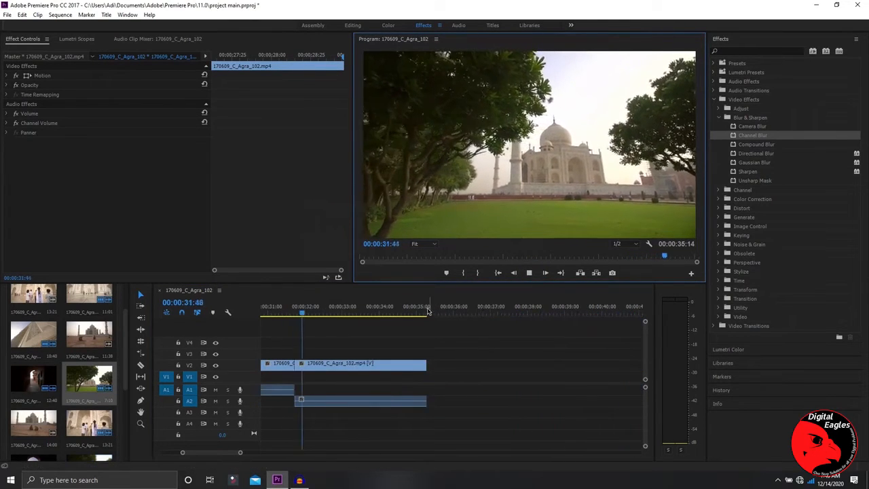
{"action": "left_click", "coordinate": [529, 273]}
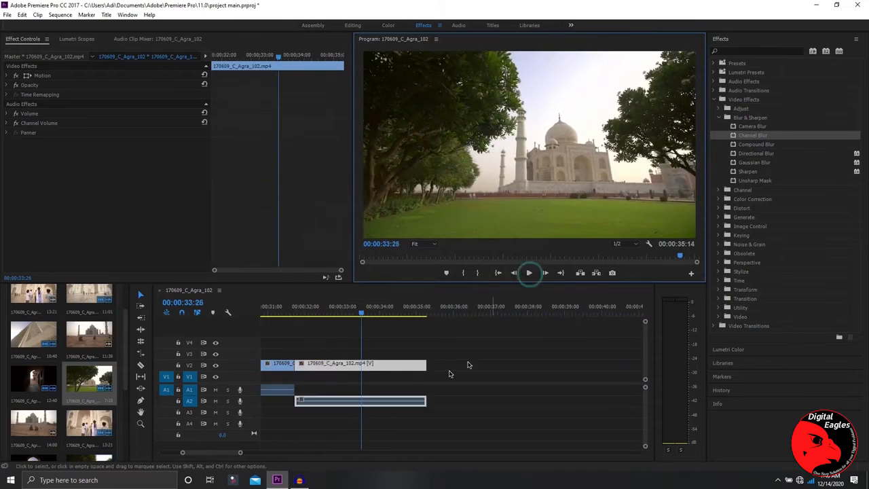
{"action": "key", "text": "space"}
{"action": "key", "text": "space"}
Split the final 102 piece at 00:00:34:11 and delete the part after the cut.
{"action": "left_click", "coordinate": [140, 365]}
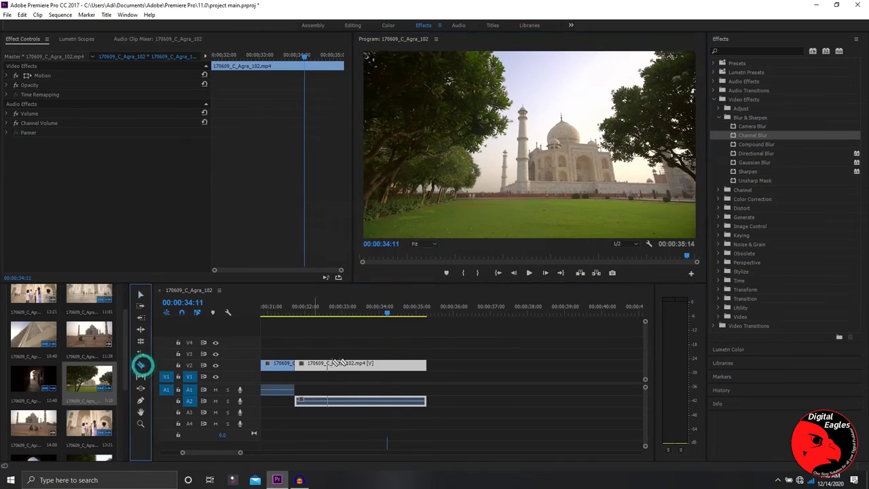
{"action": "left_click", "coordinate": [388, 367]}
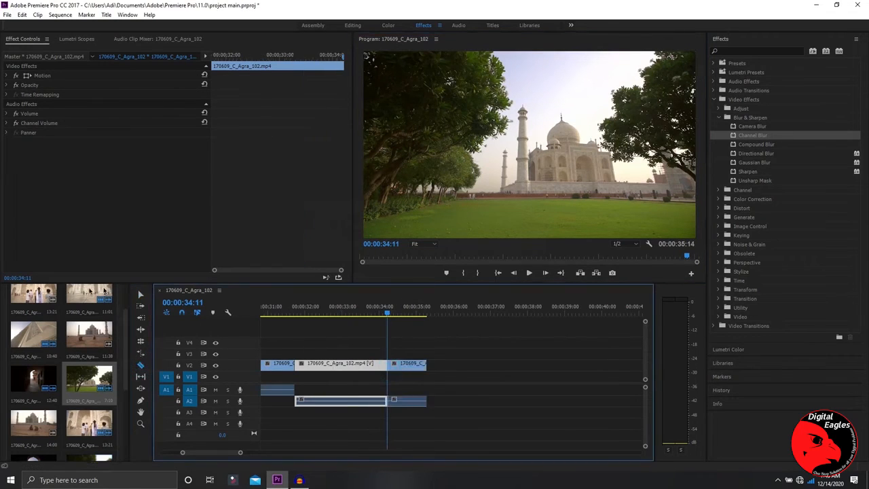
{"action": "left_click", "coordinate": [140, 295]}
{"action": "left_click_drag", "start_coordinate": [399, 347], "coordinate": [427, 420]}
{"action": "key", "text": "Delete"}
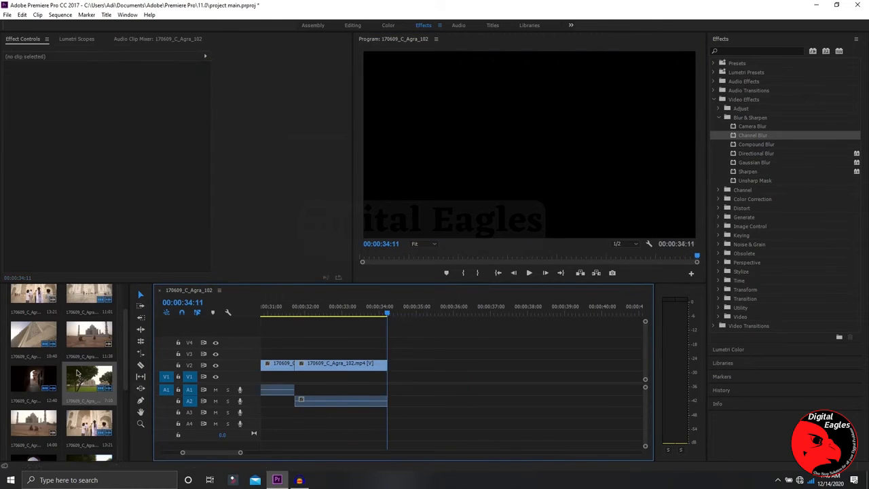
Add 170609_C_Agra_122.mp4 to V2 at 00:00:34:11, directly after the last 102 piece.
{"action": "scroll", "coordinate": [77, 371], "scroll_direction": "down", "scroll_amount": 1}
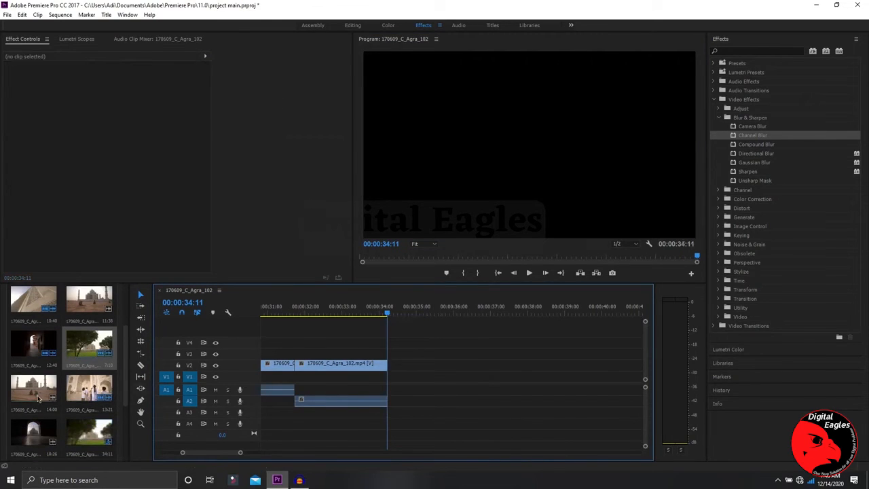
{"action": "left_click", "coordinate": [39, 399]}
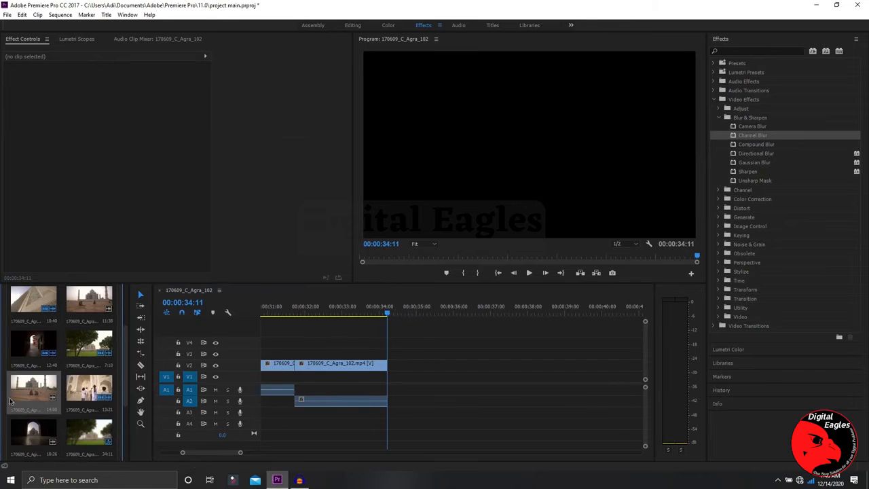
{"action": "left_click_drag", "start_coordinate": [27, 401], "coordinate": [397, 372]}
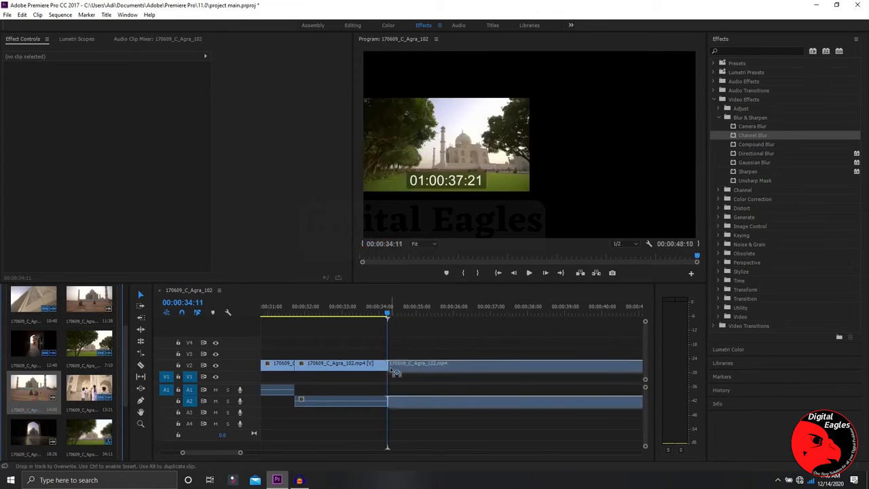
Preview the 170609_C_Agra_122.mp4 clip and split it at 00:00:36:39.
{"action": "key", "text": "space"}
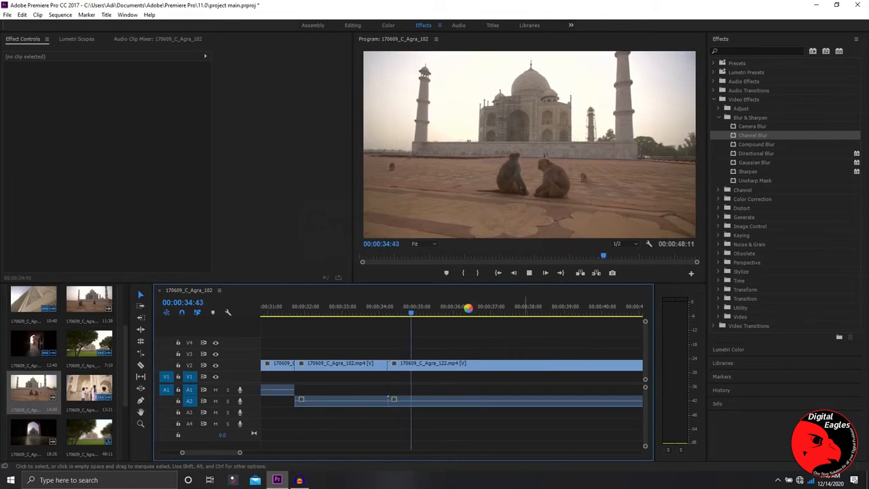
{"action": "left_click", "coordinate": [428, 367]}
{"action": "left_click", "coordinate": [482, 315]}
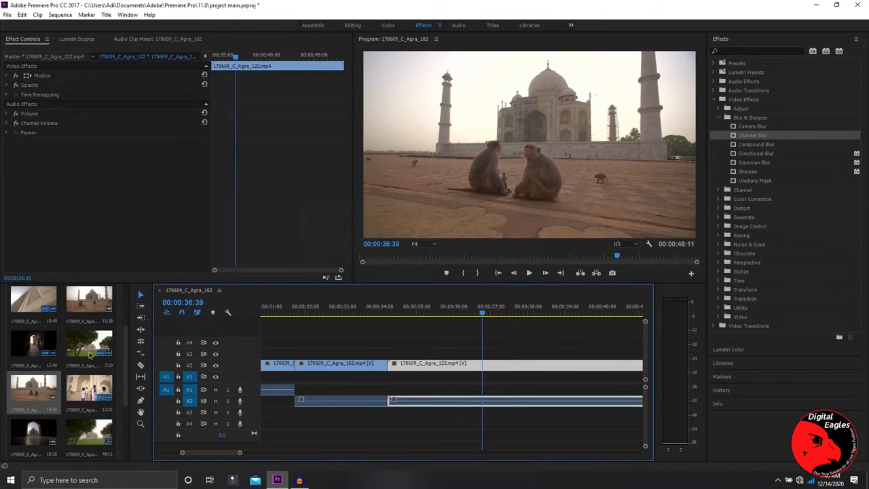
{"action": "left_click", "coordinate": [141, 366]}
{"action": "left_click", "coordinate": [482, 368]}
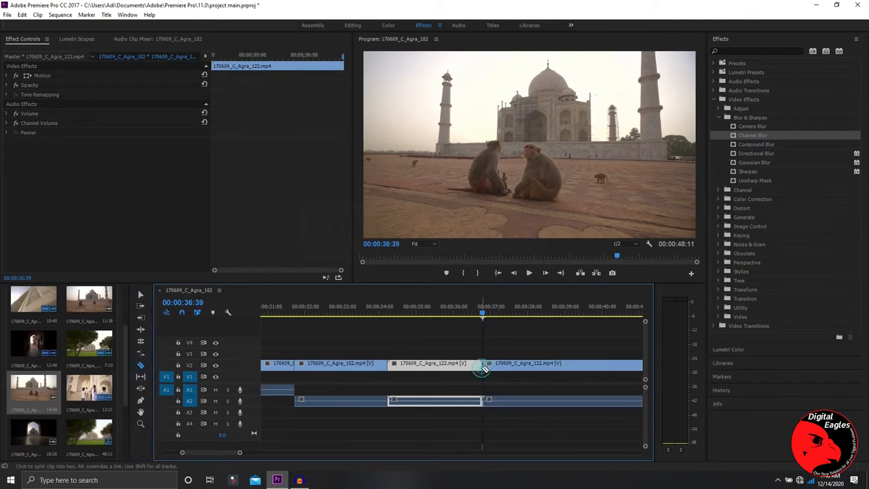
Delete the 122 part before the cut and move the remaining part against the end of the 102 footage.
{"action": "left_click", "coordinate": [141, 294]}
{"action": "left_click", "coordinate": [463, 347]}
{"action": "key", "text": "Delete"}
{"action": "left_click", "coordinate": [505, 364]}
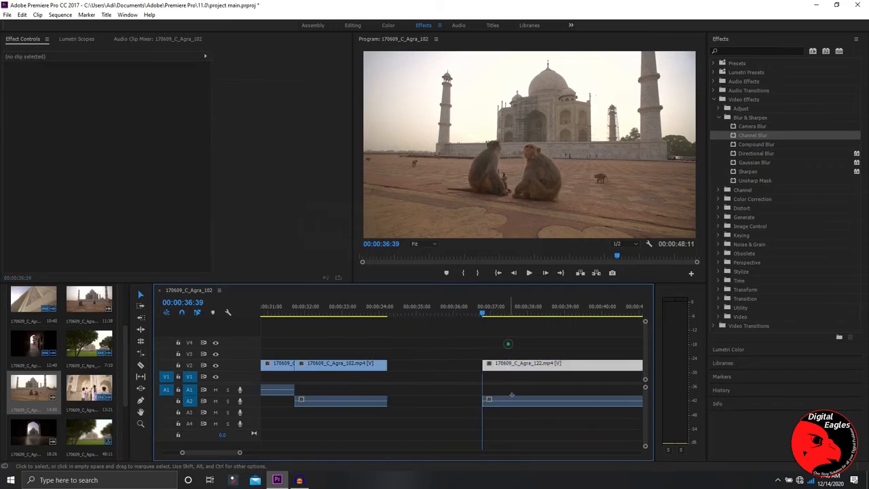
{"action": "left_click_drag", "start_coordinate": [488, 365], "coordinate": [414, 366]}
Play the trimmed 122 clip, split it at 00:00:39:07 and delete everything after the cut.
{"action": "key", "text": "space"}
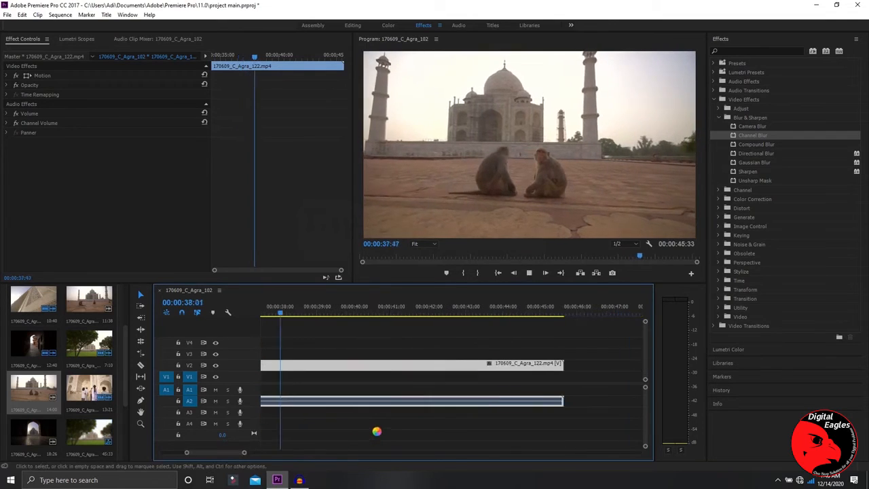
{"action": "key", "text": "space"}
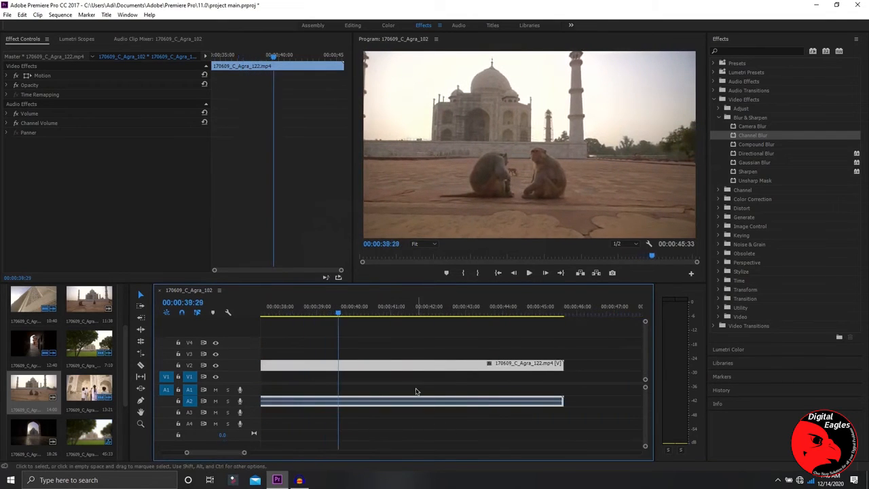
{"action": "left_click_drag", "start_coordinate": [341, 318], "coordinate": [322, 317]}
{"action": "left_click", "coordinate": [141, 373]}
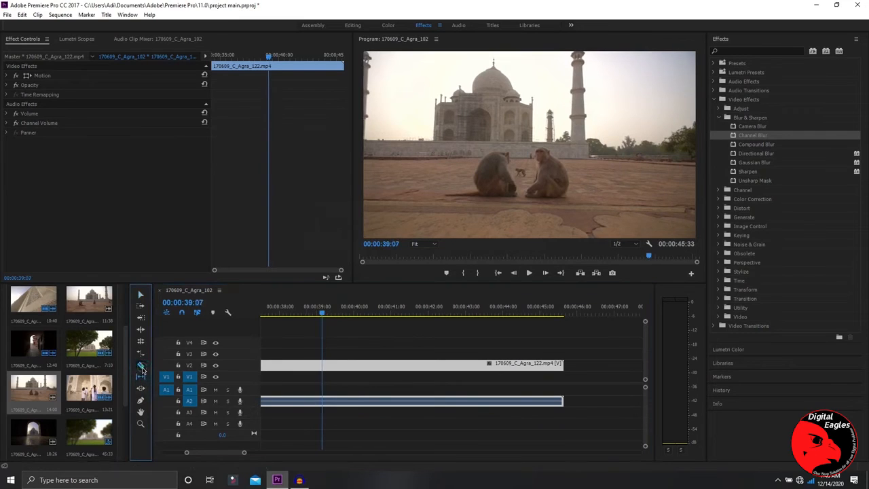
{"action": "left_click", "coordinate": [324, 364]}
{"action": "left_click", "coordinate": [141, 295]}
{"action": "left_click", "coordinate": [364, 365]}
{"action": "key", "text": "Delete"}
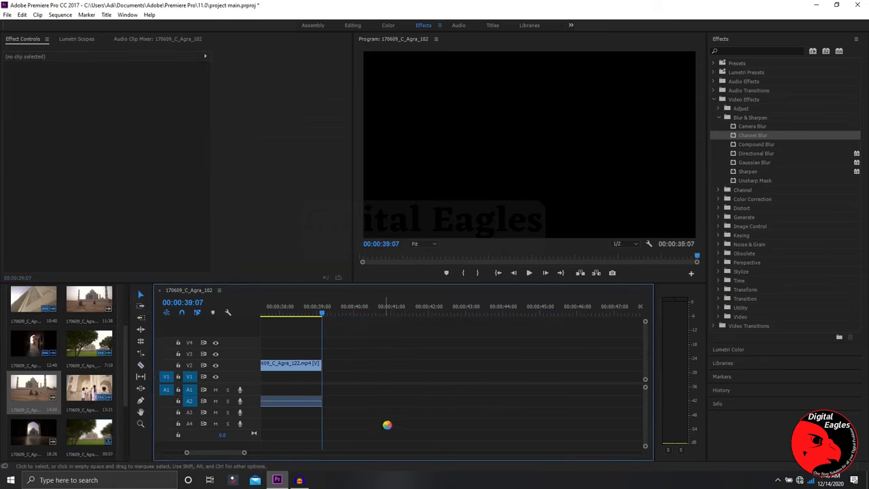
Add 170609_C_Agra_040_1.mp4 to V2 at 00:00:39:07 after the 122 clip and play it.
{"action": "scroll", "coordinate": [125, 367], "scroll_direction": "down", "scroll_amount": 2}
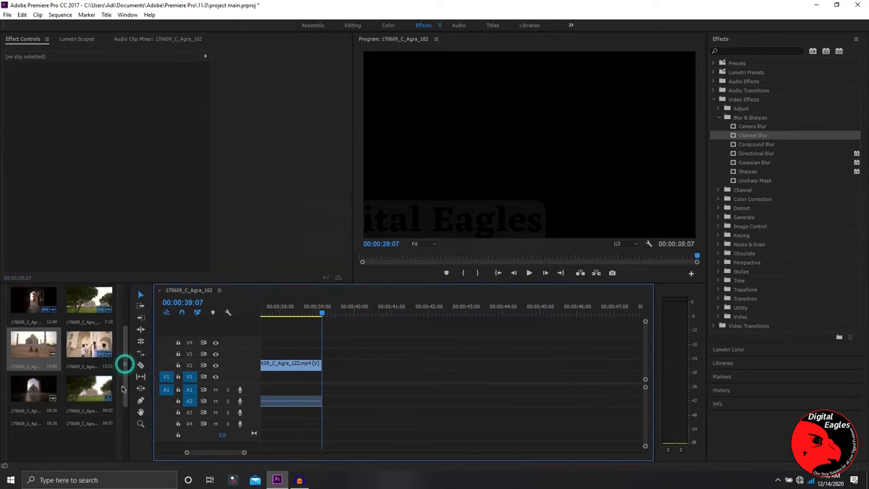
{"action": "left_click_drag", "start_coordinate": [136, 398], "coordinate": [328, 399]}
{"action": "key", "text": "space"}
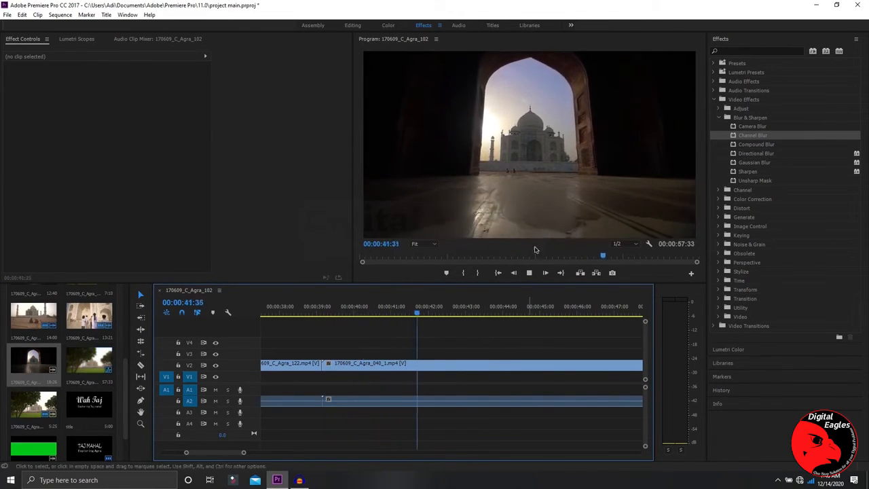
Raise the playback speed of the 170609_C_Agra_040_1.mp4 clip to shorten it to about two seconds.
{"action": "left_click", "coordinate": [454, 364]}
{"action": "right_click", "coordinate": [454, 363]}
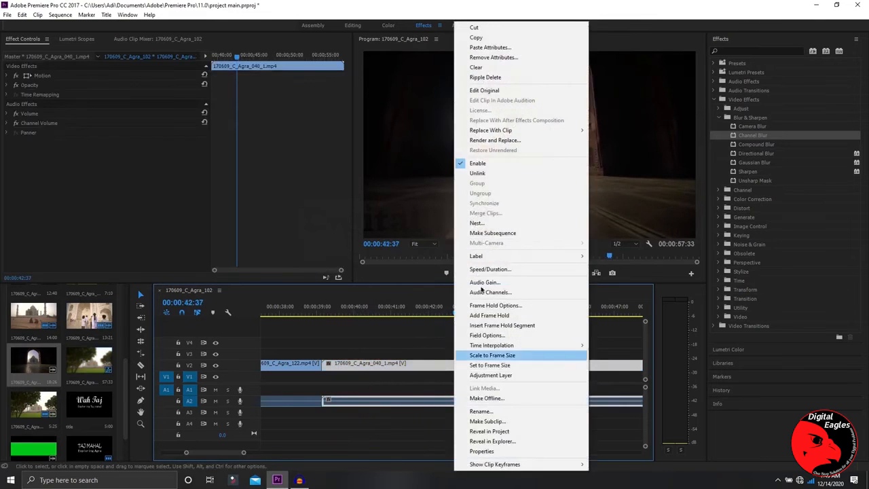
{"action": "left_click", "coordinate": [489, 269]}
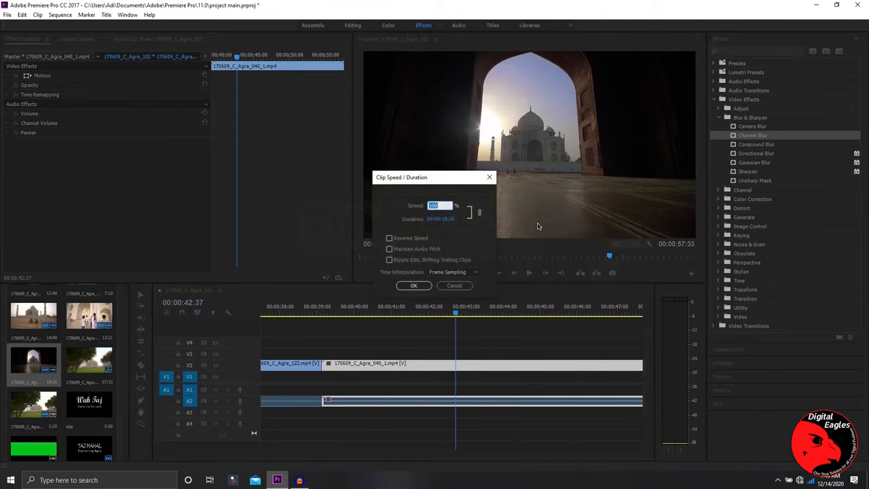
{"action": "left_click", "coordinate": [422, 285]}
Play the transition from the end of the 122 clip into the sped-up 040_1 clip.
{"action": "left_click", "coordinate": [317, 309]}
{"action": "key", "text": "space"}
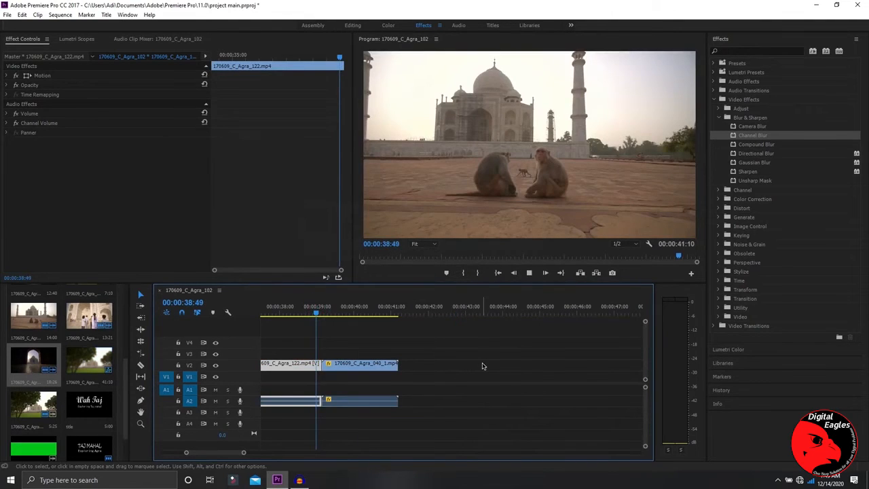
{"action": "left_click", "coordinate": [491, 368]}
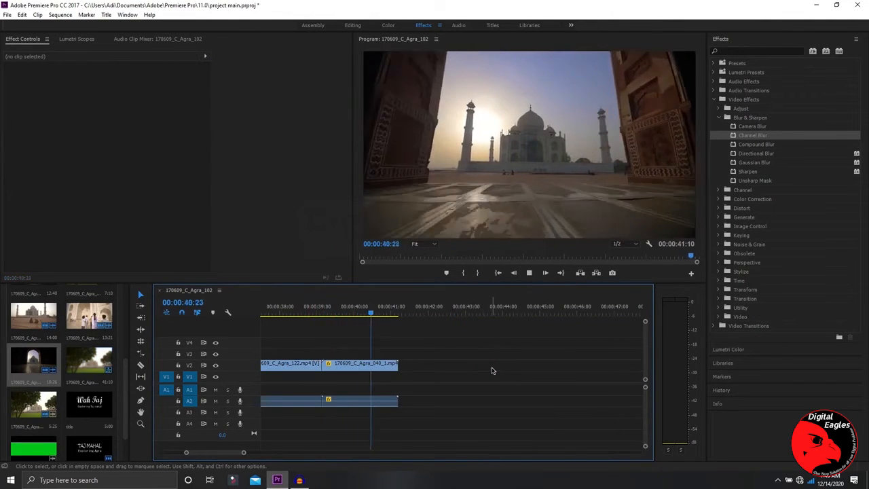
Add 170609_C_Agra_120.mp4 to V2 directly after the 040_1 clip and play it through.
{"action": "key", "text": "ctrl+z"}
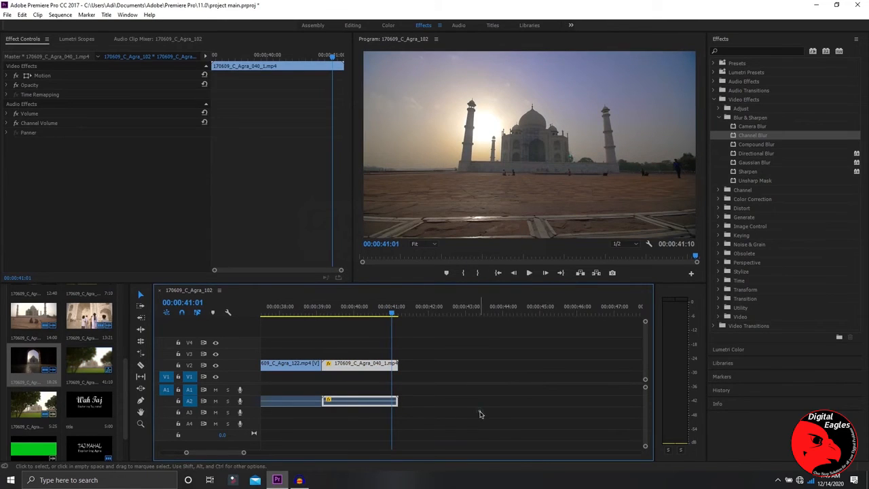
{"action": "left_click", "coordinate": [479, 414]}
{"action": "scroll", "coordinate": [127, 388], "scroll_direction": "down", "scroll_amount": 2}
{"action": "scroll", "coordinate": [124, 380], "scroll_direction": "up", "scroll_amount": 3}
{"action": "left_click_drag", "start_coordinate": [124, 378], "coordinate": [124, 331]}
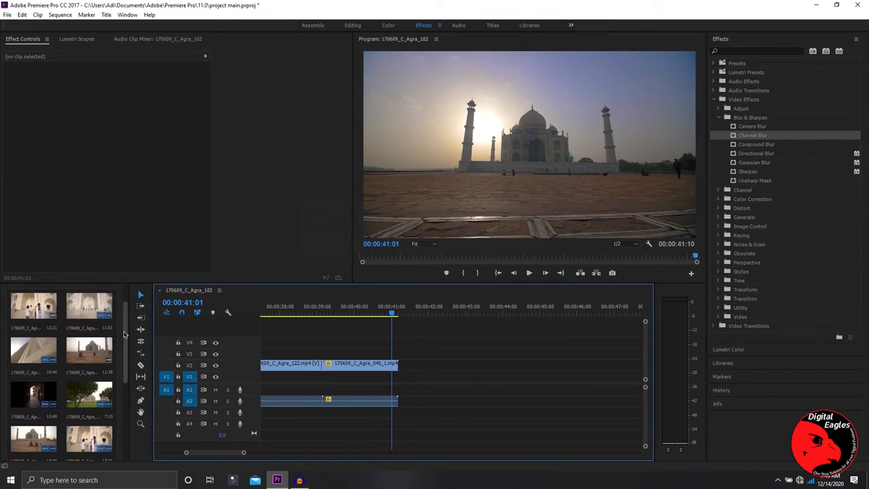
{"action": "left_click_drag", "start_coordinate": [97, 372], "coordinate": [406, 370]}
{"action": "key", "text": "space"}
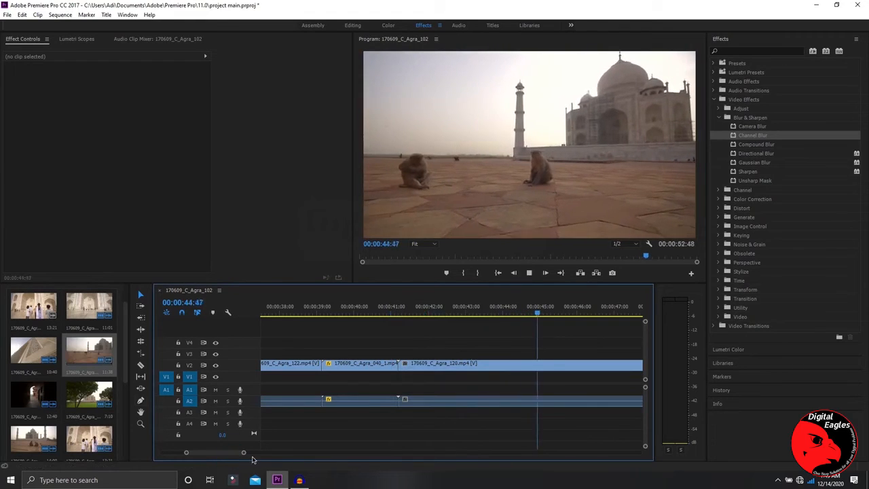
{"action": "left_click_drag", "start_coordinate": [234, 453], "coordinate": [252, 457]}
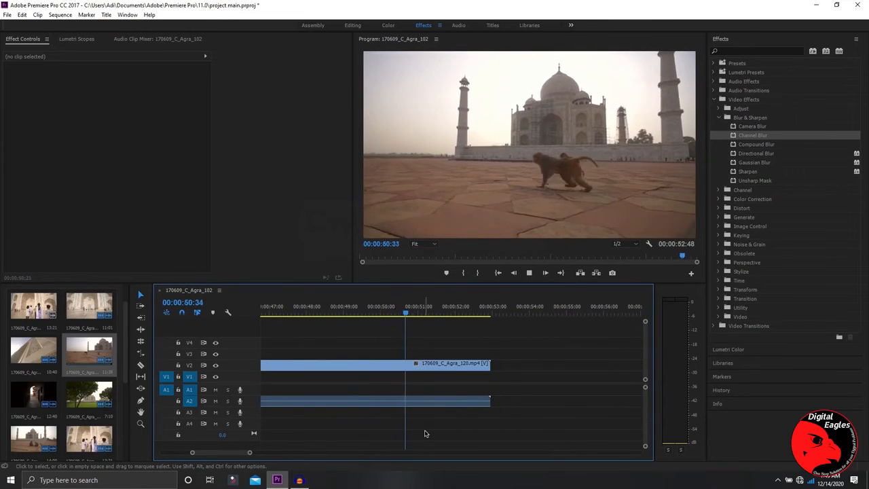
Split the 170609_C_Agra_120.mp4 clip at 00:00:50:28 and again about one second further on.
{"action": "left_click", "coordinate": [445, 402]}
{"action": "left_click_drag", "start_coordinate": [408, 310], "coordinate": [402, 310]}
{"action": "left_click", "coordinate": [140, 366]}
{"action": "left_click", "coordinate": [402, 363]}
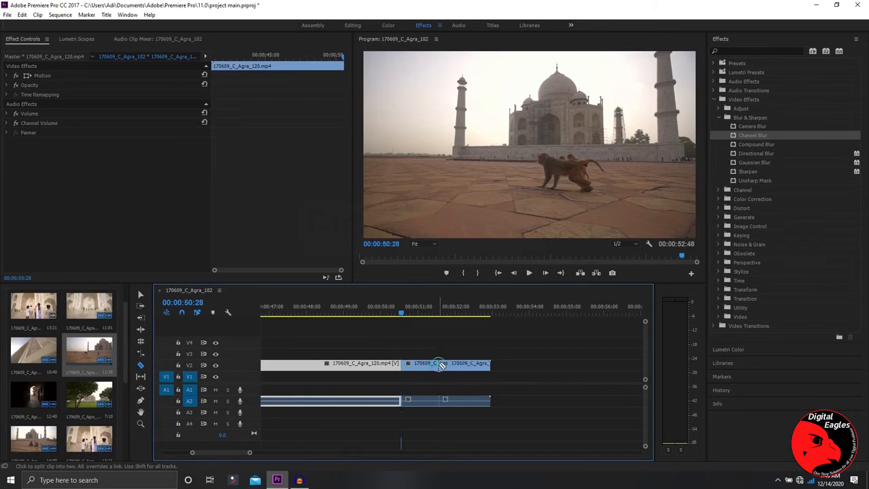
{"action": "left_click", "coordinate": [142, 295]}
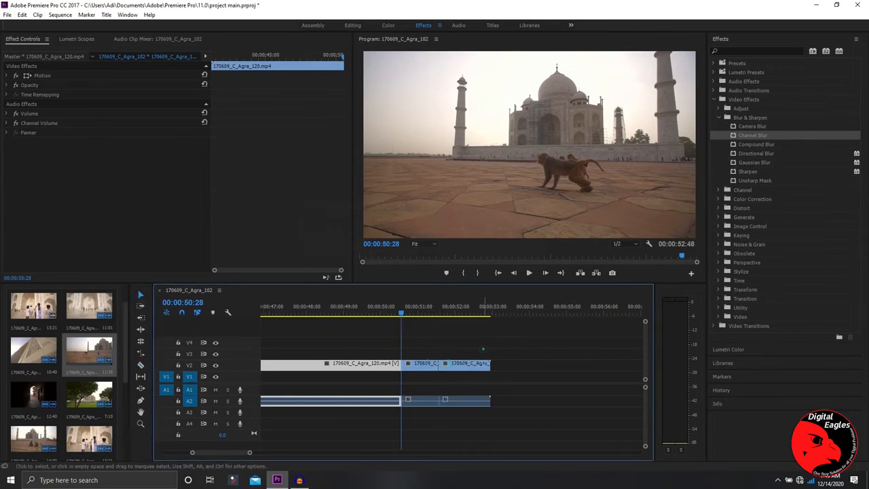
Shift the last piece of the 120 clip away to open a gap, and paste two copies of the one-second middle piece there.
{"action": "left_click_drag", "start_coordinate": [494, 339], "coordinate": [472, 406]}
{"action": "left_click_drag", "start_coordinate": [469, 367], "coordinate": [606, 368]}
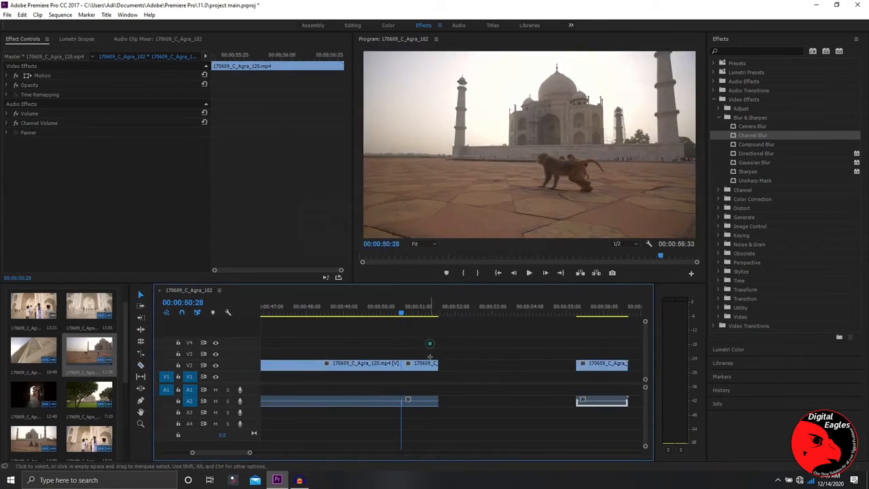
{"action": "left_click", "coordinate": [420, 401]}
{"action": "left_click", "coordinate": [450, 311]}
{"action": "key", "text": "ctrl+v"}
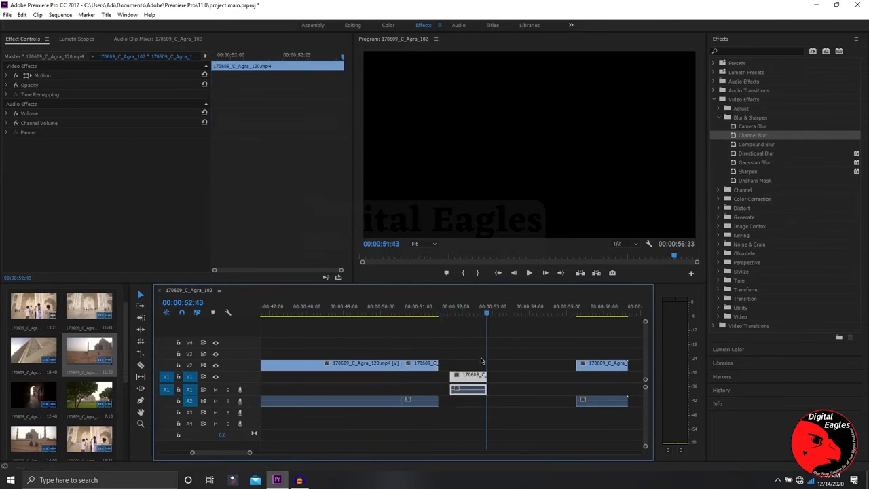
{"action": "key", "text": "ctrl+v"}
Move the two pasted copies up to V2 and close the gaps so all pieces of the 120 clip sit end to end.
{"action": "left_click_drag", "start_coordinate": [464, 348], "coordinate": [498, 408]}
{"action": "left_click_drag", "start_coordinate": [458, 374], "coordinate": [452, 364]}
{"action": "left_click", "coordinate": [449, 318]}
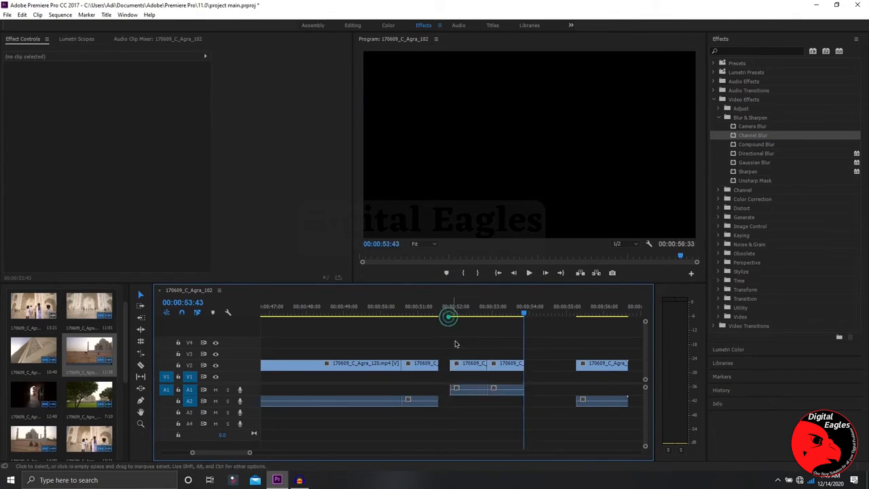
{"action": "left_click", "coordinate": [458, 367]}
{"action": "left_click_drag", "start_coordinate": [463, 362], "coordinate": [453, 364]}
{"action": "left_click_drag", "start_coordinate": [556, 345], "coordinate": [525, 367]}
{"action": "left_click", "coordinate": [498, 334]}
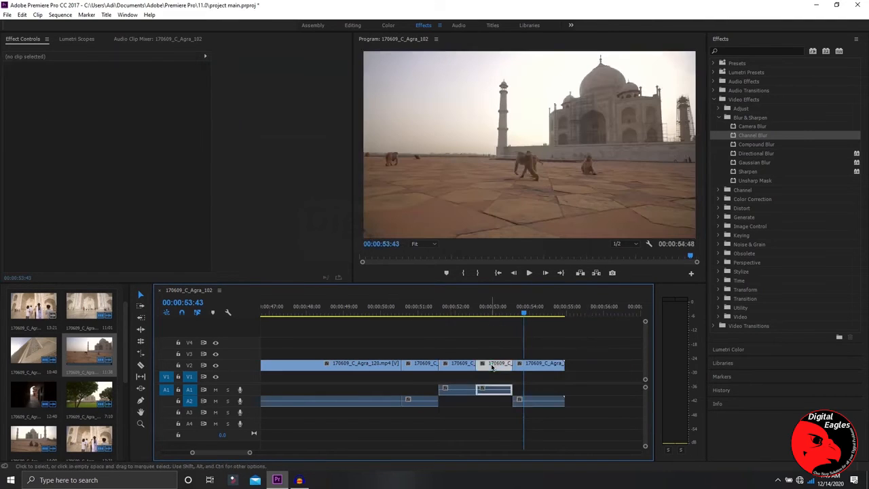
Set the first pasted copy's speed to 150% and close the gap left behind it.
{"action": "left_click", "coordinate": [492, 366]}
{"action": "right_click", "coordinate": [456, 364]}
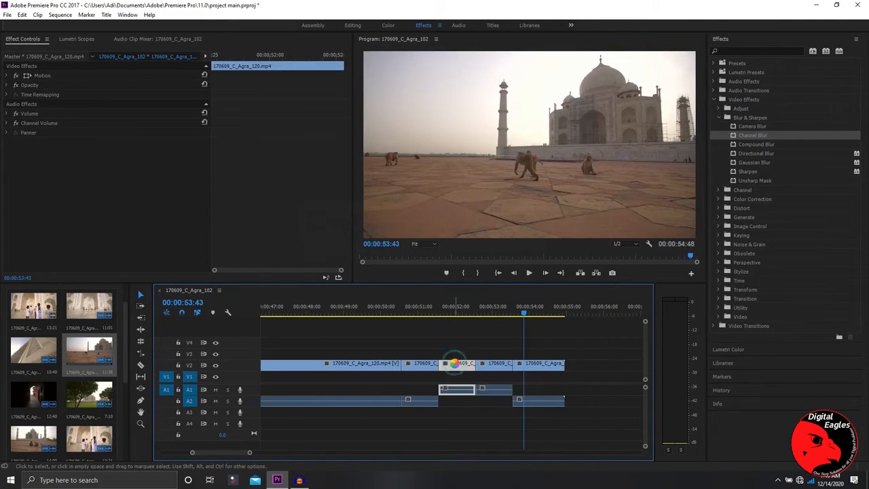
{"action": "left_click", "coordinate": [490, 270]}
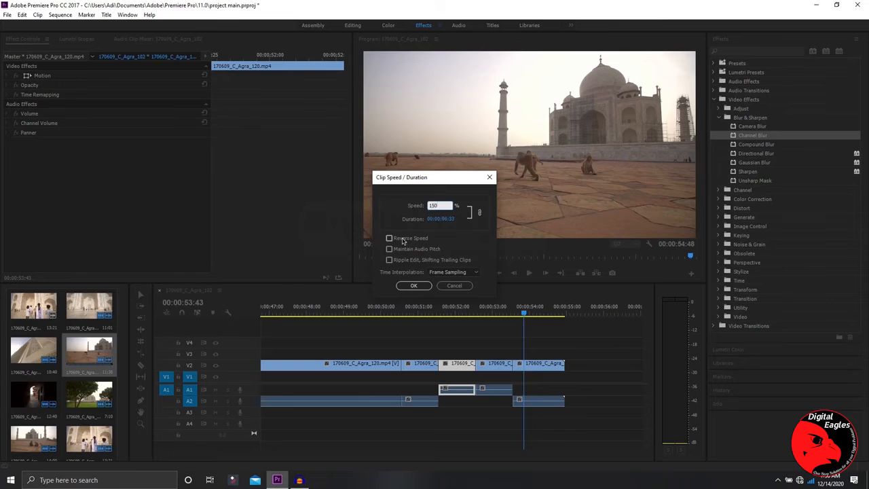
{"action": "left_click", "coordinate": [413, 285]}
{"action": "left_click_drag", "start_coordinate": [498, 365], "coordinate": [484, 367]}
{"action": "left_click", "coordinate": [480, 343]}
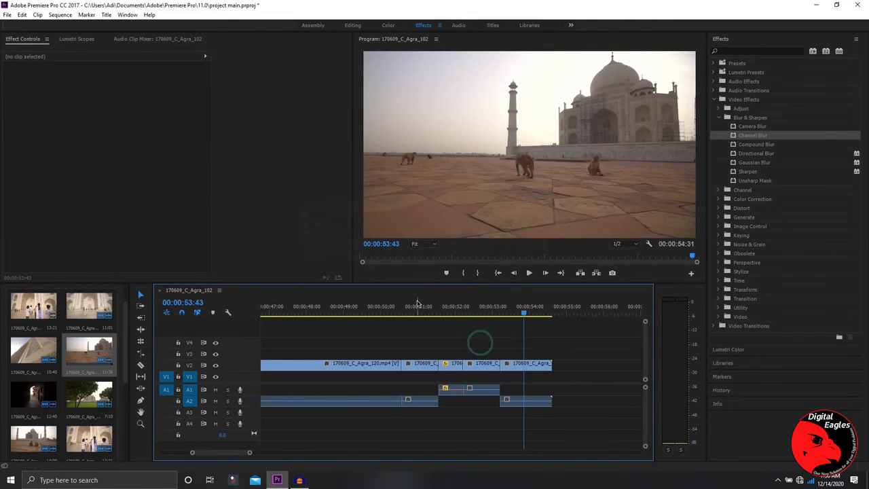
Play the speed-ramped section of the 120 clip from about 00:00:51:00 to its end.
{"action": "left_click", "coordinate": [416, 303]}
{"action": "key", "text": "space"}
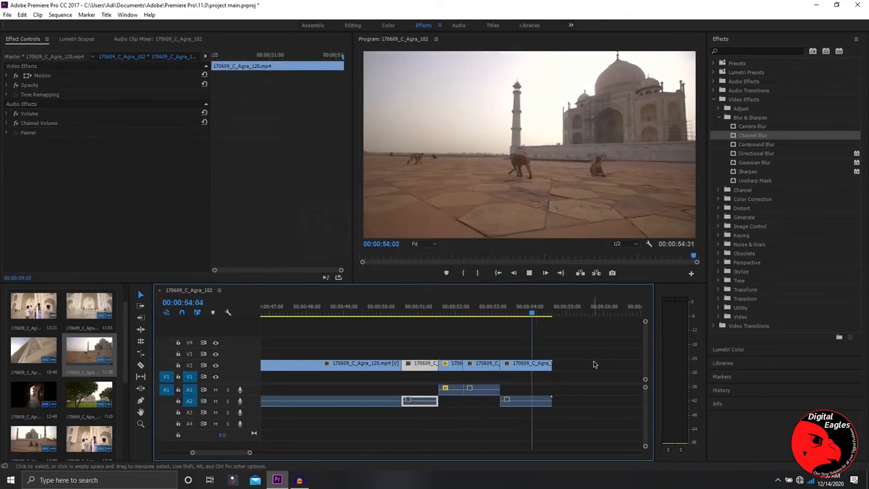
{"action": "key", "text": "space"}
{"action": "key", "text": "space"}
{"action": "key", "text": "space"}
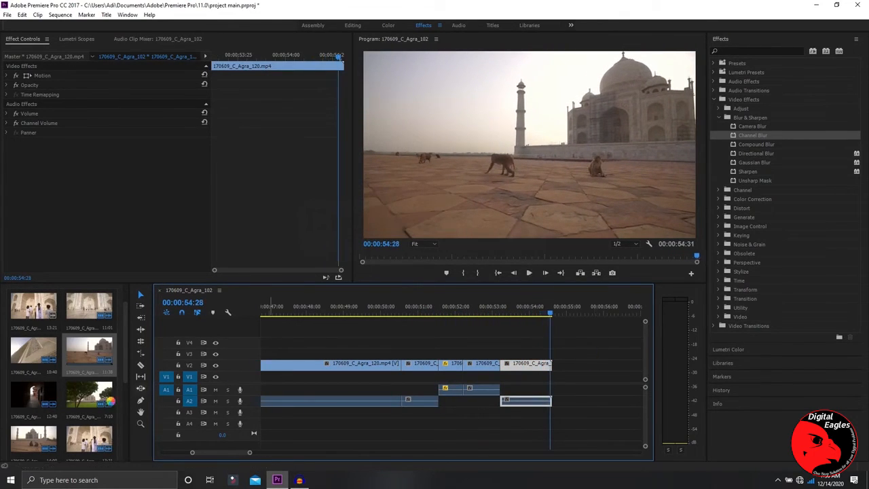
{"action": "scroll", "coordinate": [124, 346], "scroll_direction": "down", "scroll_amount": 3}
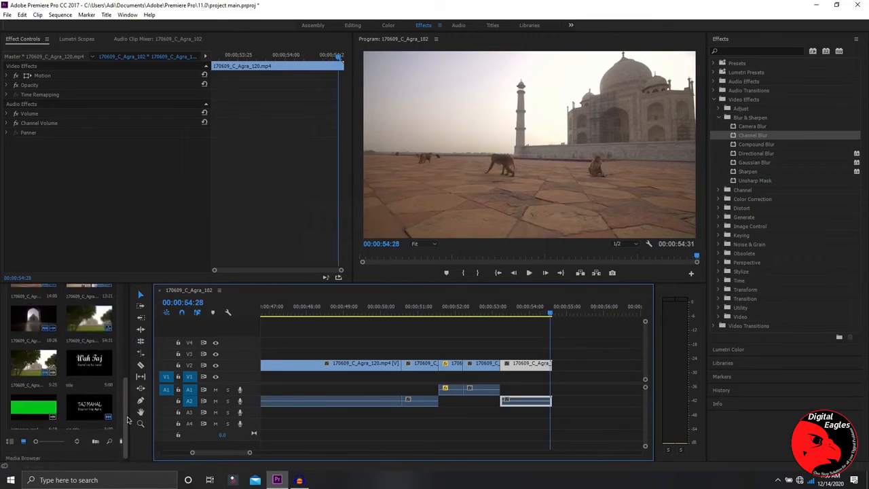
{"action": "scroll", "coordinate": [126, 397], "scroll_direction": "down", "scroll_amount": 1}
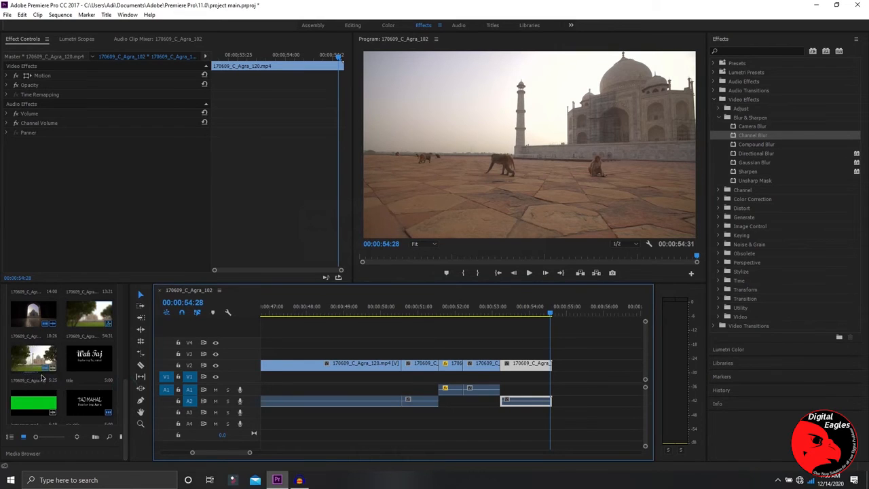
{"action": "right_click", "coordinate": [97, 360]}
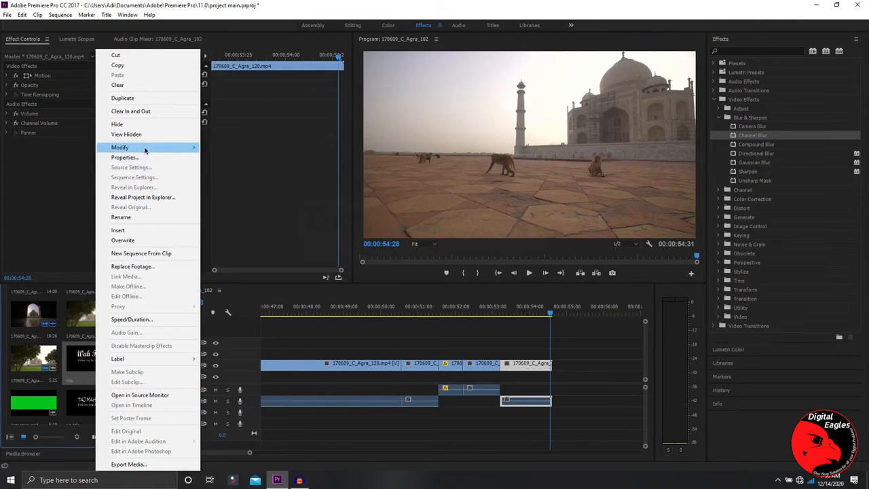
{"action": "mouse_move", "coordinate": [145, 150]}
{"action": "left_click", "coordinate": [78, 363]}
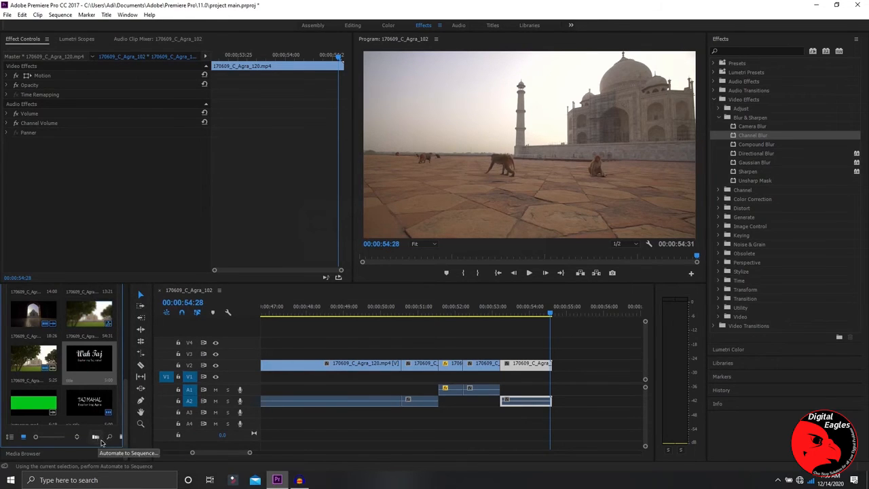
{"action": "right_click", "coordinate": [88, 391]}
{"action": "left_click", "coordinate": [72, 440]}
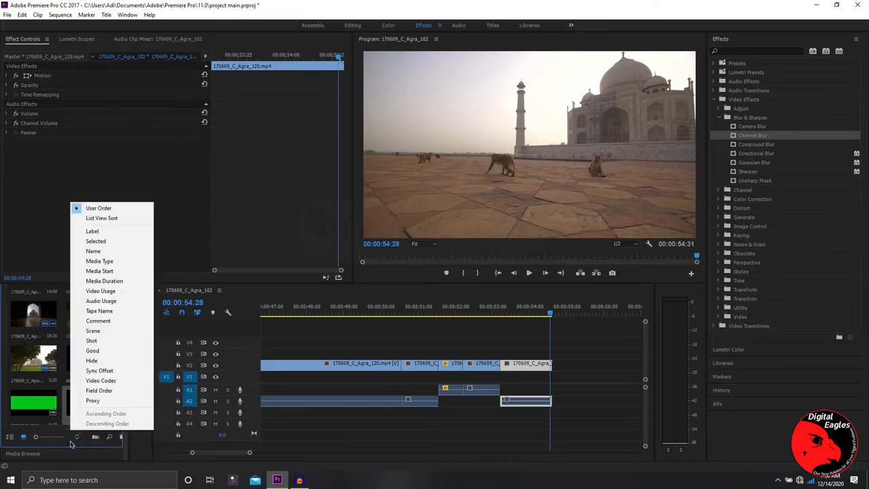
{"action": "left_click", "coordinate": [126, 469]}
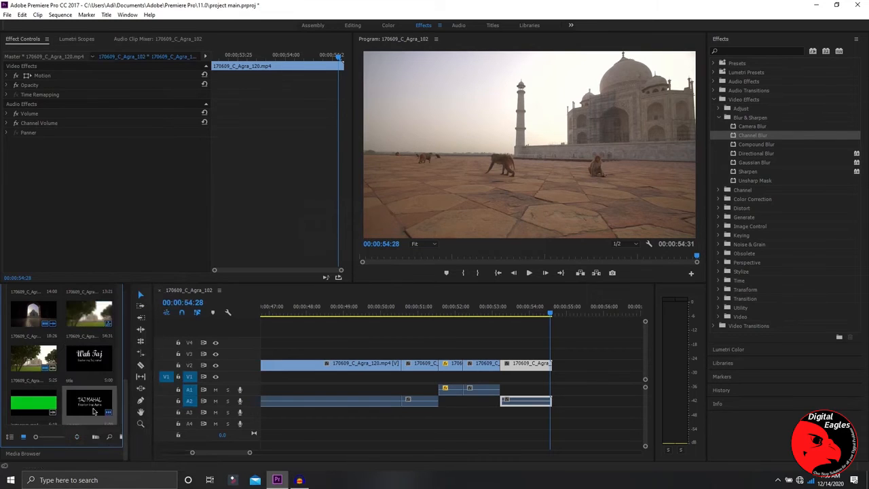
Create a new 1920 x 1080 title with the default settings and add the text "Thanks for Watching".
{"action": "right_click", "coordinate": [118, 377]}
{"action": "mouse_move", "coordinate": [165, 410]}
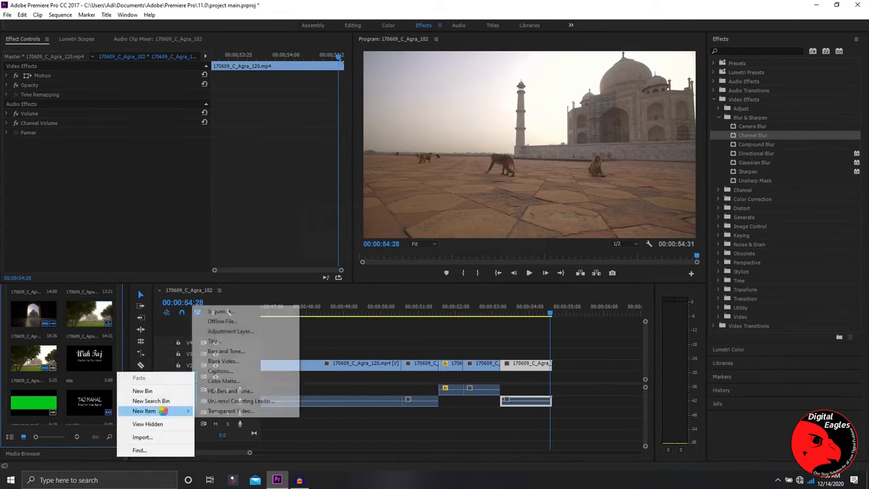
{"action": "left_click", "coordinate": [251, 342]}
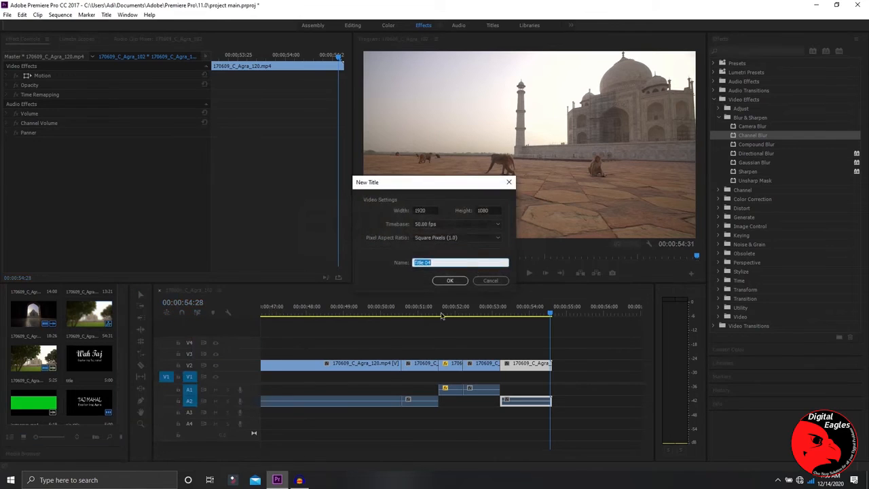
{"action": "left_click", "coordinate": [441, 279]}
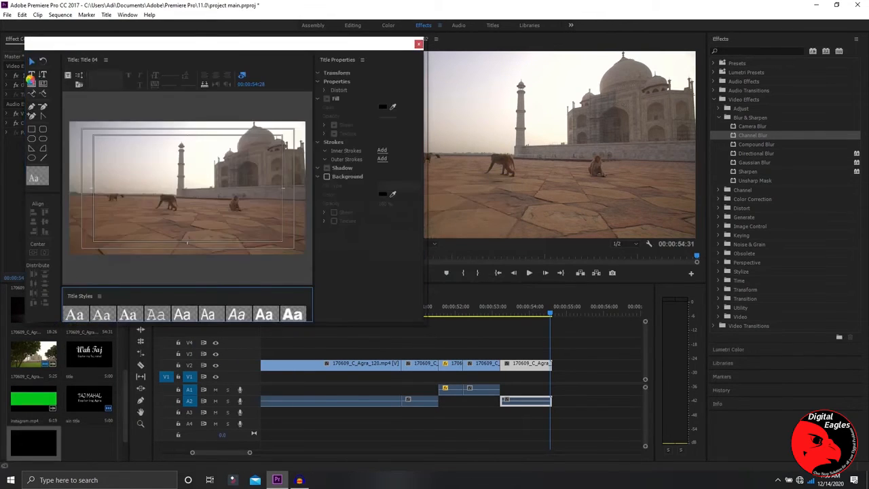
{"action": "left_click", "coordinate": [123, 195]}
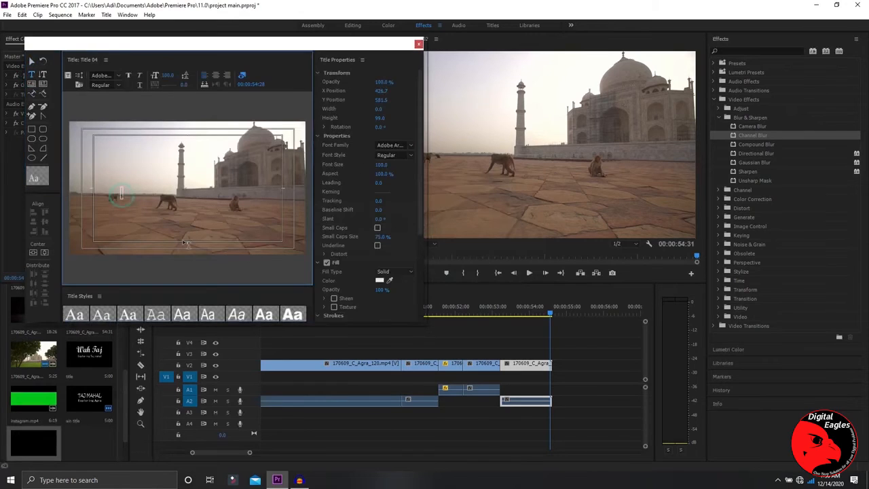
{"action": "type", "text": "Thanks for"}
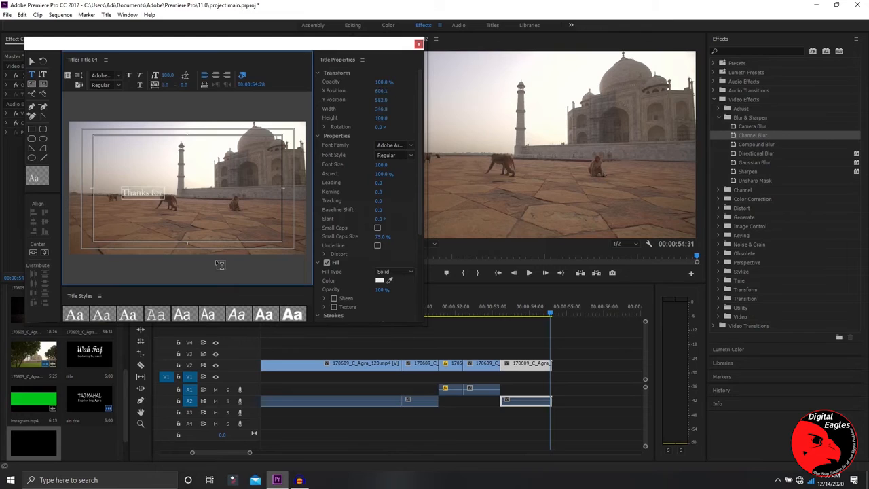
{"action": "type", "text": " Watching"}
Enlarge the "Thanks for Watching" text to a font size of about 225 and move it slightly up and left.
{"action": "left_click_drag", "start_coordinate": [200, 188], "coordinate": [272, 172]}
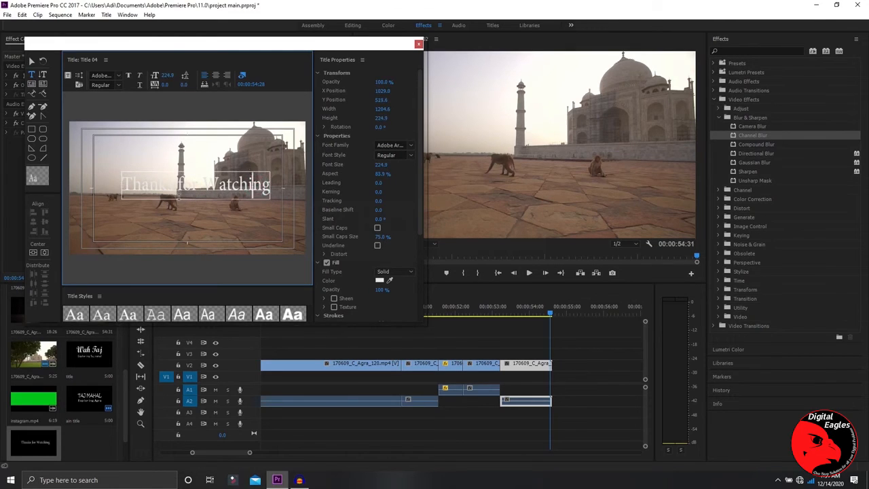
{"action": "left_click", "coordinate": [32, 61]}
{"action": "left_click", "coordinate": [196, 188]}
{"action": "left_click_drag", "start_coordinate": [196, 189], "coordinate": [190, 183]}
Add a second line below reading "A Video by" and the creator's name, scaled down to a font size of about 104.
{"action": "left_click", "coordinate": [31, 74]}
{"action": "left_click", "coordinate": [134, 204]}
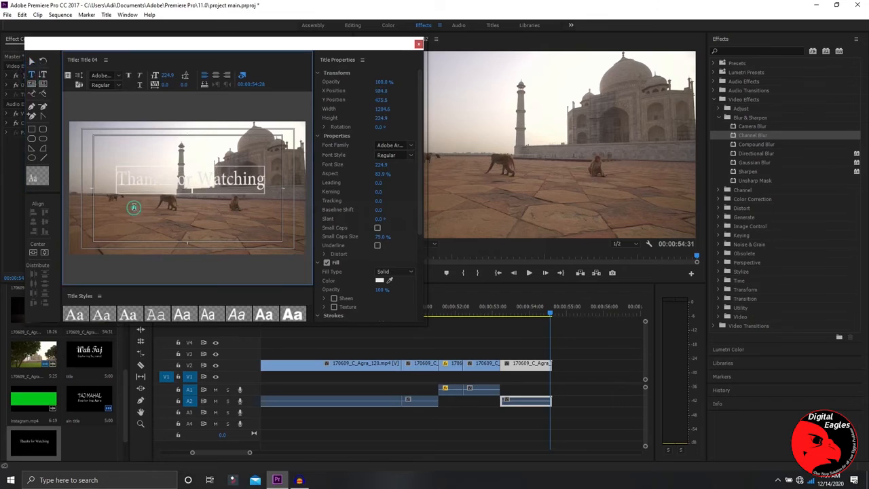
{"action": "type", "text": "A Videob"}
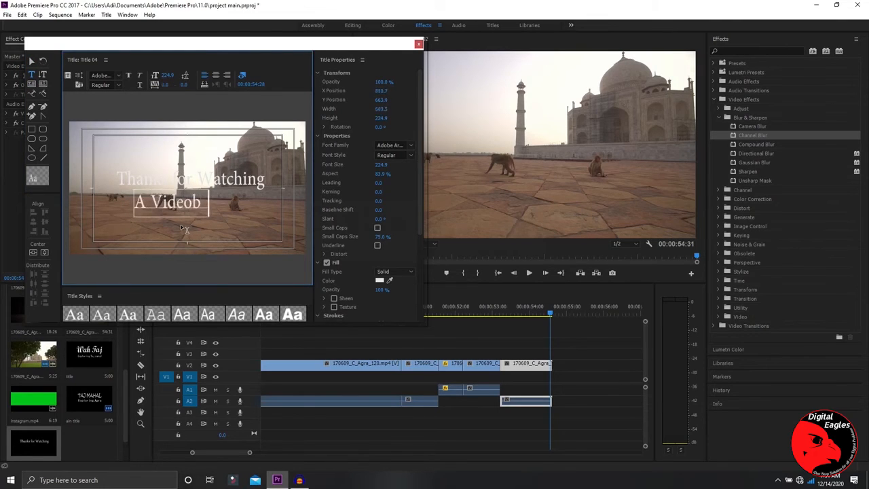
{"action": "type", "text": "y adi"}
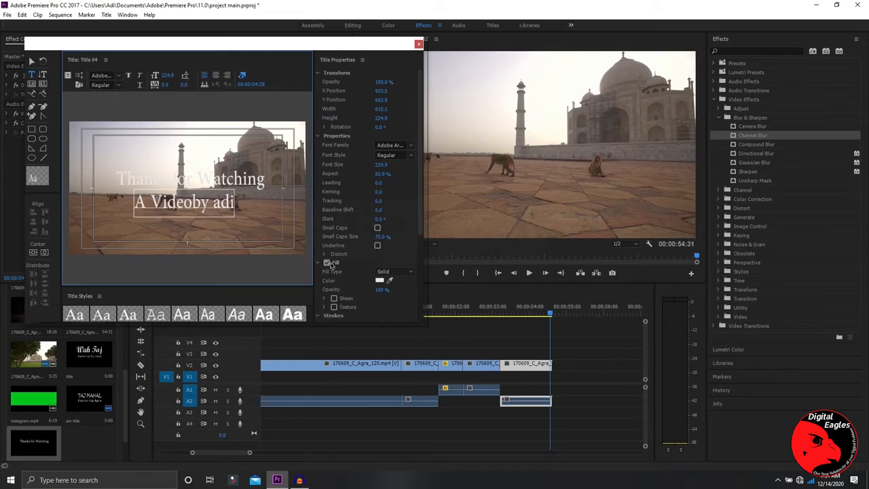
{"action": "left_click_drag", "start_coordinate": [235, 192], "coordinate": [200, 199]}
{"action": "left_click", "coordinate": [173, 208]}
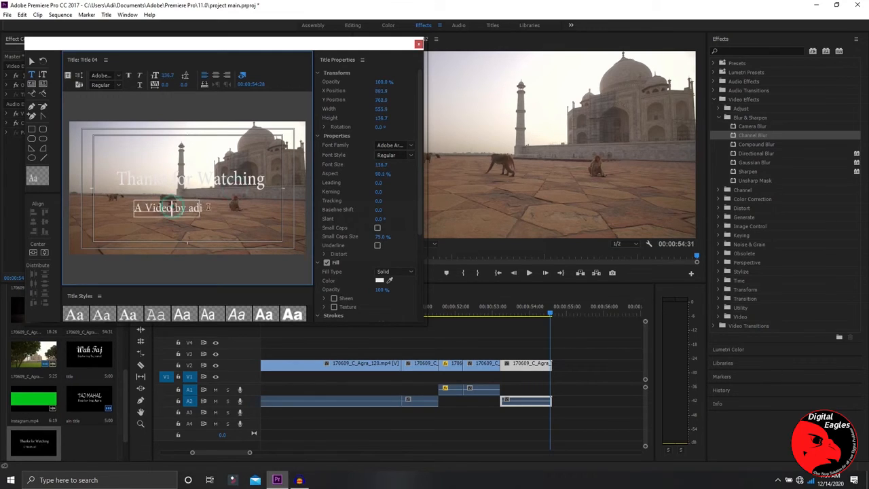
{"action": "left_click_drag", "start_coordinate": [202, 198], "coordinate": [194, 204]}
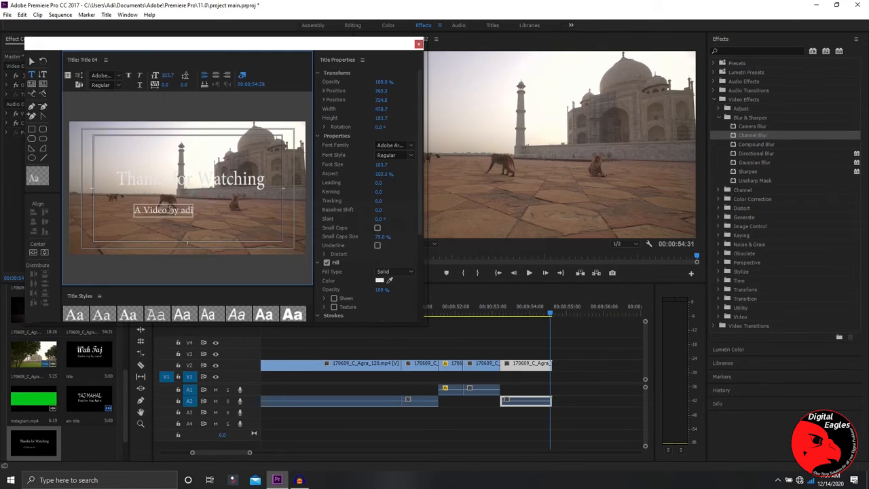
Move the smaller credit line up so it sits roughly centred just beneath "Thanks for Watching".
{"action": "left_click", "coordinate": [32, 61]}
{"action": "left_click", "coordinate": [155, 216]}
{"action": "left_click_drag", "start_coordinate": [156, 216], "coordinate": [182, 207]}
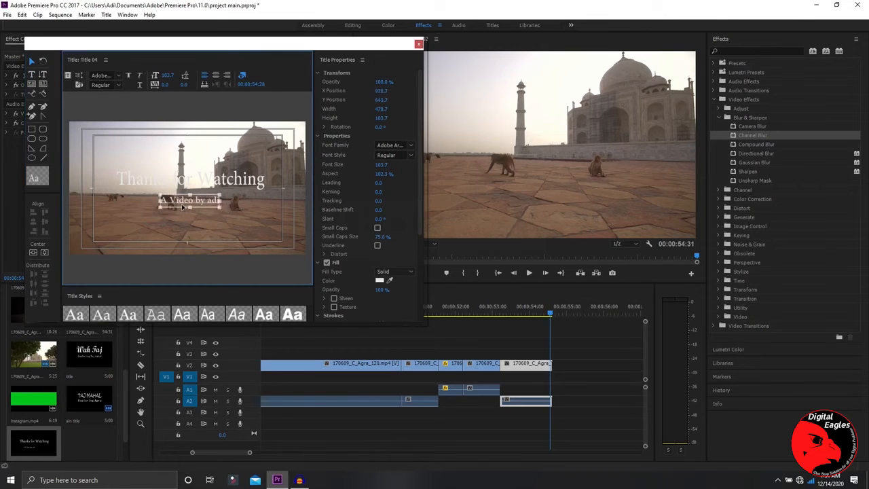
Close the title editor and place the new title on V3, starting at the end of the last 120 clip piece.
{"action": "left_click", "coordinate": [419, 44]}
{"action": "left_click_drag", "start_coordinate": [44, 453], "coordinate": [558, 353]}
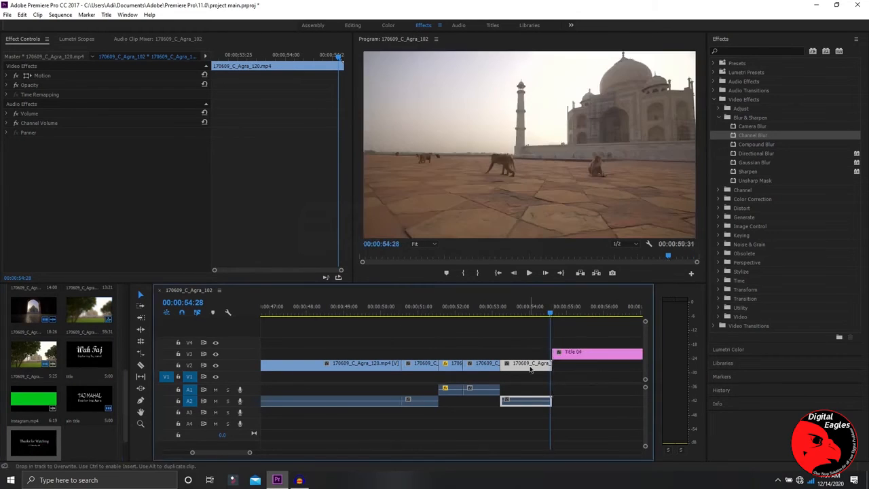
{"action": "mouse_move", "coordinate": [220, 455]}
{"action": "left_mouse_down"}
{"action": "mouse_move", "coordinate": [235, 453]}
{"action": "mouse_move", "coordinate": [225, 457]}
{"action": "left_mouse_up"}
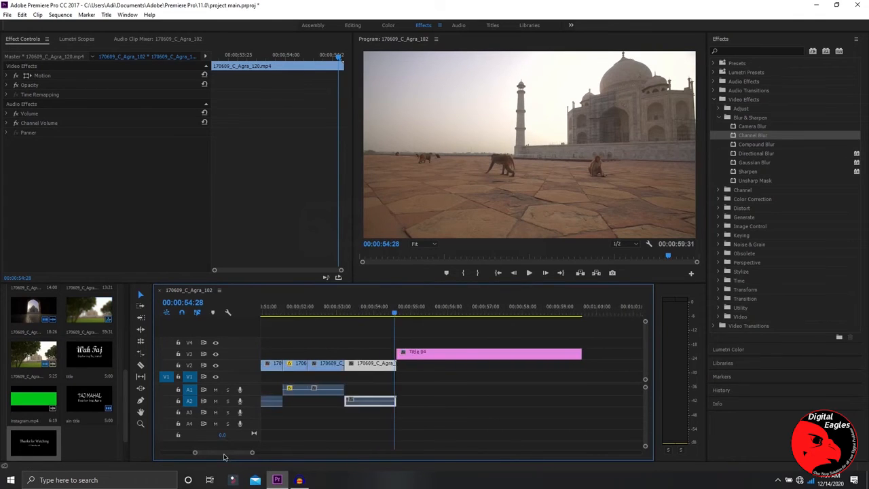
Shorten the end title to finish at 00:00:56:33 and place clip 170609_C_Agra_102.mp4 beneath it on V2.
{"action": "left_click_drag", "start_coordinate": [580, 354], "coordinate": [472, 354]}
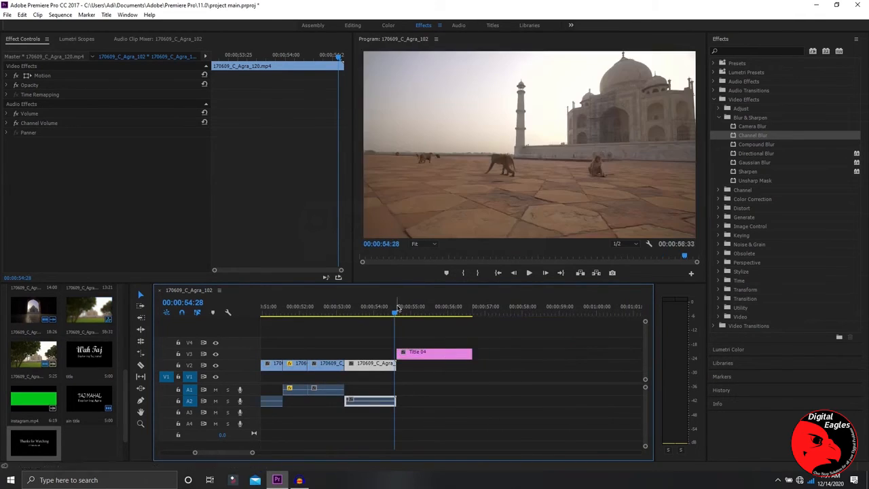
{"action": "left_click", "coordinate": [428, 311]}
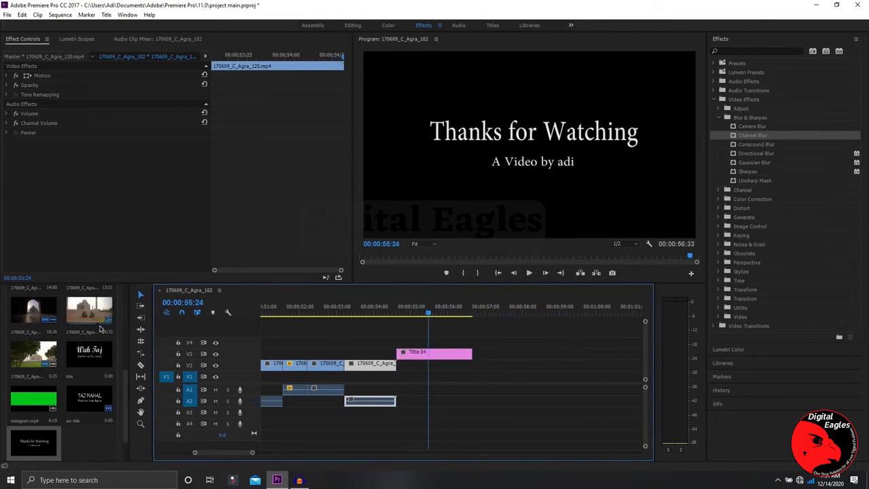
{"action": "left_click", "coordinate": [96, 324]}
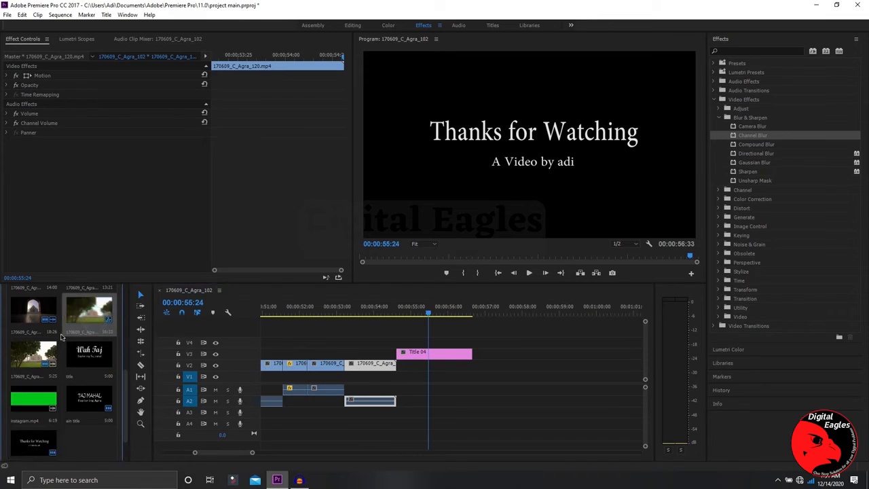
{"action": "left_click_drag", "start_coordinate": [123, 381], "coordinate": [121, 328]}
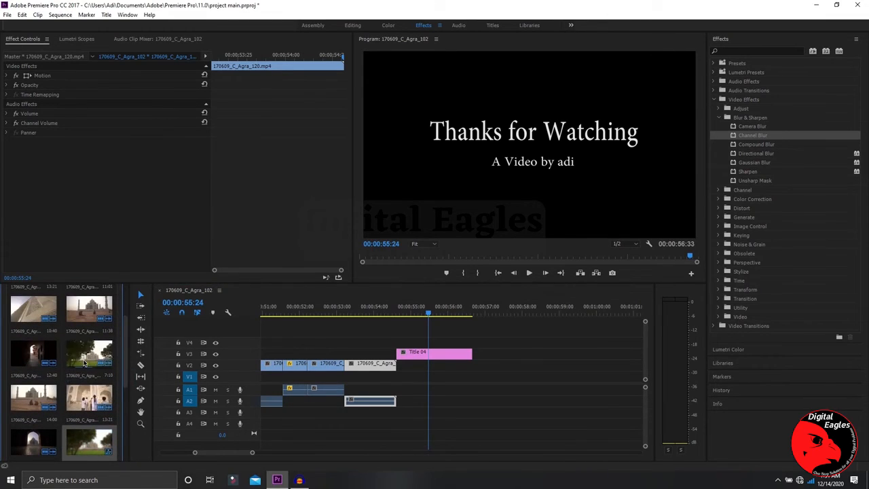
{"action": "left_click", "coordinate": [87, 357]}
{"action": "left_click_drag", "start_coordinate": [171, 384], "coordinate": [460, 330]}
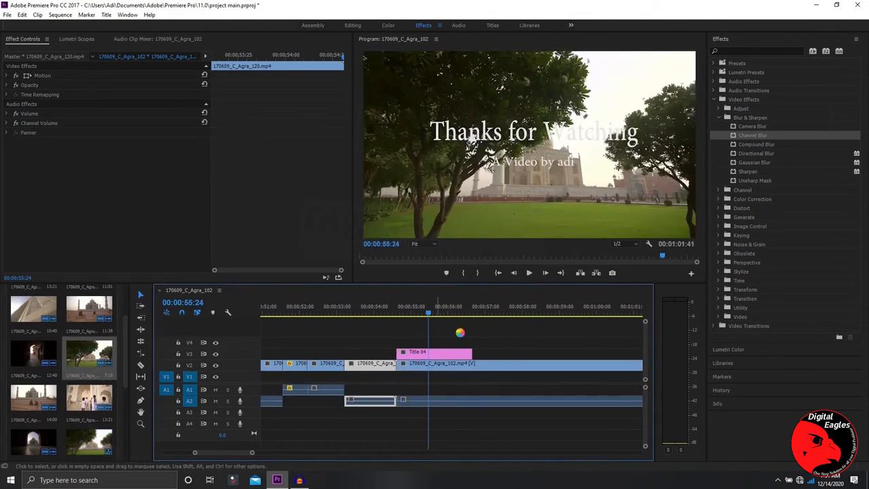
{"action": "key", "text": "space"}
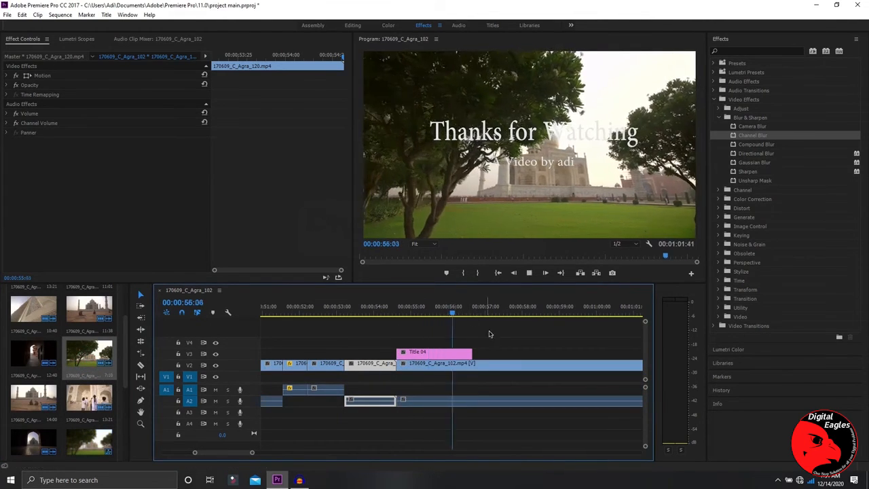
Split the 170609_C_Agra_102.mp4 clip at the end of the closing title and delete the part after it.
{"action": "left_click", "coordinate": [475, 315]}
{"action": "left_click_drag", "start_coordinate": [475, 314], "coordinate": [472, 313]}
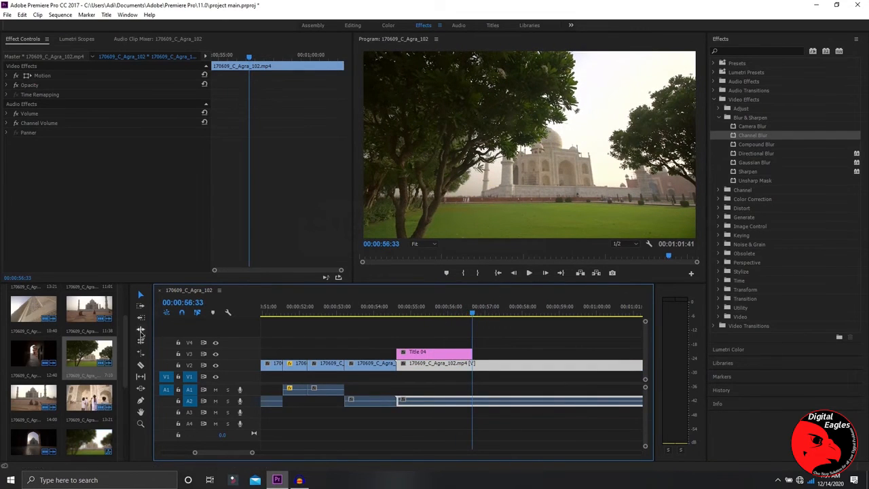
{"action": "left_click", "coordinate": [140, 366]}
{"action": "left_click", "coordinate": [474, 369]}
{"action": "left_click", "coordinate": [139, 294]}
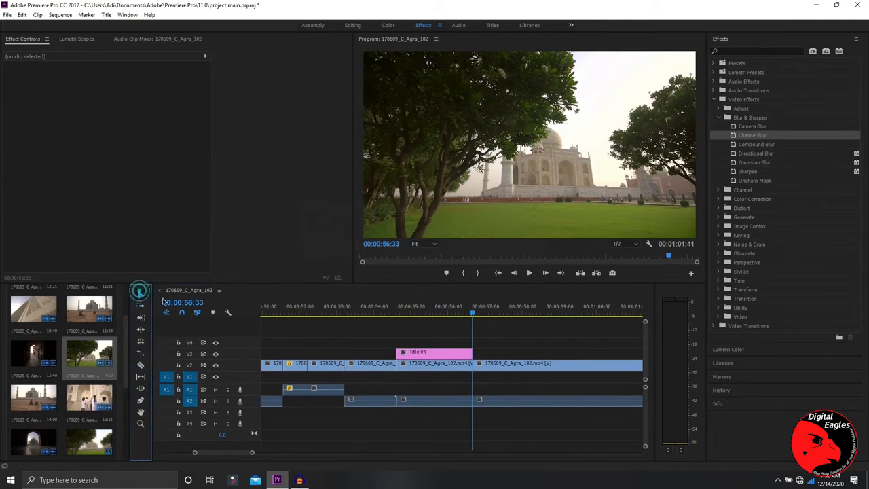
{"action": "left_click", "coordinate": [545, 364]}
{"action": "key", "text": "Delete"}
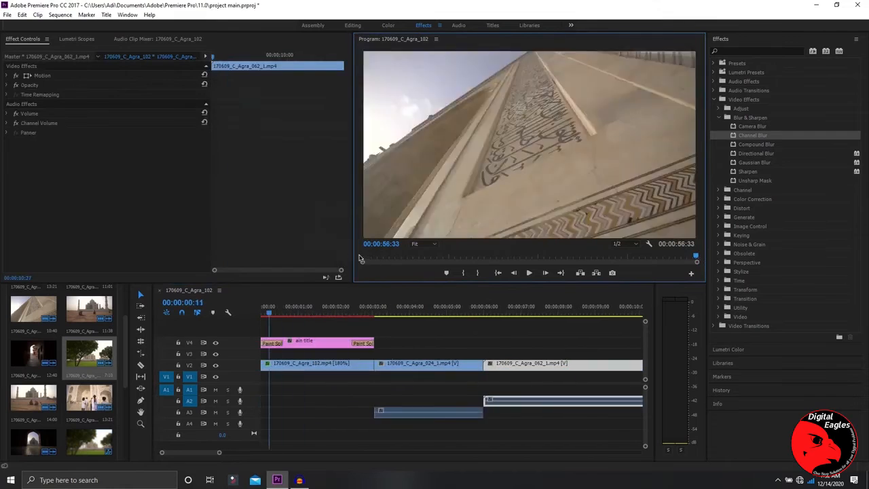
Search the effects for "crop" and apply Crop to the opening 170609_C_Agra_102.mp4 clip under the Taj Mahal title.
{"action": "left_click", "coordinate": [360, 258]}
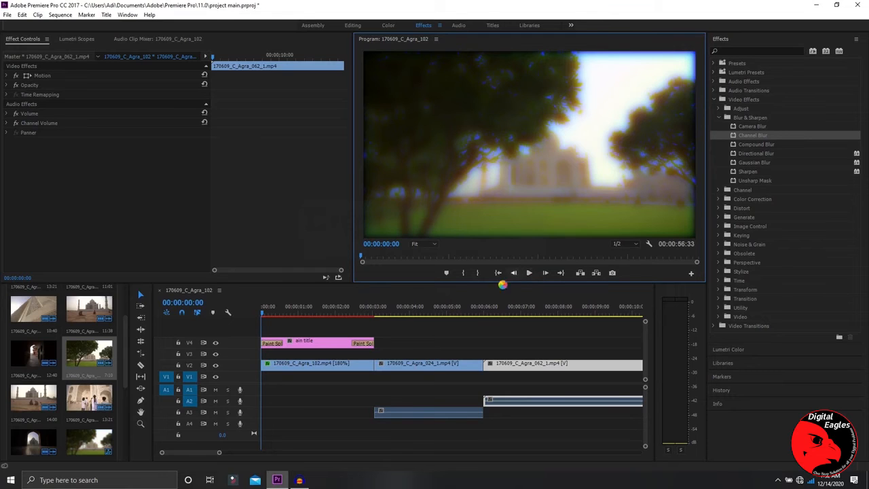
{"action": "left_click", "coordinate": [422, 309]}
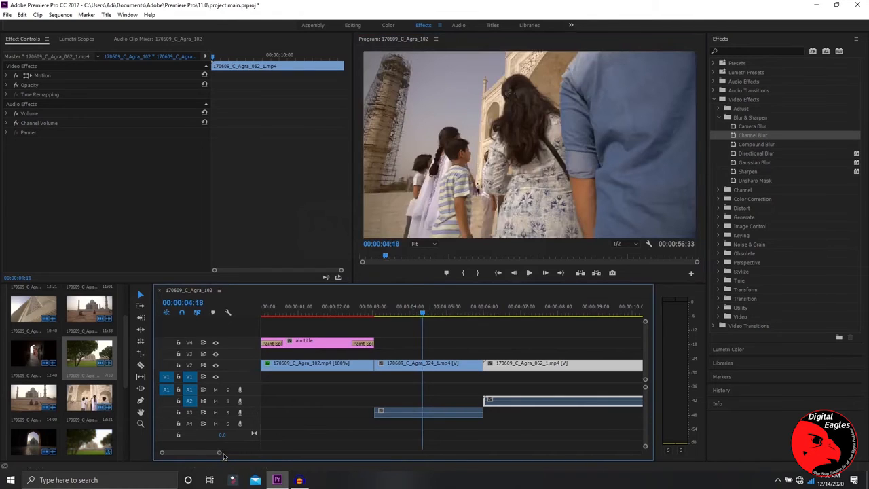
{"action": "left_click_drag", "start_coordinate": [220, 454], "coordinate": [301, 448]}
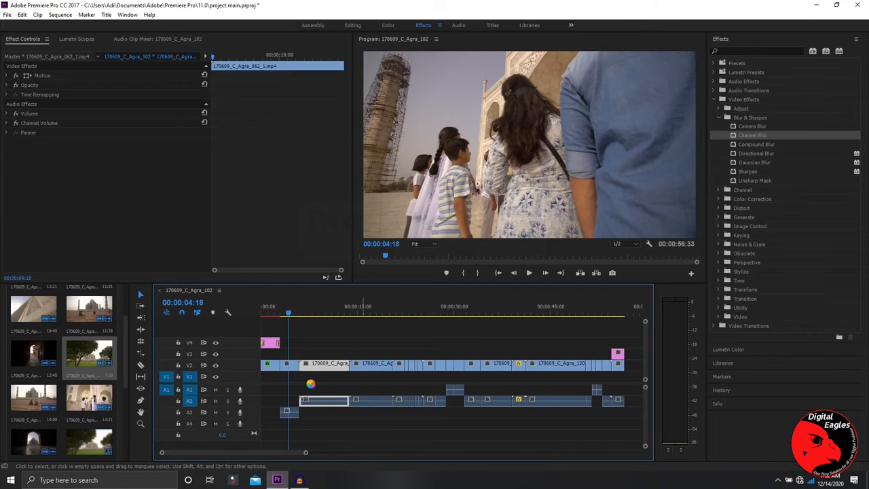
{"action": "left_click", "coordinate": [297, 345]}
{"action": "left_click", "coordinate": [273, 314]}
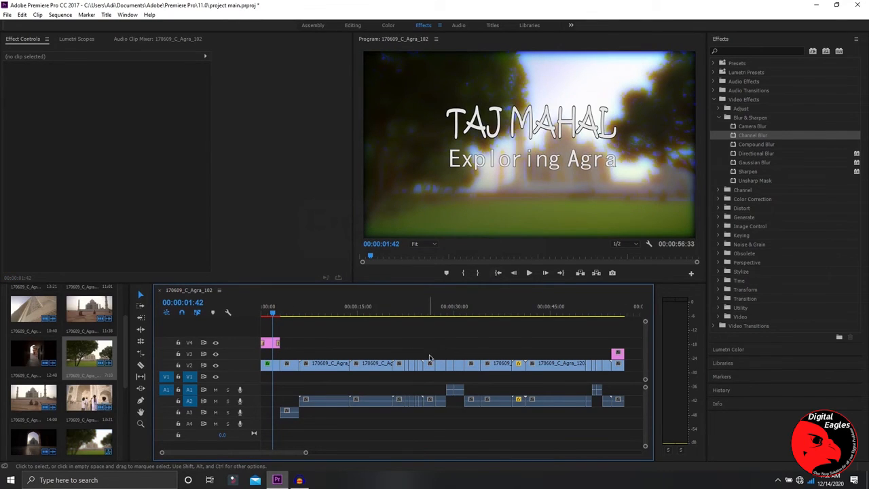
{"action": "left_click", "coordinate": [725, 51]}
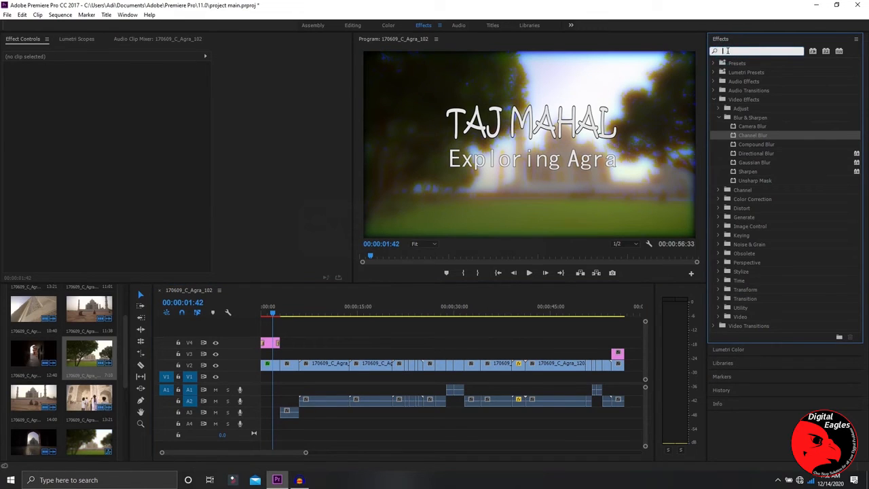
{"action": "type", "text": "crop"}
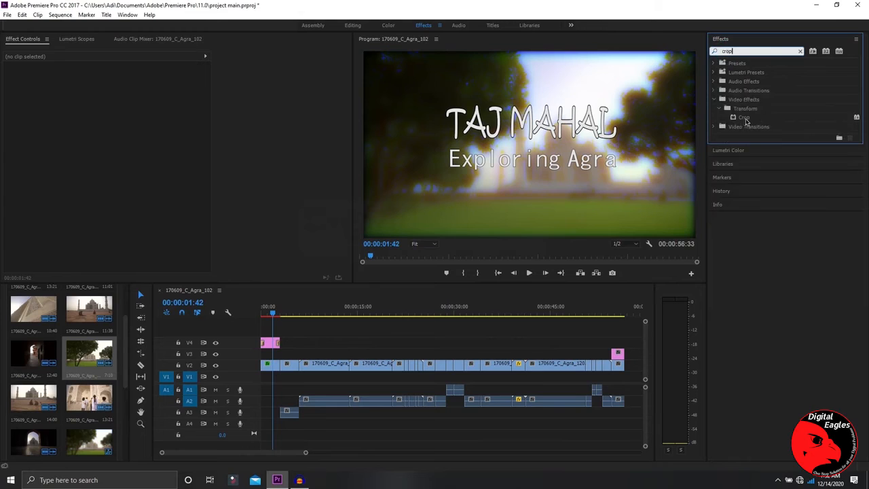
{"action": "left_click_drag", "start_coordinate": [745, 120], "coordinate": [267, 370]}
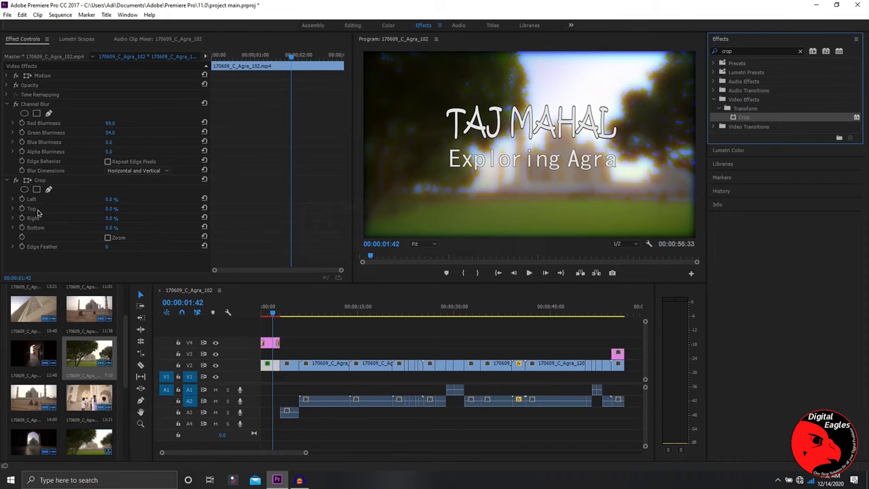
Set the opening clip's Crop Top and Bottom values to 13% each.
{"action": "left_click", "coordinate": [109, 209]}
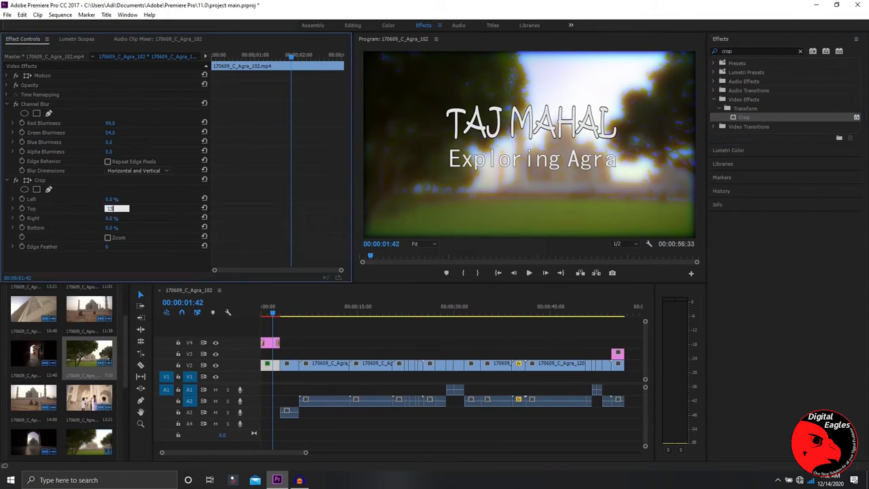
{"action": "left_click", "coordinate": [109, 228]}
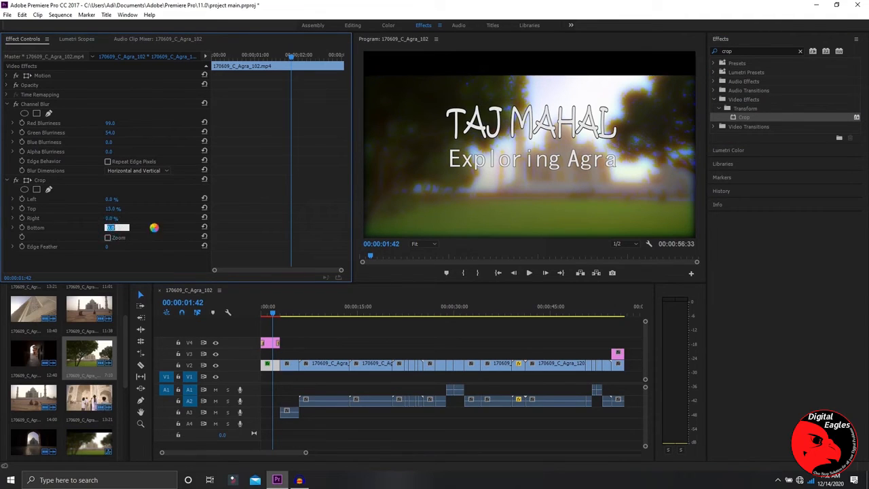
{"action": "type", "text": "13"}
{"action": "left_click", "coordinate": [162, 258]}
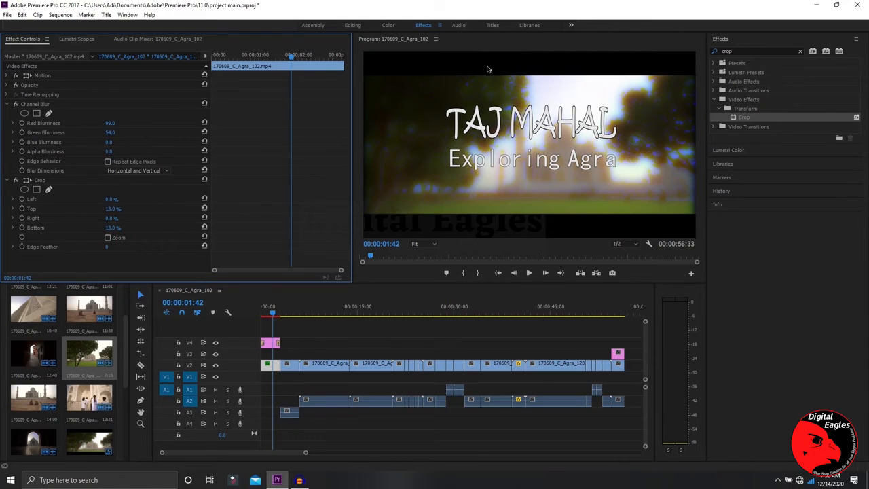
Apply Crop to the second clip, 170609_C_Agra_024_1.mp4, with Top and Bottom set to 13%.
{"action": "left_click_drag", "start_coordinate": [742, 117], "coordinate": [290, 363]}
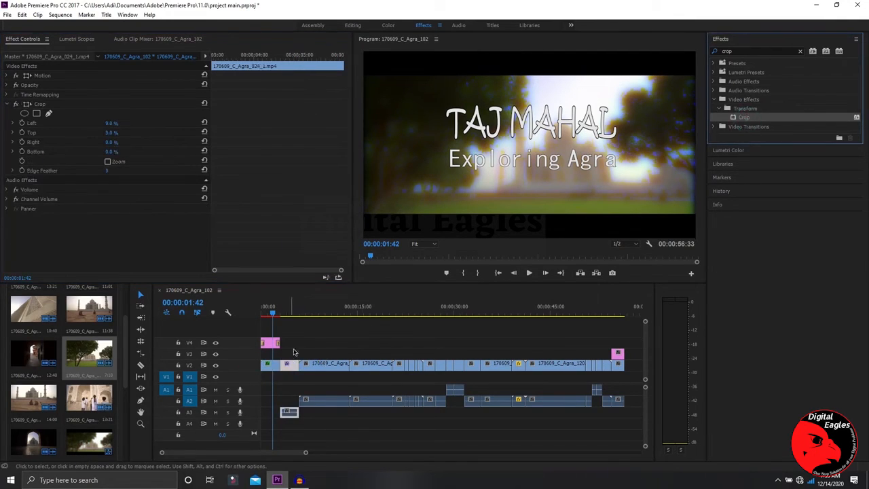
{"action": "left_click", "coordinate": [287, 312]}
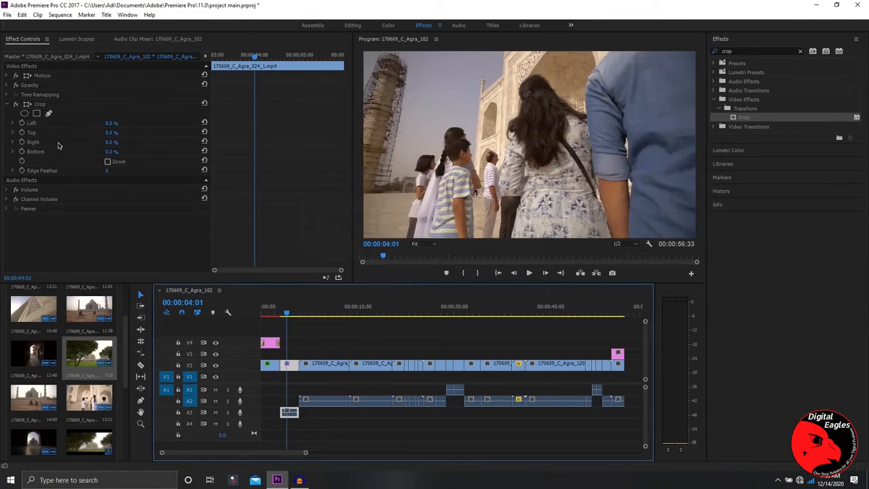
{"action": "left_click", "coordinate": [111, 132]}
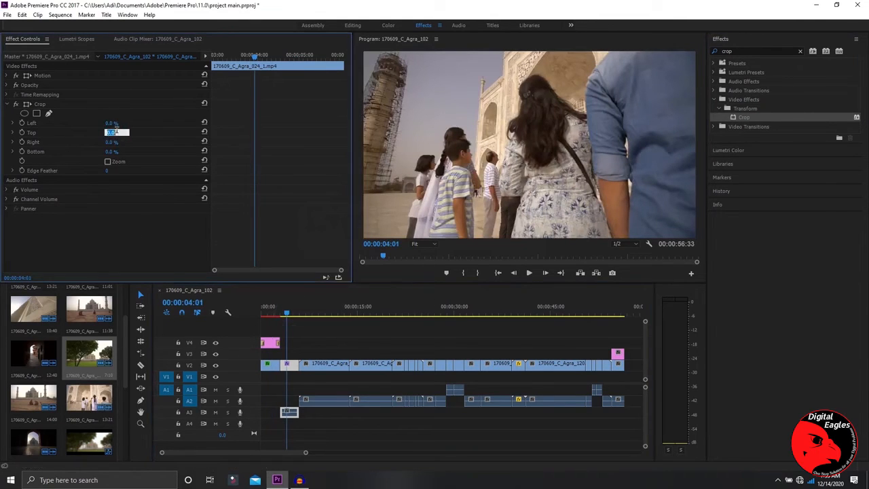
{"action": "type", "text": "13"}
{"action": "left_click", "coordinate": [109, 152]}
{"action": "type", "text": "13"}
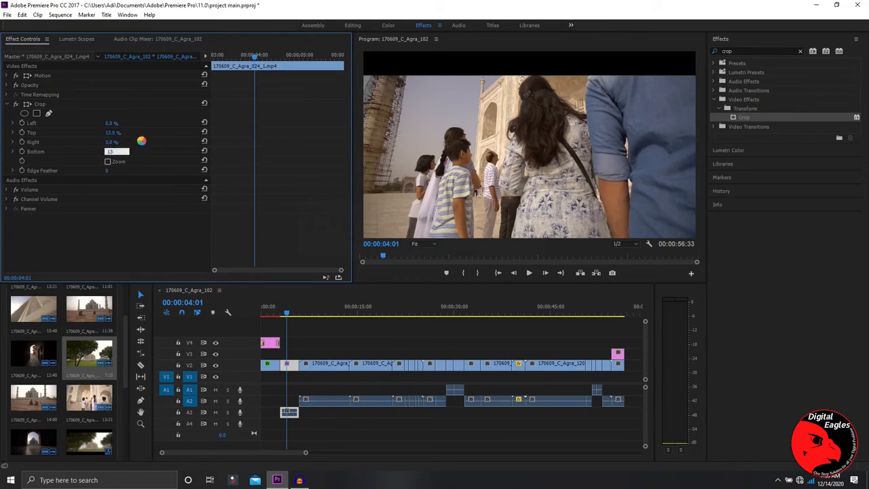
{"action": "left_click", "coordinate": [114, 245]}
Apply Crop to the third clip, 170609_C_Agra_062_1.mp4, with Top and Bottom set to 13%.
{"action": "left_click_drag", "start_coordinate": [745, 121], "coordinate": [330, 363]}
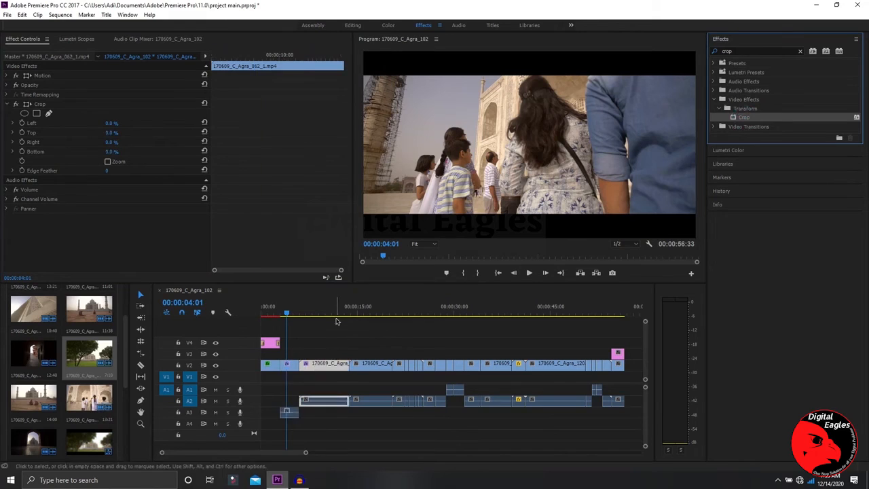
{"action": "left_click", "coordinate": [334, 313]}
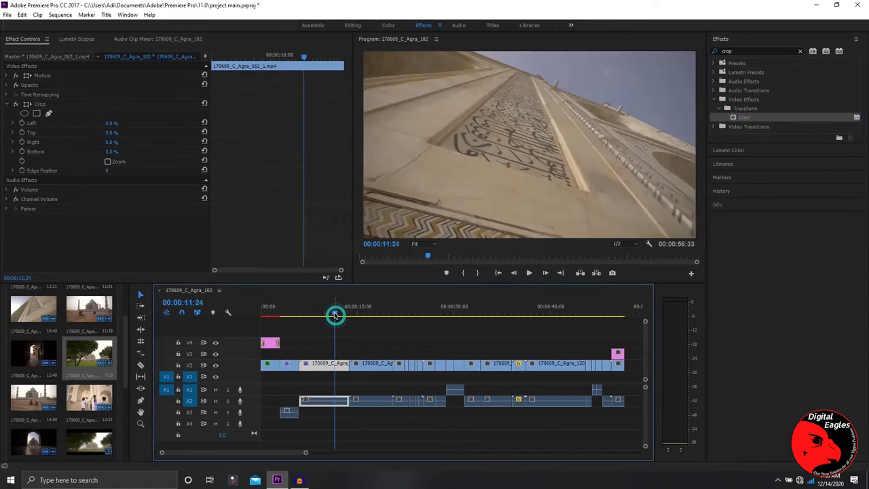
{"action": "left_click", "coordinate": [111, 132]}
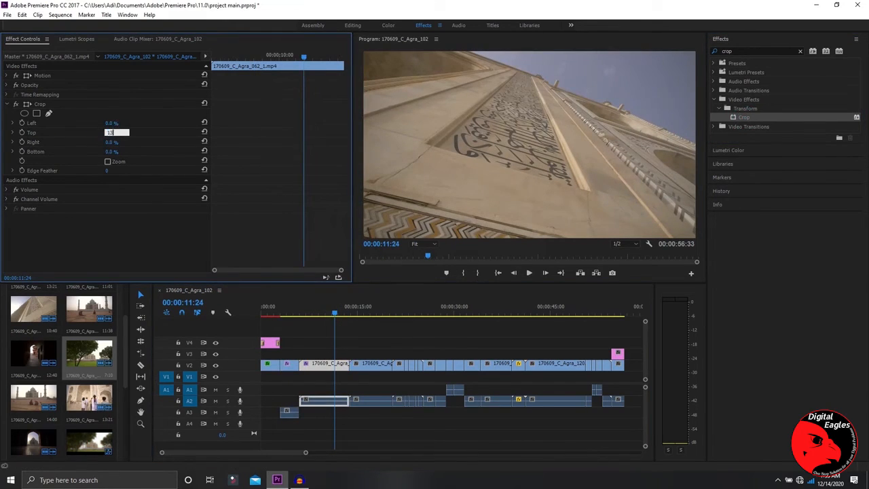
{"action": "key", "text": "Return"}
{"action": "left_click", "coordinate": [115, 151]}
{"action": "type", "text": "15"}
{"action": "key", "text": "Return"}
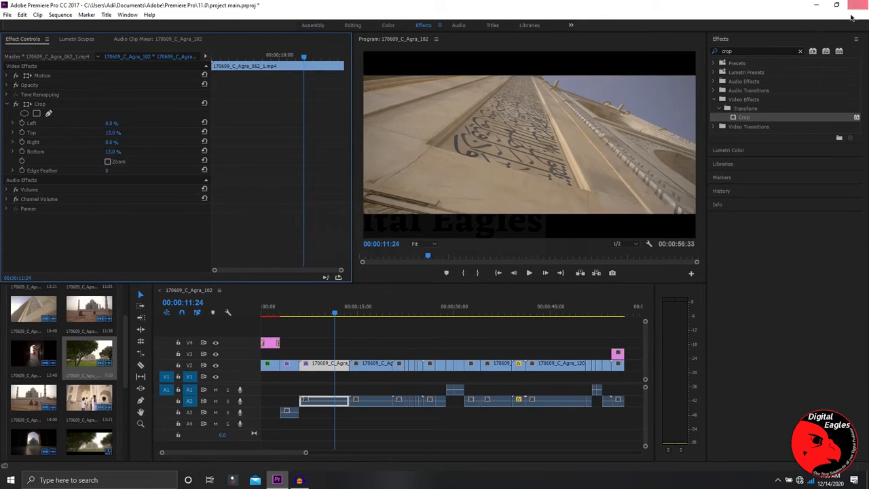
Apply Crop with 13% Top and Bottom to the remaining V2 clips and check frames along the sequence.
{"action": "left_click_drag", "start_coordinate": [740, 117], "coordinate": [382, 366]}
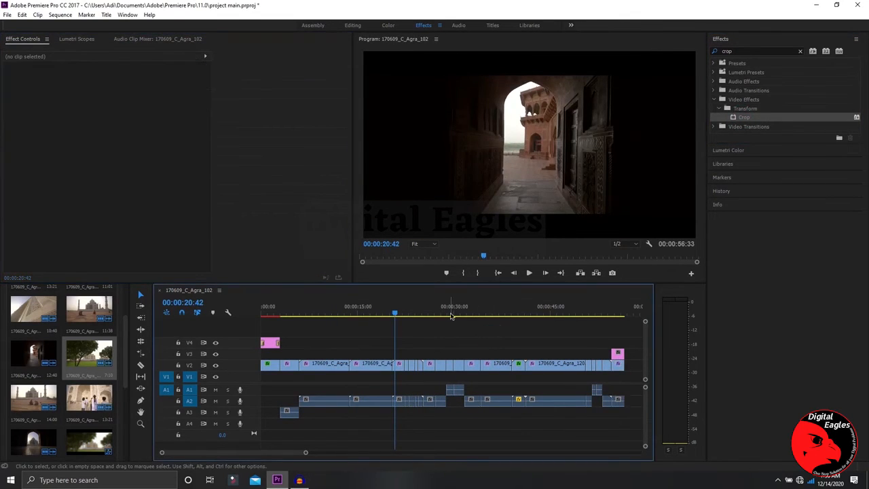
{"action": "left_click", "coordinate": [452, 310]}
{"action": "left_click_drag", "start_coordinate": [541, 306], "coordinate": [565, 306]}
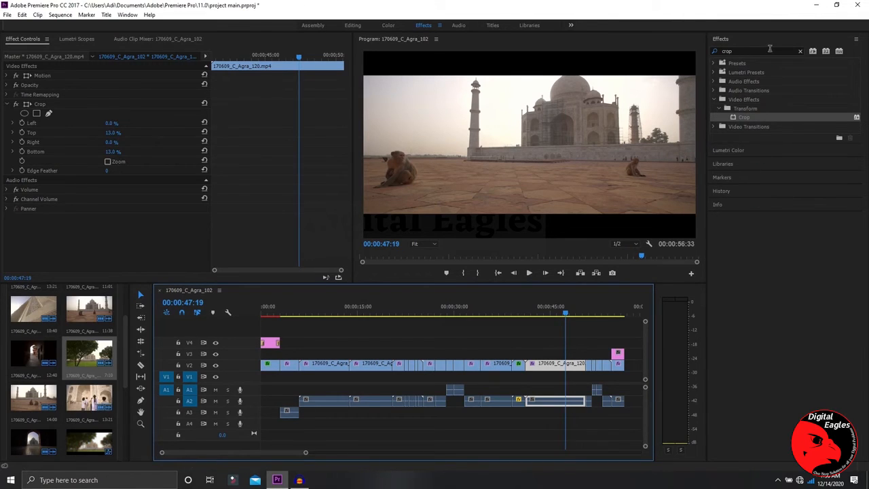
{"action": "left_click", "coordinate": [561, 343]}
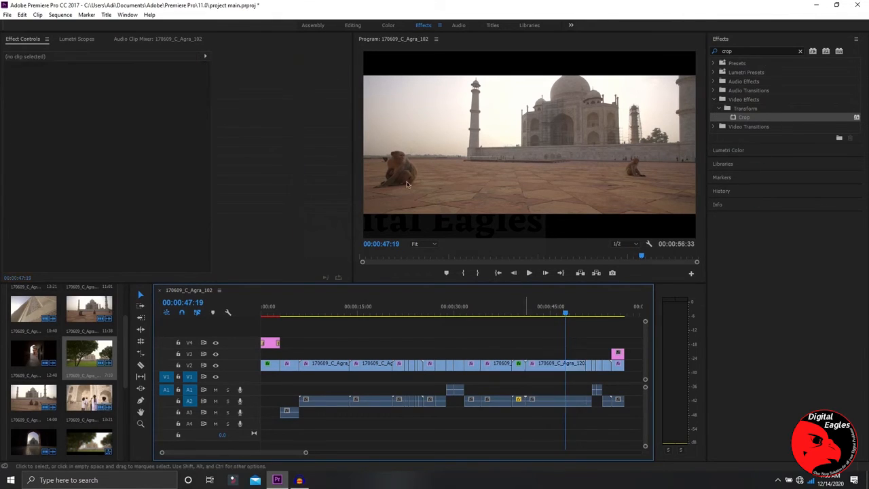
Review the cropped footage from the opening title through the first three clips.
{"action": "left_click", "coordinate": [640, 256]}
{"action": "left_click_drag", "start_coordinate": [573, 258], "coordinate": [364, 256]}
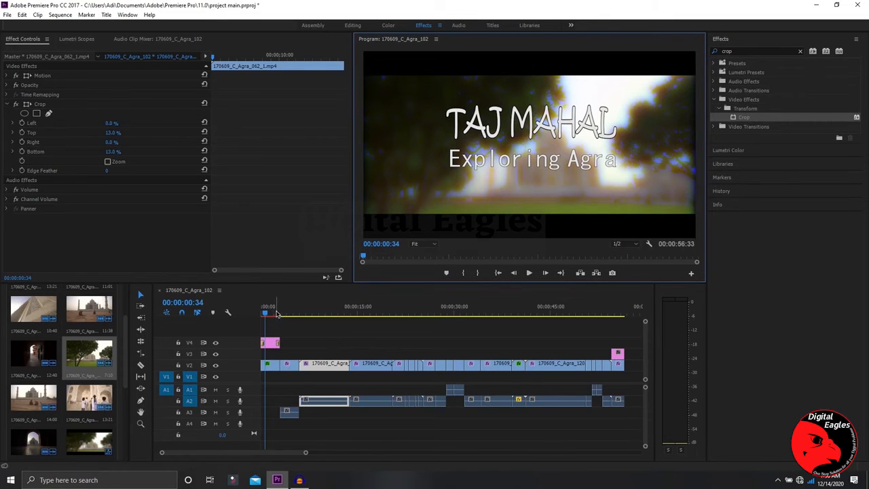
{"action": "left_click", "coordinate": [276, 311]}
{"action": "left_click", "coordinate": [294, 310]}
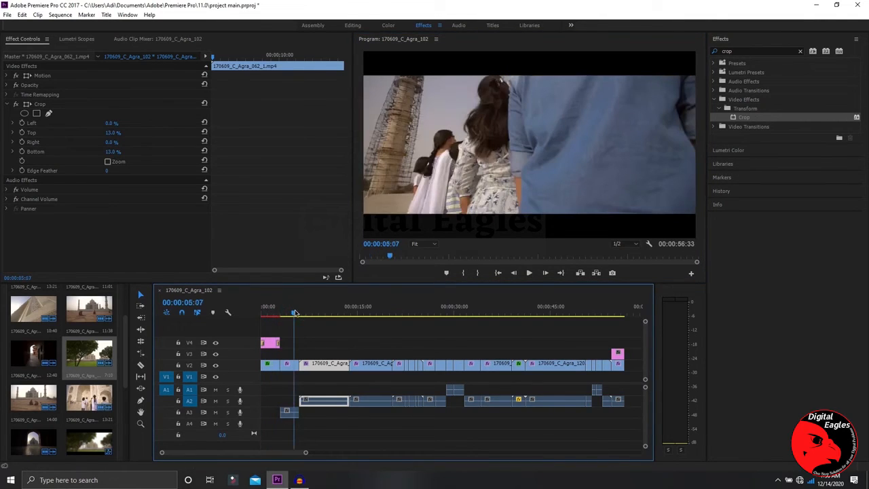
{"action": "left_click", "coordinate": [314, 313]}
{"action": "left_click", "coordinate": [288, 311]}
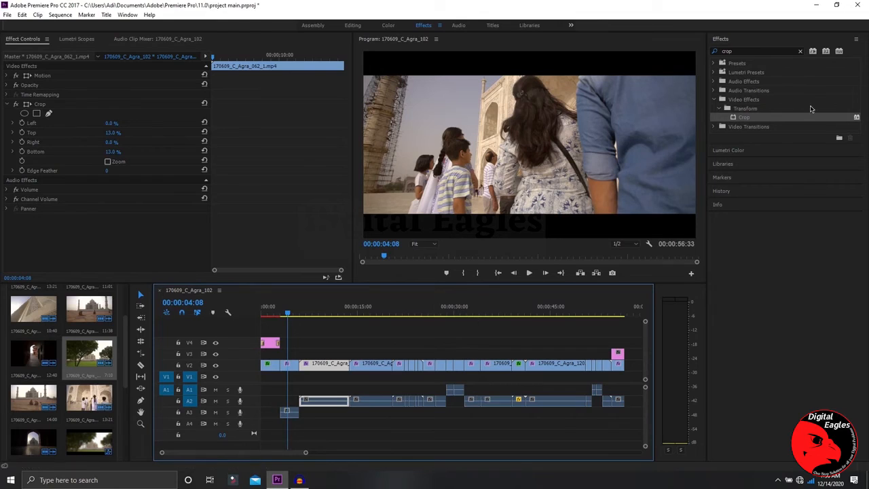
Browse the Cinematic and Filmstocks groups of the Lumetri presets.
{"action": "left_click", "coordinate": [715, 100]}
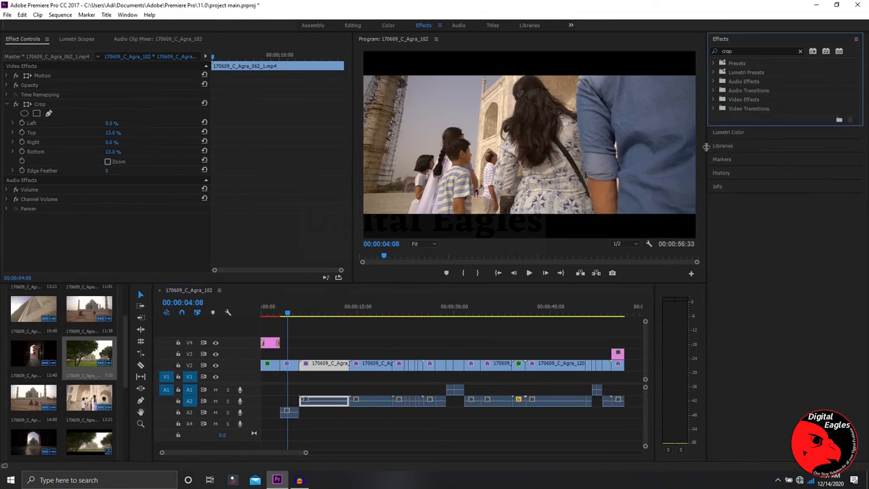
{"action": "left_click", "coordinate": [714, 63]}
{"action": "left_click", "coordinate": [729, 73]}
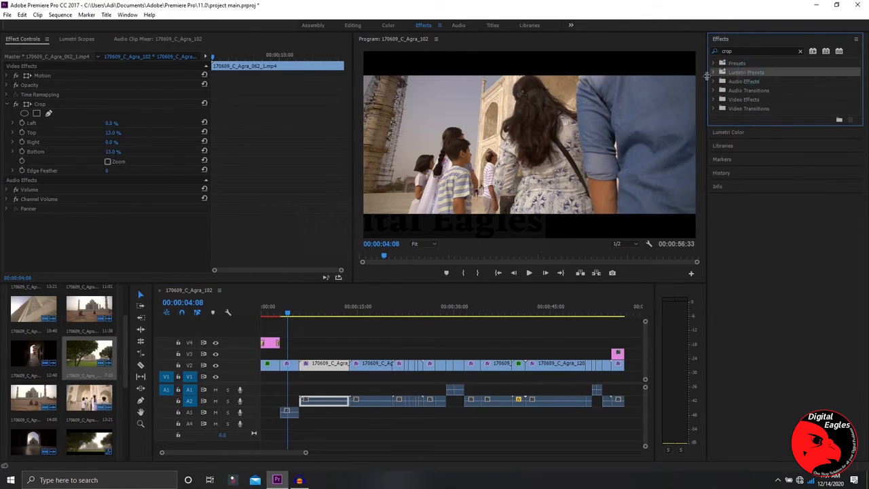
{"action": "left_click", "coordinate": [713, 73]}
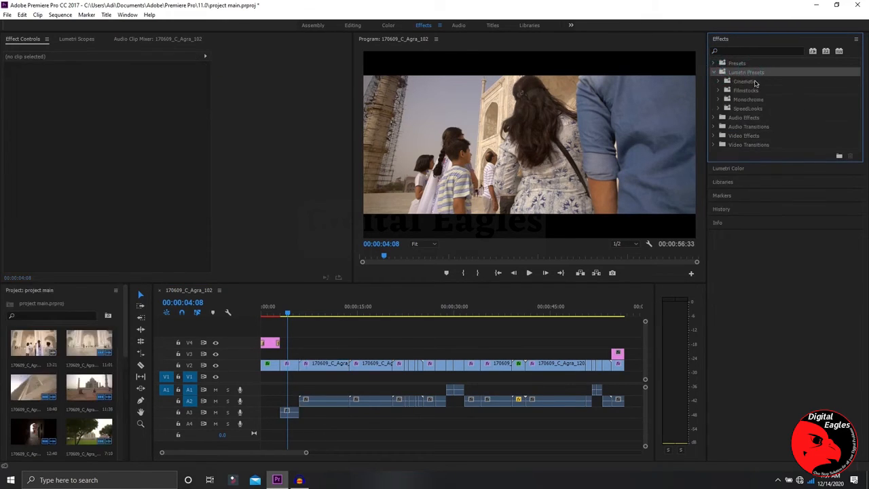
{"action": "left_click", "coordinate": [756, 82]}
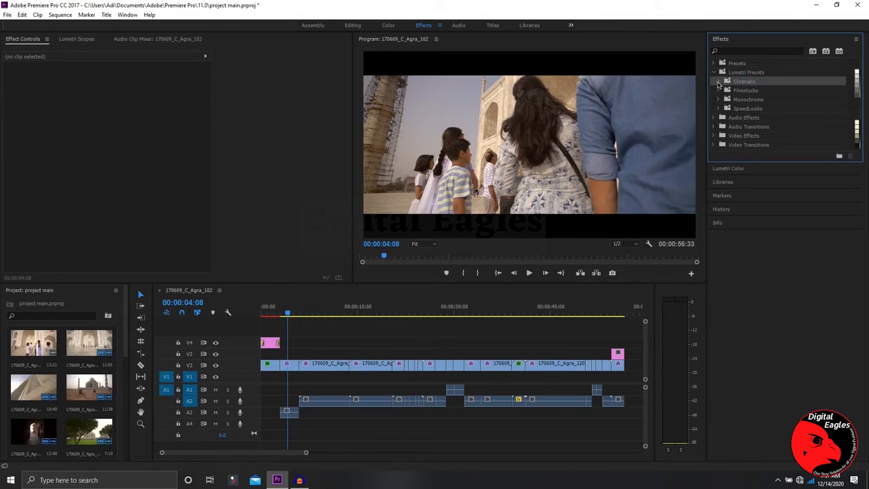
{"action": "left_click", "coordinate": [718, 82]}
{"action": "left_click", "coordinate": [741, 116]}
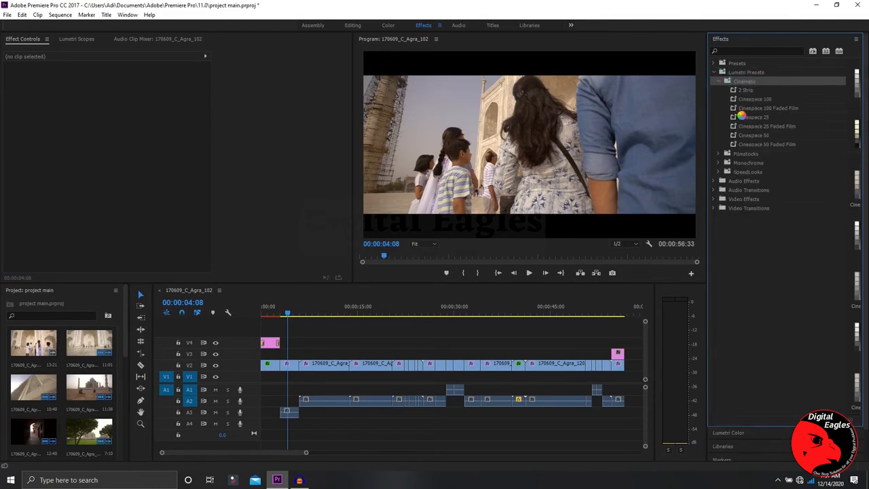
{"action": "left_click", "coordinate": [720, 81]}
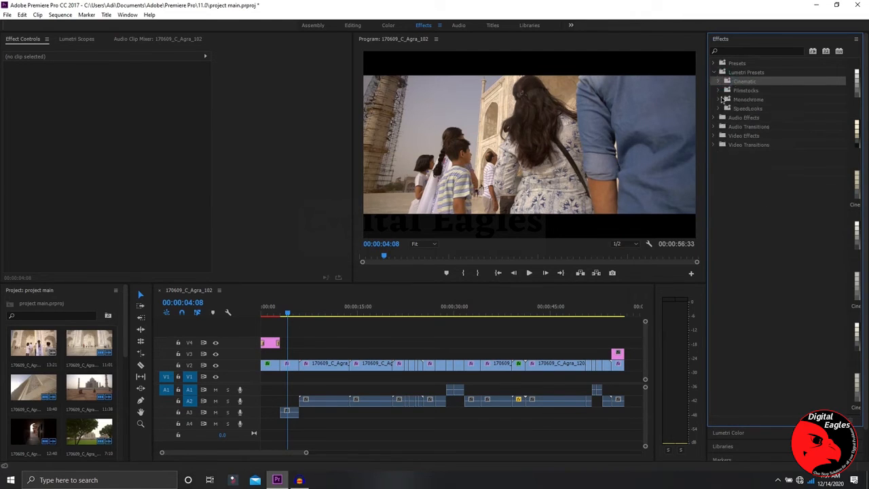
{"action": "left_click", "coordinate": [718, 90]}
{"action": "left_click", "coordinate": [718, 90]}
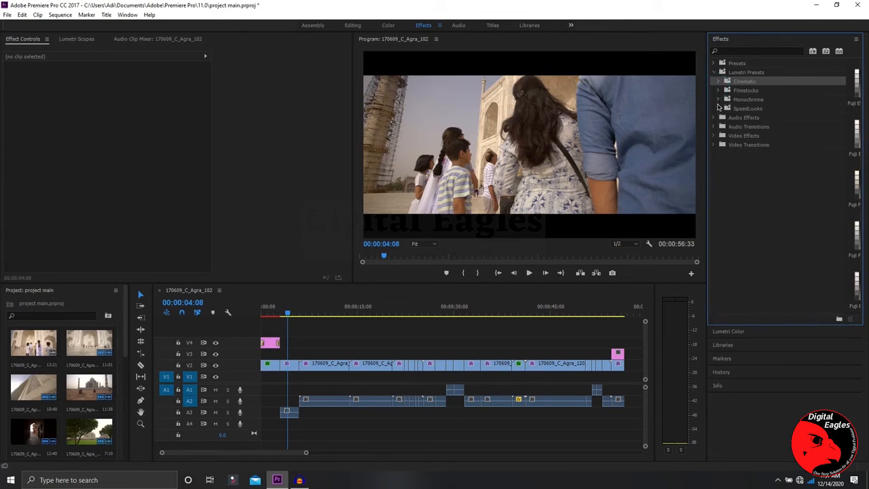
Open the Canon 1D looks in the Cameras group of the SpeedLooks Lumetri presets.
{"action": "left_click", "coordinate": [718, 108]}
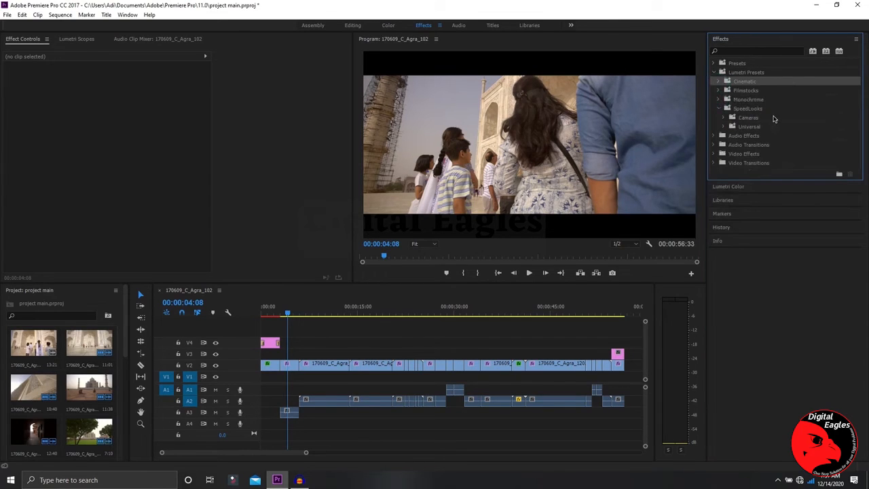
{"action": "double_click", "coordinate": [749, 119]}
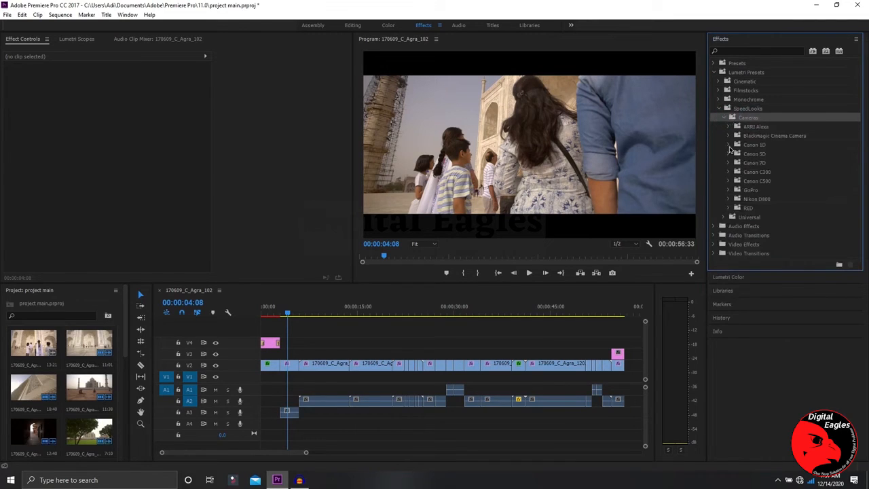
{"action": "left_click", "coordinate": [728, 145]}
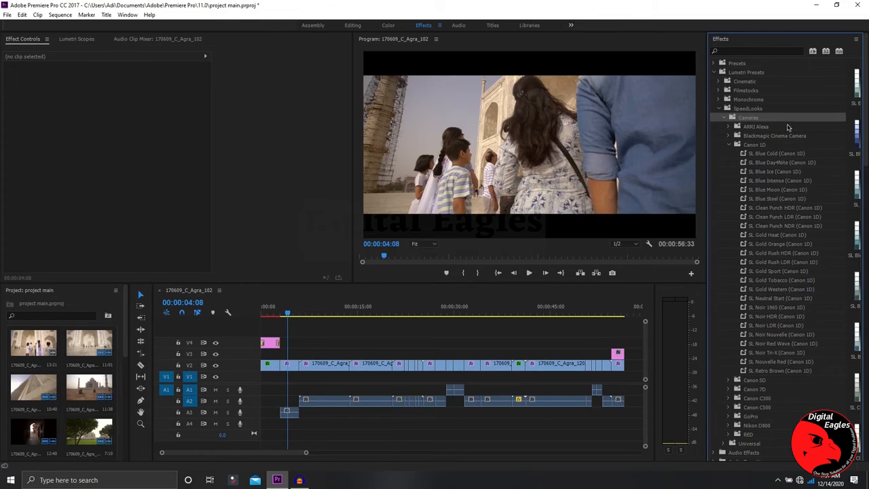
{"action": "left_click", "coordinate": [780, 172]}
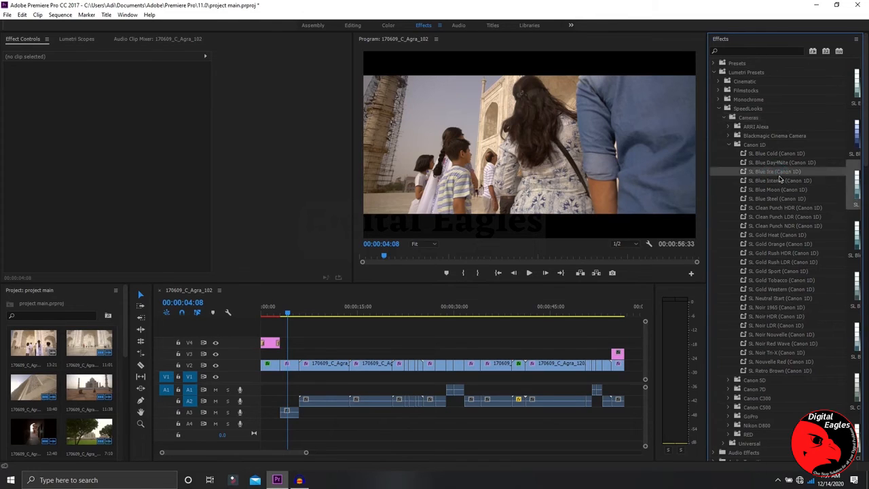
Try the SL Blue Cold, SL Blue Day4Nite and SL Blue Ice (Canon 1D) looks on the second V2 clip, undoing each trial.
{"action": "left_click_drag", "start_coordinate": [779, 156], "coordinate": [285, 365]}
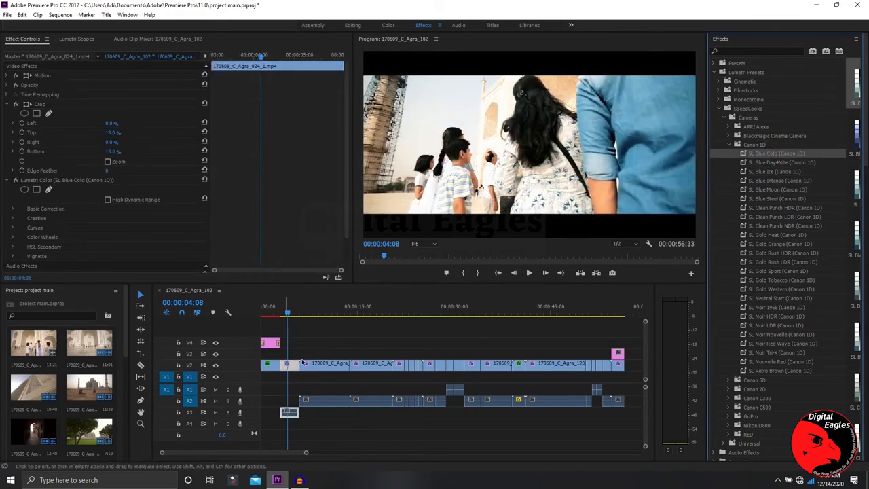
{"action": "left_click", "coordinate": [781, 163]}
{"action": "left_click_drag", "start_coordinate": [779, 173], "coordinate": [295, 364]}
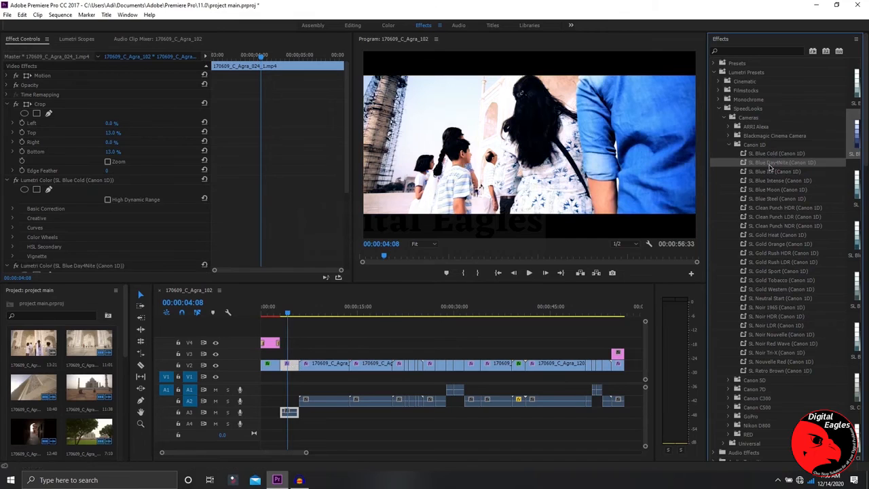
{"action": "left_click", "coordinate": [779, 174]}
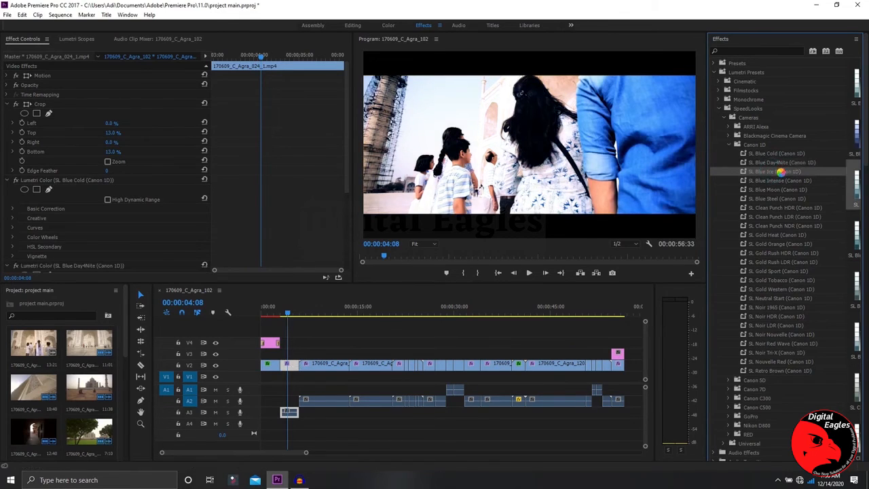
{"action": "key", "text": "ctrl+z"}
{"action": "key", "text": "ctrl+z"}
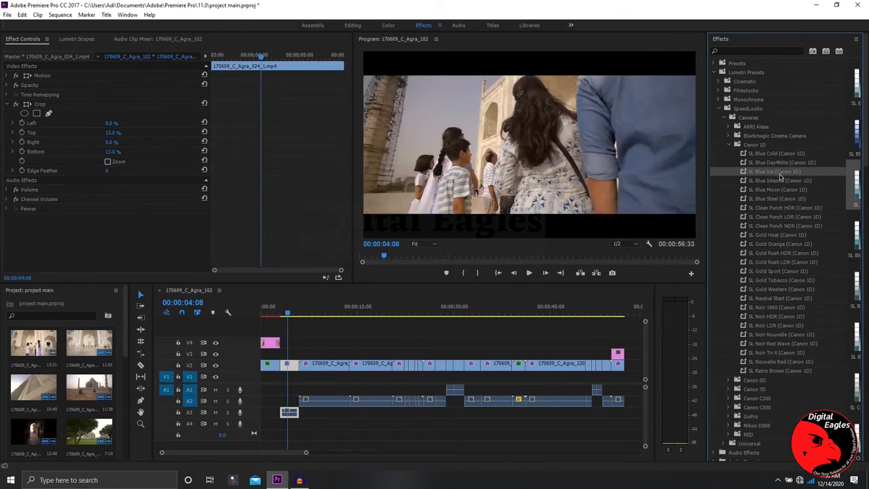
{"action": "left_click_drag", "start_coordinate": [778, 172], "coordinate": [294, 371]}
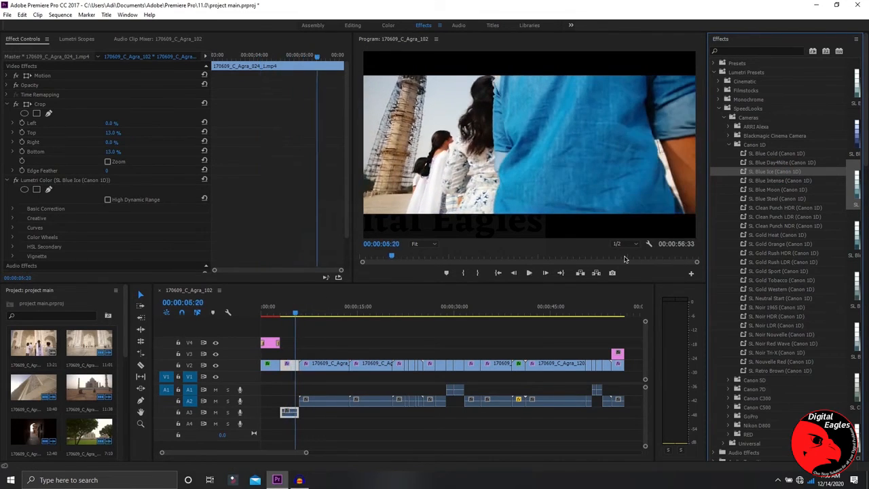
{"action": "key", "text": "ctrl+z"}
Apply the SL Blue Intense (Canon 1D) look to the second, third and fourth clips on V2.
{"action": "left_click_drag", "start_coordinate": [791, 181], "coordinate": [291, 364]}
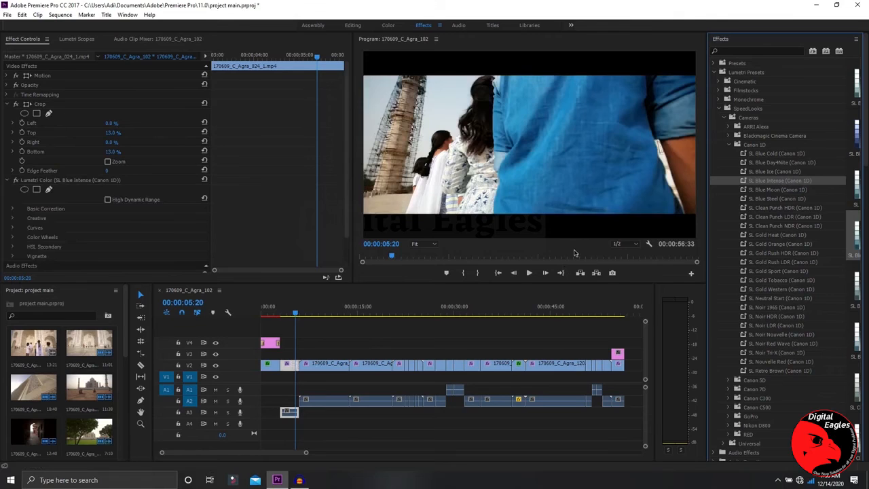
{"action": "left_click_drag", "start_coordinate": [765, 182], "coordinate": [317, 366]}
{"action": "left_click_drag", "start_coordinate": [770, 181], "coordinate": [358, 366]}
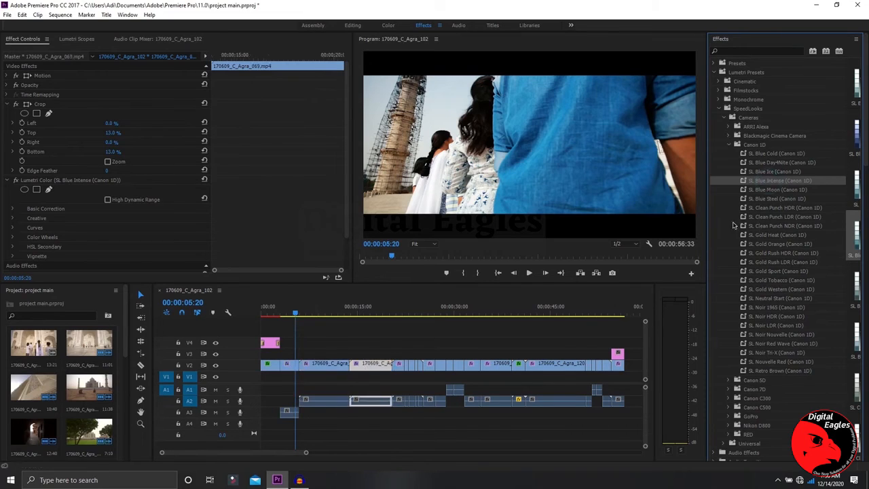
Apply SL Blue Intense (Canon 1D) to the 170609_C_Agra_068.mp4 segments and the following short V2 clips up to about 28 seconds.
{"action": "left_click_drag", "start_coordinate": [750, 192], "coordinate": [398, 363]}
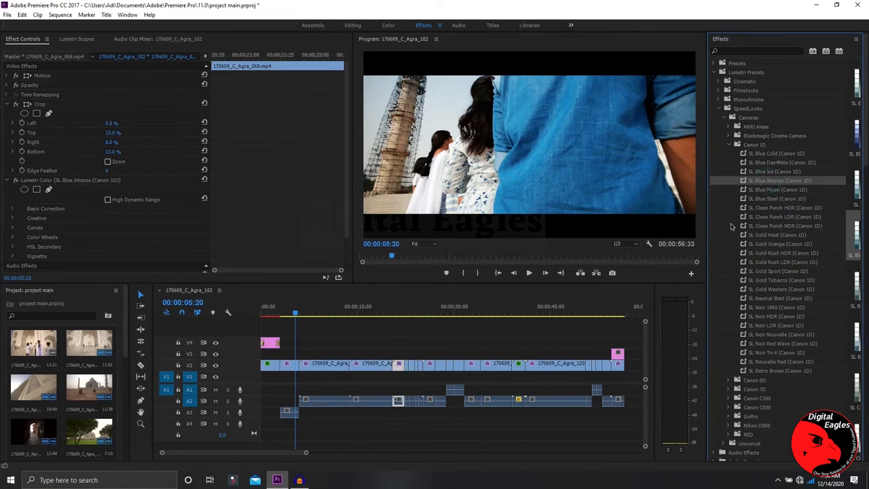
{"action": "left_click_drag", "start_coordinate": [753, 188], "coordinate": [406, 371]}
{"action": "left_click_drag", "start_coordinate": [764, 185], "coordinate": [413, 365]}
{"action": "left_click_drag", "start_coordinate": [742, 192], "coordinate": [418, 369]}
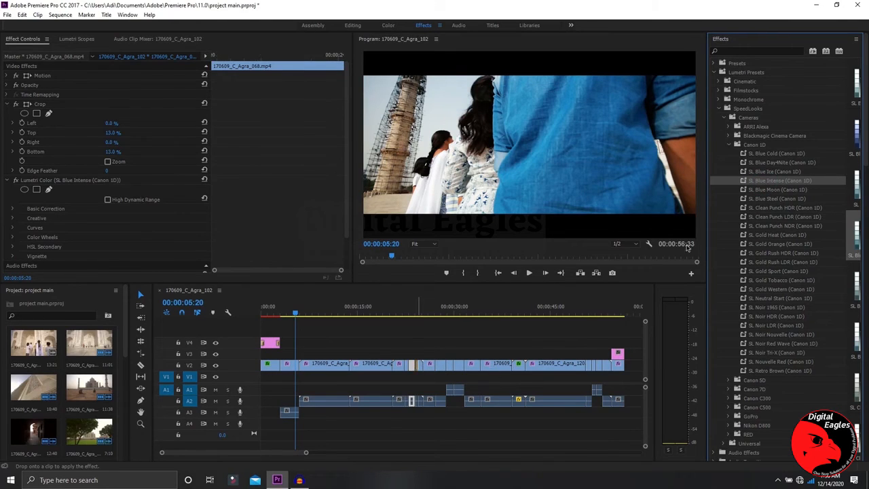
{"action": "left_click_drag", "start_coordinate": [758, 184], "coordinate": [422, 373]}
{"action": "left_click_drag", "start_coordinate": [766, 184], "coordinate": [429, 366]}
{"action": "left_click_drag", "start_coordinate": [772, 181], "coordinate": [441, 369]}
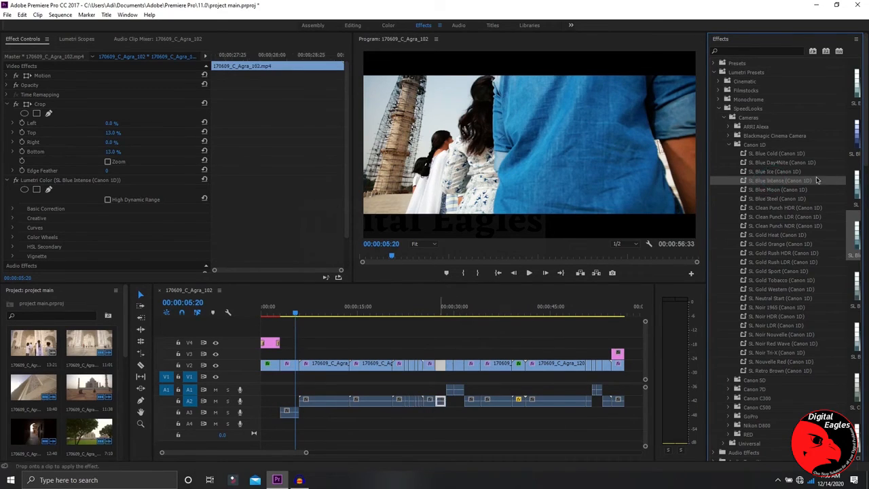
Apply SL Blue Intense (Canon 1D) to the V2 clips from about 29 seconds through 170609_C_Agra_122.mp4 and 170609_C_Agra_040_1.mp4.
{"action": "left_click_drag", "start_coordinate": [786, 181], "coordinate": [454, 370]}
{"action": "left_click_drag", "start_coordinate": [766, 184], "coordinate": [457, 370]}
{"action": "left_click_drag", "start_coordinate": [766, 180], "coordinate": [478, 367]}
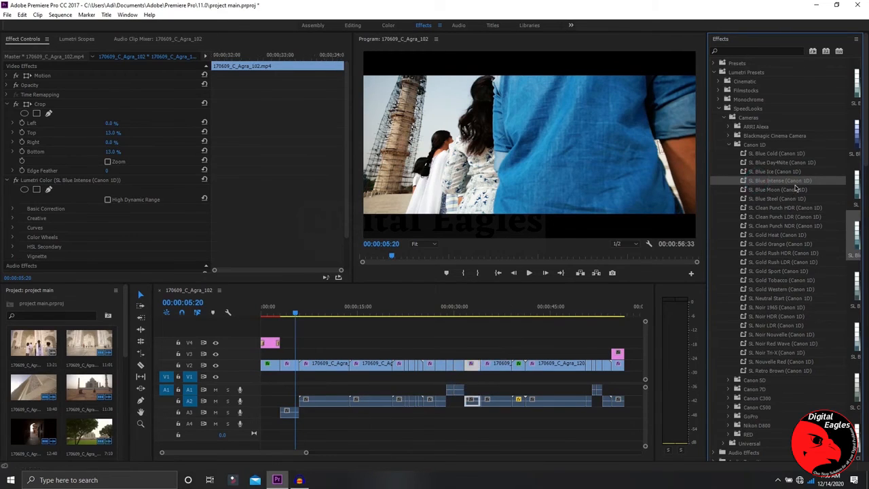
{"action": "left_click_drag", "start_coordinate": [796, 184], "coordinate": [496, 364]}
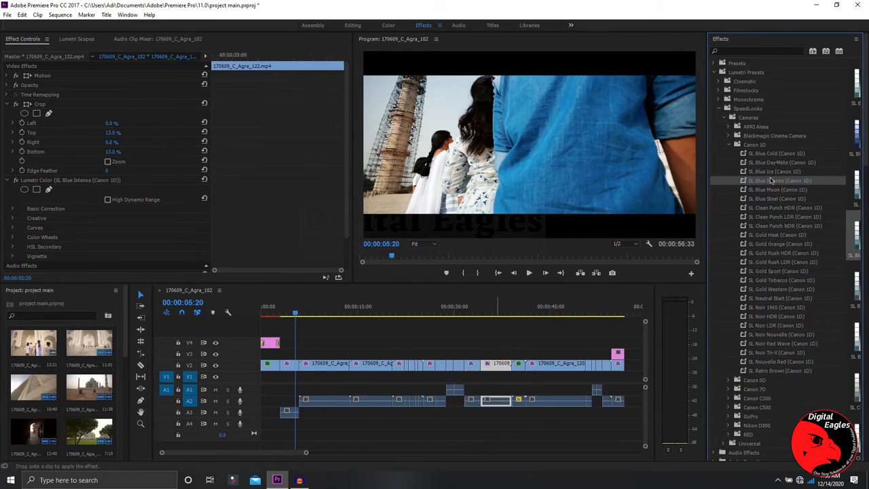
{"action": "left_click_drag", "start_coordinate": [773, 183], "coordinate": [520, 367]}
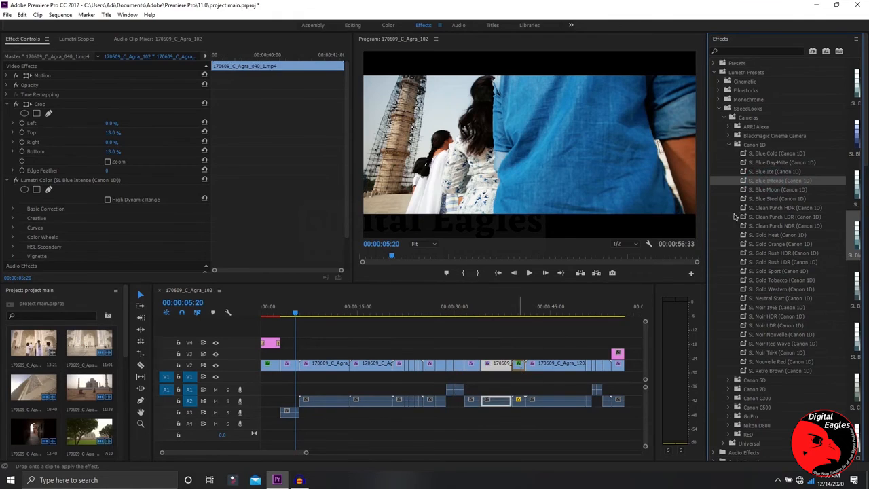
Apply SL Blue Intense (Canon 1D) to the 170609_C_Agra_120.mp4 segments and the remaining V2 clips through the last one.
{"action": "left_click_drag", "start_coordinate": [766, 184], "coordinate": [537, 365]}
{"action": "left_click_drag", "start_coordinate": [763, 183], "coordinate": [588, 365]}
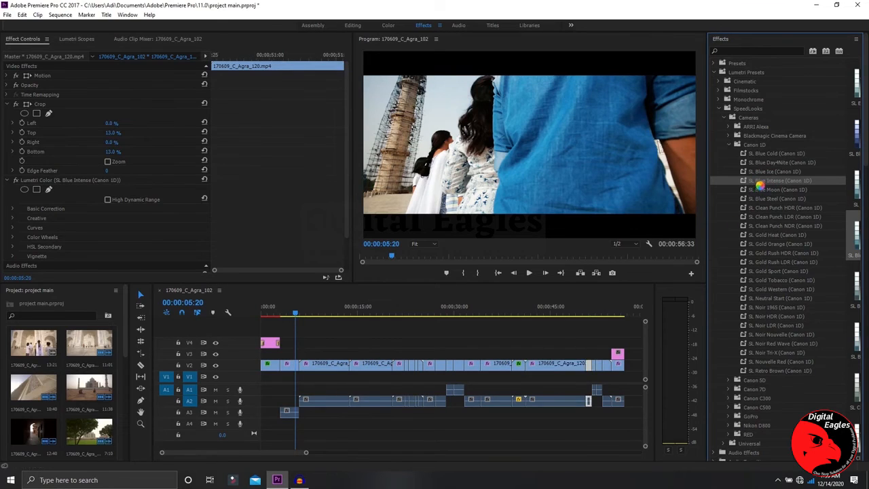
{"action": "left_click_drag", "start_coordinate": [764, 183], "coordinate": [592, 367]}
{"action": "left_click_drag", "start_coordinate": [764, 181], "coordinate": [605, 366]}
{"action": "left_click_drag", "start_coordinate": [784, 182], "coordinate": [609, 365]}
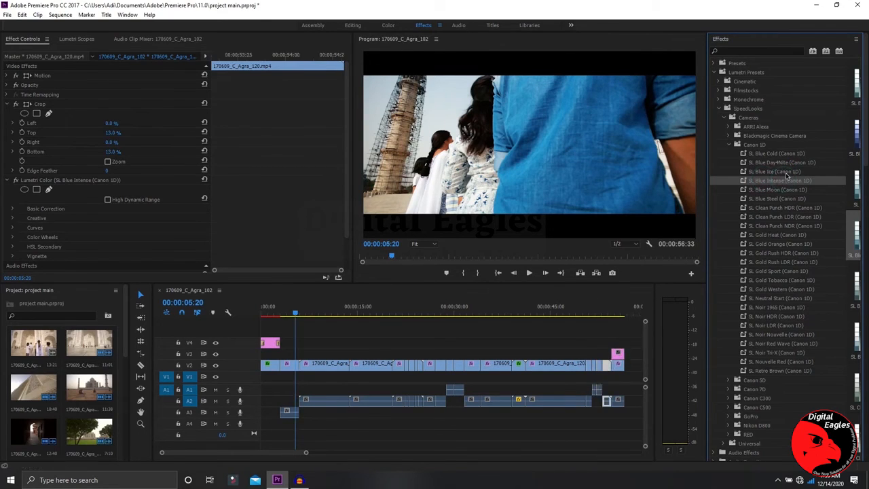
{"action": "left_click_drag", "start_coordinate": [772, 184], "coordinate": [623, 367]}
{"action": "left_click", "coordinate": [635, 343]}
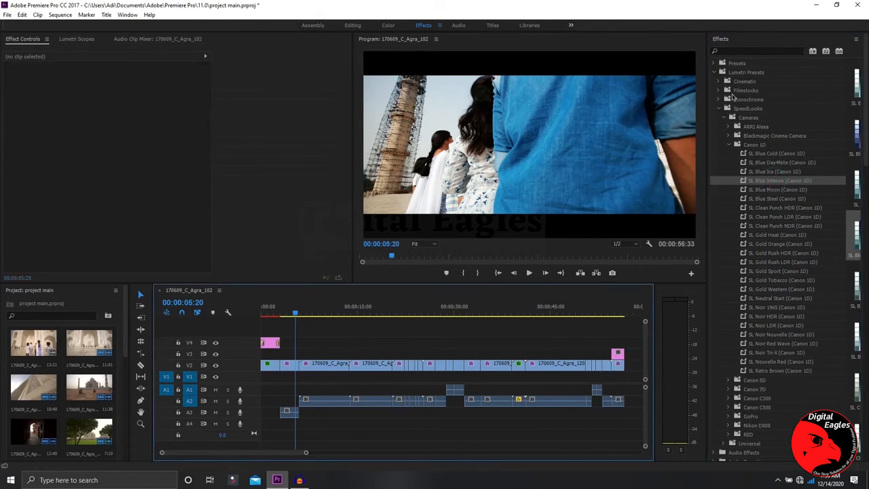
Play the color-graded sequence from the beginning and recheck the third clip and the opening title.
{"action": "left_click_drag", "start_coordinate": [392, 257], "coordinate": [360, 258]}
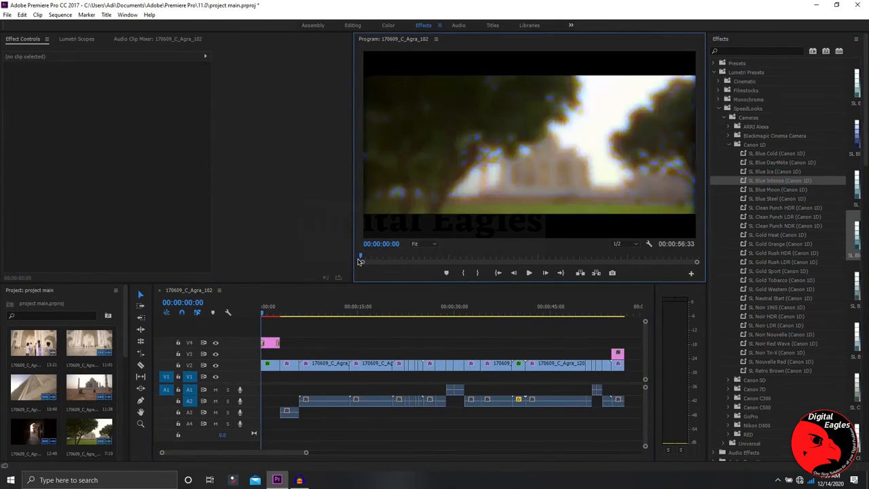
{"action": "left_click", "coordinate": [528, 273]}
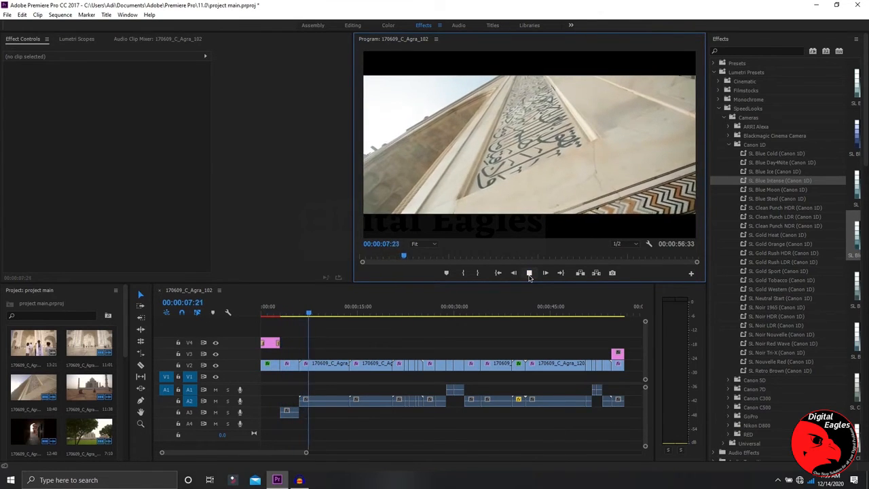
{"action": "left_click", "coordinate": [528, 273]}
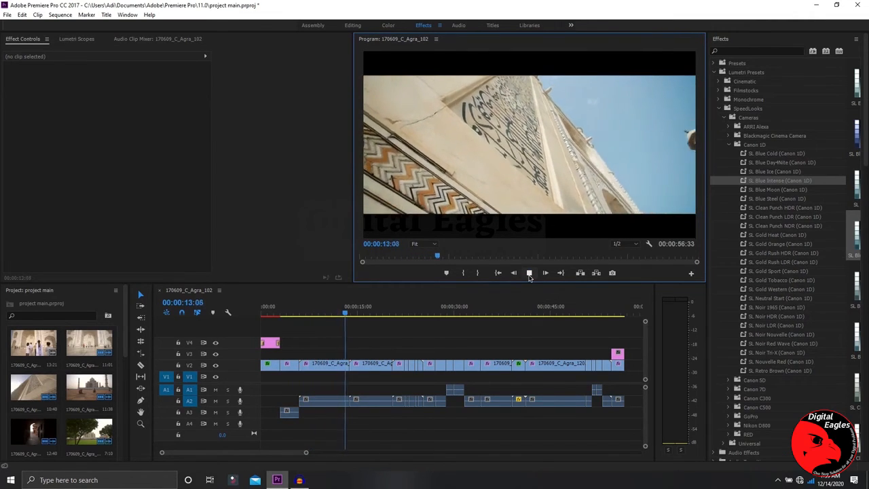
{"action": "left_click", "coordinate": [528, 273]}
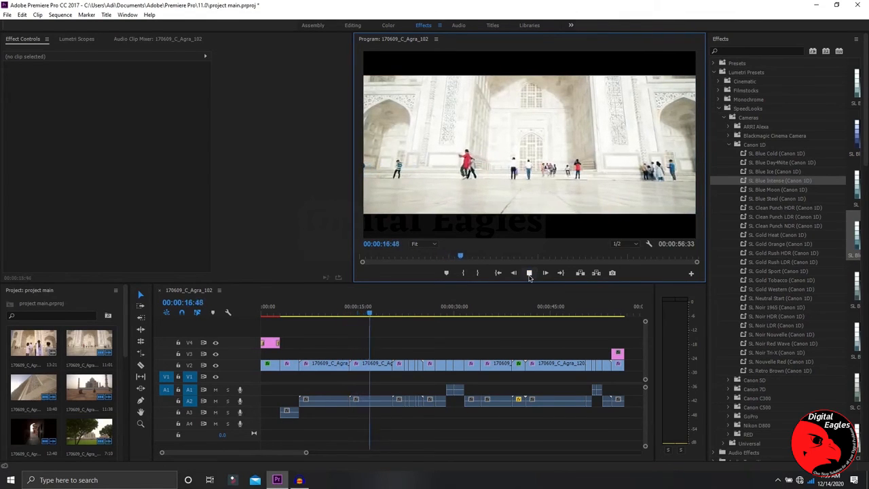
{"action": "left_click", "coordinate": [529, 273]}
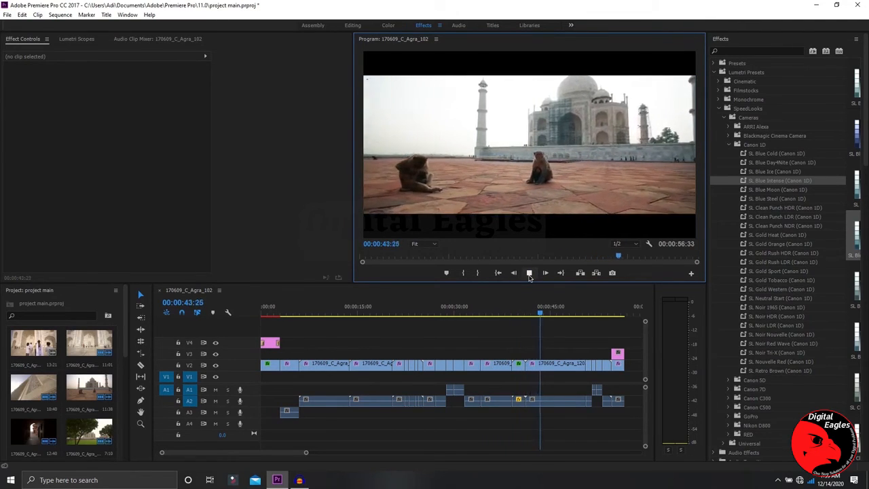
{"action": "left_click", "coordinate": [529, 275]}
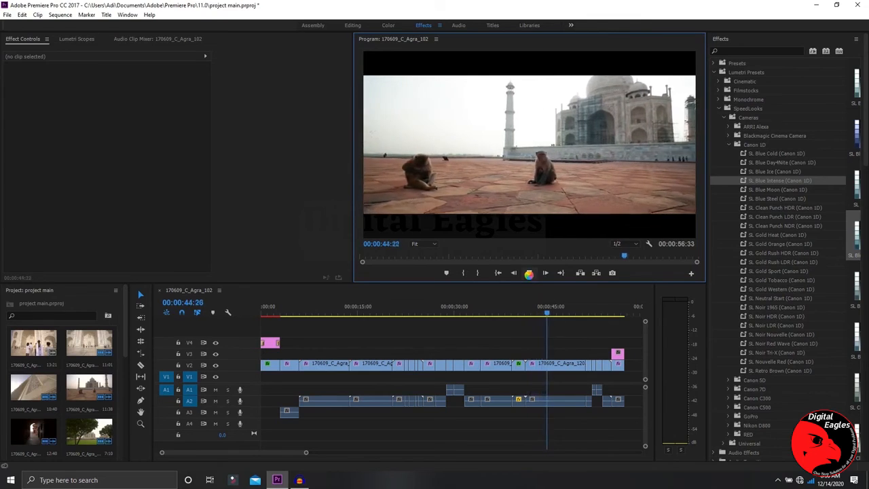
{"action": "left_click", "coordinate": [551, 315]}
{"action": "left_click_drag", "start_coordinate": [548, 313], "coordinate": [303, 314]}
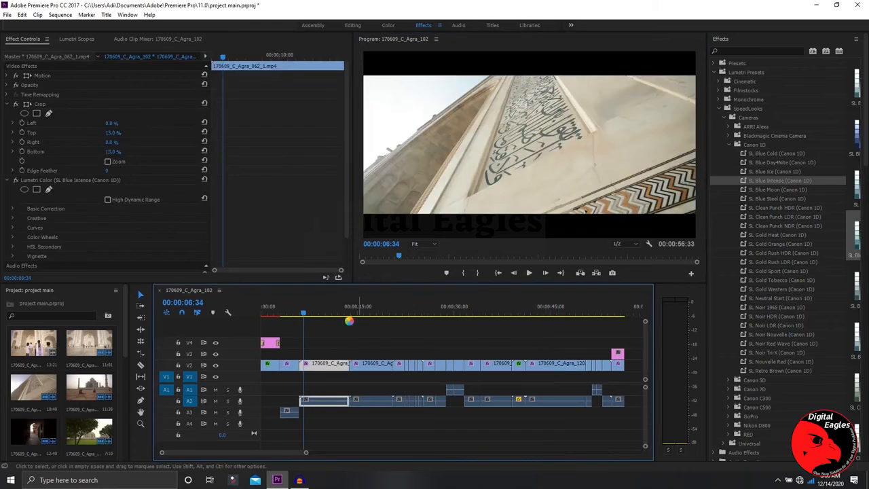
{"action": "left_click_drag", "start_coordinate": [307, 314], "coordinate": [279, 311]}
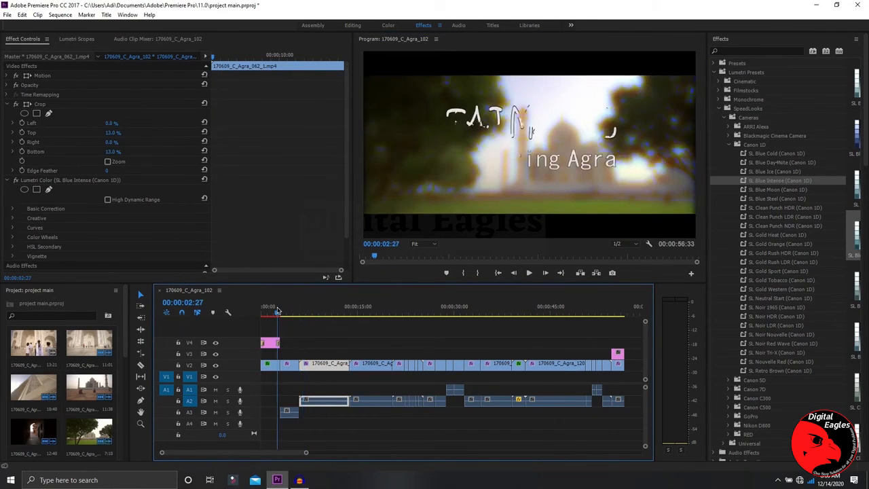
Collapse the Lumetri presets and expand the Wipe group of the video transitions.
{"action": "left_click", "coordinate": [718, 109]}
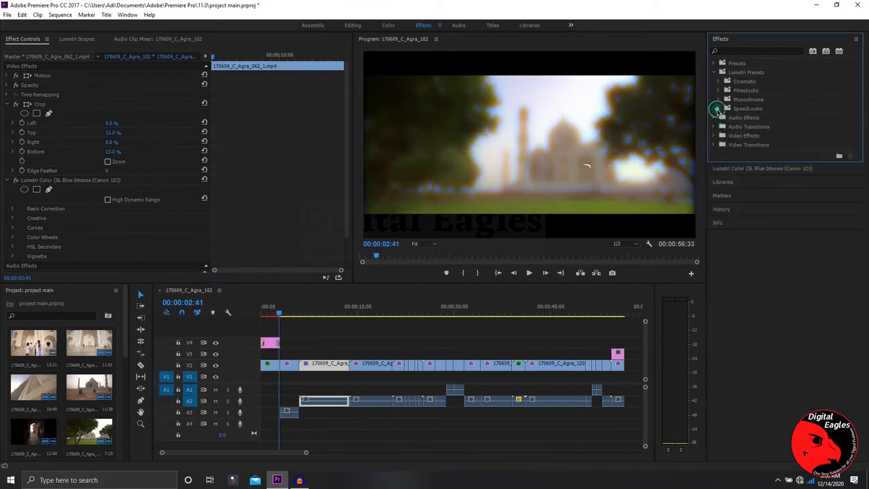
{"action": "left_click", "coordinate": [717, 145]}
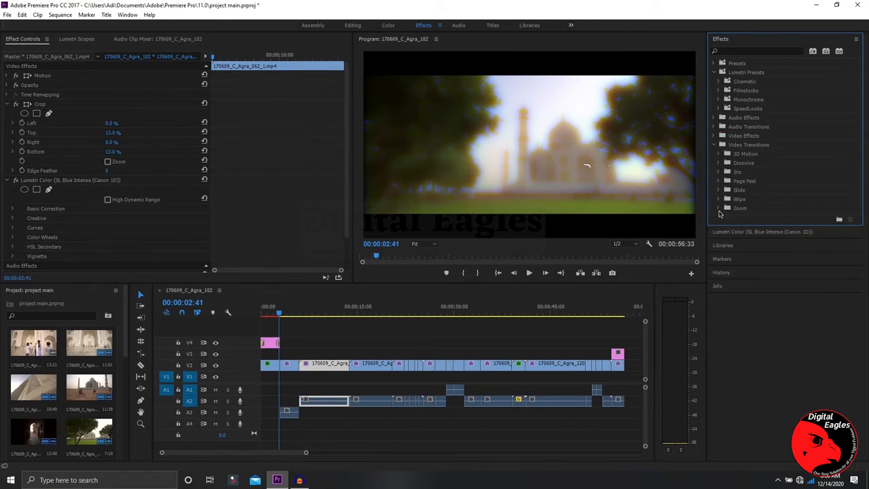
{"action": "left_click", "coordinate": [714, 73]}
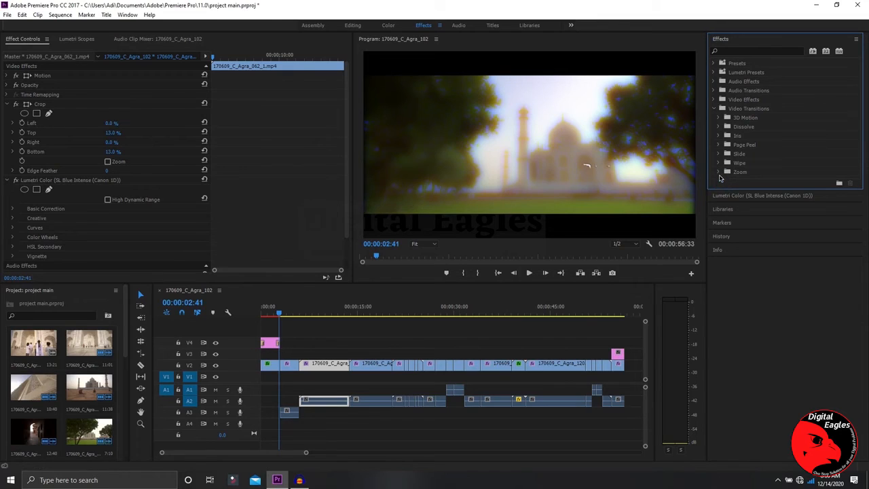
{"action": "left_click", "coordinate": [720, 173]}
{"action": "left_click", "coordinate": [721, 172]}
{"action": "left_click", "coordinate": [719, 163]}
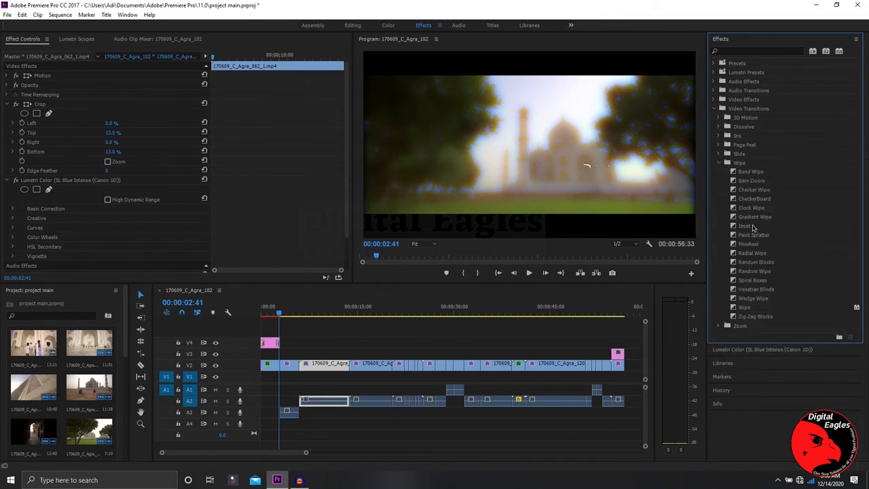
Add the Inset transition at the cut between the first and second V2 clips and play it back.
{"action": "left_click", "coordinate": [751, 225]}
{"action": "left_click_drag", "start_coordinate": [761, 231], "coordinate": [332, 365]}
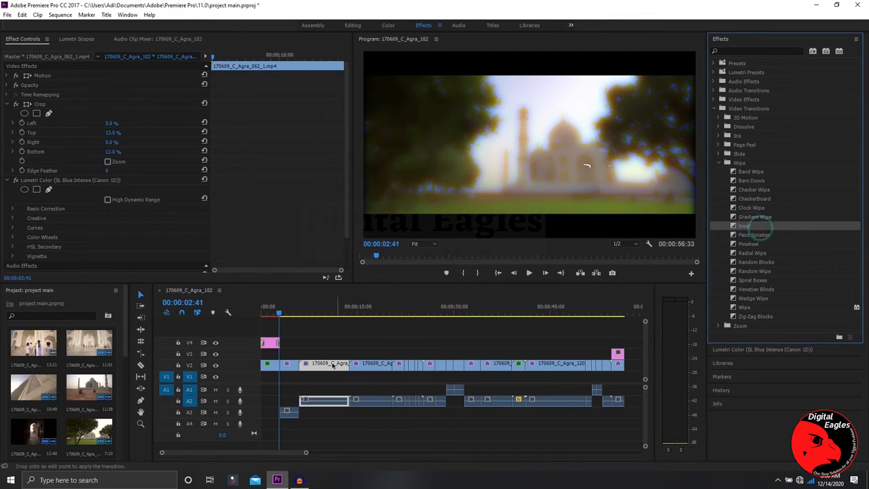
{"action": "left_click_drag", "start_coordinate": [280, 368], "coordinate": [280, 368]}
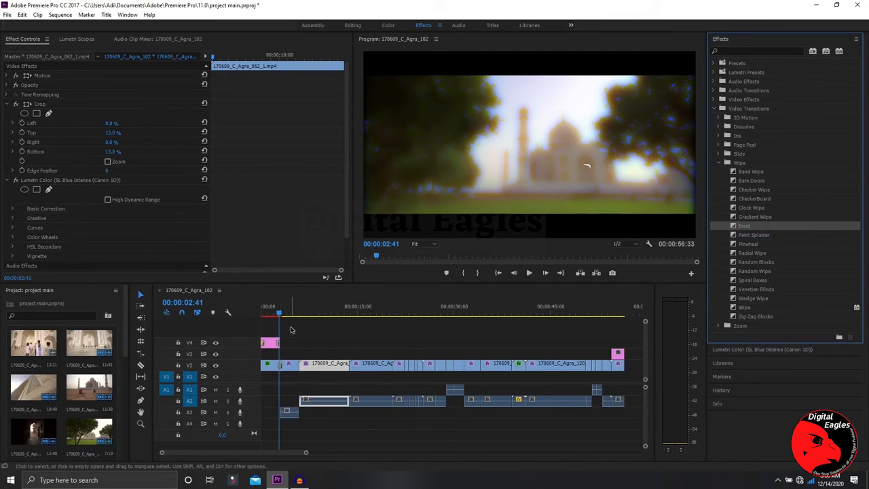
{"action": "left_click", "coordinate": [276, 311]}
{"action": "left_click", "coordinate": [529, 272]}
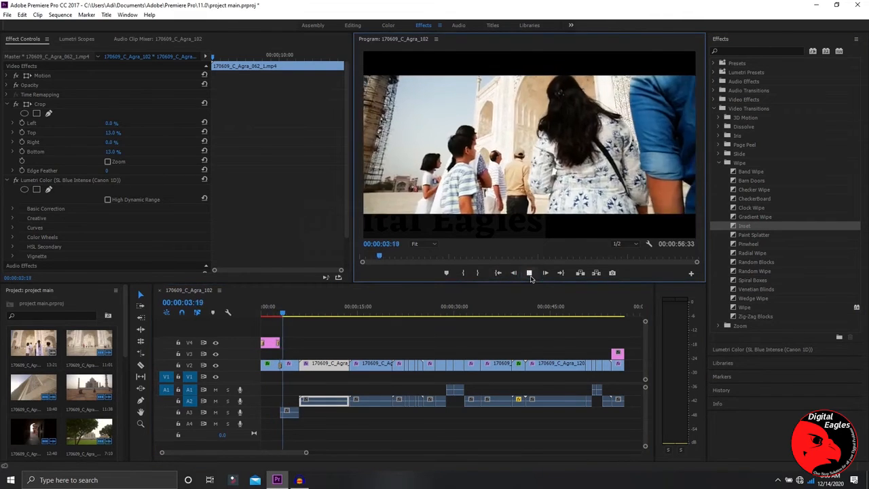
{"action": "left_click", "coordinate": [530, 273]}
Replace the transition between the first and second V2 clips with Paint Splatter and play it back.
{"action": "left_click_drag", "start_coordinate": [770, 236], "coordinate": [464, 335]}
{"action": "left_click_drag", "start_coordinate": [285, 372], "coordinate": [286, 371]}
{"action": "left_click", "coordinate": [277, 310]}
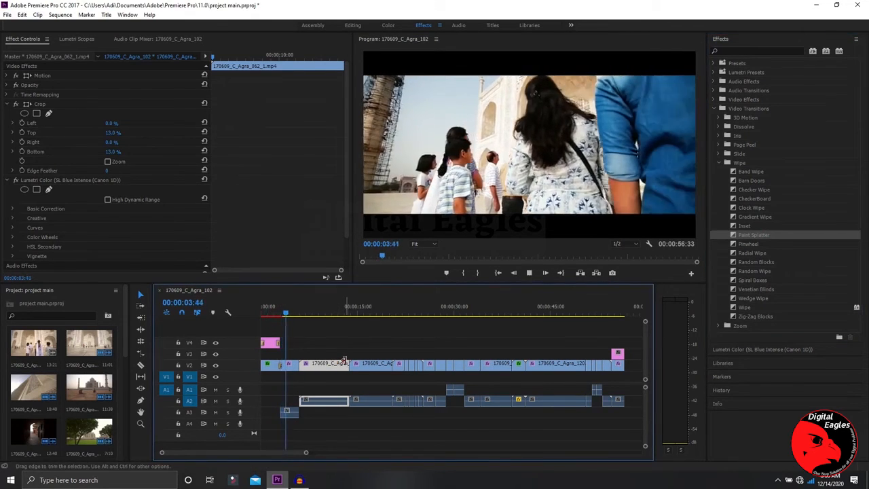
{"action": "key", "text": "space"}
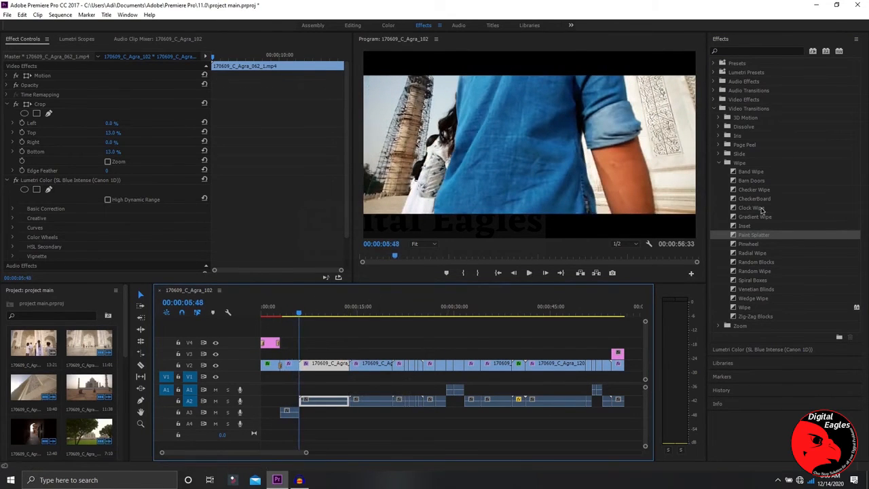
Try the Pinwheel transition at the cut between the first and second V2 clips and preview it.
{"action": "left_click", "coordinate": [760, 208]}
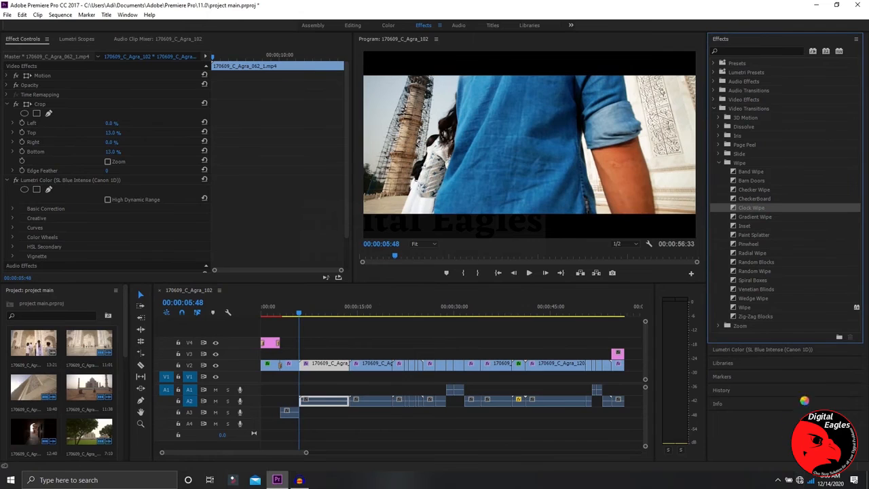
{"action": "left_click", "coordinate": [770, 281]}
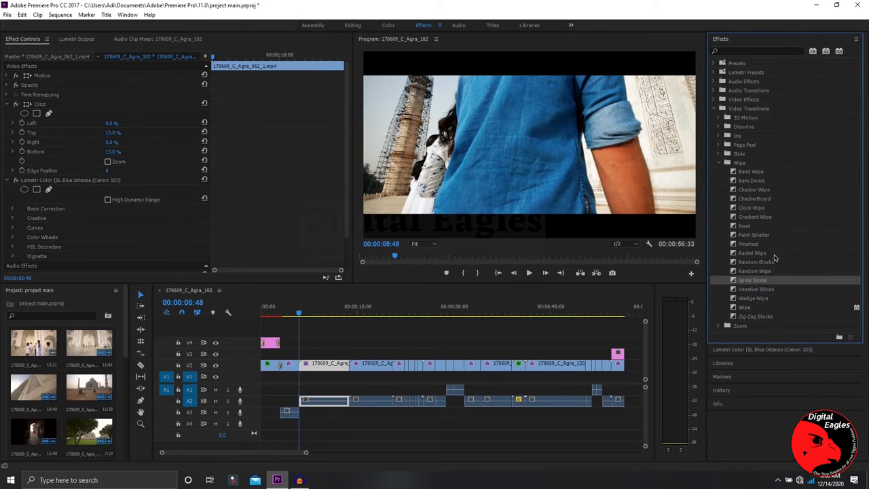
{"action": "left_click", "coordinate": [772, 255]}
{"action": "left_click", "coordinate": [760, 246]}
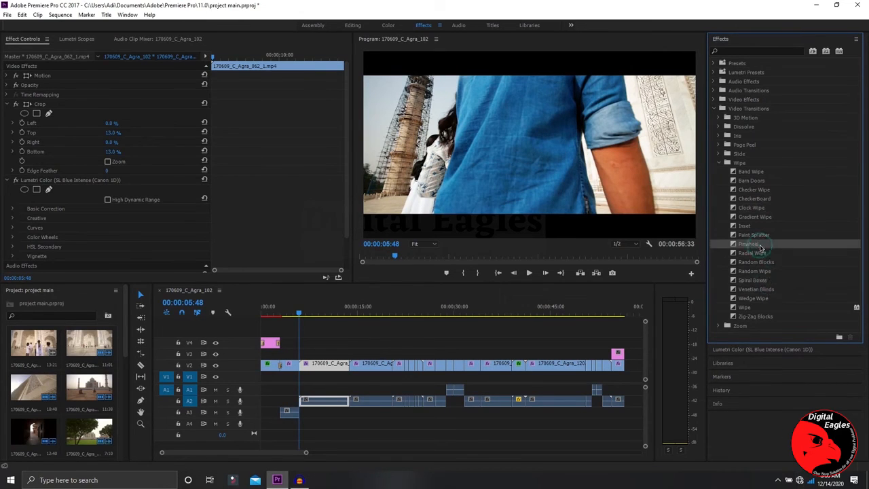
{"action": "left_click_drag", "start_coordinate": [727, 252], "coordinate": [260, 334]}
{"action": "left_click", "coordinate": [276, 311]}
{"action": "key", "text": "space"}
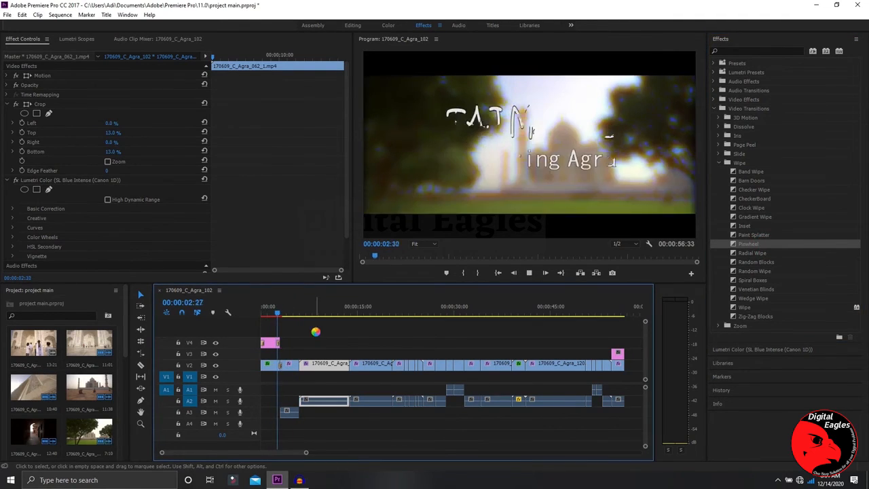
{"action": "key", "text": "space"}
{"action": "key", "text": "space"}
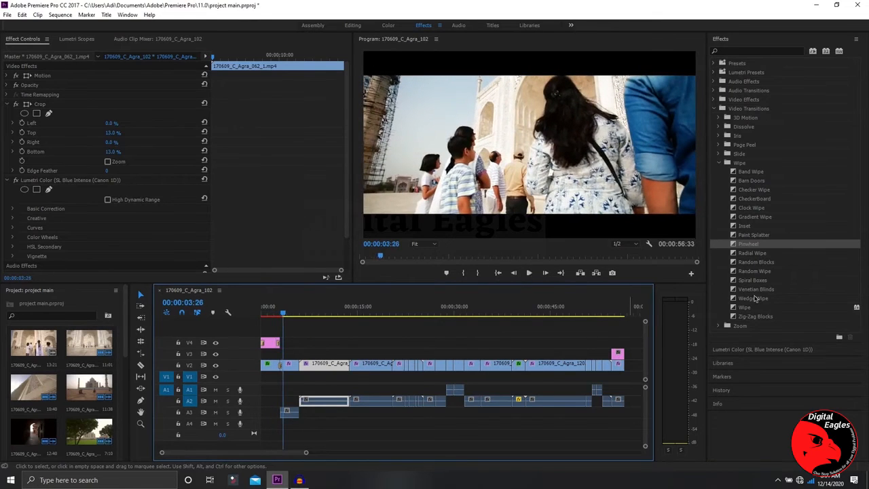
Apply the Spiral Boxes transition at the cut between the first and second V2 clips and preview it.
{"action": "left_click_drag", "start_coordinate": [765, 280], "coordinate": [280, 364]}
{"action": "left_click", "coordinate": [275, 310]}
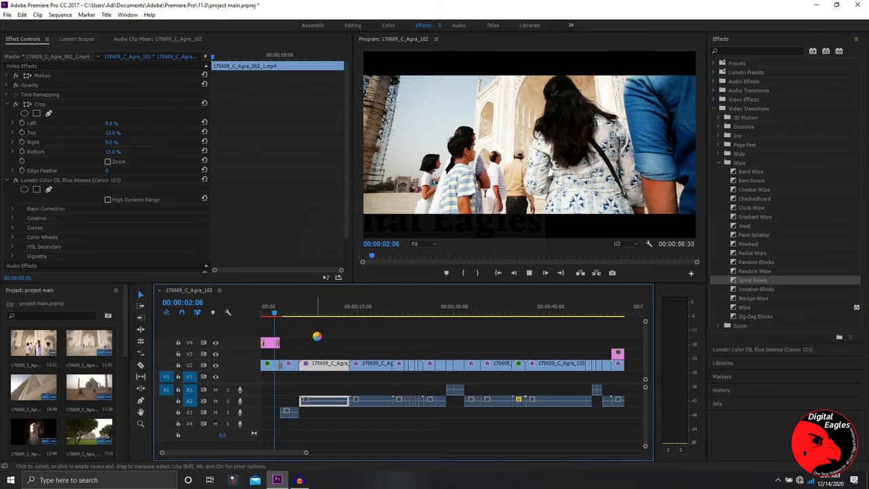
{"action": "key", "text": "space"}
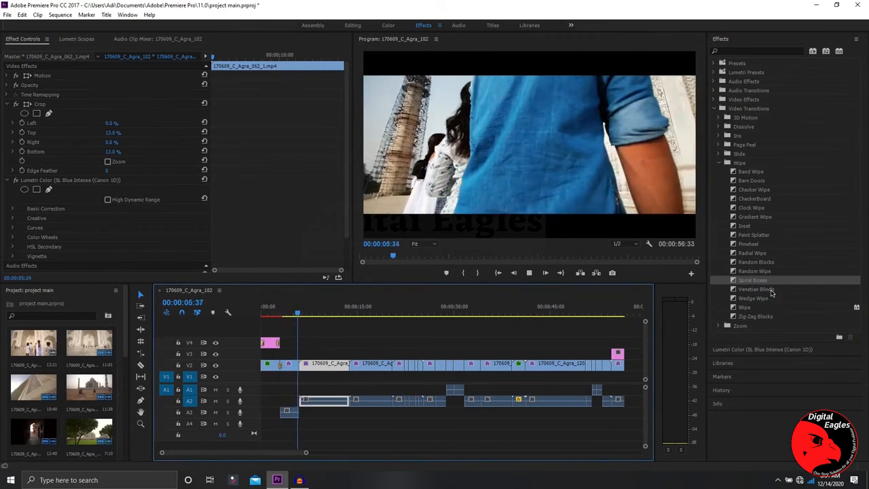
Add the Venetian Blinds transition at the cut before 170609_C_Agra_062_1.mp4 on V2 and play through it.
{"action": "left_click", "coordinate": [769, 290]}
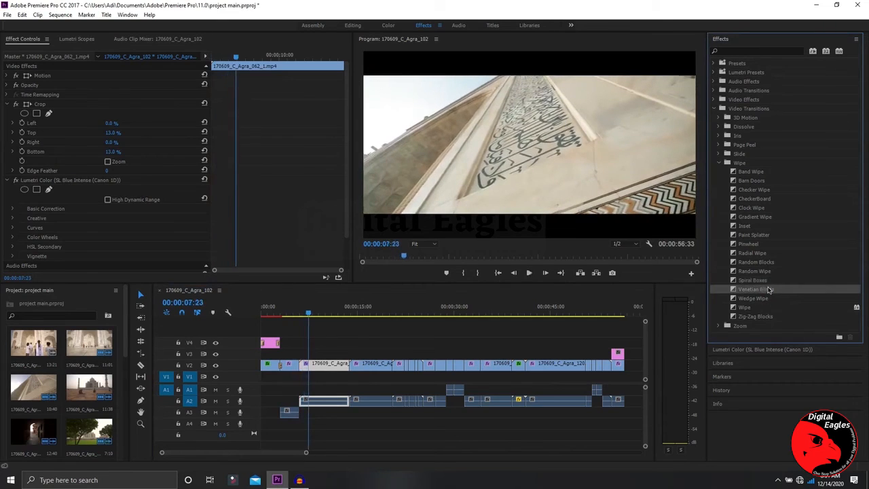
{"action": "left_click", "coordinate": [297, 314]}
{"action": "left_click", "coordinate": [326, 338]}
{"action": "key", "text": "space"}
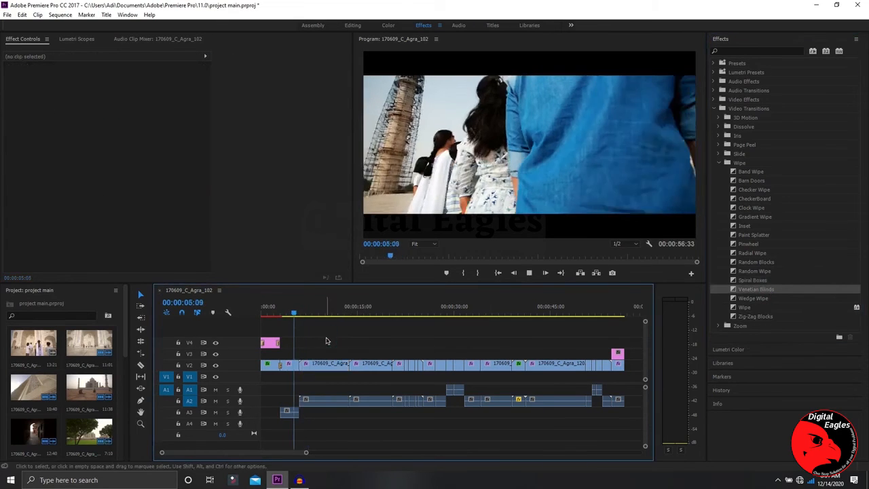
{"action": "left_click", "coordinate": [303, 401]}
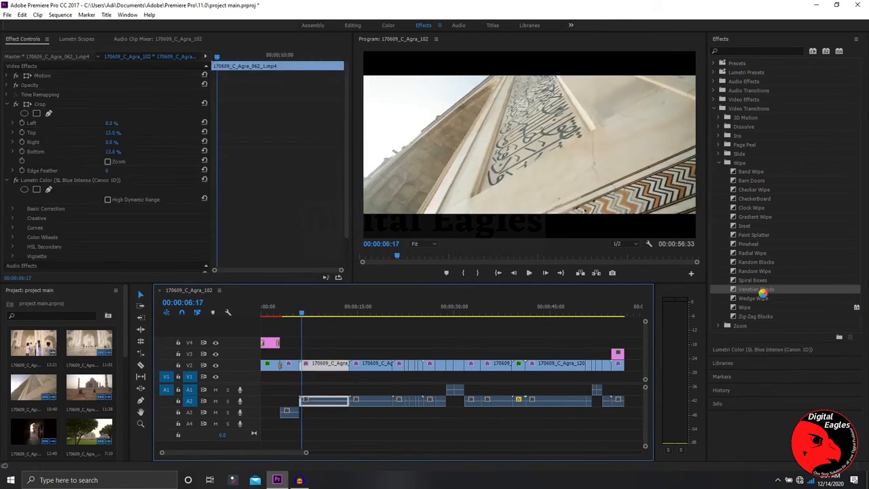
{"action": "left_click_drag", "start_coordinate": [761, 289], "coordinate": [343, 341]}
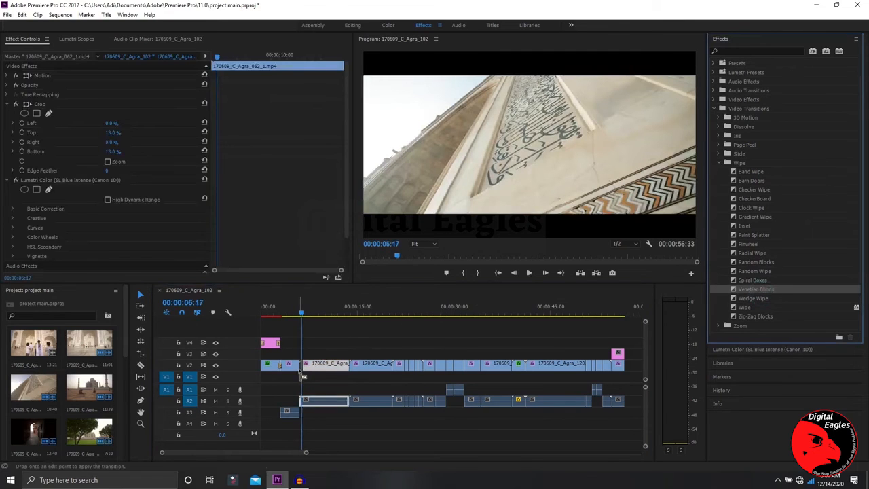
{"action": "left_click_drag", "start_coordinate": [303, 366], "coordinate": [301, 365]}
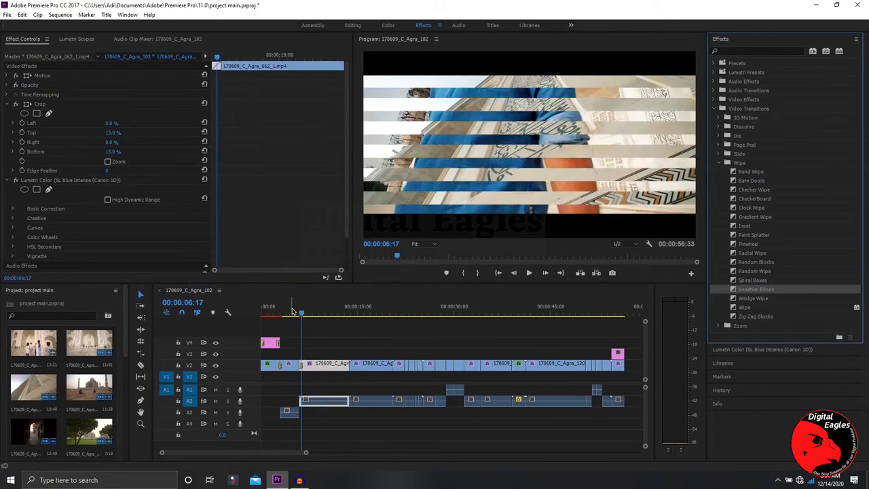
{"action": "left_click", "coordinate": [293, 313]}
{"action": "key", "text": "space"}
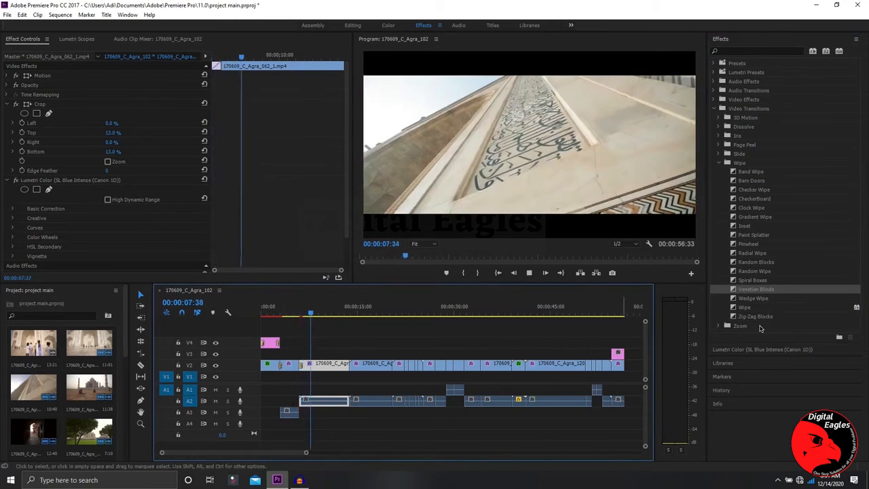
Replace the transition at the start of 170609_C_Agra_062_1.mp4 with Iris Diamond and play through it.
{"action": "left_click", "coordinate": [760, 316]}
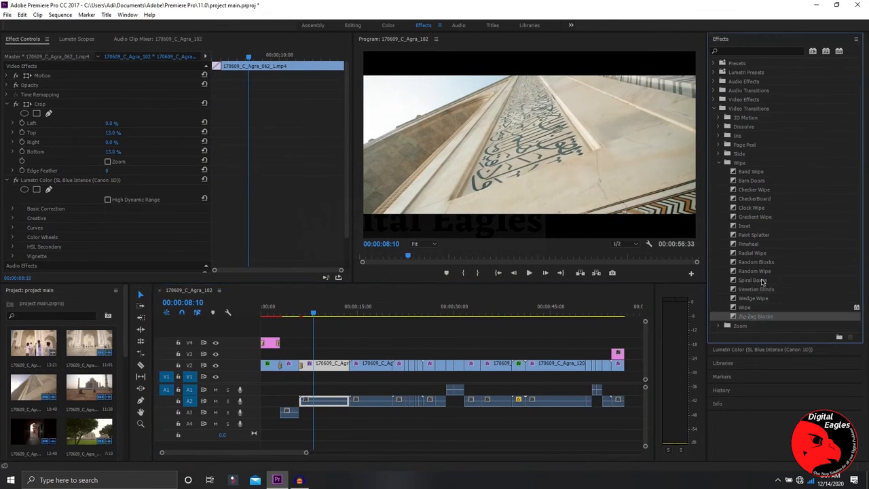
{"action": "left_click", "coordinate": [718, 164]}
{"action": "left_click", "coordinate": [719, 153]}
{"action": "left_click", "coordinate": [719, 152]}
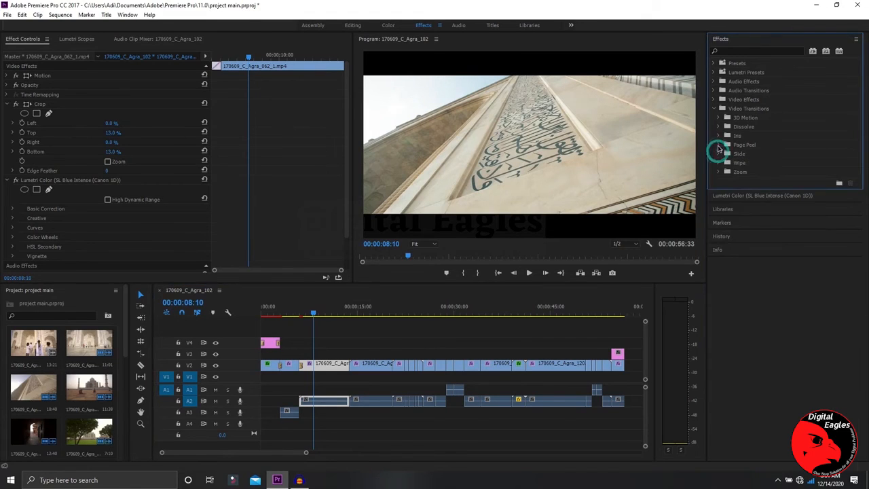
{"action": "left_click", "coordinate": [719, 135]}
{"action": "left_click", "coordinate": [772, 166]}
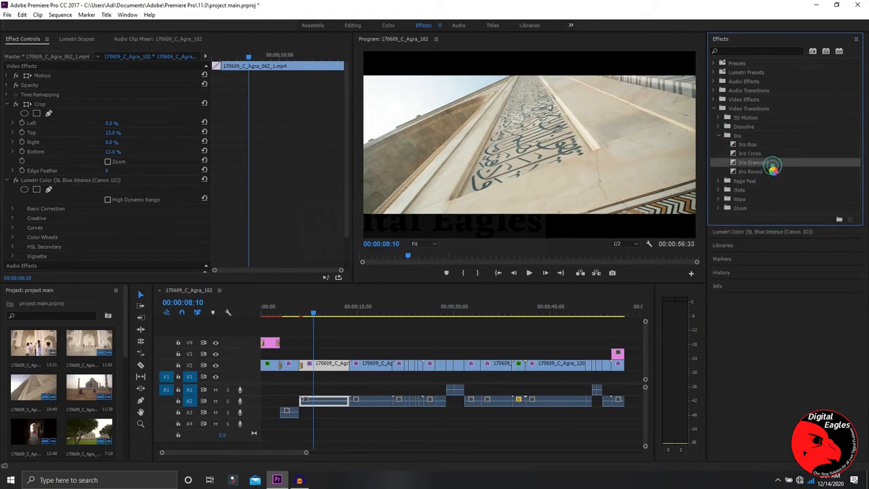
{"action": "left_click_drag", "start_coordinate": [762, 169], "coordinate": [373, 354]}
{"action": "left_click_drag", "start_coordinate": [302, 366], "coordinate": [300, 364]}
{"action": "left_click", "coordinate": [296, 312]}
{"action": "key", "text": "space"}
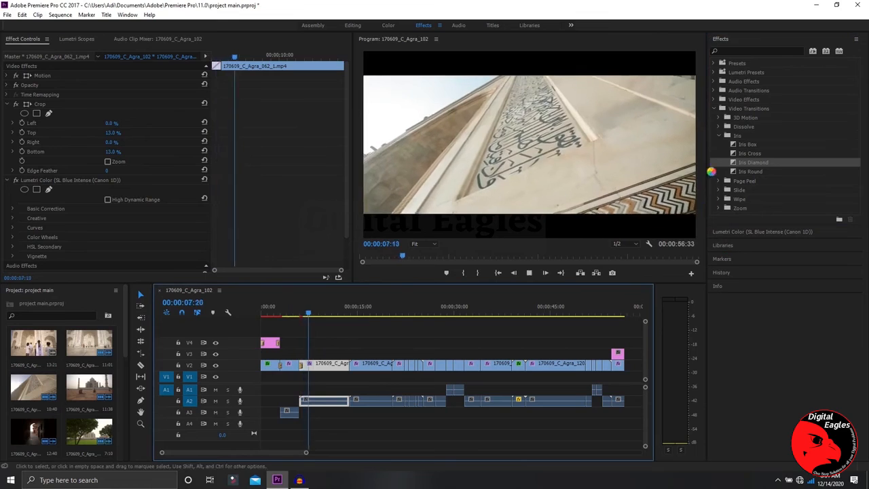
{"action": "left_click", "coordinate": [718, 135]}
{"action": "key", "text": "space"}
Add the Flip Over 3D Motion transition between 170609_C_Agra_062_1.mp4 and 170609_C_Agra_069.mp4 and preview it.
{"action": "left_click", "coordinate": [718, 117]}
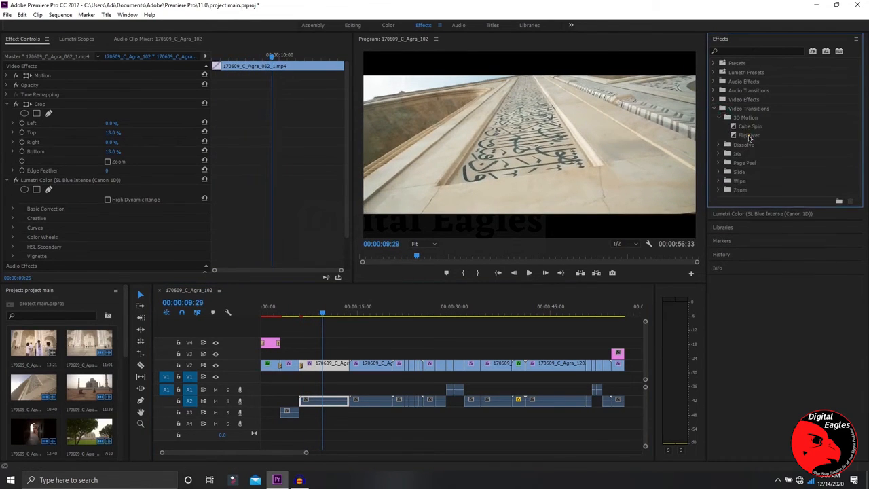
{"action": "left_click", "coordinate": [748, 136]}
{"action": "left_click_drag", "start_coordinate": [755, 136], "coordinate": [358, 372]}
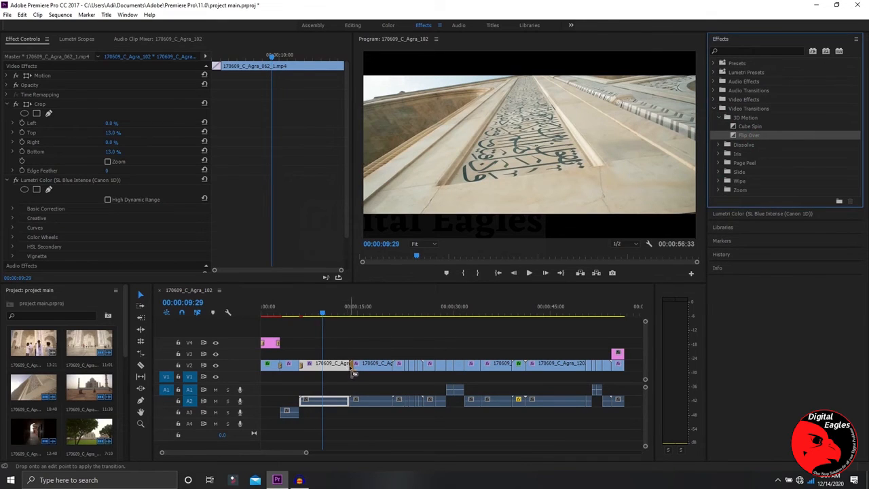
{"action": "left_click_drag", "start_coordinate": [352, 373], "coordinate": [352, 372]}
{"action": "left_click", "coordinate": [350, 308]}
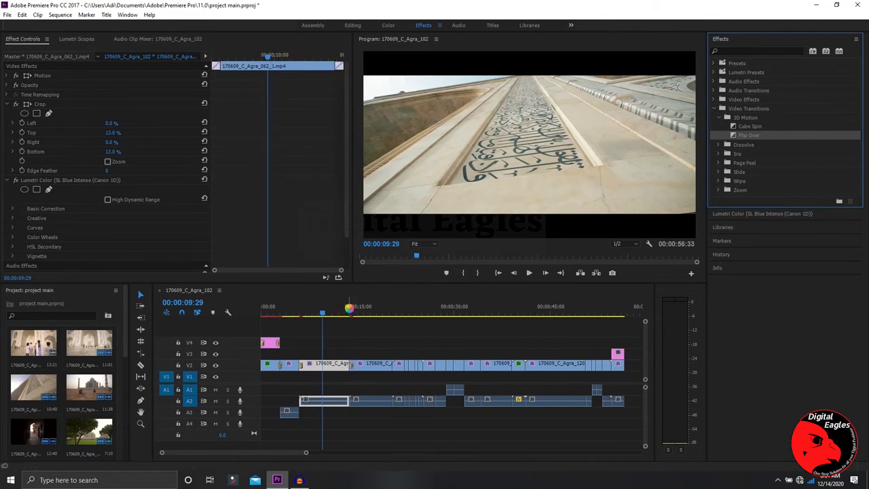
{"action": "key", "text": "space"}
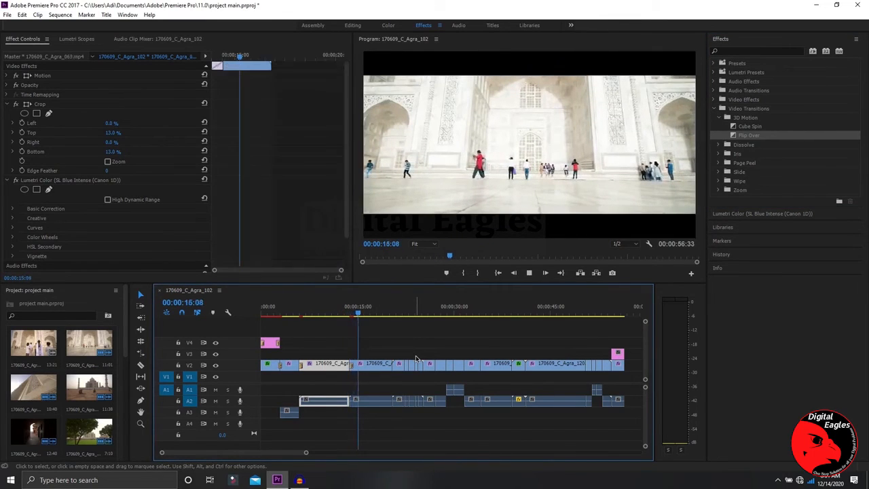
{"action": "key", "text": "space"}
Replace the transition between 170609_C_Agra_062_1.mp4 and 170609_C_Agra_069.mp4 with Iris Cross and preview it.
{"action": "left_click", "coordinate": [721, 119]}
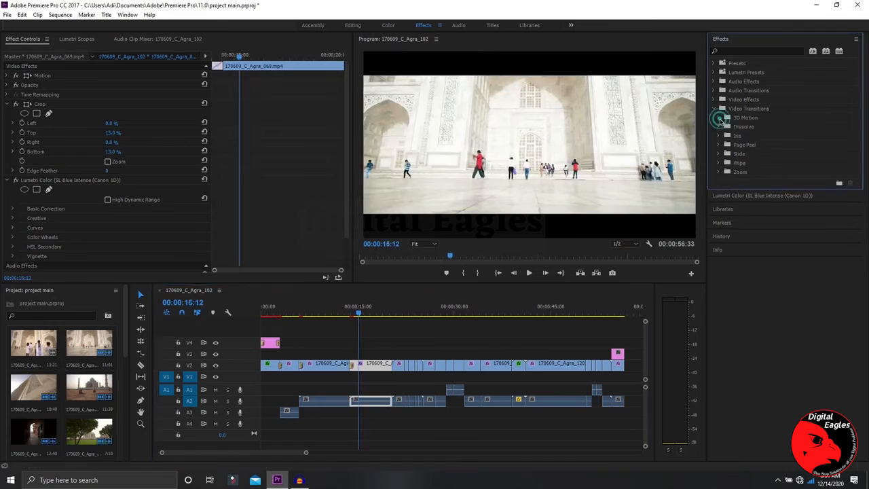
{"action": "left_click", "coordinate": [718, 136]}
{"action": "left_click", "coordinate": [746, 153]}
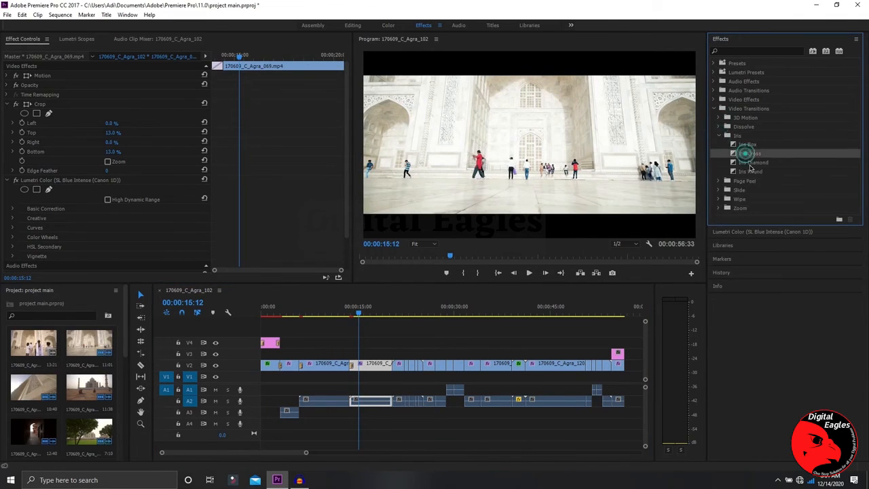
{"action": "left_click_drag", "start_coordinate": [745, 160], "coordinate": [347, 355]}
{"action": "left_click", "coordinate": [349, 310]}
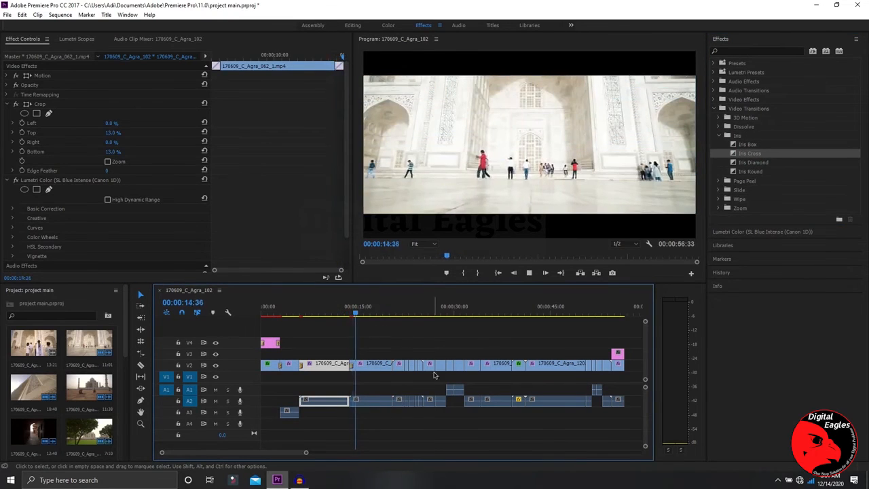
{"action": "left_click", "coordinate": [431, 334]}
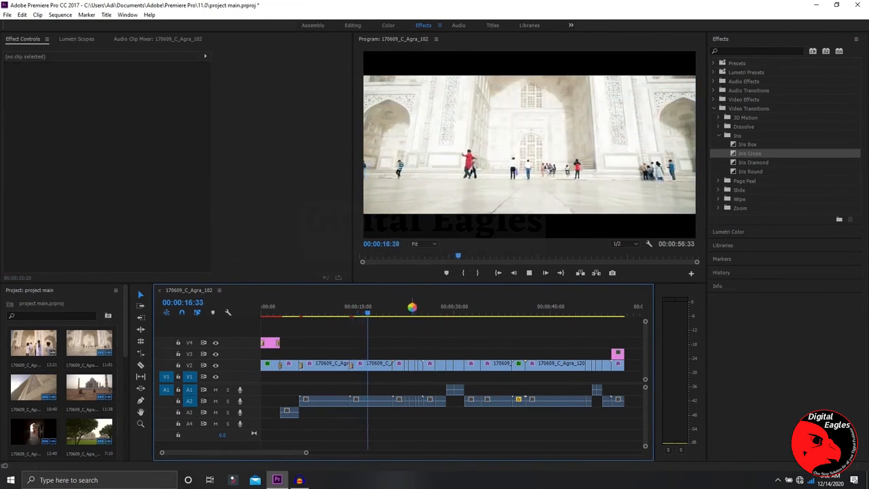
Add the Iris Round transition at the end of 170609_C_Agra_069.mp4 on V2 and play through it.
{"action": "left_click", "coordinate": [370, 364]}
{"action": "left_click", "coordinate": [750, 172]}
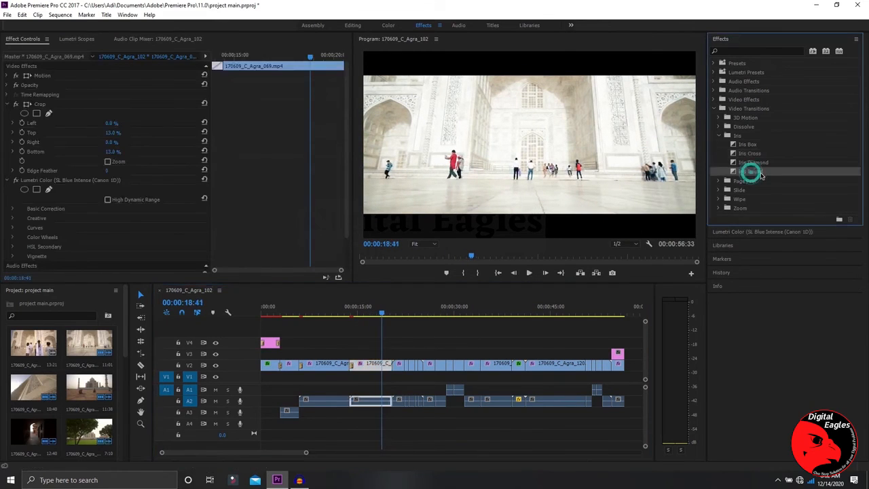
{"action": "left_click_drag", "start_coordinate": [442, 317], "coordinate": [397, 366]}
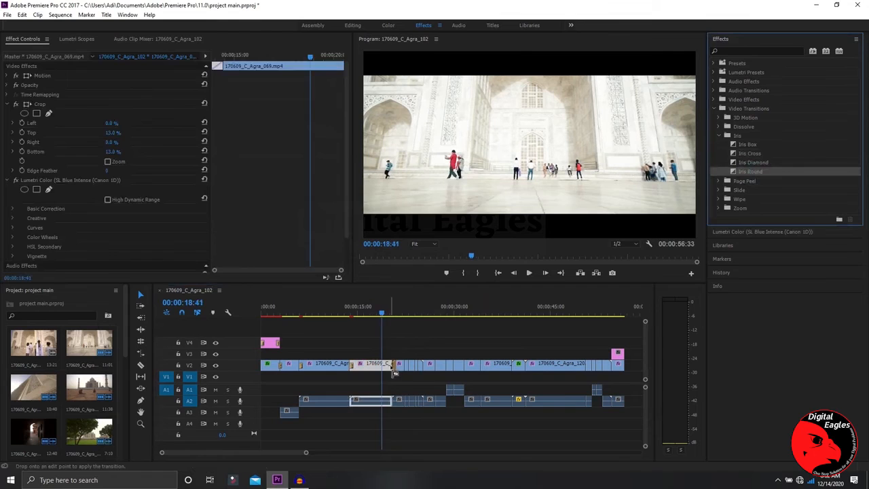
{"action": "left_click_drag", "start_coordinate": [390, 365], "coordinate": [393, 364]}
{"action": "key", "text": "space"}
{"action": "left_click", "coordinate": [415, 345]}
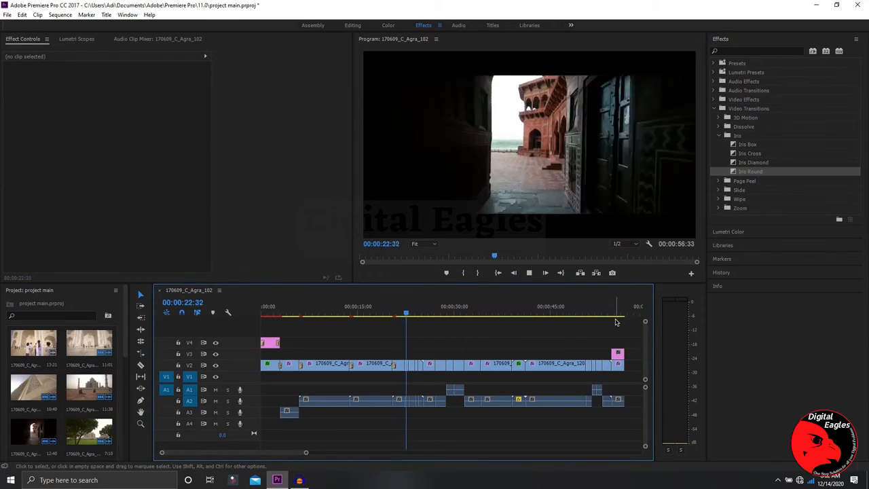
Add the Iris Round transition at the V2 cut near 00:00:25 and play through it.
{"action": "key", "text": "space"}
{"action": "left_click_drag", "start_coordinate": [763, 171], "coordinate": [425, 372]}
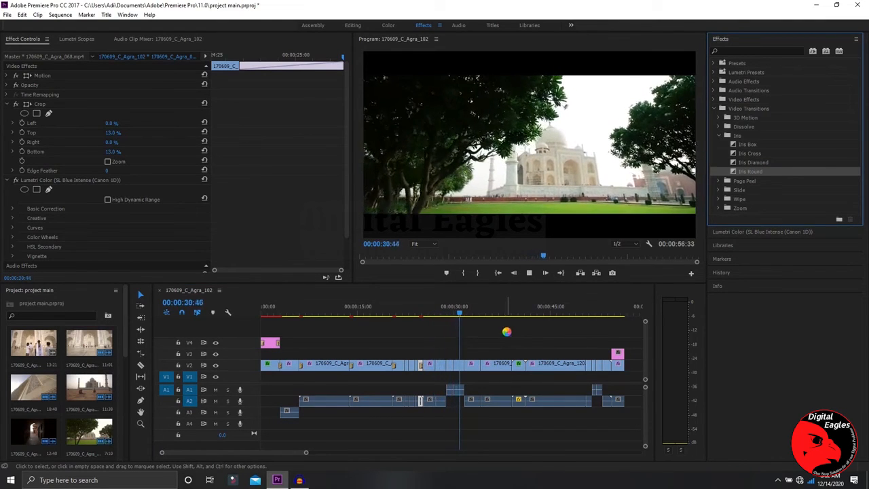
{"action": "key", "text": "space"}
Try the Iris Round transition between the two 170609_C_Agra_102.mp4 segments near 00:00:31 on V2 and play through it.
{"action": "left_click_drag", "start_coordinate": [751, 171], "coordinate": [467, 367]}
{"action": "key", "text": "space"}
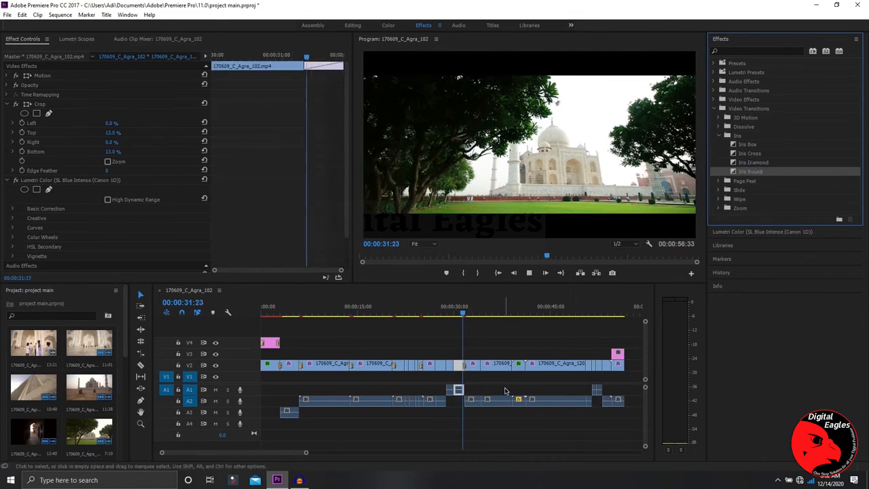
{"action": "key", "text": "space"}
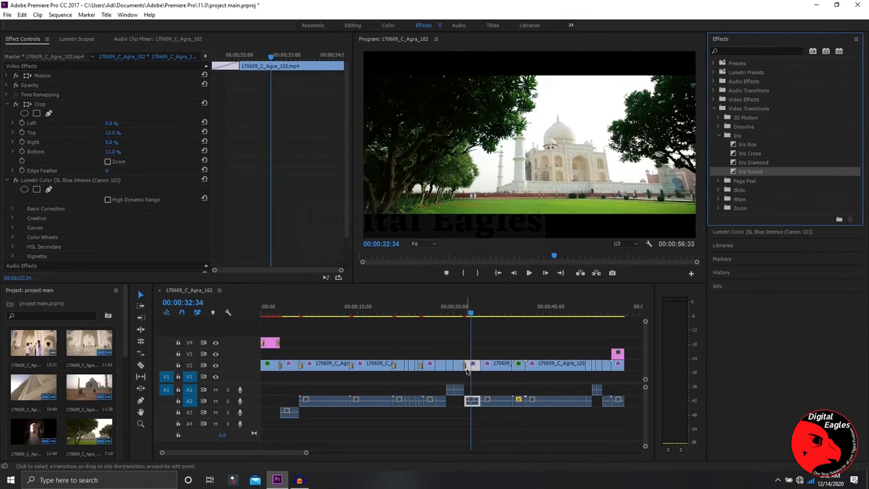
{"action": "left_click_drag", "start_coordinate": [465, 369], "coordinate": [481, 379]}
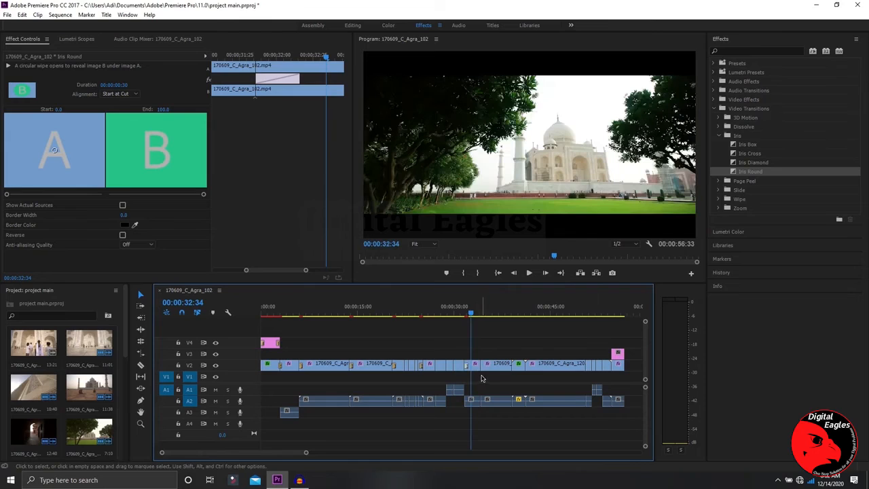
{"action": "left_click", "coordinate": [491, 382]}
Add Iris Round transitions at the V2 cuts near 00:00:34 and 00:00:39 and play through them.
{"action": "left_click_drag", "start_coordinate": [751, 171], "coordinate": [486, 375]}
{"action": "key", "text": "space"}
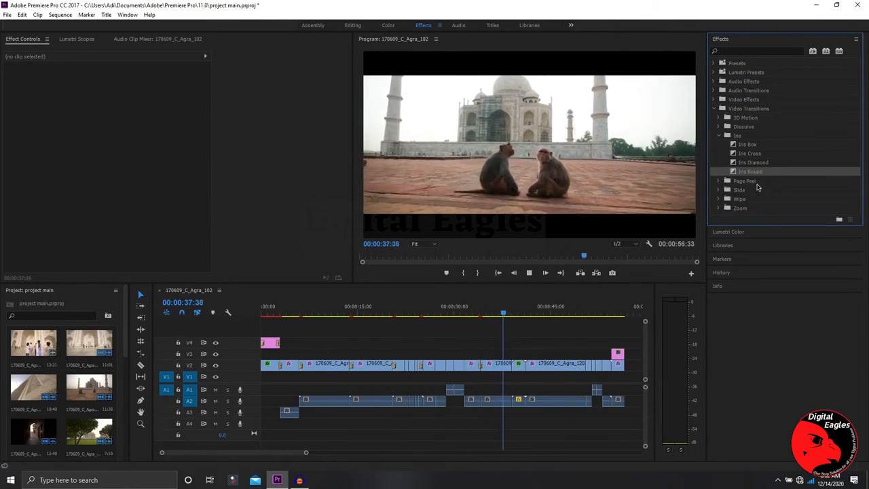
{"action": "left_click_drag", "start_coordinate": [755, 172], "coordinate": [516, 370]}
{"action": "left_click", "coordinate": [564, 370]}
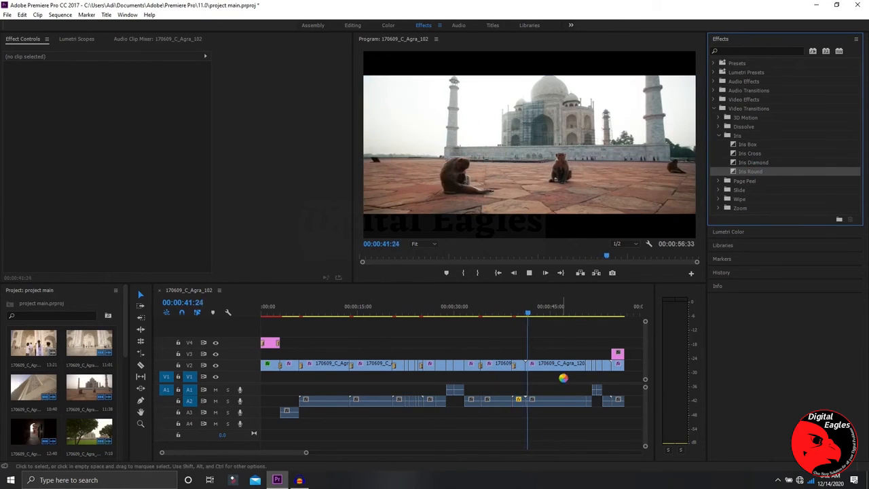
Add Iris Round at the start of 170609_C_Agra_120.mp4 and at the cut before the closing 170609_C_Agra_102.mp4 clip, playing through both.
{"action": "left_click_drag", "start_coordinate": [757, 172], "coordinate": [525, 367]}
{"action": "key", "text": "Return"}
{"action": "key", "text": "space"}
{"action": "left_click", "coordinate": [576, 312]}
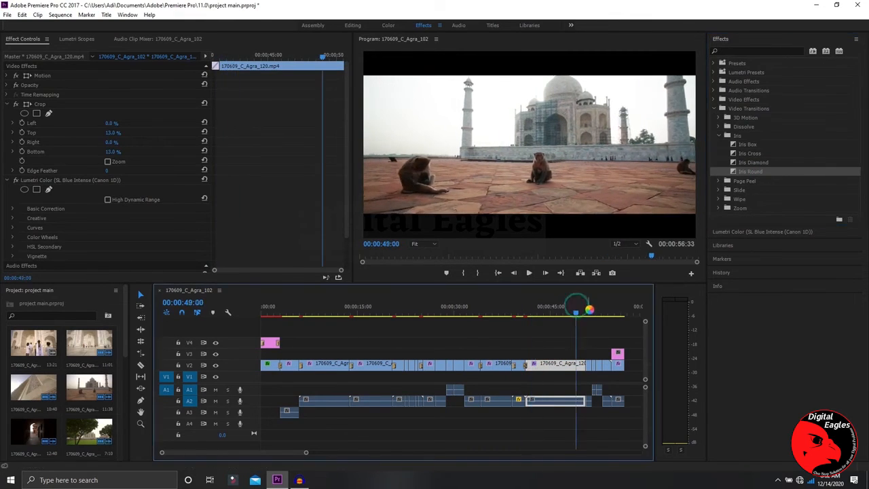
{"action": "key", "text": "space"}
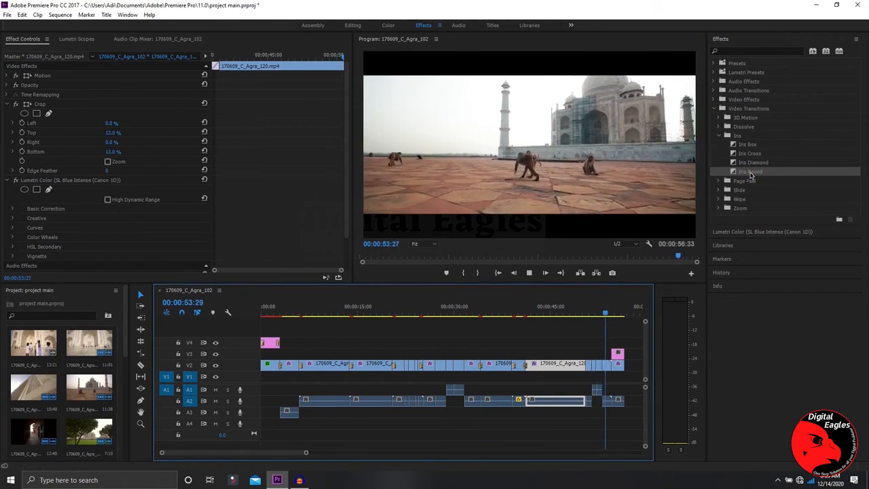
{"action": "left_click_drag", "start_coordinate": [751, 174], "coordinate": [612, 367]}
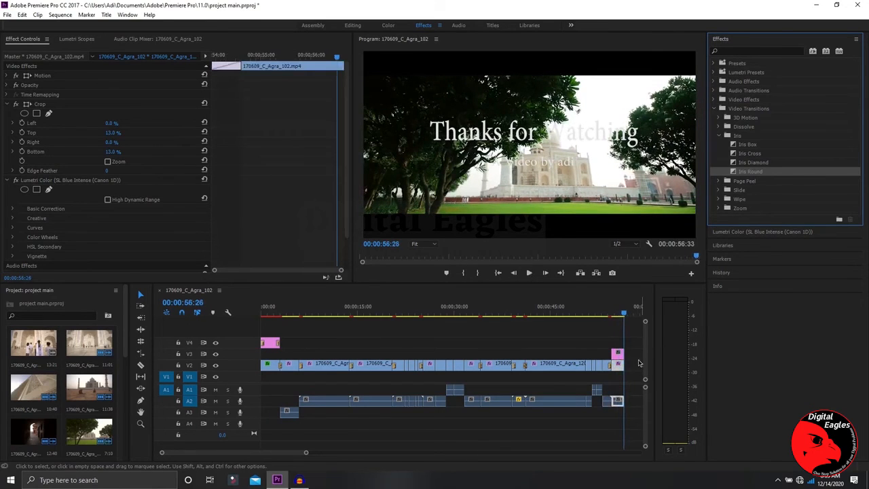
{"action": "left_click_drag", "start_coordinate": [624, 313], "coordinate": [367, 321]}
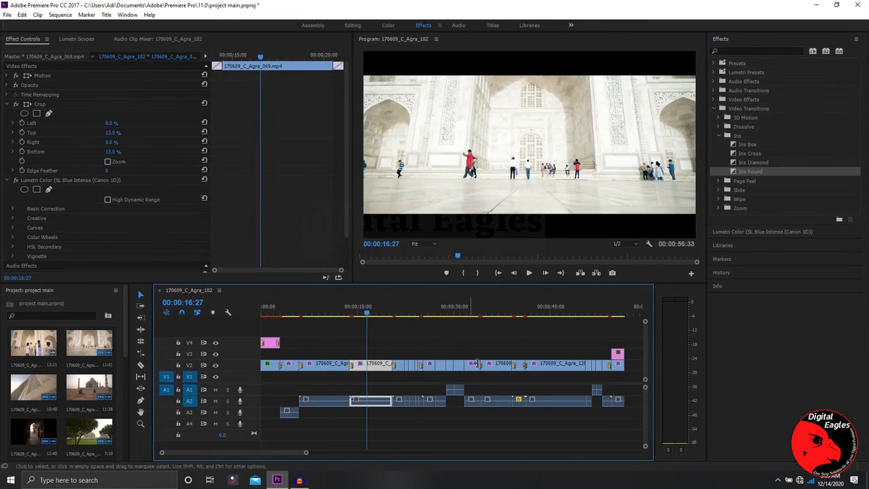
Import the 500 PROFESSIONAL GREEN SCREEN TRANSITION PACK.mp4 video from New Volume (D:) into the project.
{"action": "scroll", "coordinate": [95, 403], "scroll_direction": "down", "scroll_amount": 5}
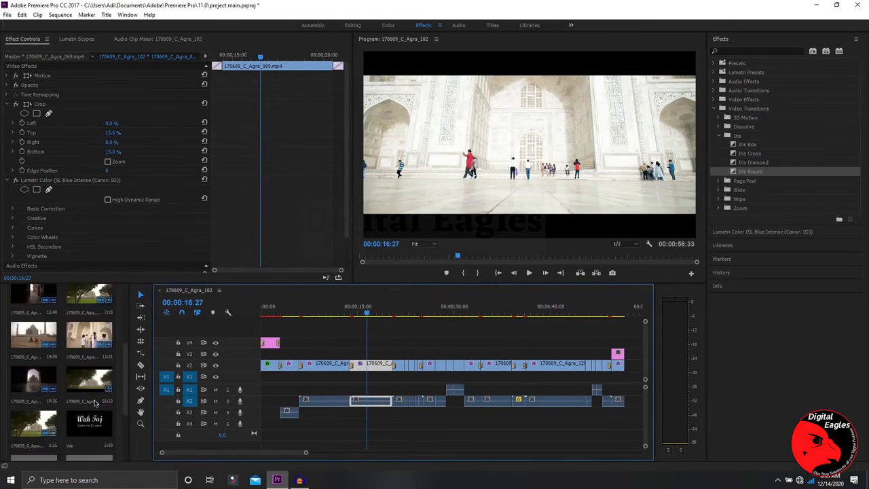
{"action": "scroll", "coordinate": [95, 403], "scroll_direction": "down", "scroll_amount": 1}
{"action": "double_click", "coordinate": [95, 415]}
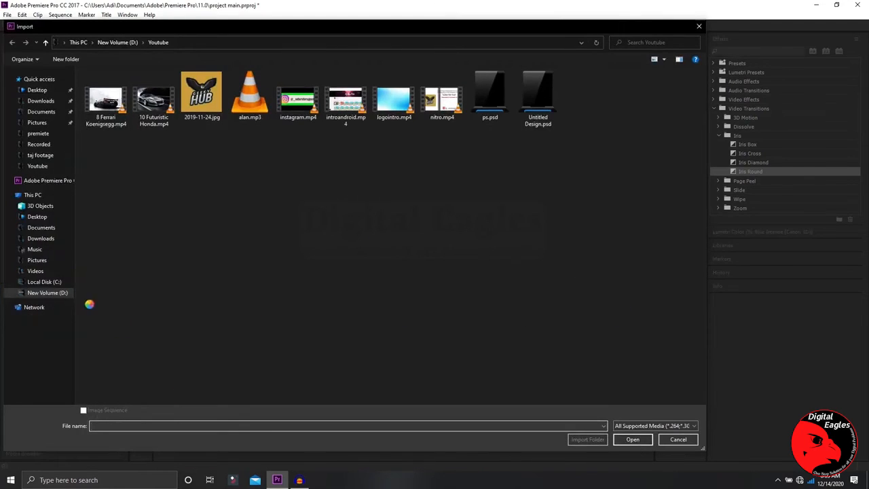
{"action": "left_click", "coordinate": [56, 293]}
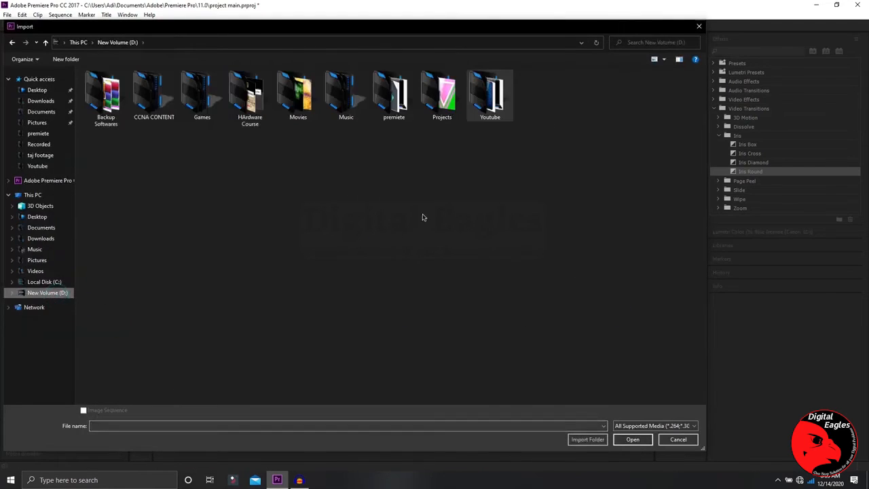
{"action": "double_click", "coordinate": [462, 107]}
{"action": "left_click", "coordinate": [204, 136]}
{"action": "double_click", "coordinate": [216, 131]}
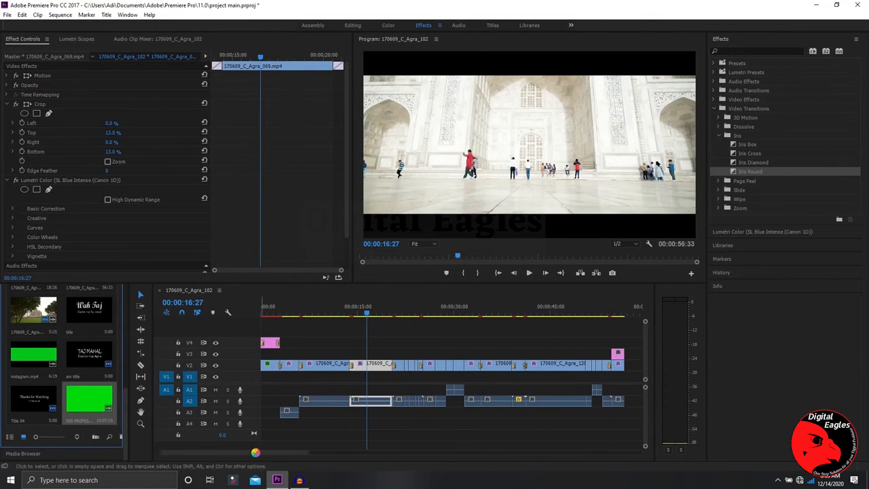
Place the green screen transition pack on V2 after the closing clip and view a frame of it.
{"action": "left_click", "coordinate": [262, 453]}
{"action": "mouse_move", "coordinate": [294, 457]}
{"action": "left_mouse_down"}
{"action": "mouse_move", "coordinate": [360, 454]}
{"action": "mouse_move", "coordinate": [302, 454]}
{"action": "left_mouse_up"}
{"action": "left_click_drag", "start_coordinate": [89, 399], "coordinate": [478, 367]}
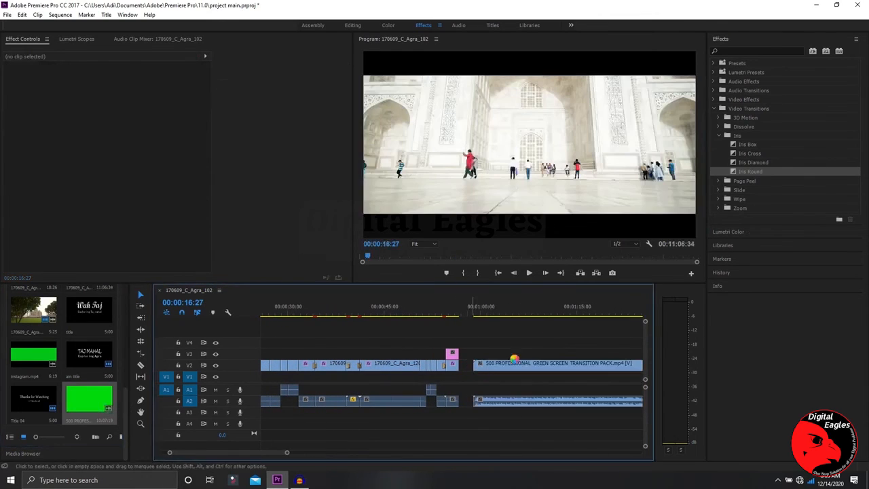
{"action": "left_click", "coordinate": [515, 312]}
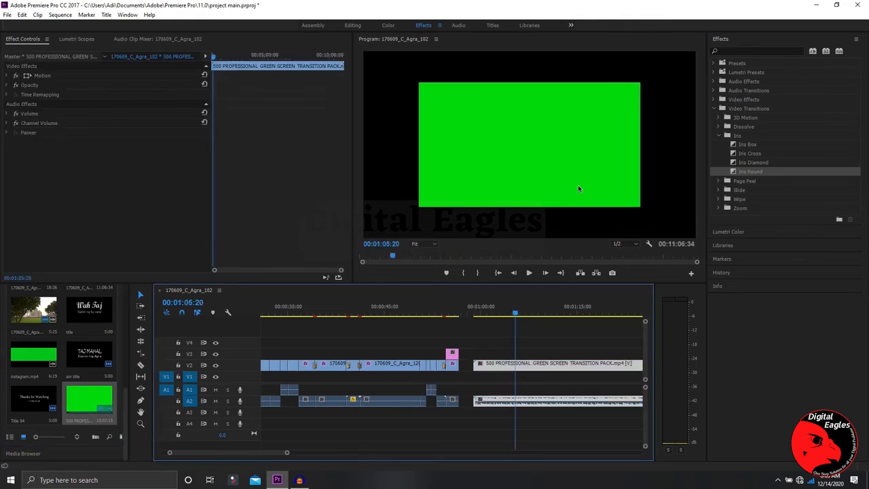
Unlink the green screen pack's audio, delete the audio clip, and play the remaining video.
{"action": "right_click", "coordinate": [554, 365]}
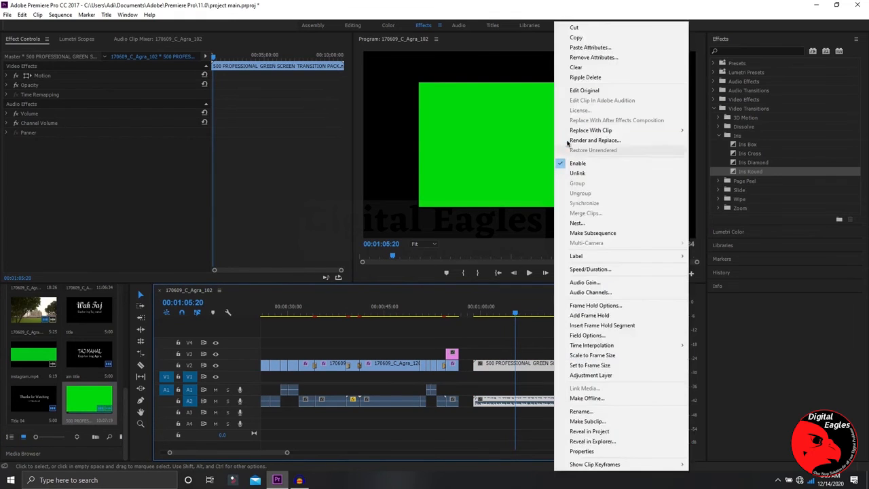
{"action": "left_click", "coordinate": [591, 173]}
{"action": "left_click", "coordinate": [565, 400]}
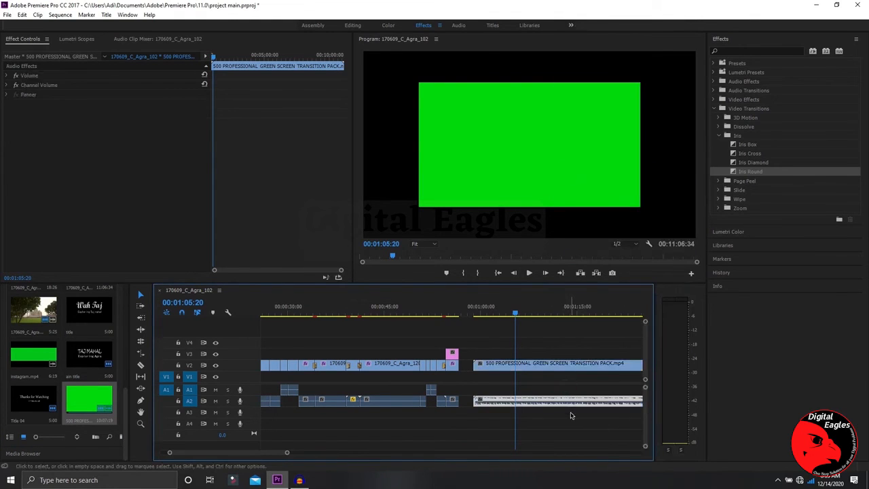
{"action": "key", "text": "Delete"}
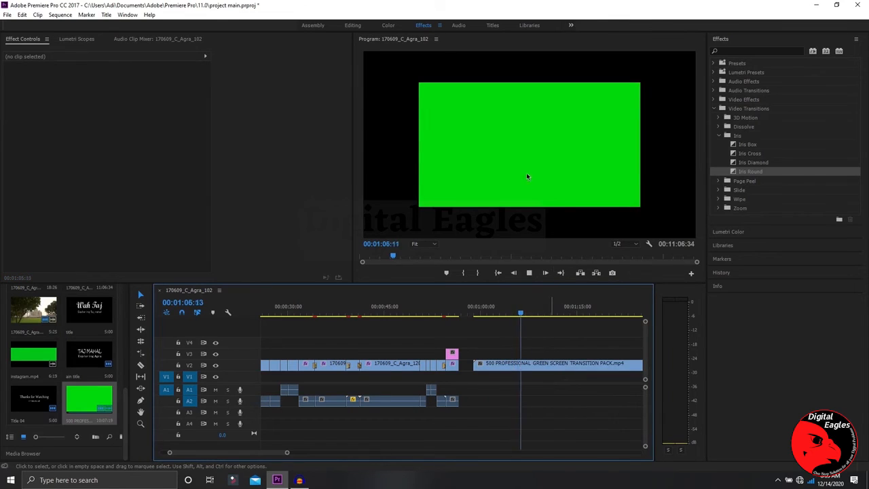
{"action": "left_click_drag", "start_coordinate": [276, 453], "coordinate": [281, 453]}
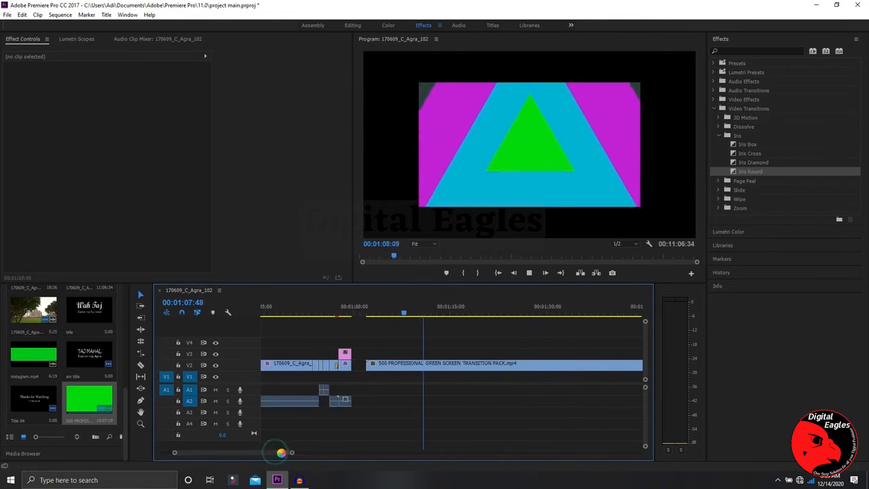
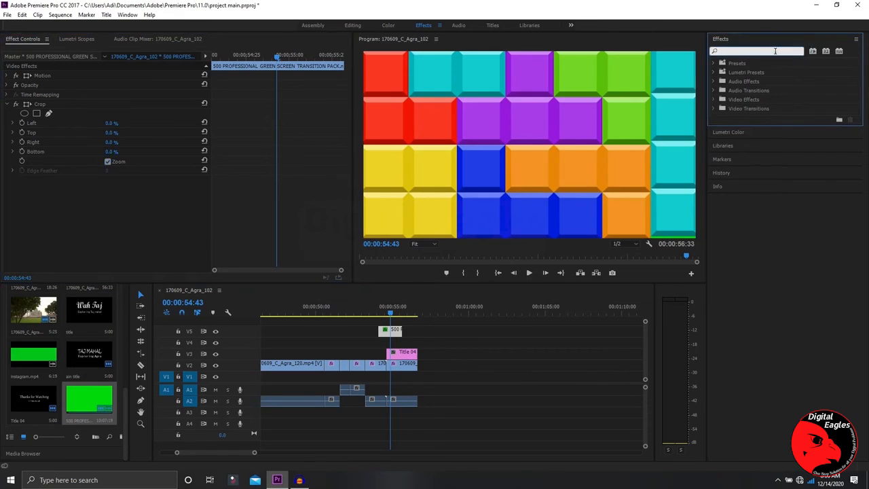
Apply Ultra Key to the green screen transition clip on V5 and sample its green background as the Key Color.
{"action": "type", "text": "ultr"}
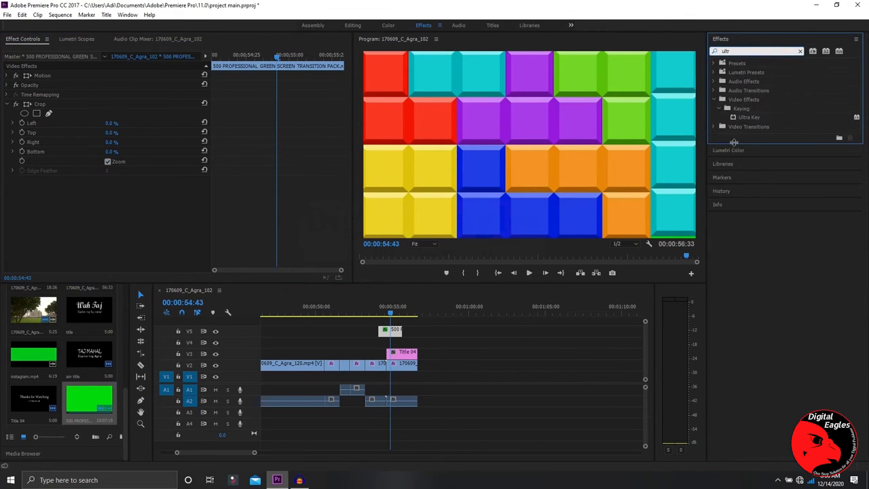
{"action": "left_click_drag", "start_coordinate": [745, 120], "coordinate": [390, 331]}
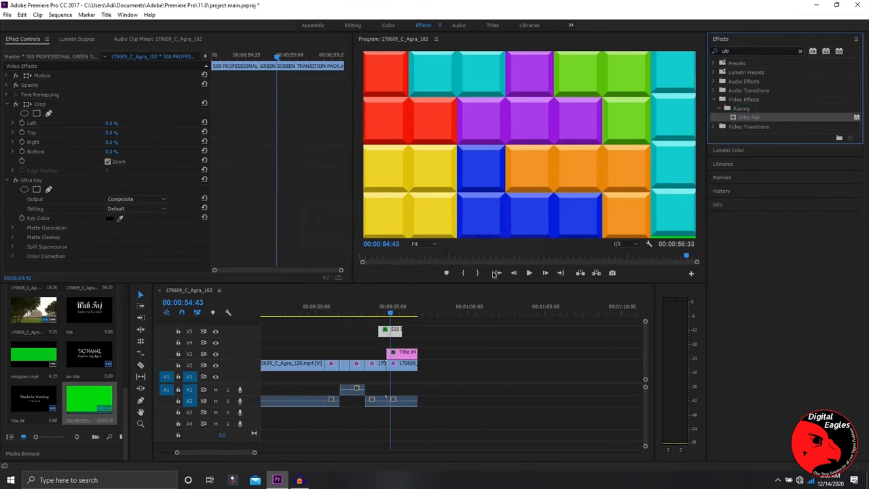
{"action": "left_click_drag", "start_coordinate": [392, 314], "coordinate": [388, 315]}
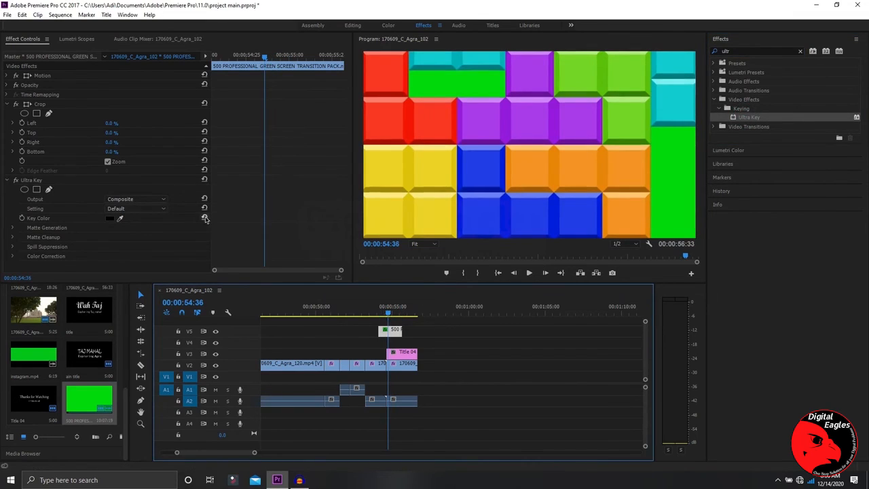
{"action": "left_click", "coordinate": [119, 218]}
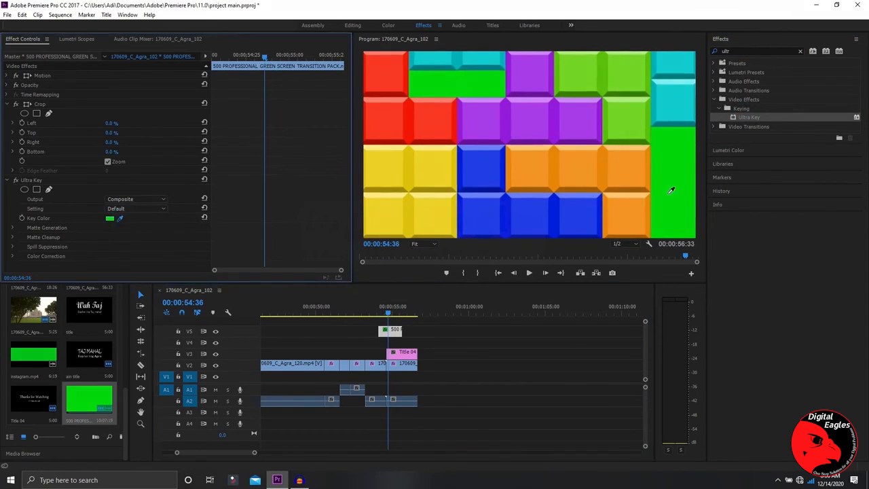
{"action": "left_click", "coordinate": [671, 190]}
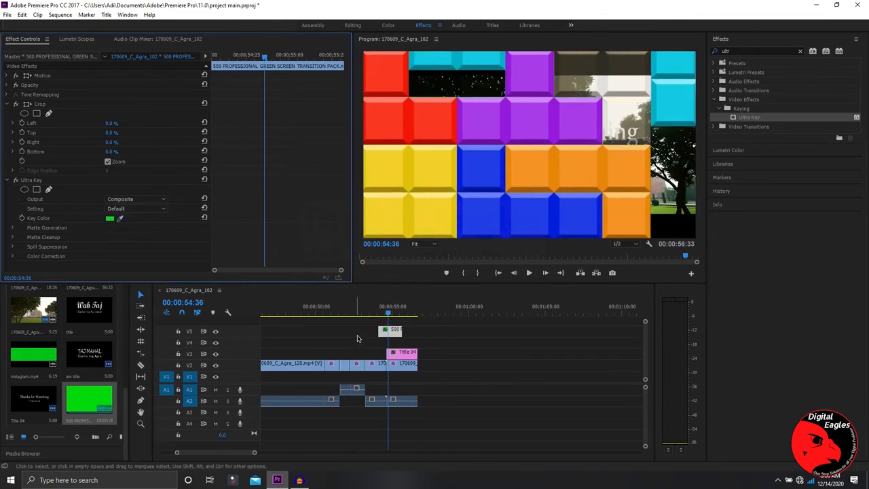
Play the keyed block transition into the Thanks for Watching title twice from just before the V5 clip.
{"action": "left_click", "coordinate": [383, 314]}
{"action": "left_click_drag", "start_coordinate": [384, 314], "coordinate": [375, 314]}
{"action": "left_click", "coordinate": [531, 272]}
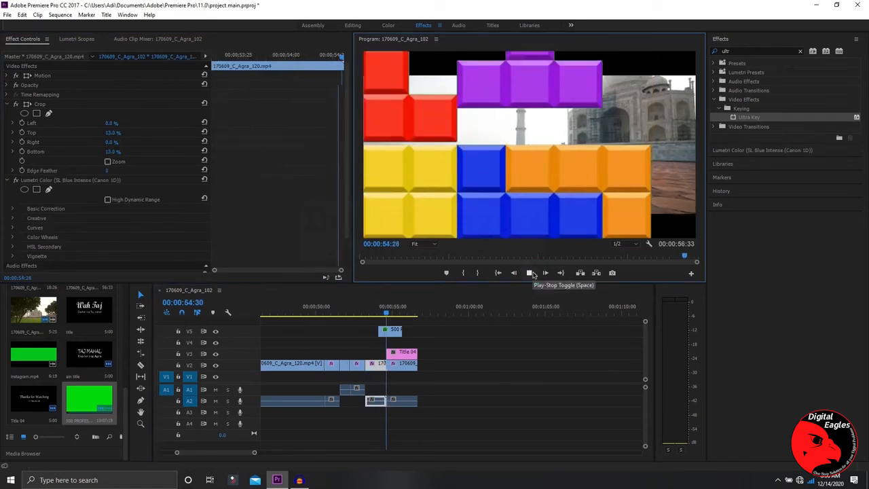
{"action": "left_click", "coordinate": [530, 273]}
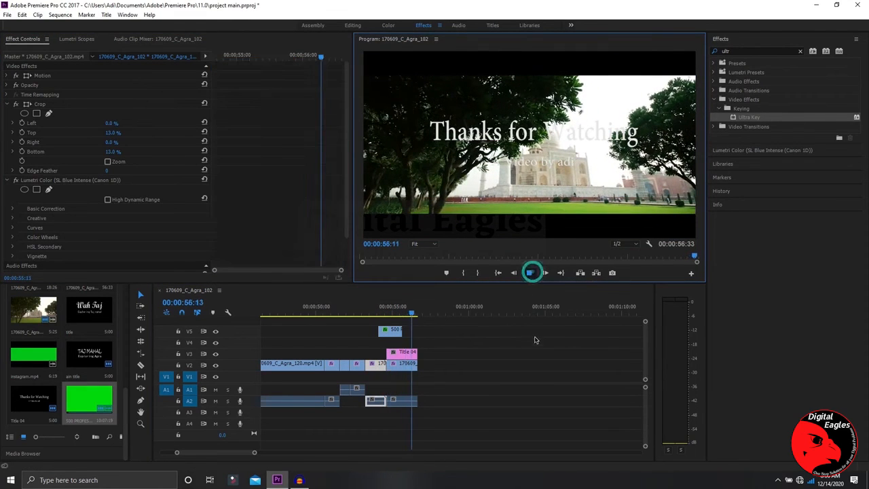
{"action": "left_click", "coordinate": [377, 310]}
{"action": "left_click", "coordinate": [530, 273]}
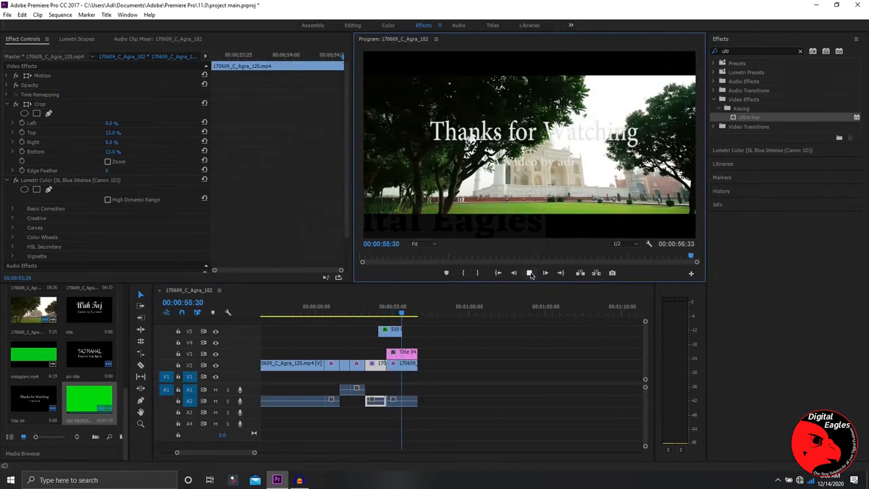
{"action": "left_click", "coordinate": [530, 273]}
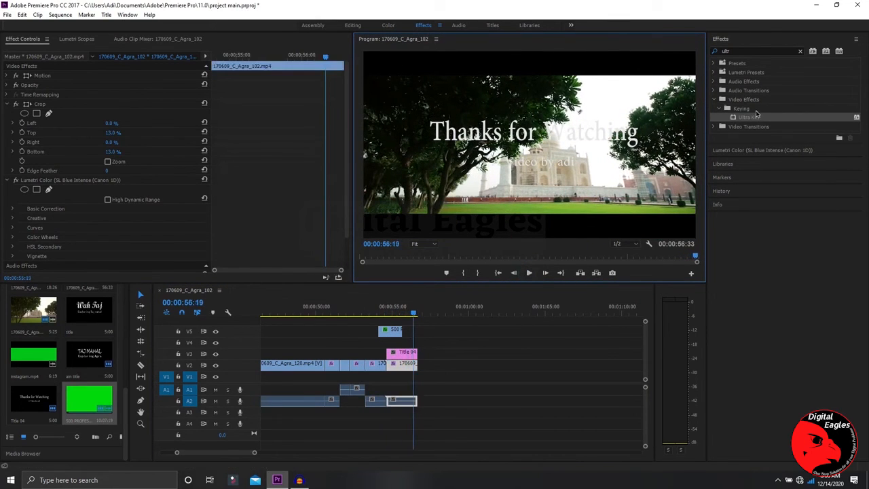
Clear the effects search and expand the Video Transitions folder.
{"action": "left_click", "coordinate": [714, 99]}
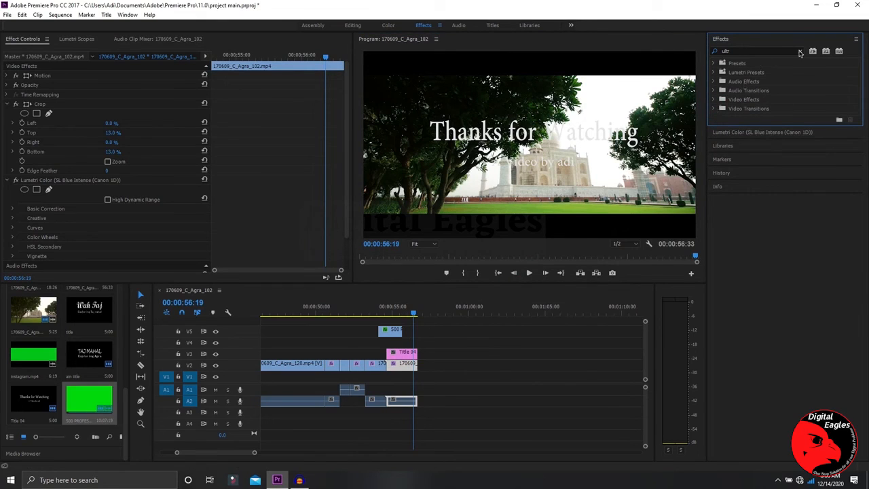
{"action": "left_click", "coordinate": [802, 51]}
{"action": "left_click", "coordinate": [712, 110]}
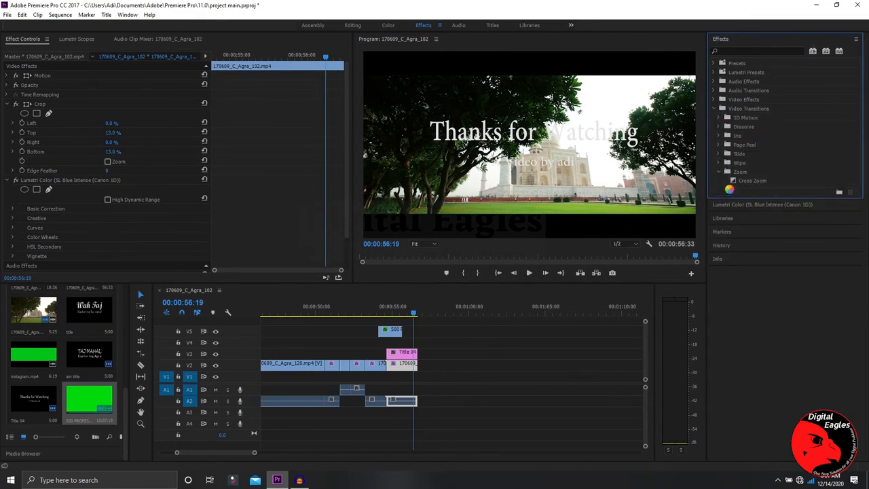
Apply Cross Zoom to the start and end of the Thanks for Watching title on V3 and play the ending.
{"action": "left_click_drag", "start_coordinate": [744, 181], "coordinate": [392, 355]}
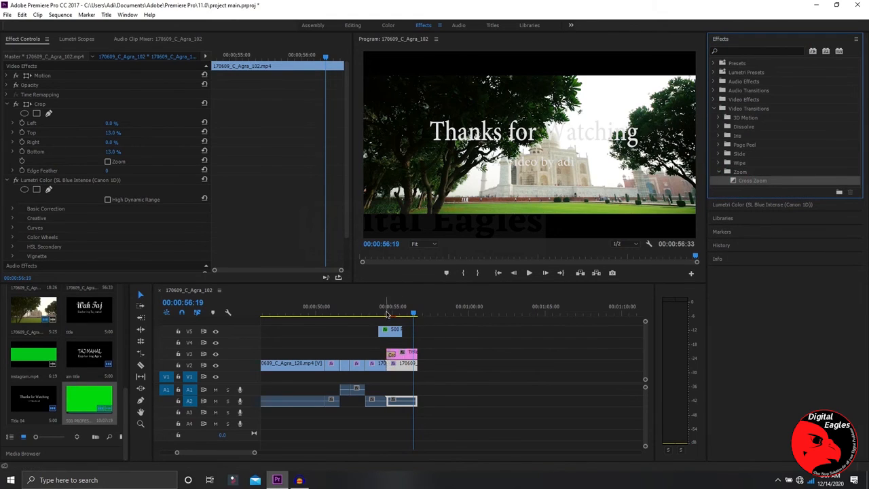
{"action": "left_click_drag", "start_coordinate": [754, 180], "coordinate": [414, 353]}
{"action": "left_click", "coordinate": [370, 314]}
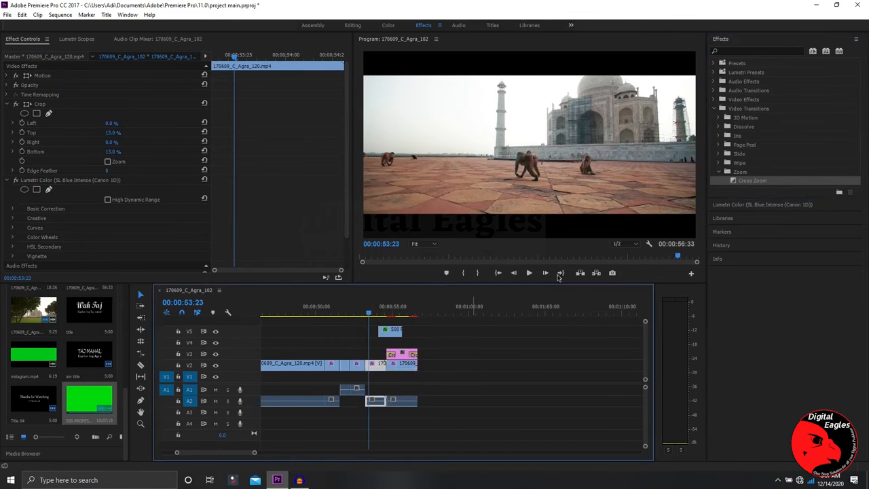
{"action": "left_click", "coordinate": [529, 273]}
{"action": "left_click", "coordinate": [527, 382]}
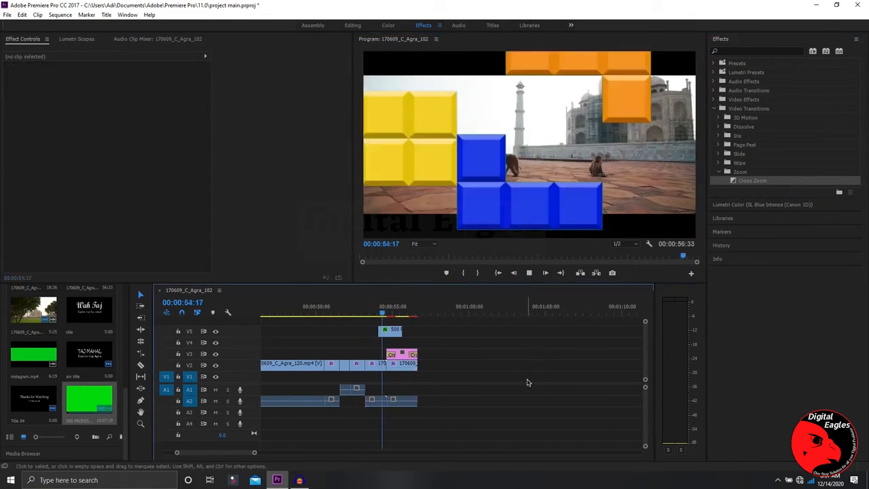
{"action": "left_click", "coordinate": [530, 273]}
Play the opening TAJ MAHAL title from the beginning of the sequence and show more of the timeline.
{"action": "left_click", "coordinate": [529, 273]}
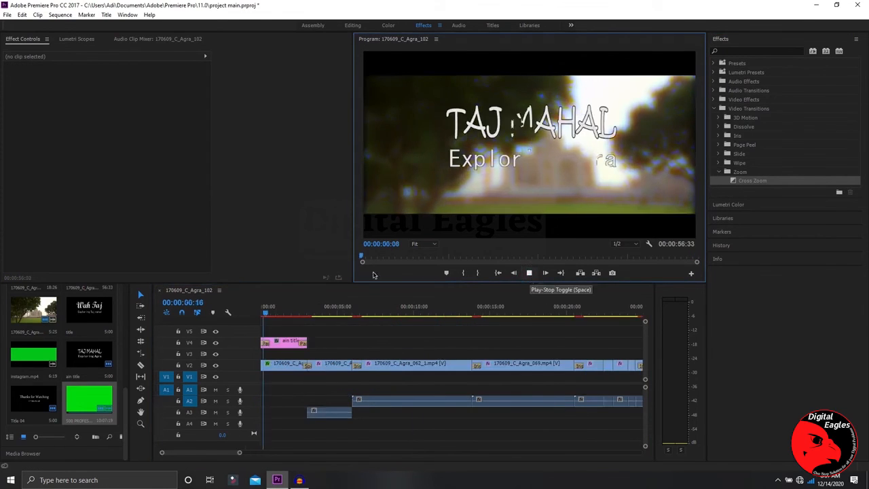
{"action": "left_click", "coordinate": [529, 272]}
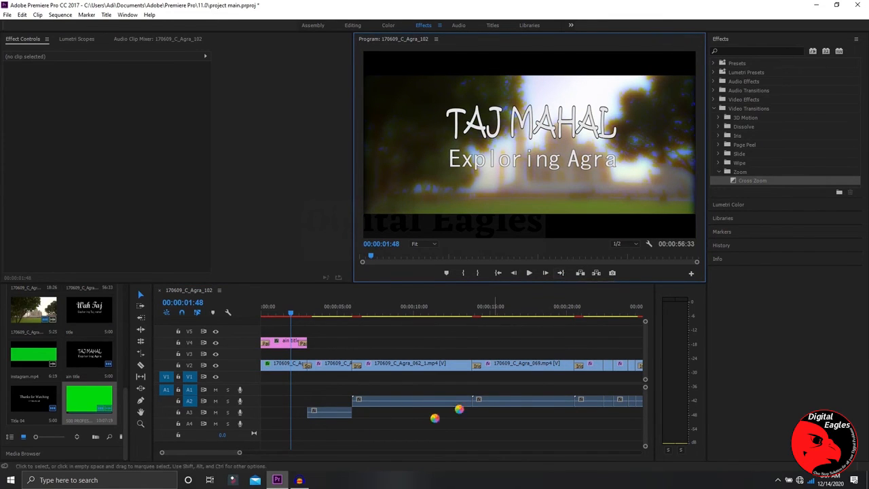
{"action": "left_click_drag", "start_coordinate": [239, 453], "coordinate": [264, 453]}
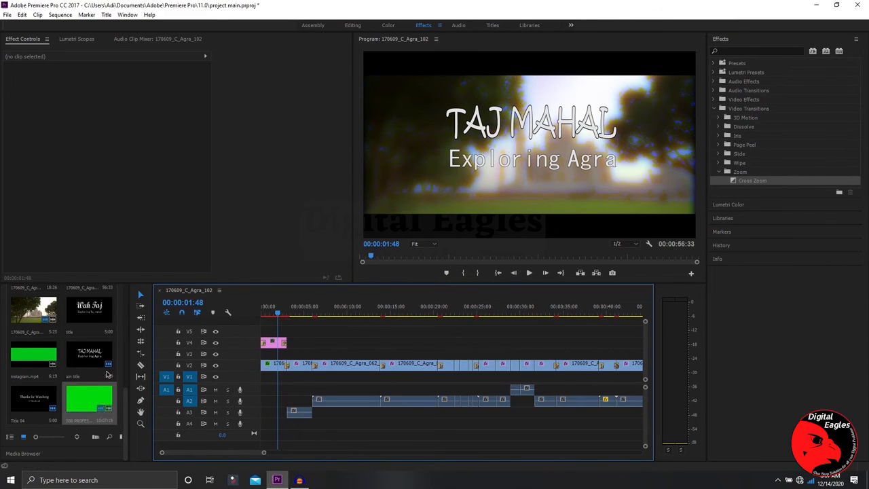
{"action": "right_click", "coordinate": [95, 451]}
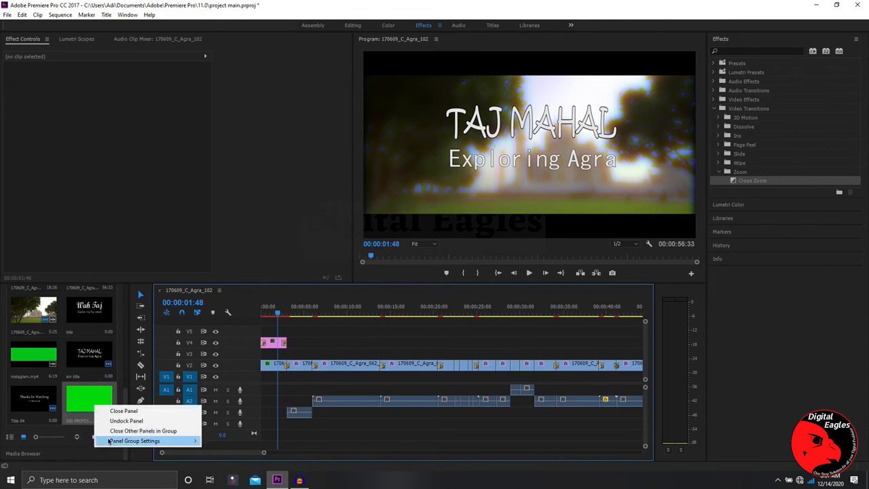
{"action": "left_click", "coordinate": [63, 429]}
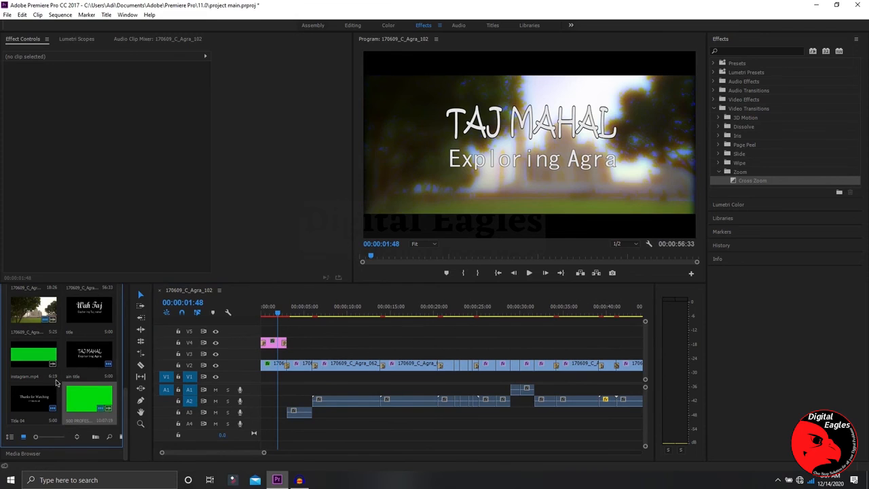
{"action": "right_click", "coordinate": [63, 384]}
{"action": "right_click", "coordinate": [52, 422]}
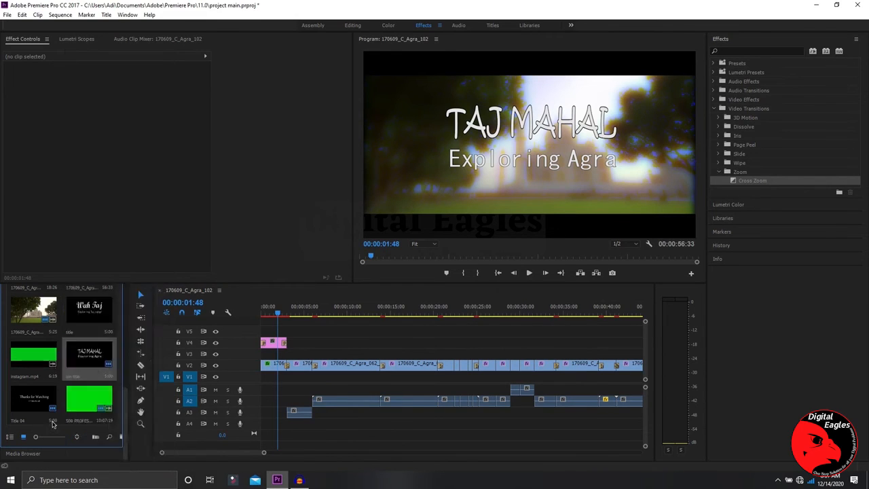
{"action": "left_click", "coordinate": [166, 337]}
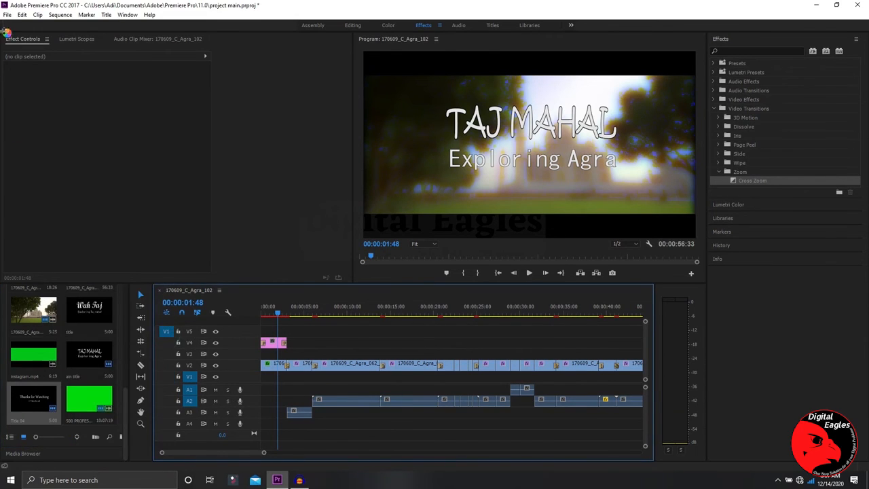
Import alan.mp3 from the Youtube folder on New Volume (D:) into the project.
{"action": "left_click", "coordinate": [7, 15]}
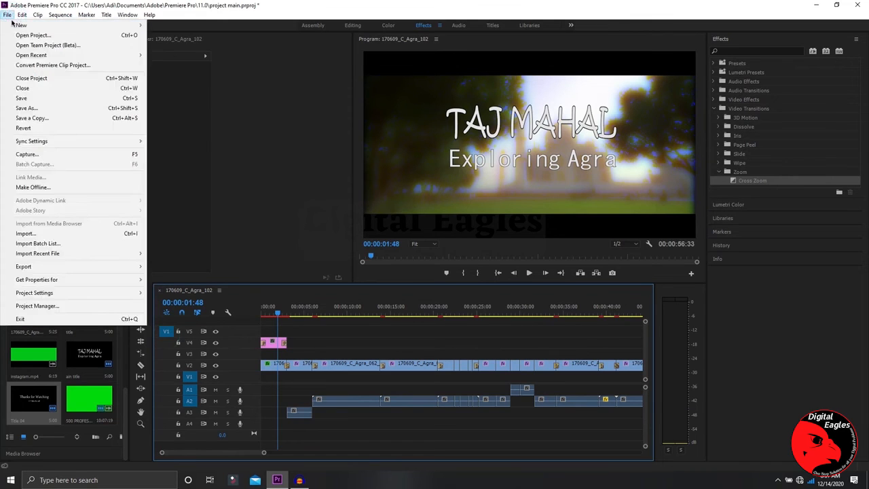
{"action": "left_click", "coordinate": [34, 235]}
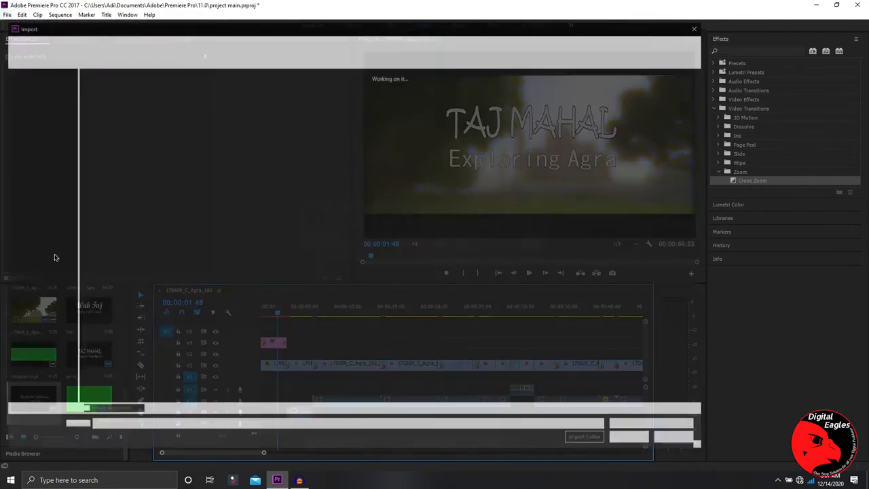
{"action": "left_click", "coordinate": [48, 292]}
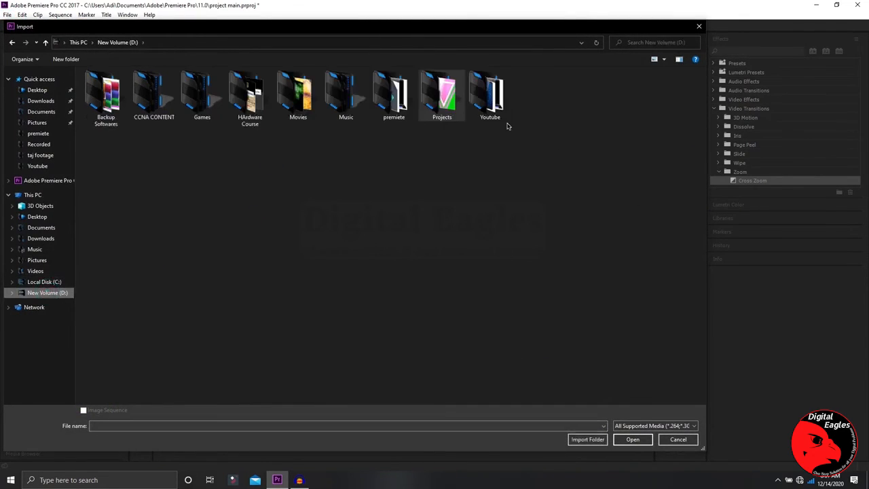
{"action": "left_click", "coordinate": [514, 90]}
{"action": "double_click", "coordinate": [513, 90]}
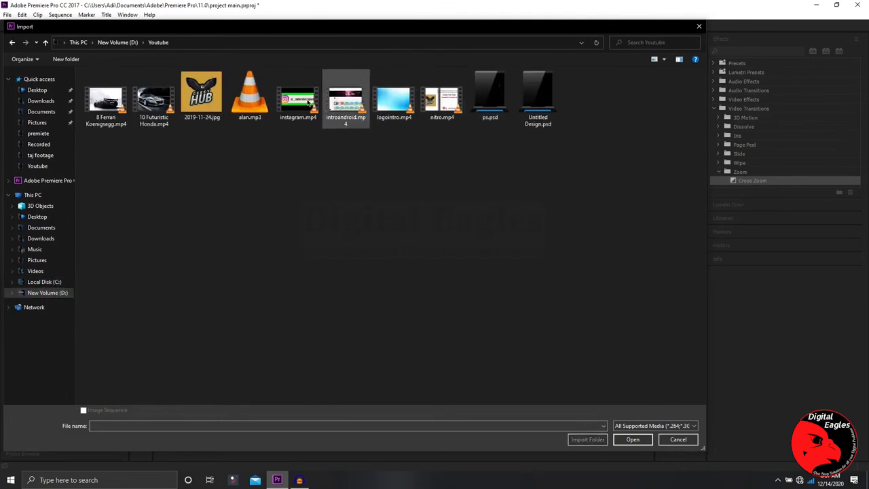
{"action": "double_click", "coordinate": [234, 83]}
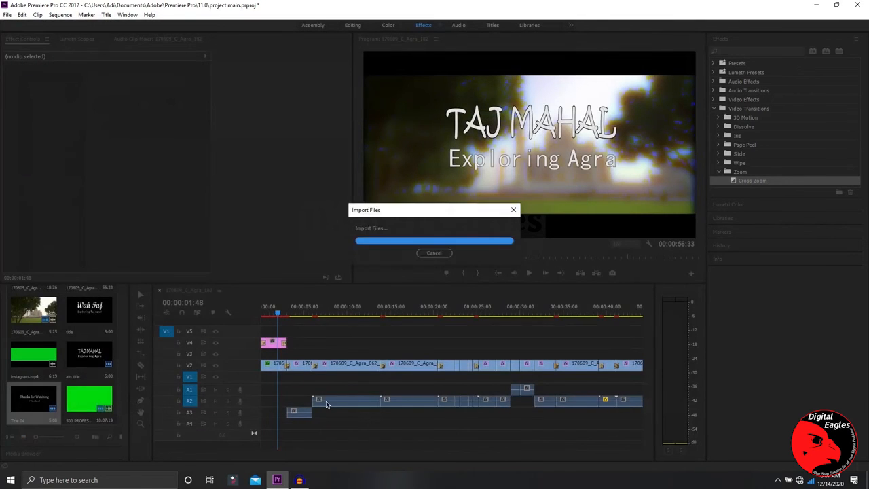
Open alan.mp3 as source, mark an Out point at 00;01;00;19, and place the trimmed music on track A4 at the sequence start.
{"action": "left_click", "coordinate": [42, 437]}
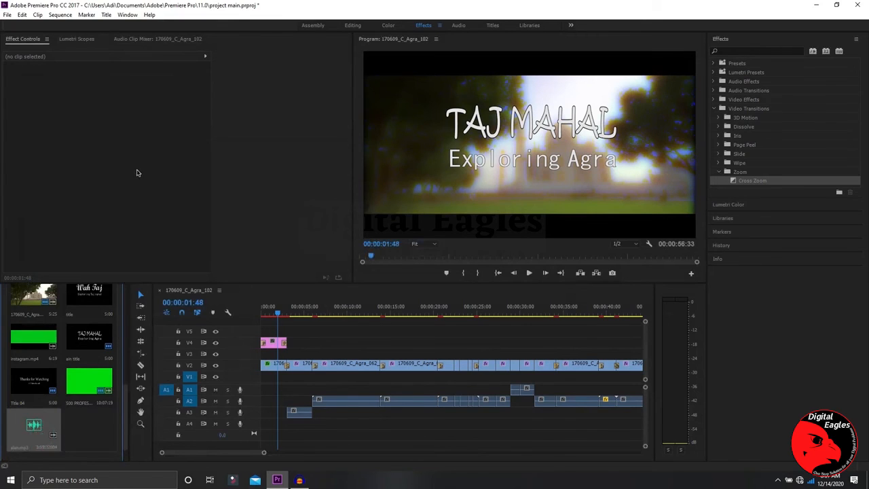
{"action": "double_click", "coordinate": [41, 433]}
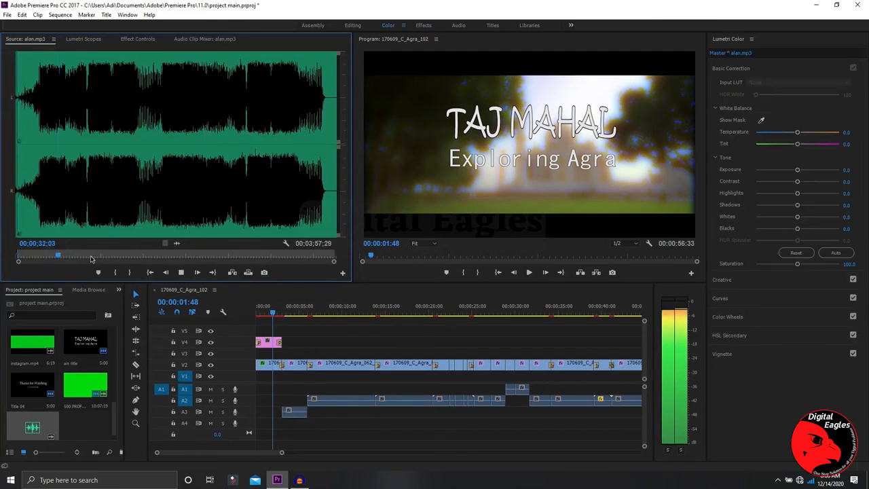
{"action": "left_click", "coordinate": [101, 255]}
{"action": "key", "text": "o"}
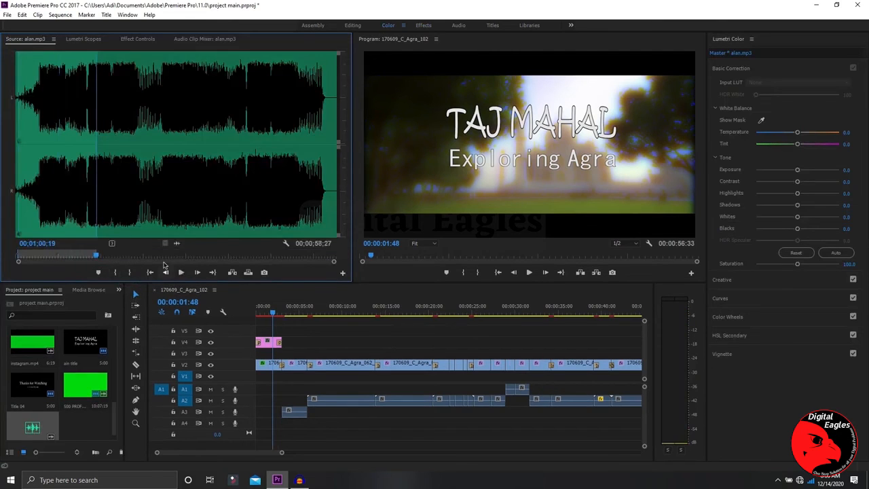
{"action": "left_click_drag", "start_coordinate": [177, 243], "coordinate": [258, 422]}
Play the sequence's ending with the music, split the A4 music clip at 00:00:56:34 where the video ends, and delete the excess.
{"action": "left_click_drag", "start_coordinate": [273, 454], "coordinate": [289, 454]}
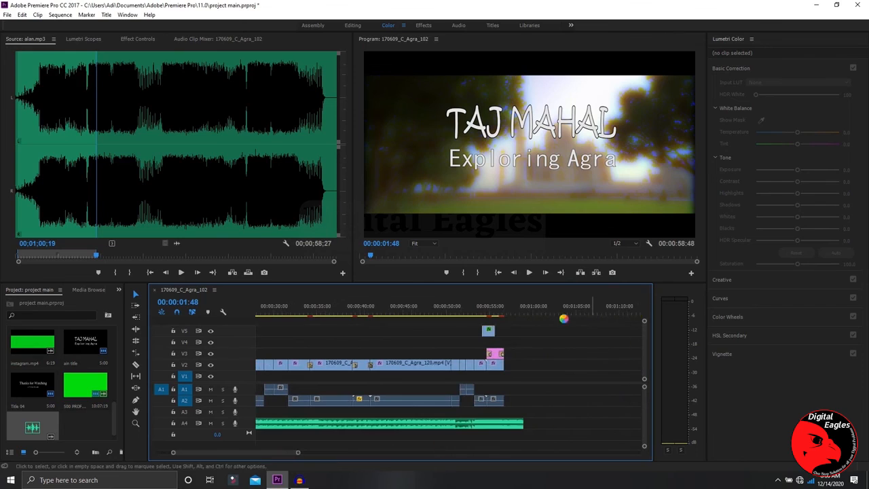
{"action": "left_click", "coordinate": [500, 312]}
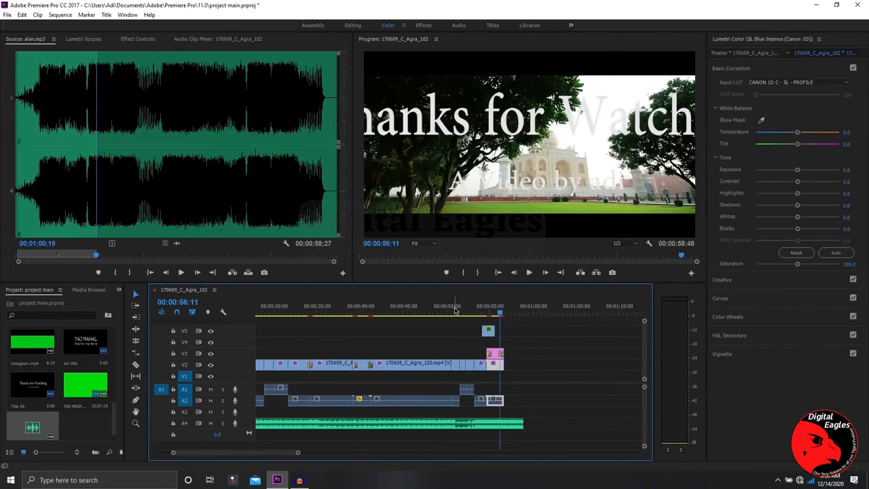
{"action": "left_click", "coordinate": [455, 310]}
{"action": "key", "text": "space"}
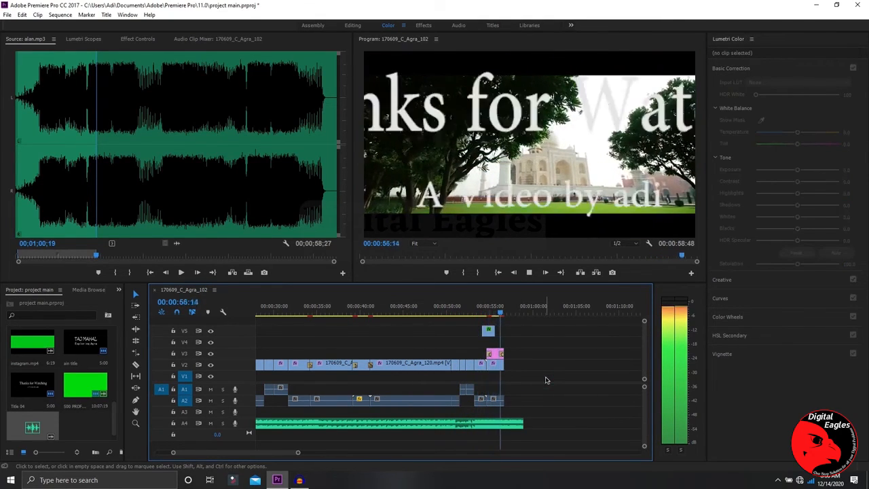
{"action": "key", "text": "space"}
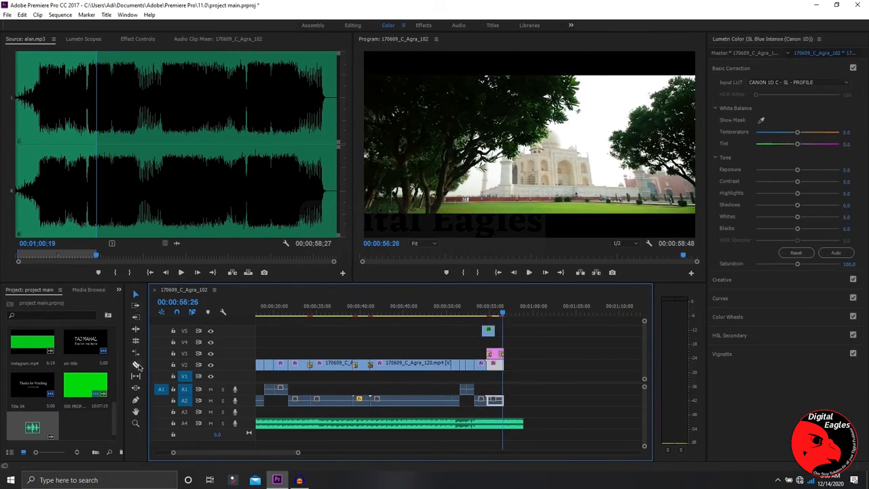
{"action": "left_click", "coordinate": [135, 364]}
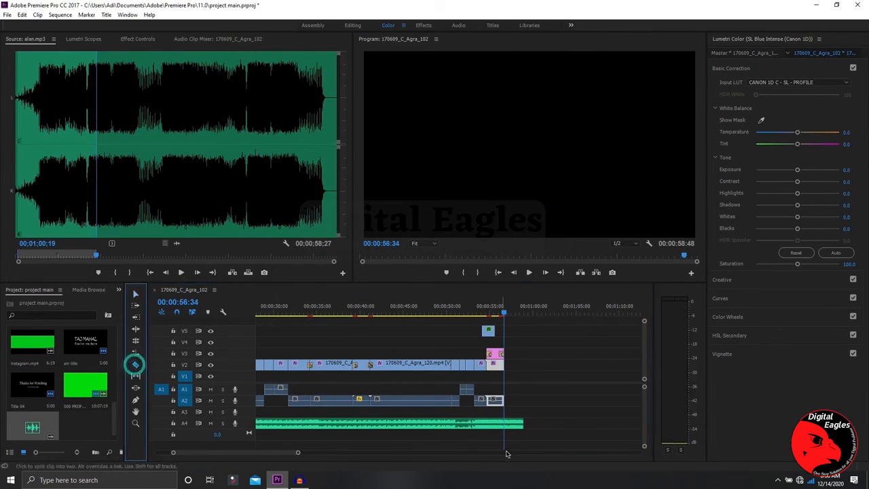
{"action": "left_click", "coordinate": [505, 423]}
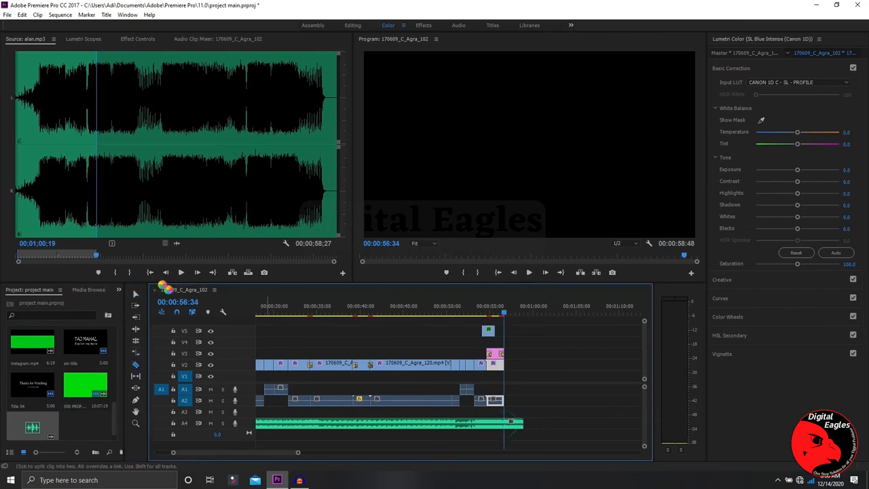
{"action": "left_click", "coordinate": [135, 294]}
{"action": "left_click_drag", "start_coordinate": [557, 395], "coordinate": [515, 440]}
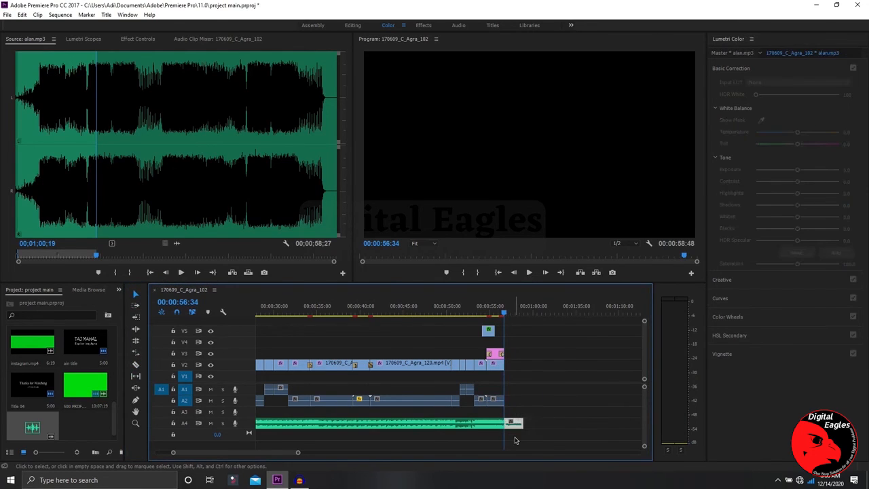
{"action": "key", "text": "Delete"}
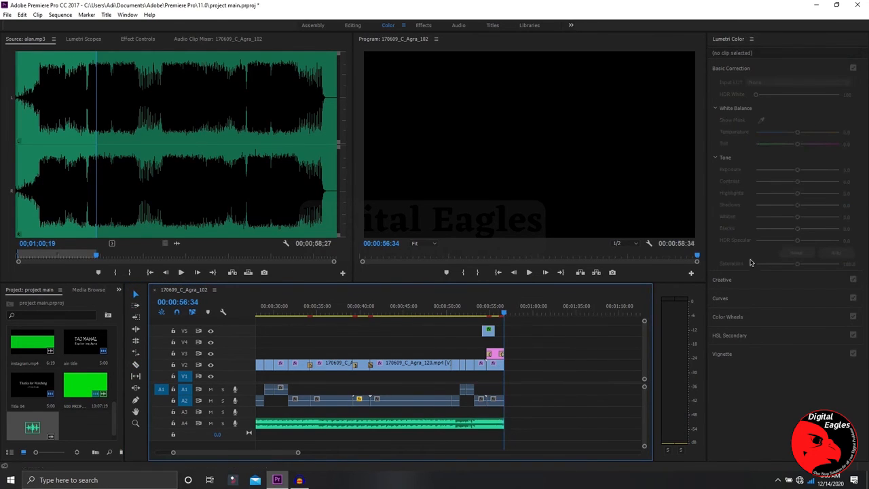
Return the playhead to the start of the sequence and open the media export settings.
{"action": "left_click_drag", "start_coordinate": [697, 258], "coordinate": [352, 255]}
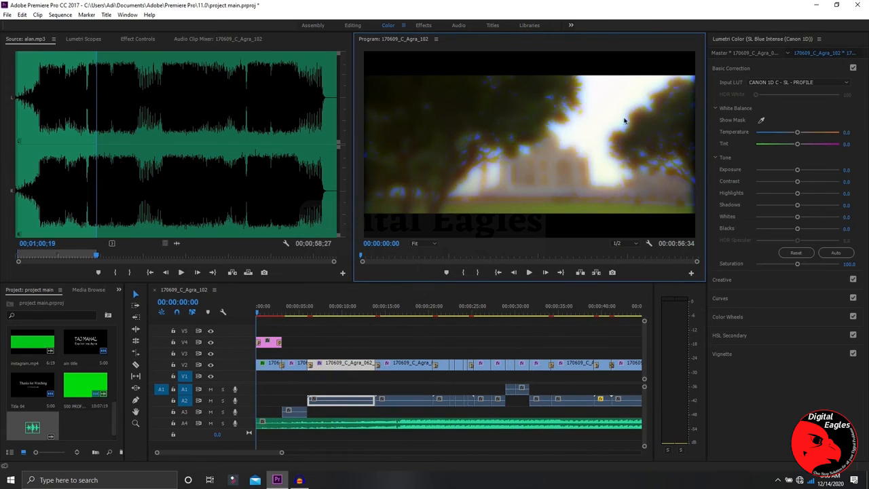
{"action": "left_click", "coordinate": [672, 295]}
{"action": "left_click", "coordinate": [351, 292]}
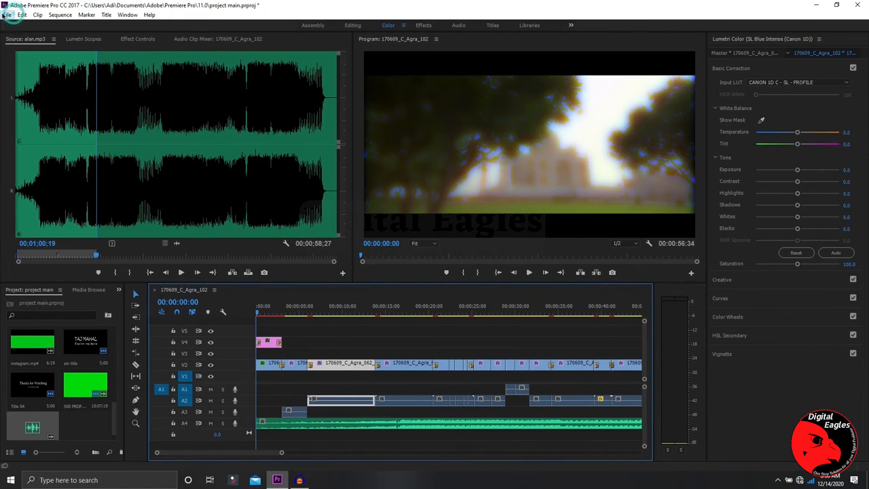
{"action": "left_click", "coordinate": [6, 15]}
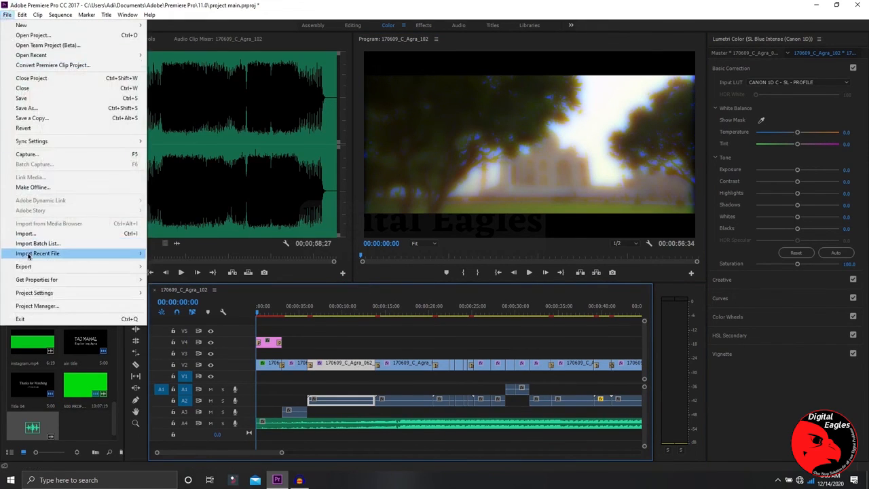
{"action": "mouse_move", "coordinate": [29, 266]}
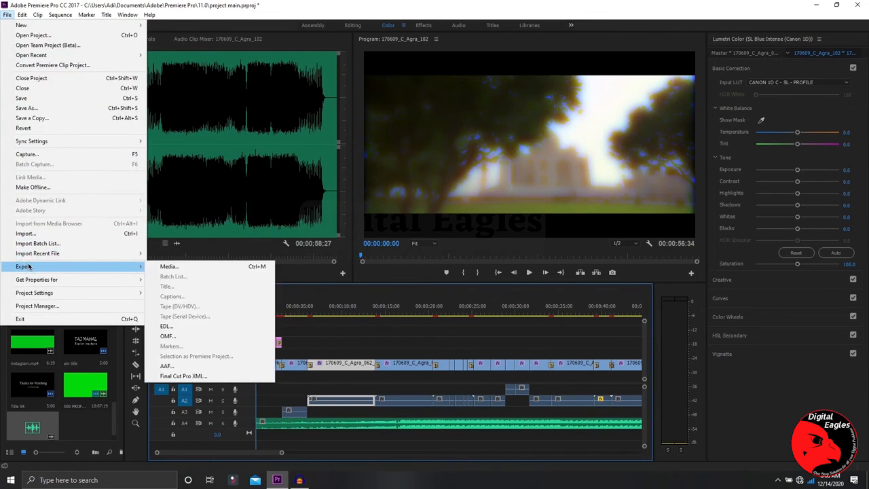
{"action": "left_click", "coordinate": [167, 266]}
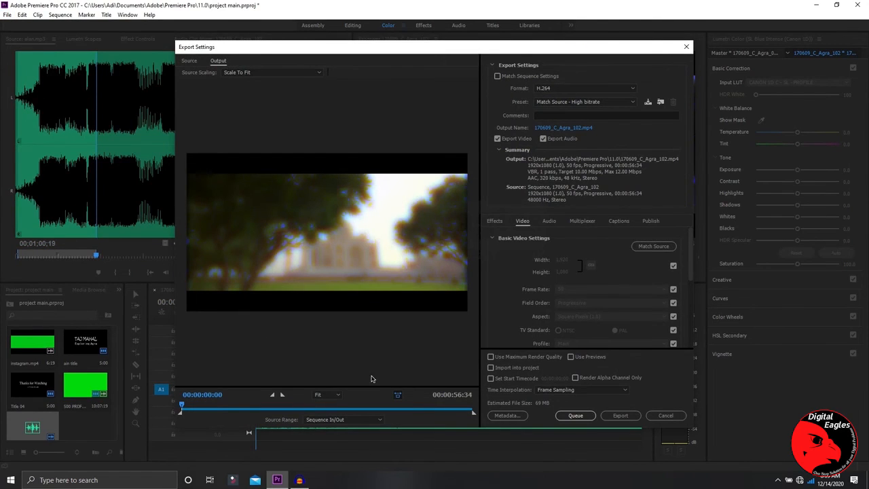
{"action": "left_click", "coordinate": [561, 89]}
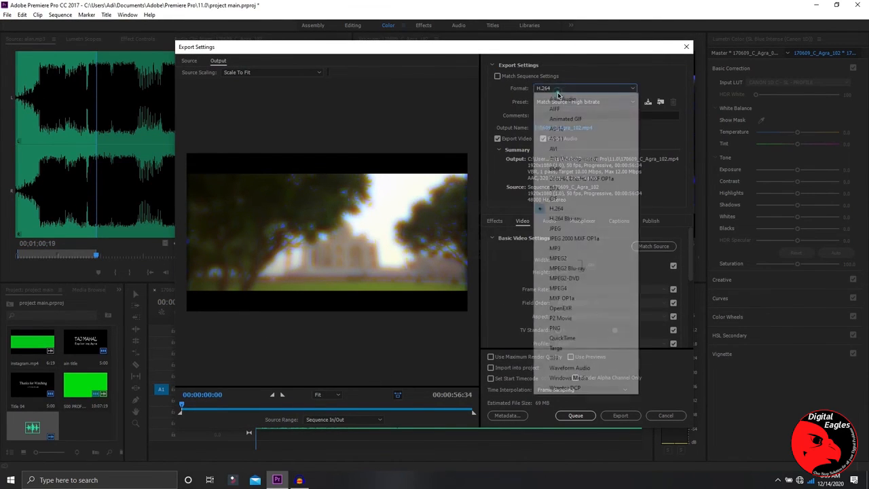
{"action": "left_click", "coordinate": [575, 168]}
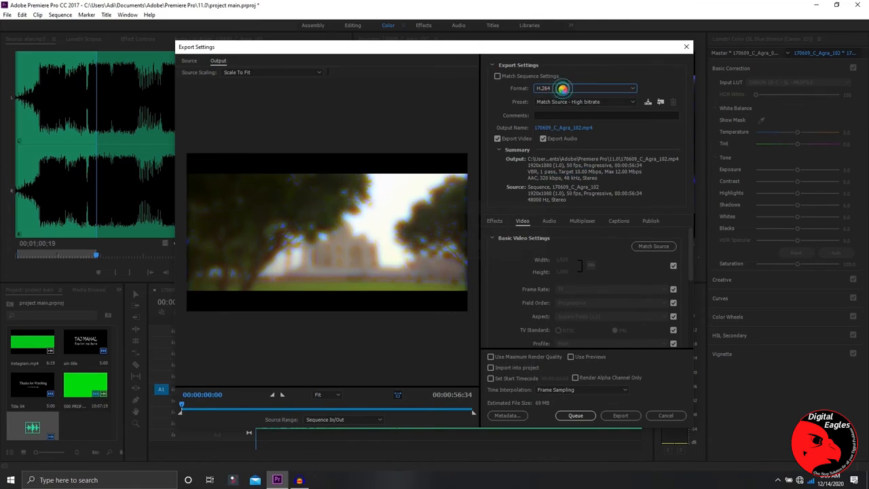
{"action": "scroll", "coordinate": [563, 93], "scroll_direction": "up", "scroll_amount": 1}
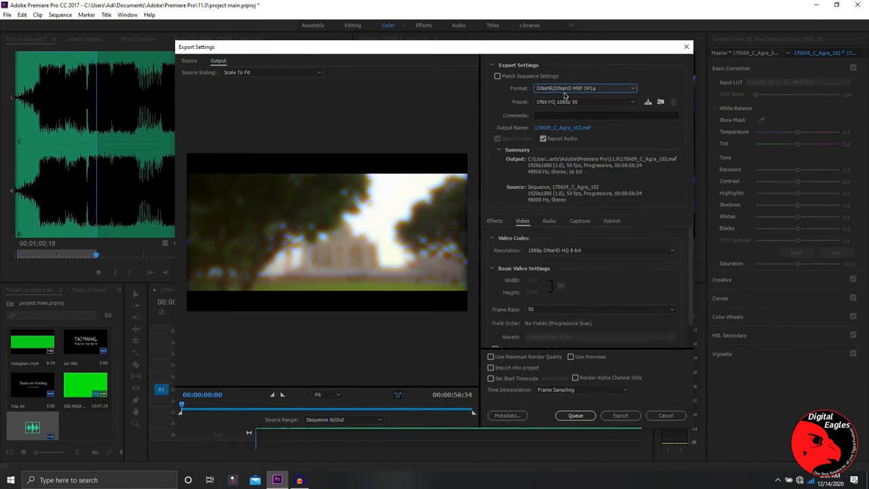
{"action": "left_click", "coordinate": [566, 93]}
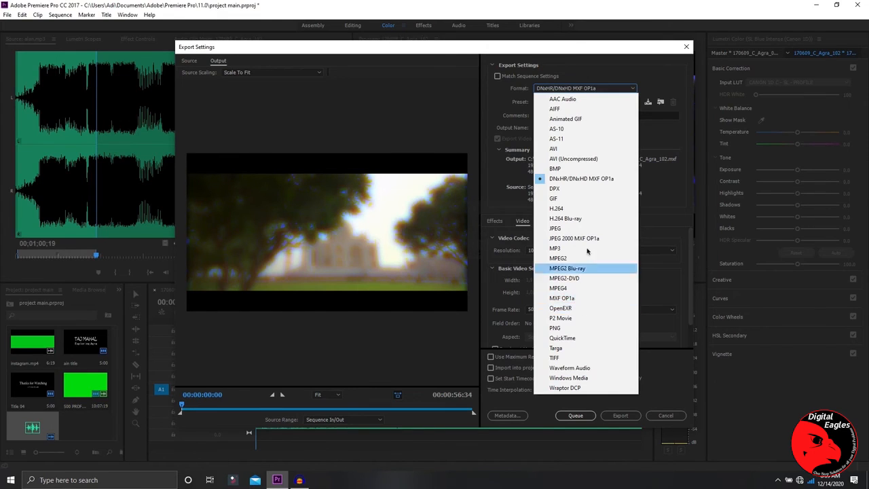
{"action": "left_click", "coordinate": [578, 209]}
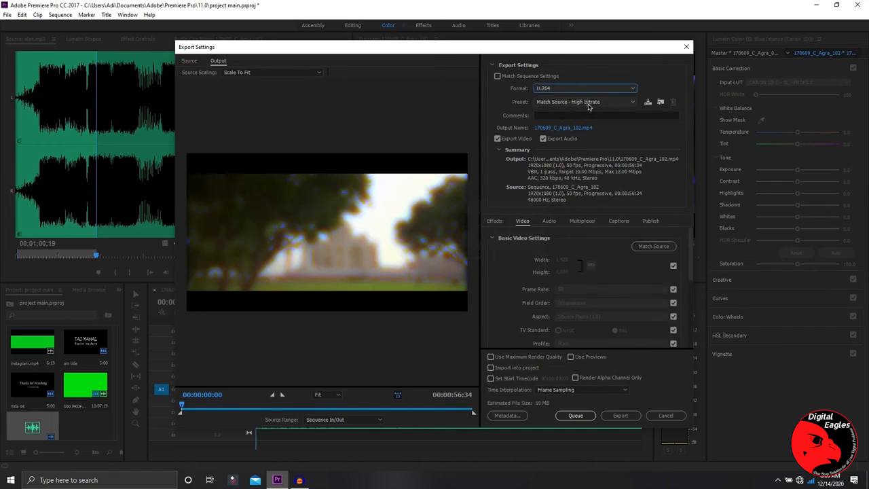
Choose the HD 1080p 29.97 preset for the H.264 export.
{"action": "left_click", "coordinate": [589, 104]}
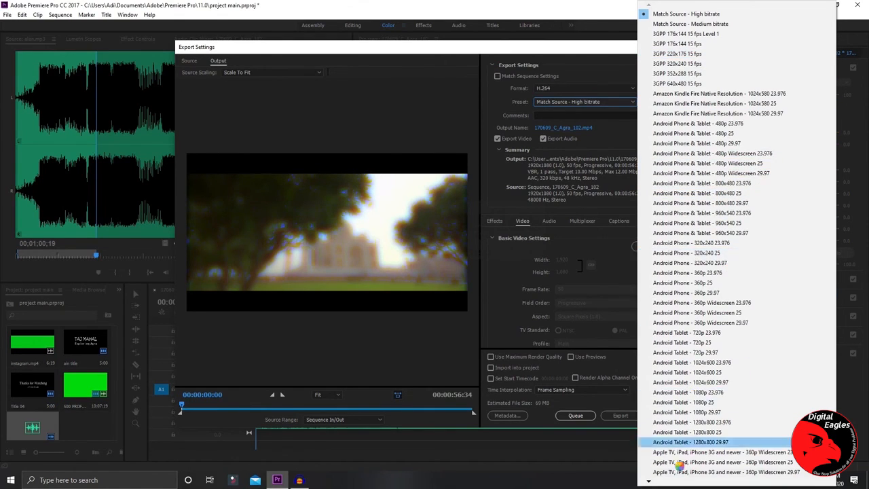
{"action": "mouse_move", "coordinate": [678, 480]}
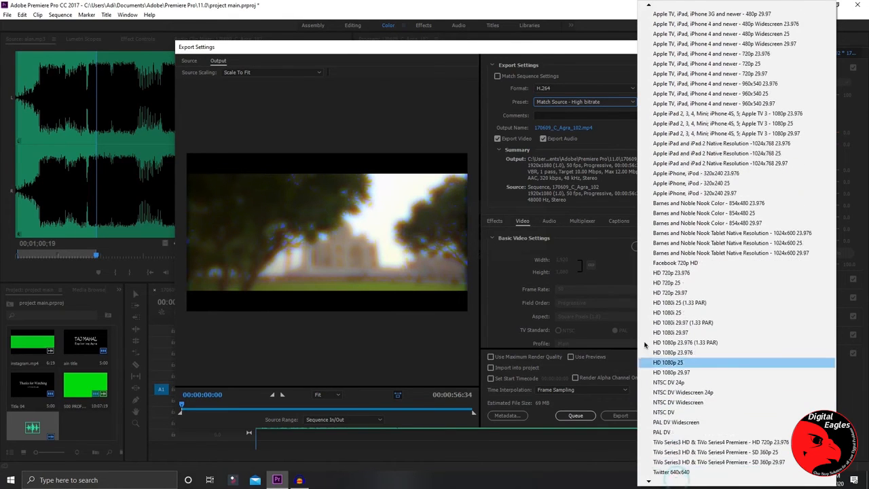
{"action": "left_click", "coordinate": [686, 373]}
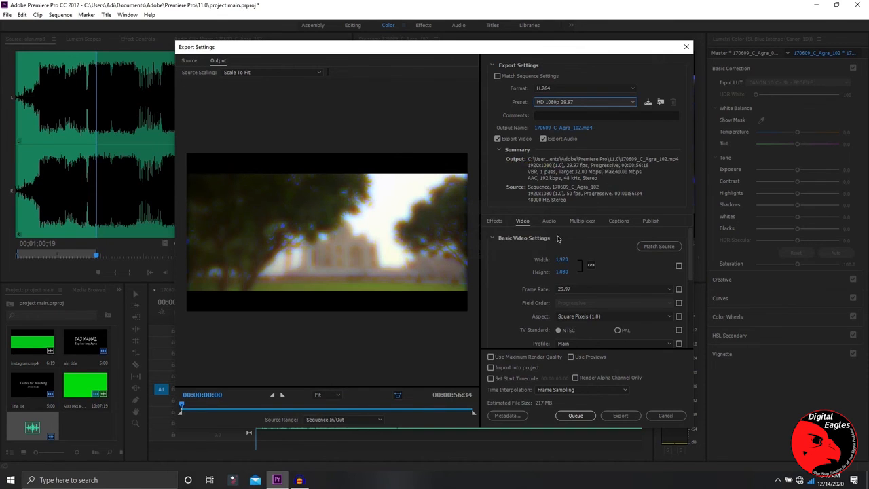
Set the export's video frame rate to 30 fps.
{"action": "mouse_move", "coordinate": [687, 247]}
{"action": "left_mouse_down"}
{"action": "mouse_move", "coordinate": [688, 270]}
{"action": "mouse_move", "coordinate": [689, 241]}
{"action": "left_mouse_up"}
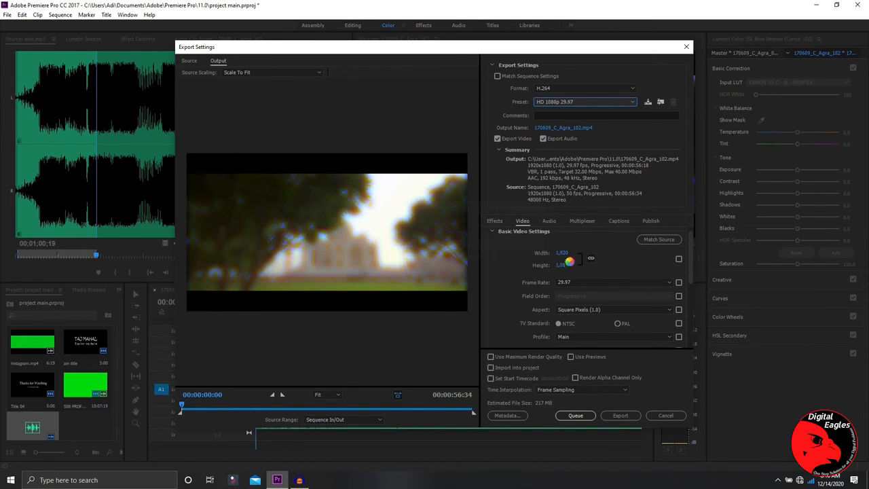
{"action": "left_click_drag", "start_coordinate": [692, 243], "coordinate": [691, 257]}
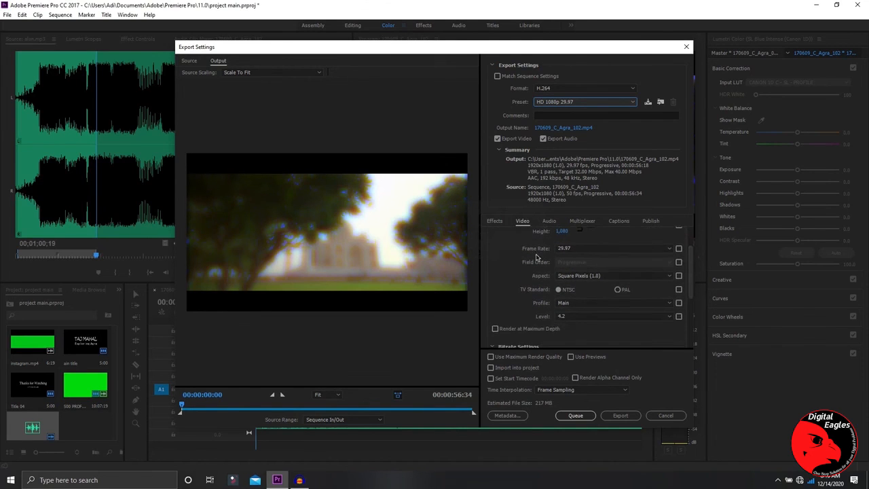
{"action": "left_click", "coordinate": [578, 250]}
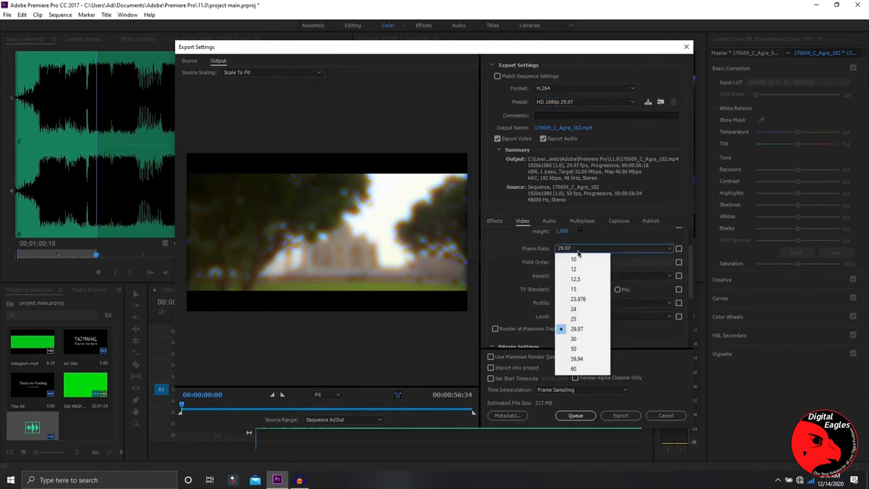
{"action": "left_click", "coordinate": [574, 338]}
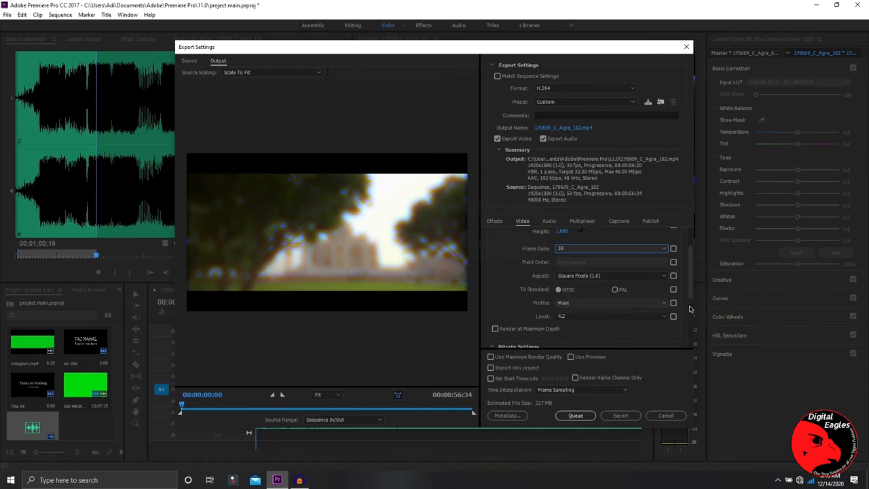
Lower the video target bitrate to 30.27 Mbps in the export's bitrate settings.
{"action": "left_click_drag", "start_coordinate": [693, 262], "coordinate": [690, 316]}
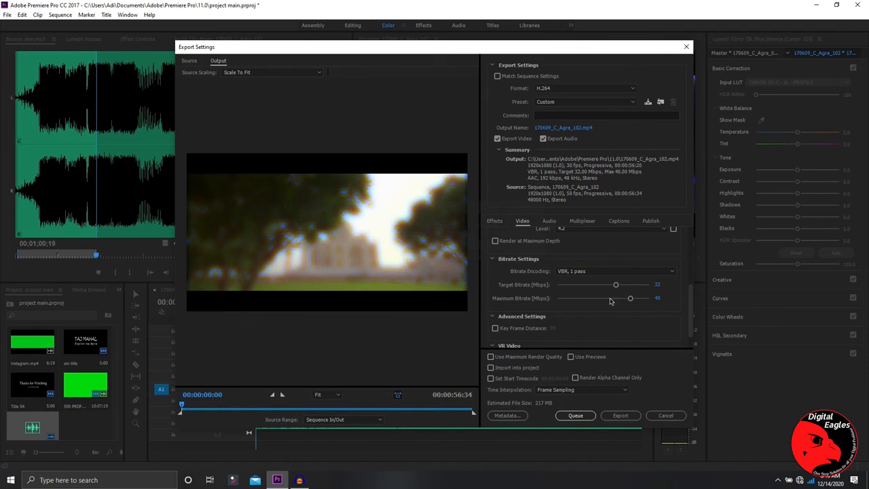
{"action": "left_click_drag", "start_coordinate": [617, 287], "coordinate": [615, 286]}
{"action": "scroll", "coordinate": [691, 305], "scroll_direction": "down", "scroll_amount": 1}
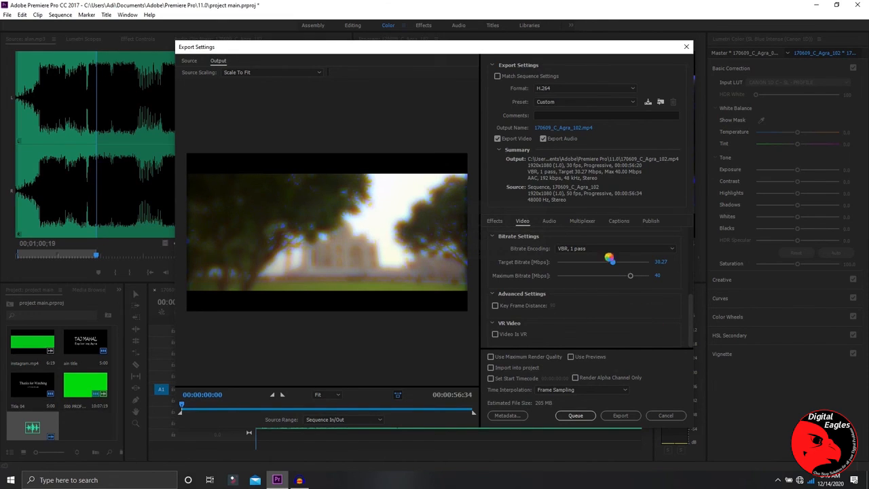
Set the export's audio bitrate to 320 kbps.
{"action": "left_click", "coordinate": [550, 221]}
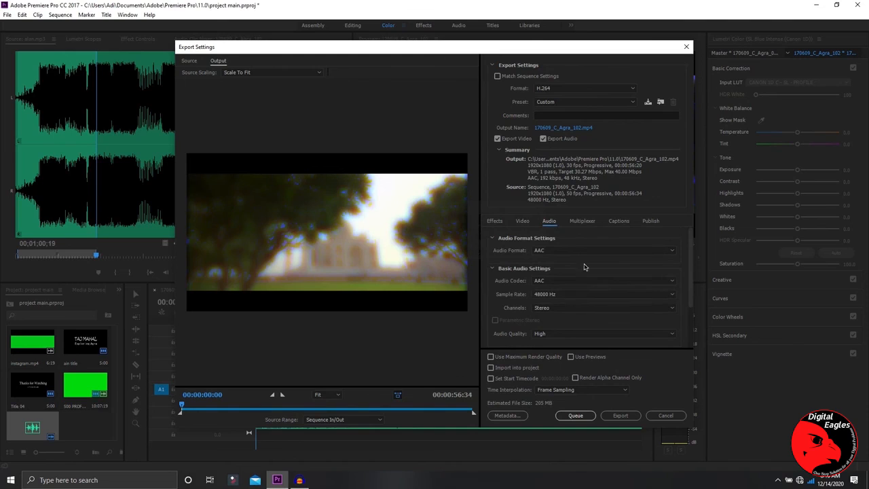
{"action": "left_click_drag", "start_coordinate": [690, 253], "coordinate": [690, 299]}
{"action": "left_click", "coordinate": [556, 306]}
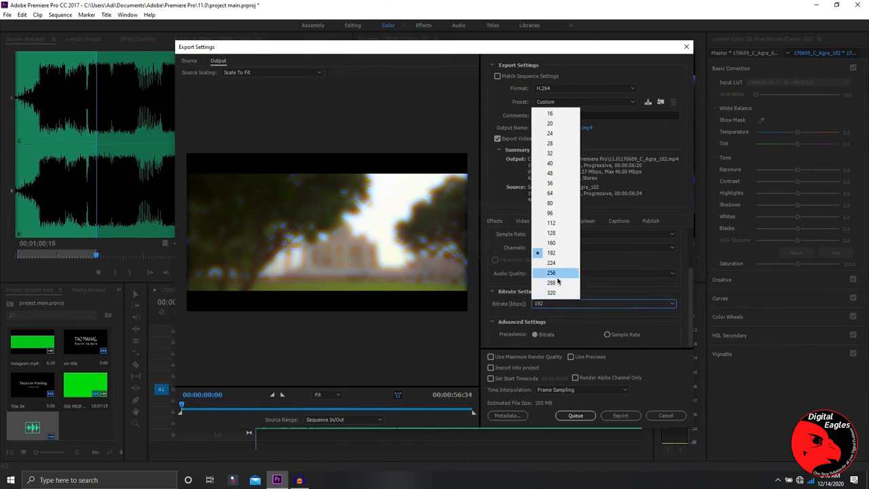
{"action": "left_click", "coordinate": [552, 292]}
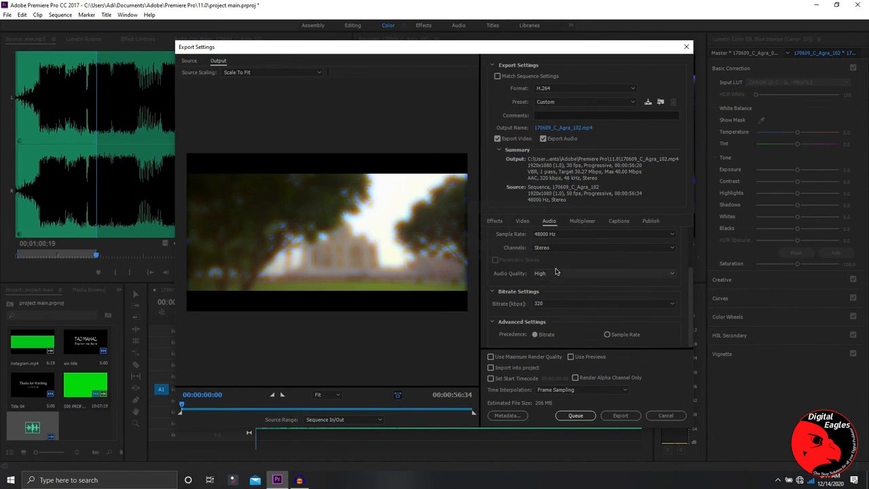
Review the effects, video and audio export settings, export the sequence as 170609_C_Agra_102.mp4, and save the project.
{"action": "left_click", "coordinate": [520, 222]}
{"action": "left_click", "coordinate": [495, 220]}
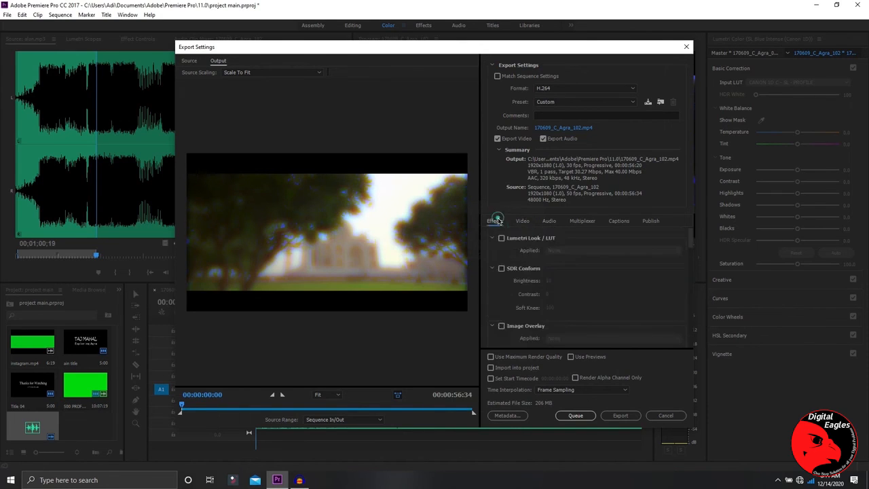
{"action": "left_click", "coordinate": [519, 221]}
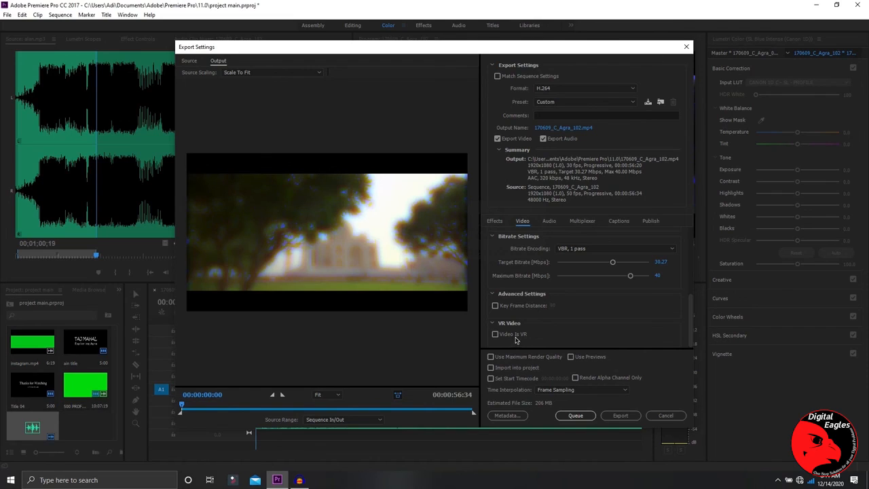
{"action": "left_click", "coordinate": [553, 224]}
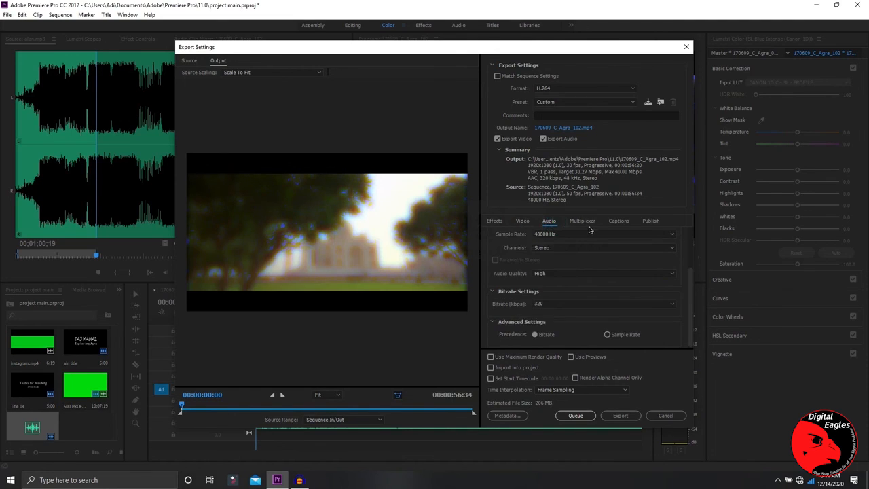
{"action": "left_click", "coordinate": [527, 223]}
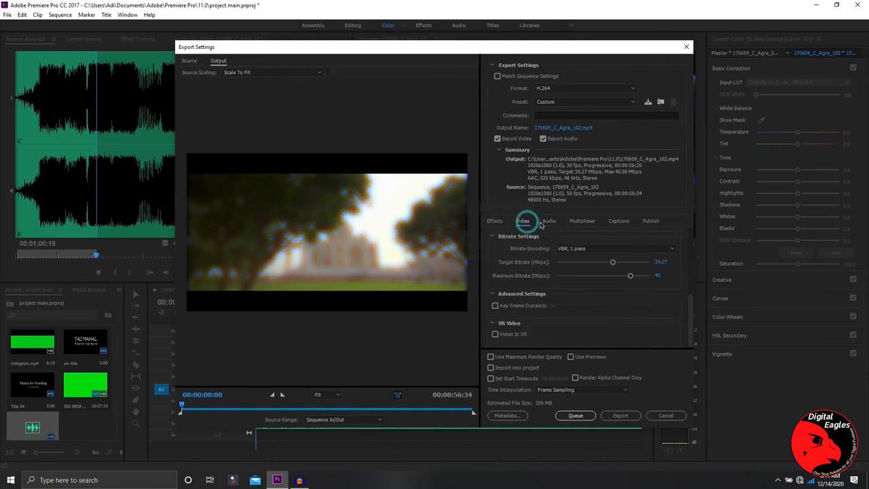
{"action": "left_click", "coordinate": [623, 416]}
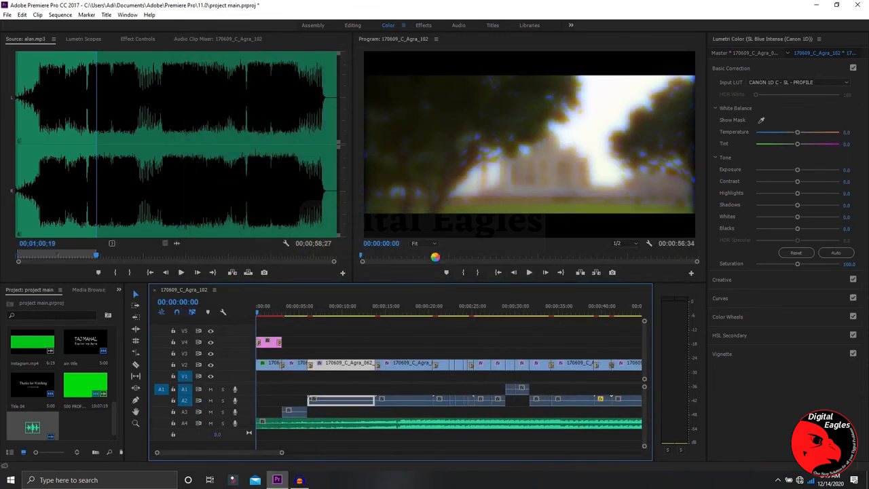
{"action": "key", "text": "ctrl+s"}
Minimize the editor and open the Documents > Adobe > Premiere Pro > 11.0 folder in File Explorer.
{"action": "left_click", "coordinate": [820, 7]}
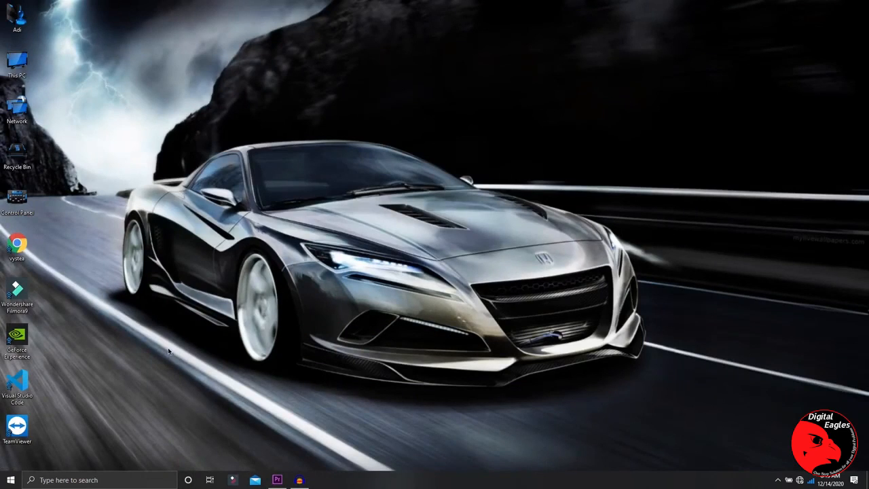
{"action": "double_click", "coordinate": [18, 68]}
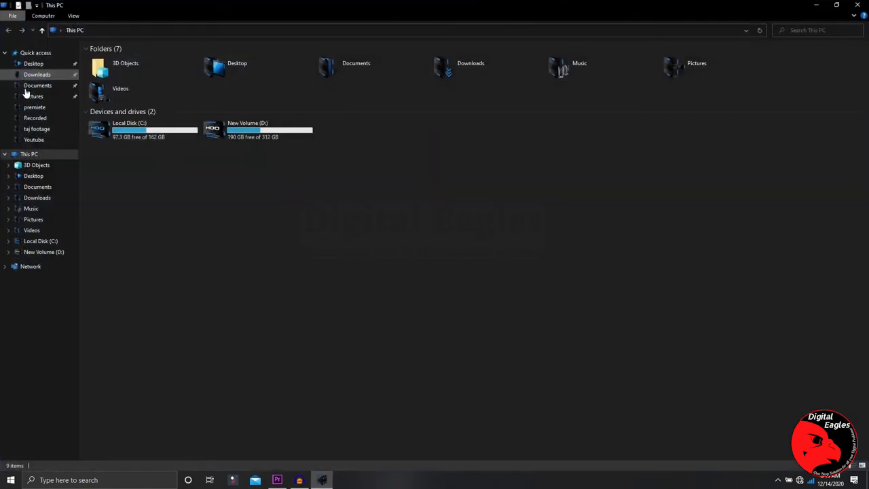
{"action": "left_click", "coordinate": [30, 85]}
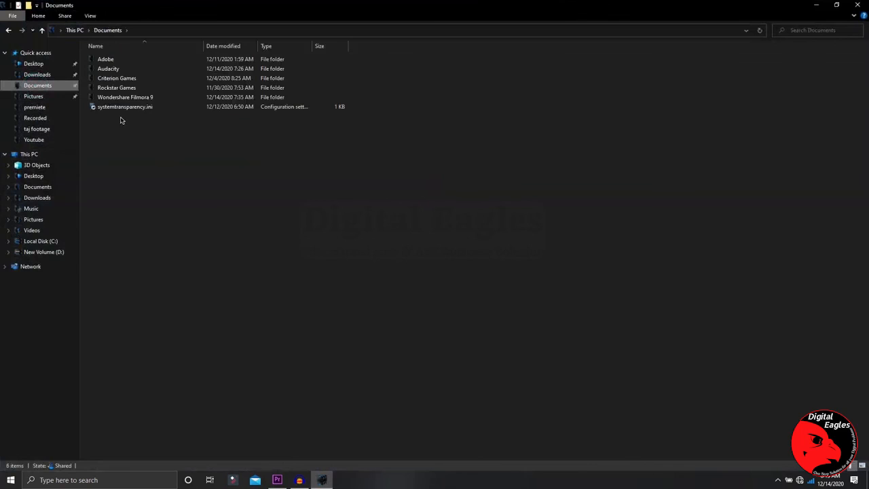
{"action": "double_click", "coordinate": [129, 62]}
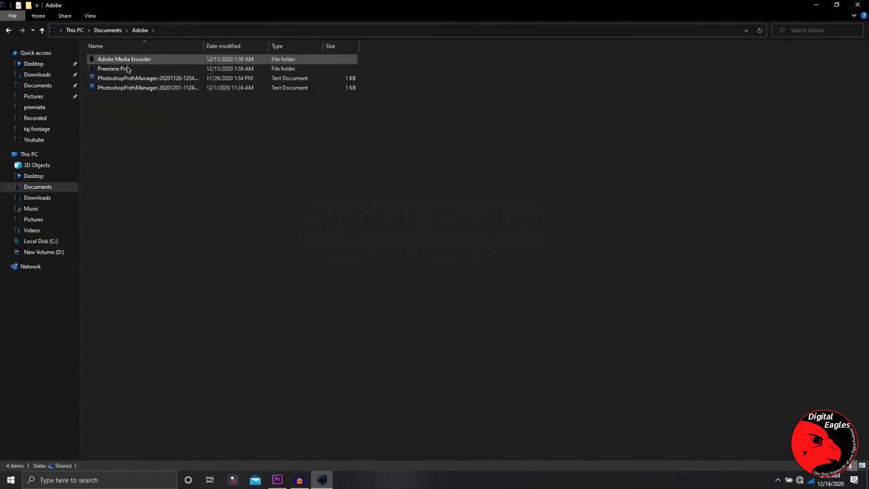
{"action": "double_click", "coordinate": [124, 69]}
{"action": "double_click", "coordinate": [122, 59]}
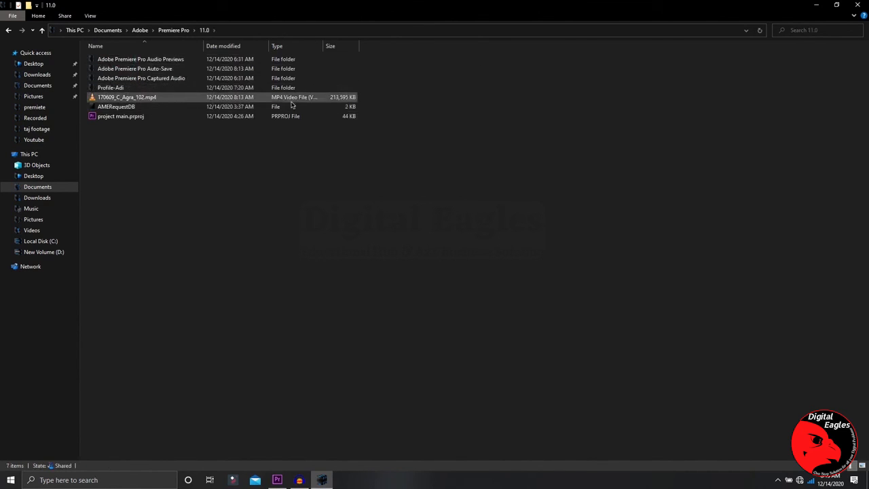
Play the exported 170609_C_Agra_102.mp4 in VLC media player to check it, and close the folder window.
{"action": "double_click", "coordinate": [146, 95]}
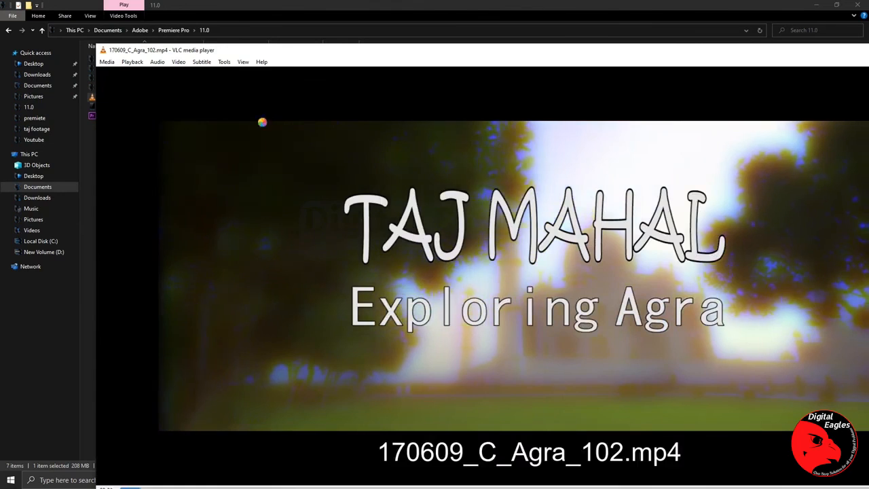
{"action": "double_click", "coordinate": [282, 48]}
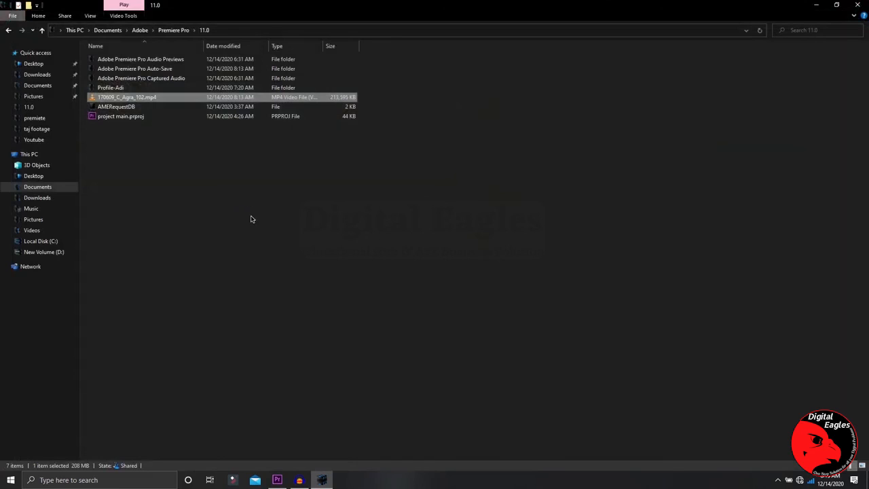
{"action": "left_click", "coordinate": [381, 100]}
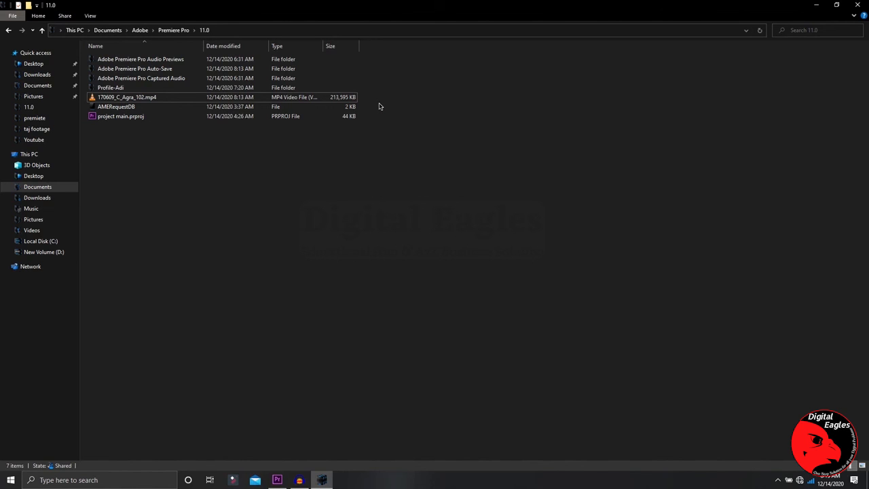
{"action": "left_click", "coordinate": [864, 3]}
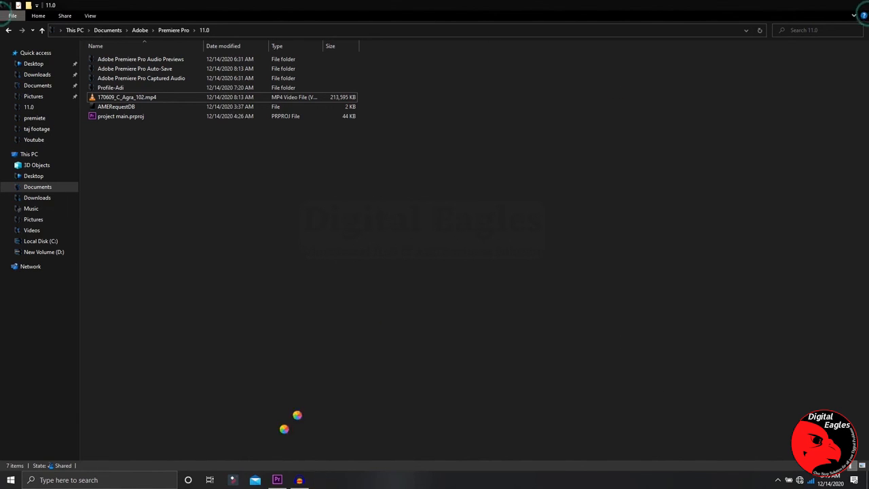